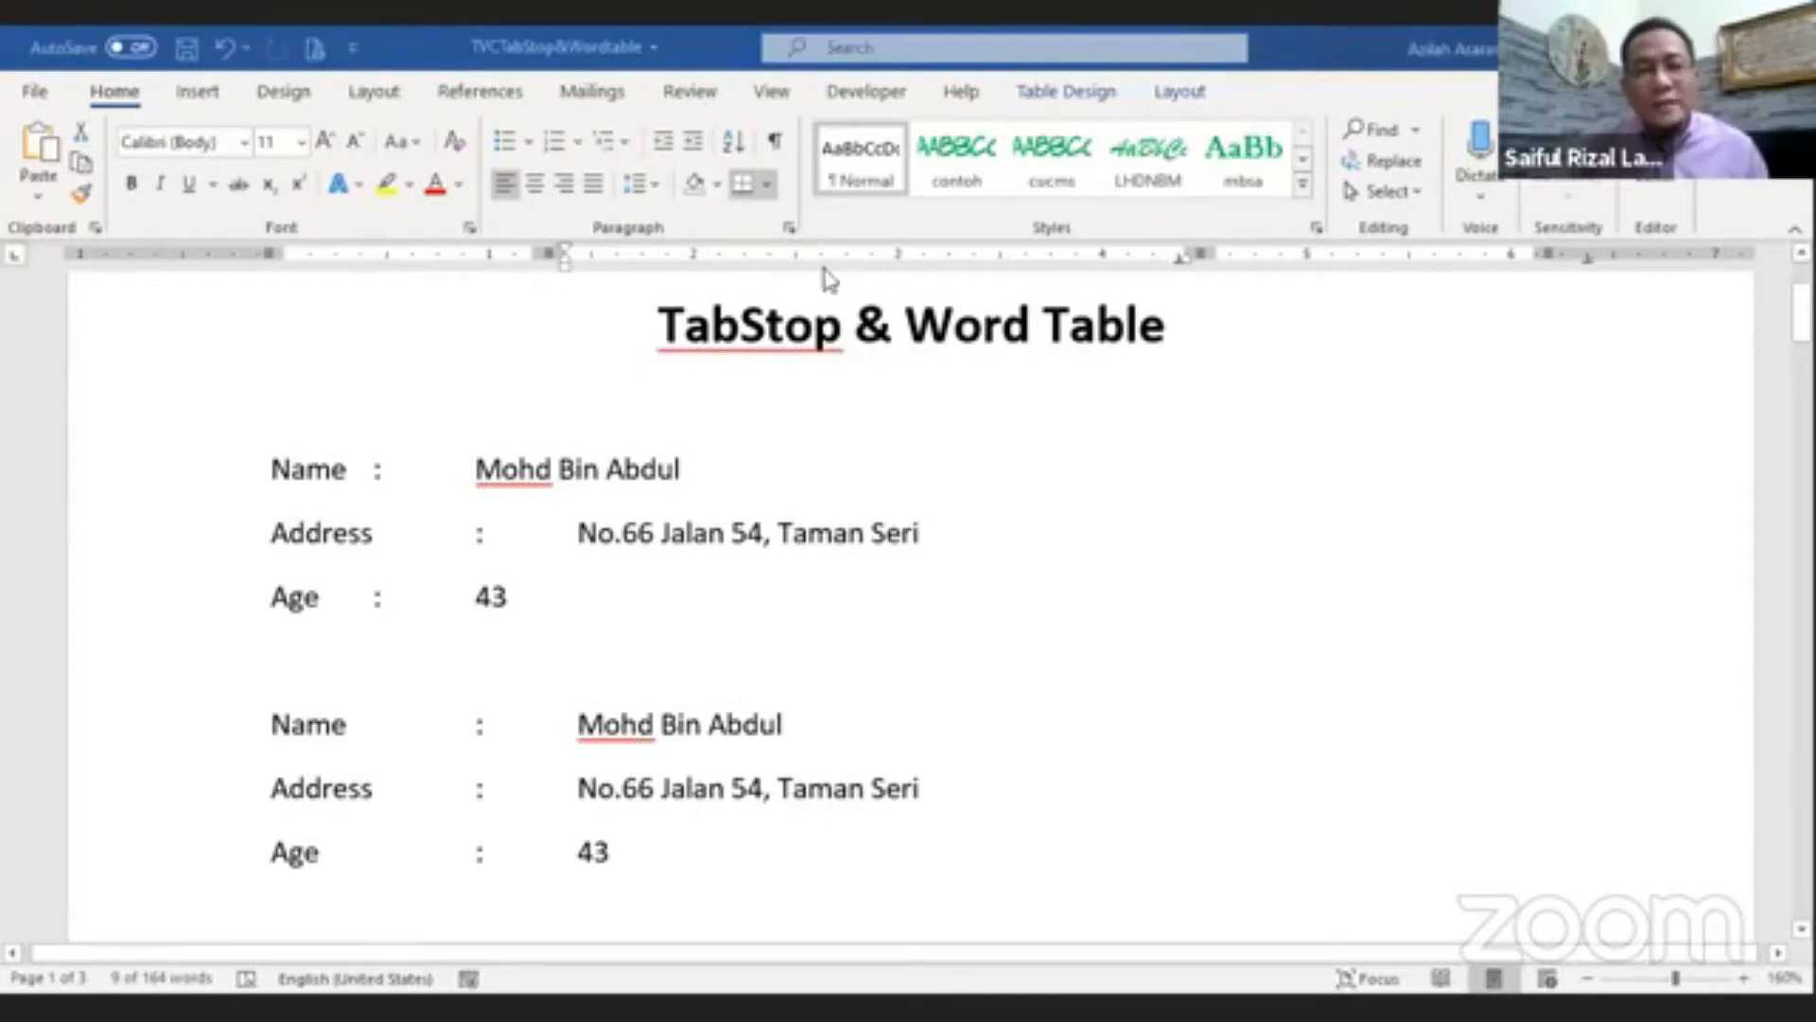
Step: Open the Tabs dialog from the paragraph settings to review the current tab stops, then cancel it and browse the document
{"action": "left_click", "coordinate": [793, 230]}
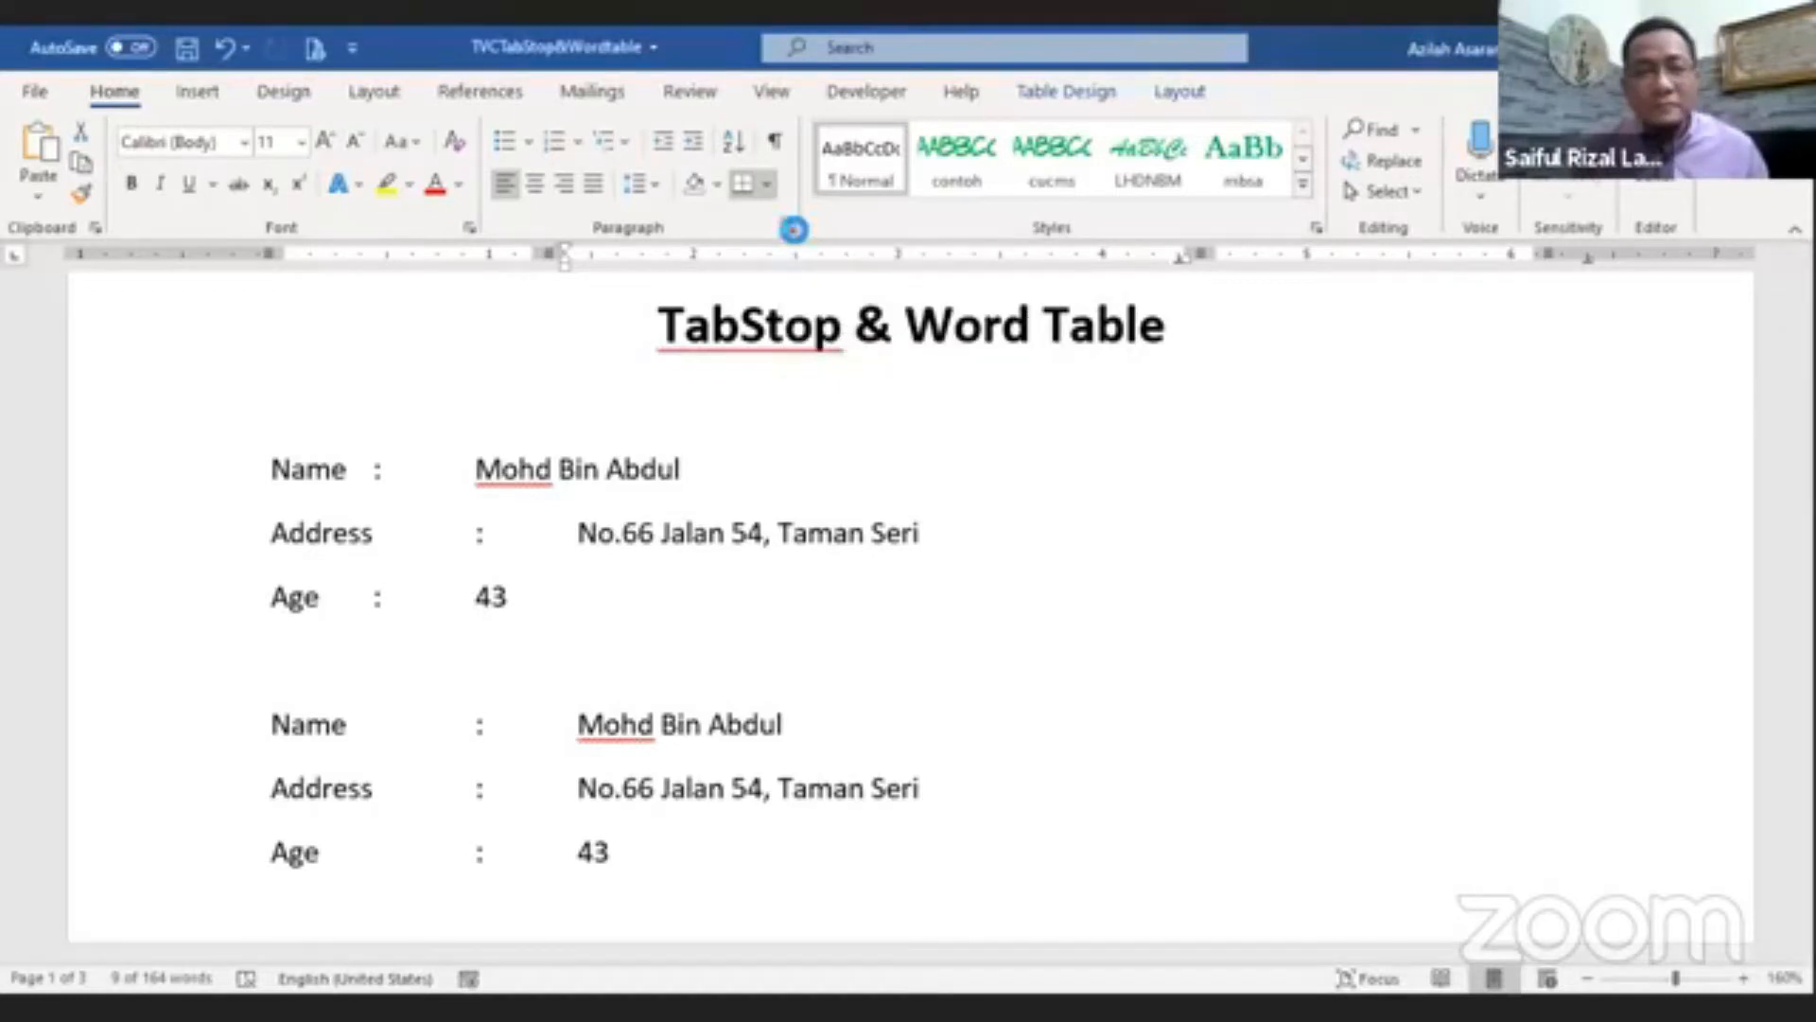
{"action": "left_click", "coordinate": [1092, 830]}
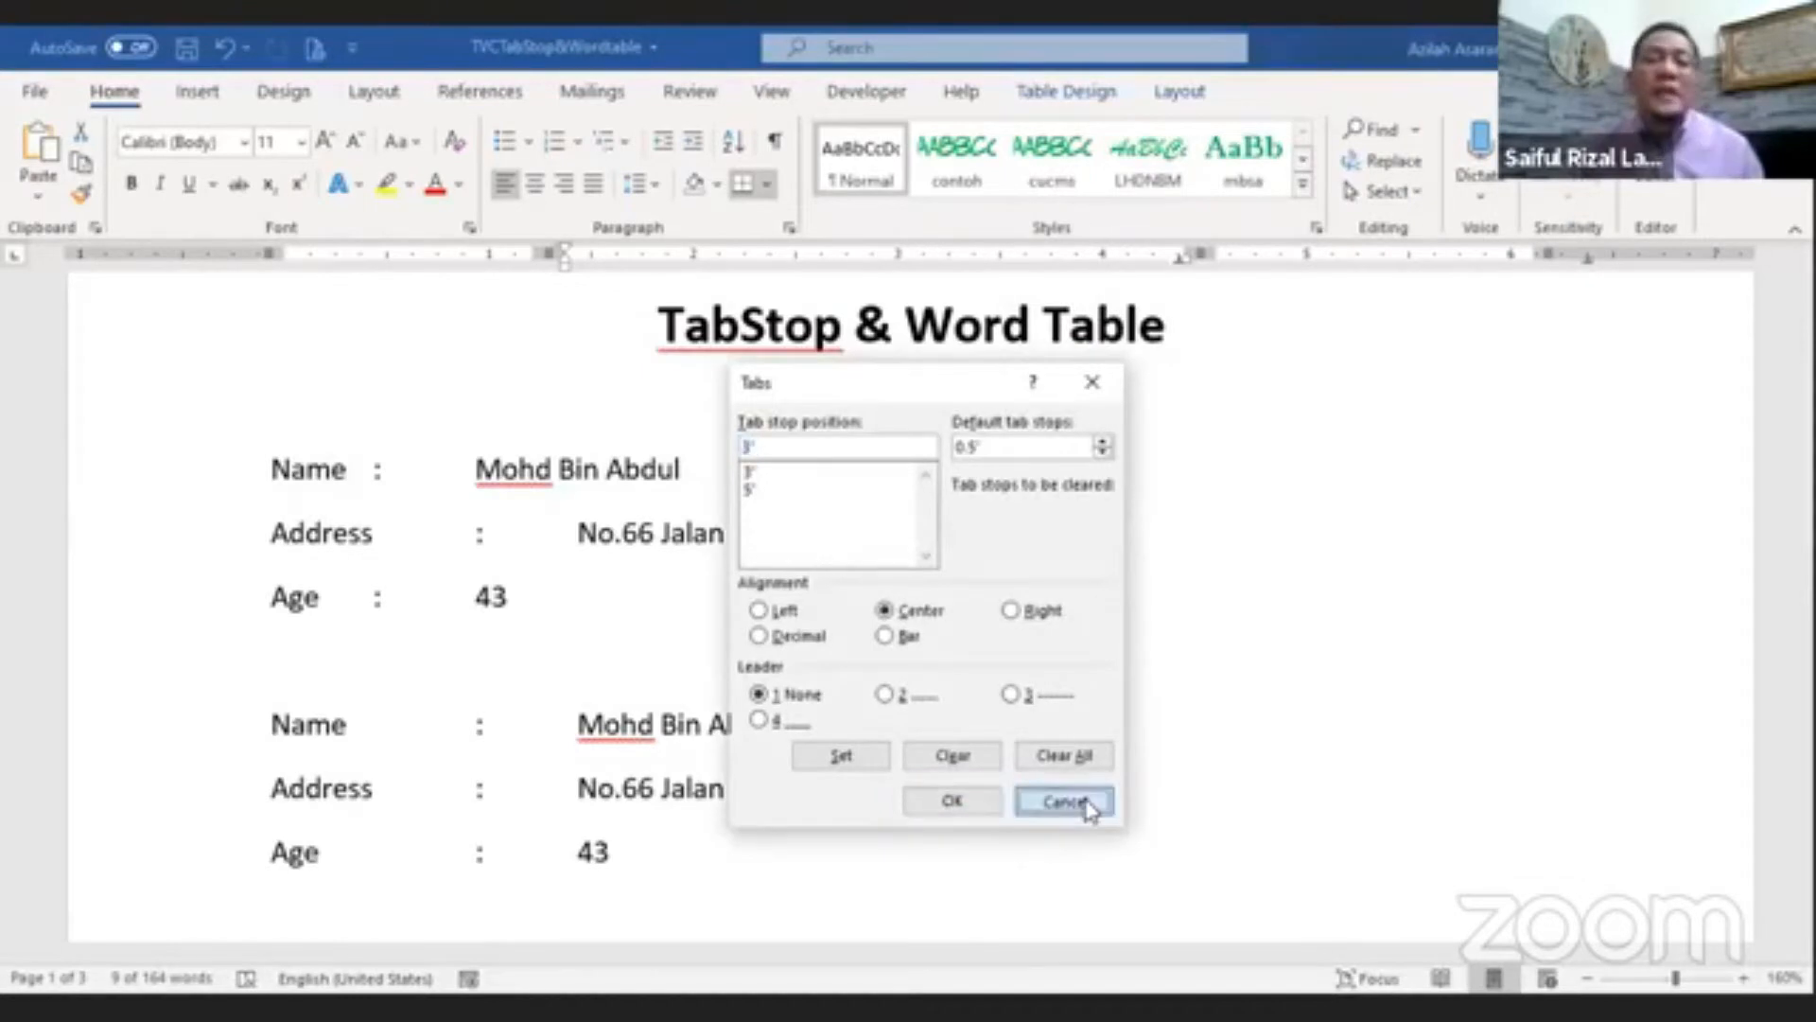
{"action": "left_click", "coordinate": [1063, 803]}
{"action": "left_click", "coordinate": [831, 491]}
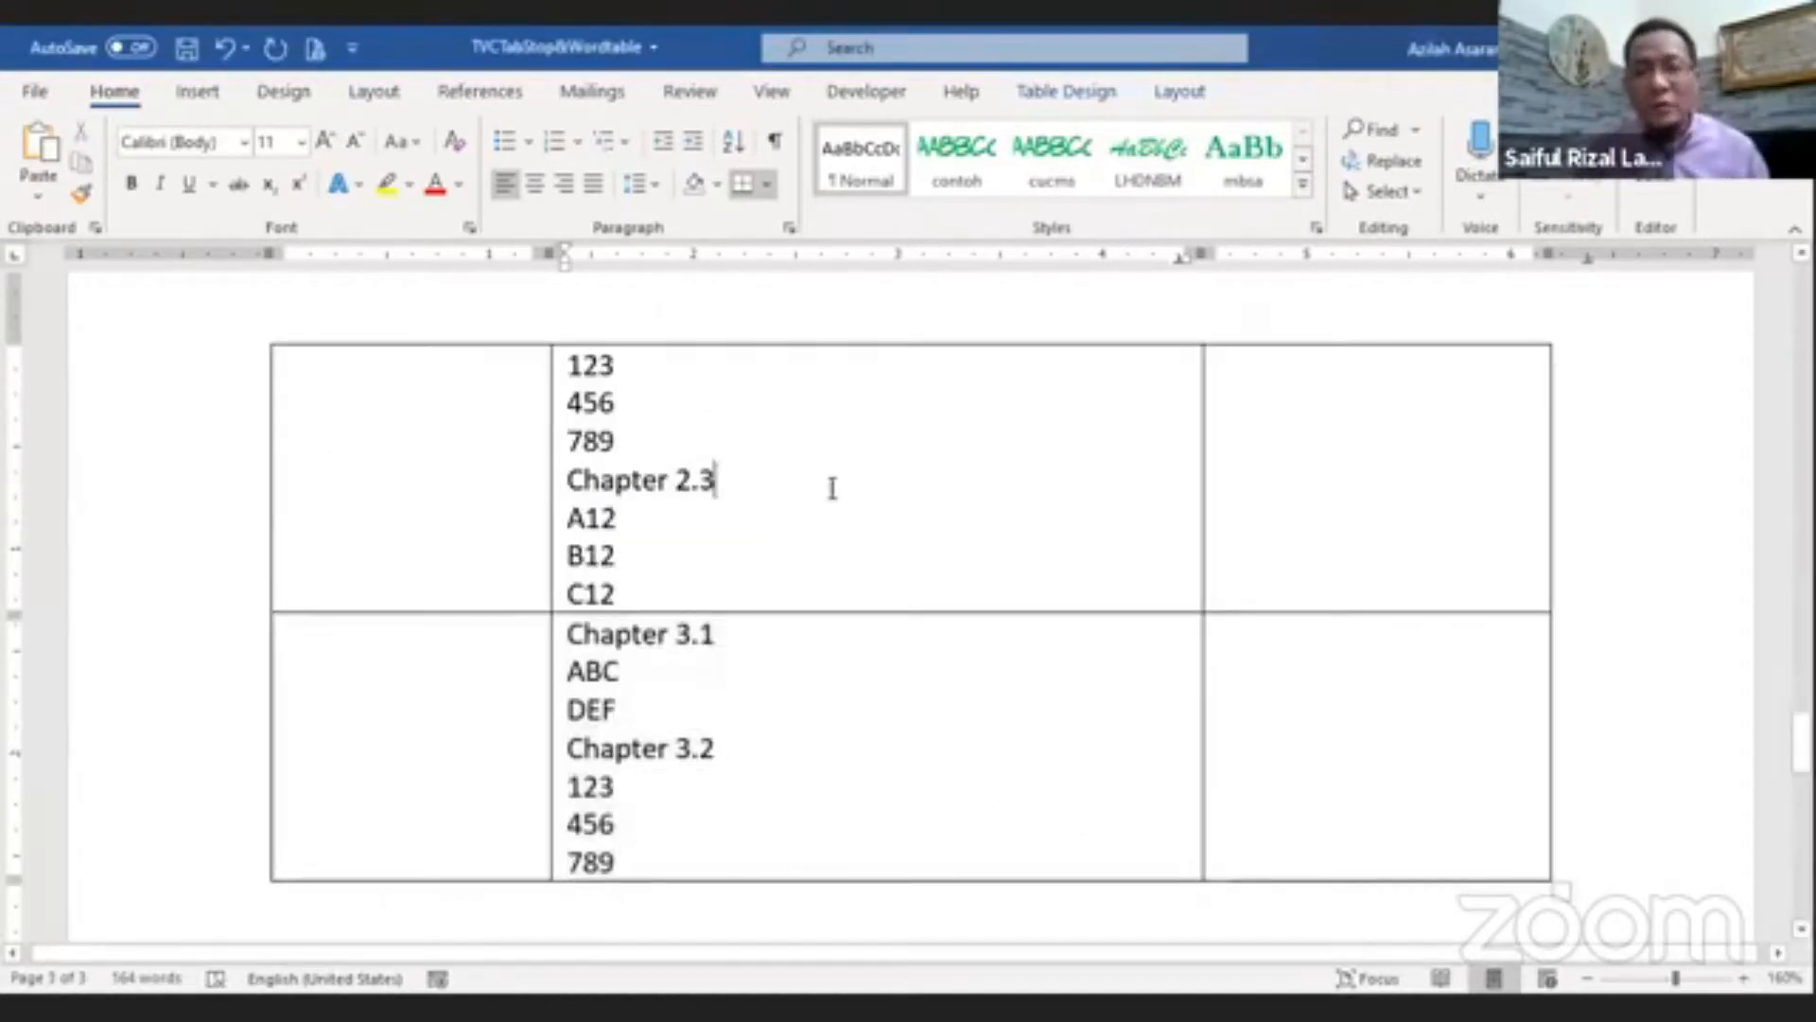
{"action": "scroll", "coordinate": [835, 519], "scroll_direction": "up", "scroll_amount": 5}
{"action": "scroll", "coordinate": [834, 520], "scroll_direction": "up", "scroll_amount": 15}
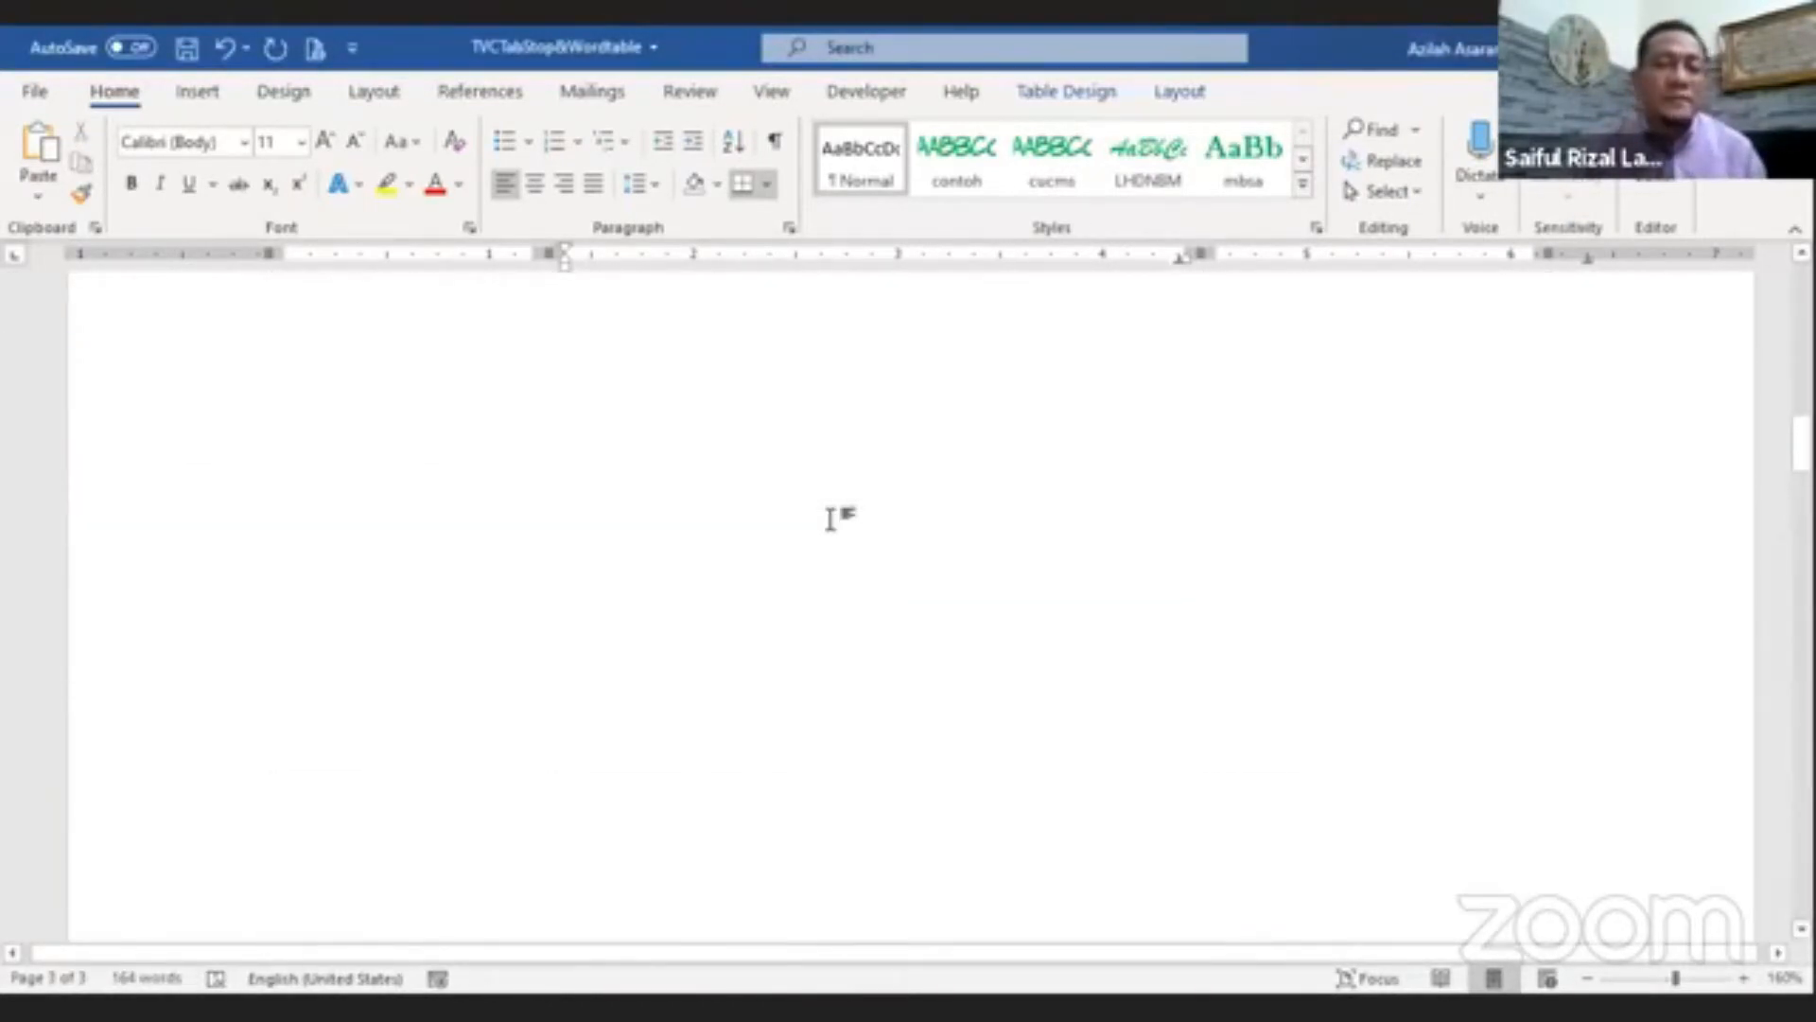
{"action": "scroll", "coordinate": [834, 519], "scroll_direction": "up", "scroll_amount": 10}
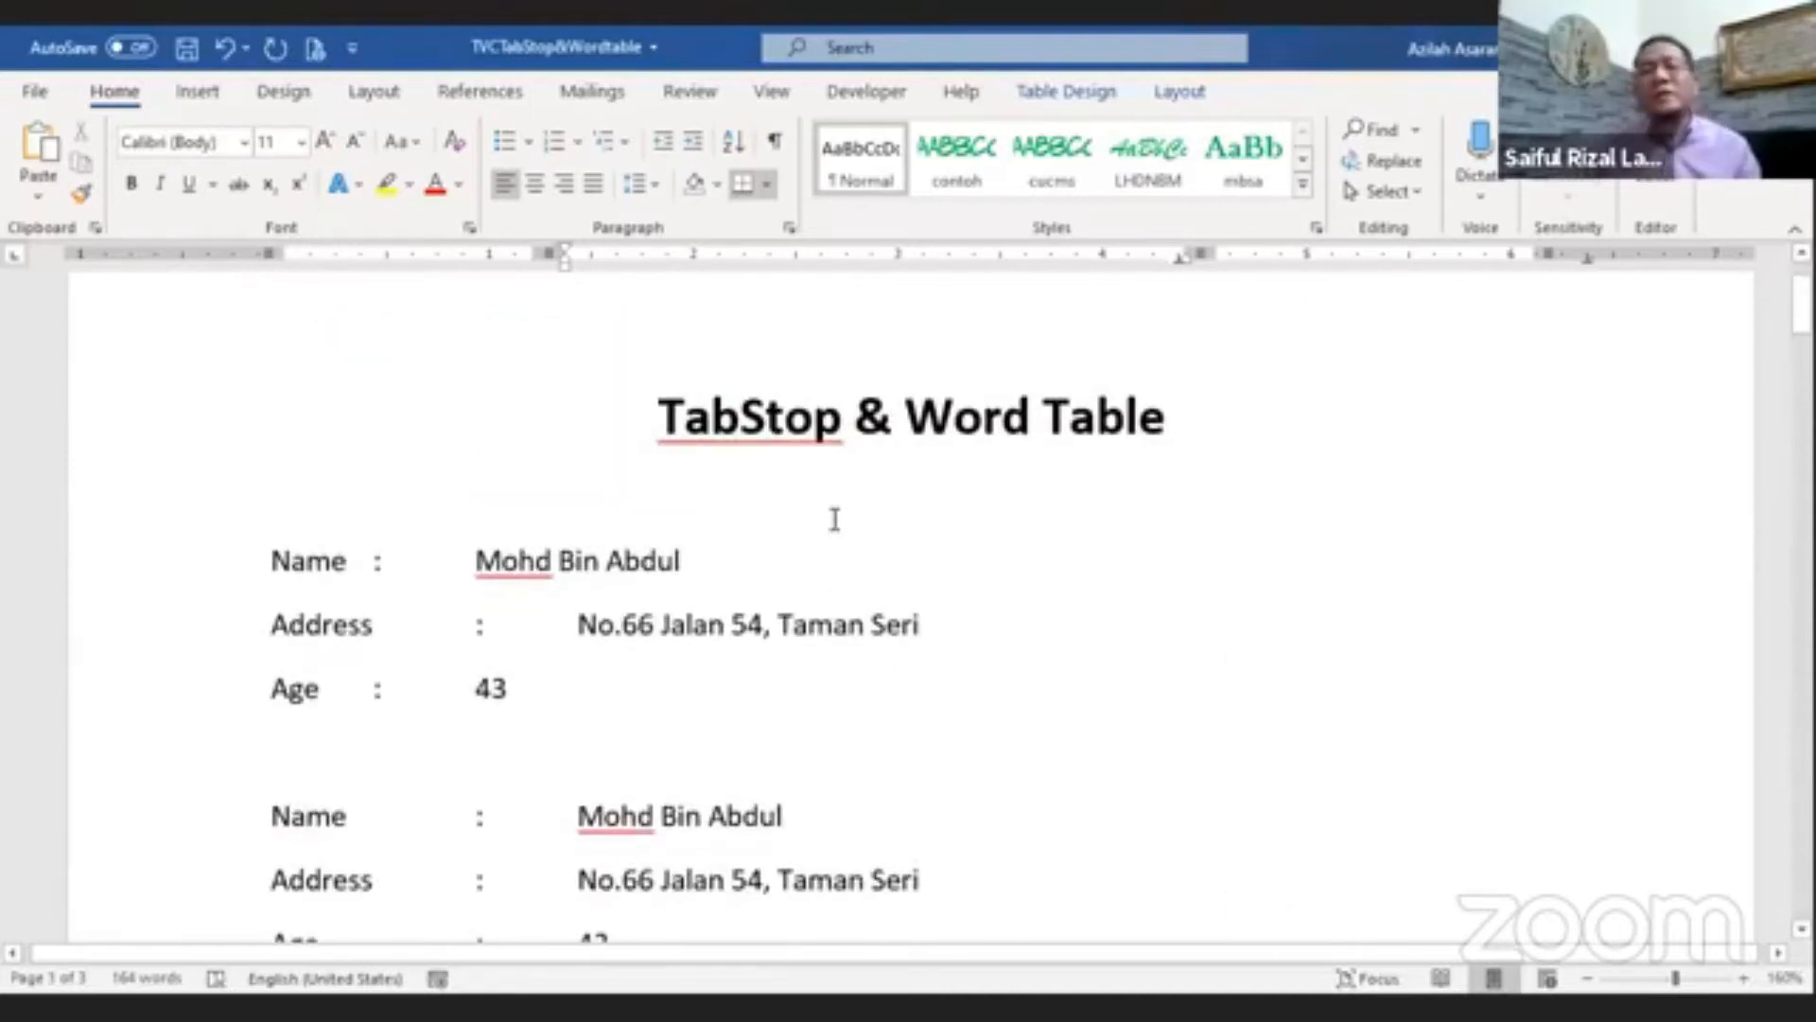
{"action": "scroll", "coordinate": [834, 519], "scroll_direction": "down", "scroll_amount": 1}
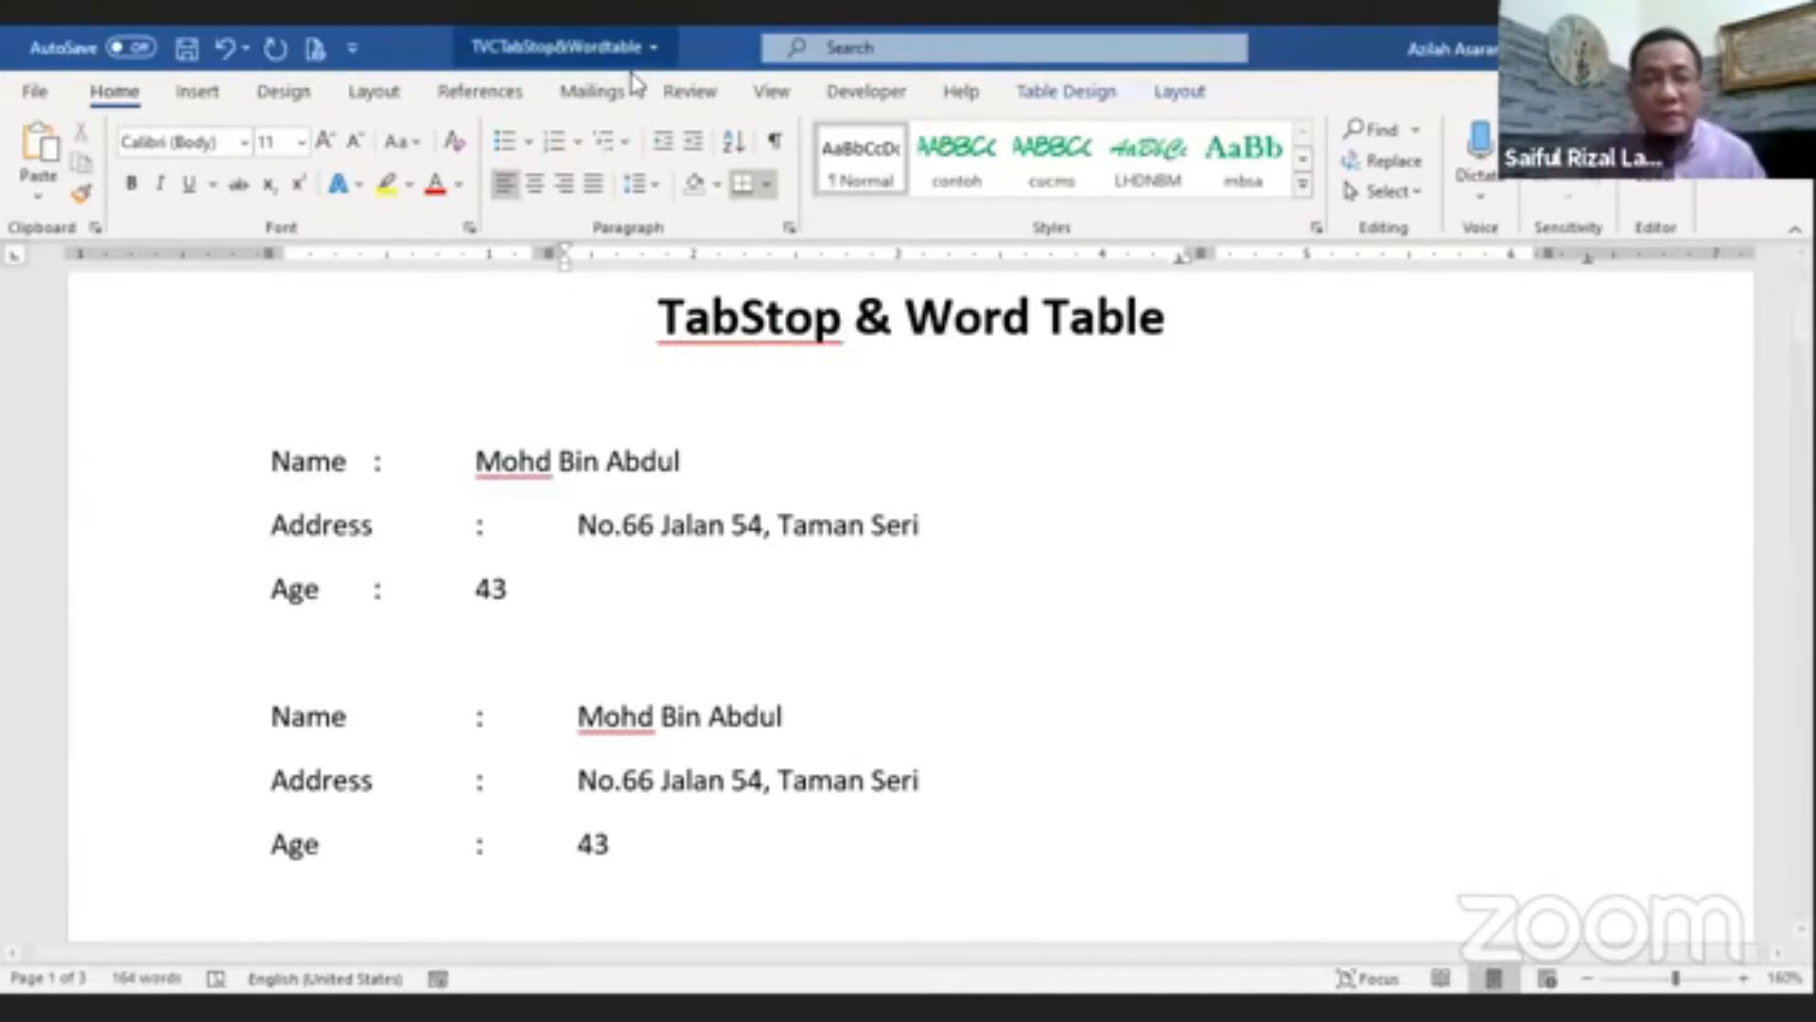
Step: Reopen the Tabs dialog through the Paragraph dialog to show the tab stop list, then close it and scroll through the examples
{"action": "left_click", "coordinate": [789, 228]}
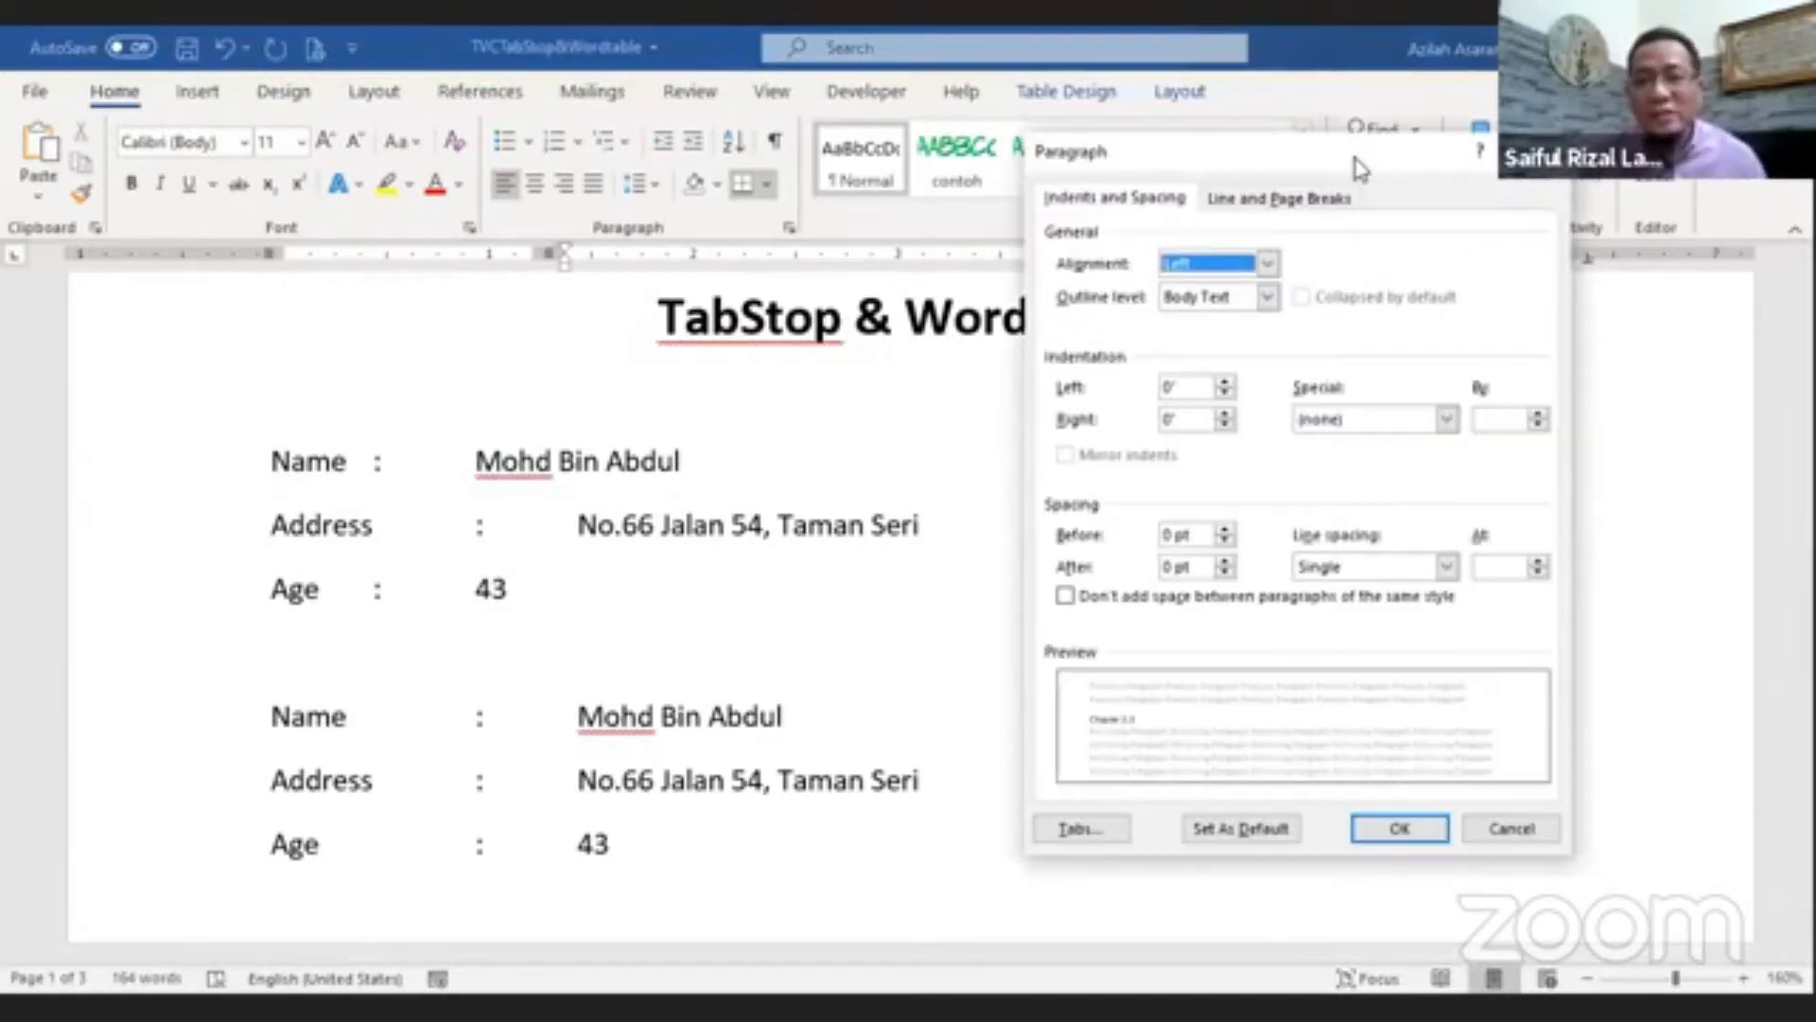
{"action": "left_click_drag", "start_coordinate": [1353, 170], "coordinate": [940, 230]}
{"action": "left_click", "coordinate": [666, 889]}
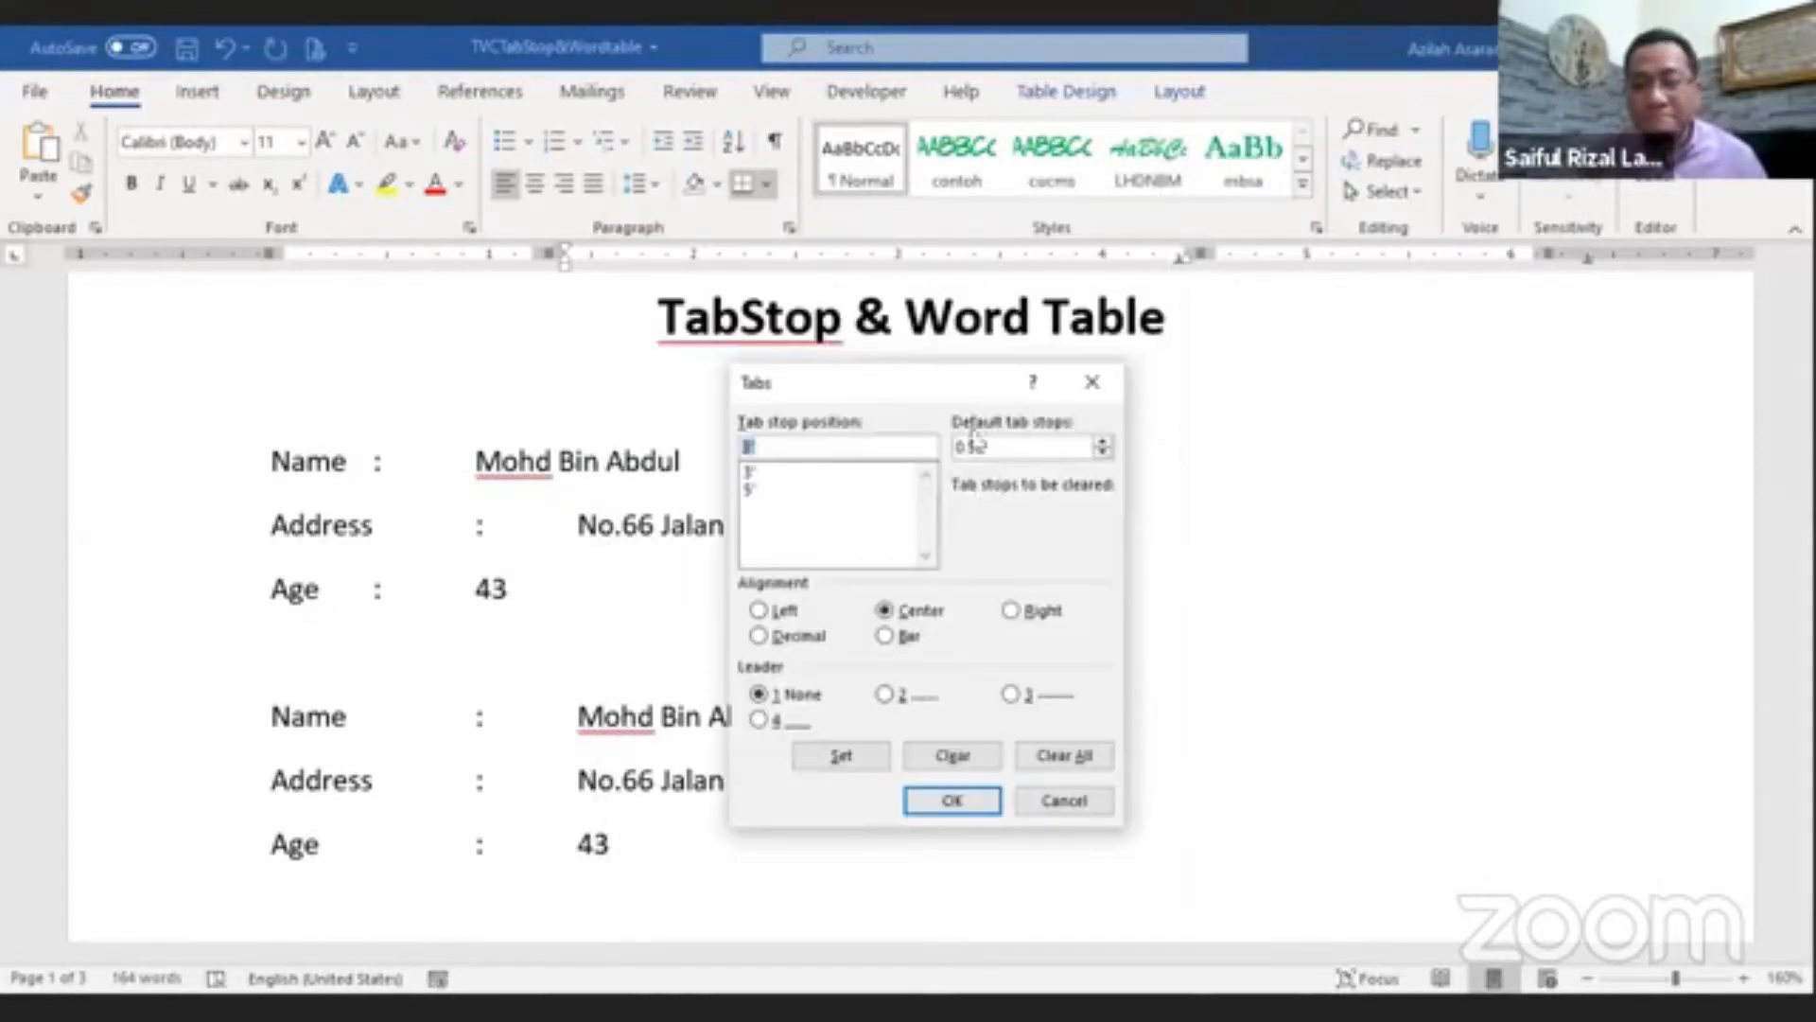
{"action": "left_click", "coordinate": [1089, 390]}
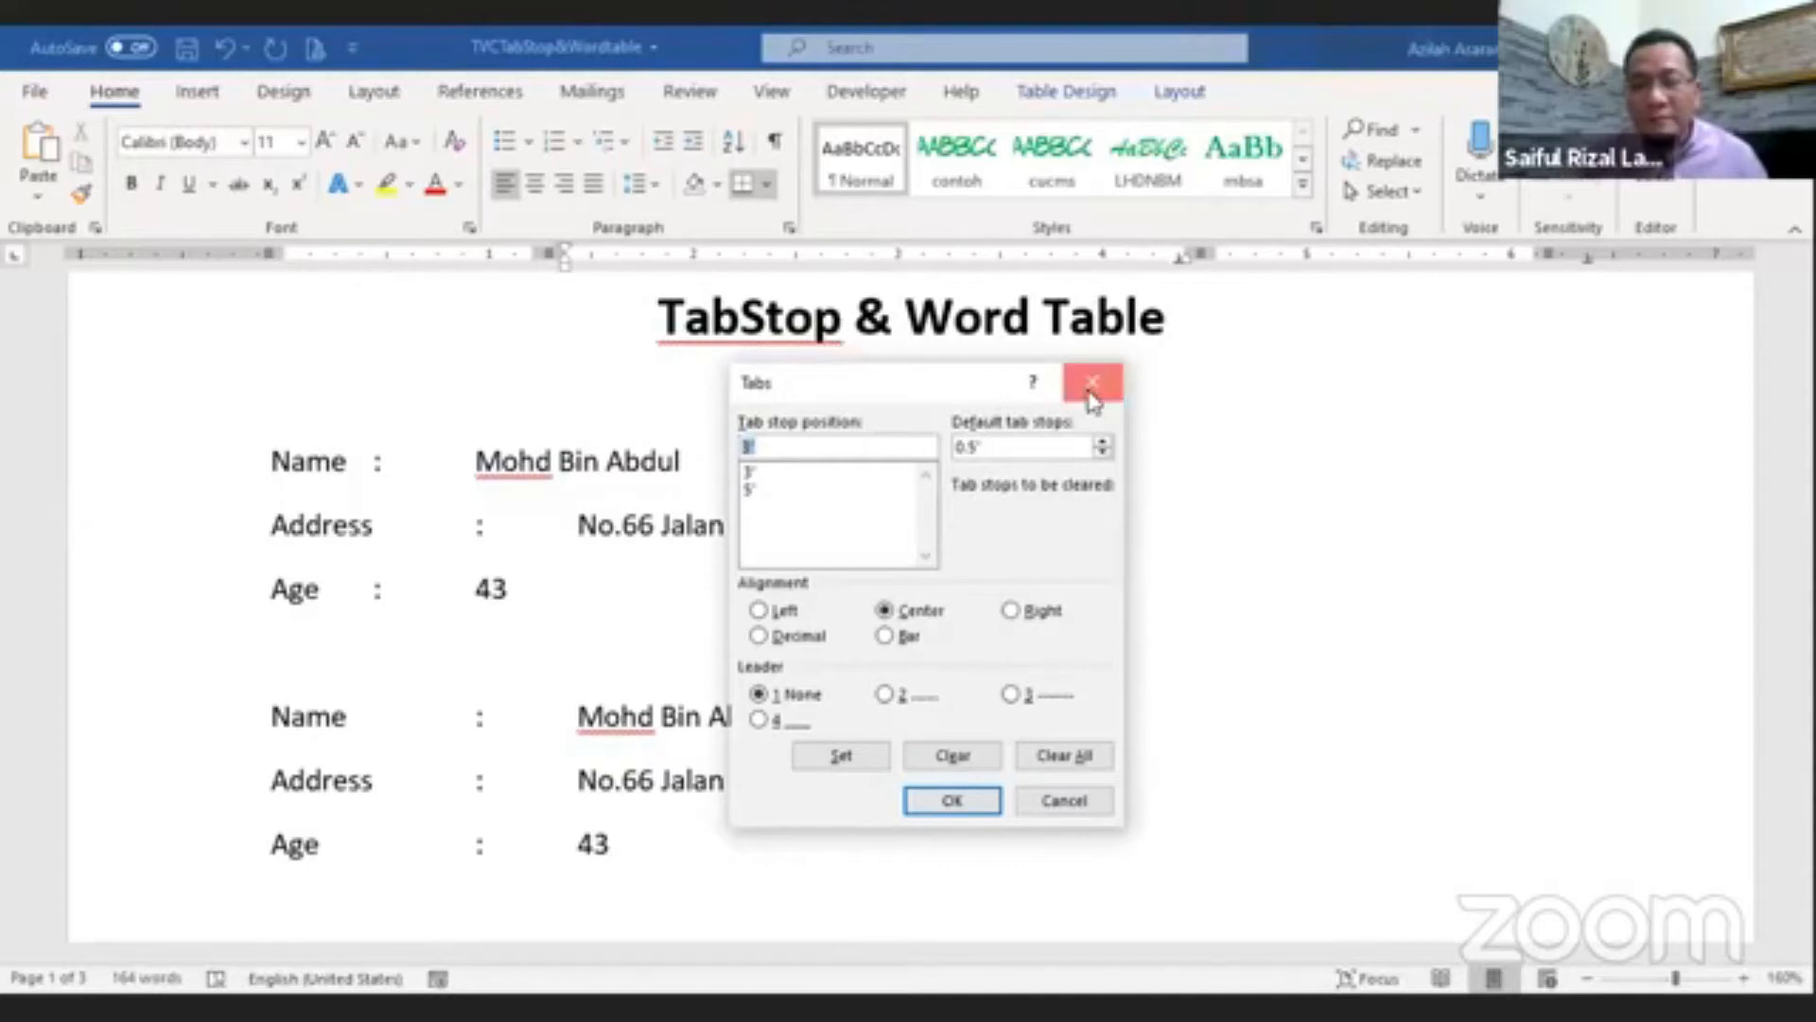
{"action": "scroll", "coordinate": [806, 437], "scroll_direction": "down", "scroll_amount": 20}
{"action": "scroll", "coordinate": [806, 437], "scroll_direction": "up", "scroll_amount": 15}
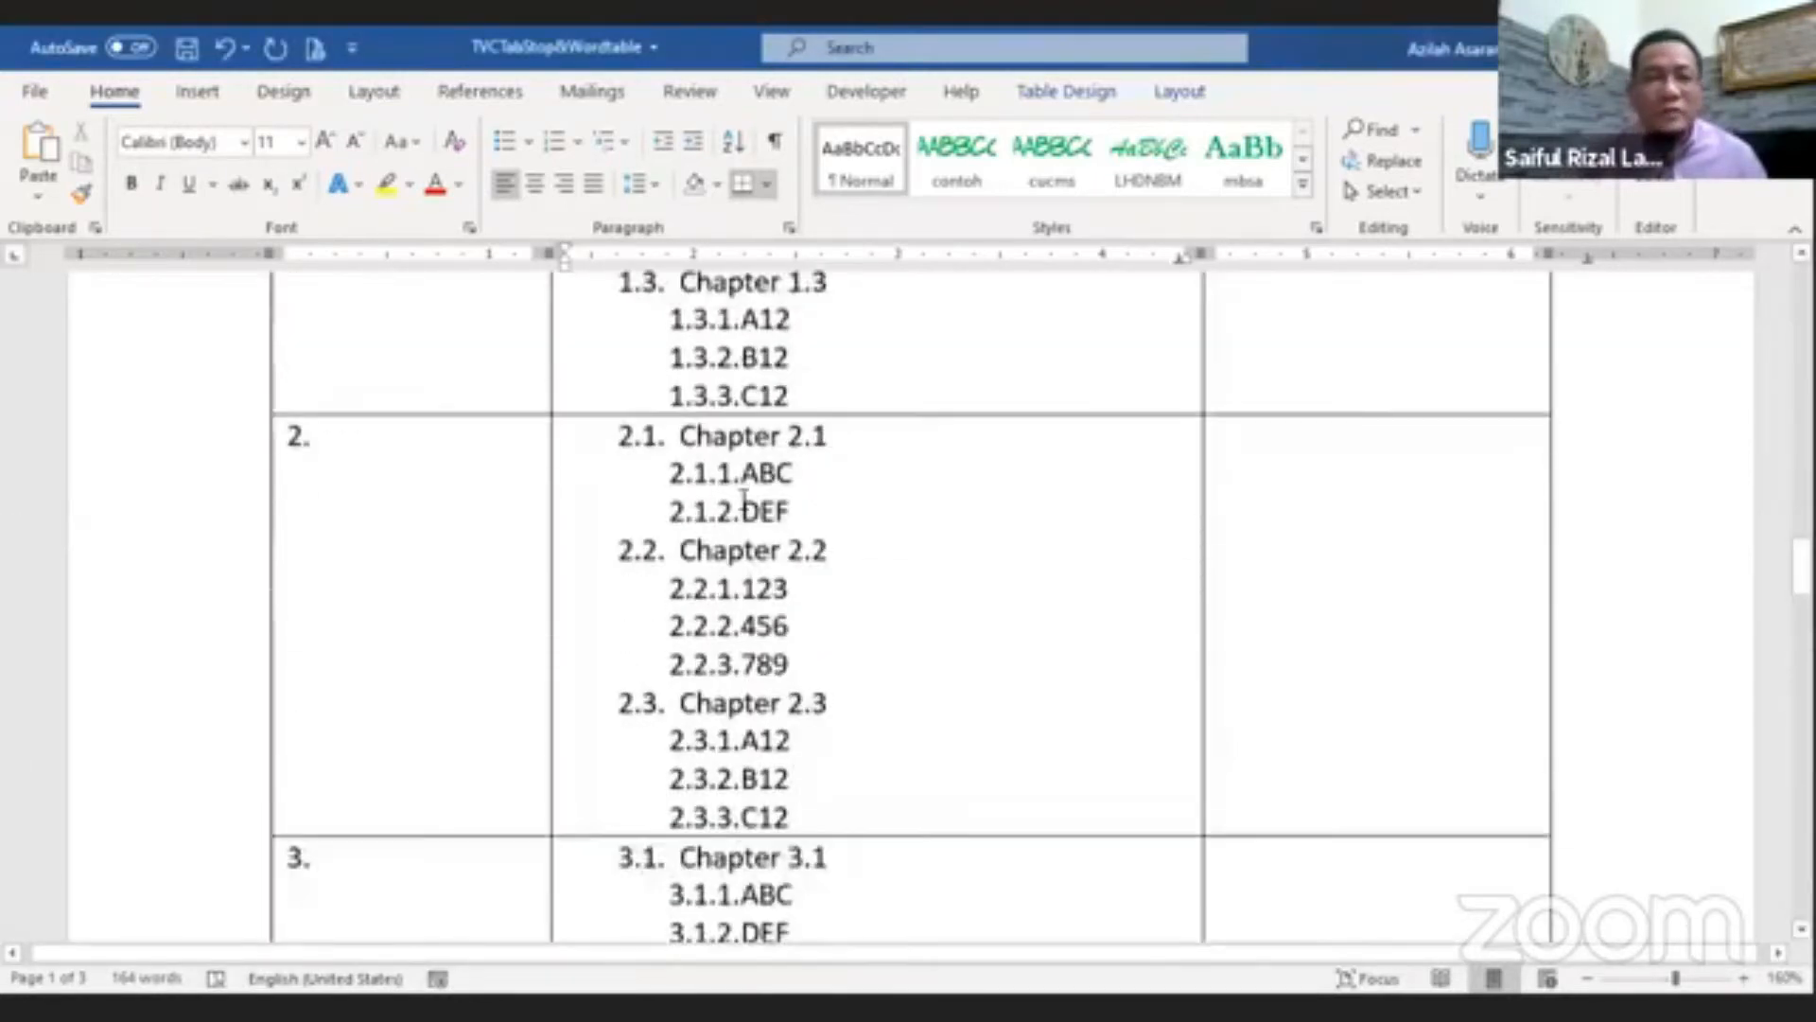
{"action": "scroll", "coordinate": [681, 542], "scroll_direction": "up", "scroll_amount": 15}
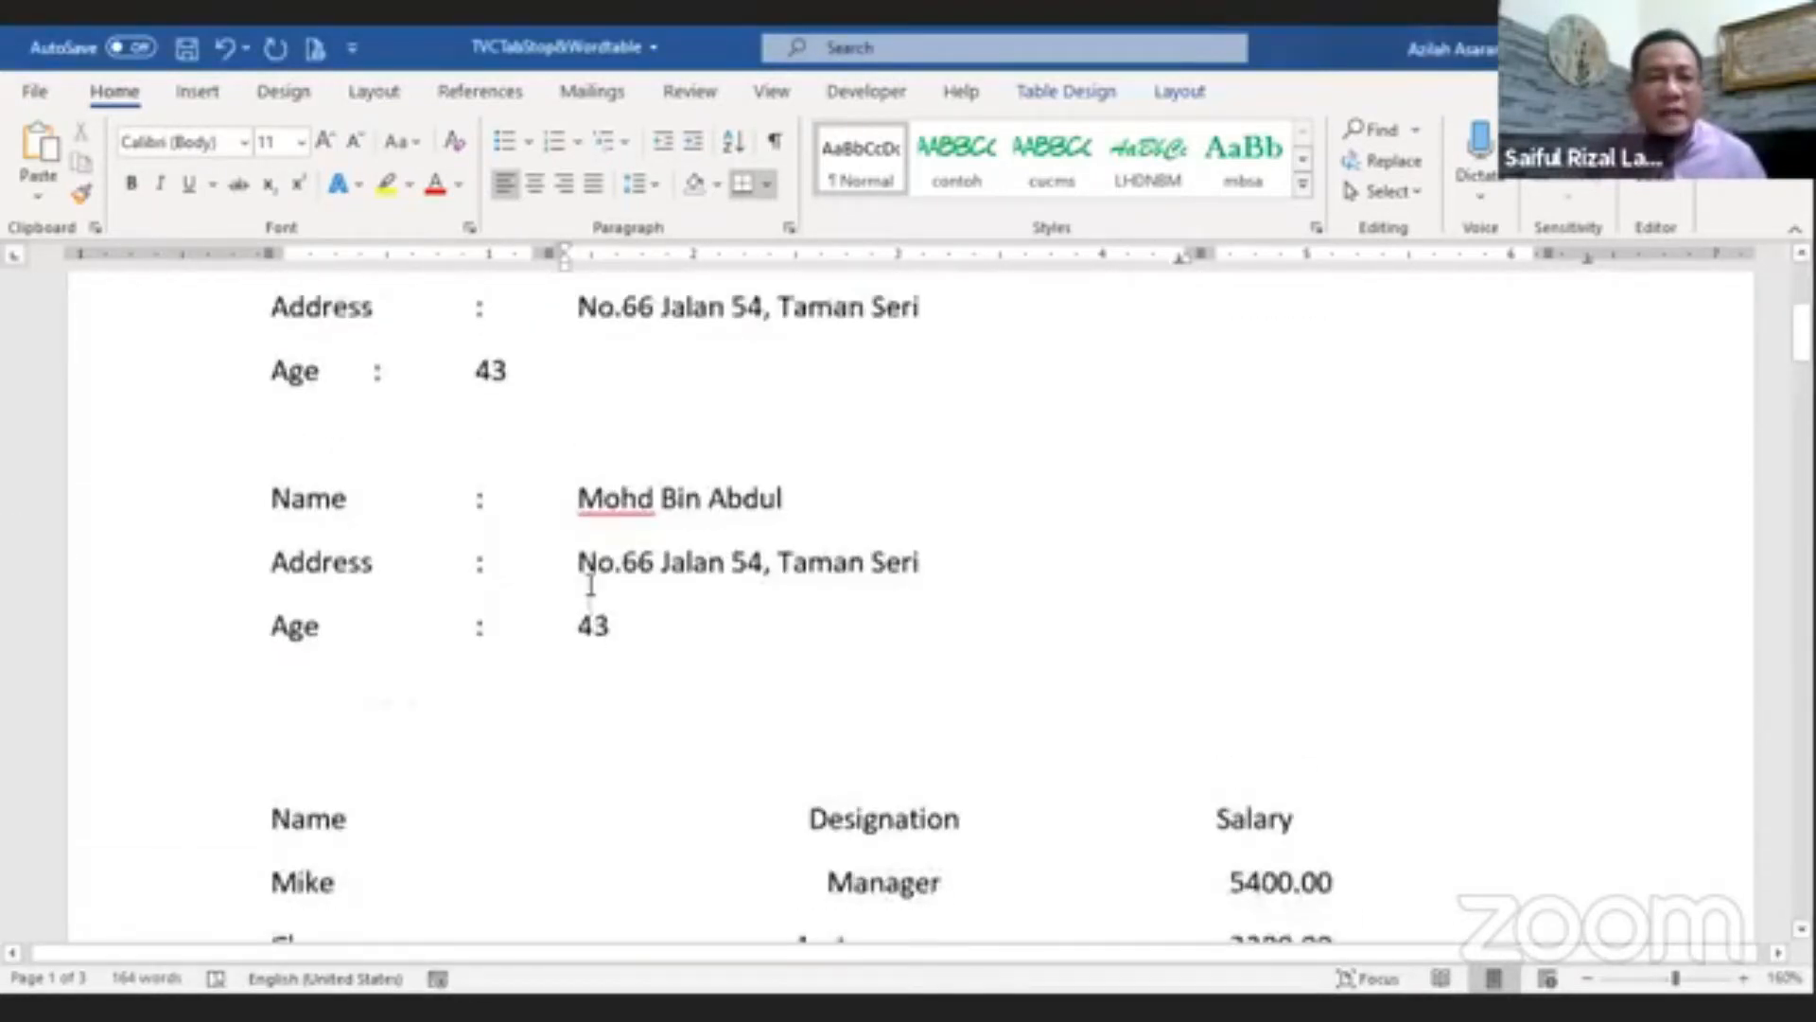
{"action": "scroll", "coordinate": [528, 687], "scroll_direction": "down", "scroll_amount": 1}
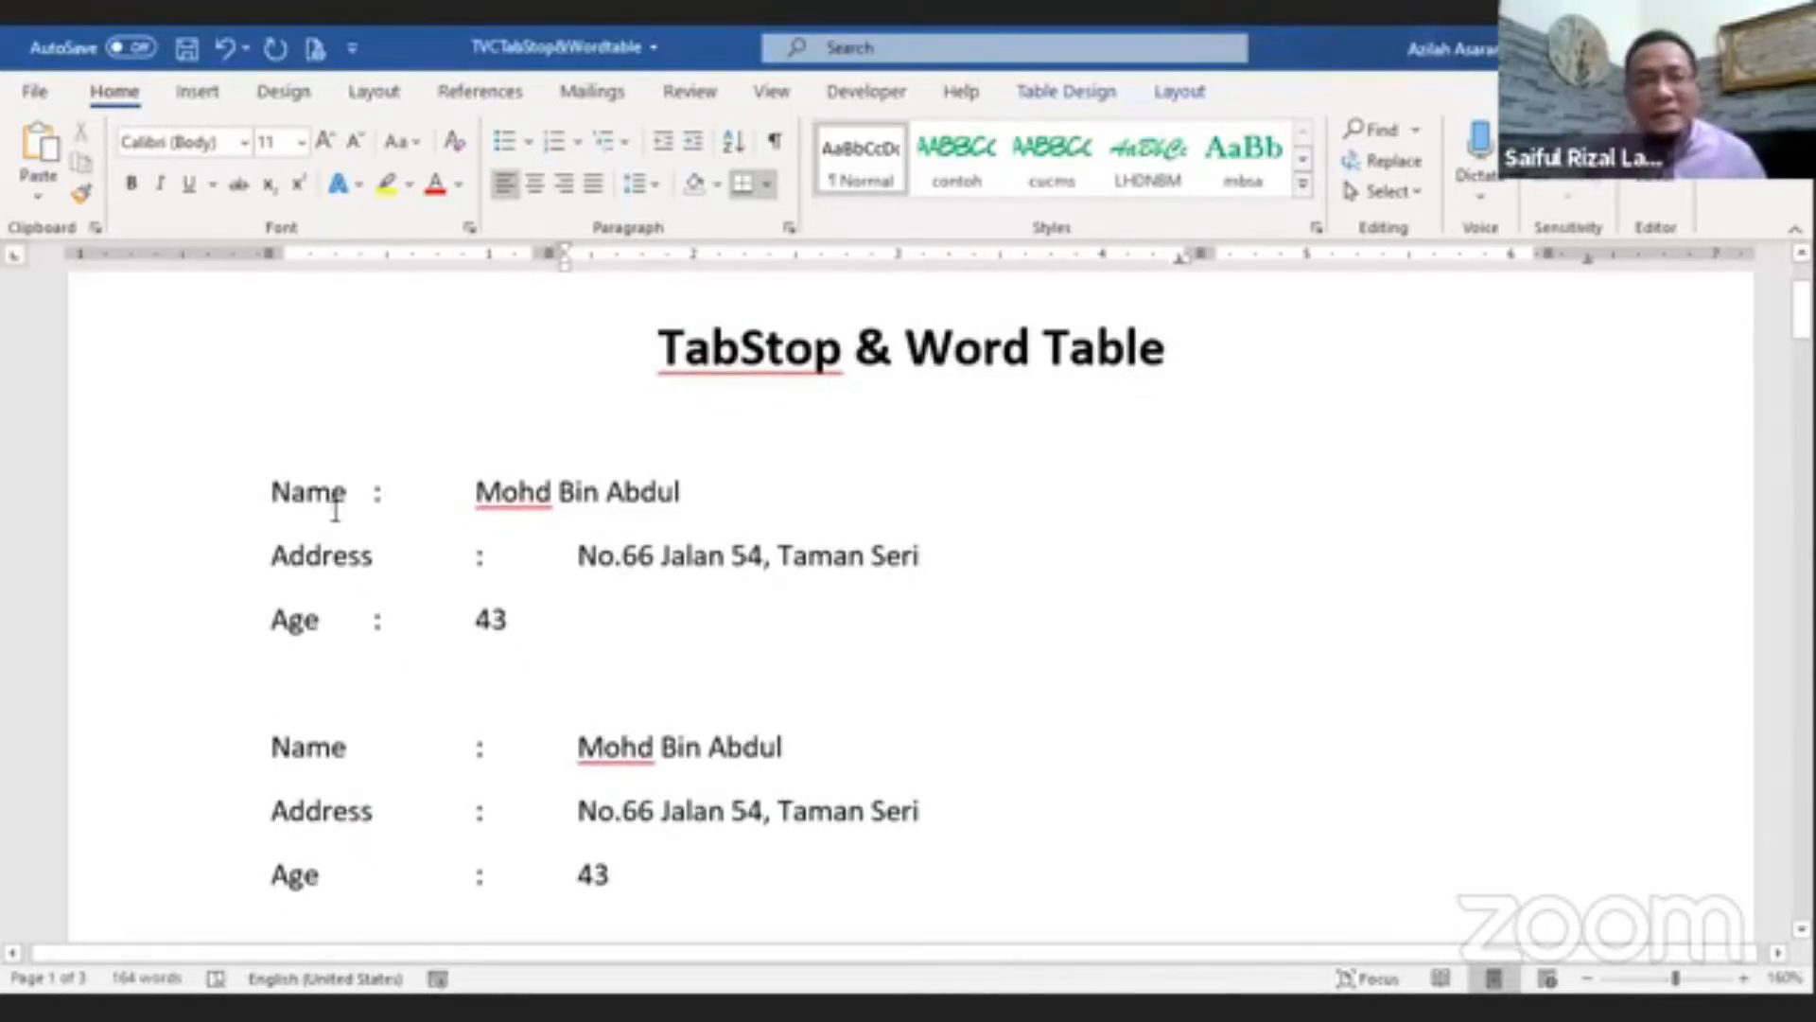
Step: Add an extra tab before the colons on the first block's Name and Age lines to align them with Address
{"action": "left_click", "coordinate": [372, 491]}
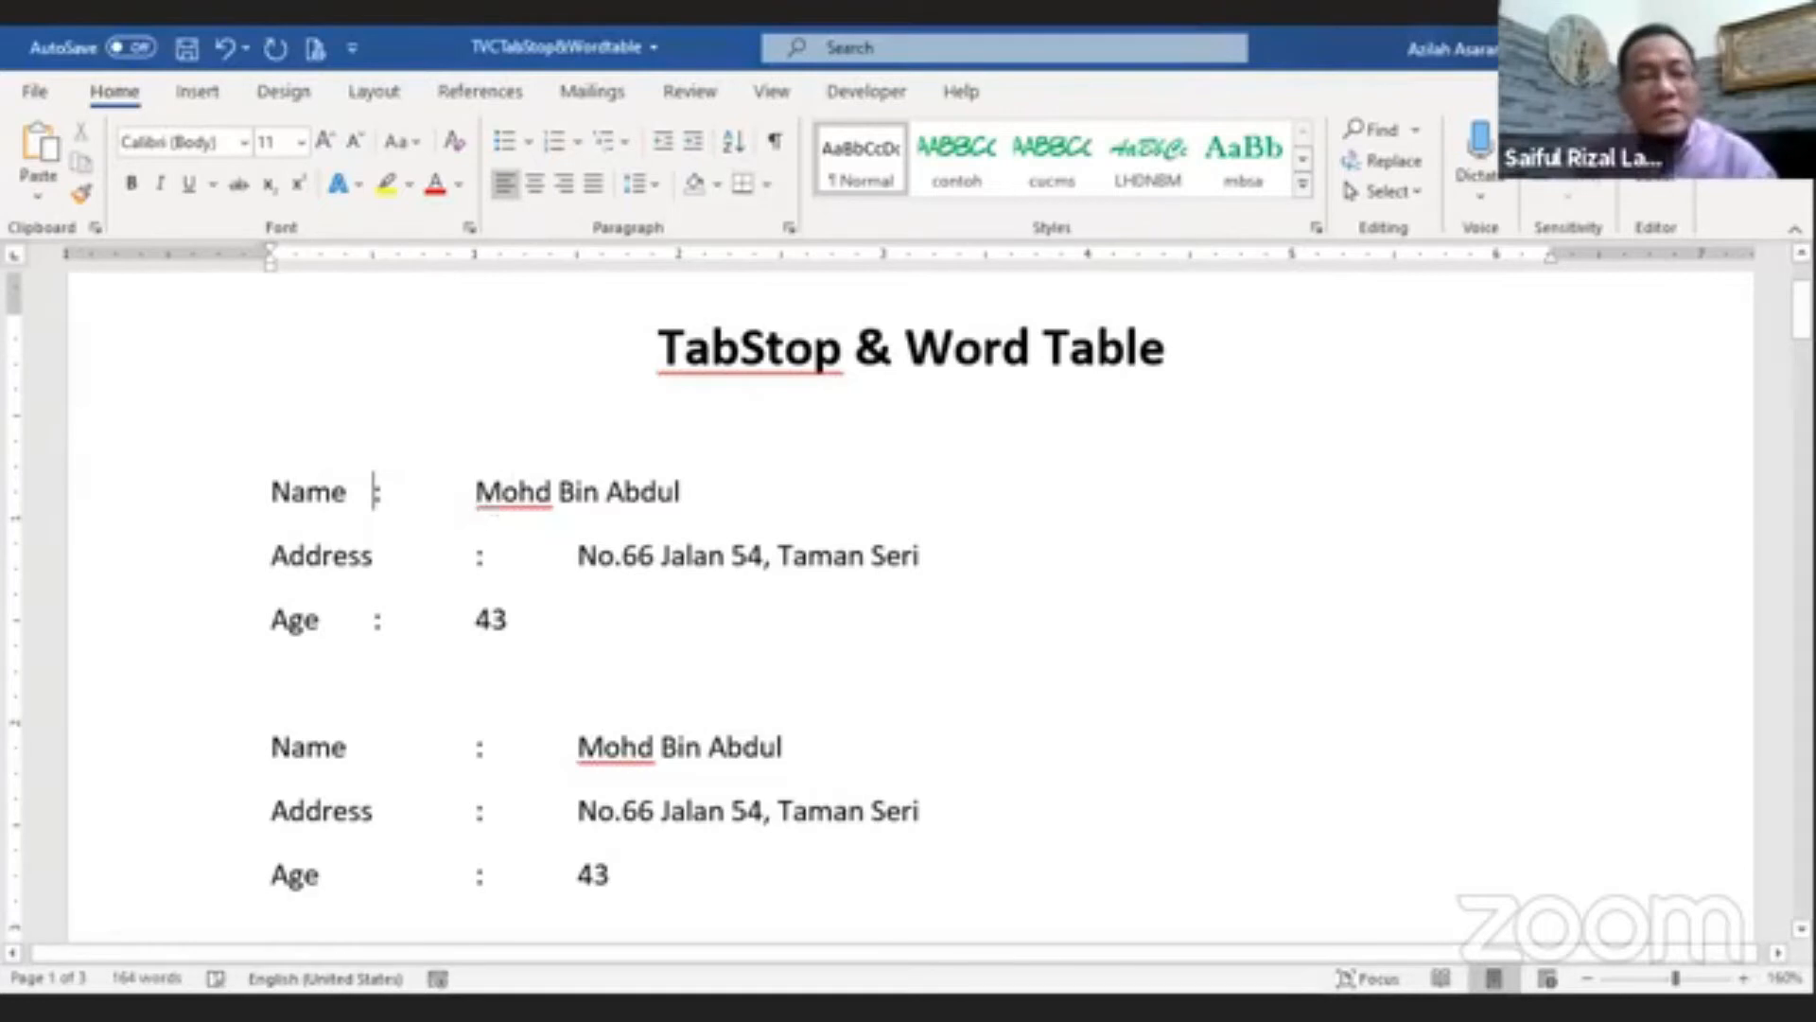
{"action": "key", "text": "Tab"}
{"action": "left_click", "coordinate": [377, 618]}
{"action": "key", "text": "Tab"}
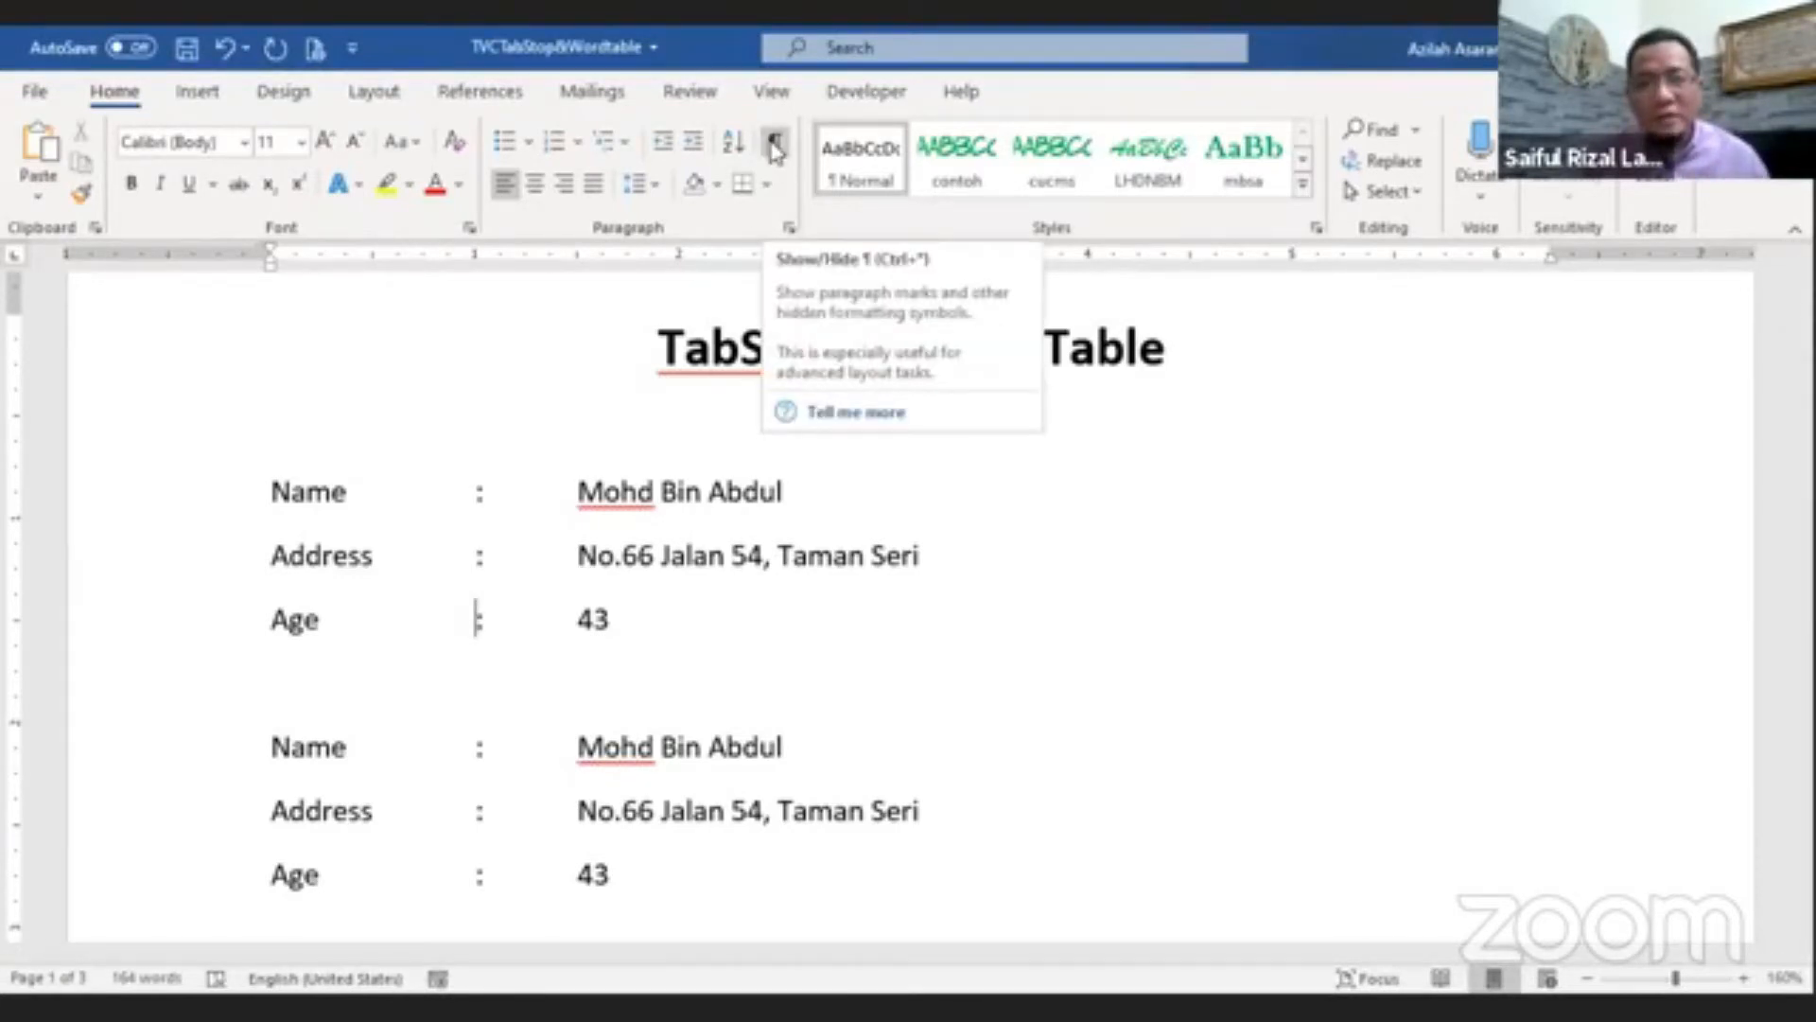
Step: Show formatting marks to inspect the tab characters in both label blocks, then hide them again
{"action": "key", "text": "ctrl+shift+8"}
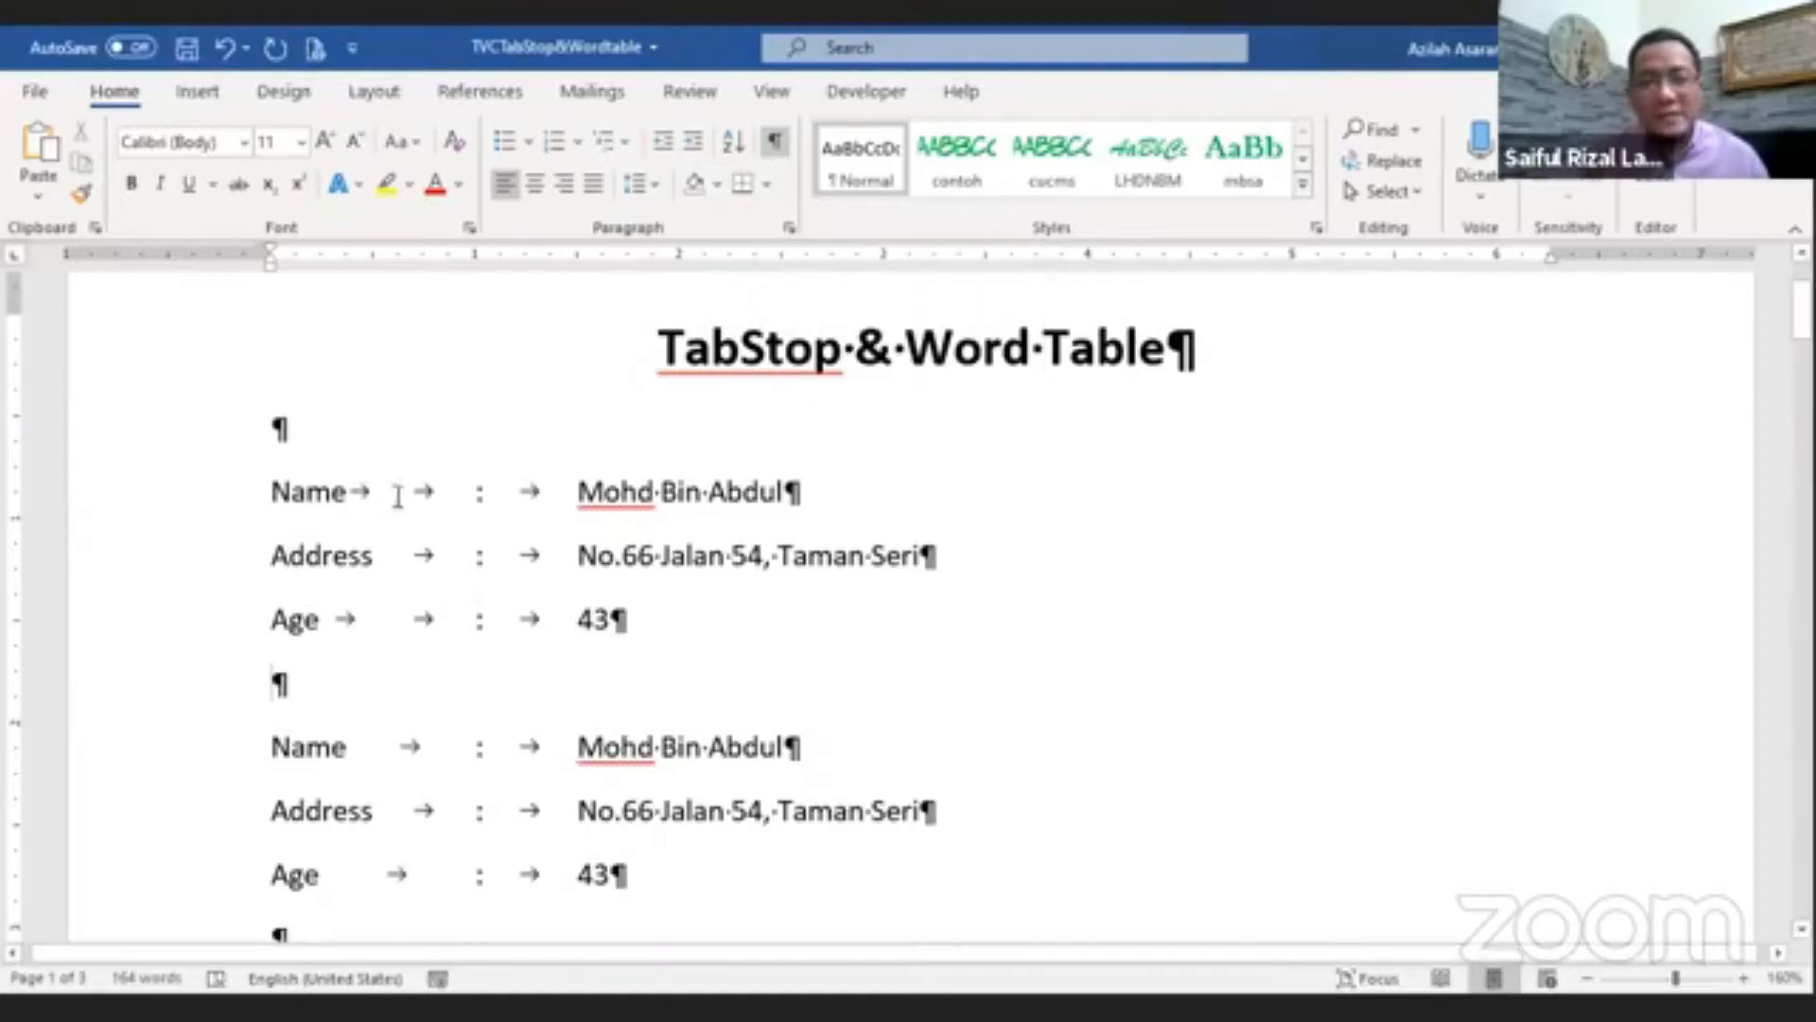
{"action": "scroll", "coordinate": [916, 690], "scroll_direction": "down", "scroll_amount": 2}
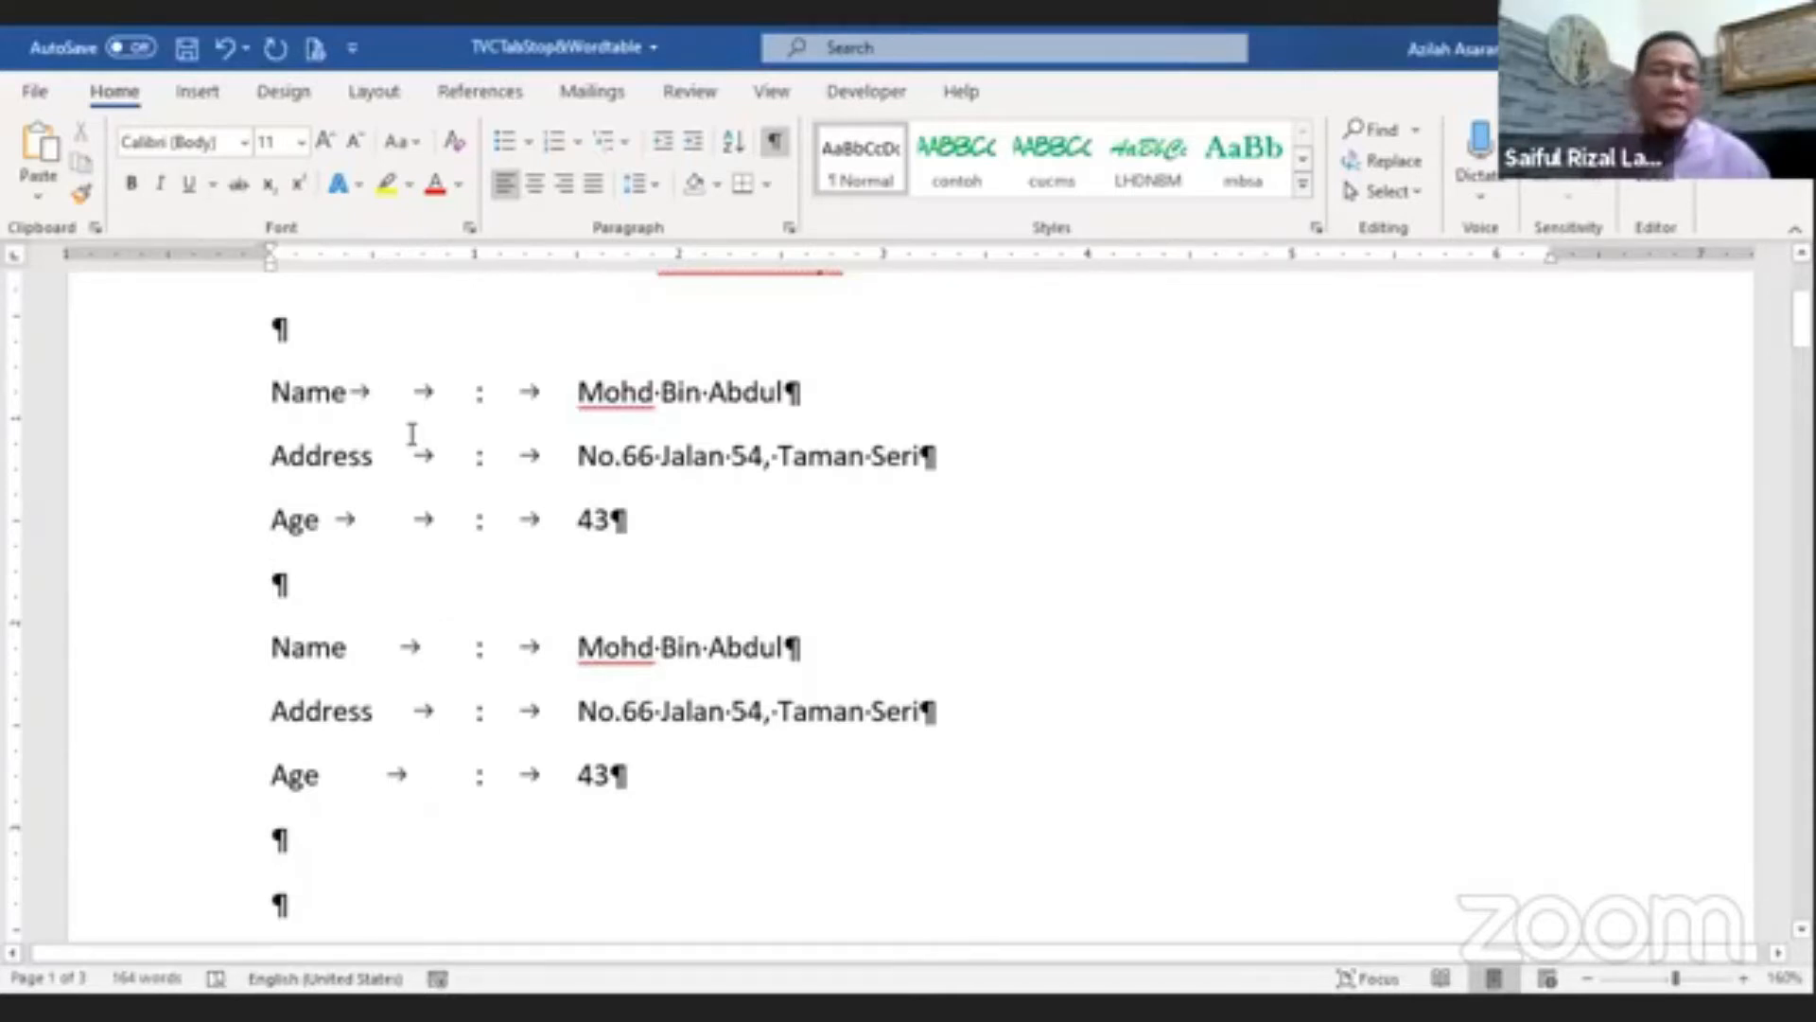
{"action": "left_click_drag", "start_coordinate": [350, 392], "coordinate": [465, 391]}
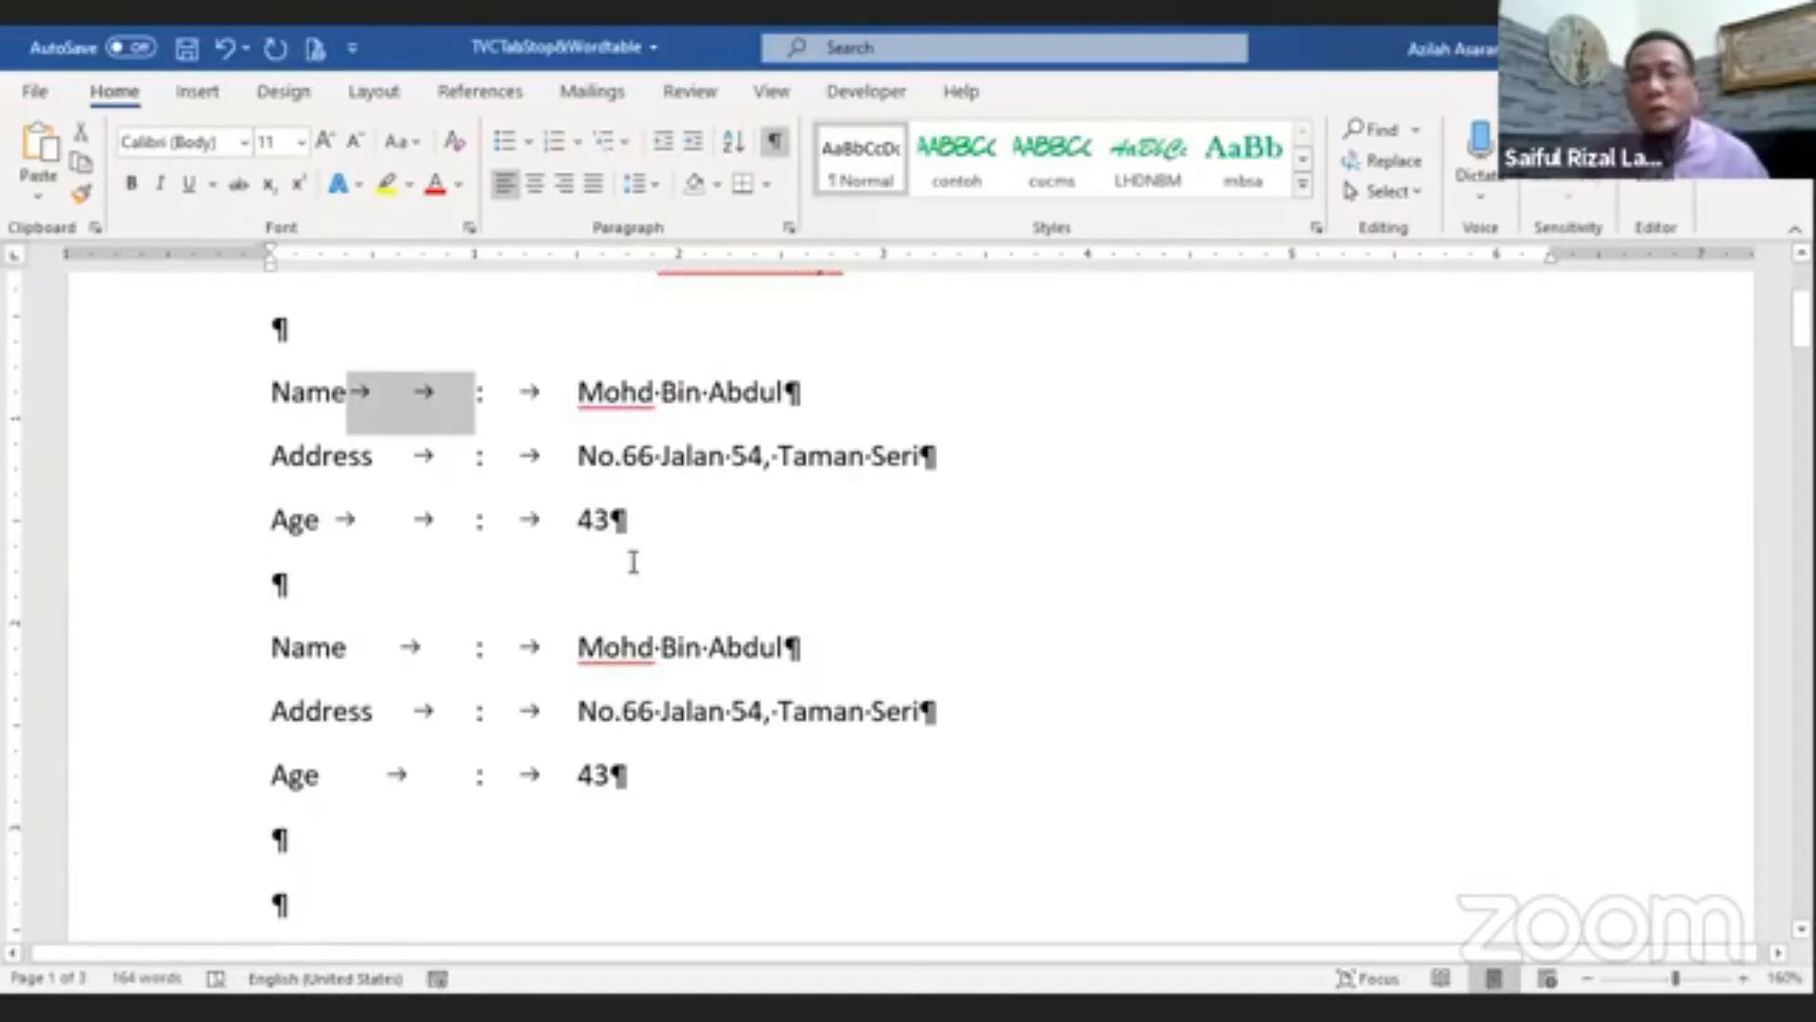
{"action": "left_click", "coordinate": [440, 781]}
{"action": "left_click_drag", "start_coordinate": [350, 647], "coordinate": [464, 649]}
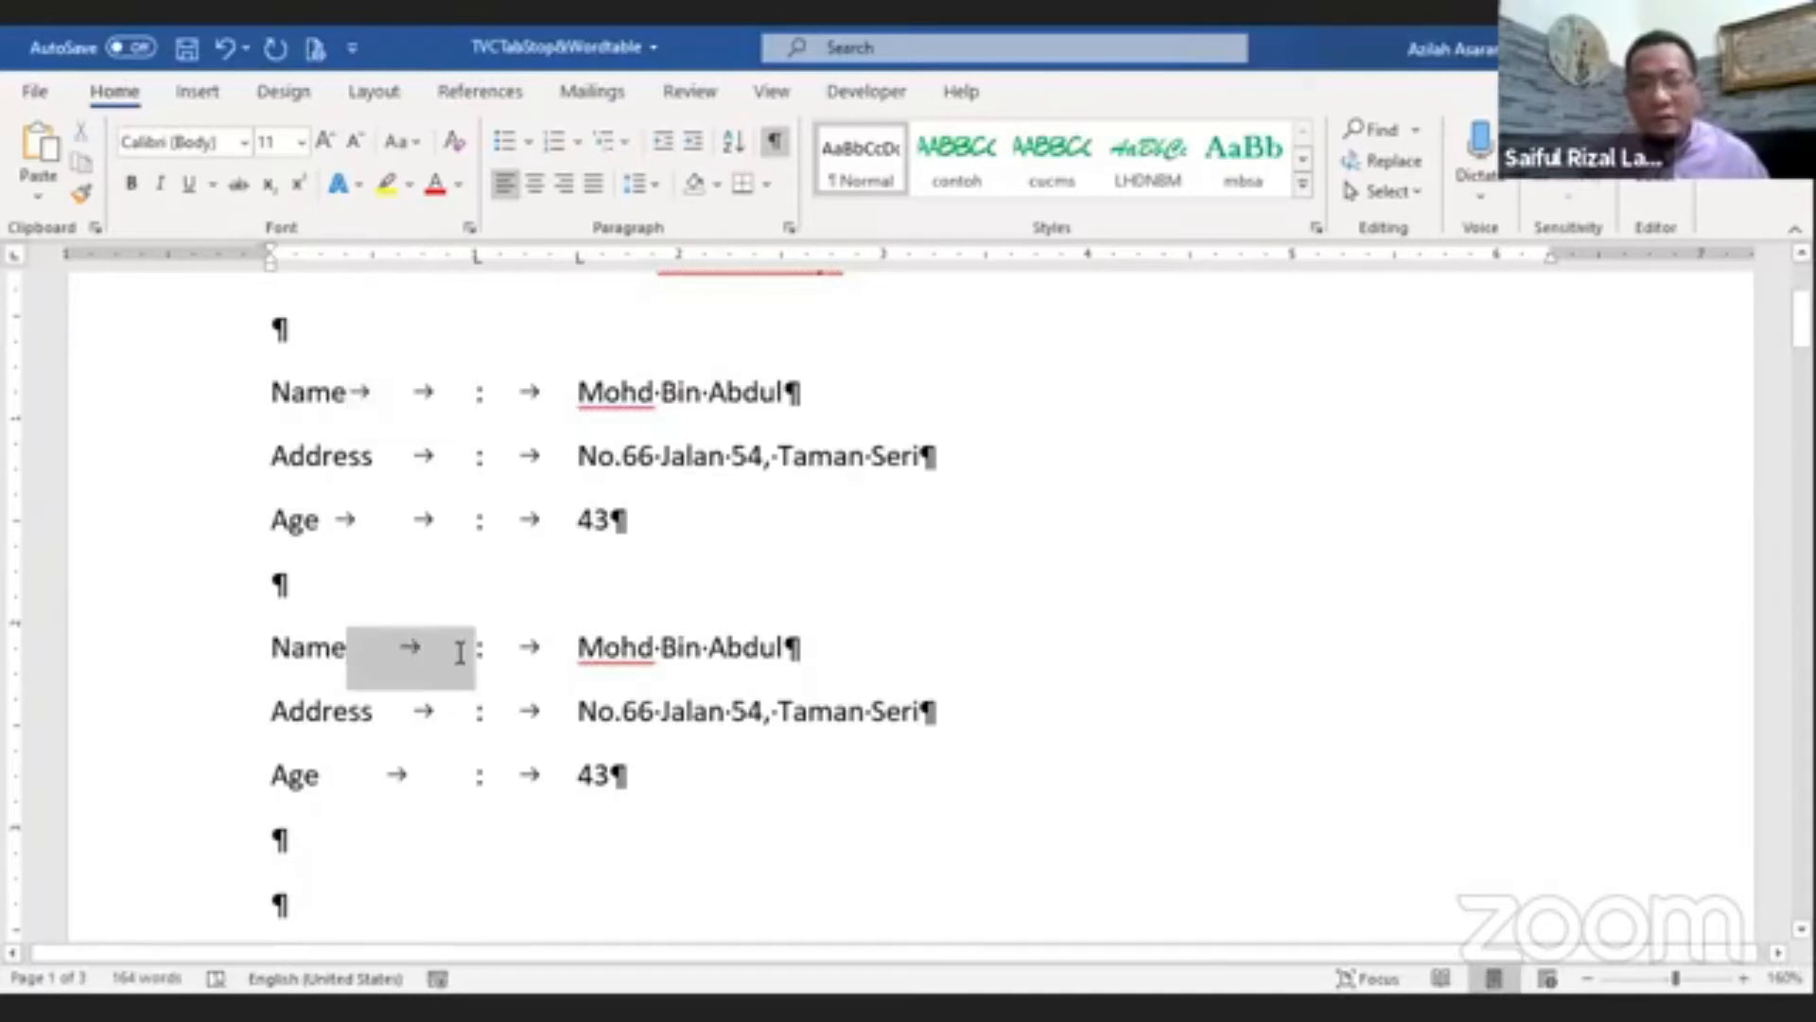
{"action": "left_click", "coordinate": [1070, 733]}
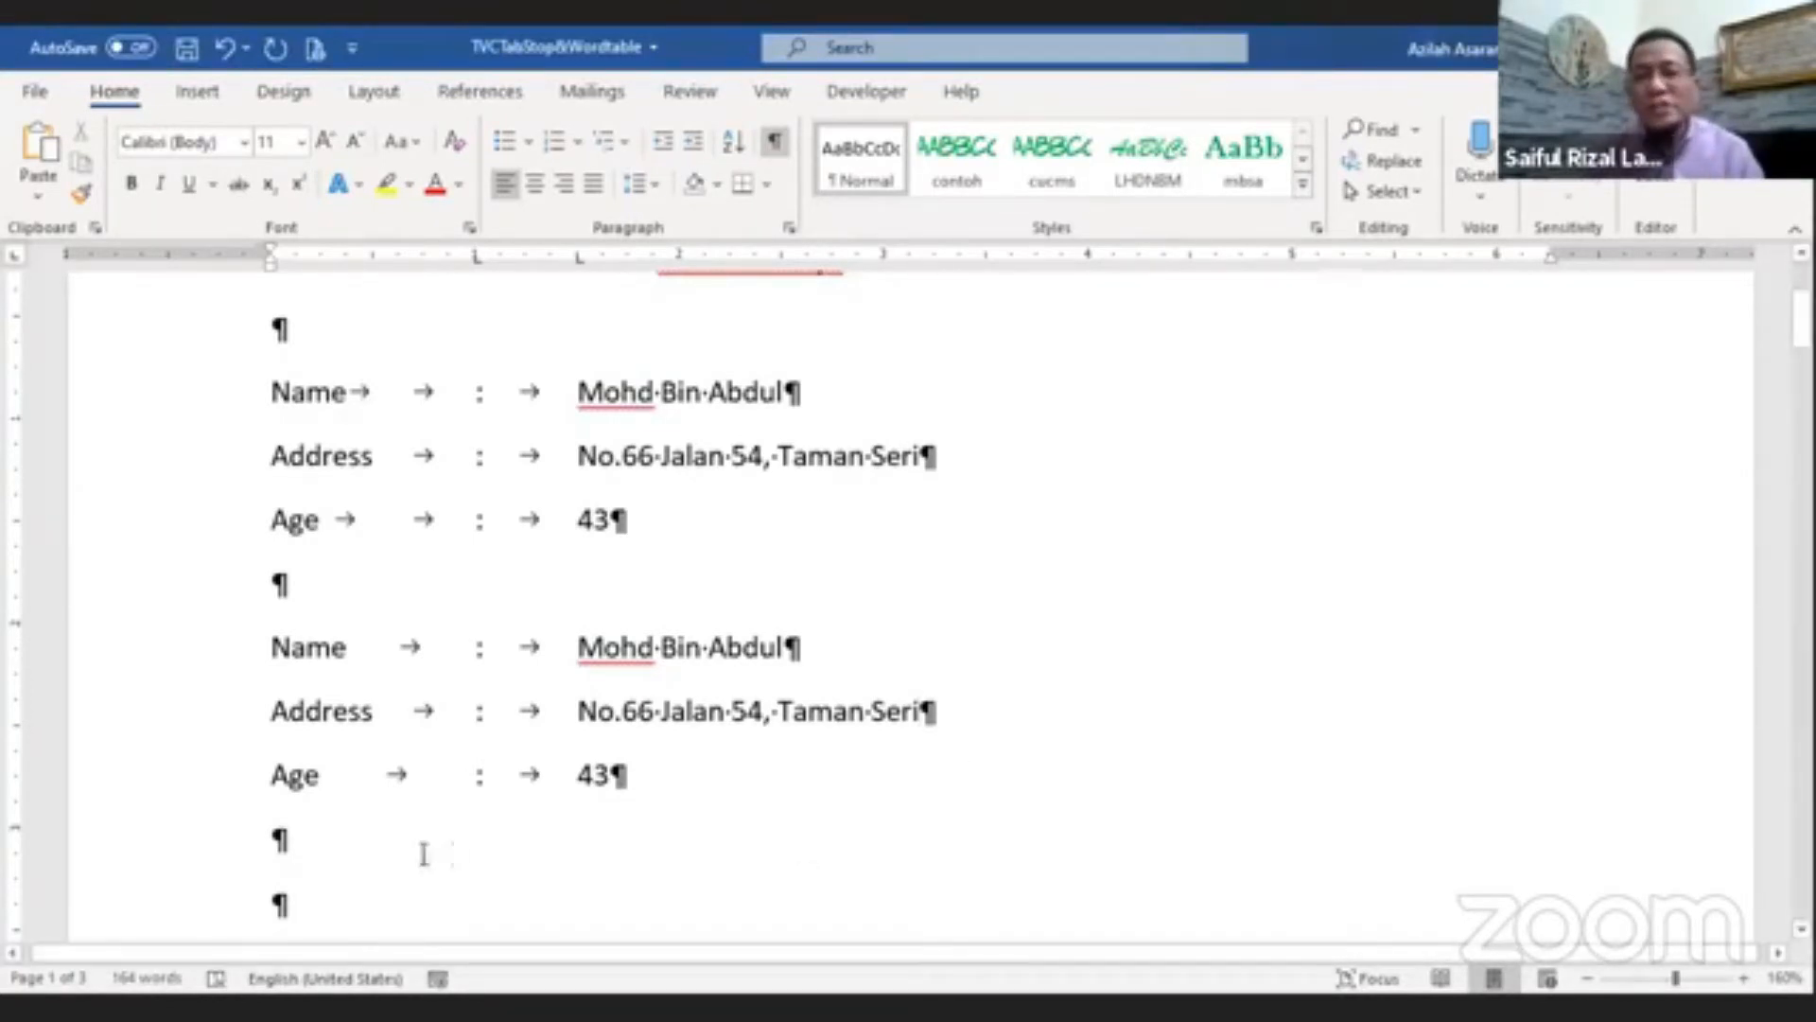
{"action": "left_click", "coordinate": [344, 877]}
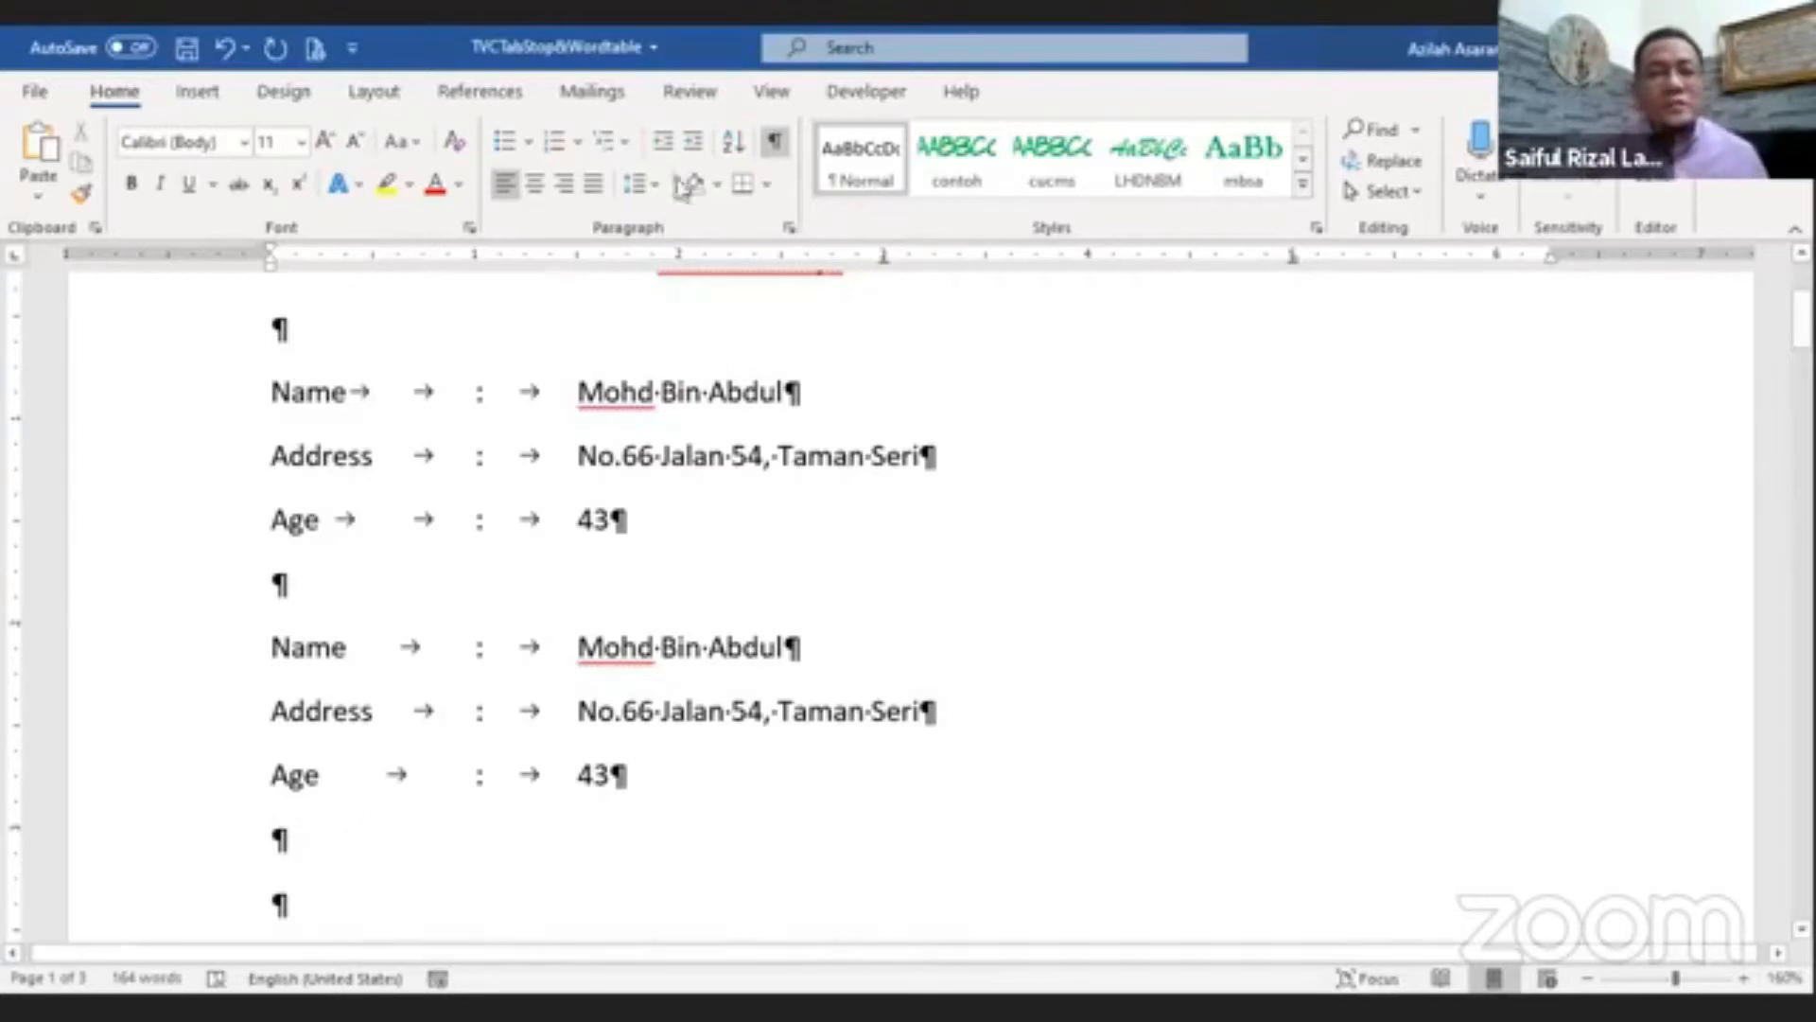
{"action": "left_click", "coordinate": [774, 141]}
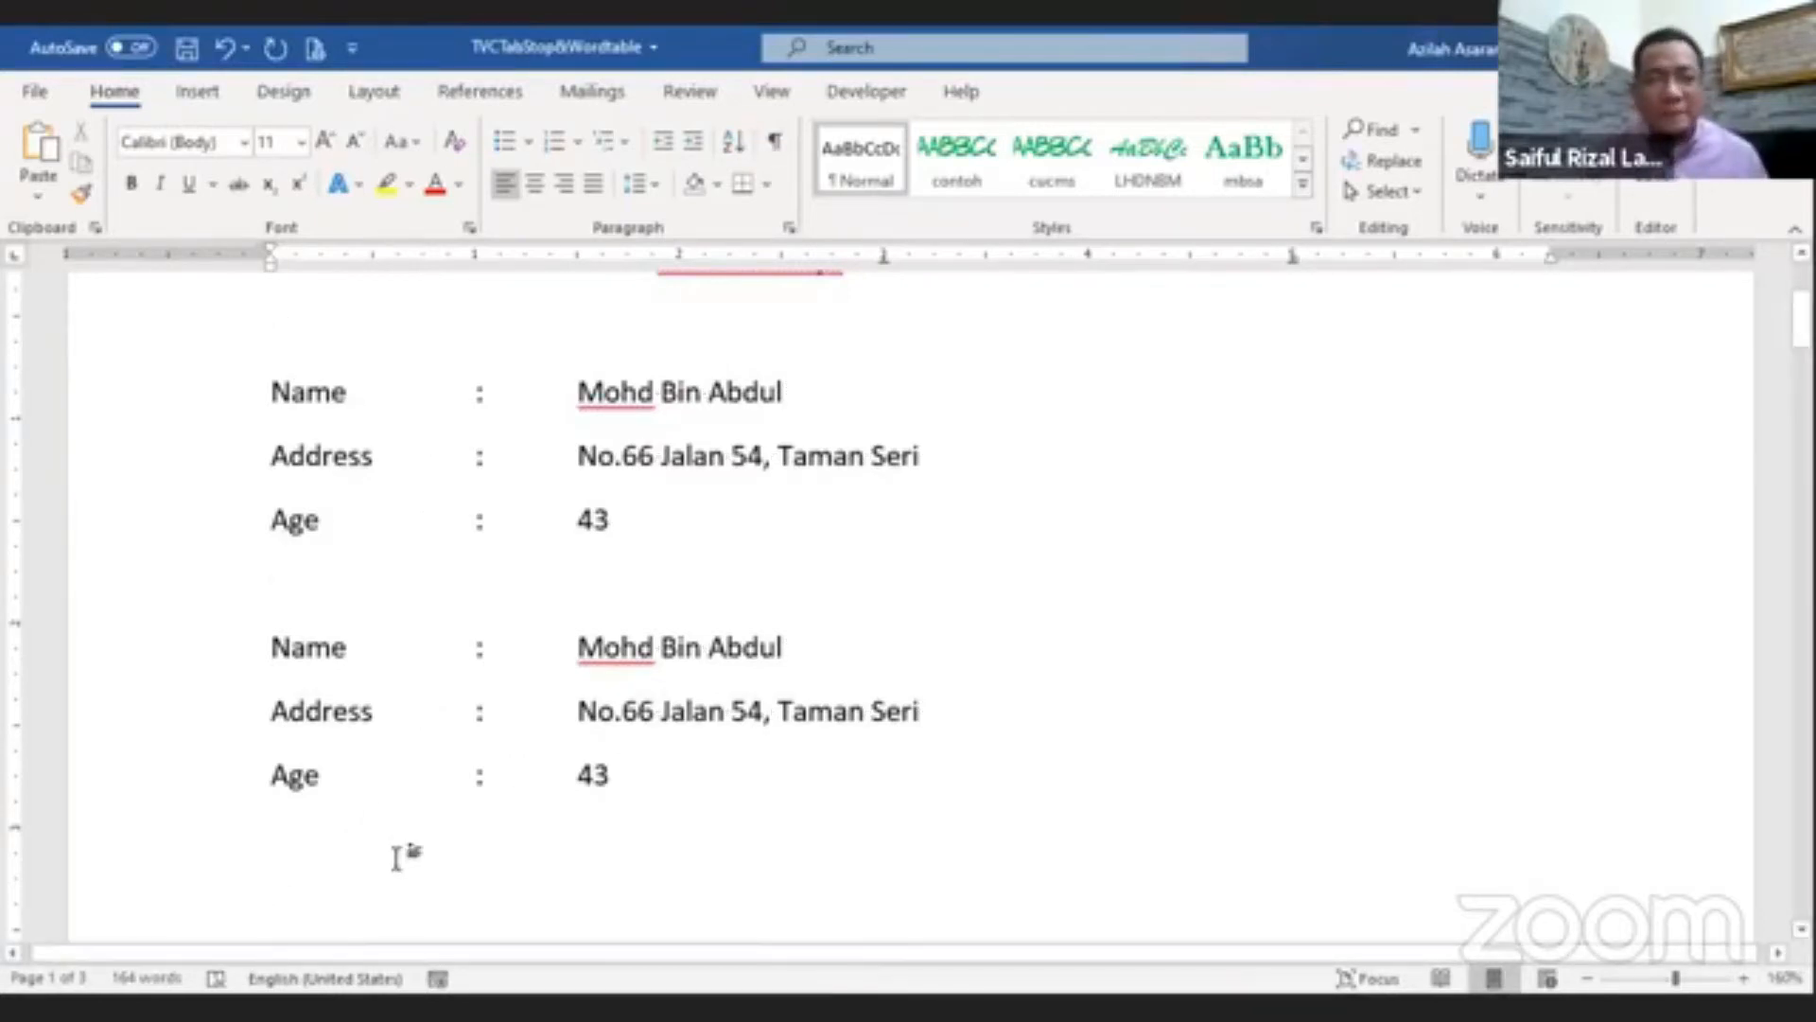
Step: Insert an empty paragraph above the Name, Designation, Salary lines and place the cursor on it
{"action": "scroll", "coordinate": [395, 858], "scroll_direction": "down", "scroll_amount": 3}
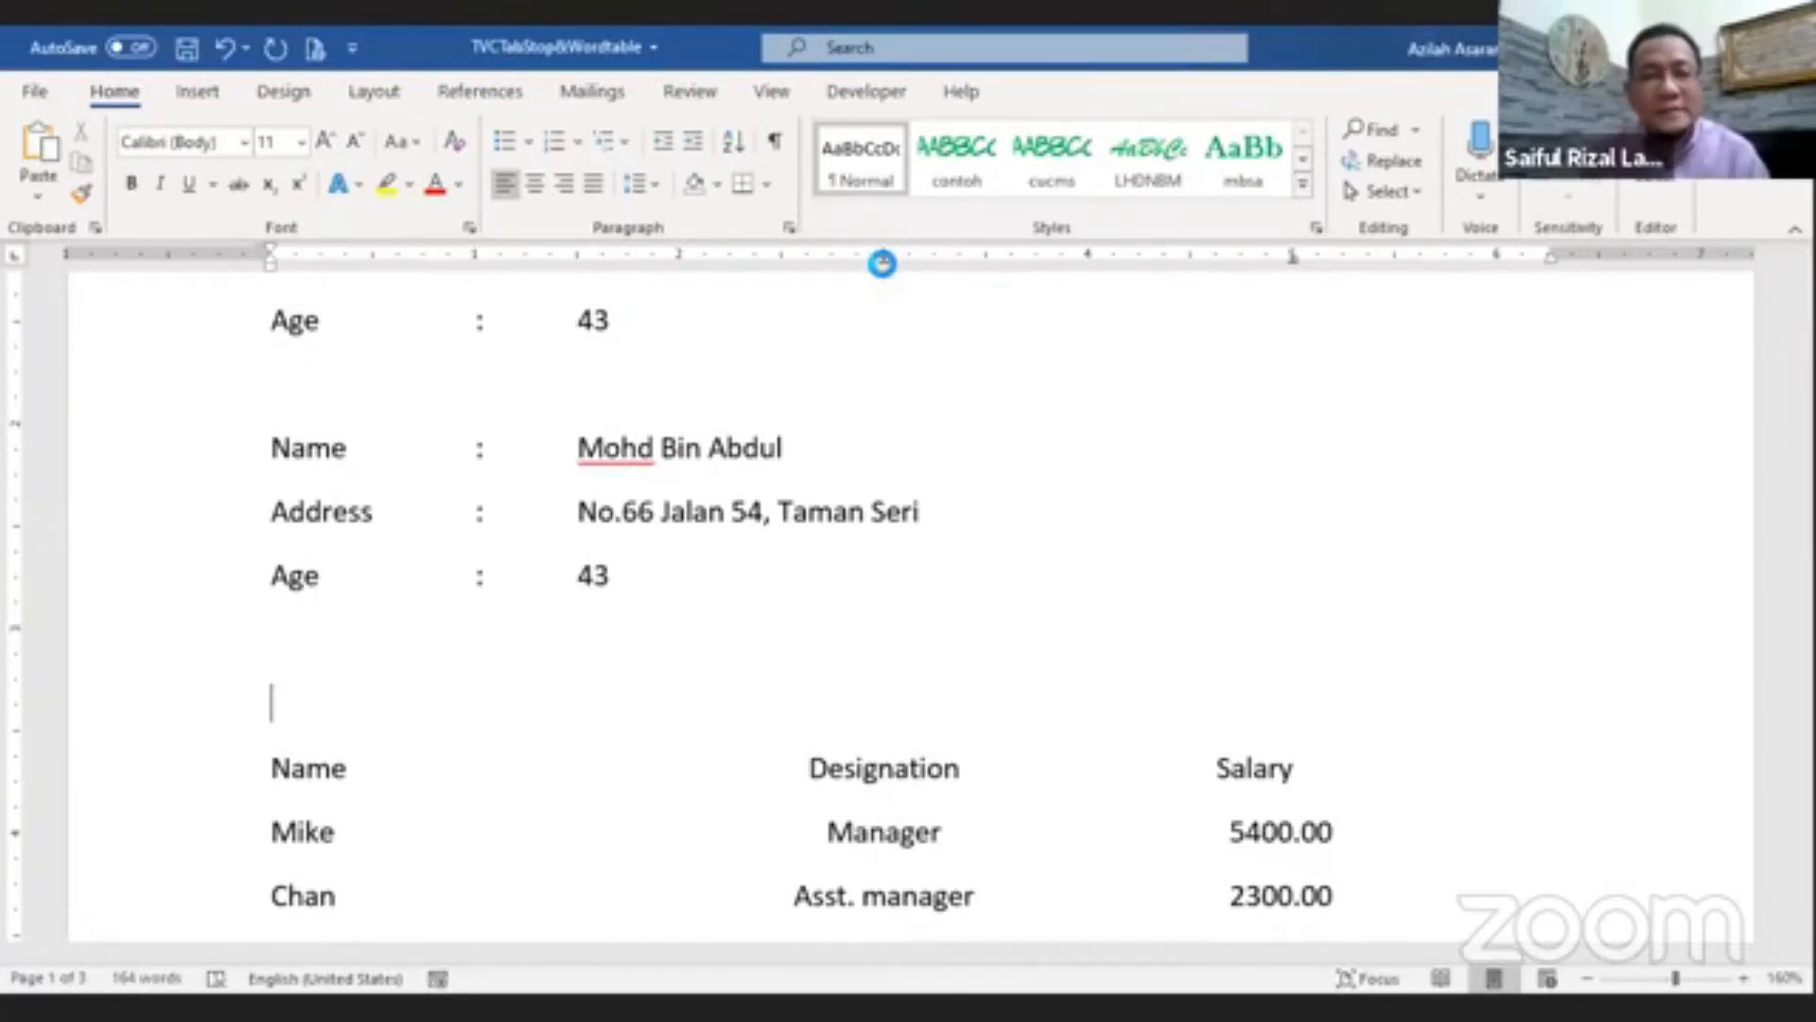
{"action": "left_click", "coordinate": [1064, 754]}
{"action": "left_click", "coordinate": [951, 800]}
{"action": "key", "text": "Return"}
{"action": "left_click", "coordinate": [278, 701]}
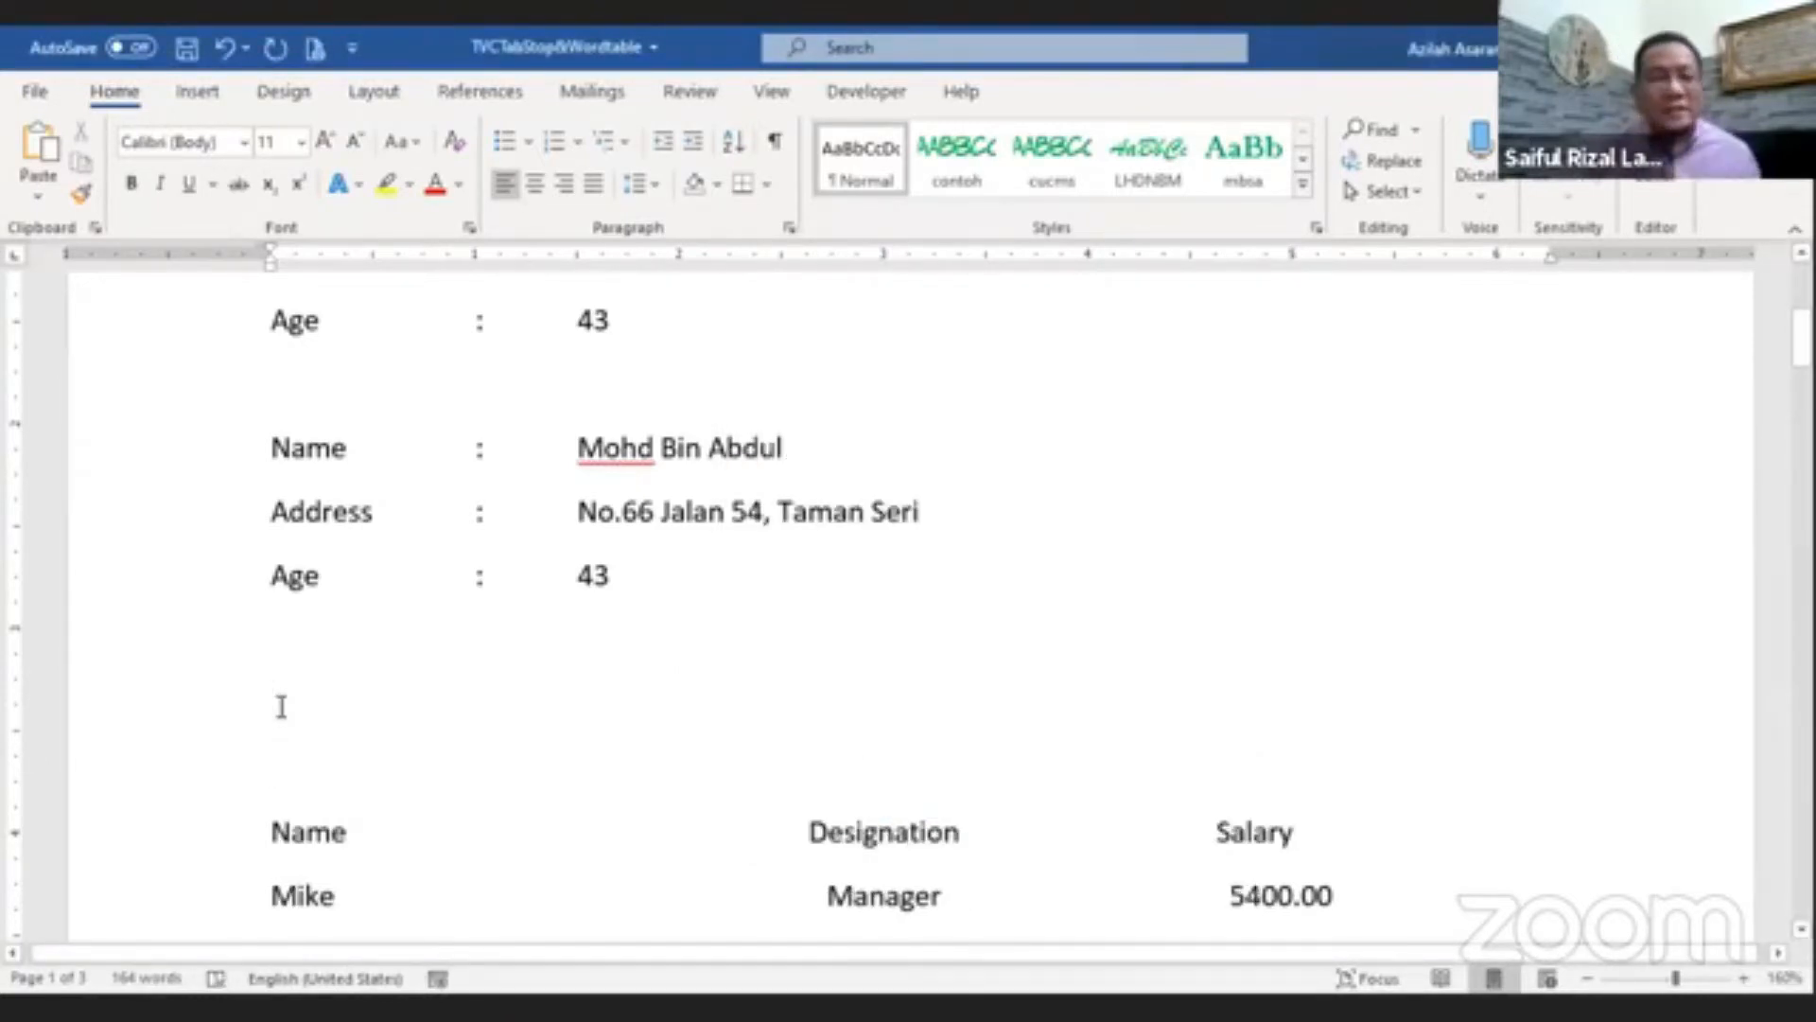
Step: Cycle through the tab stop types on the ruler's tab selector and return the cursor to the empty line
{"action": "left_click", "coordinate": [16, 265]}
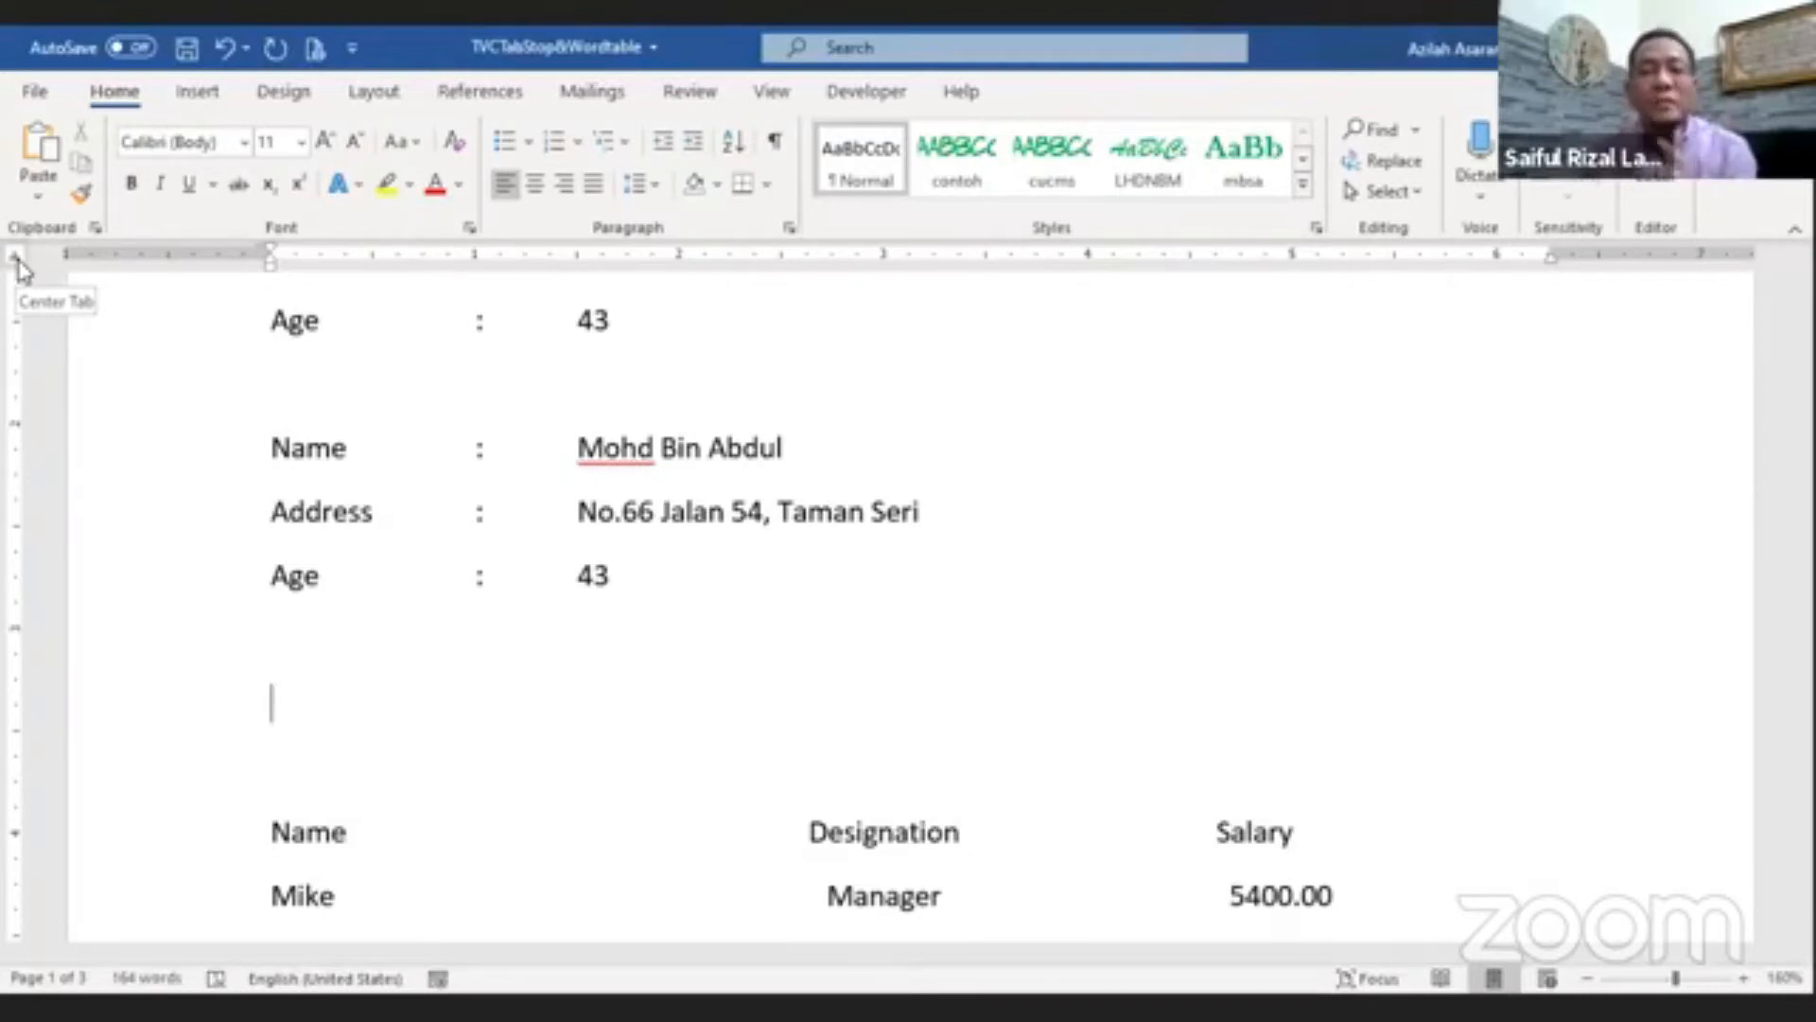
{"action": "scroll", "coordinate": [1034, 652], "scroll_direction": "down", "scroll_amount": 2}
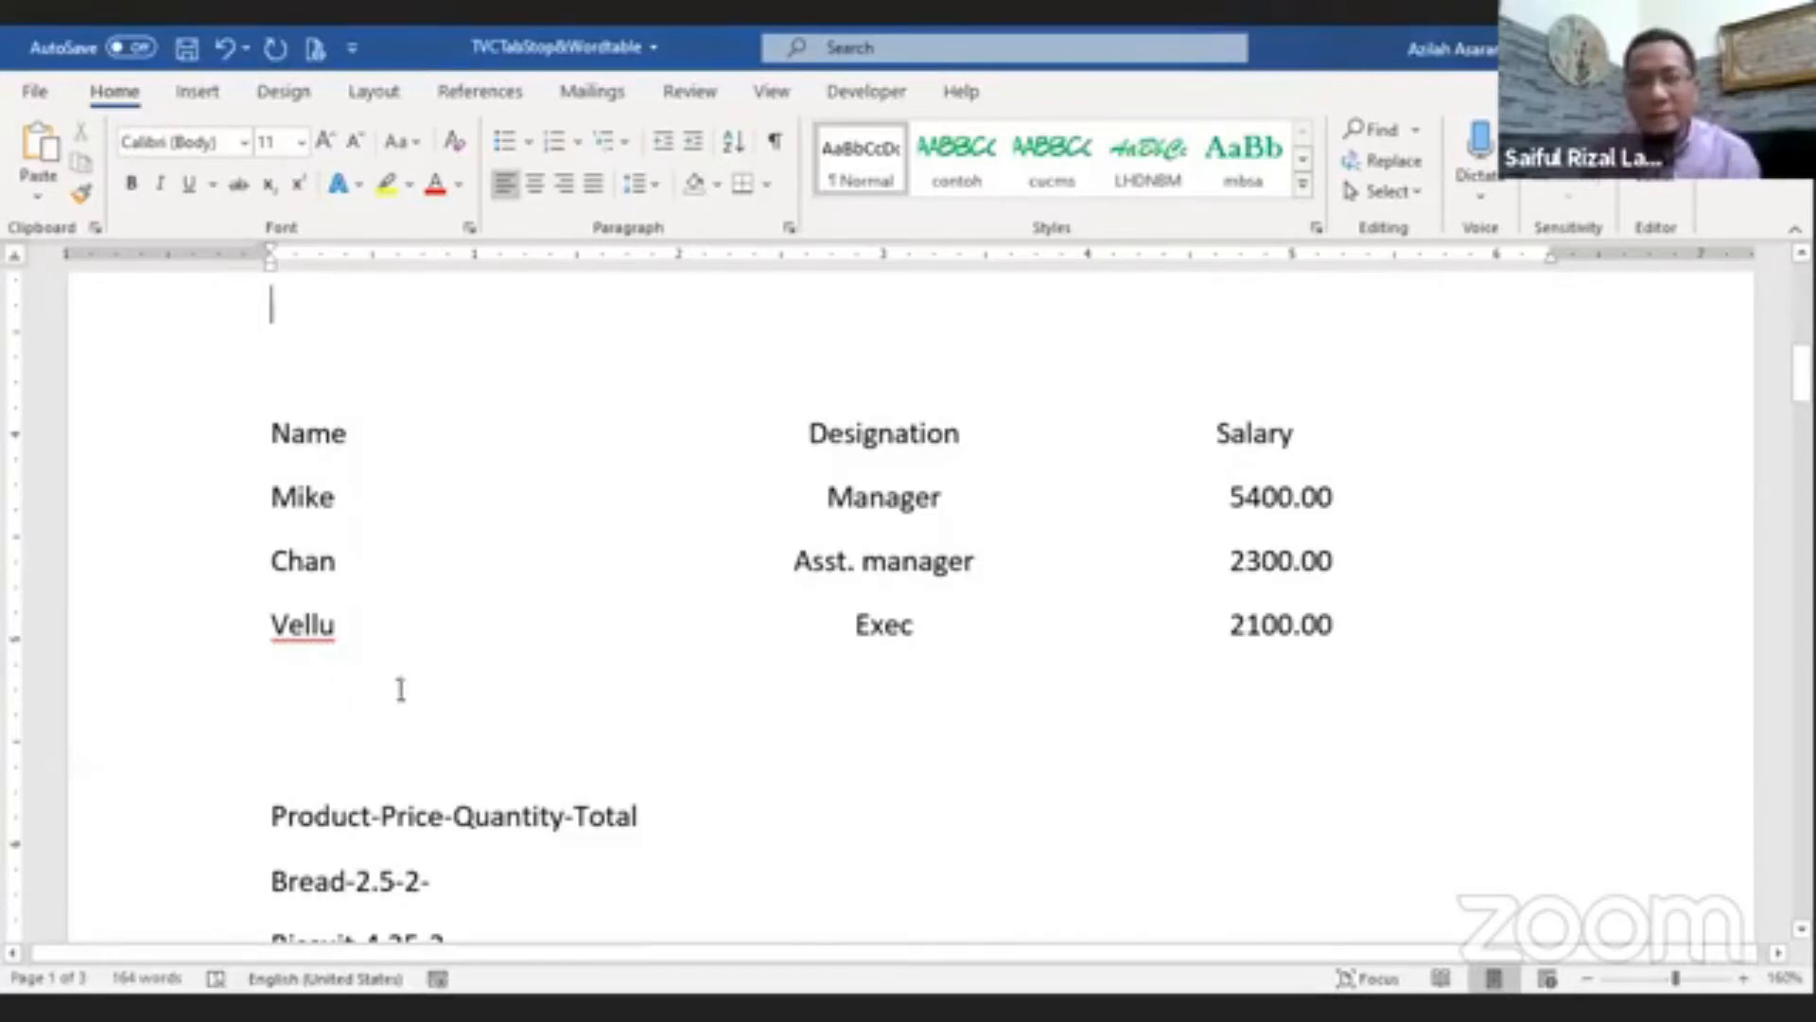
{"action": "scroll", "coordinate": [397, 689], "scroll_direction": "up", "scroll_amount": 6}
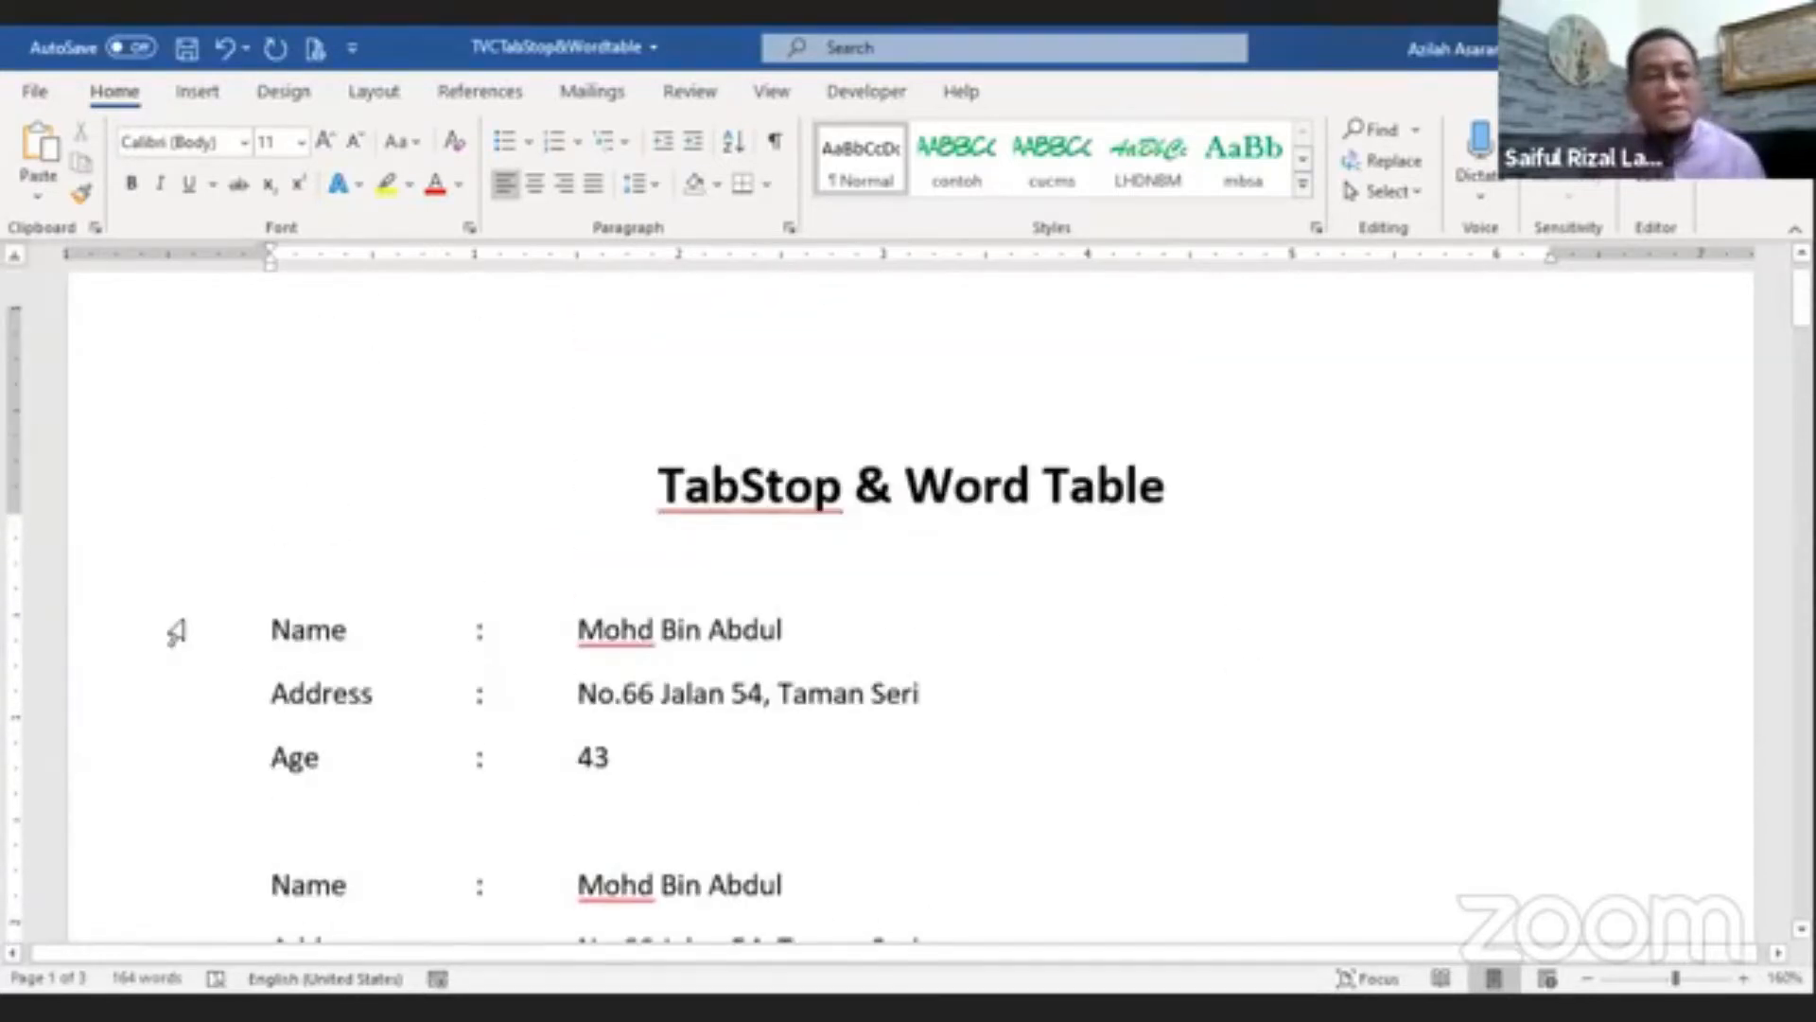
{"action": "scroll", "coordinate": [176, 632], "scroll_direction": "up", "scroll_amount": 1}
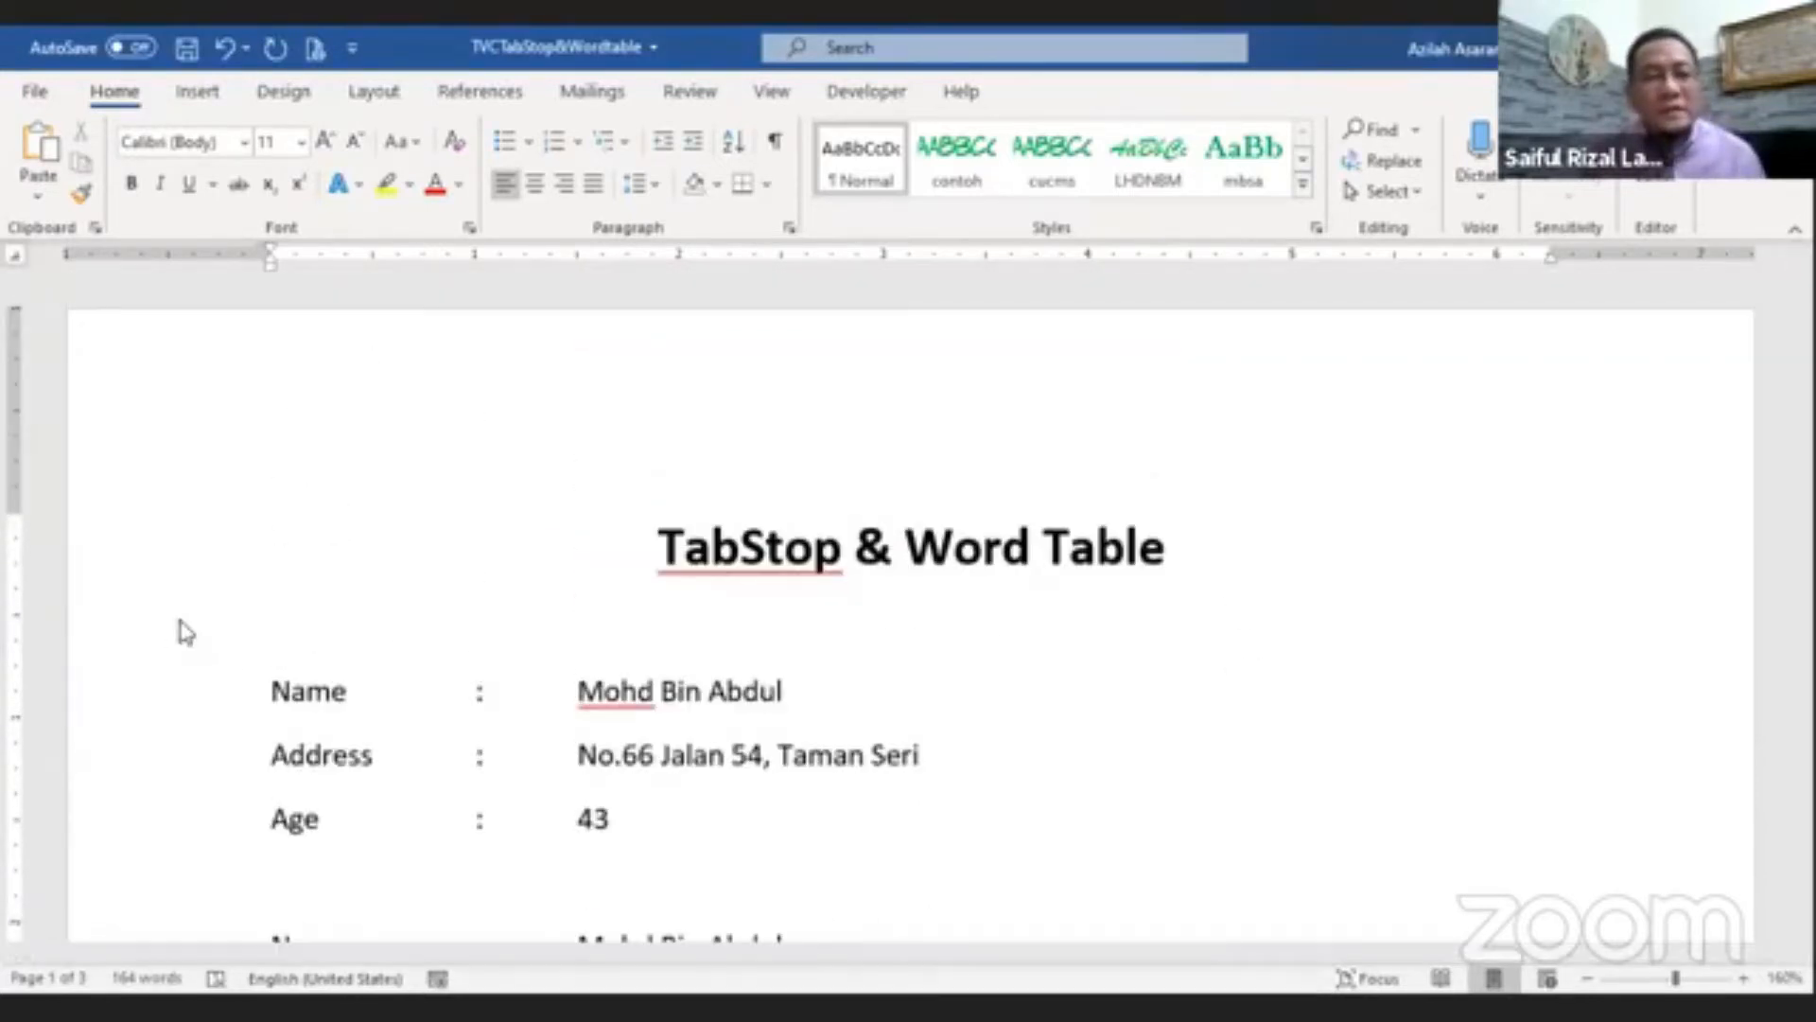
{"action": "left_click", "coordinate": [16, 270]}
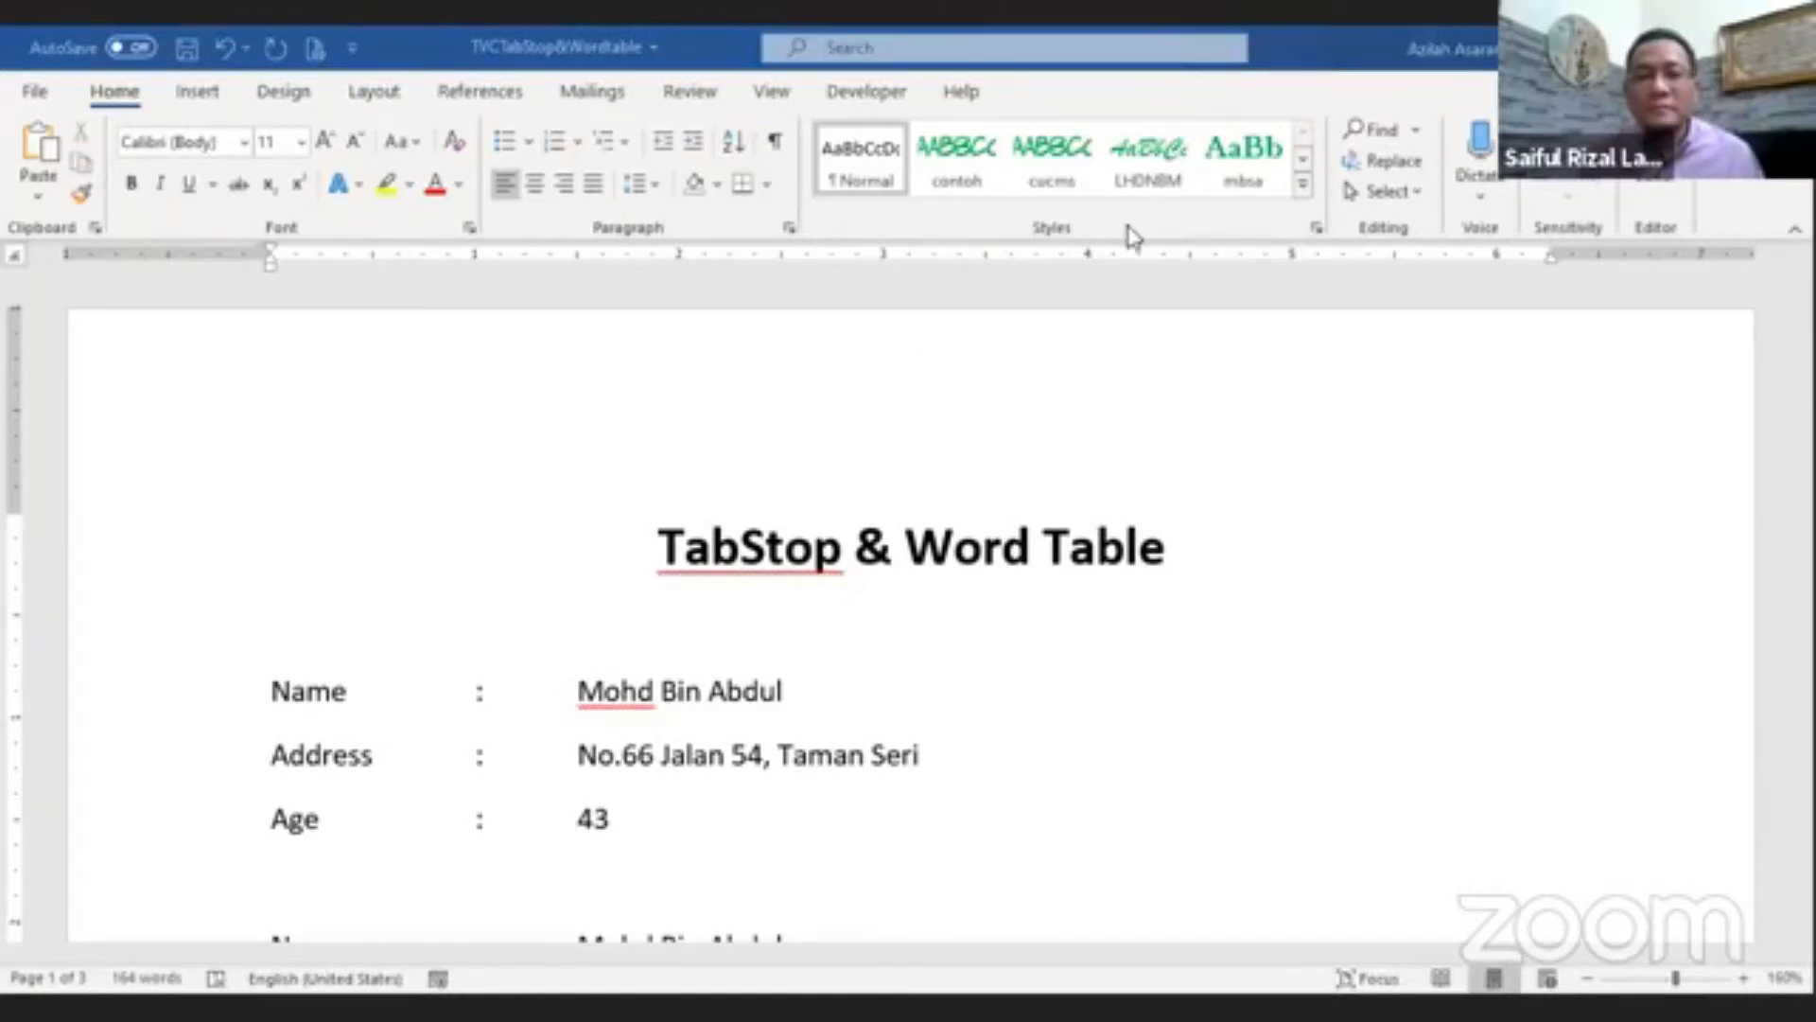
{"action": "scroll", "coordinate": [653, 674], "scroll_direction": "down", "scroll_amount": 5}
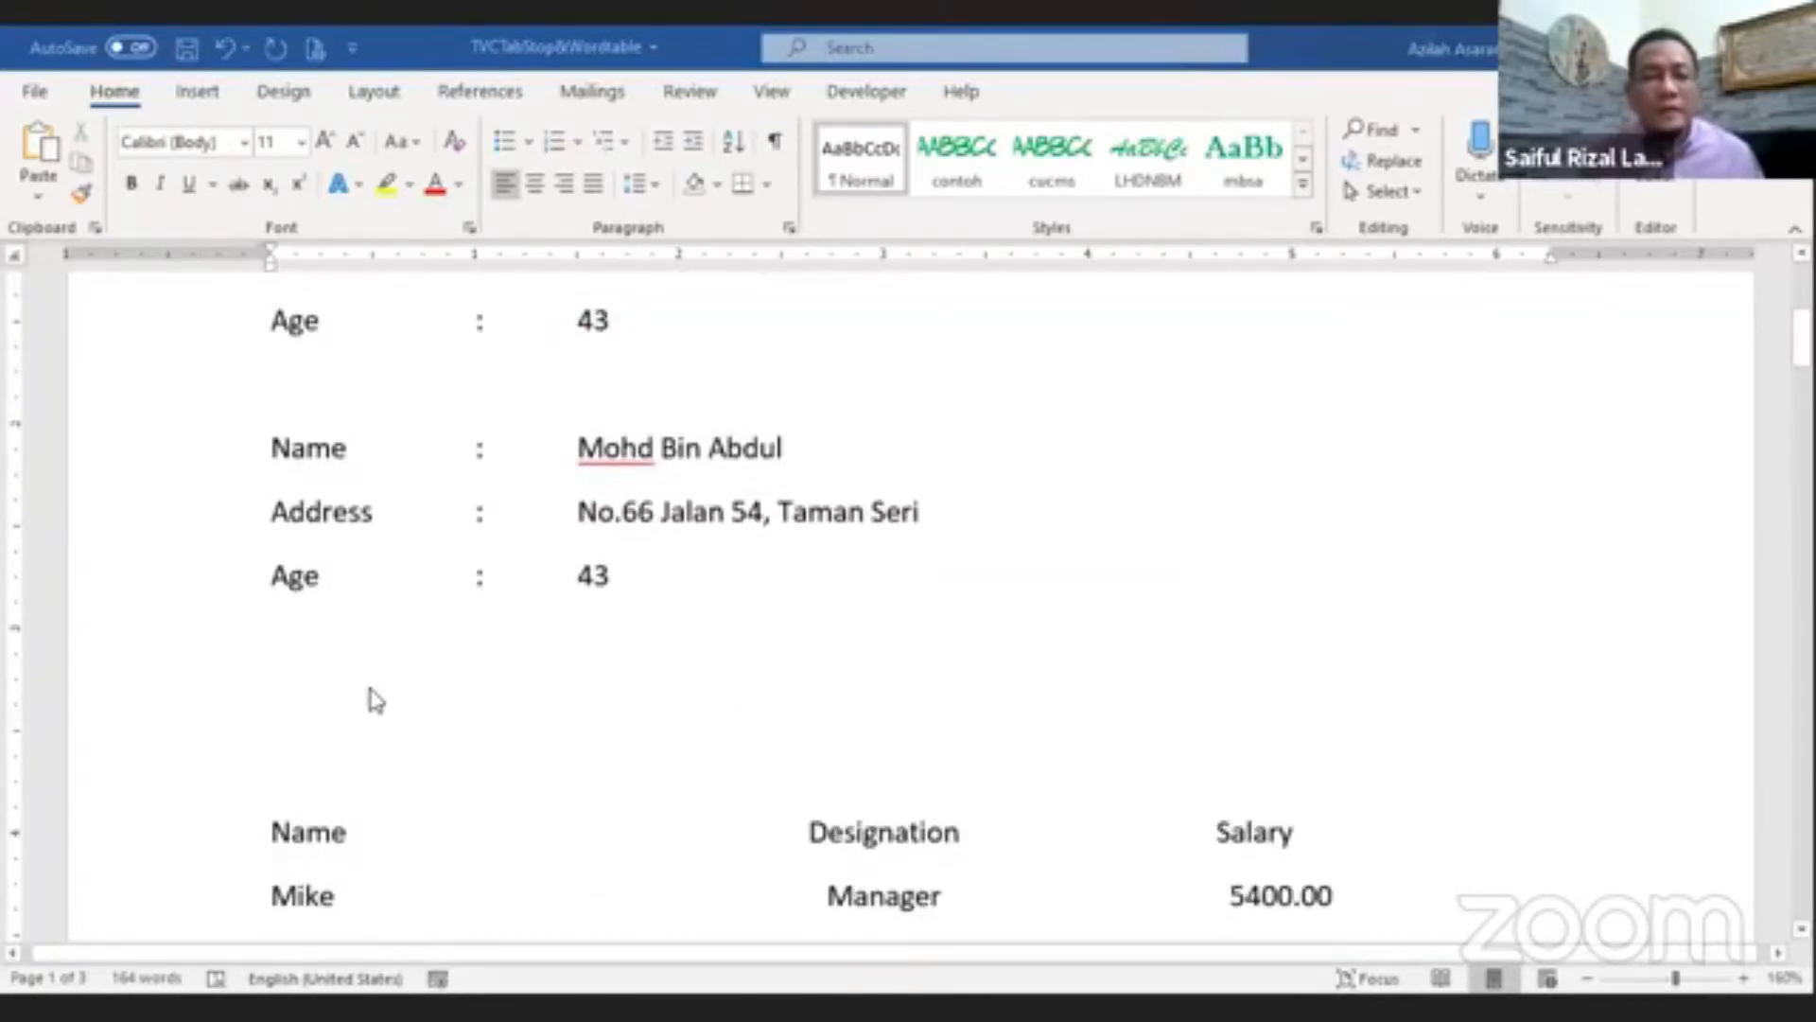
{"action": "left_click", "coordinate": [470, 675]}
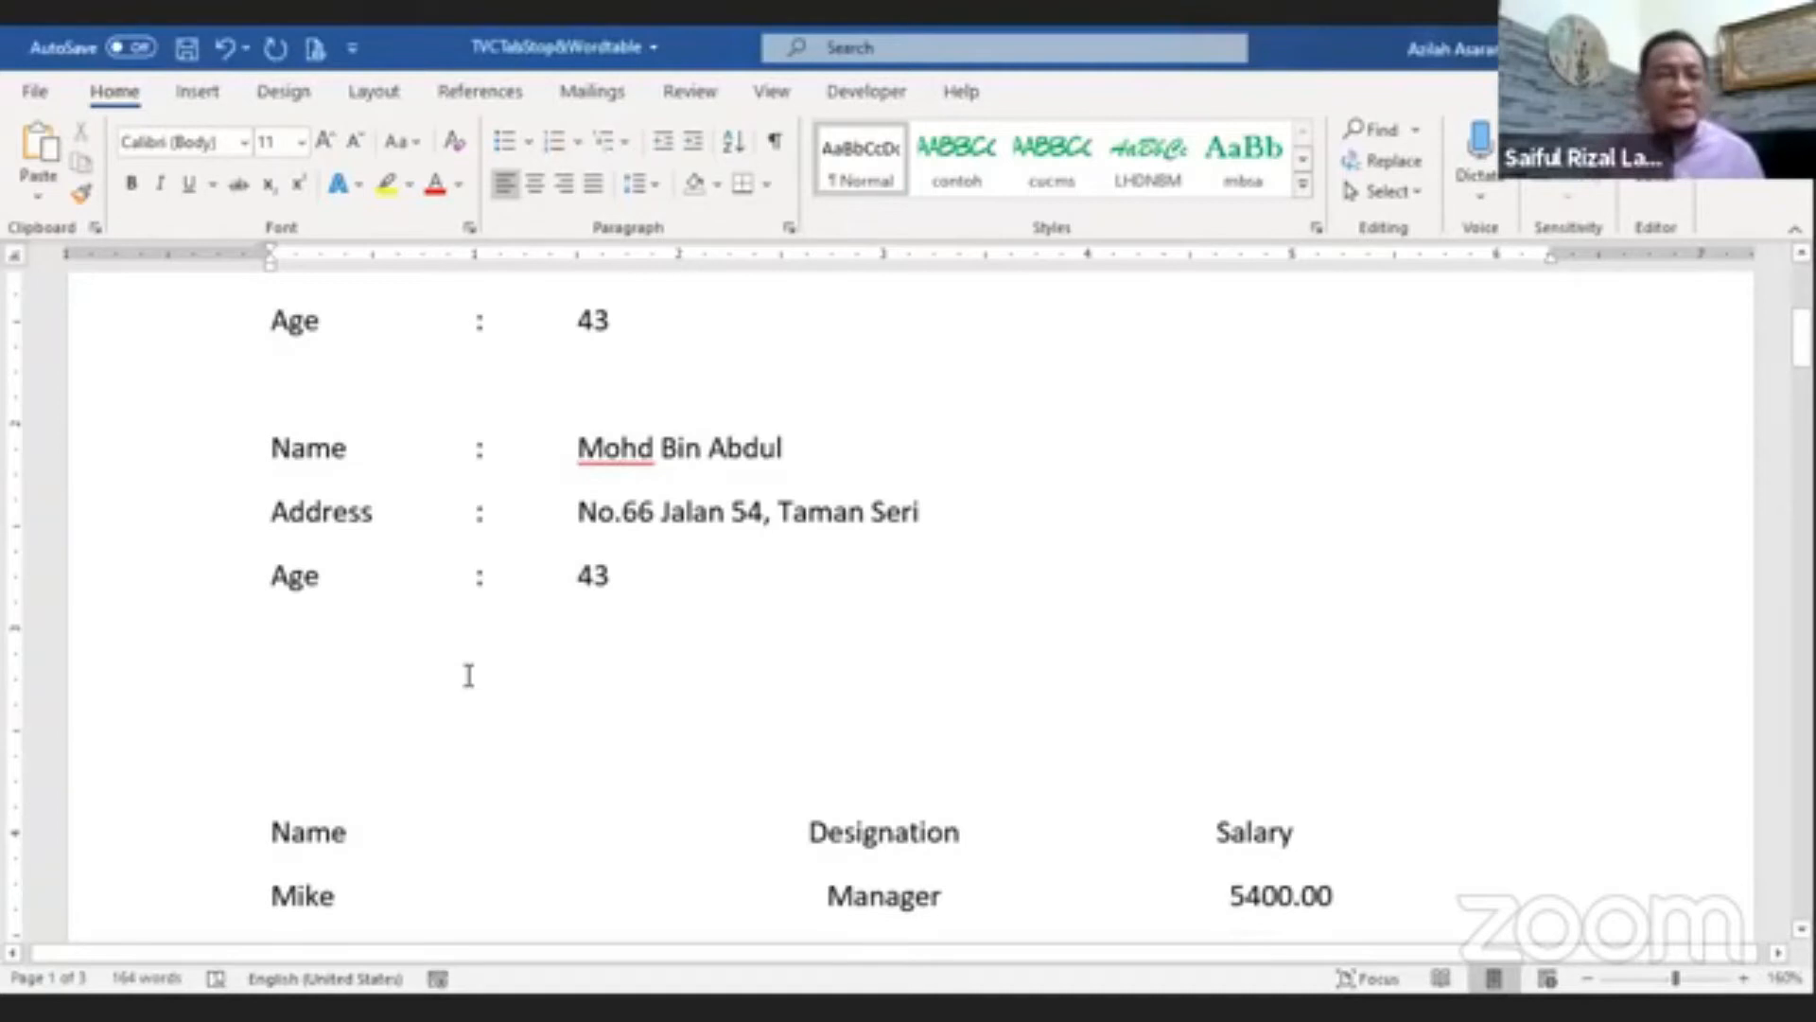
{"action": "scroll", "coordinate": [470, 663], "scroll_direction": "up", "scroll_amount": 1}
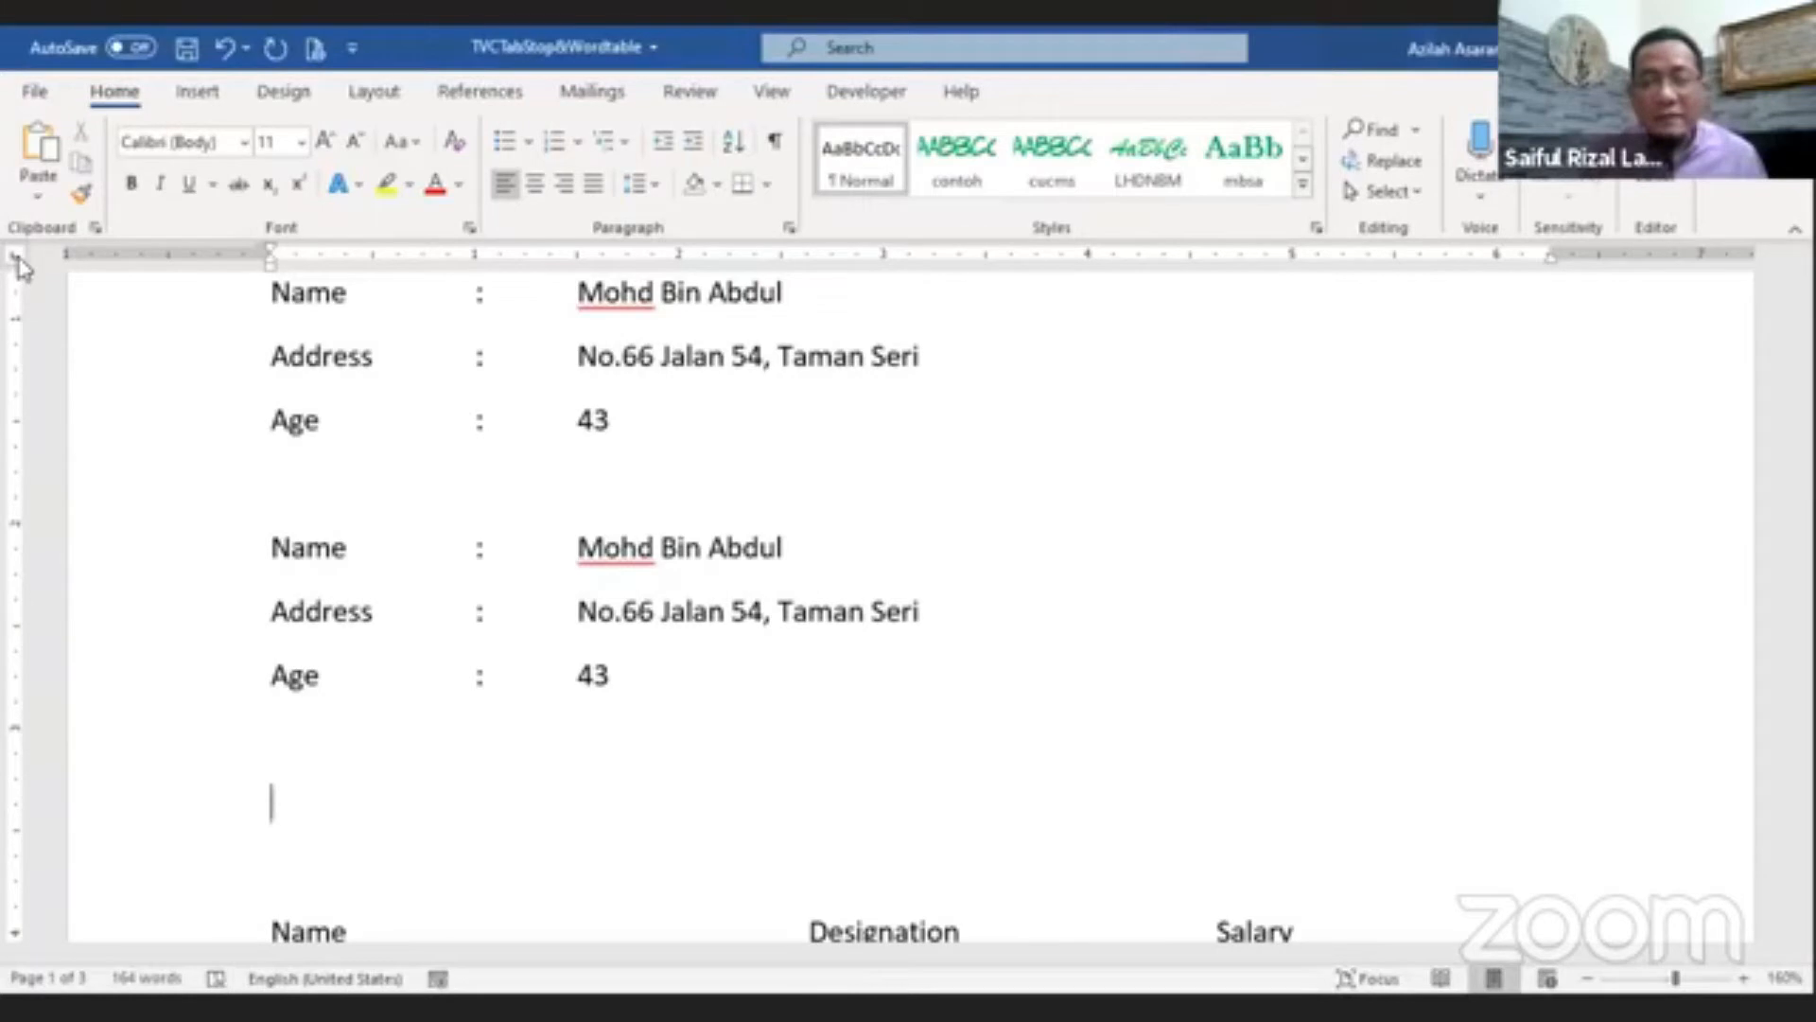
Step: Type Name on the empty line followed by two tabs, a colon and another tab
{"action": "type", "text": "Name"}
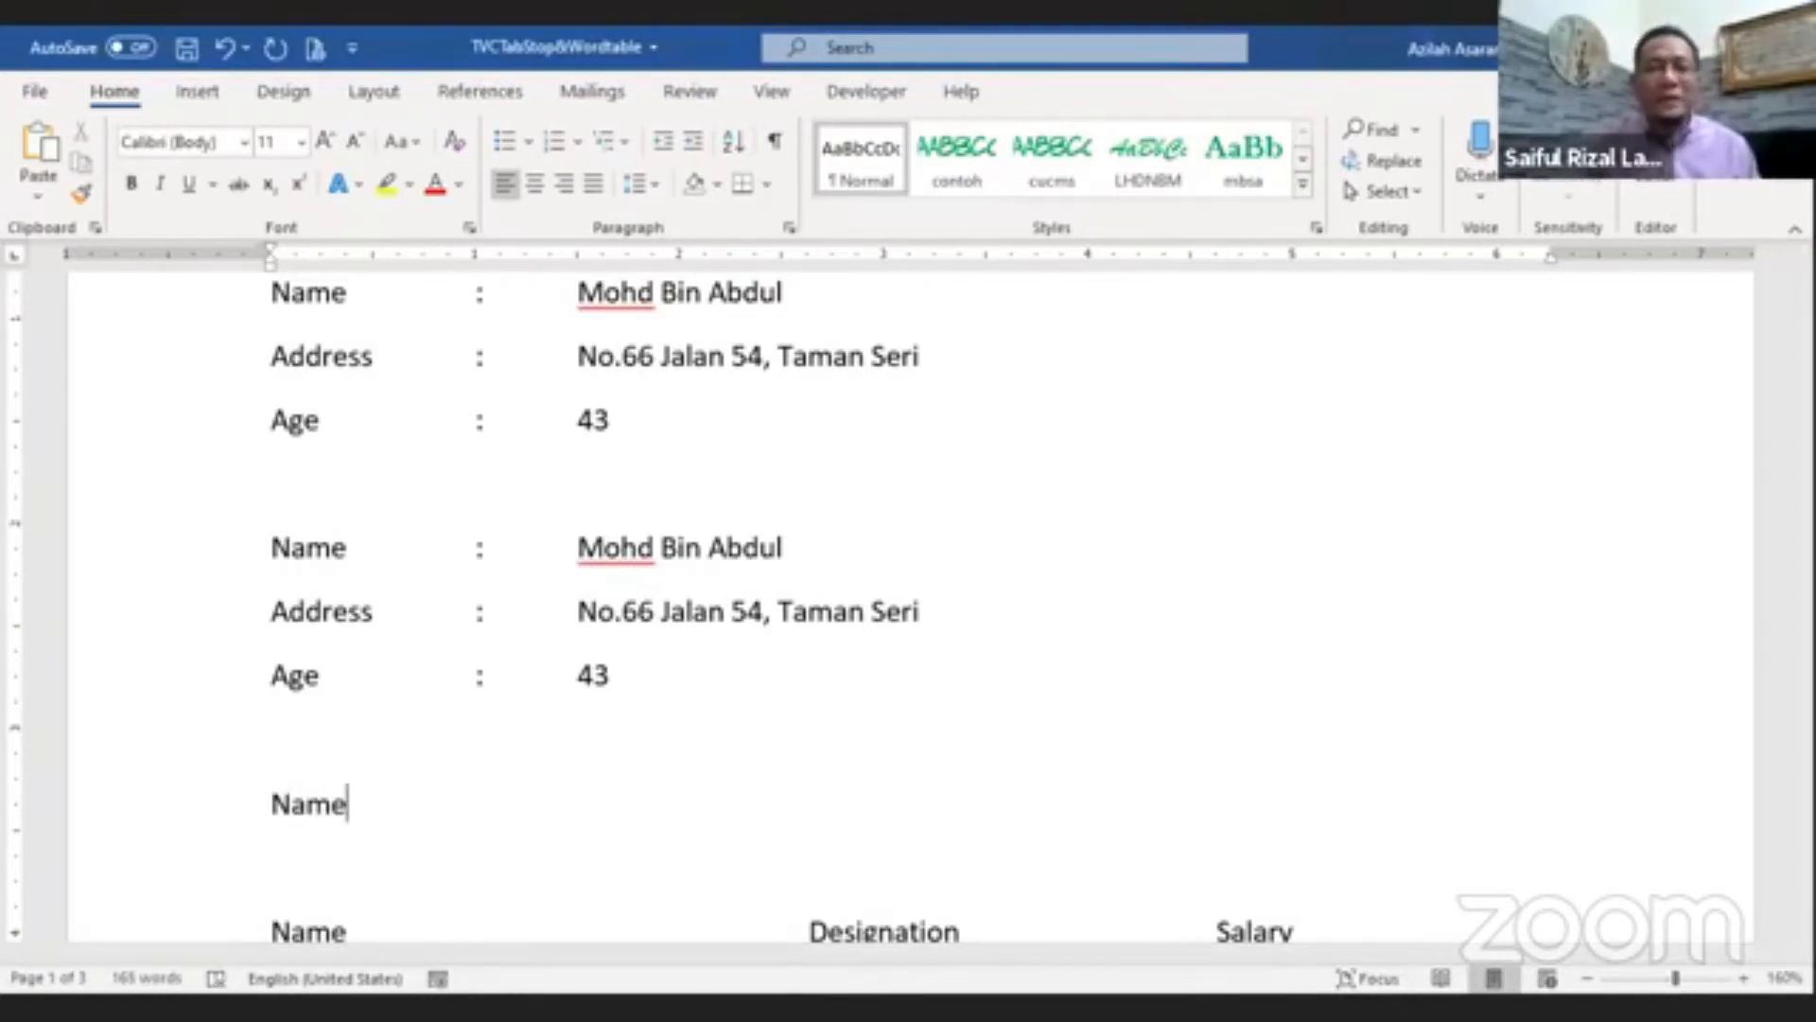
{"action": "key", "text": "Tab"}
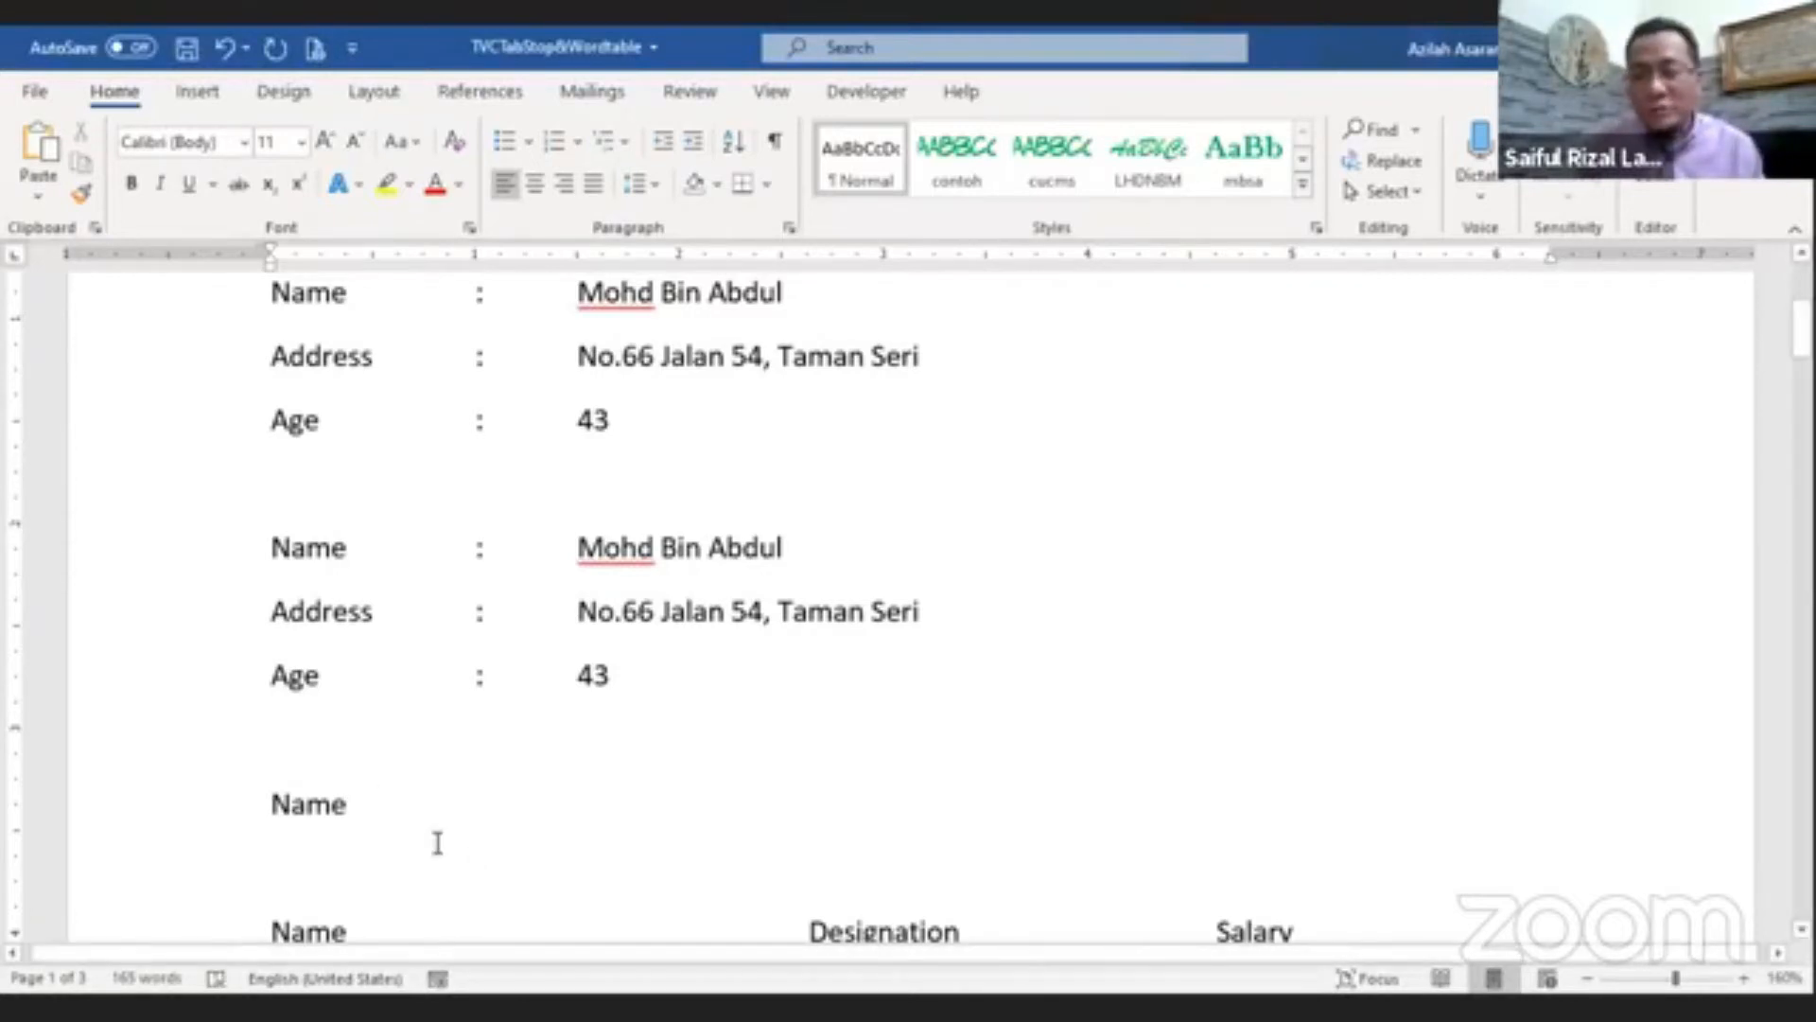
{"action": "key", "text": "Tab"}
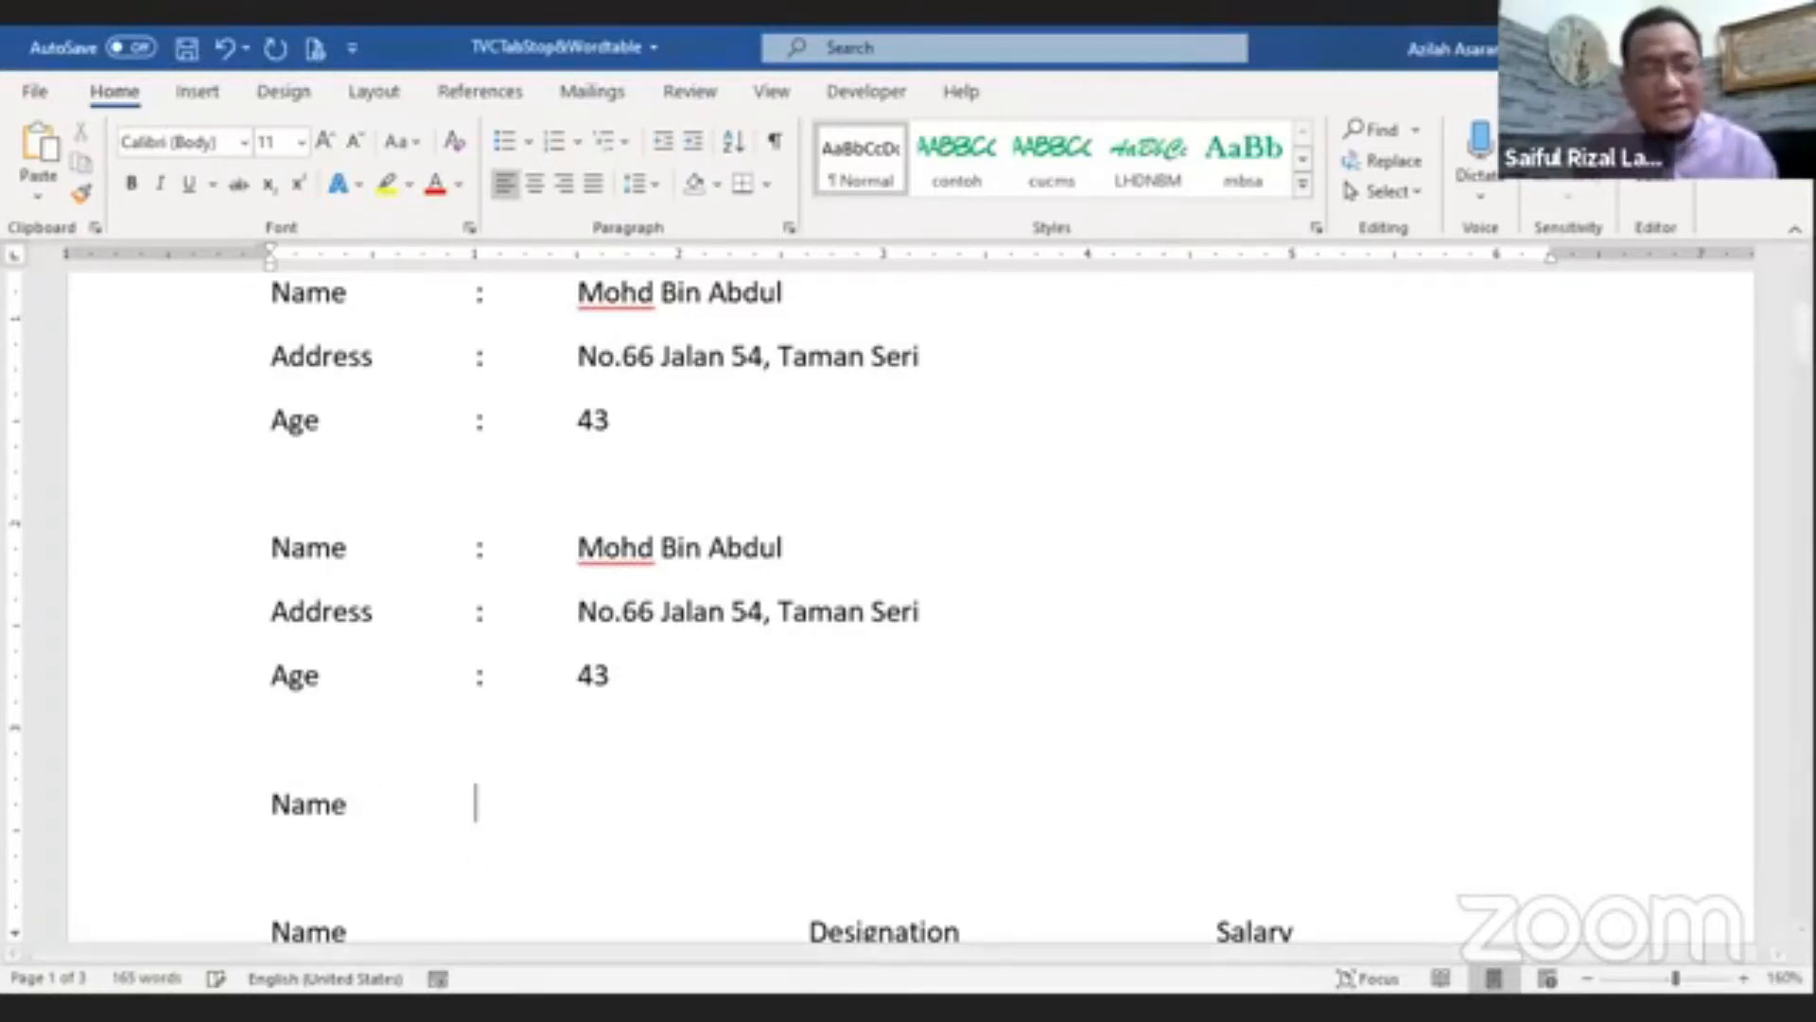
{"action": "type", "text": ":"}
{"action": "key", "text": "Tab"}
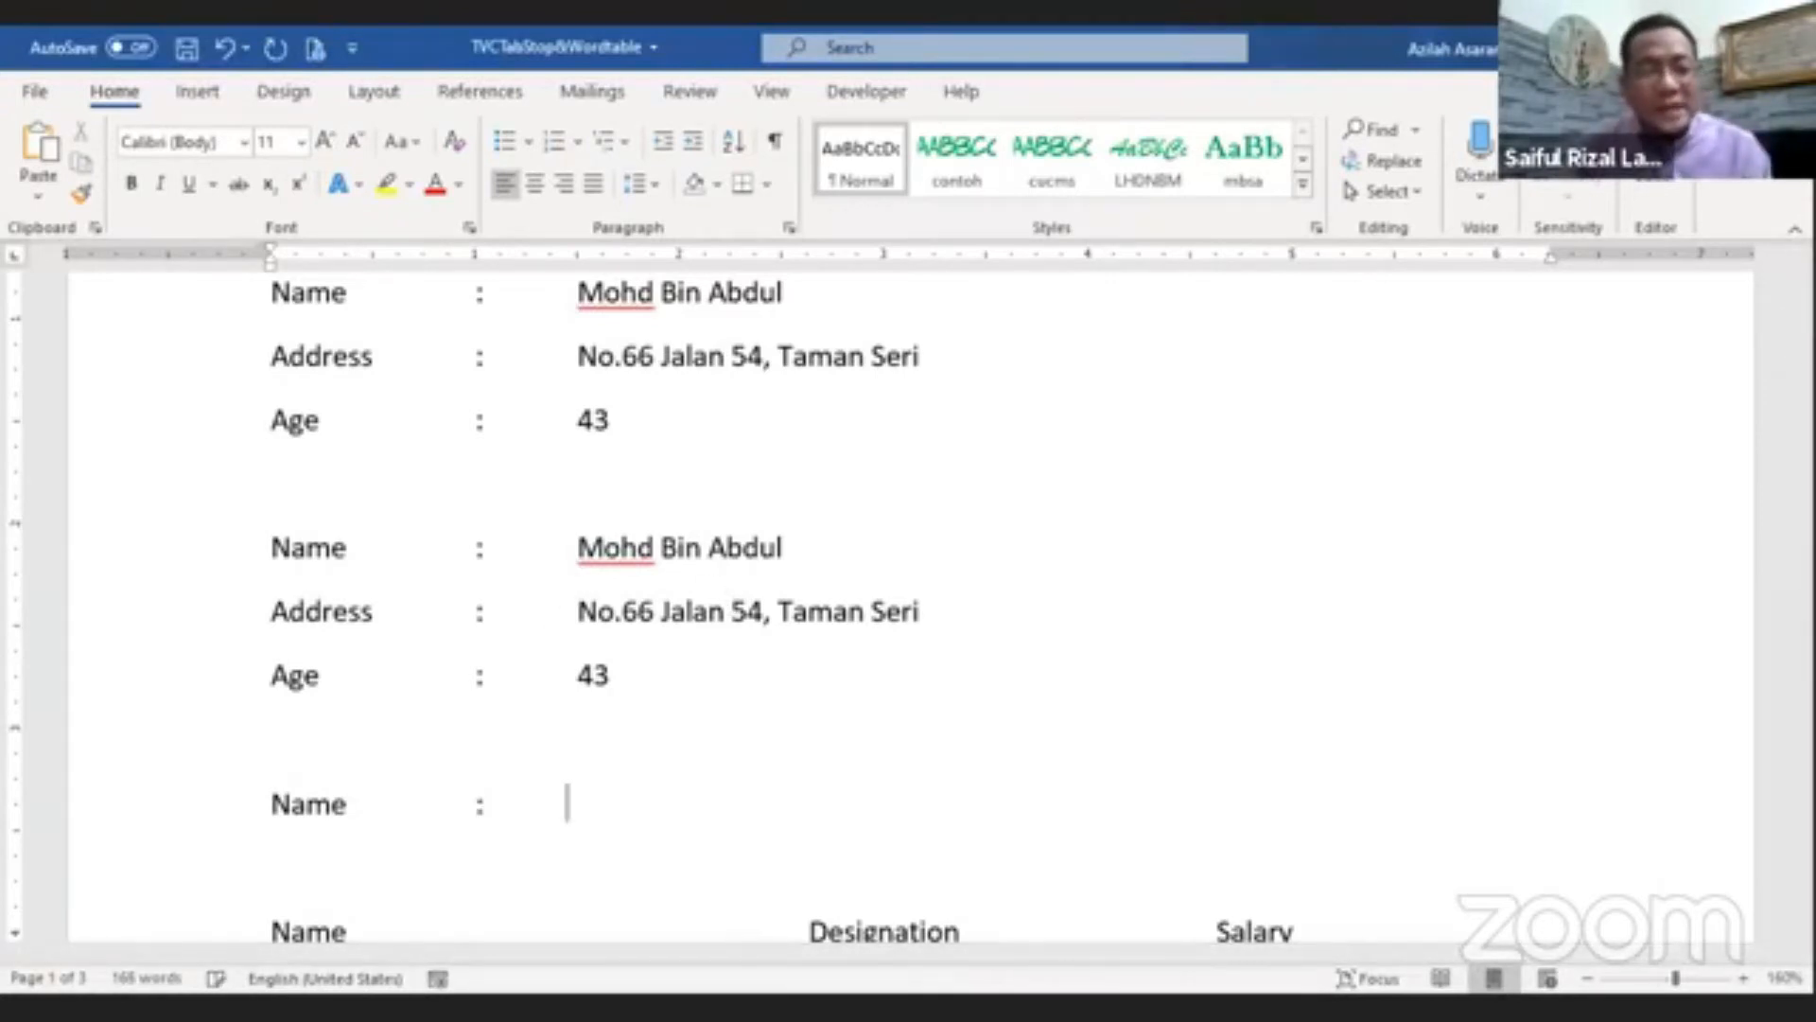
{"action": "type", "text": "Mohd "}
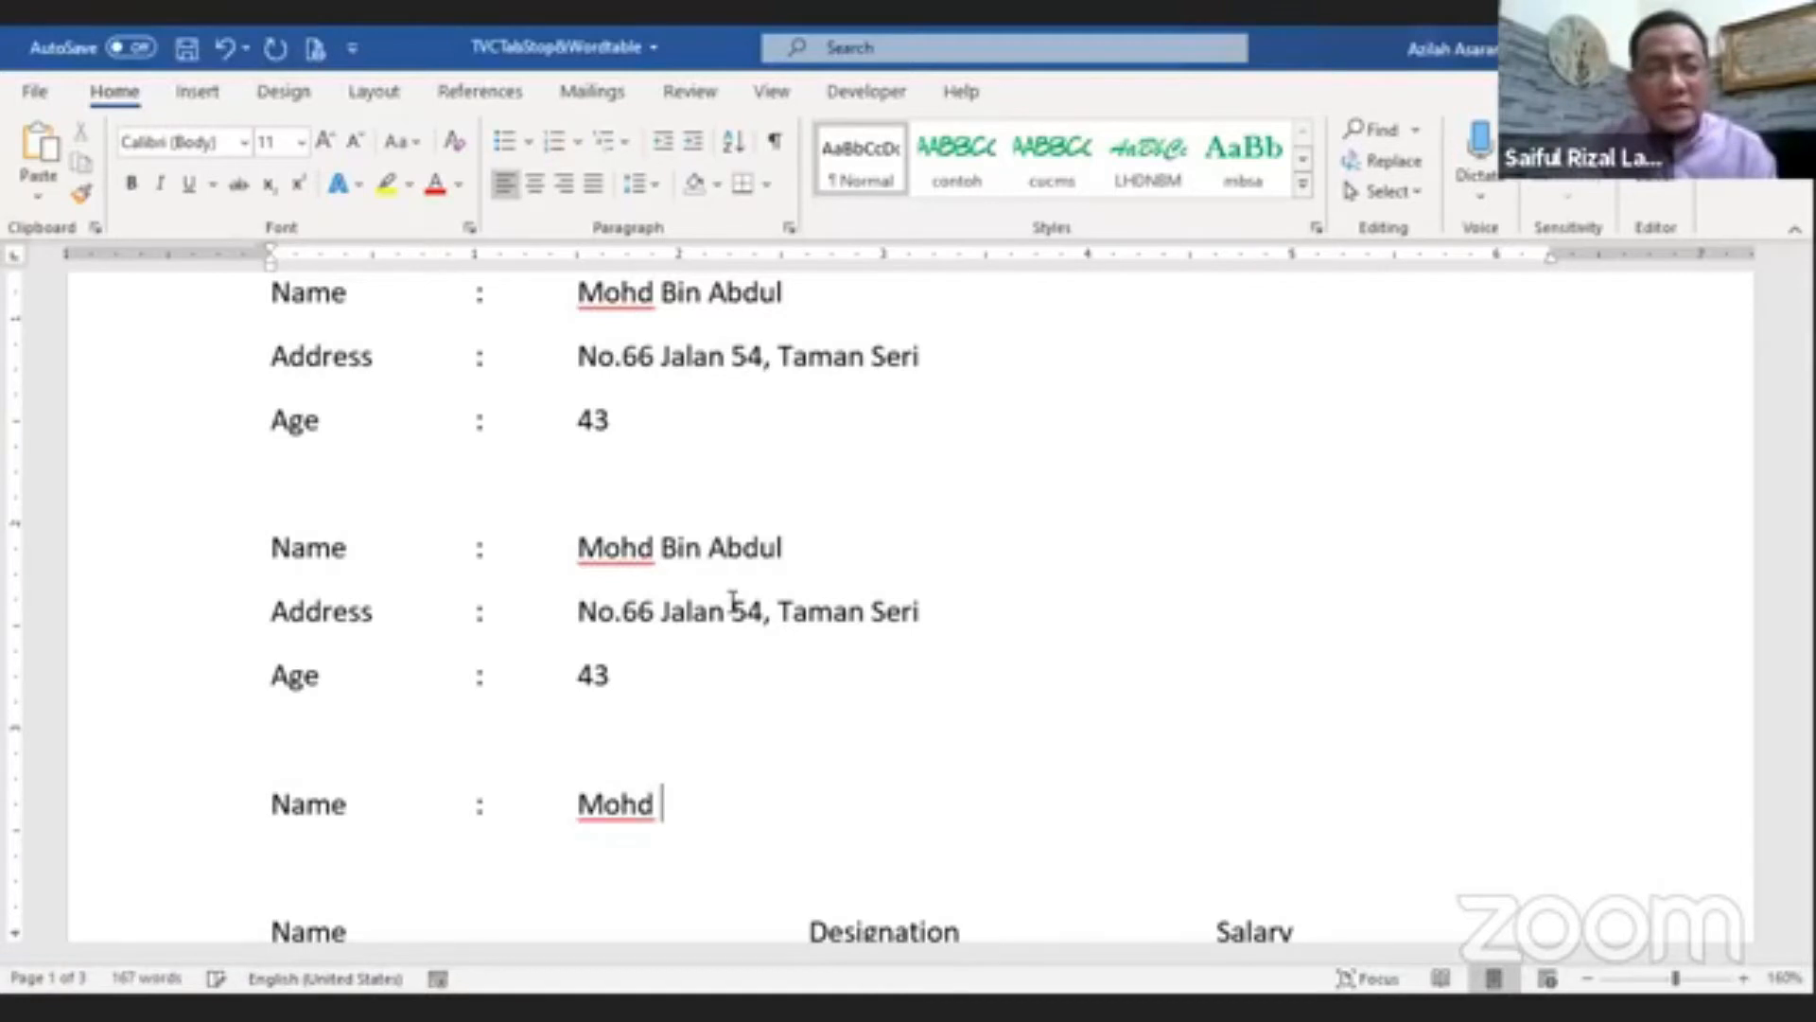
{"action": "type", "text": "Bin Abdul"}
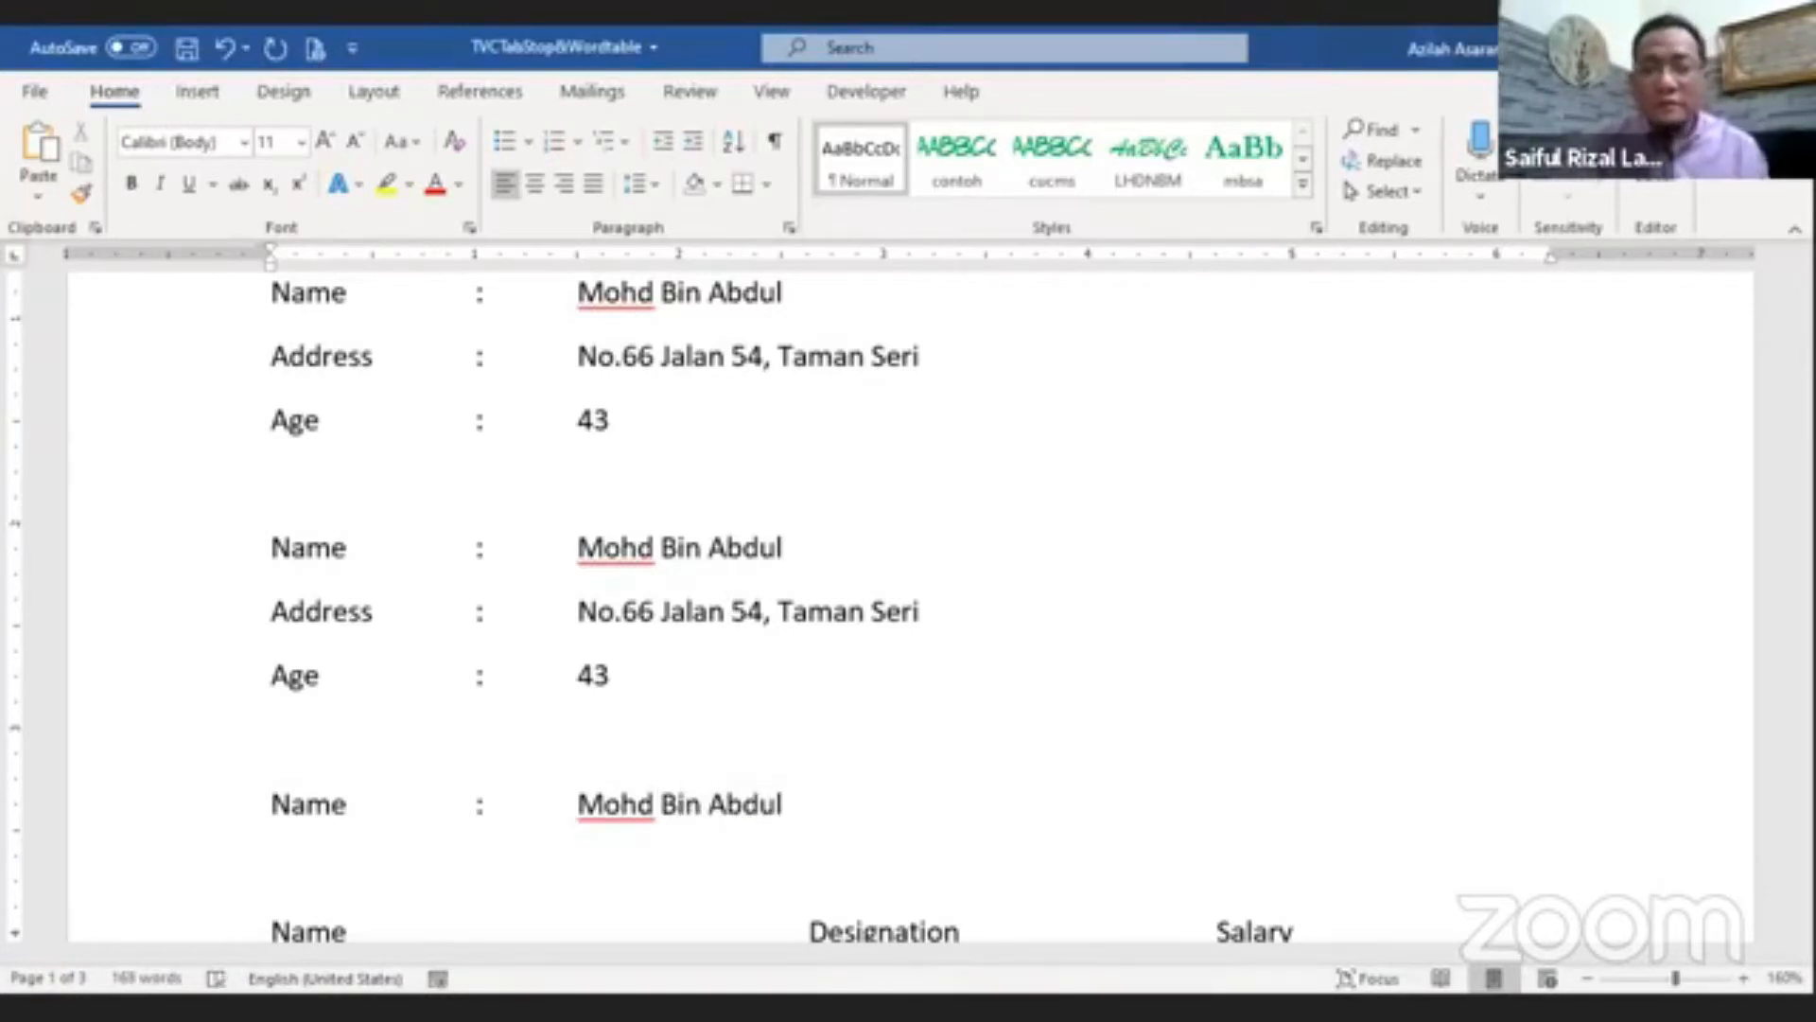
{"action": "key", "text": "Return"}
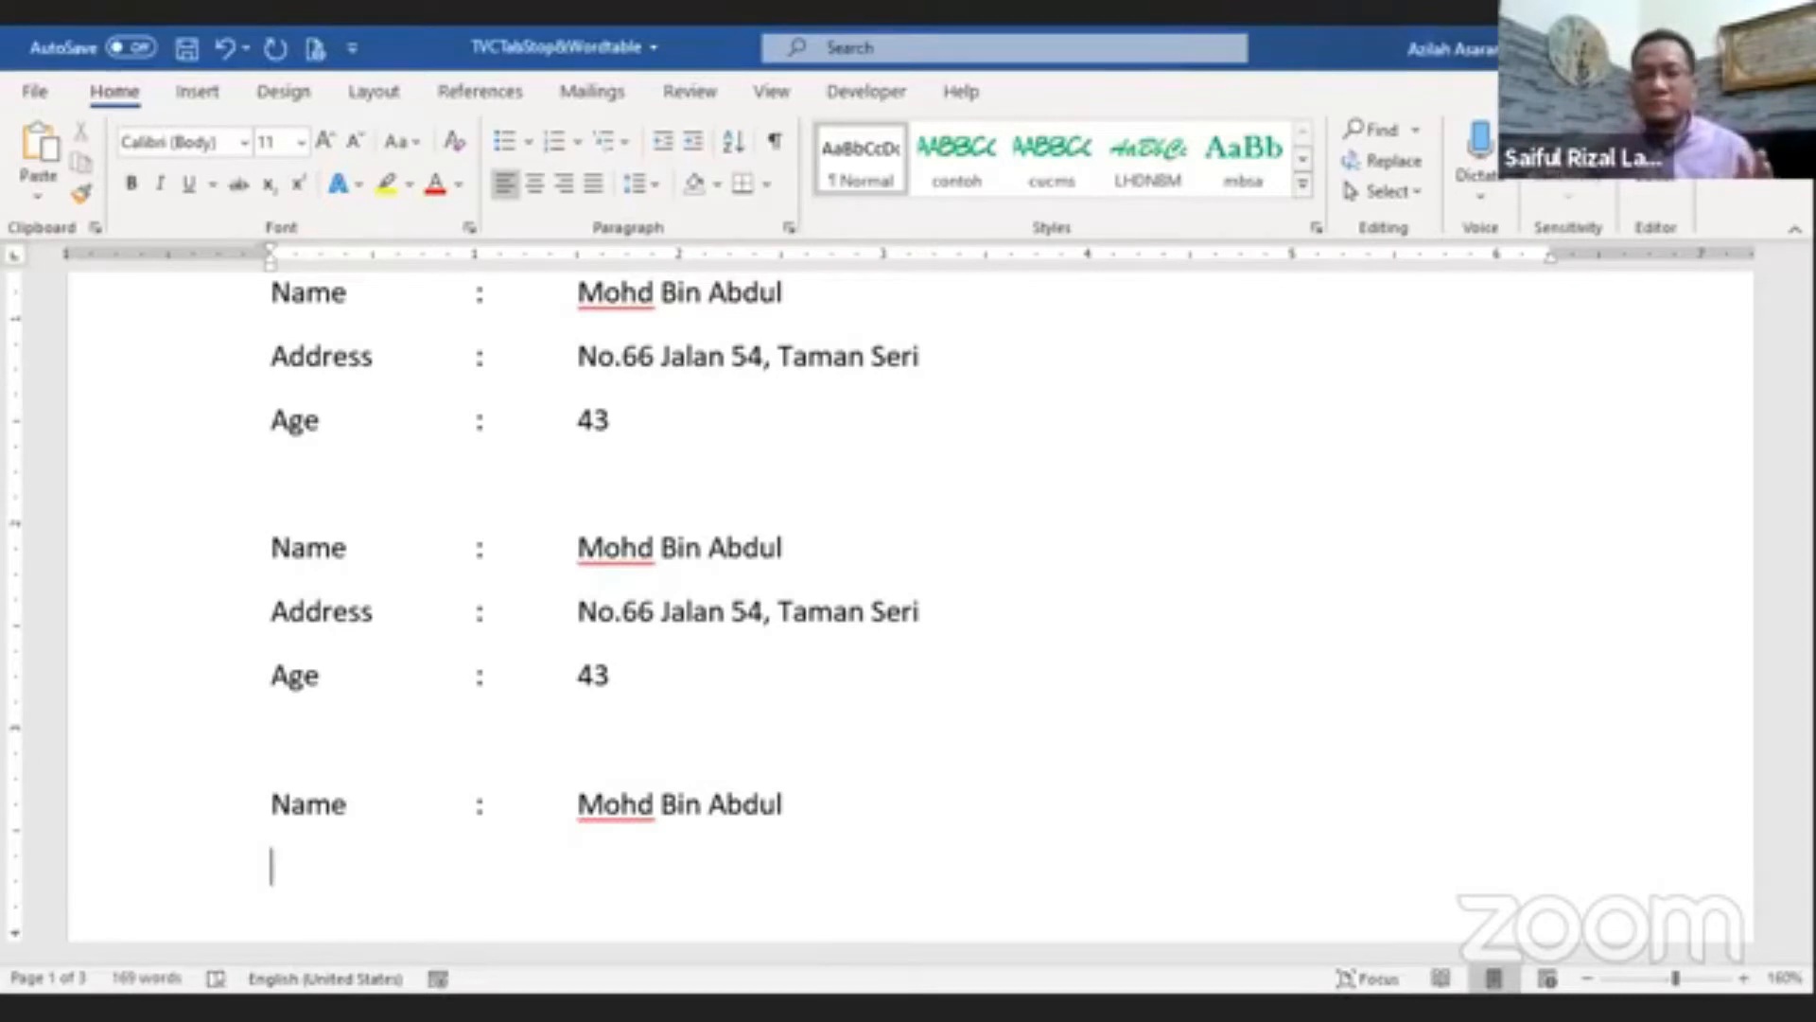
Step: Type an Address line with a tab, colon, tab and the placeholder text dasdsadasdas
{"action": "type", "text": "Ad"}
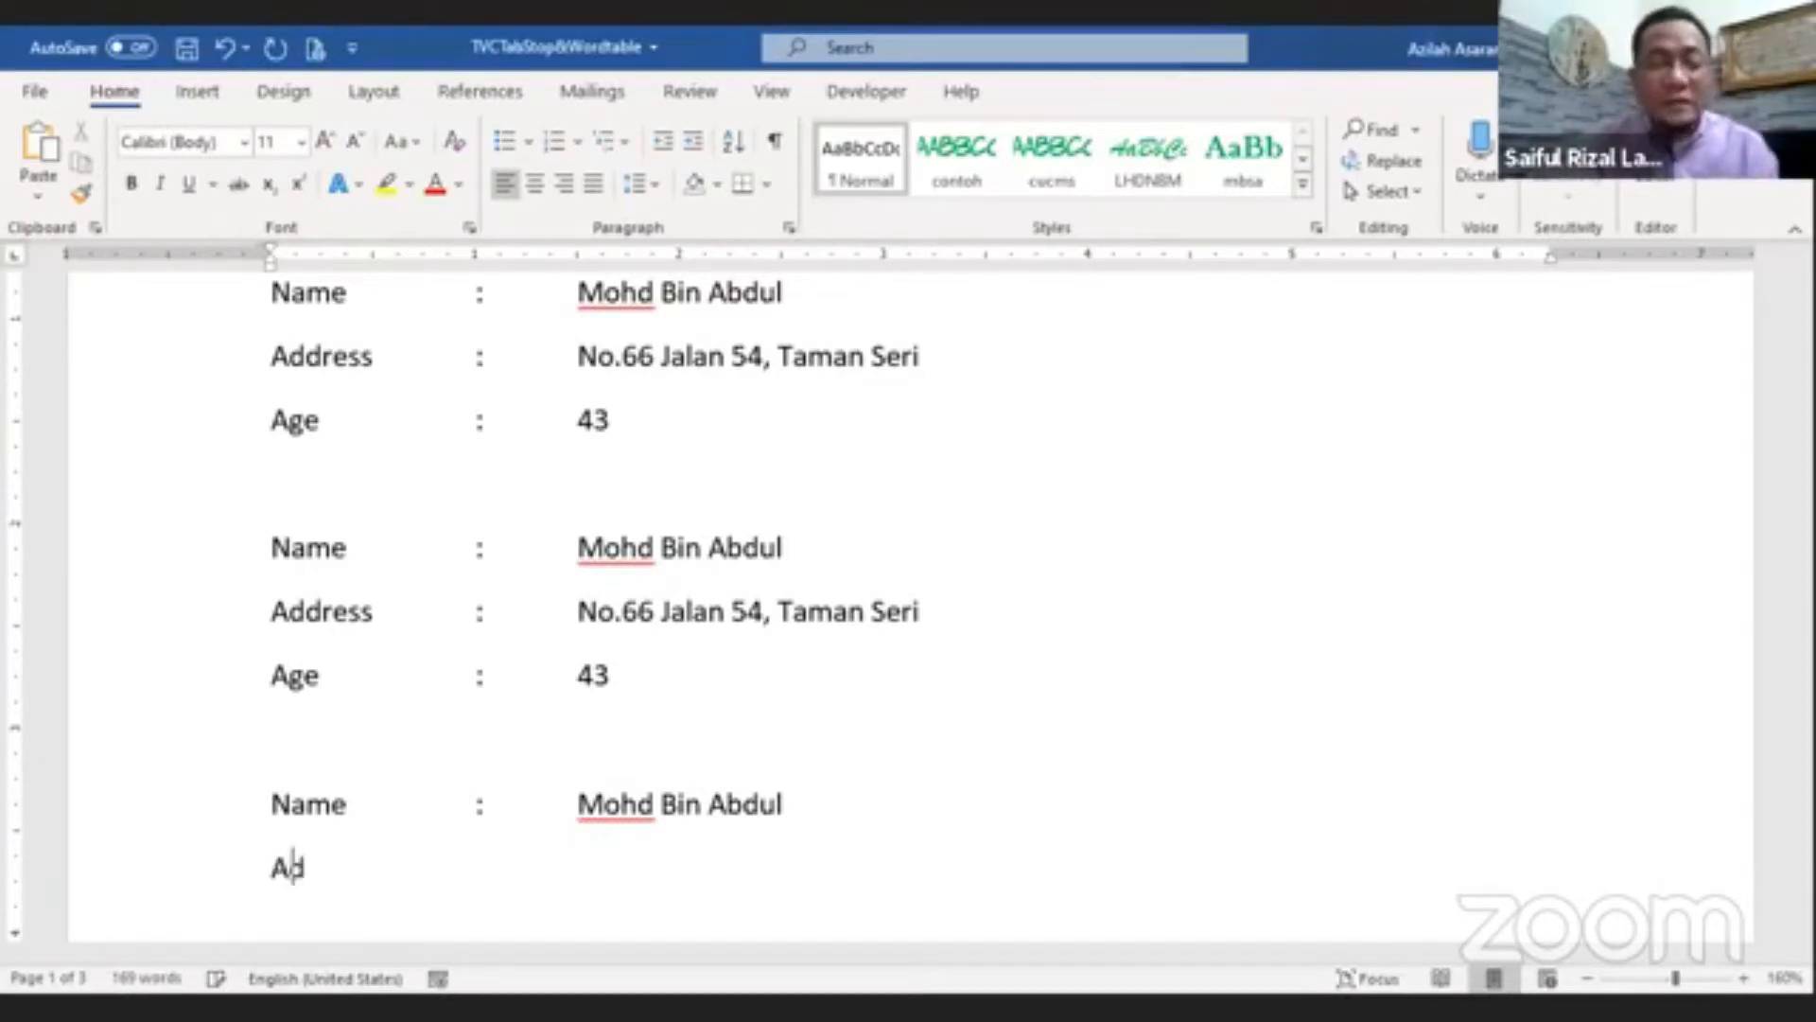
{"action": "type", "text": "dress"}
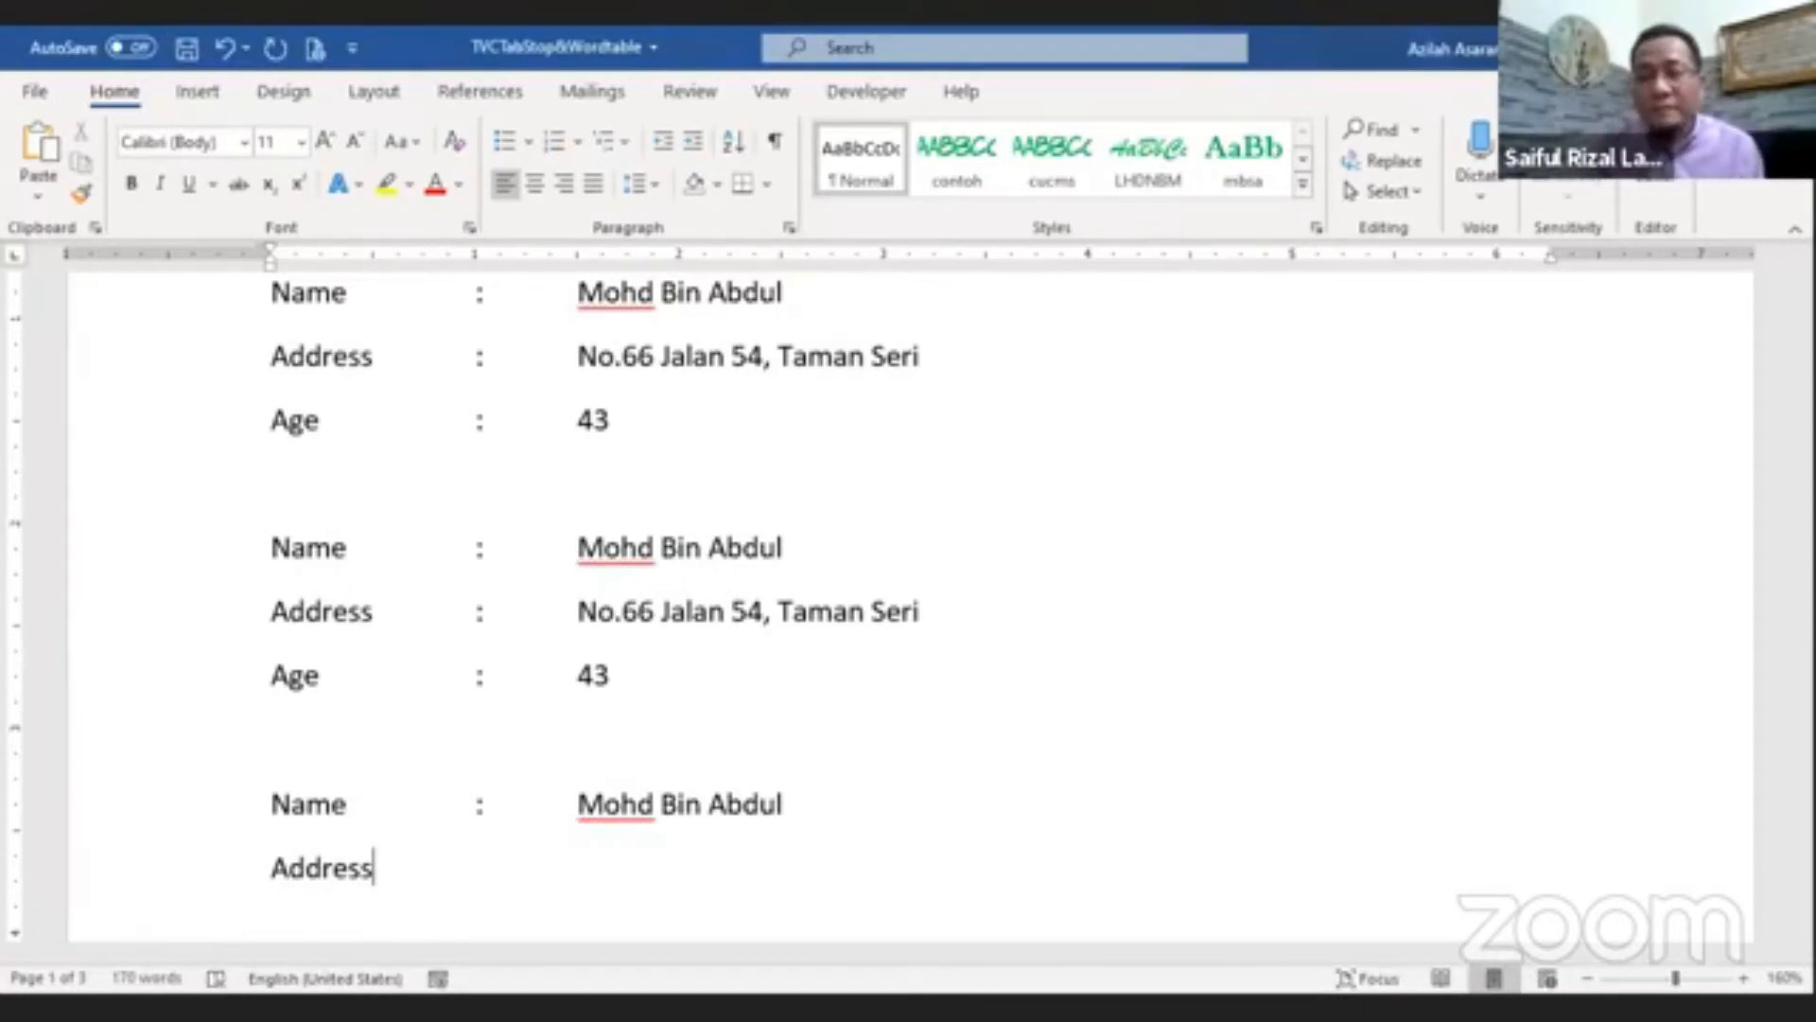
{"action": "key", "text": "Tab"}
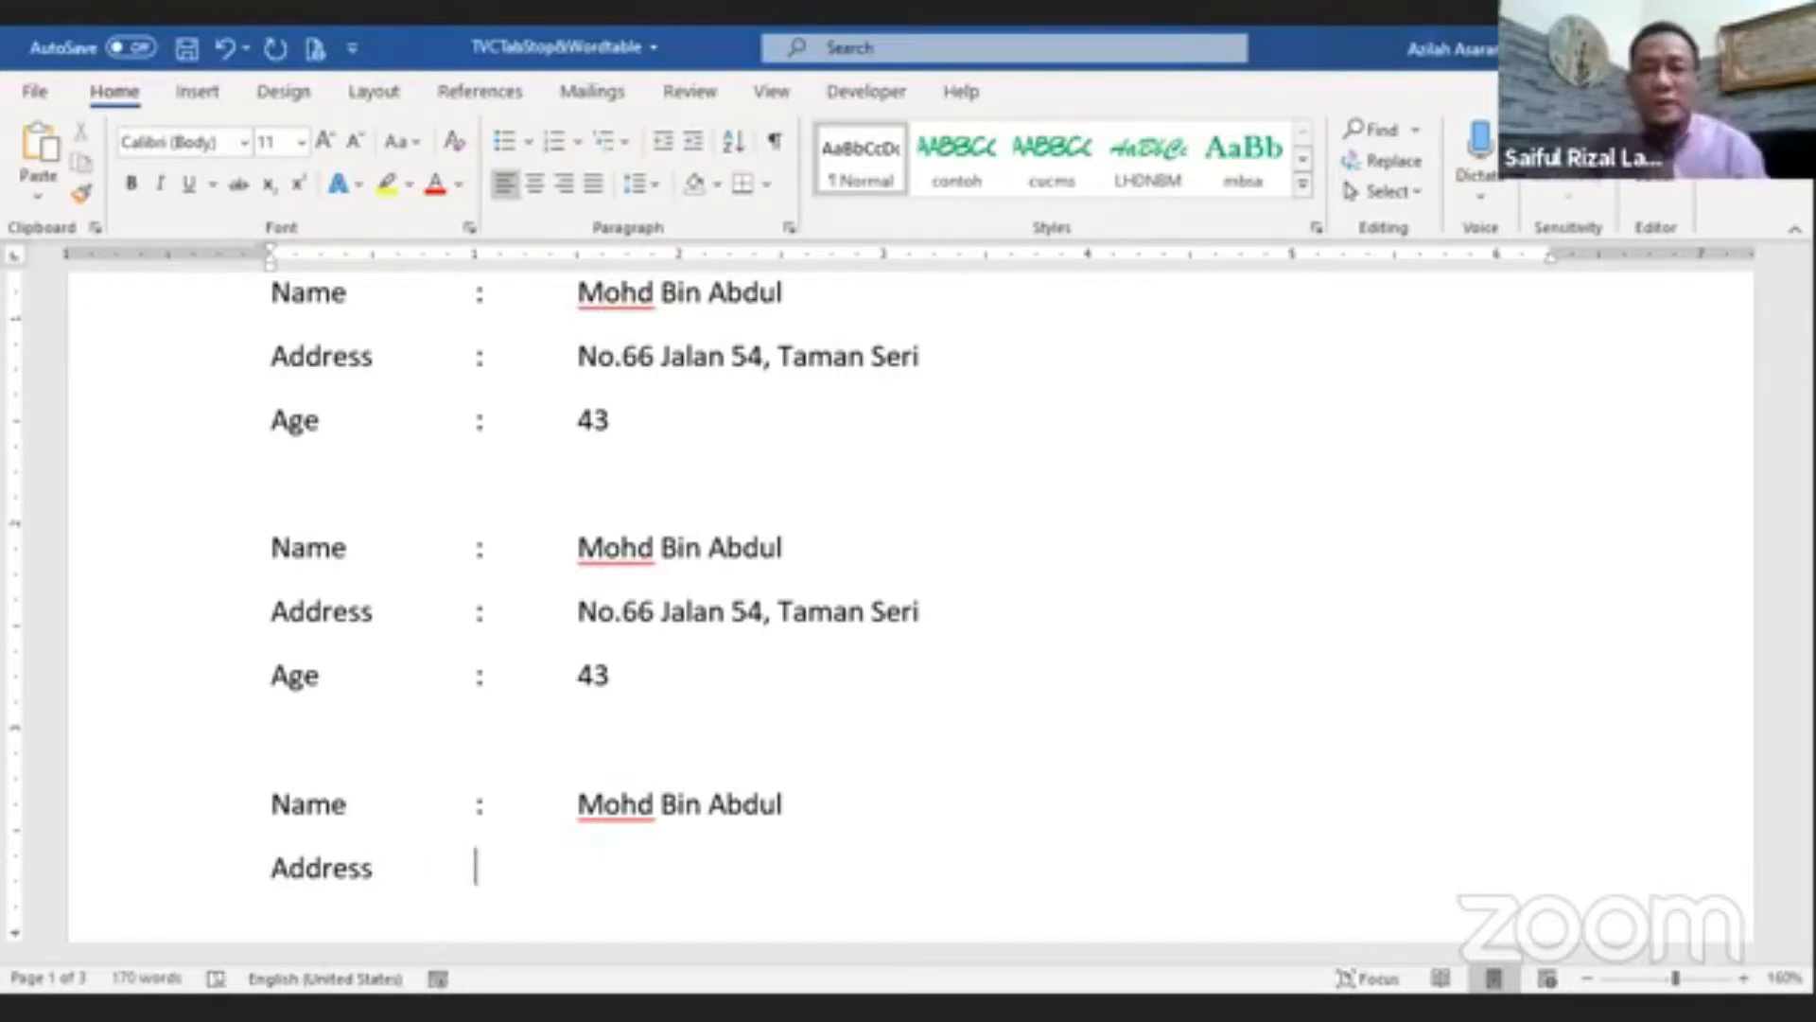
{"action": "type", "text": ":"}
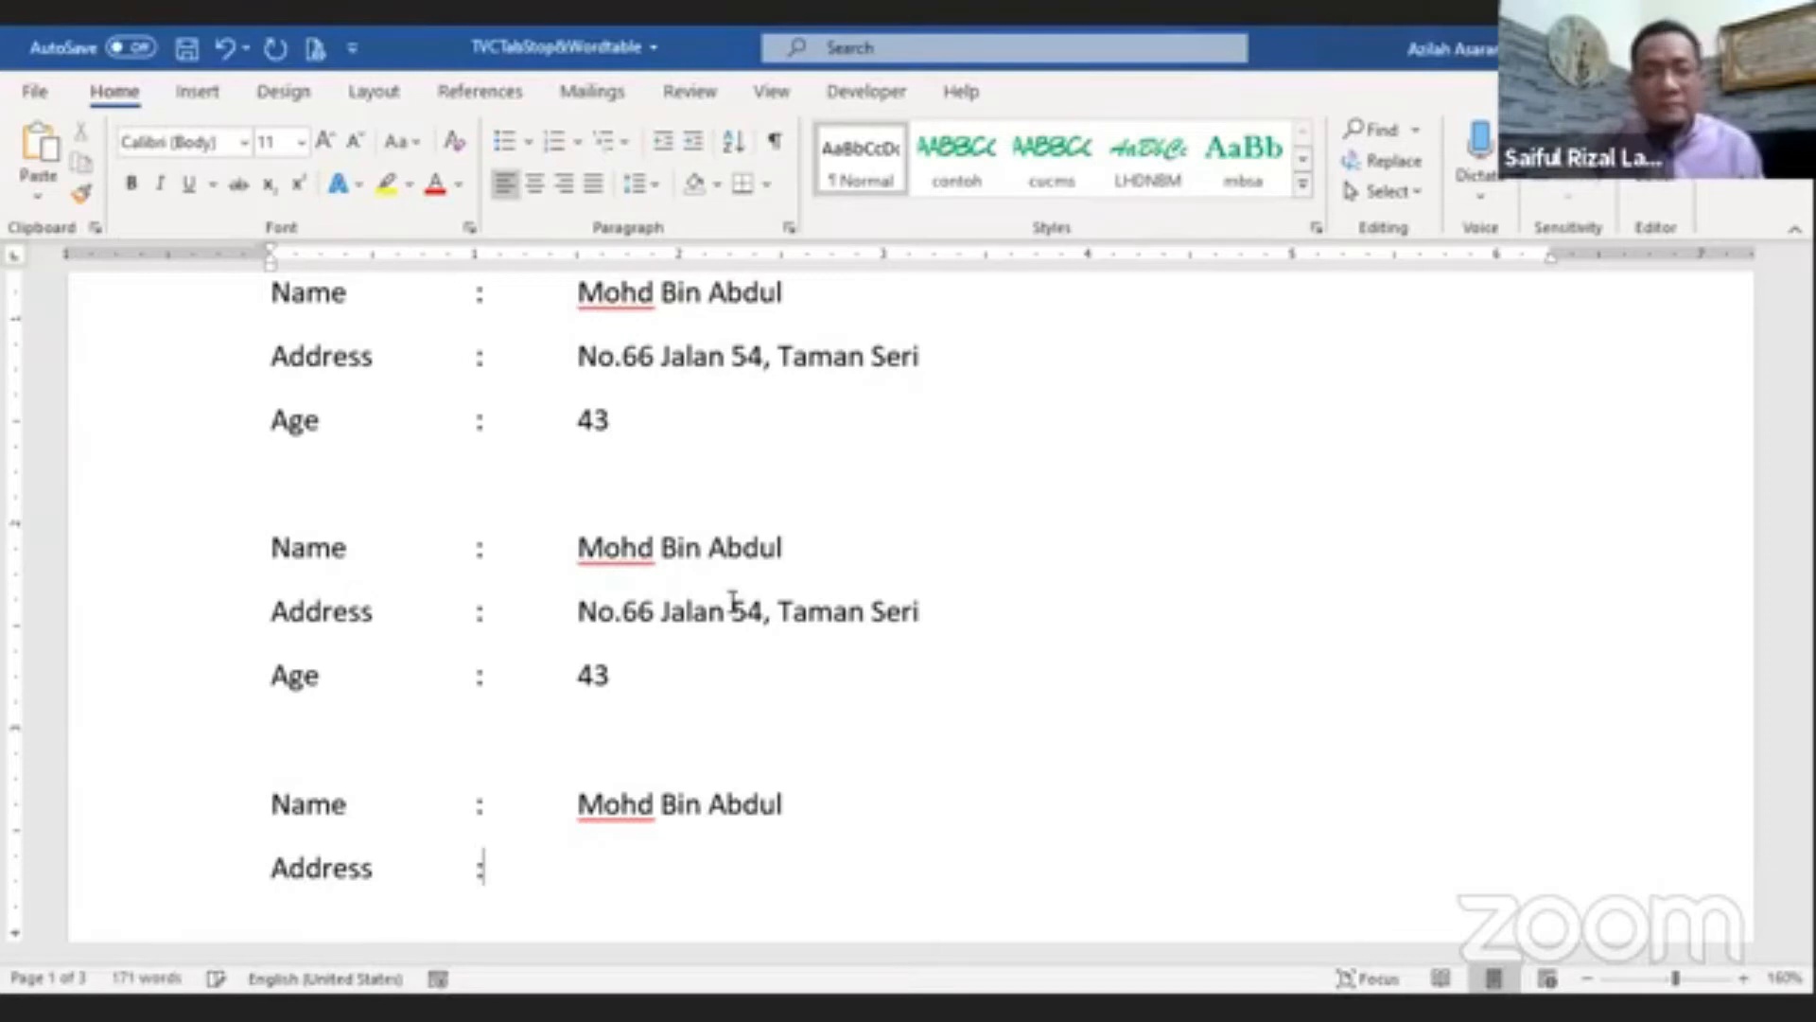
{"action": "key", "text": "BackSpace"}
{"action": "key", "text": "Tab"}
{"action": "type", "text": "dasdsadasdas"}
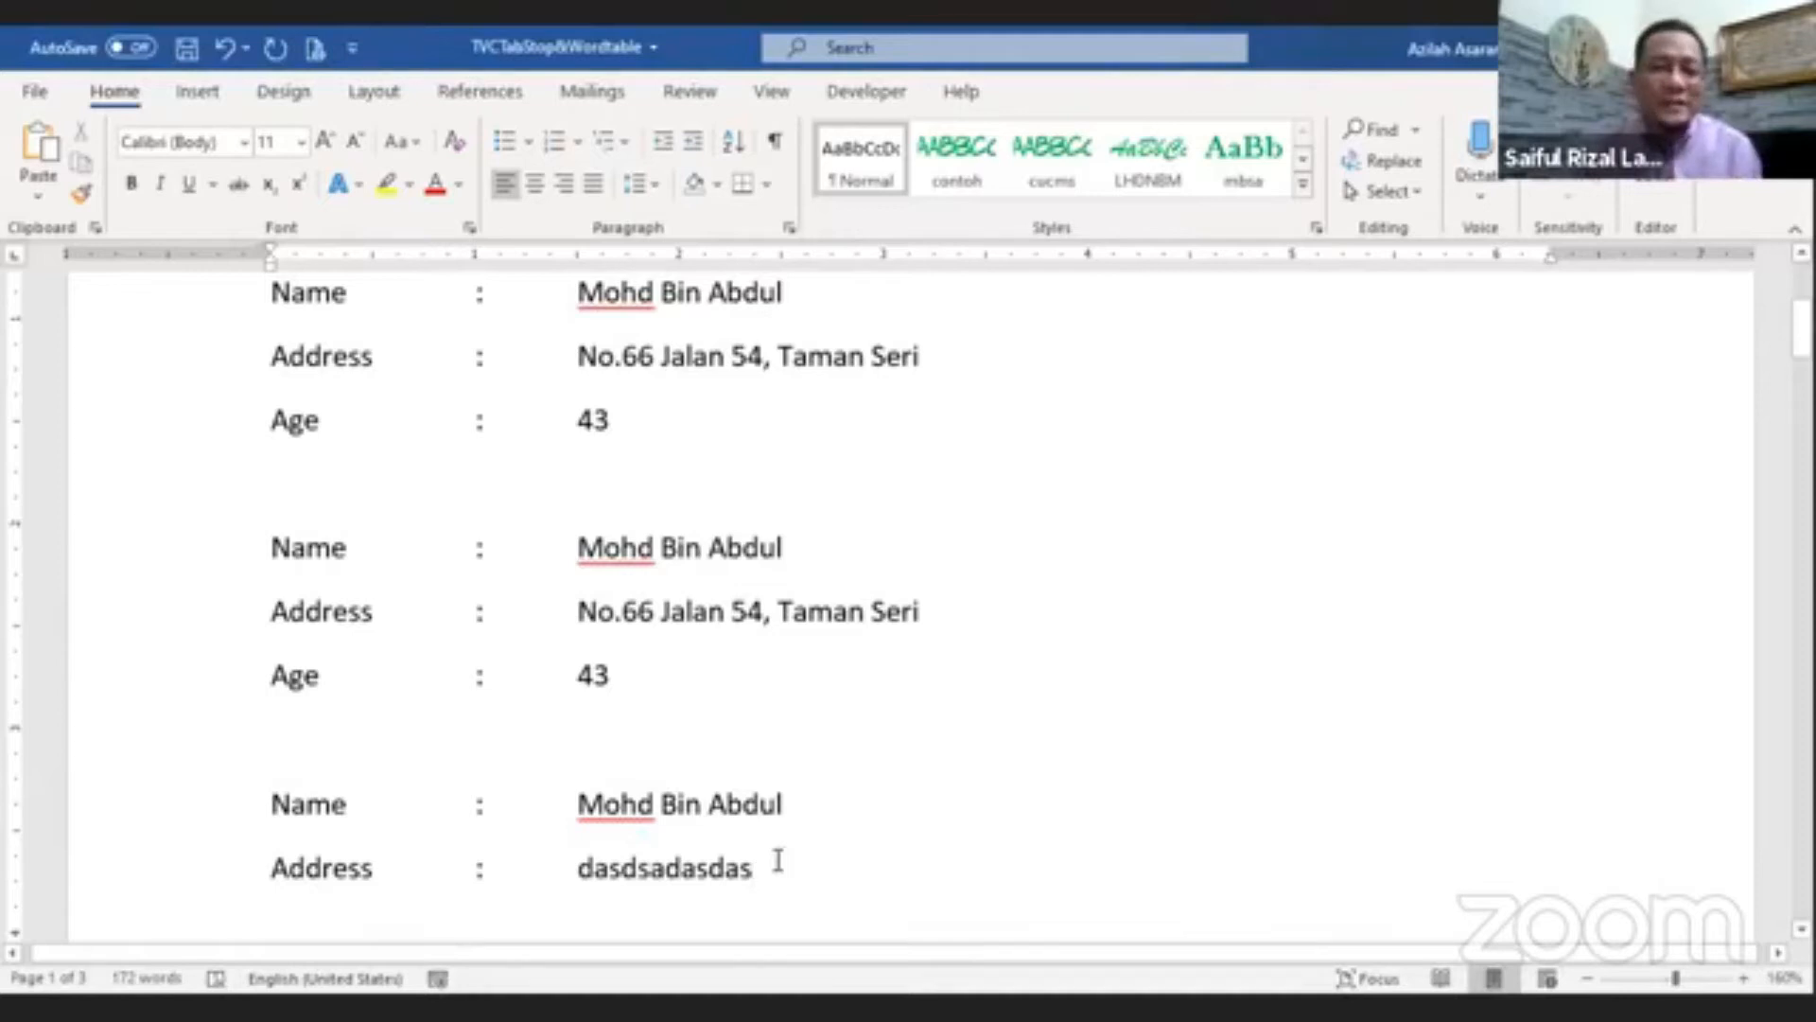
Step: Select the newly typed Name and Address lines and delete them
{"action": "left_click_drag", "start_coordinate": [762, 864], "coordinate": [261, 811]}
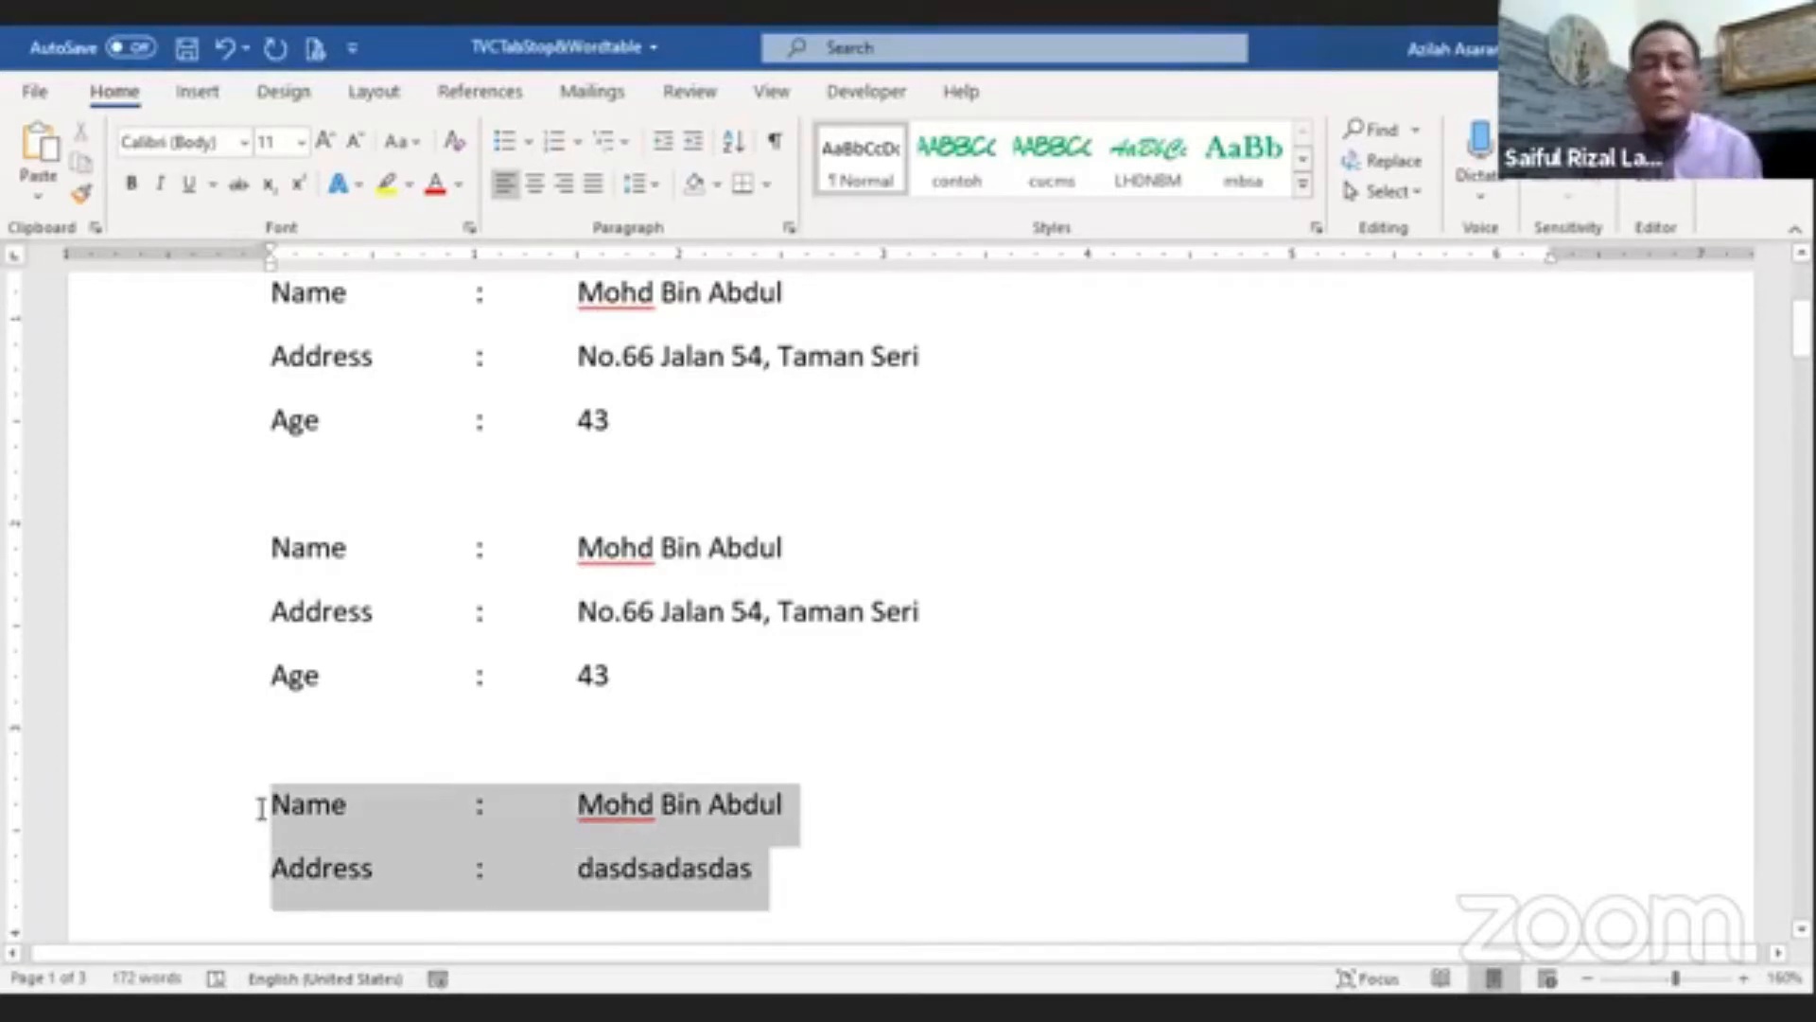
{"action": "key", "text": "Delete"}
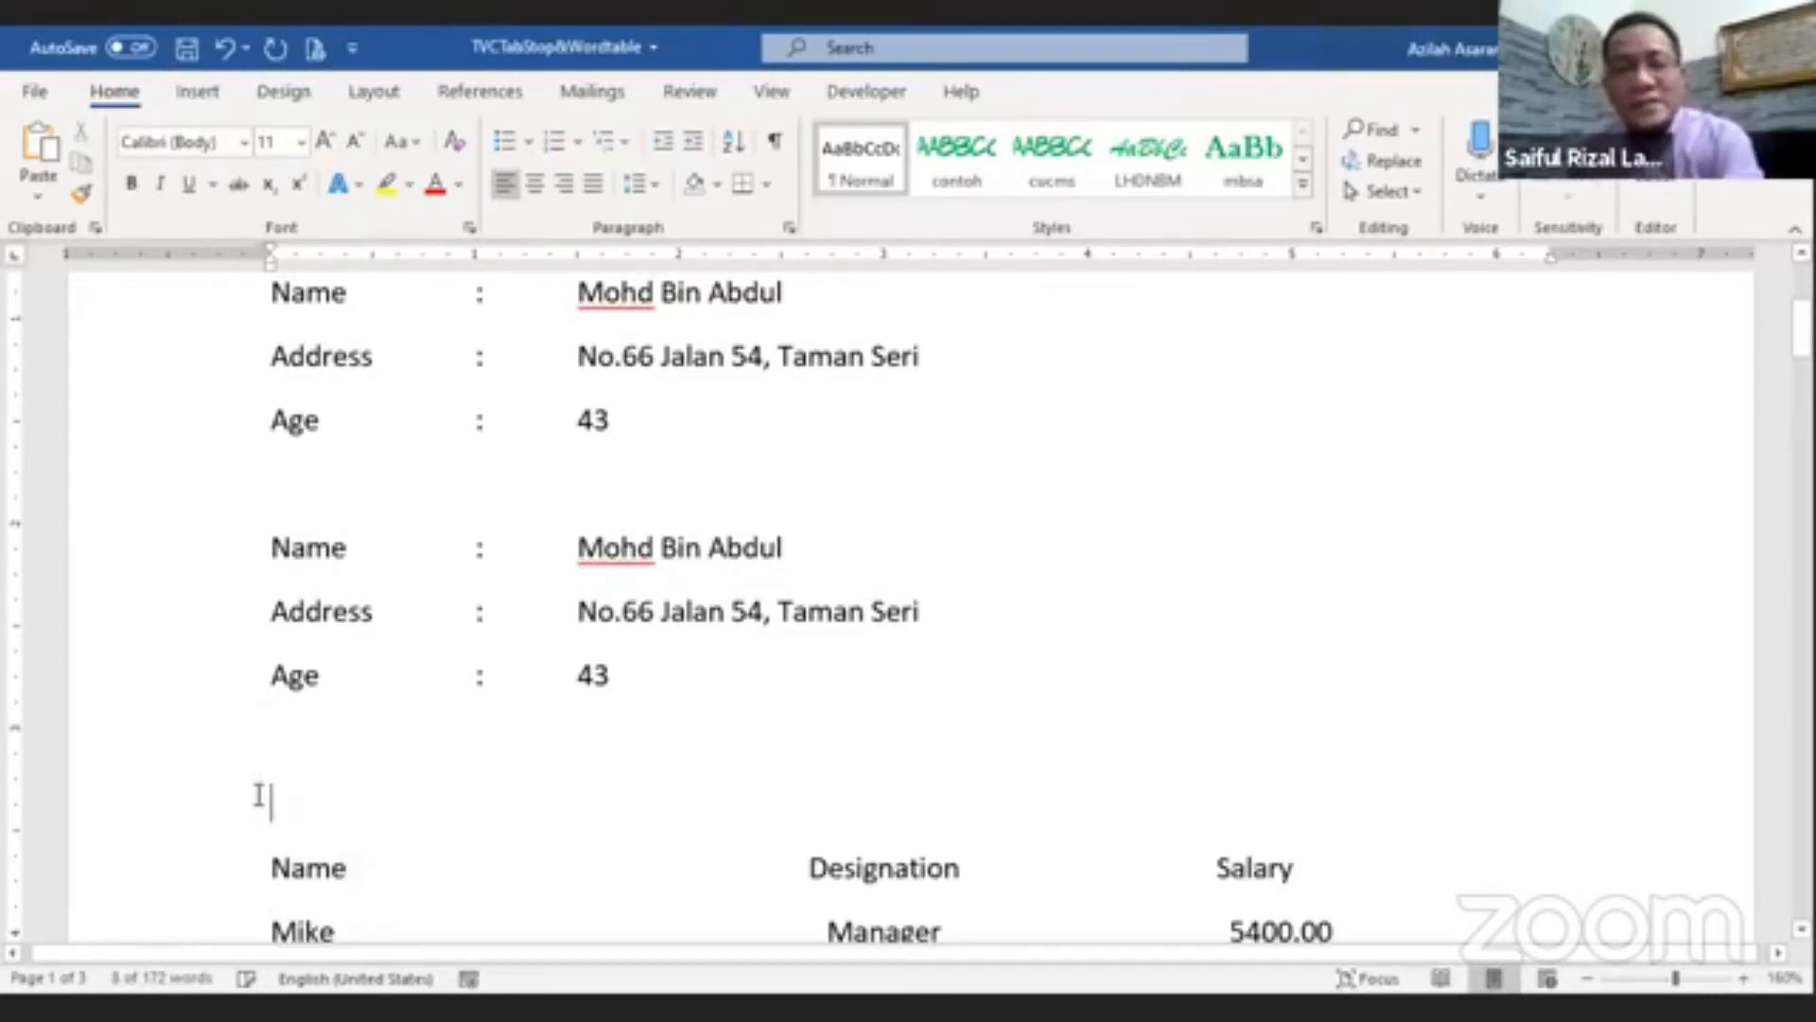
Step: Insert an empty paragraph and type a Name line with a tab, colon, tab and Mohd Bin Abdul
{"action": "key", "text": "Return"}
{"action": "left_click", "coordinate": [390, 815]}
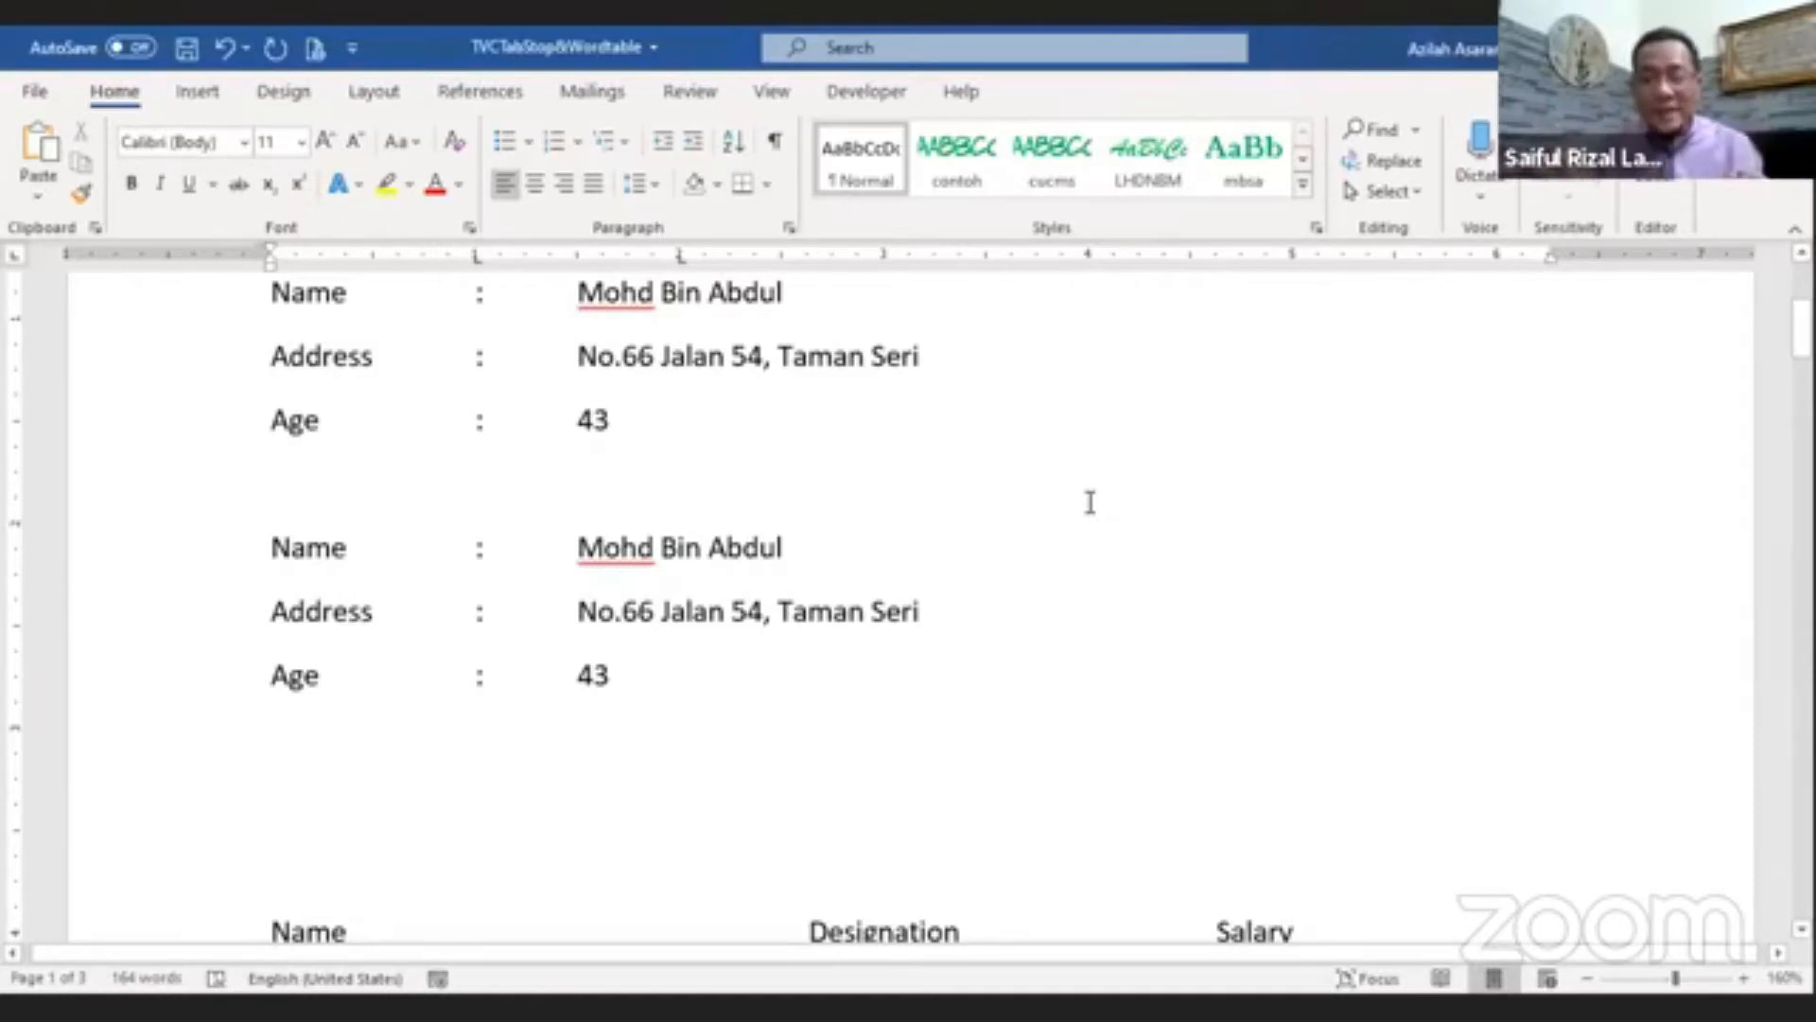
{"action": "type", "text": "Name"}
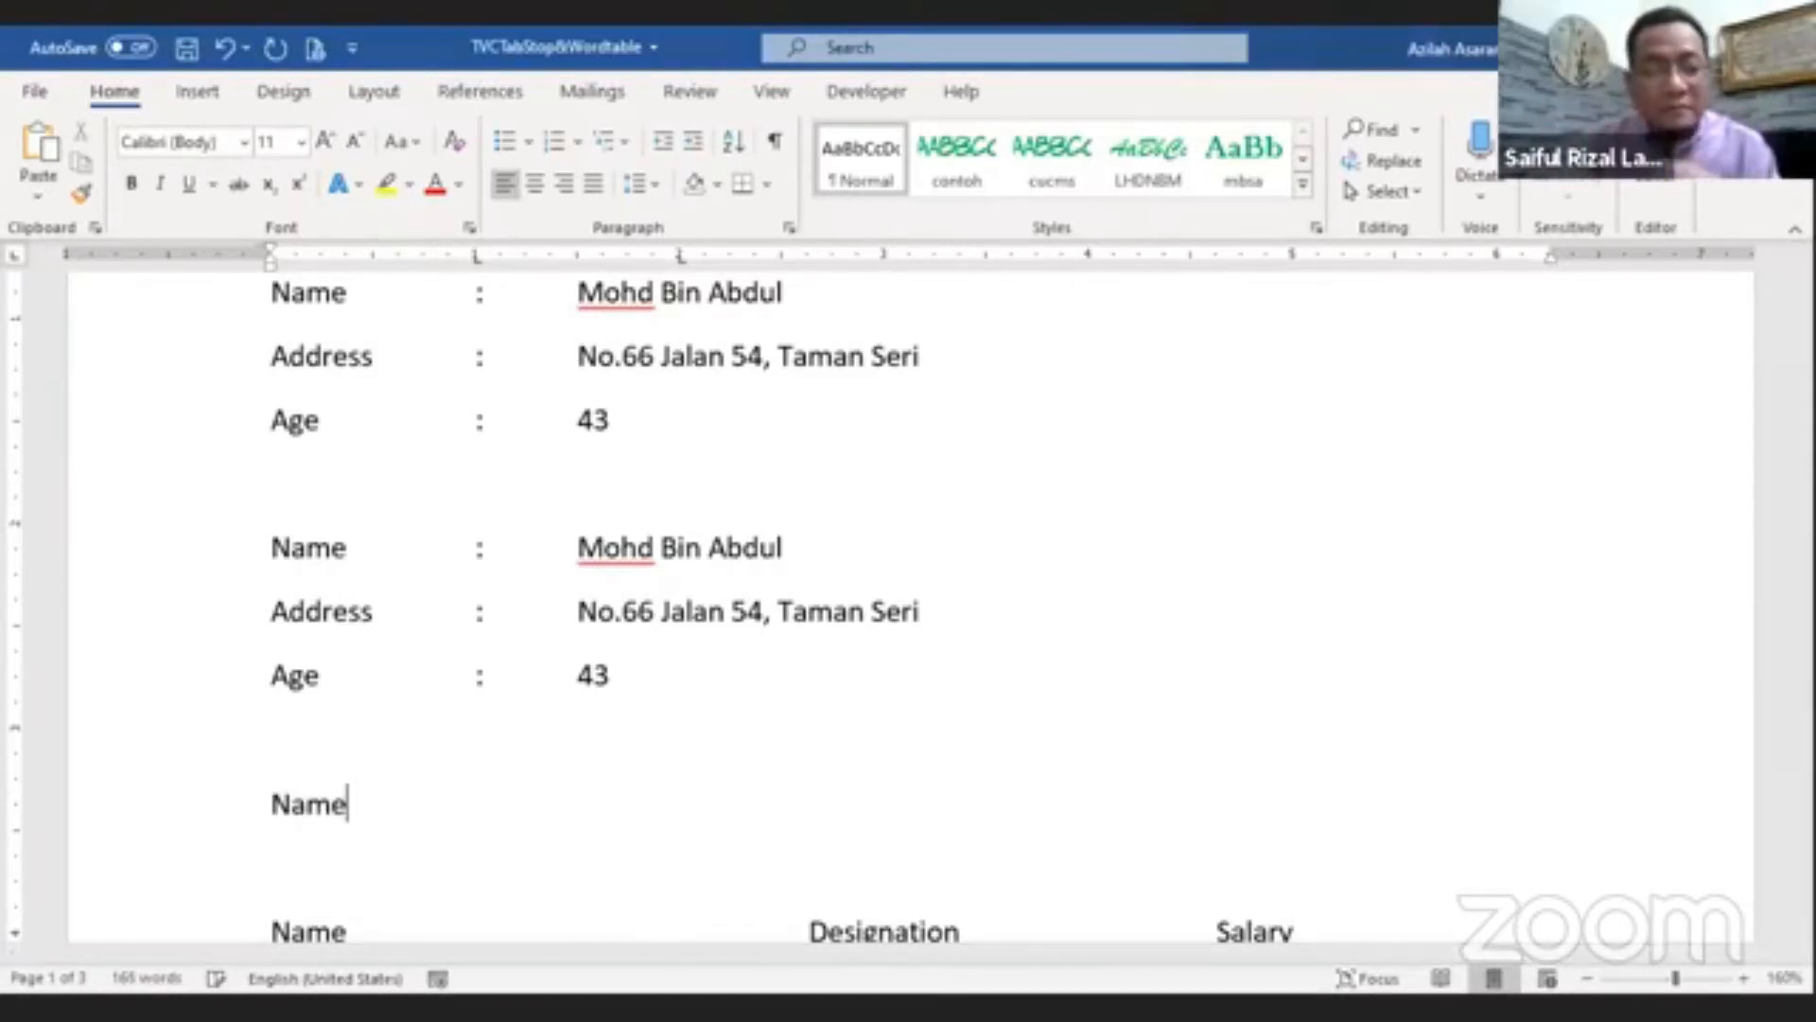
{"action": "key", "text": "Tab"}
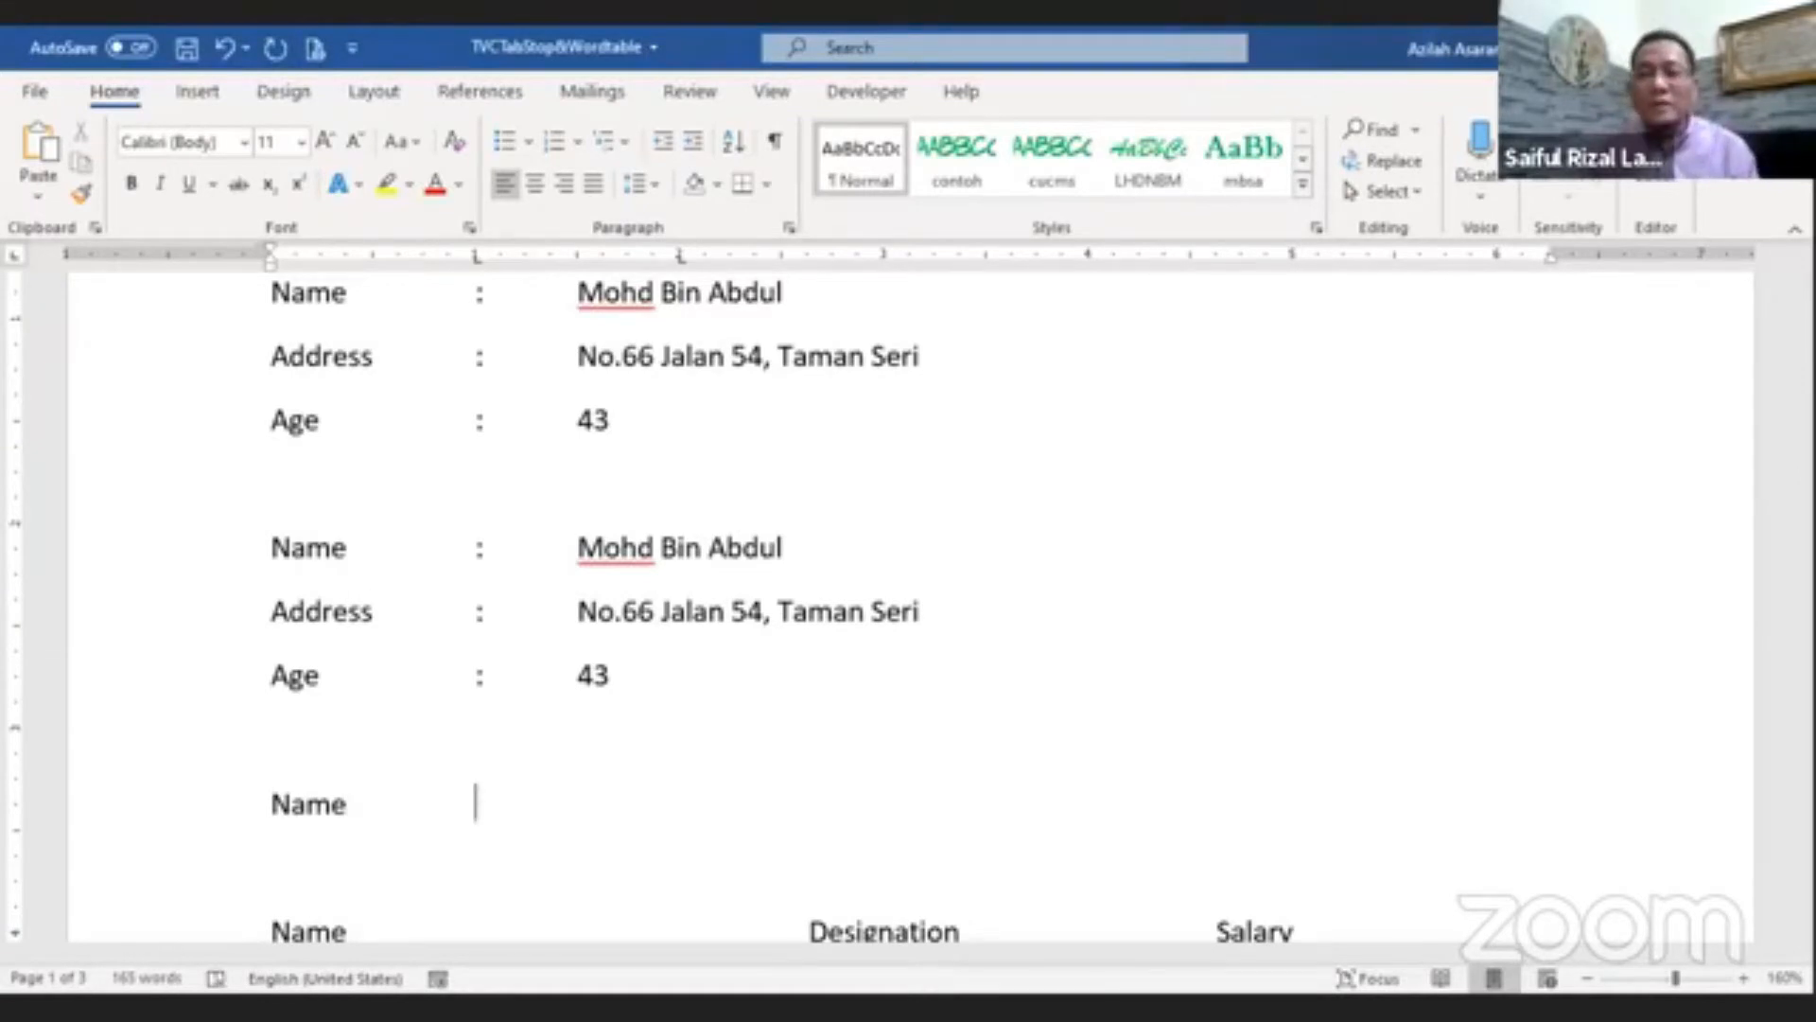
{"action": "type", "text": ":"}
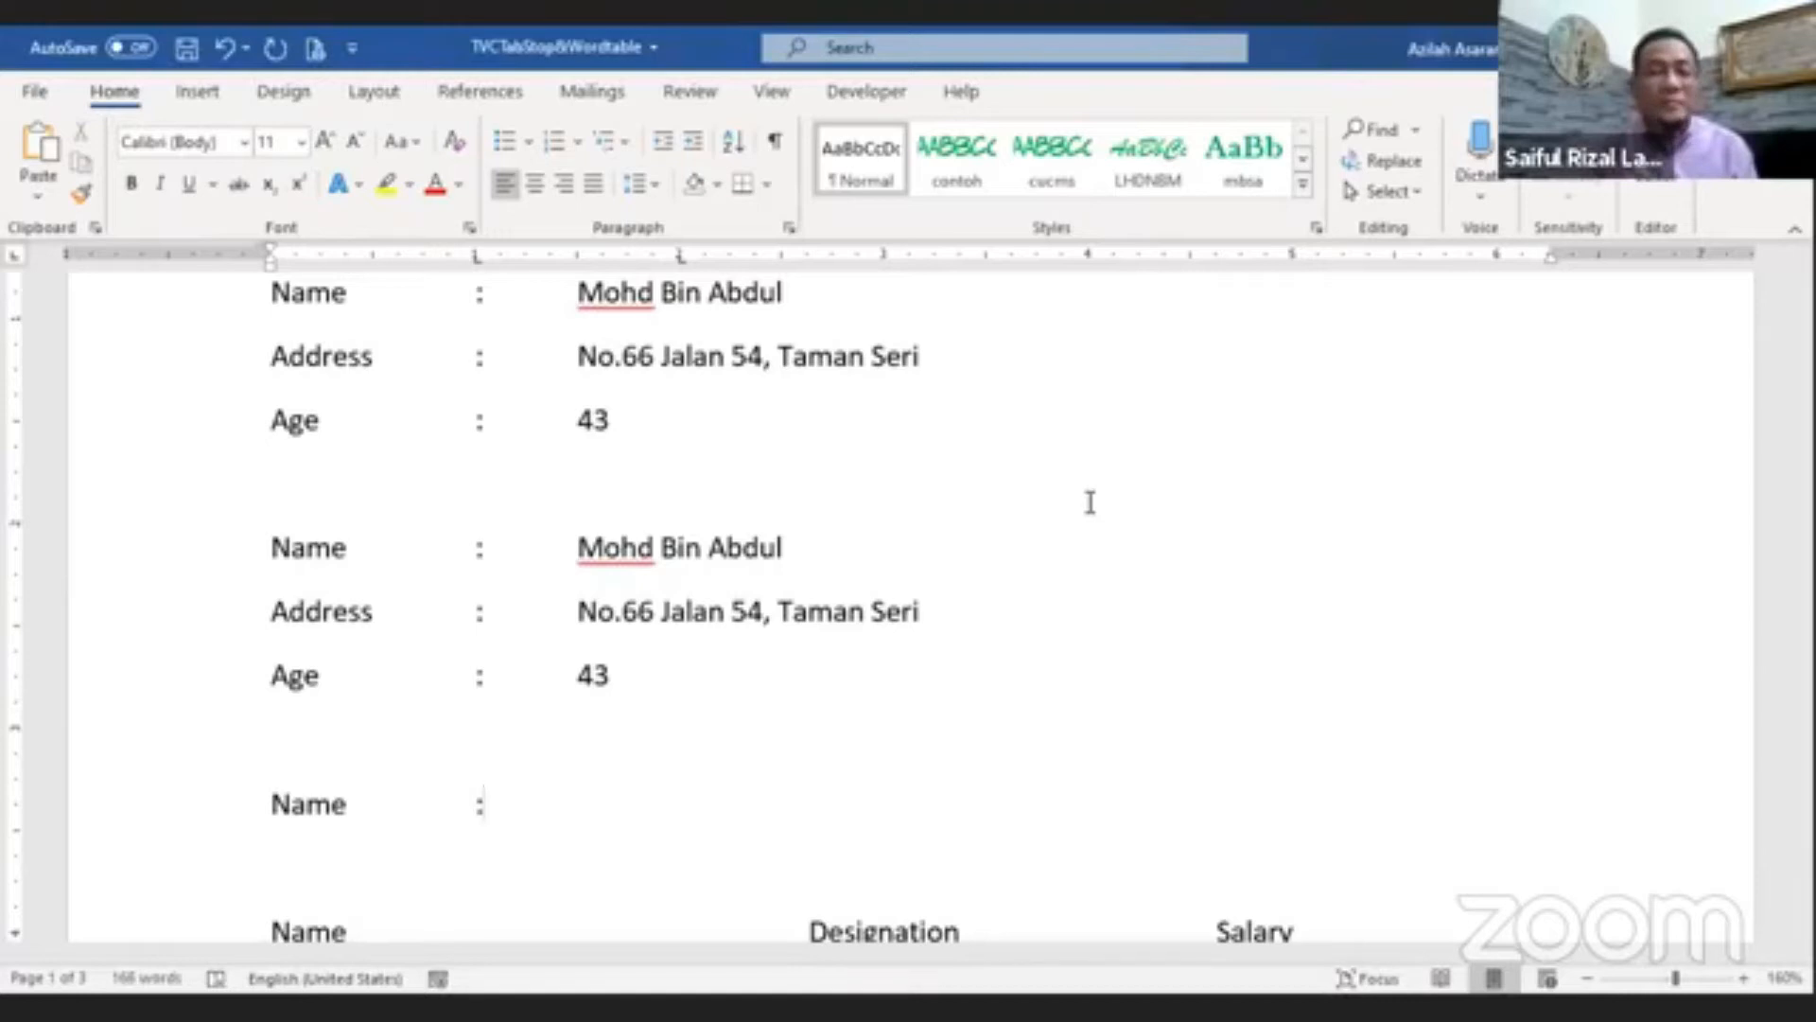
{"action": "key", "text": "Tab"}
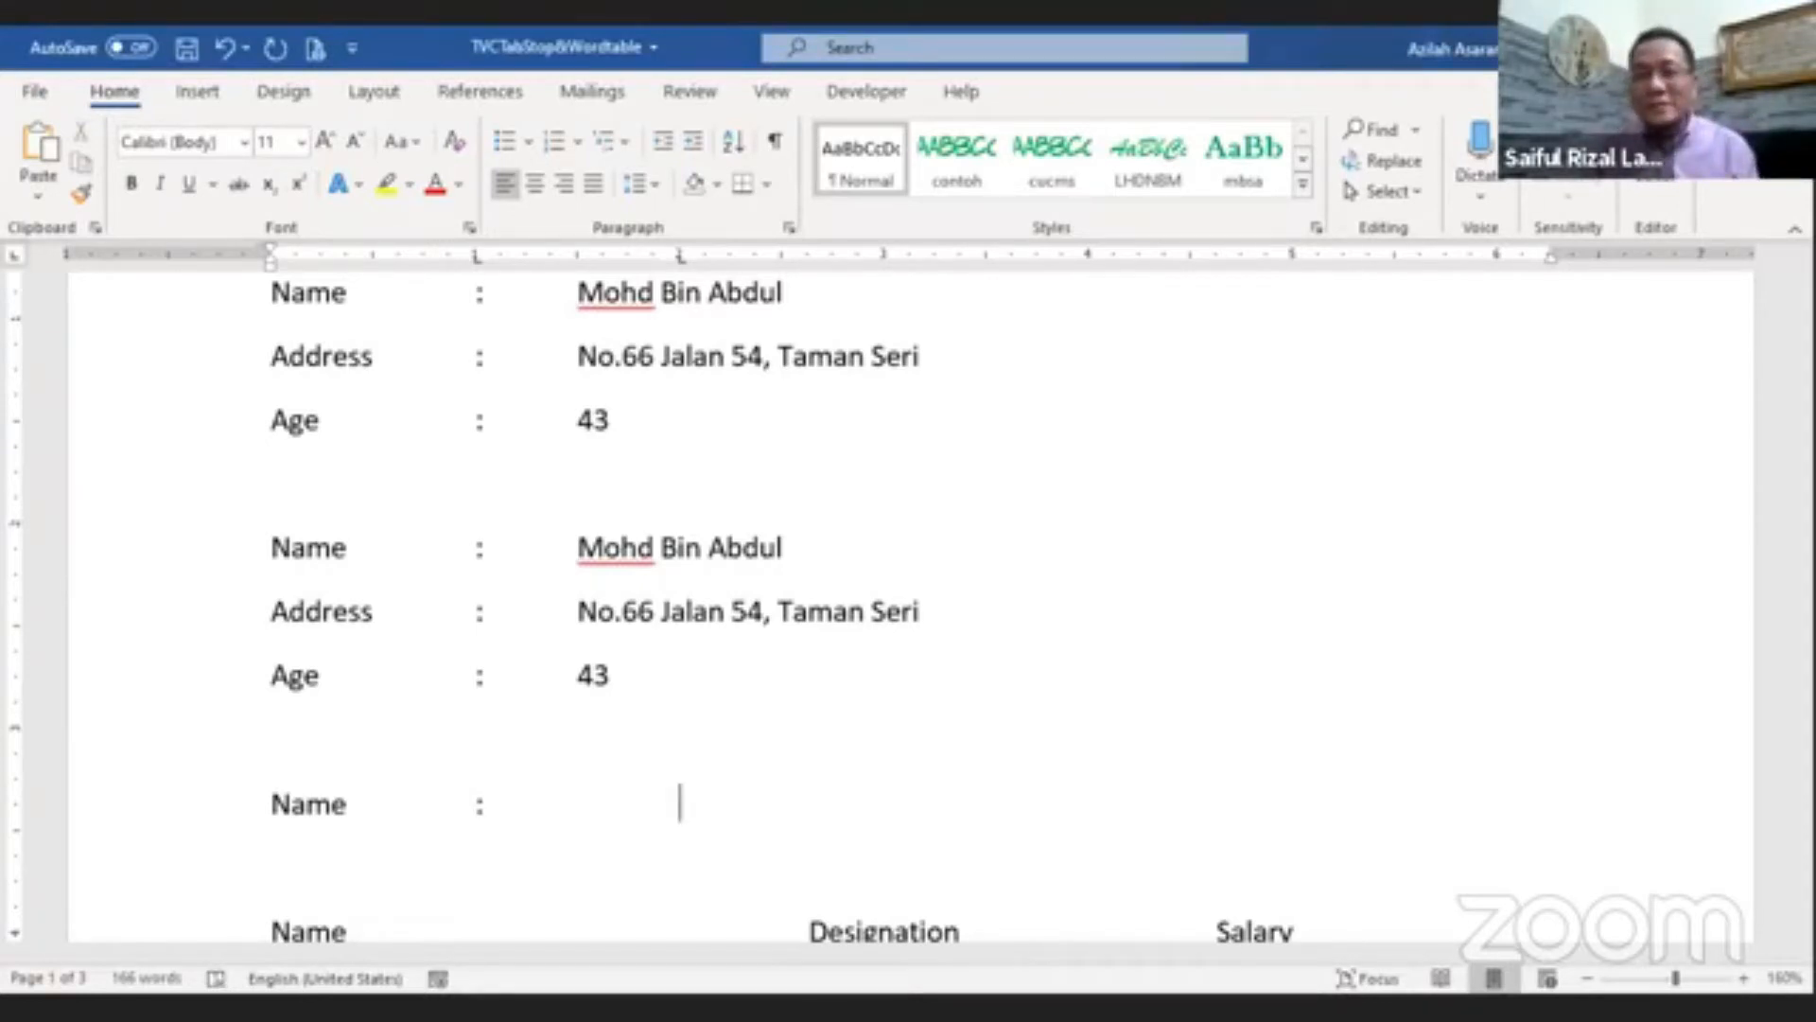
{"action": "type", "text": "Mohd B"}
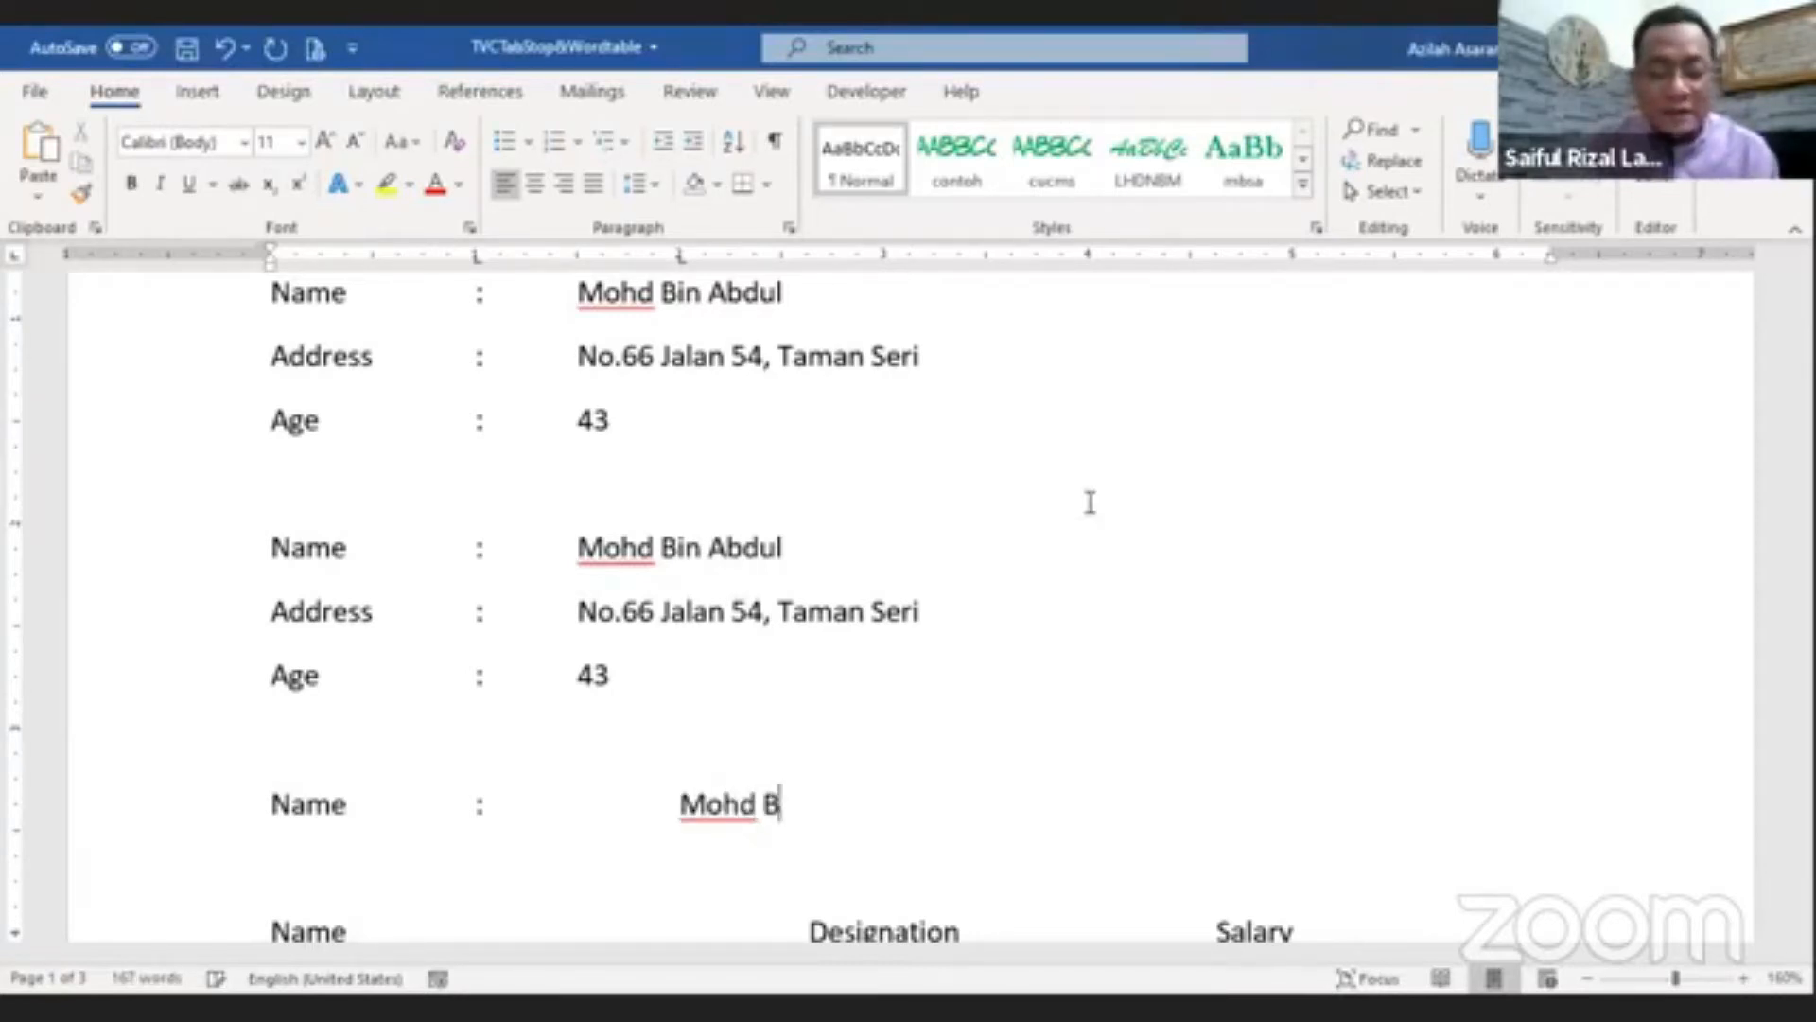
{"action": "type", "text": "in A"}
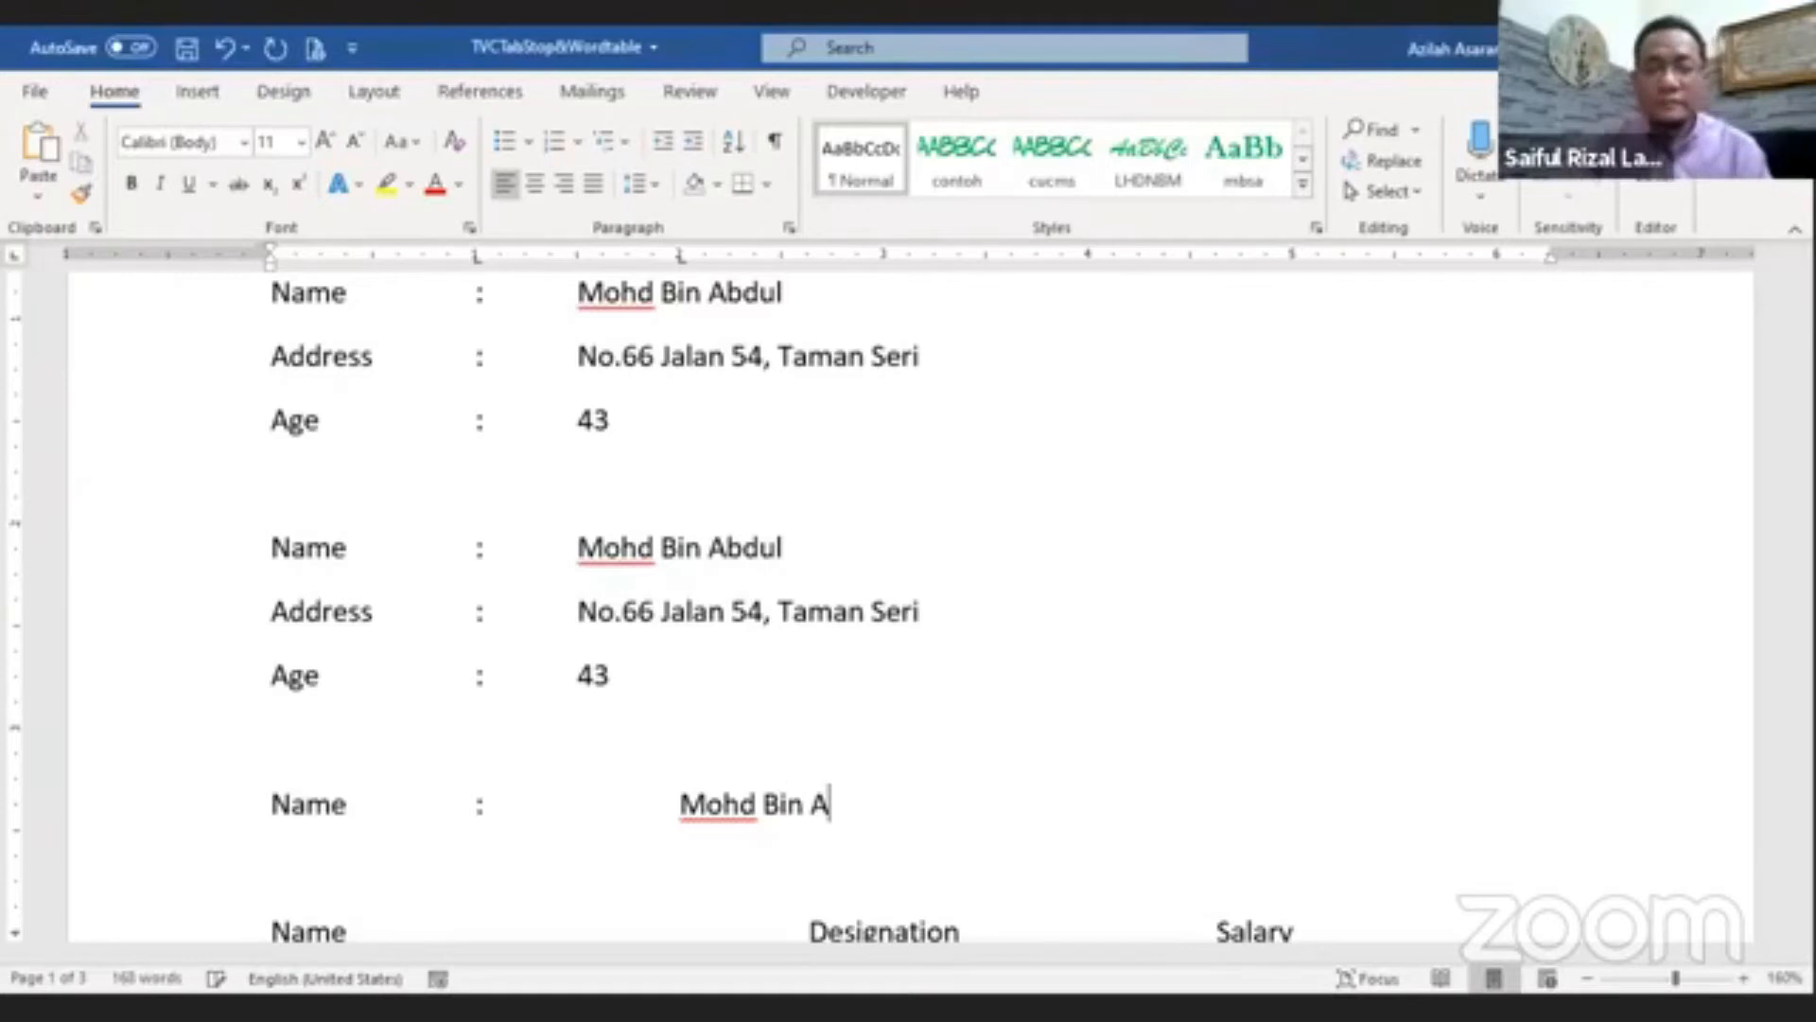
{"action": "type", "text": "bdul"}
Step: Add an Address line below with a tab, colon, tab and the text dssad asdkd aslkdj l
{"action": "key", "text": "Return"}
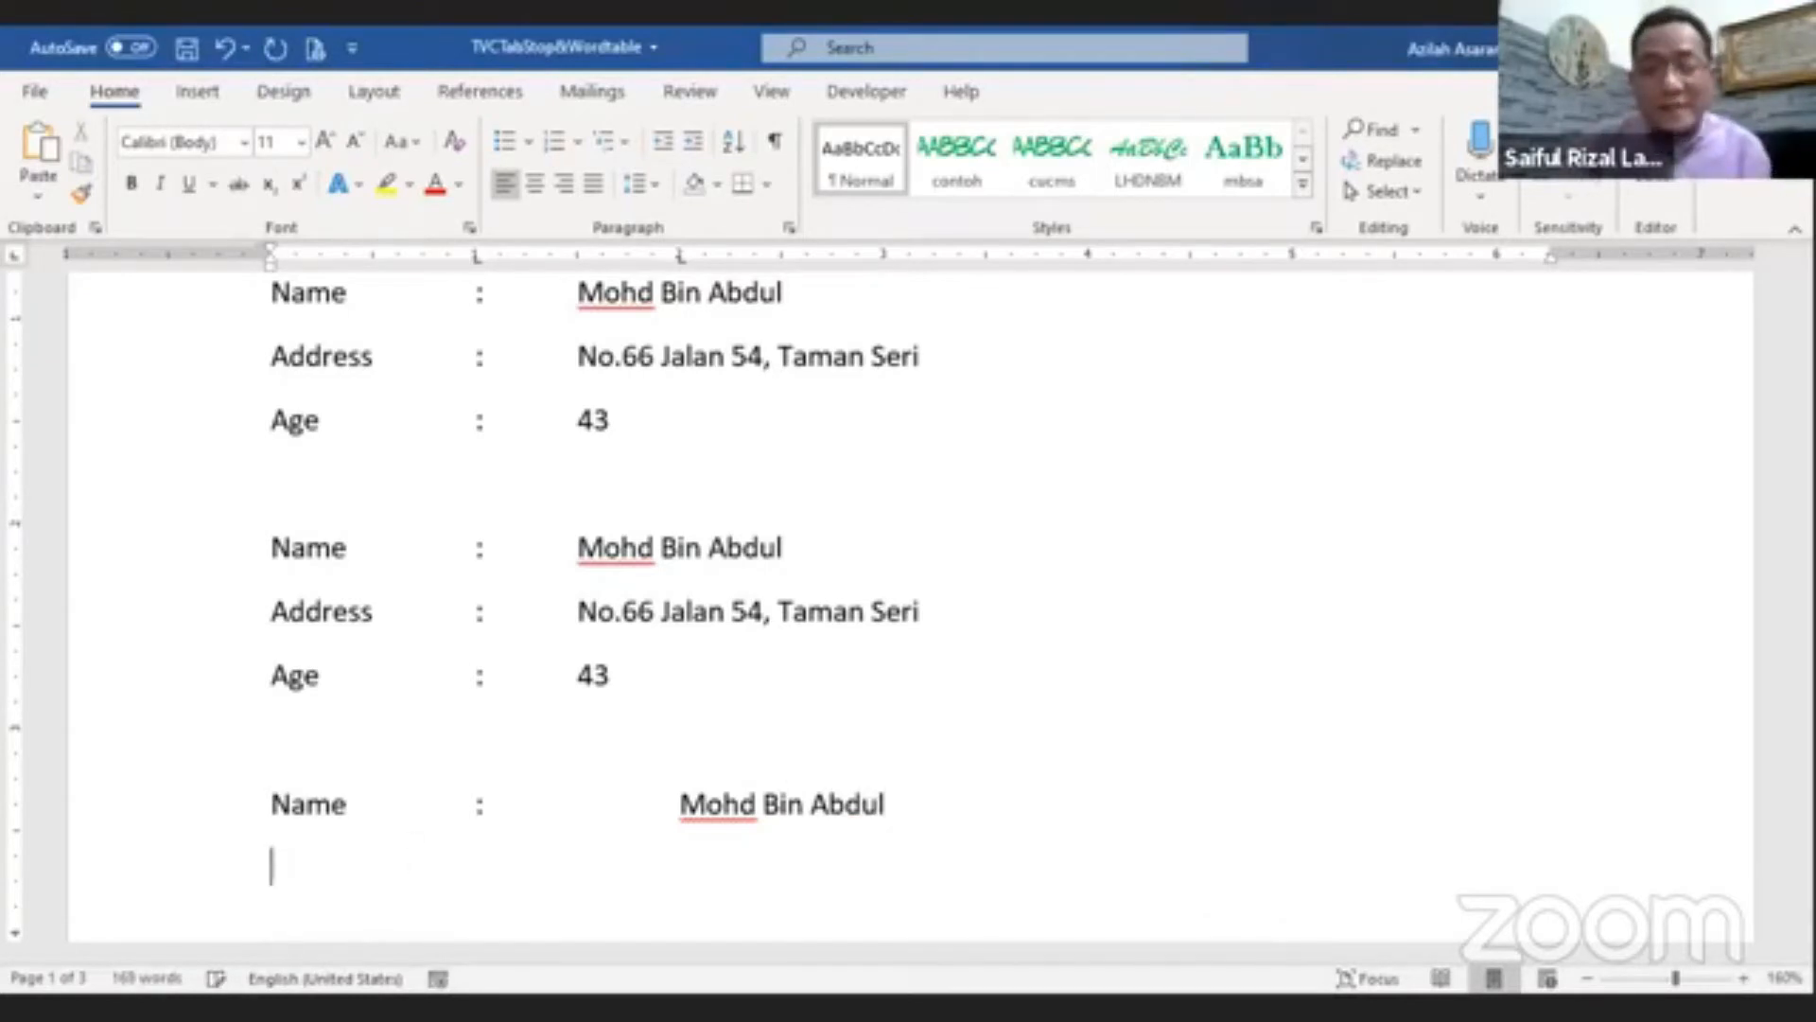
{"action": "type", "text": "A"}
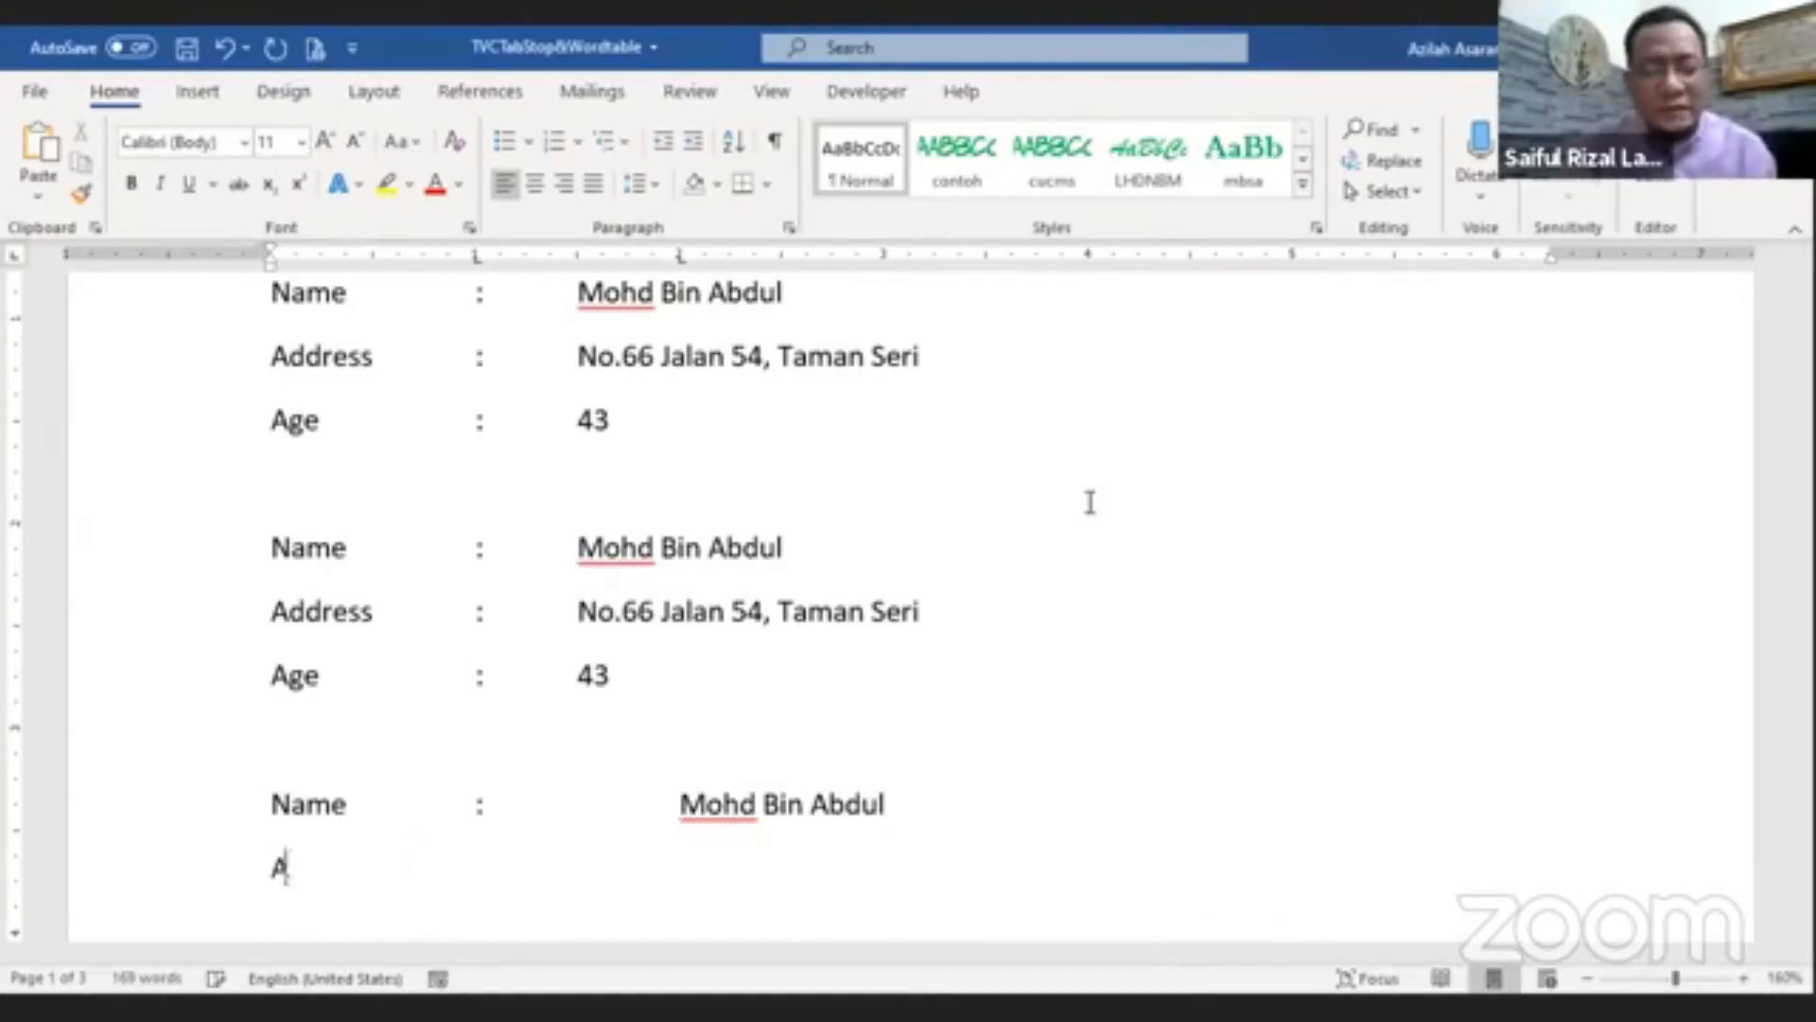
{"action": "type", "text": "ddress"}
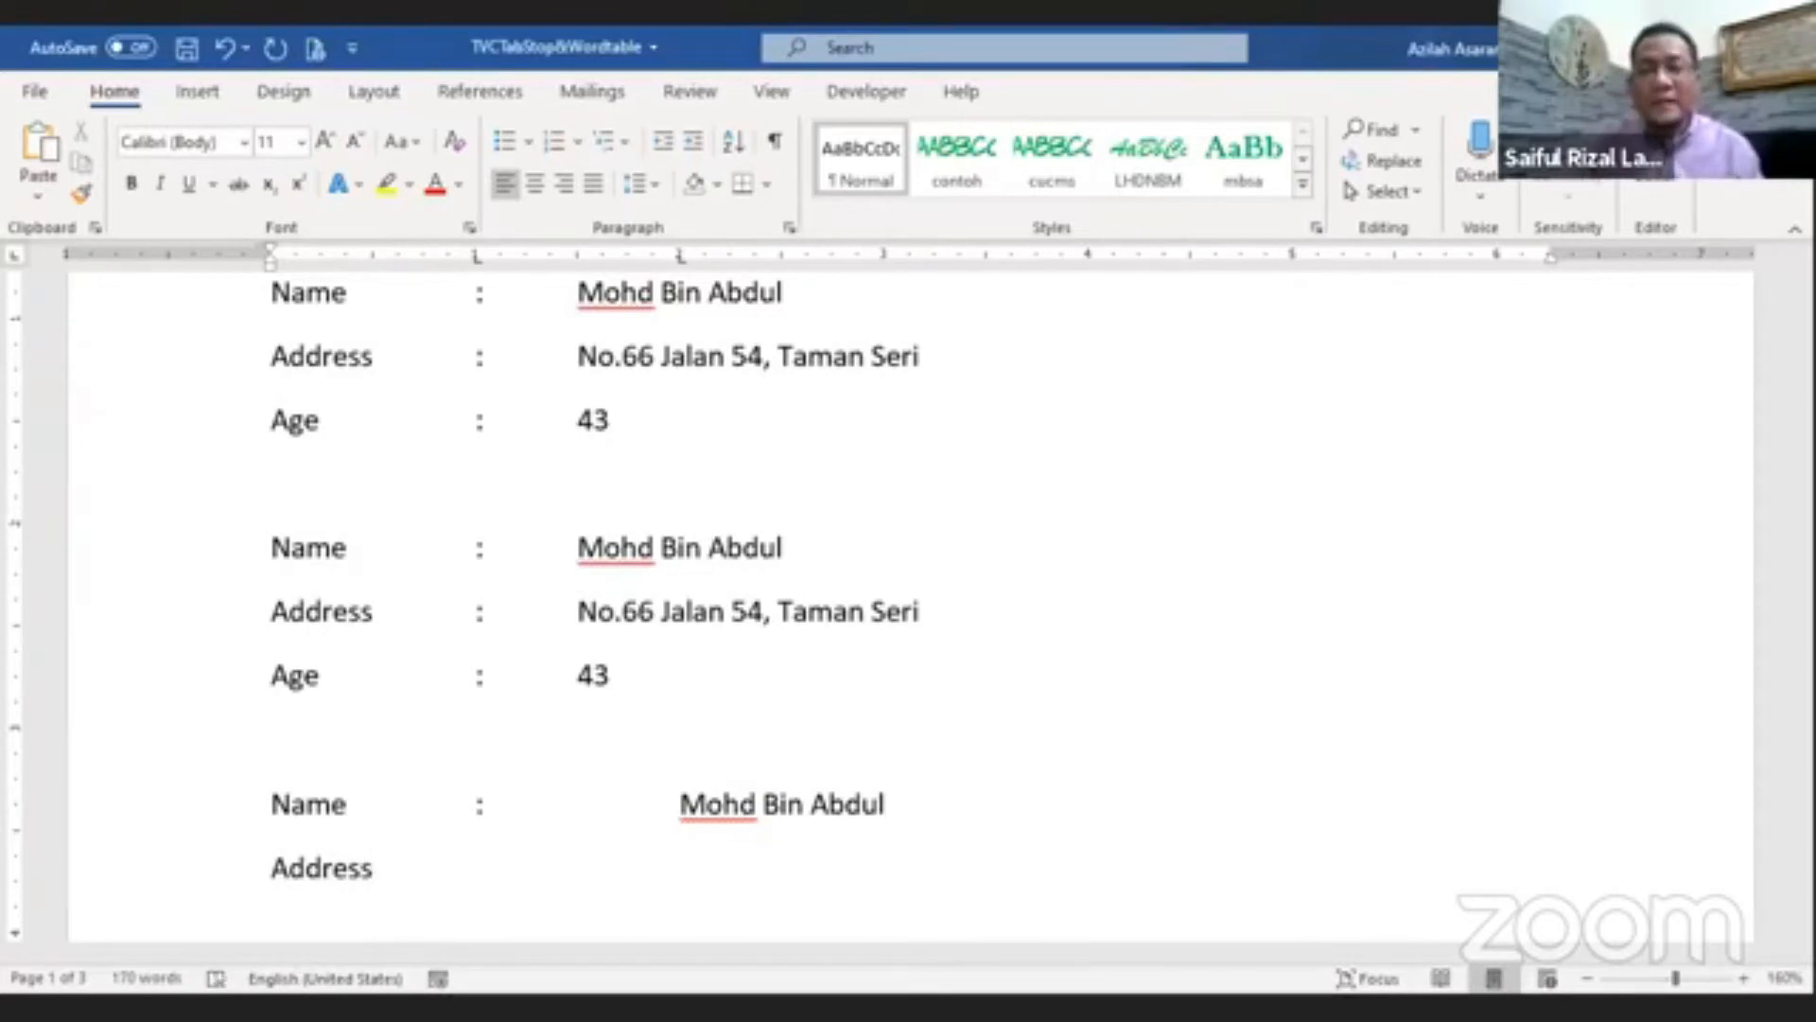
{"action": "key", "text": "Tab"}
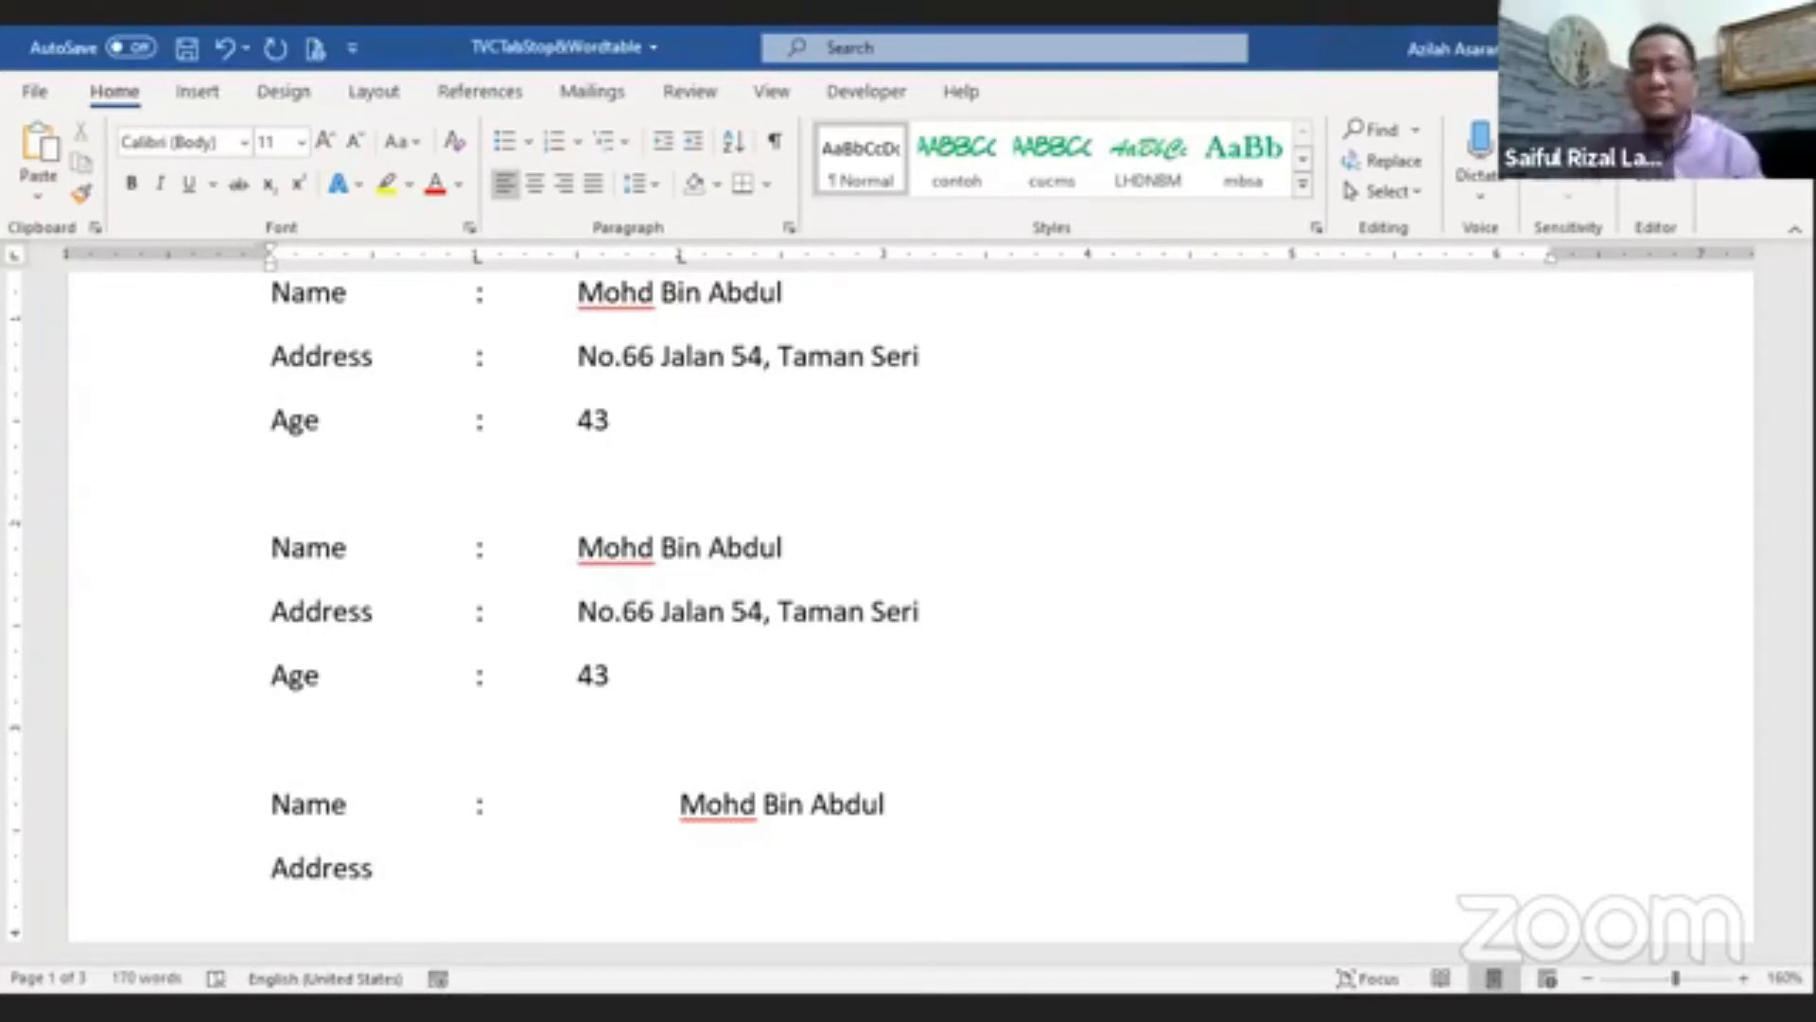
{"action": "type", "text": ":"}
{"action": "key", "text": "Tab"}
{"action": "type", "text": "dssad asdkd aslkdj l"}
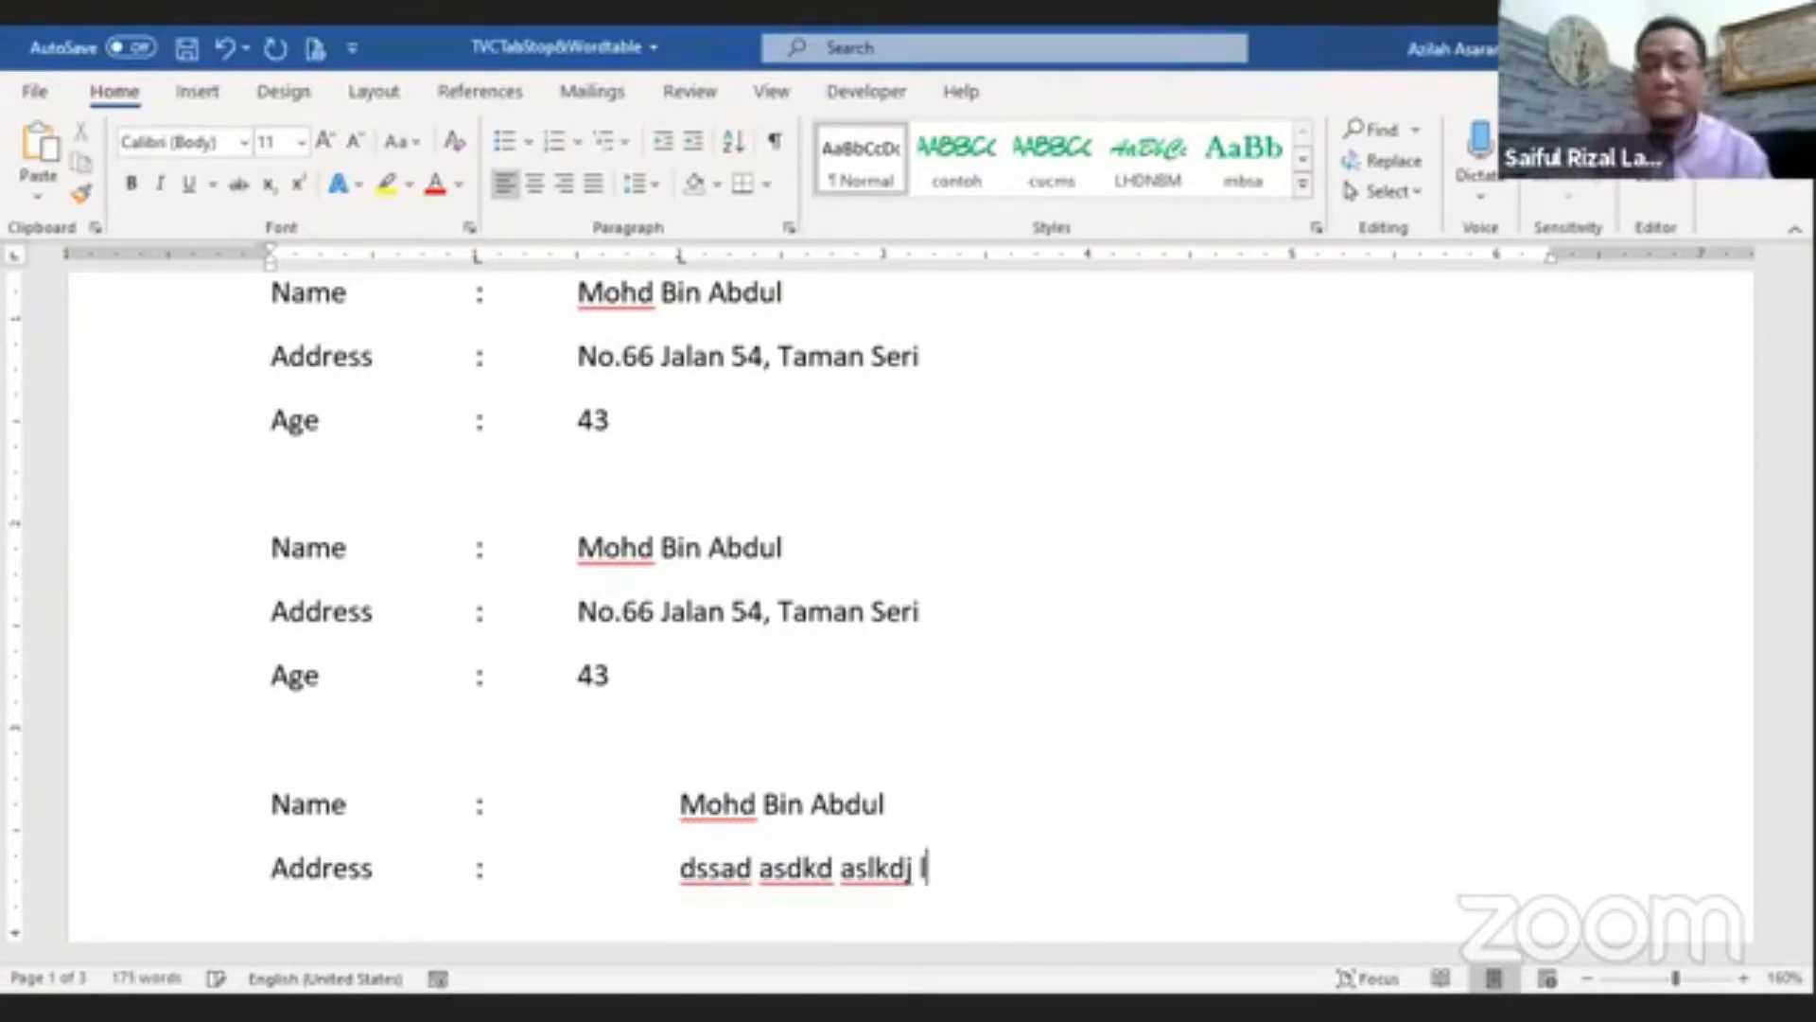
{"action": "key", "text": "Return"}
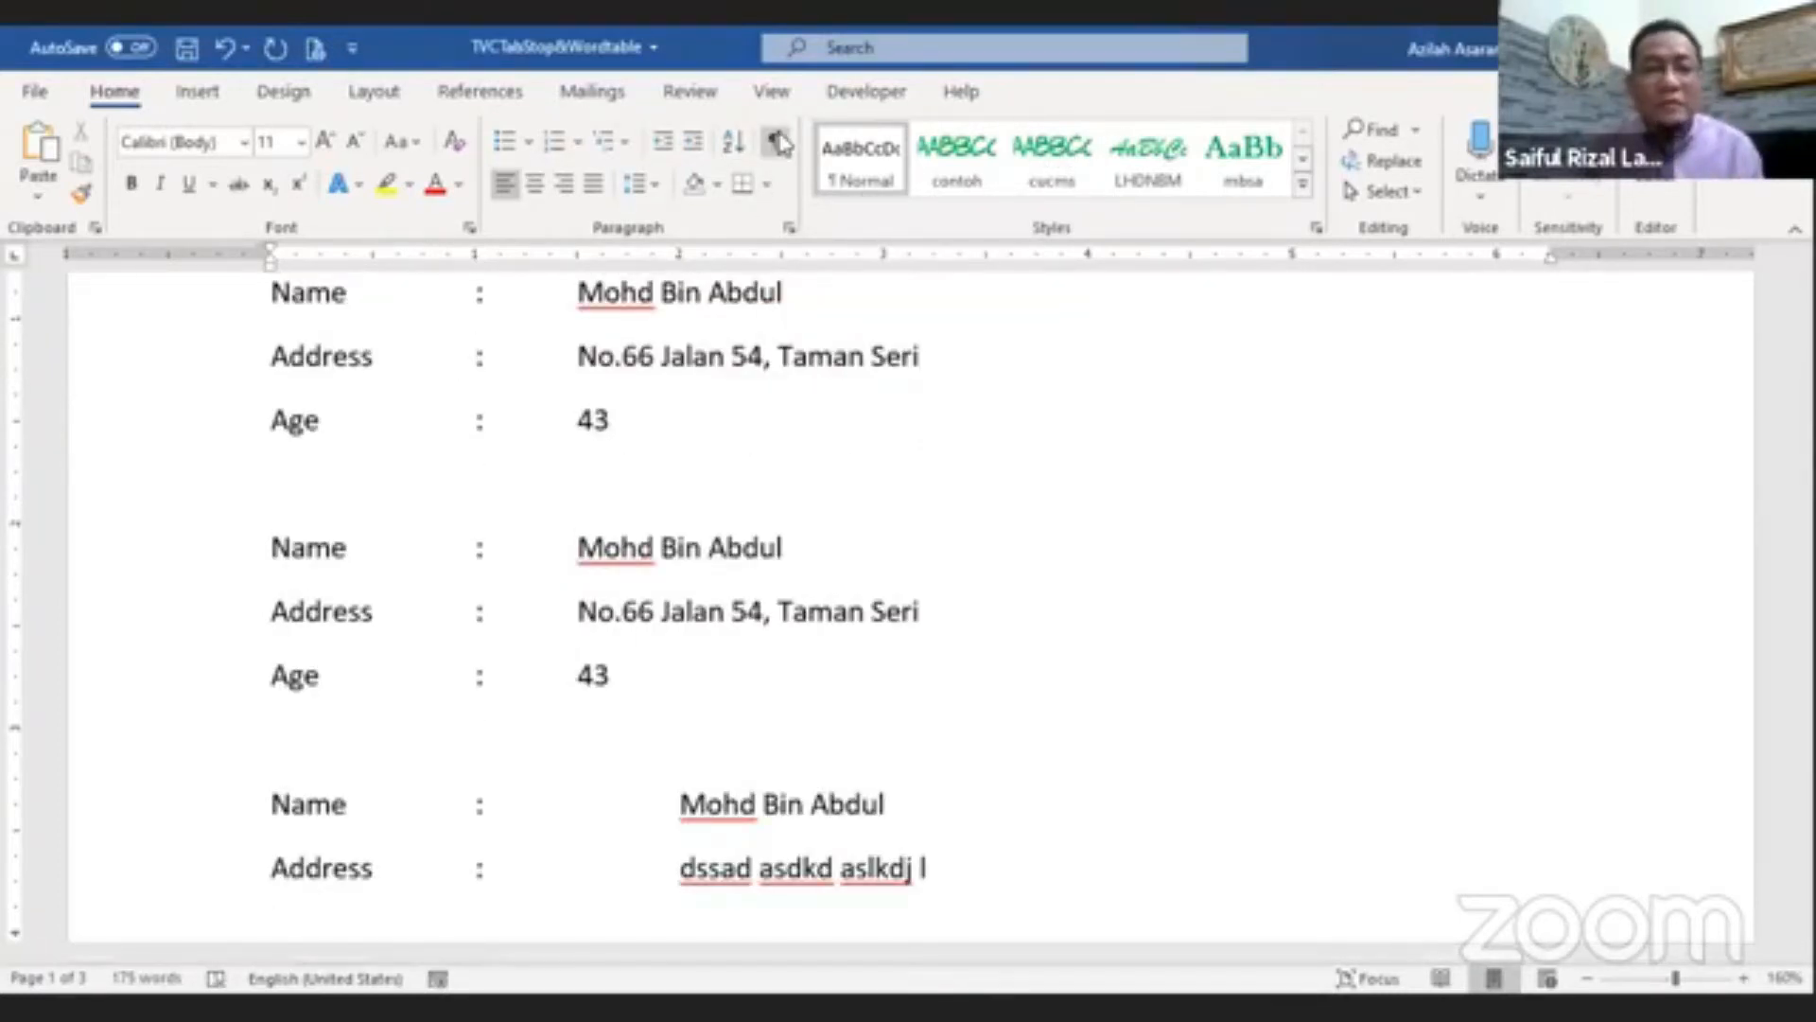
Step: Show formatting marks and place the cursor on the empty line below the new Address line
{"action": "left_click", "coordinate": [779, 142]}
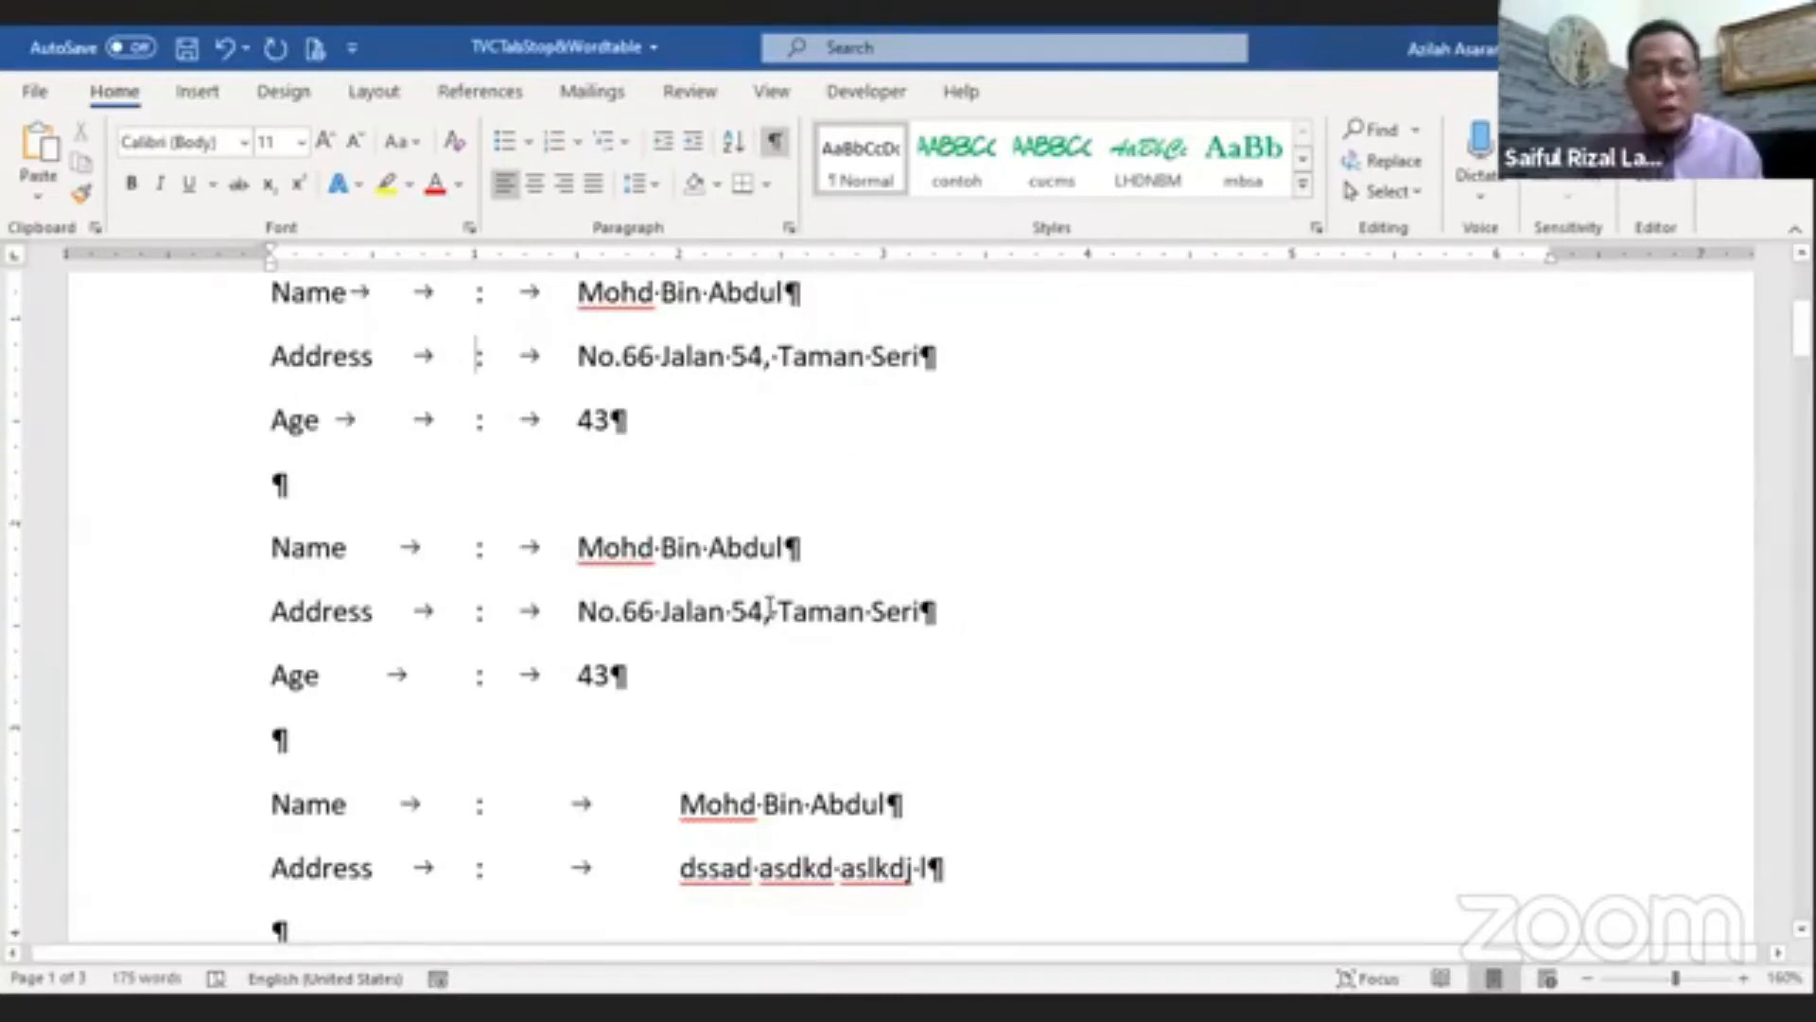
{"action": "scroll", "coordinate": [417, 839], "scroll_direction": "down", "scroll_amount": 3}
{"action": "left_click", "coordinate": [268, 734]}
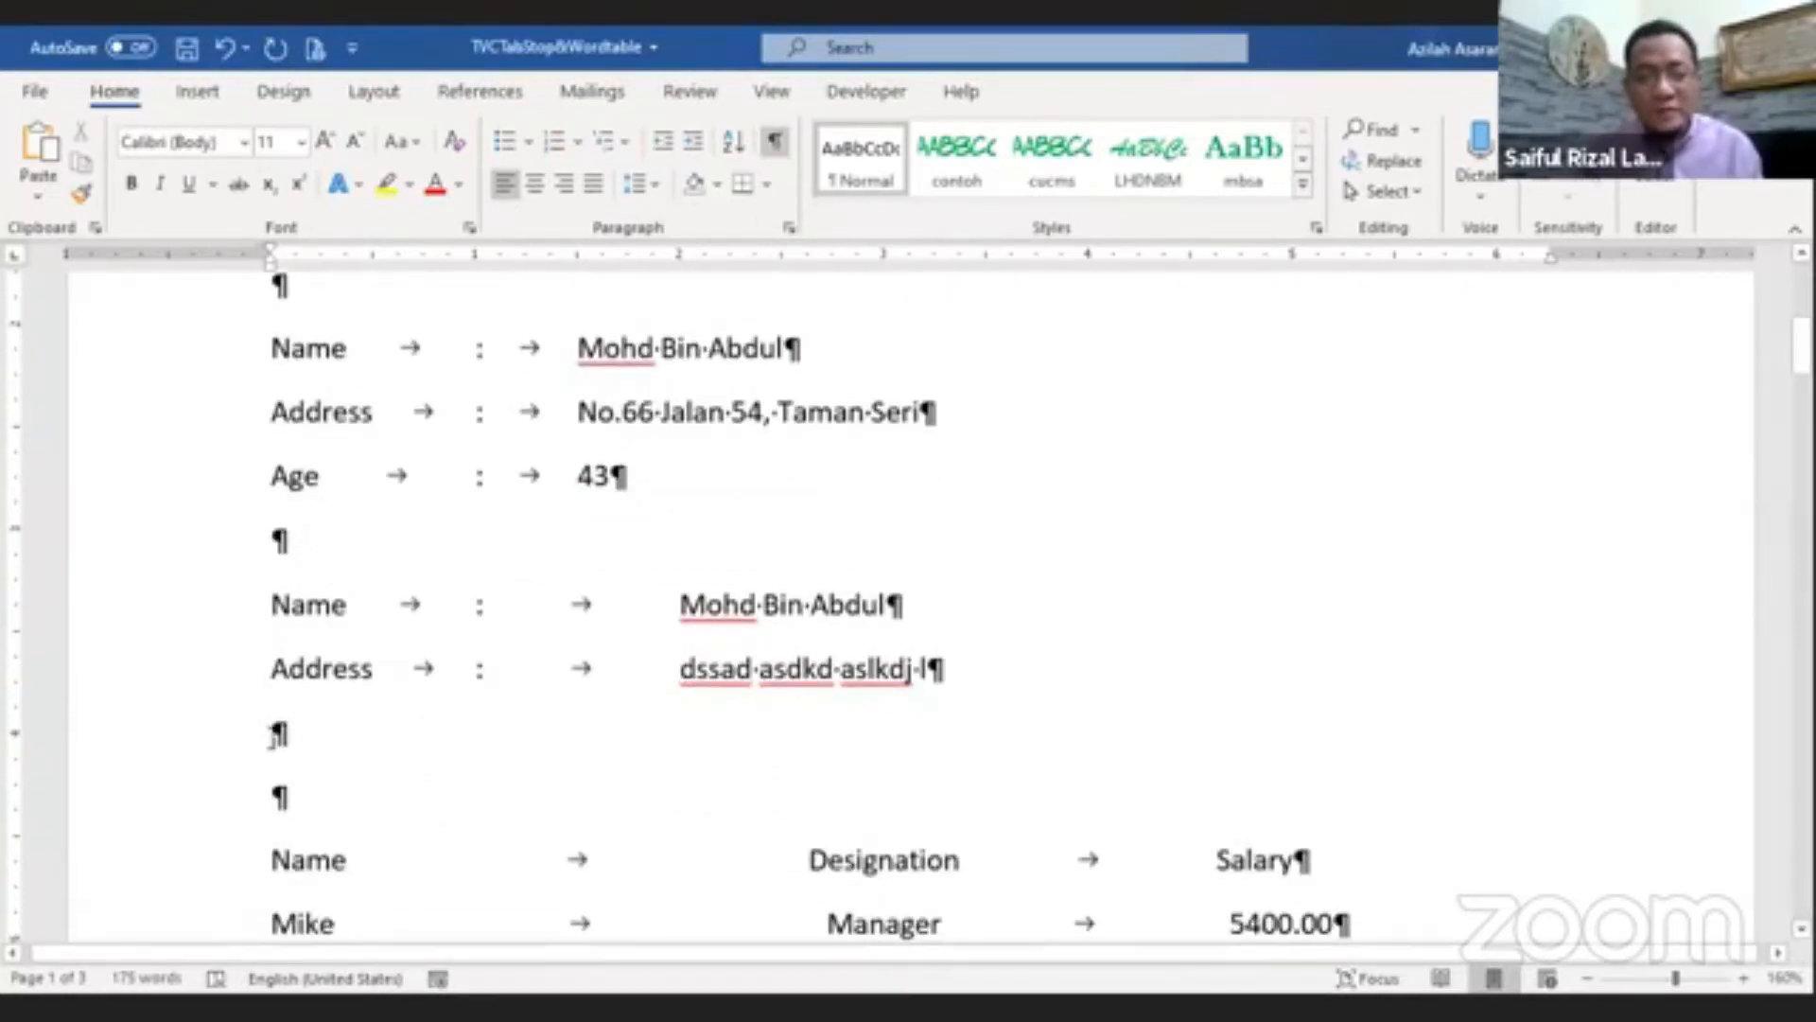
Step: Type an Age line with a tab, colon, tab and the value 43
{"action": "type", "text": "Age"}
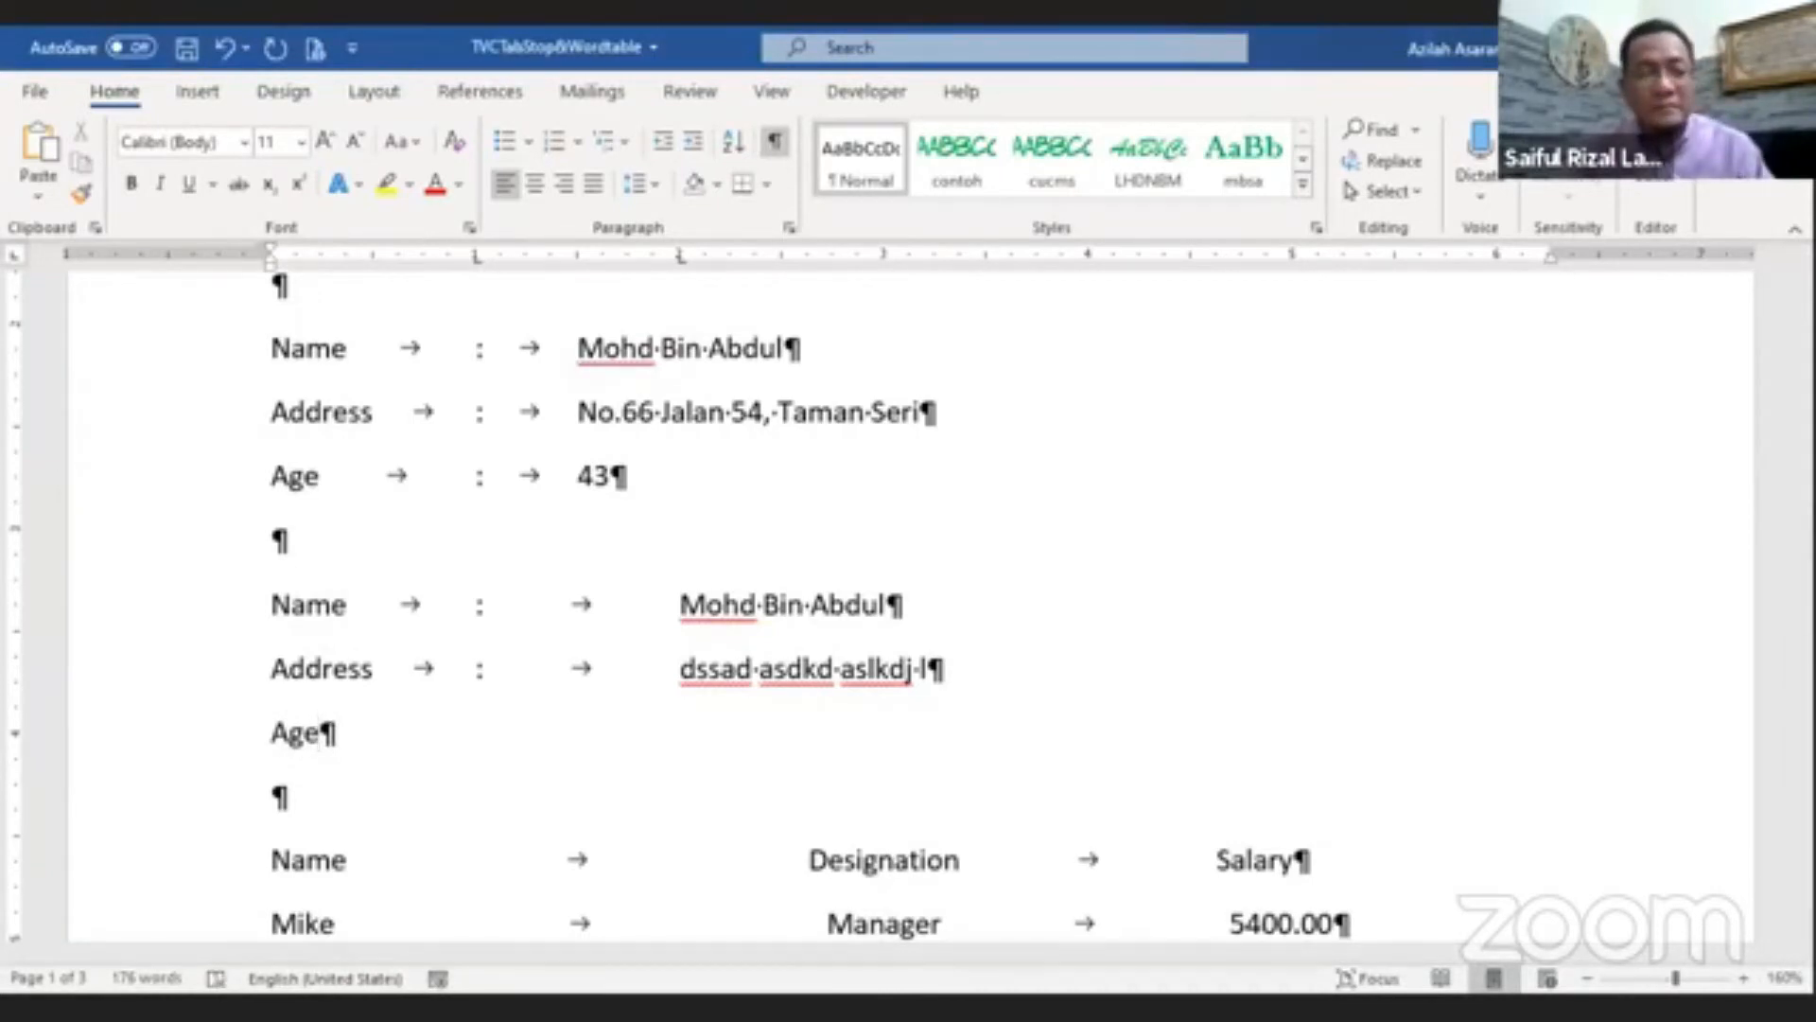
{"action": "key", "text": "Tab"}
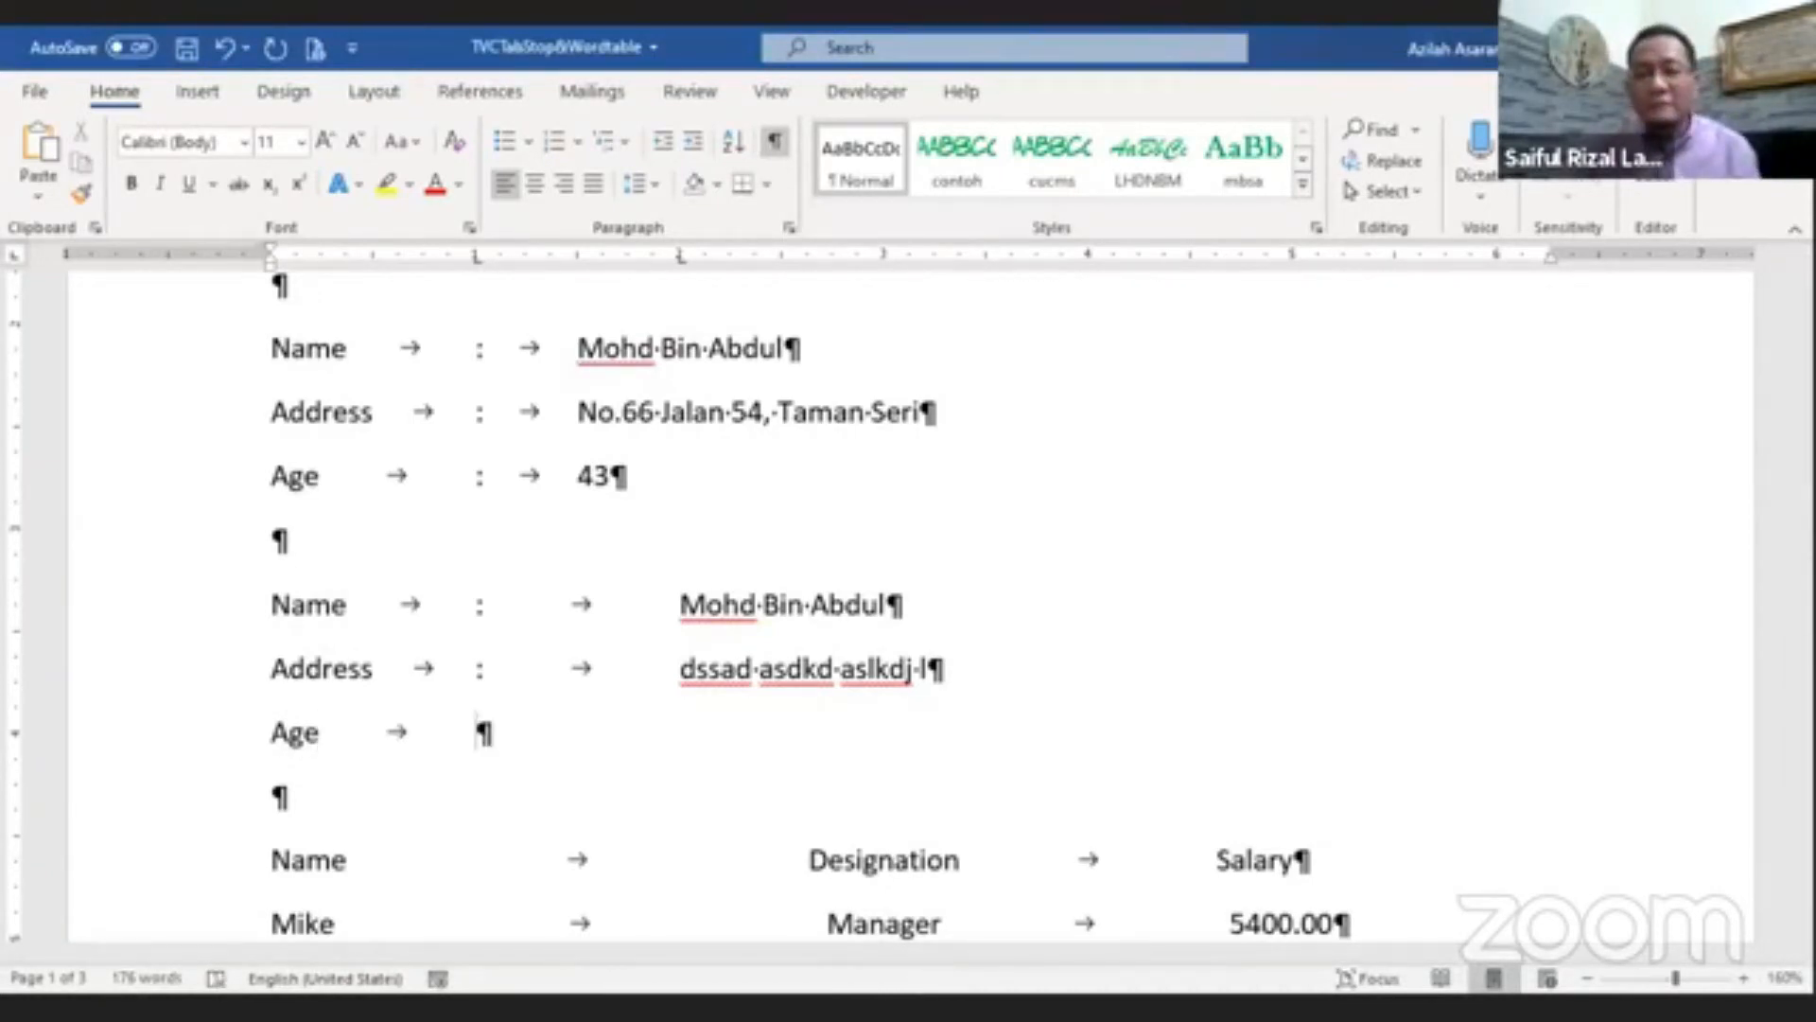
{"action": "type", "text": ":"}
{"action": "key", "text": "Tab"}
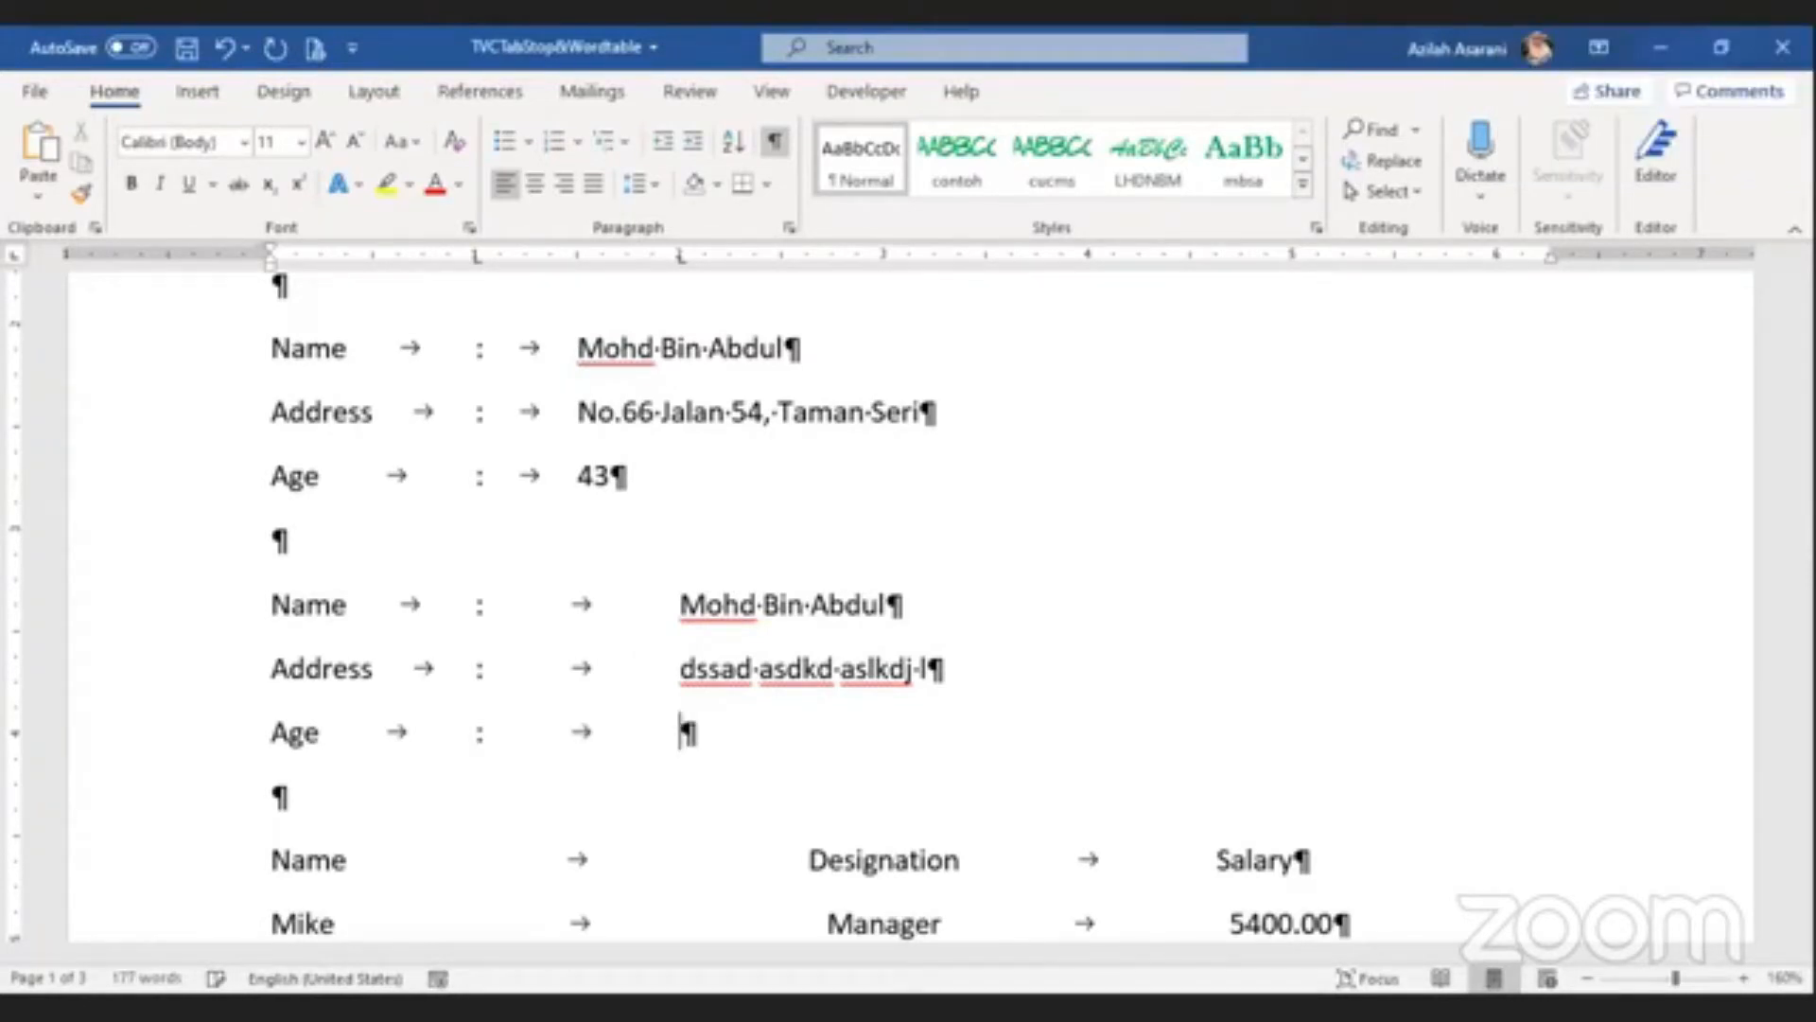
{"action": "type", "text": "43"}
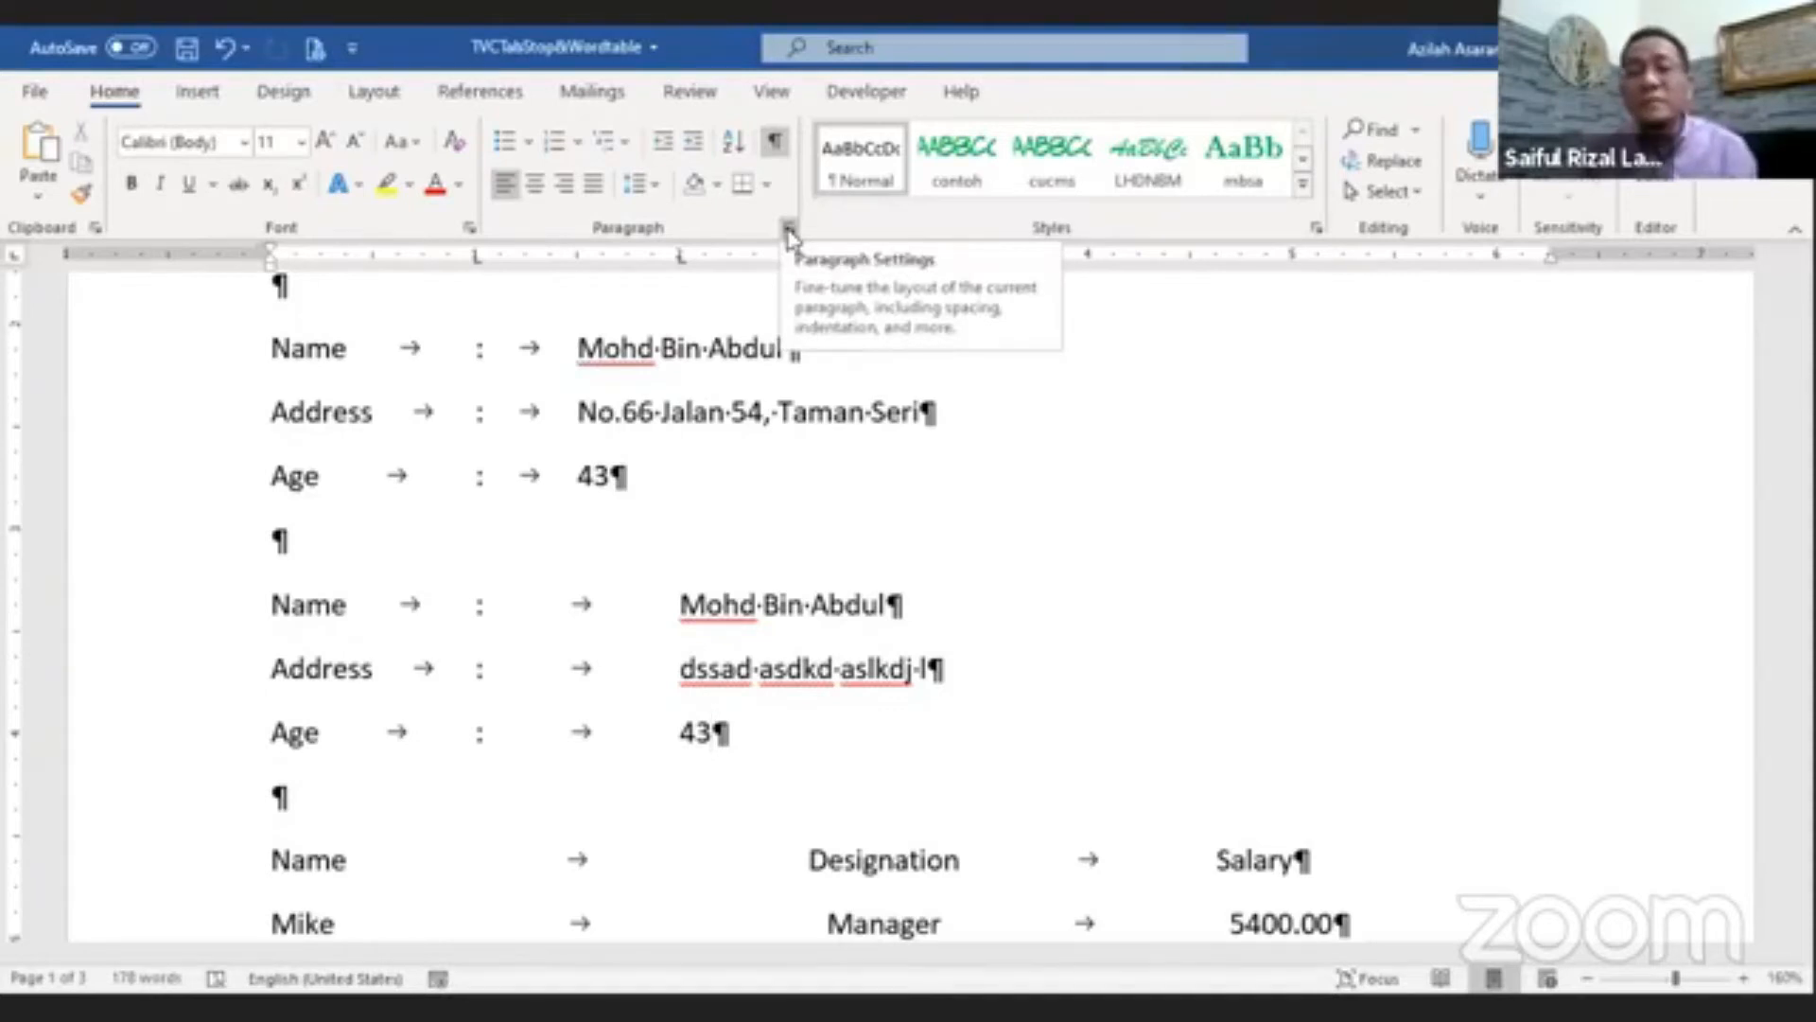
Step: Hide formatting marks and insert an empty paragraph above the Product-Price-Quantity-Total list, placing the cursor on it
{"action": "scroll", "coordinate": [852, 766], "scroll_direction": "down", "scroll_amount": 2}
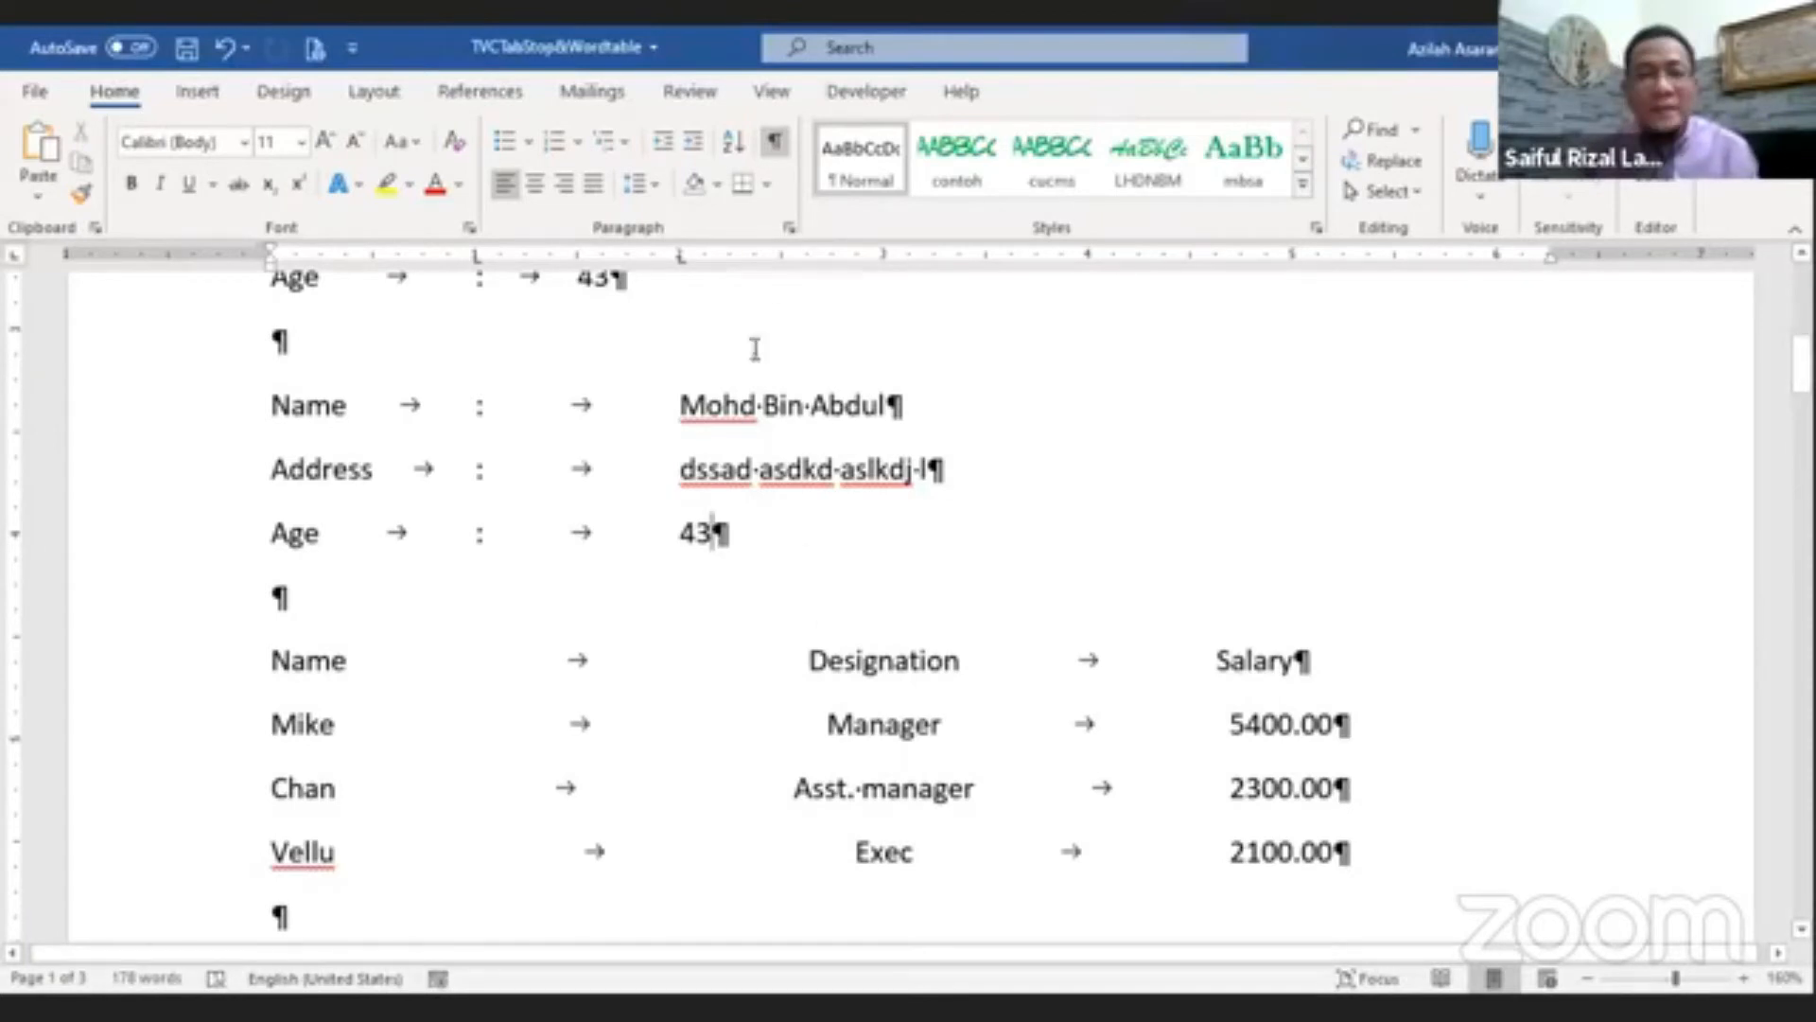
{"action": "left_click", "coordinate": [775, 141]}
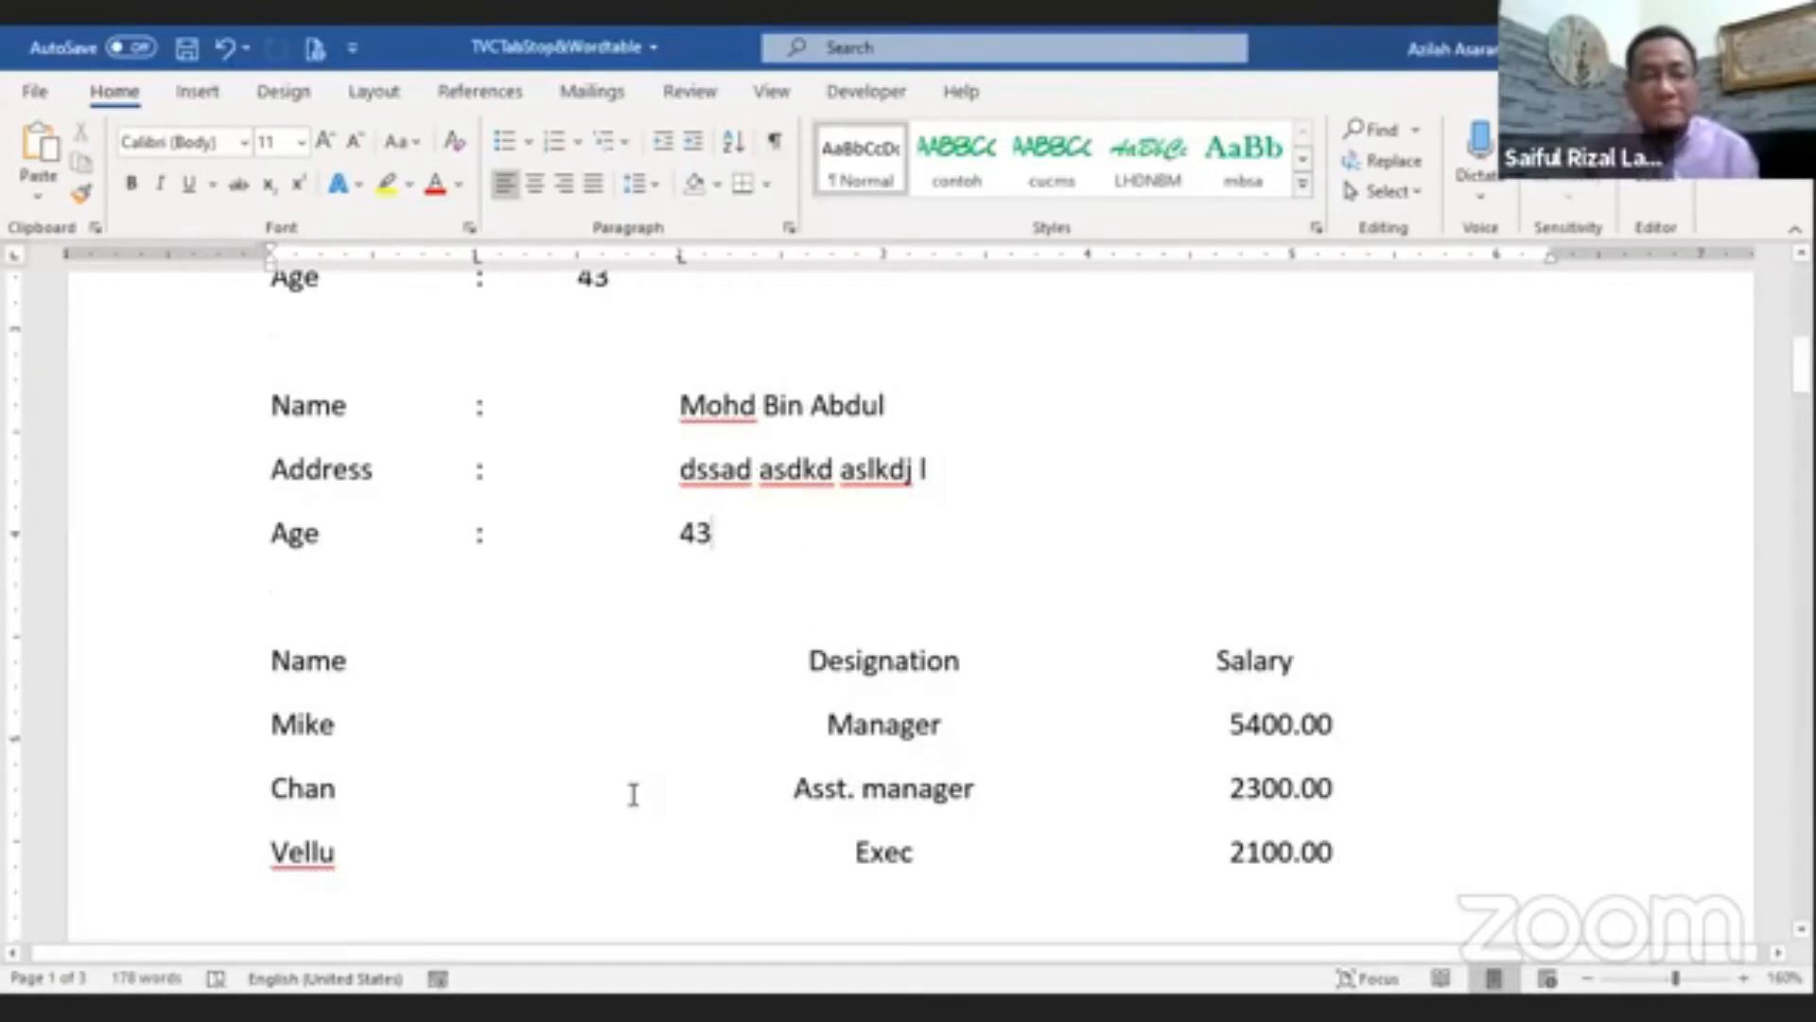
{"action": "scroll", "coordinate": [632, 791], "scroll_direction": "down", "scroll_amount": 3}
{"action": "left_click", "coordinate": [377, 678]}
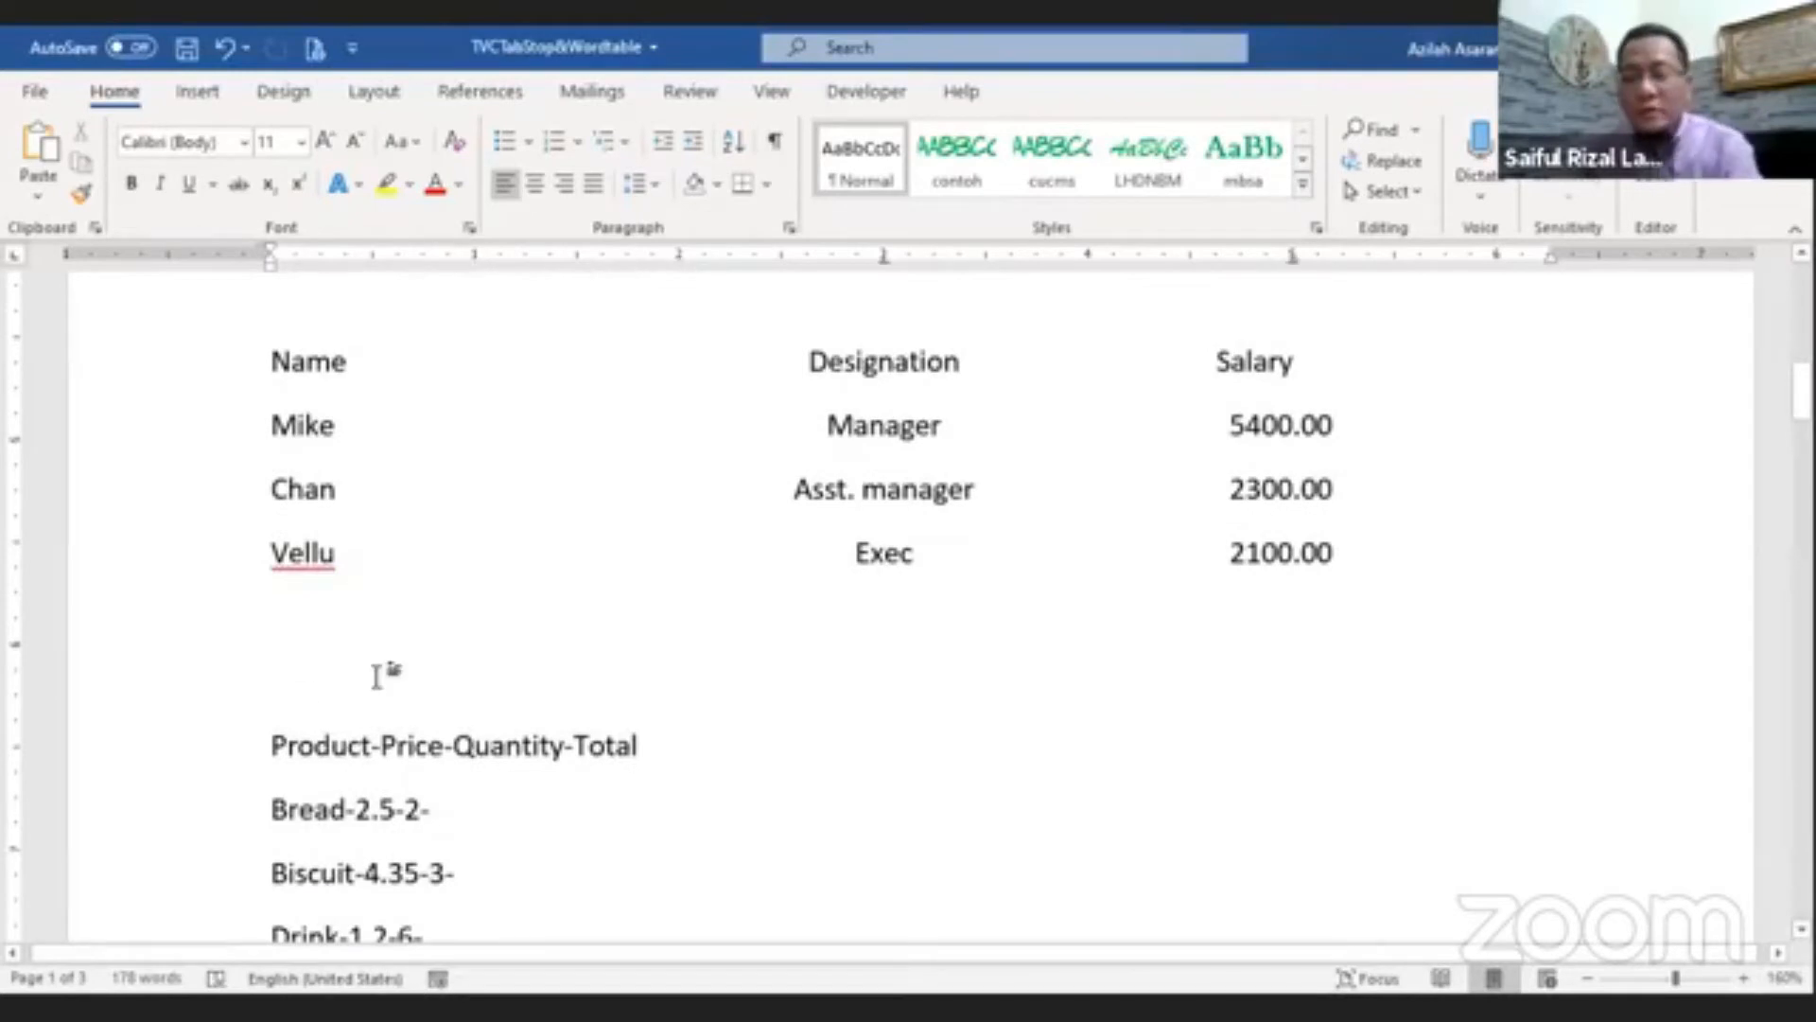
{"action": "key", "text": "Return"}
{"action": "key", "text": "Up"}
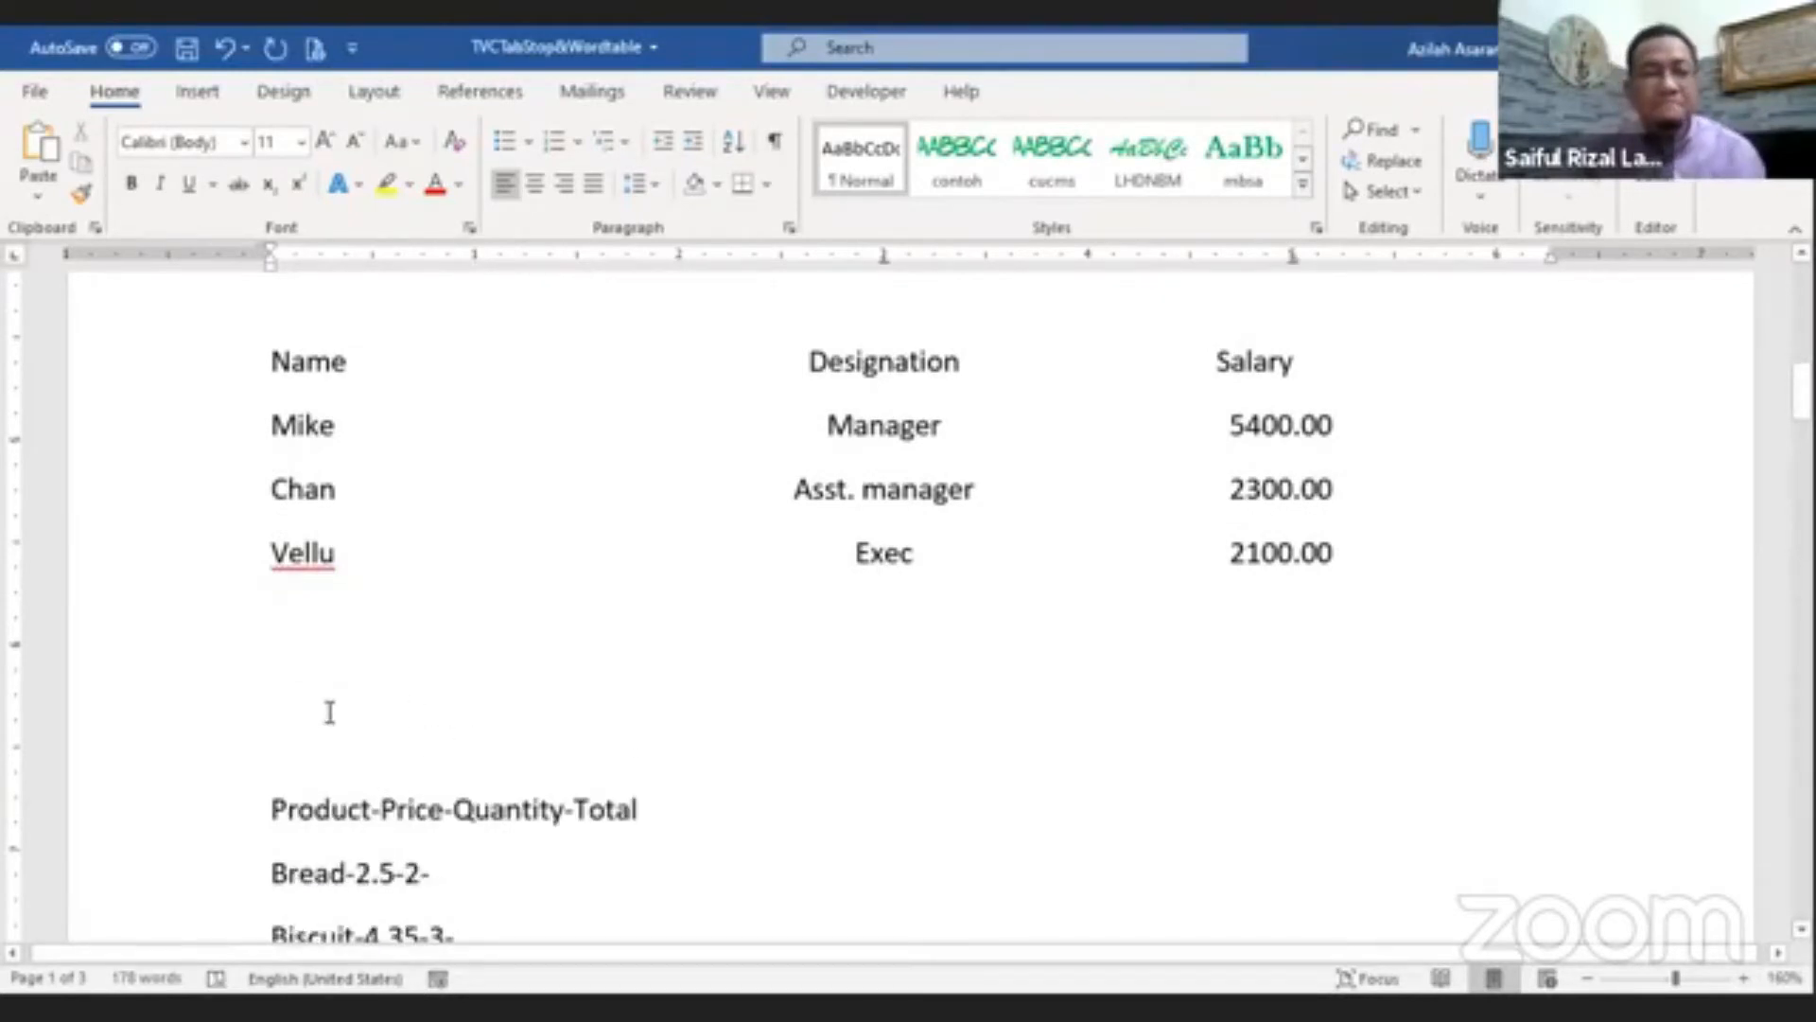
Step: Open the Tabs settings for the empty paragraph, clear all existing tab stops, and set a left tab stop at 1"
{"action": "left_click", "coordinate": [789, 227]}
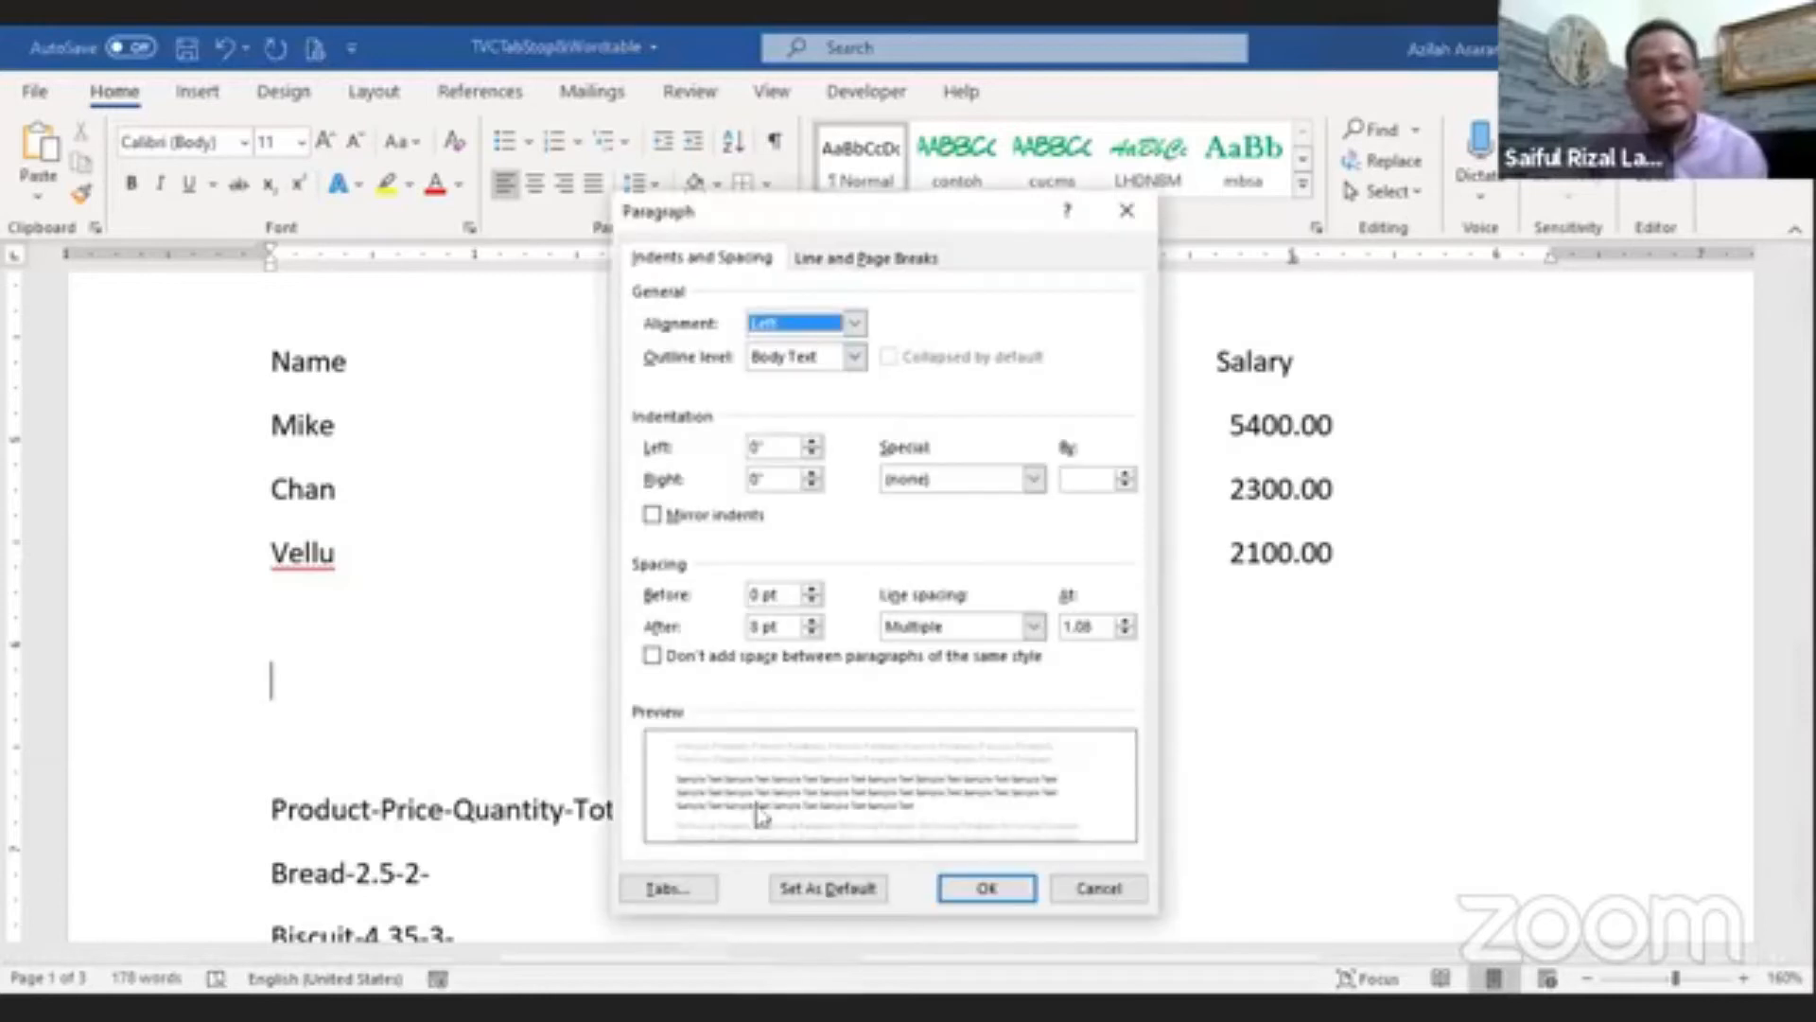
{"action": "left_click", "coordinate": [665, 889]}
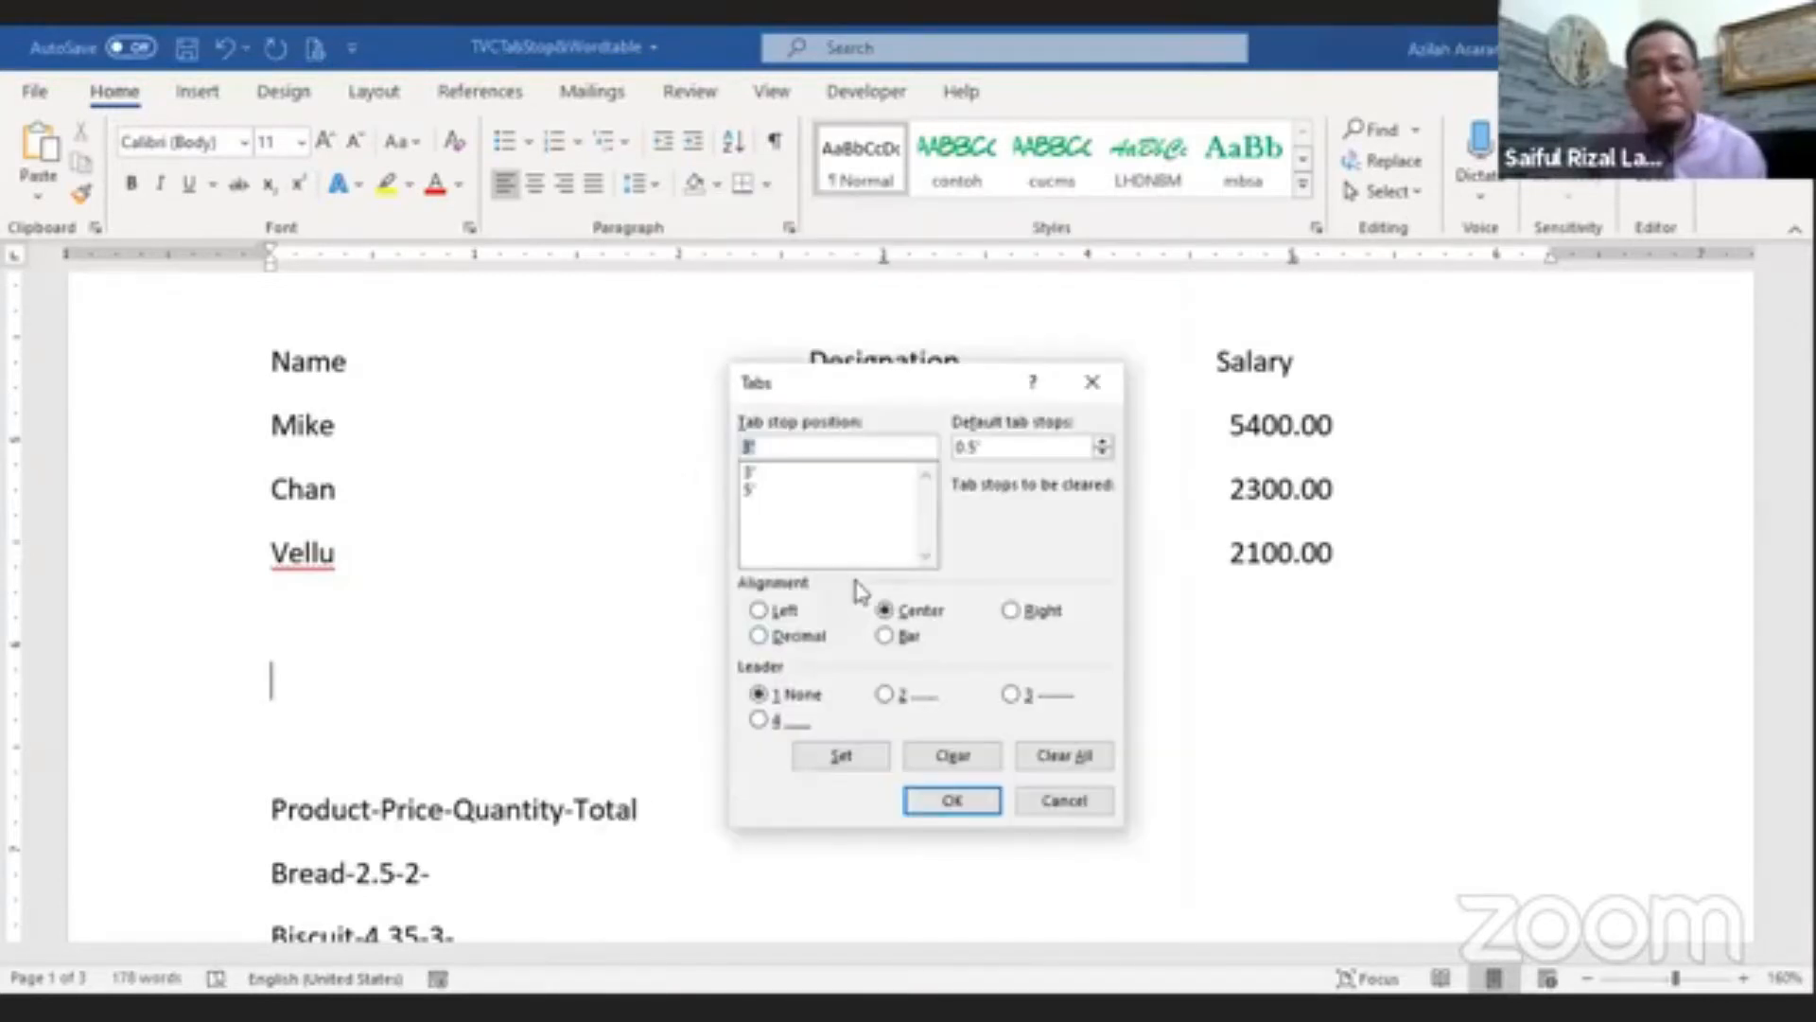
{"action": "left_click", "coordinate": [1050, 764]}
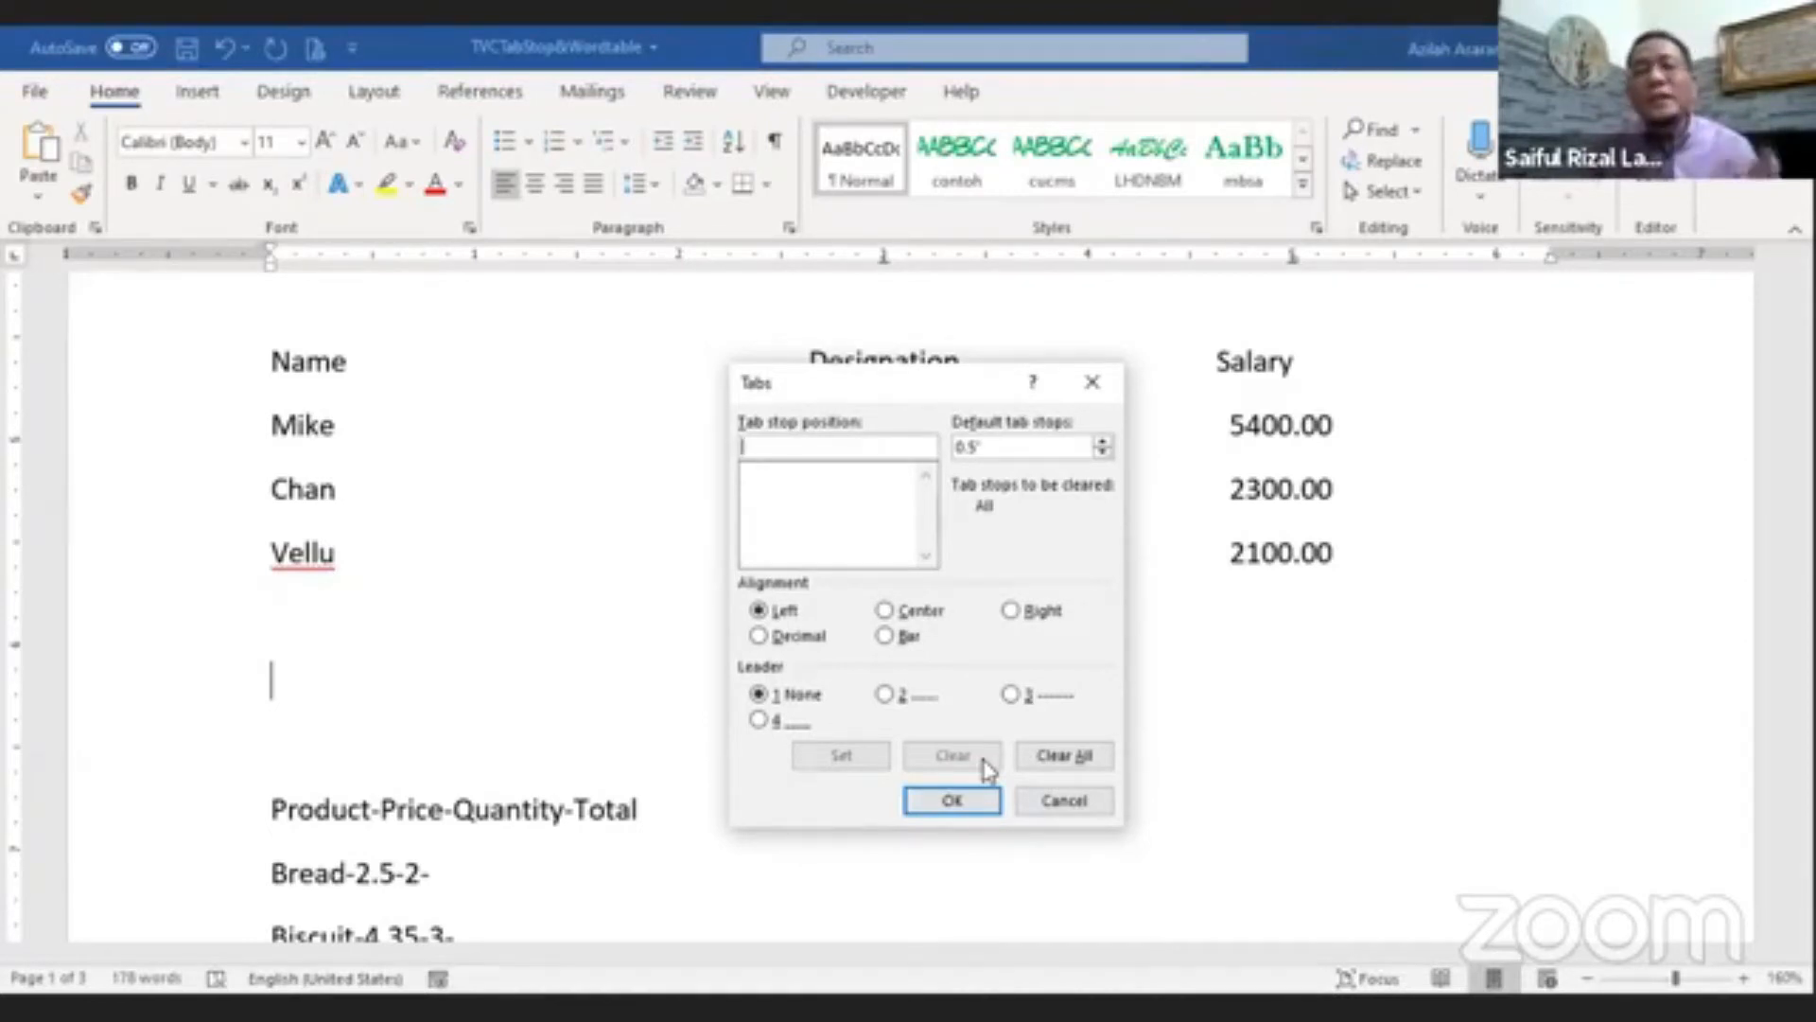
{"action": "type", "text": "5"}
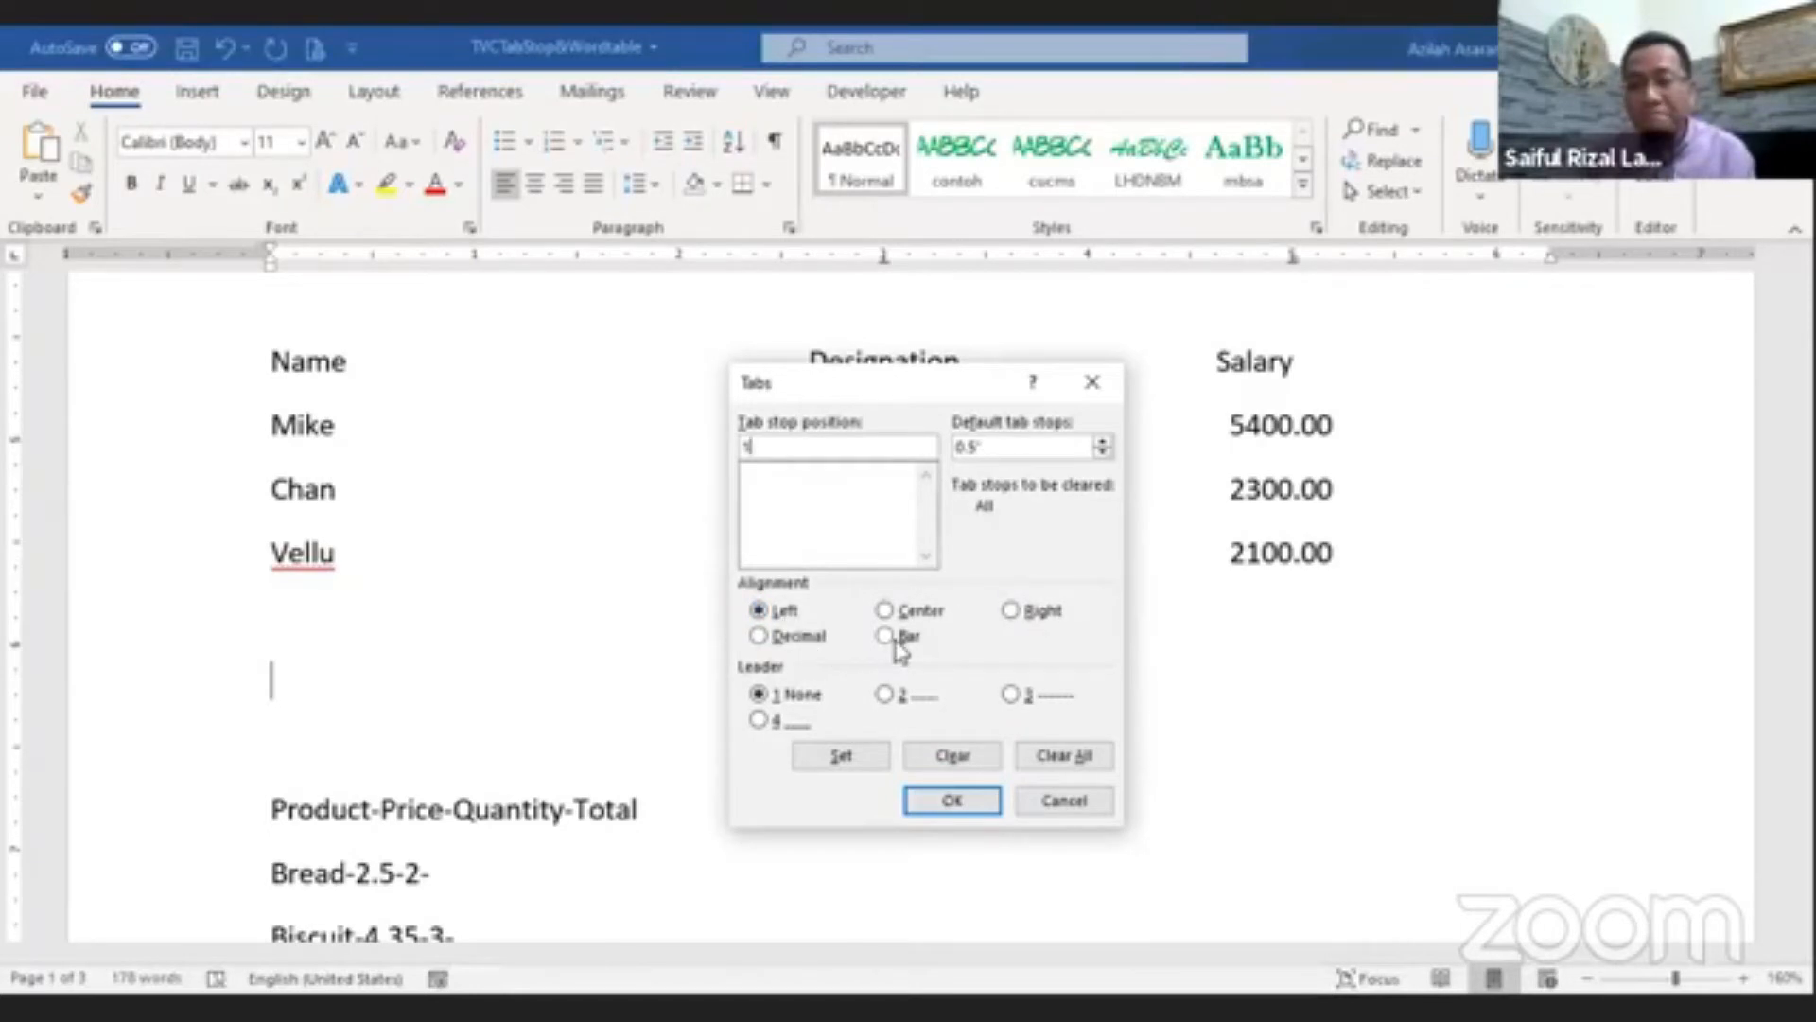
{"action": "left_click", "coordinate": [841, 757]}
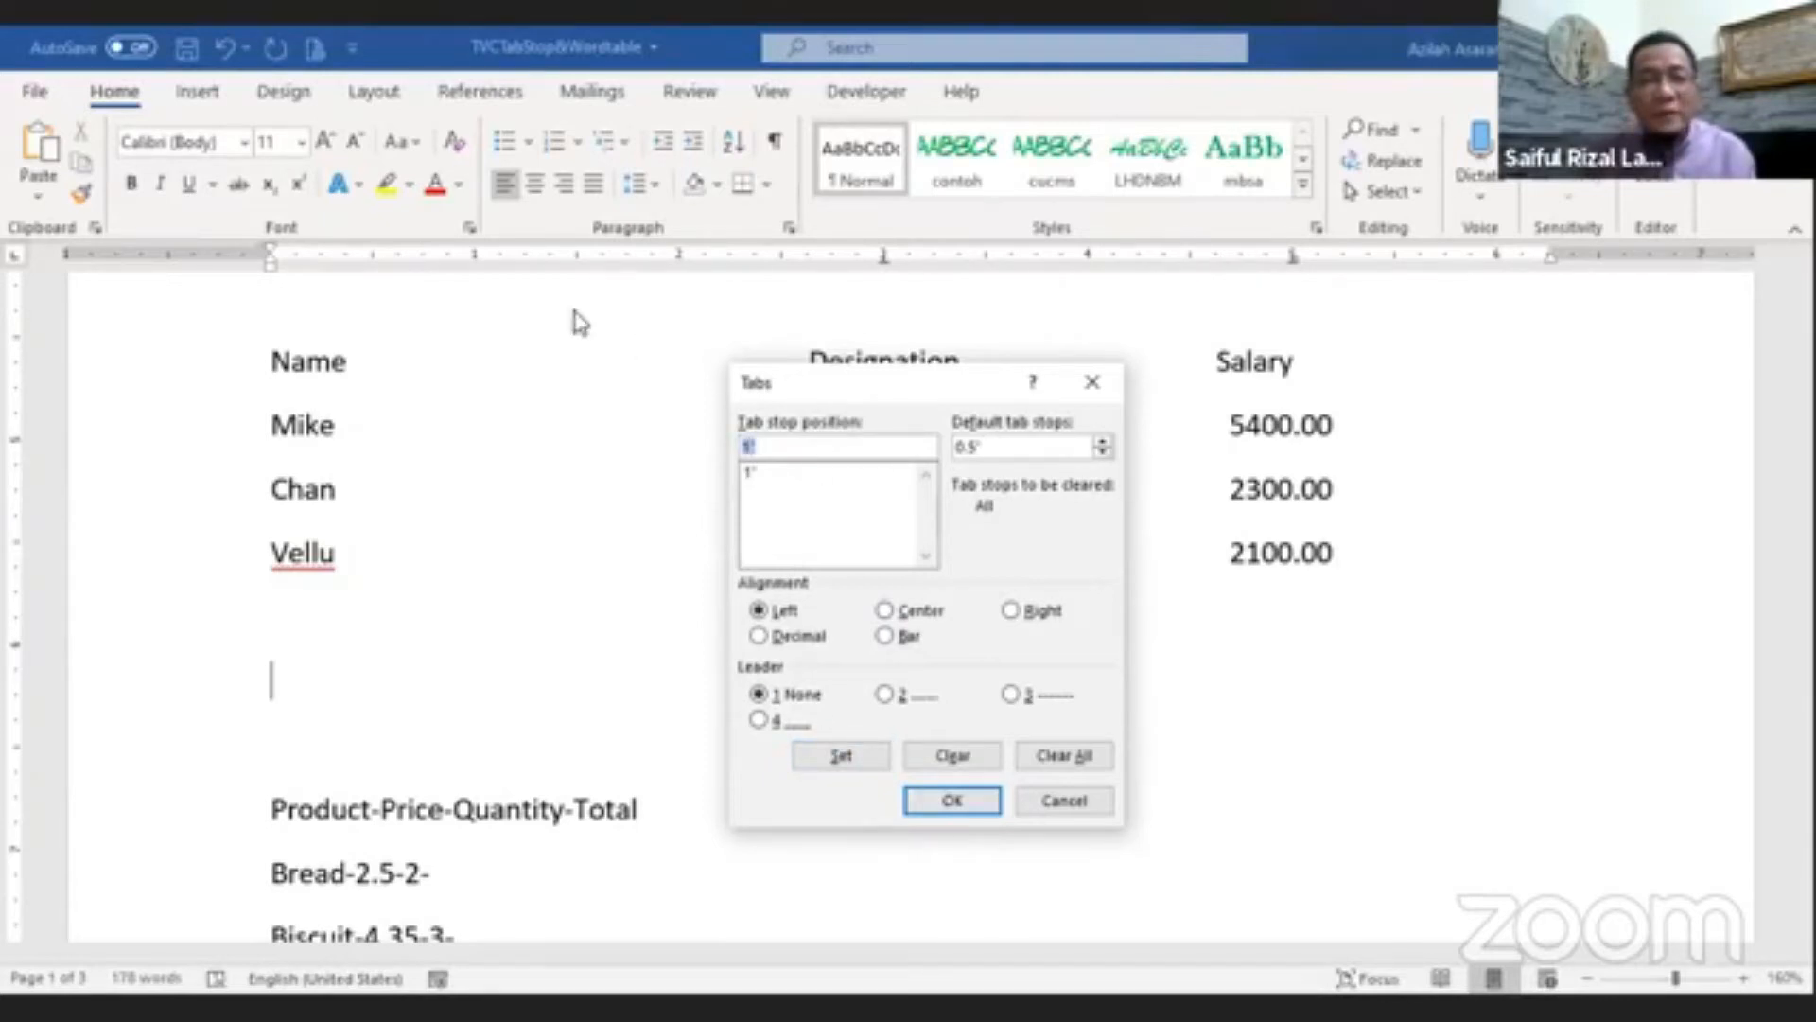
Step: Add a center-aligned tab stop at 3"
{"action": "left_click_drag", "start_coordinate": [845, 400], "coordinate": [828, 471]}
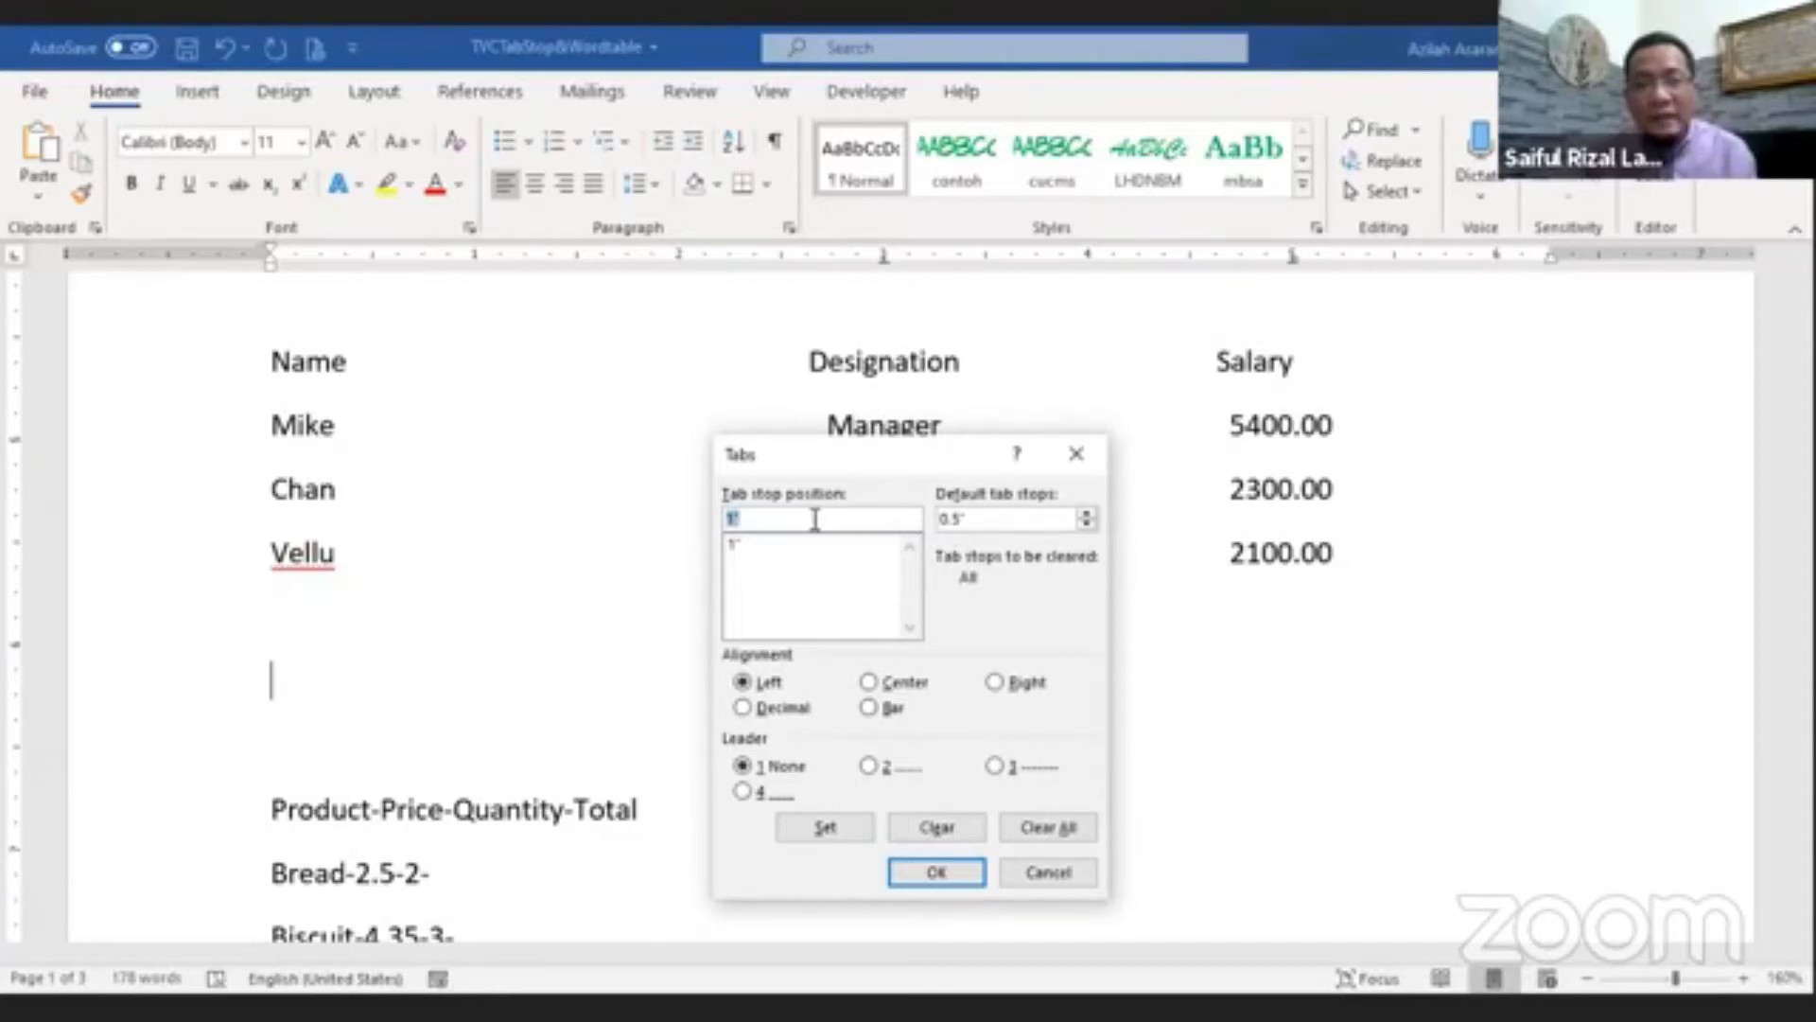
{"action": "type", "text": "3"}
{"action": "left_click", "coordinate": [903, 683]}
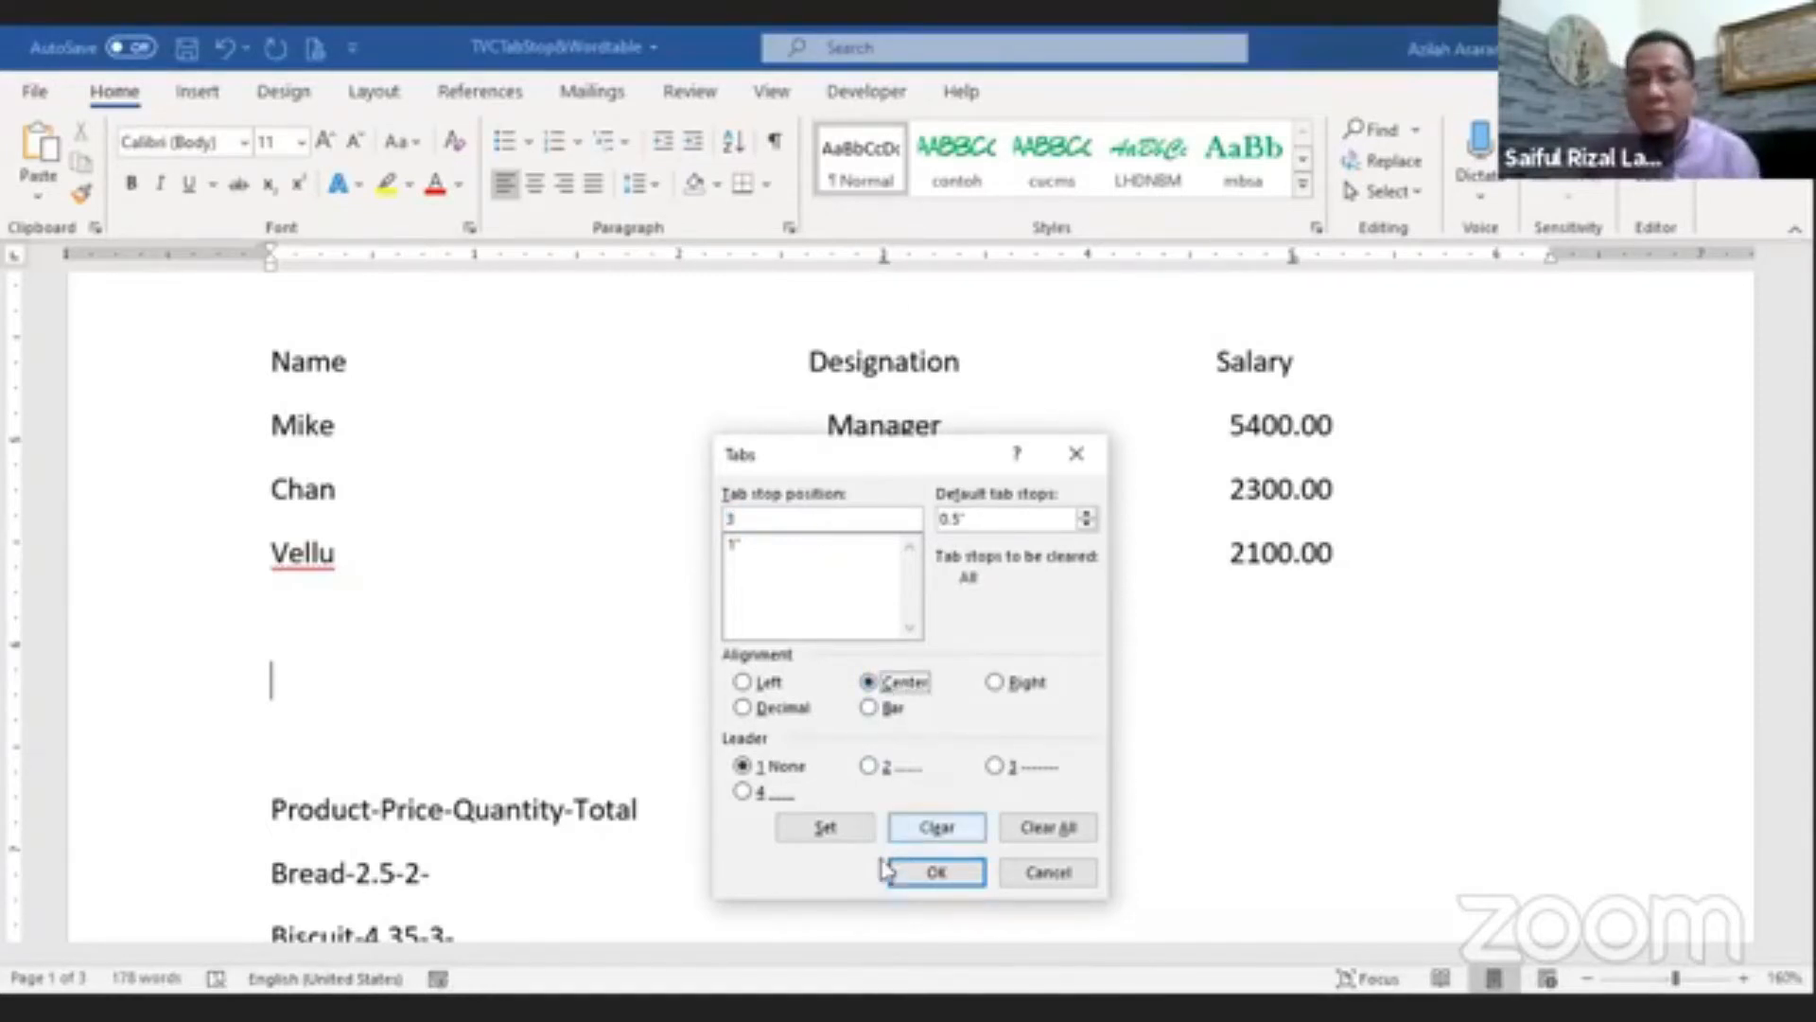
{"action": "left_click", "coordinate": [827, 829]}
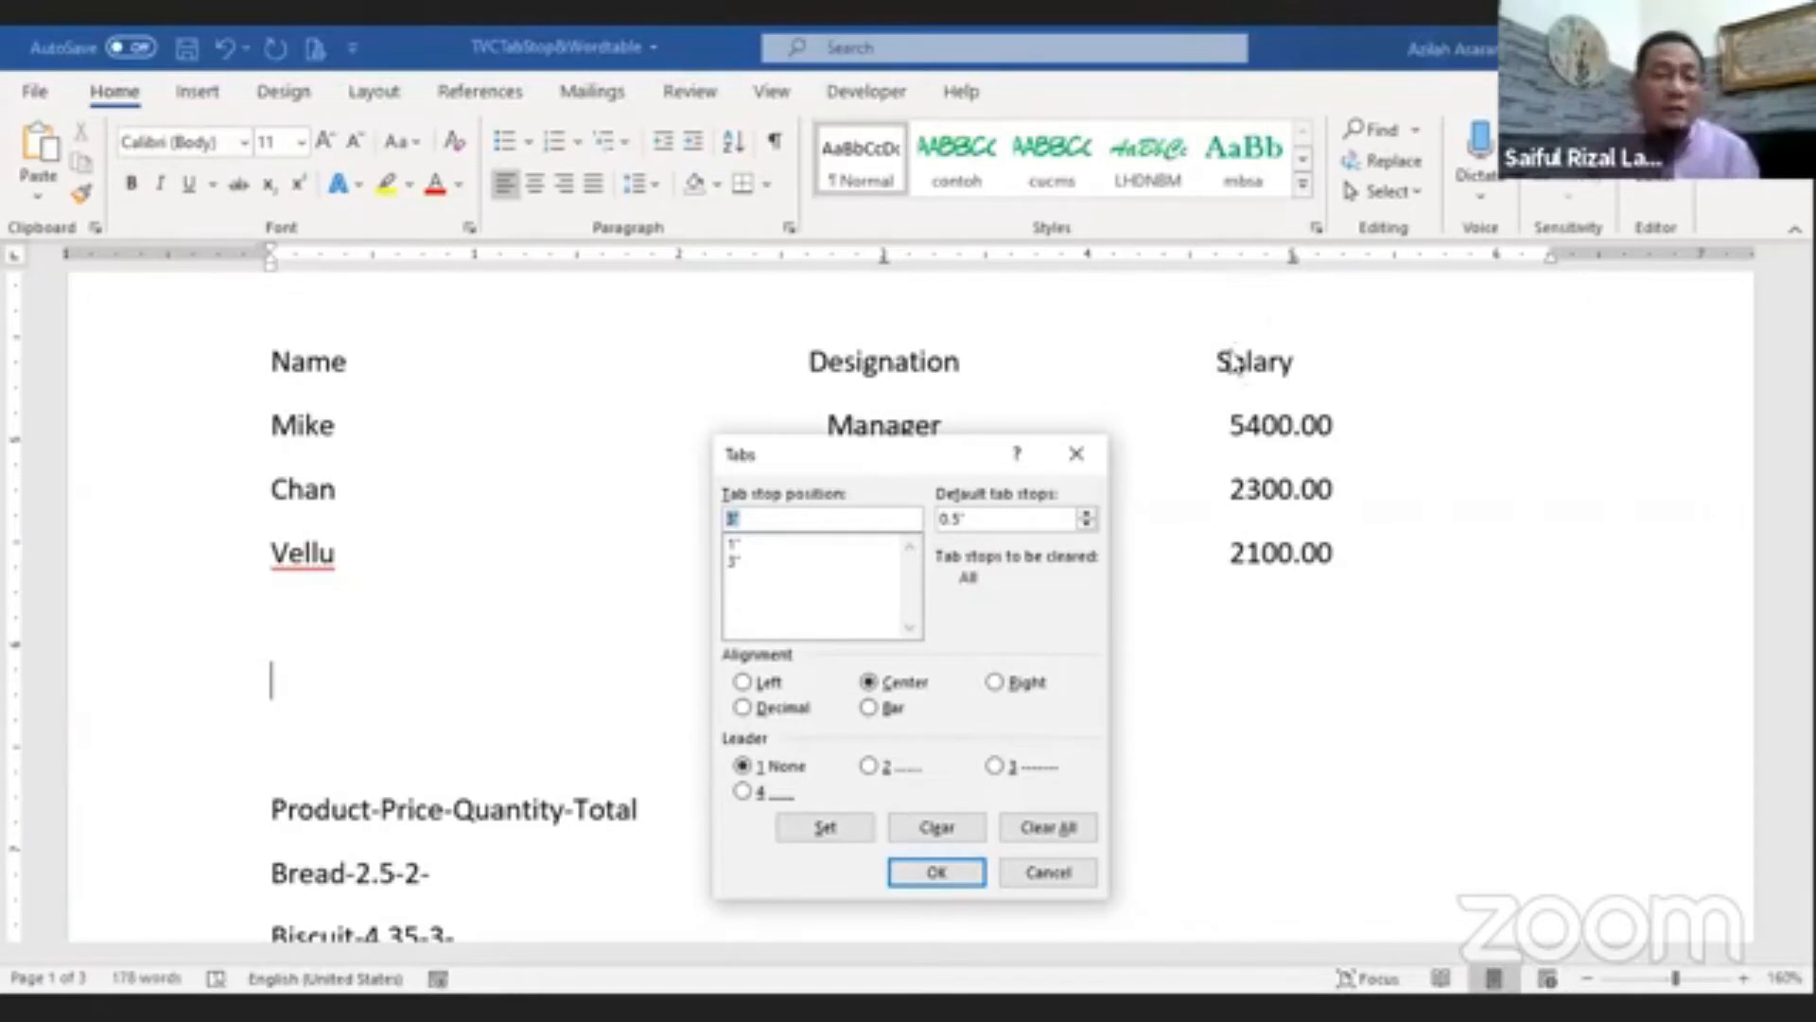
Step: Add a decimal-aligned tab stop at 5.5" and close the Tabs dialog
{"action": "type", "text": "5.5"}
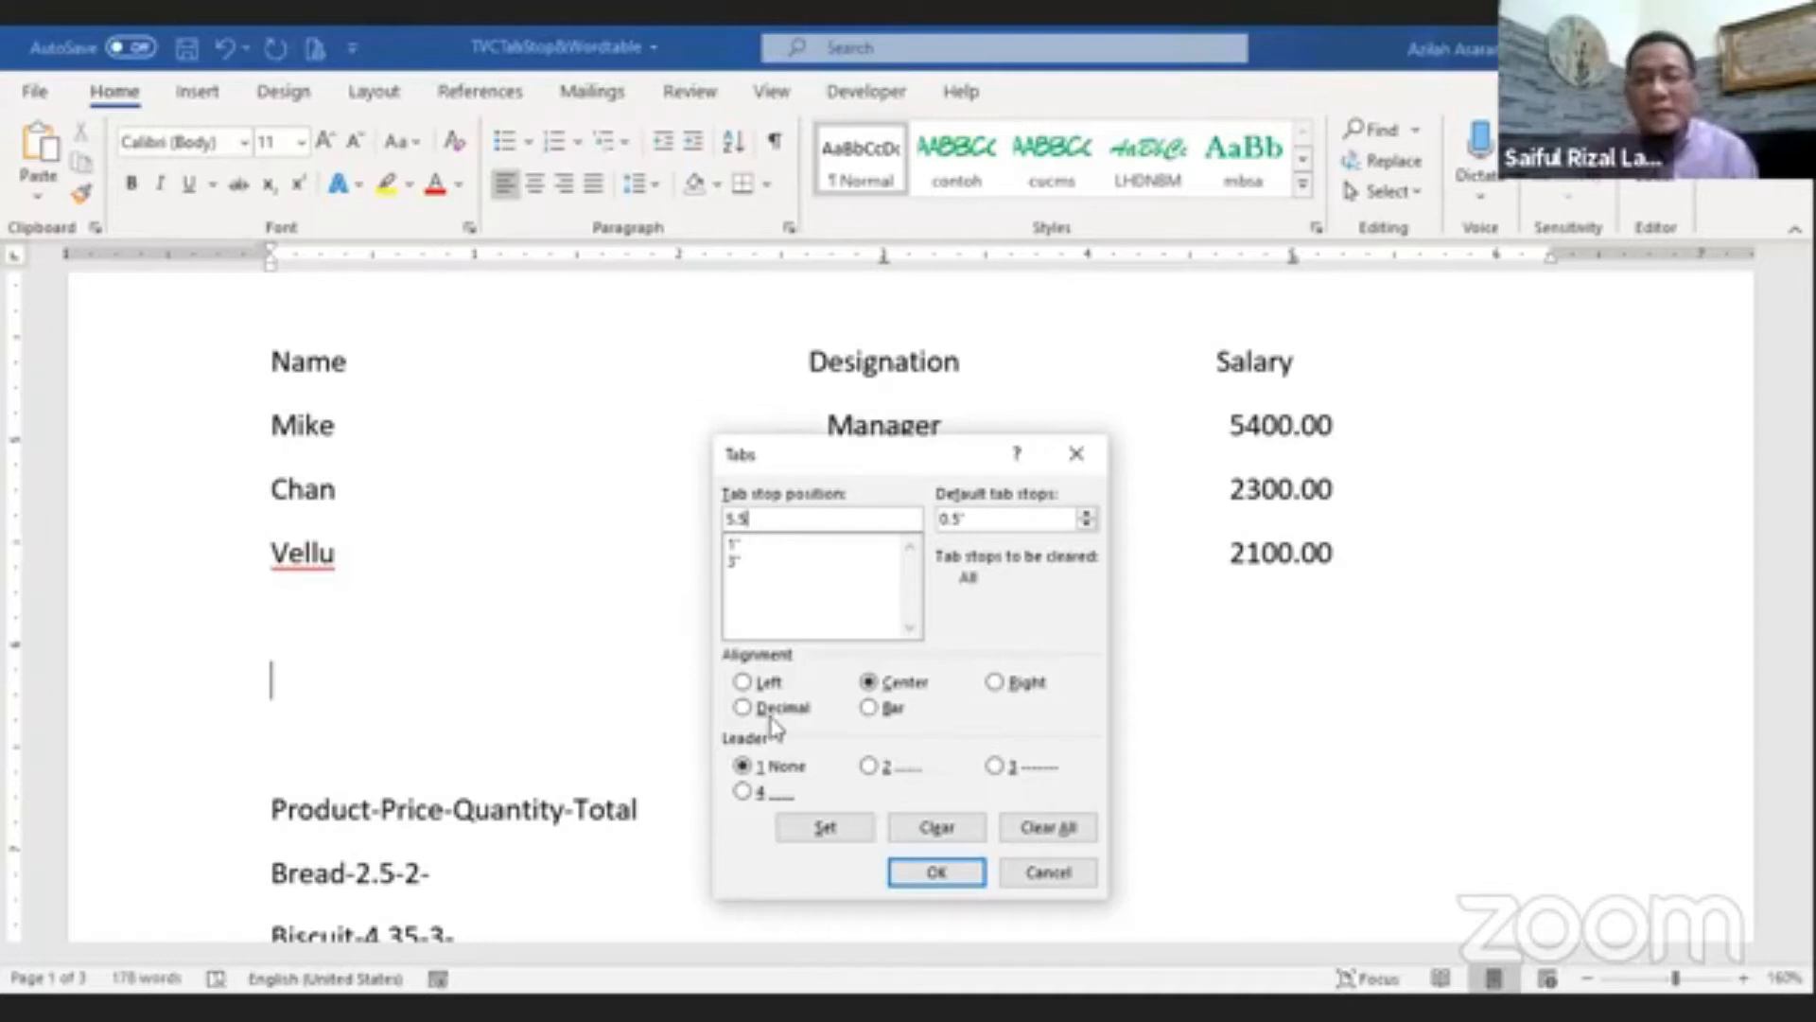
{"action": "left_click", "coordinate": [772, 716]}
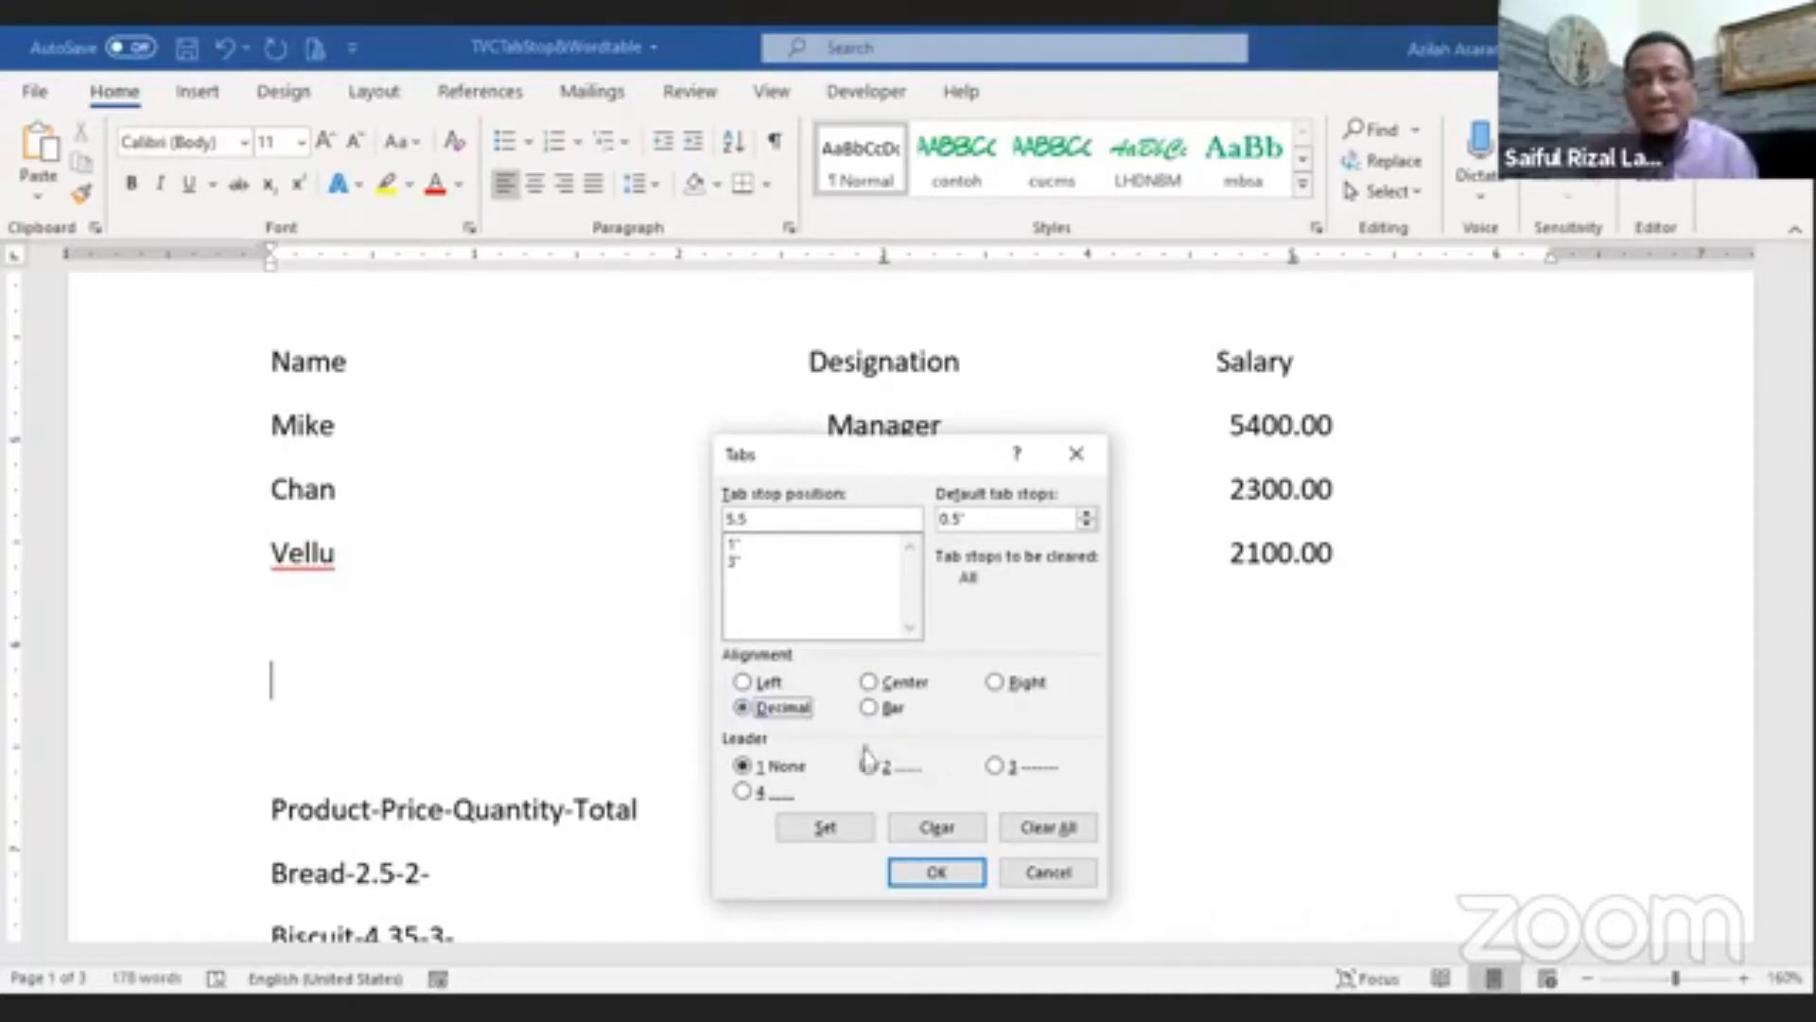
{"action": "left_click", "coordinate": [825, 834]}
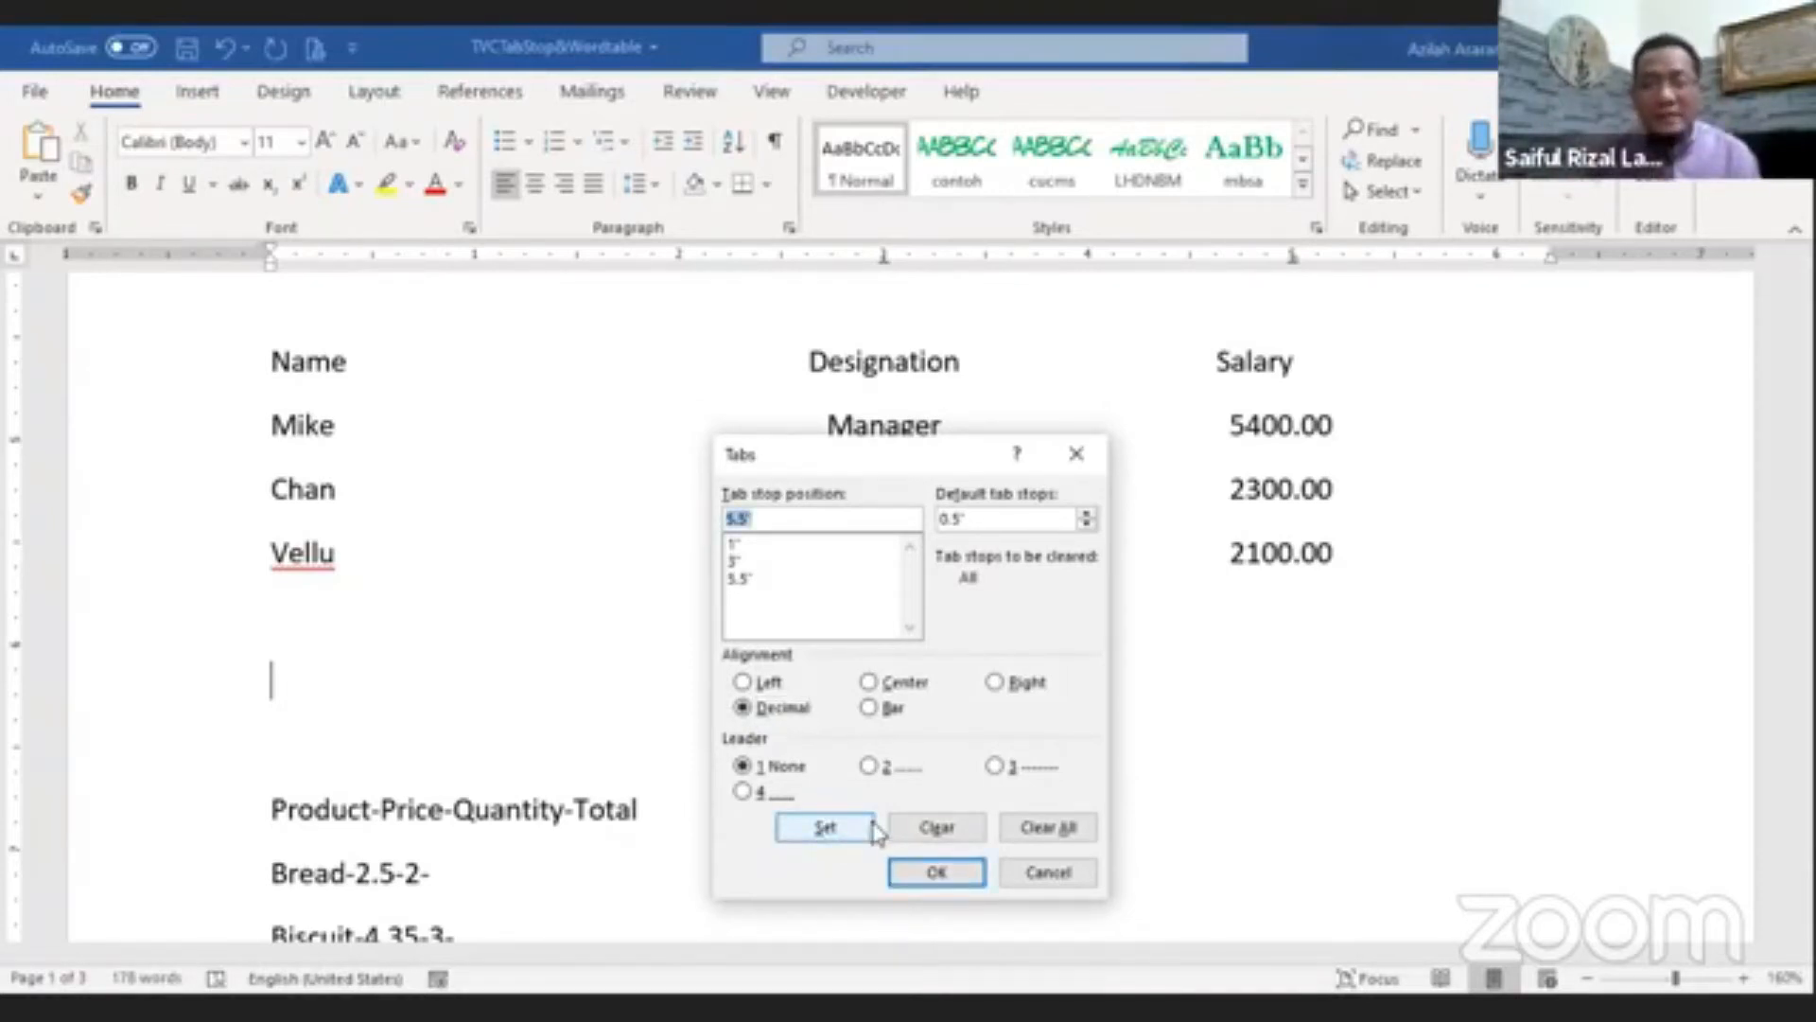
{"action": "left_click", "coordinate": [939, 872]}
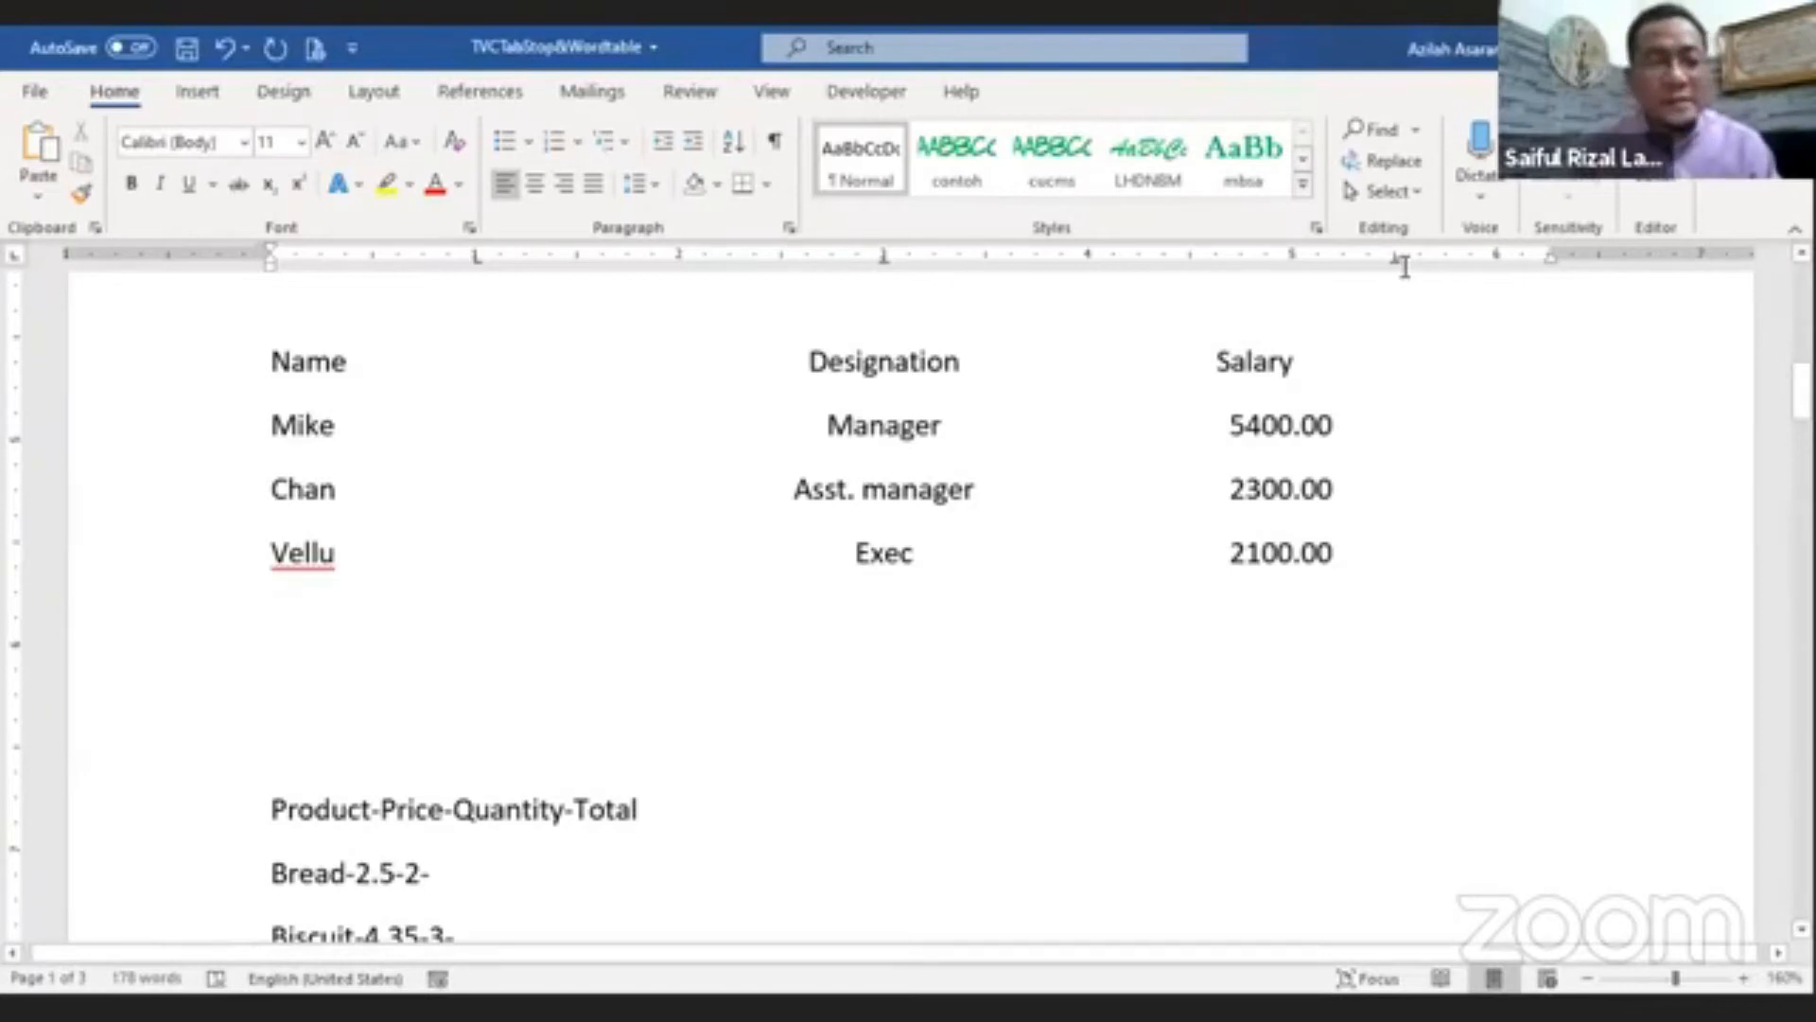
Step: Type the header row Name, Designation and Salary at the new tab stops and start a new line
{"action": "key", "text": "Tab"}
{"action": "type", "text": "N"}
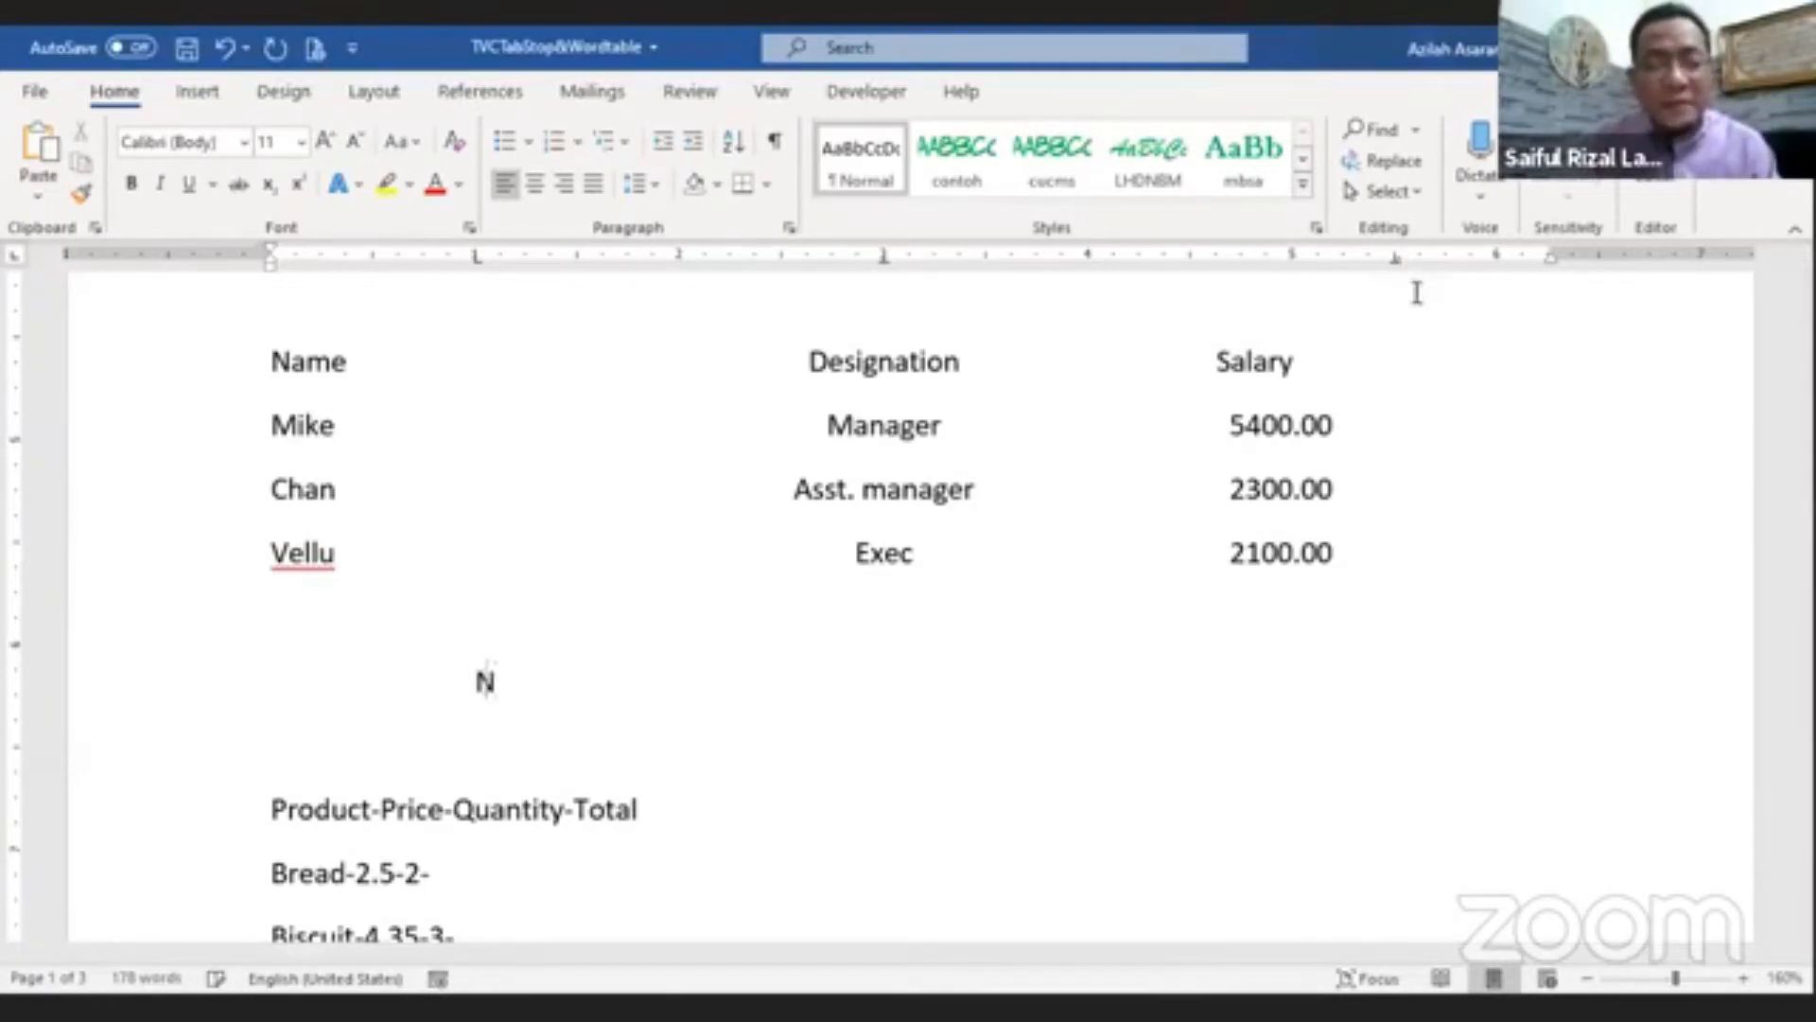
{"action": "type", "text": "ame"}
{"action": "key", "text": "Tab"}
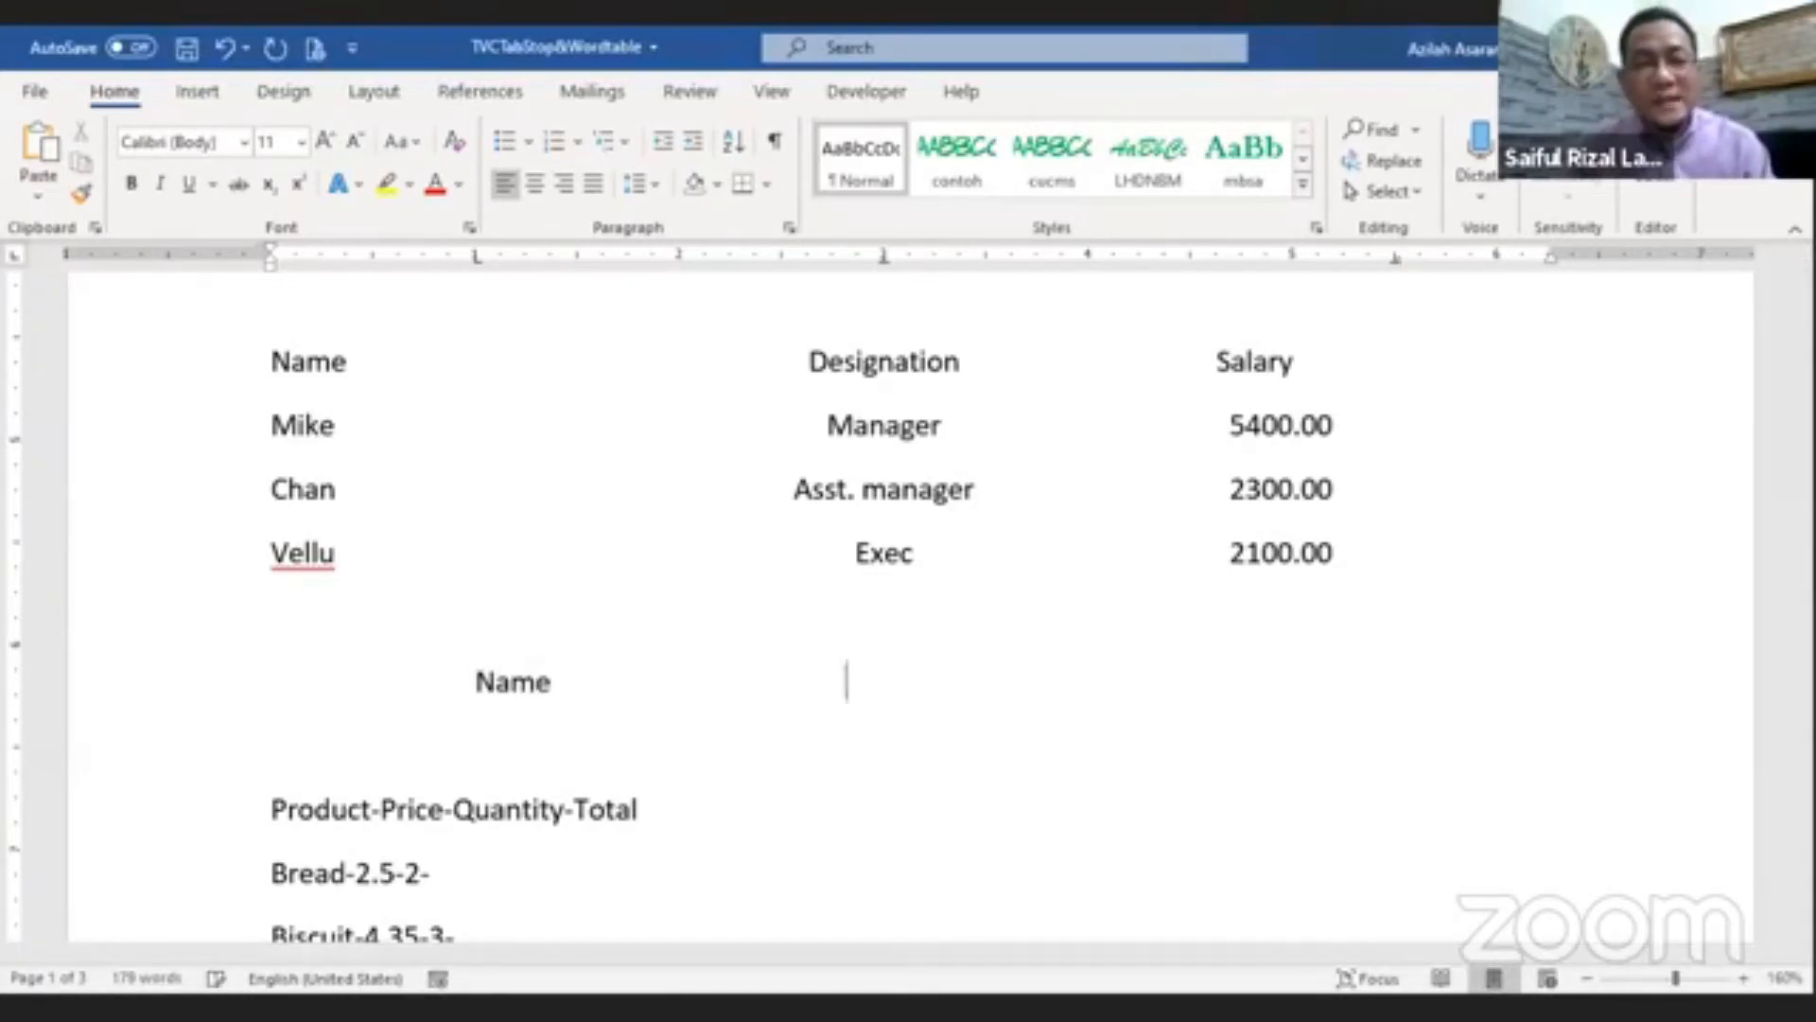
{"action": "type", "text": "De"}
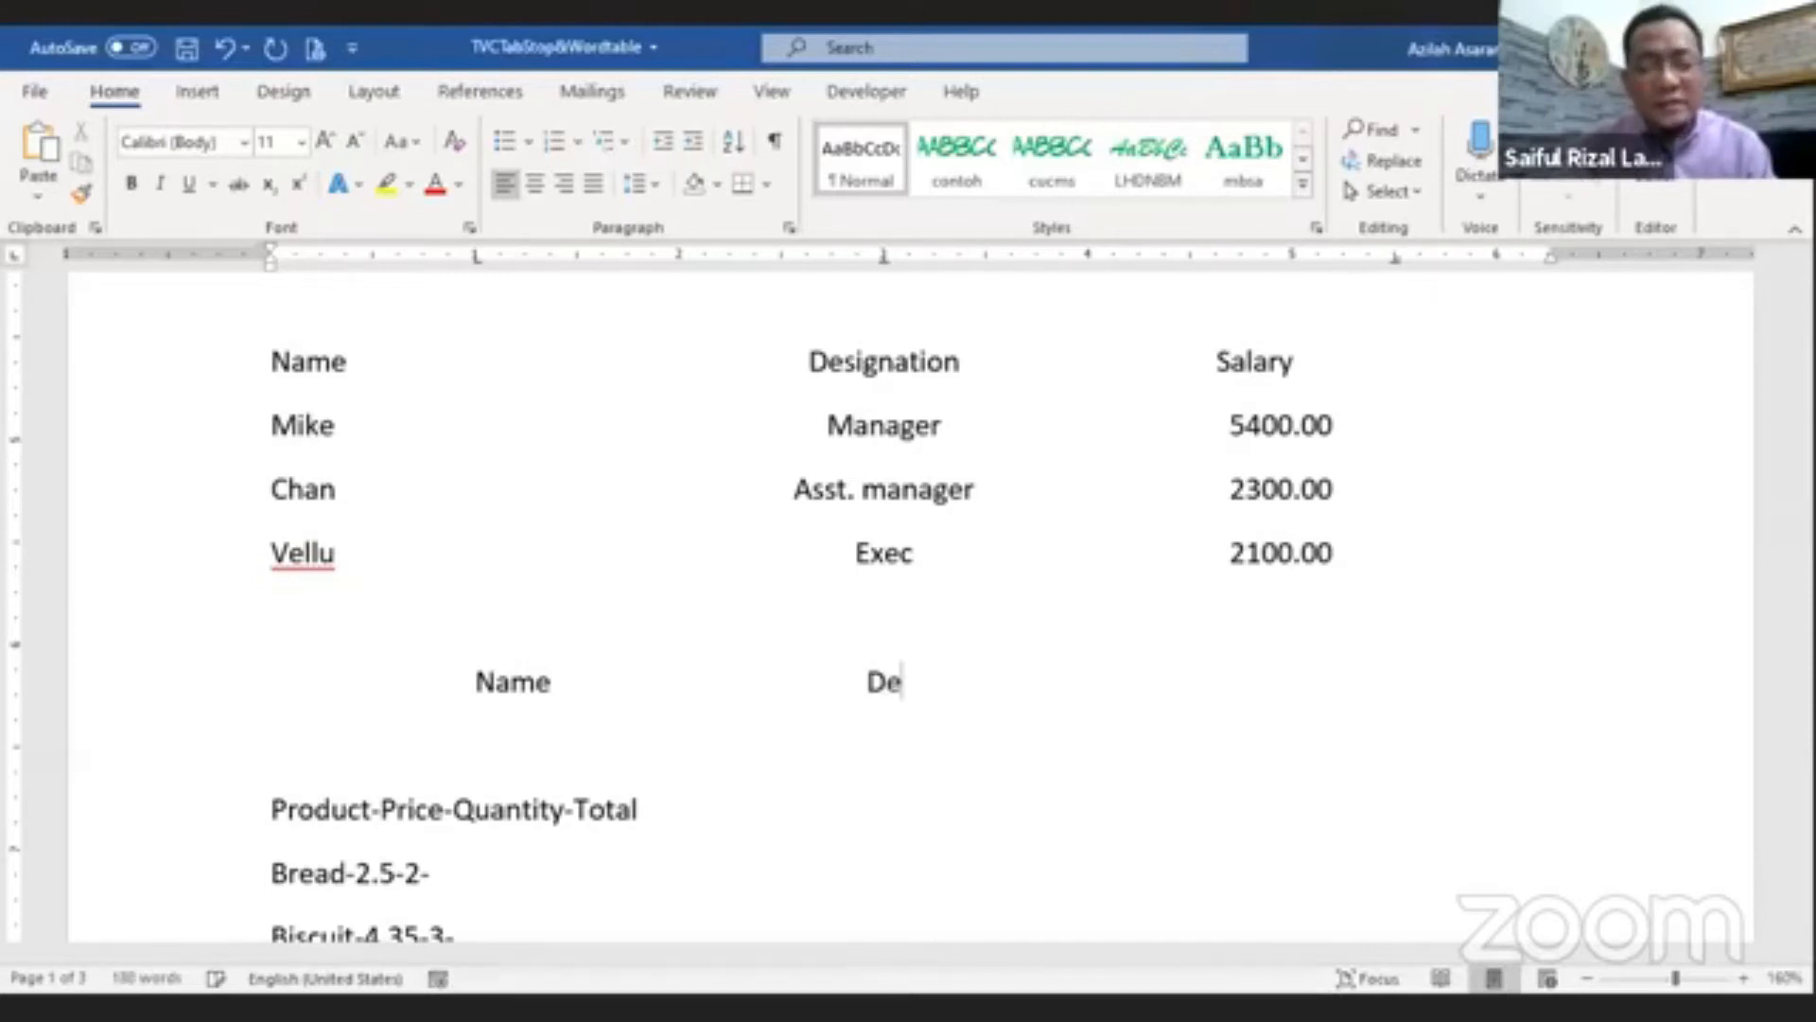
{"action": "type", "text": "signation"}
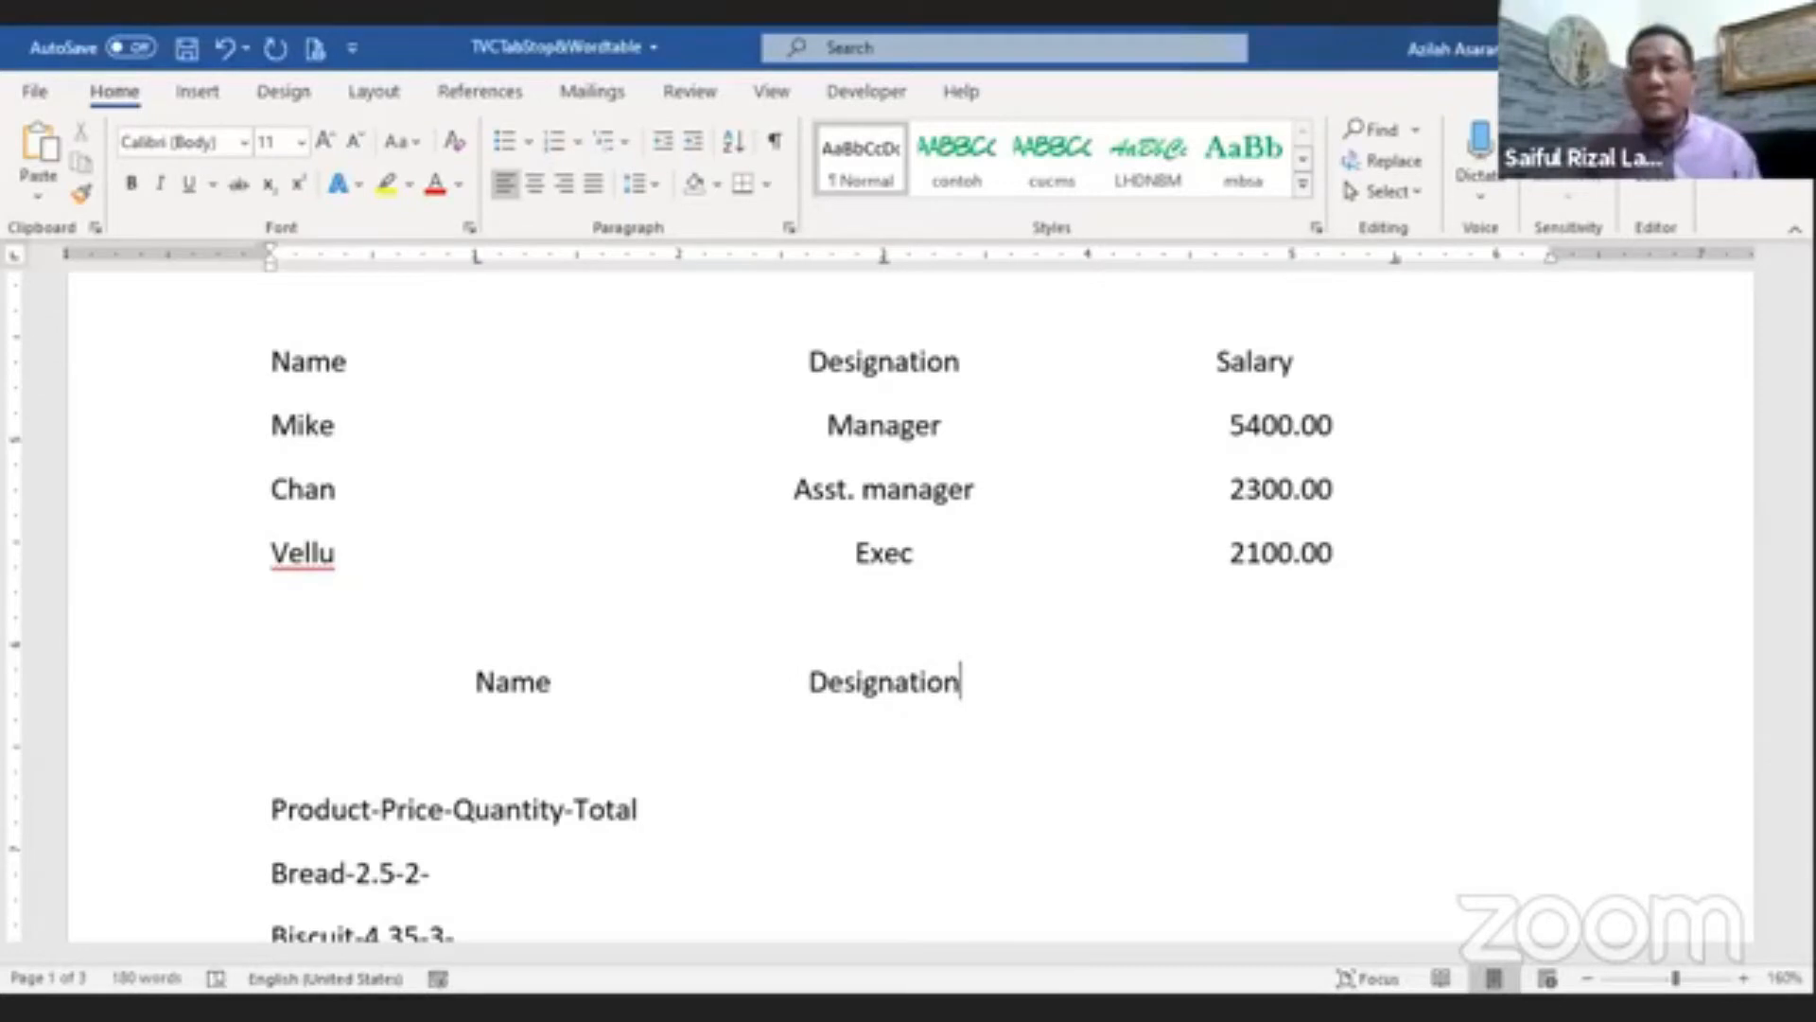
{"action": "key", "text": "Tab"}
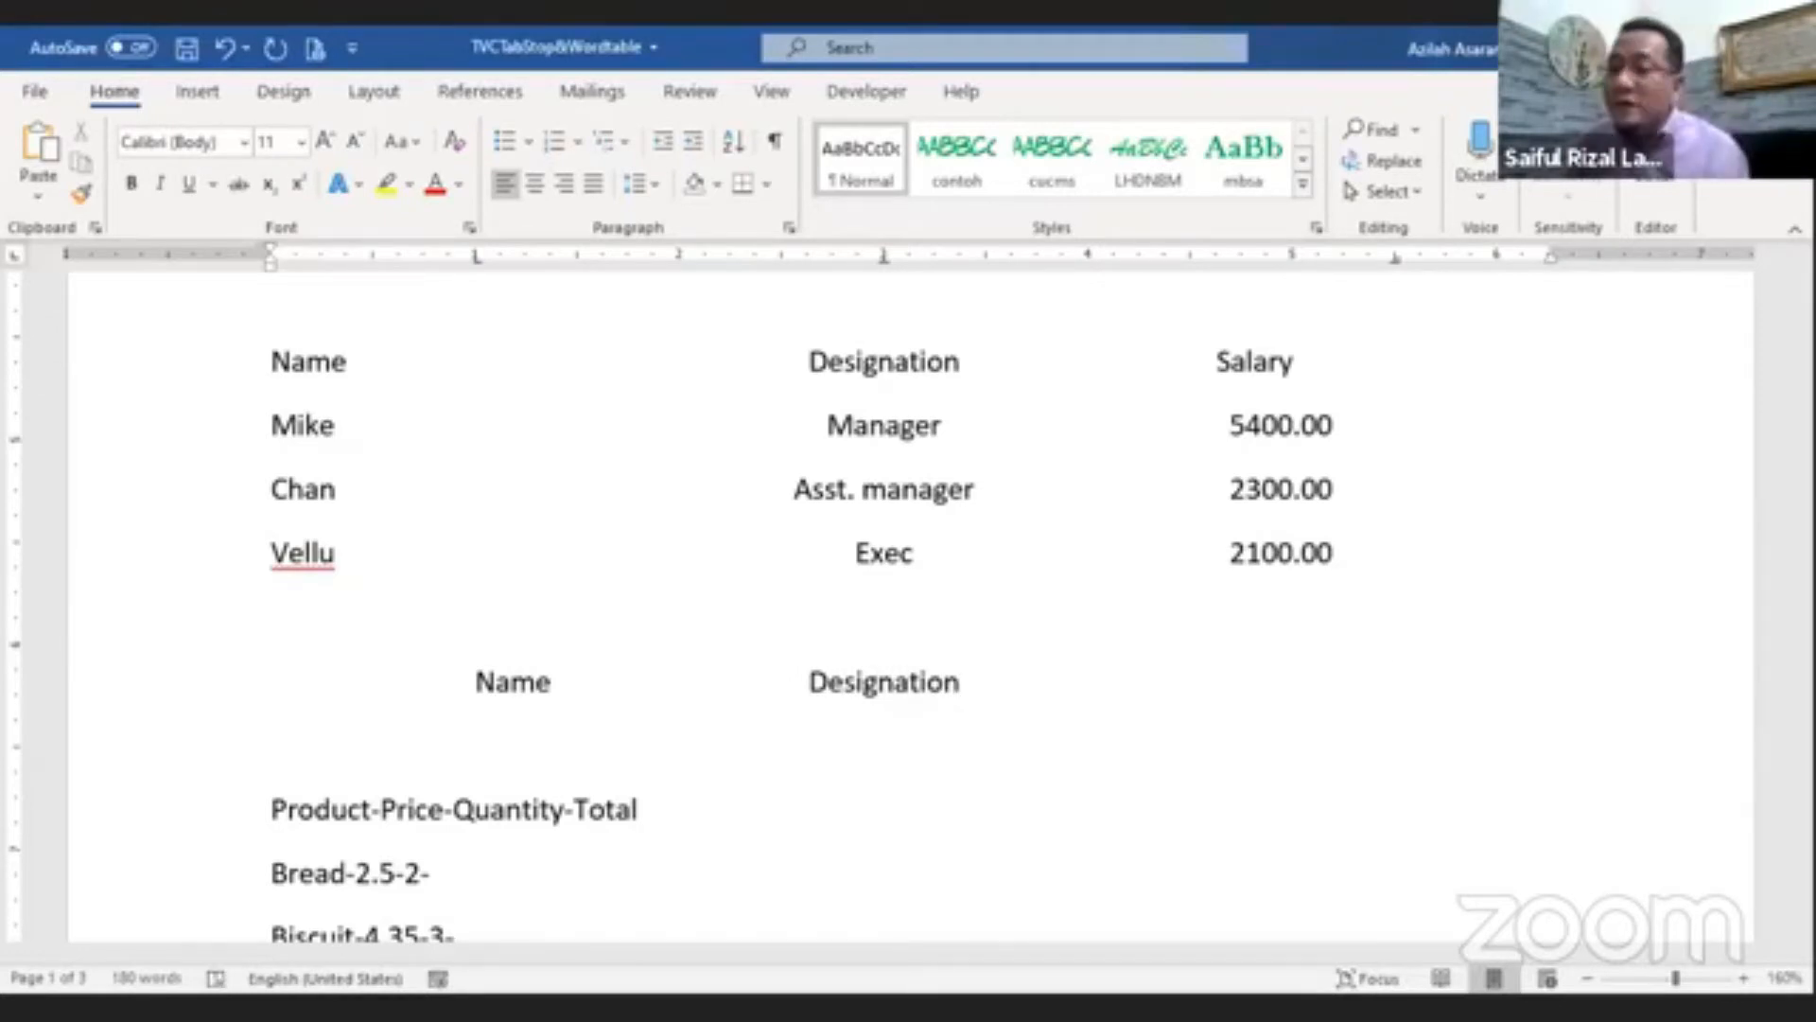
{"action": "type", "text": "Salary"}
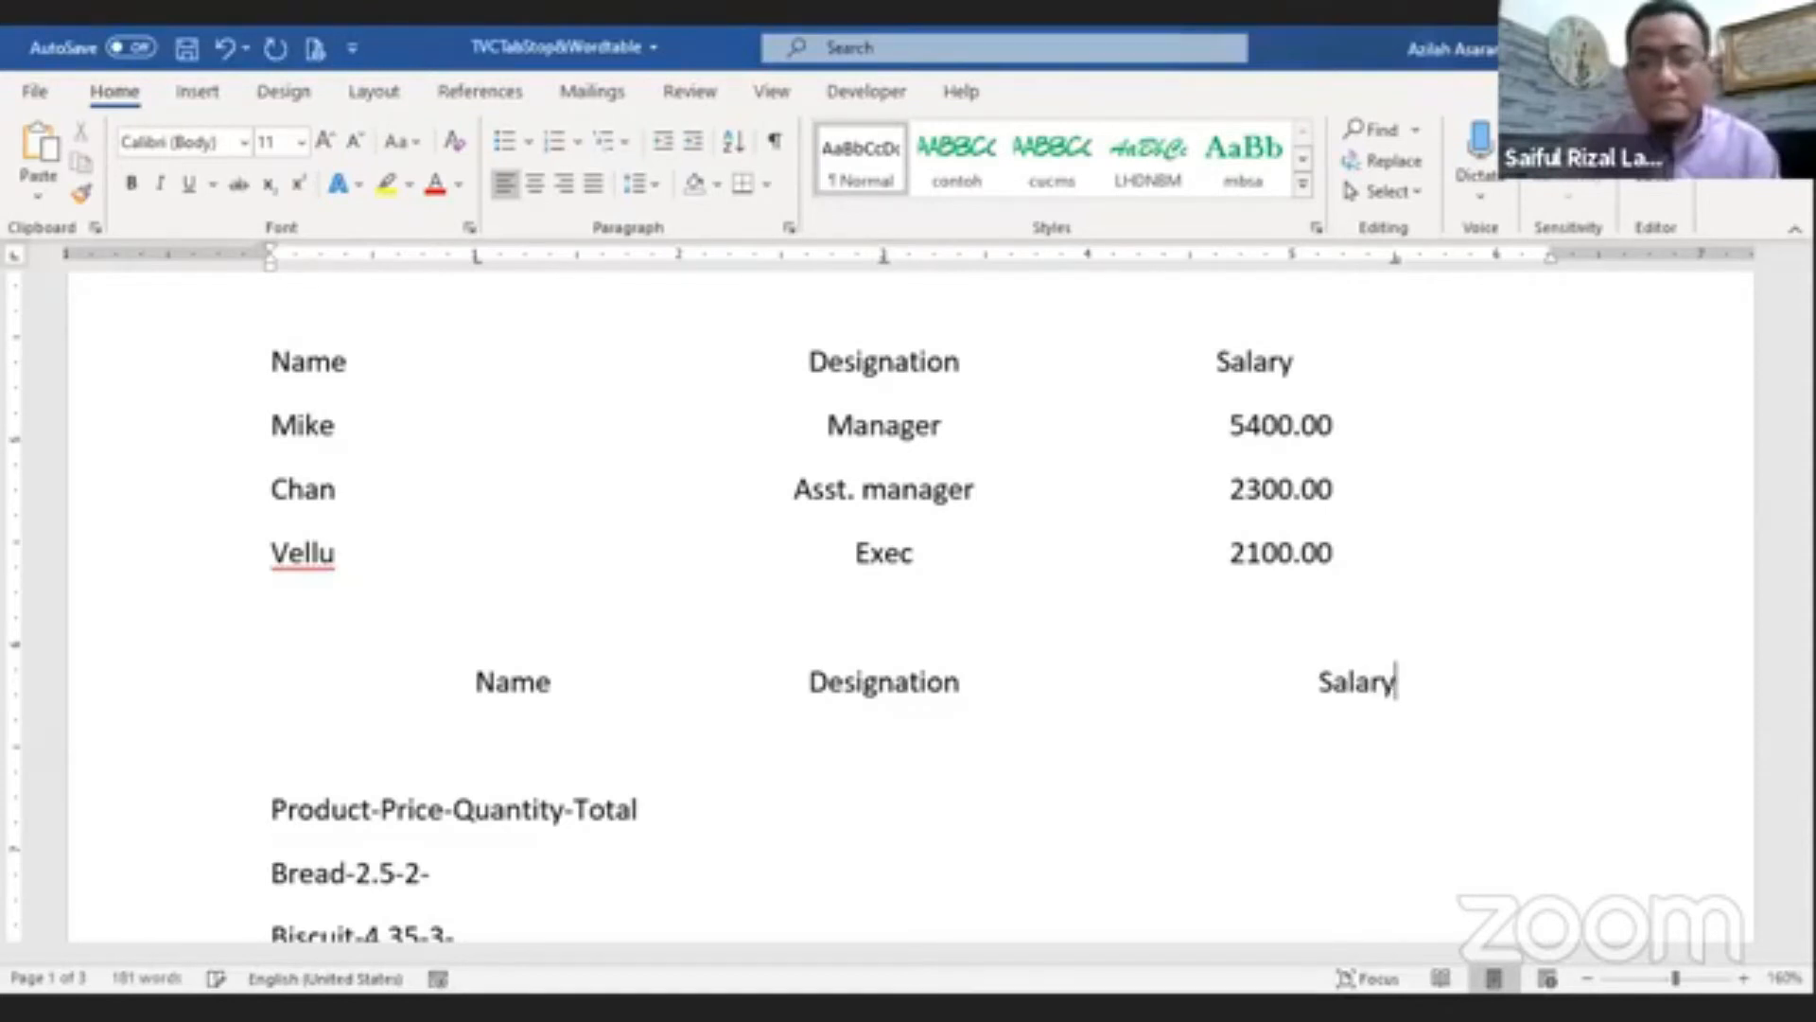
{"action": "key", "text": "Return"}
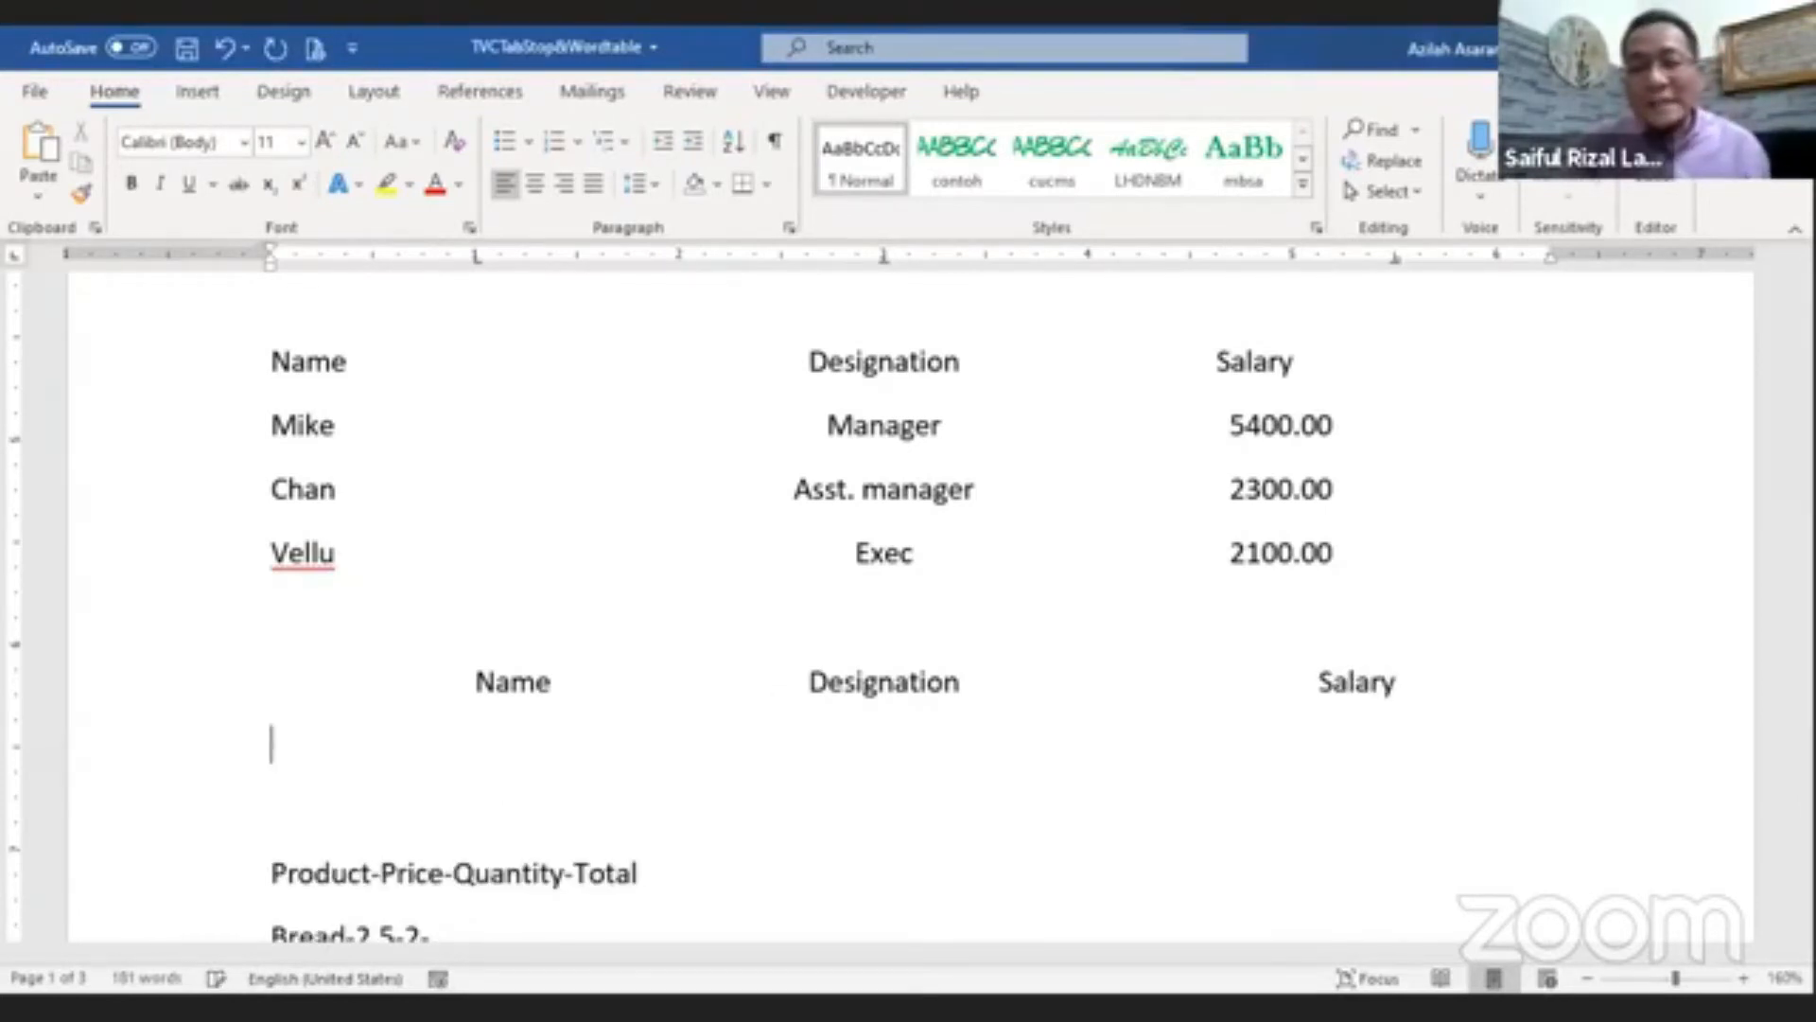
Step: Type Mike and Manager at the first two tab stops of the next row and tab to the salary column
{"action": "key", "text": "Tab"}
{"action": "type", "text": "Mike"}
{"action": "key", "text": "Tab"}
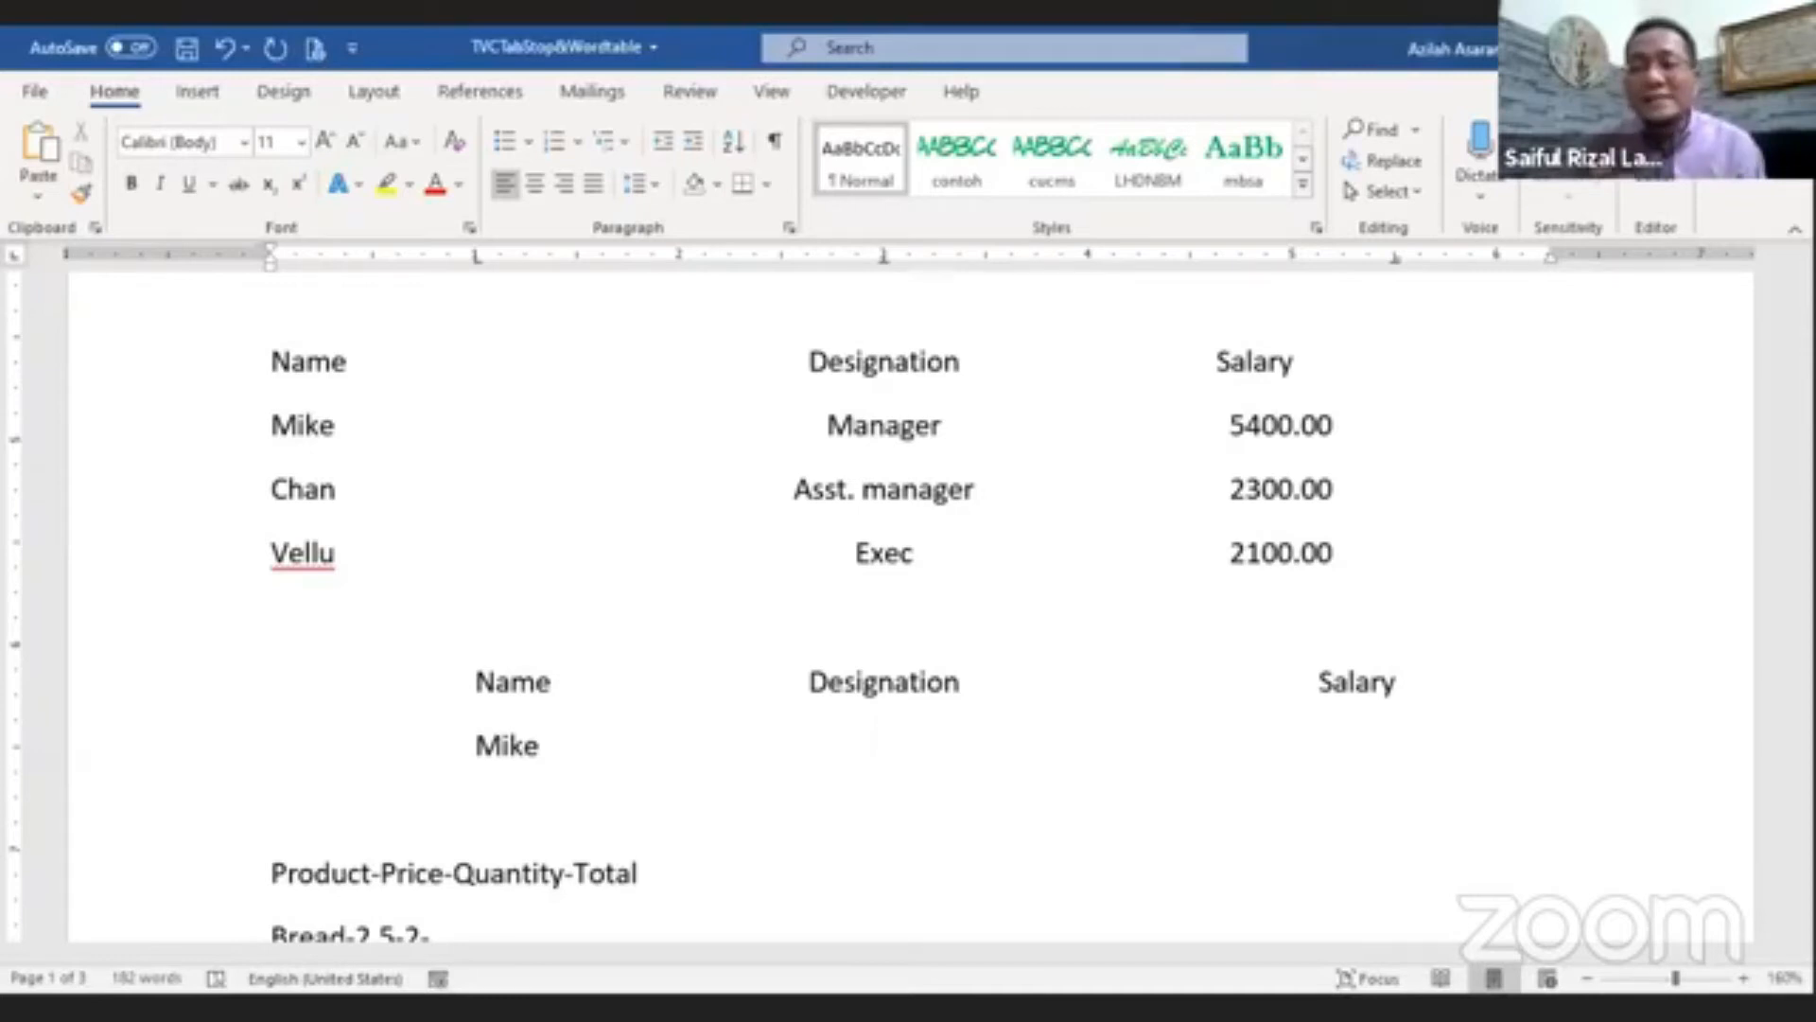
{"action": "type", "text": "Ma"}
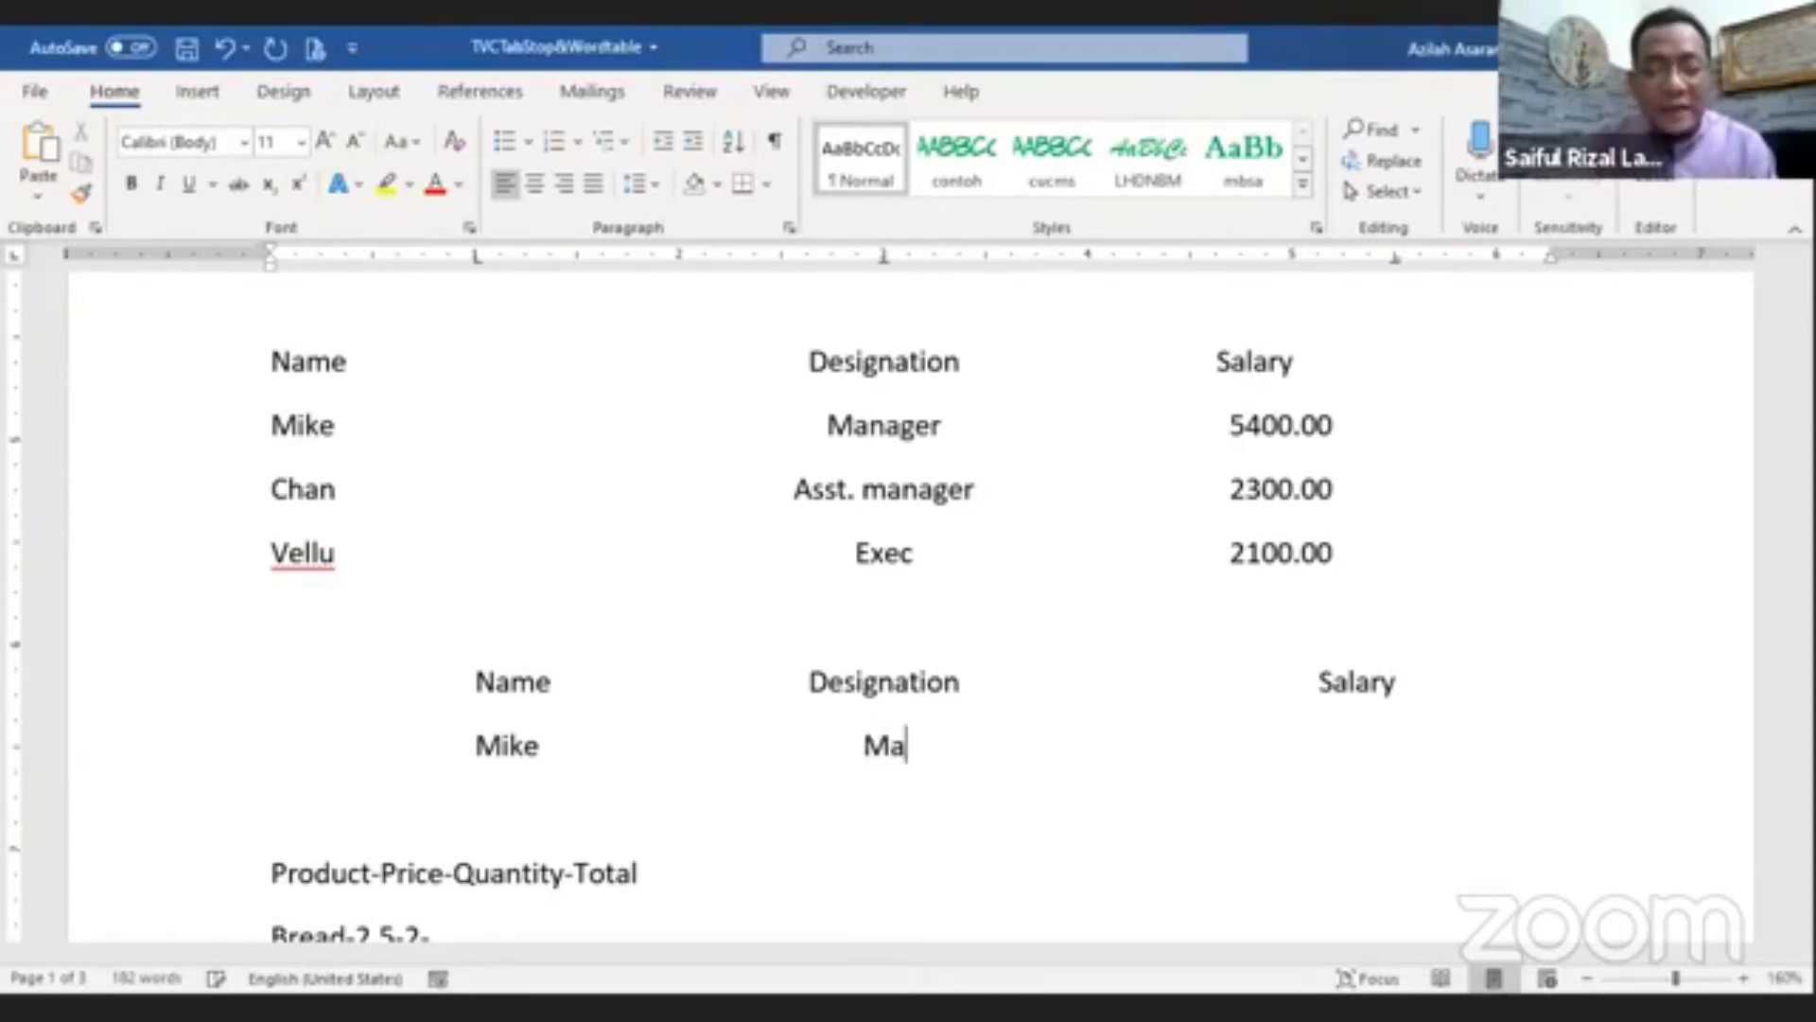
{"action": "type", "text": "nager"}
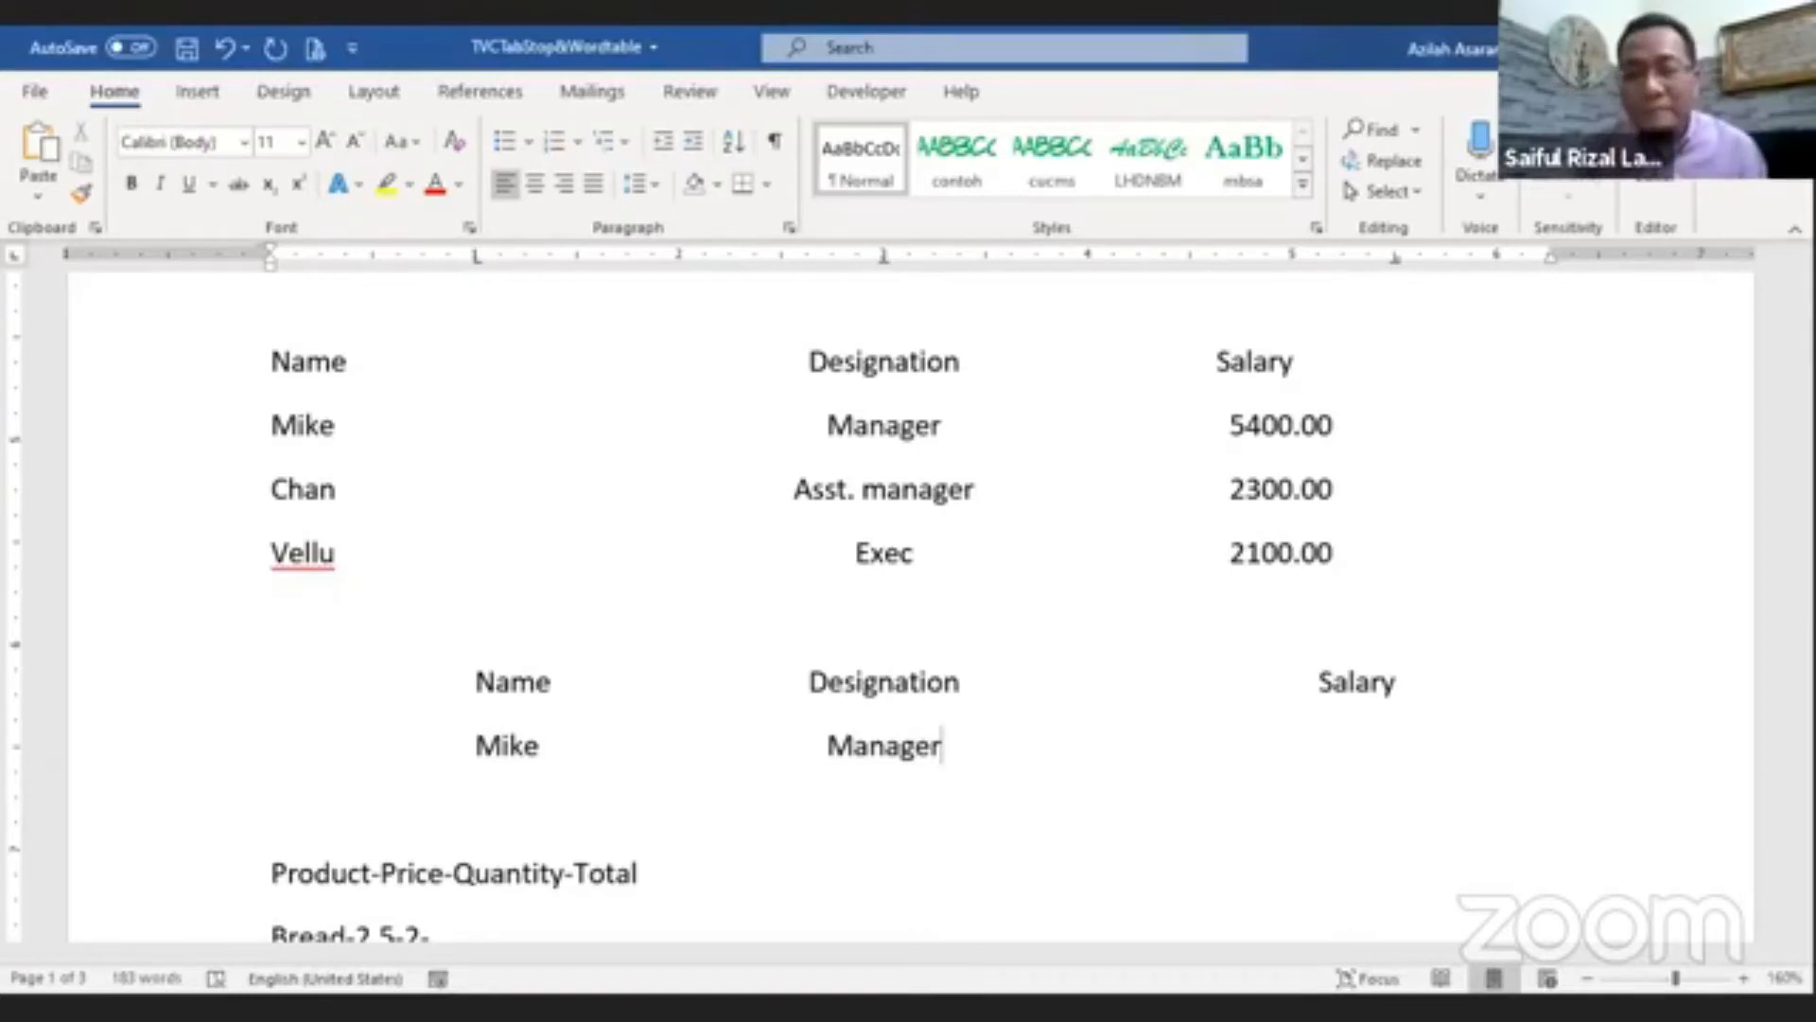
{"action": "key", "text": "Tab"}
Step: Test decimal alignment in the Salary column by entering trial values like 5400.0000 and 5444.677
{"action": "type", "text": "5400"}
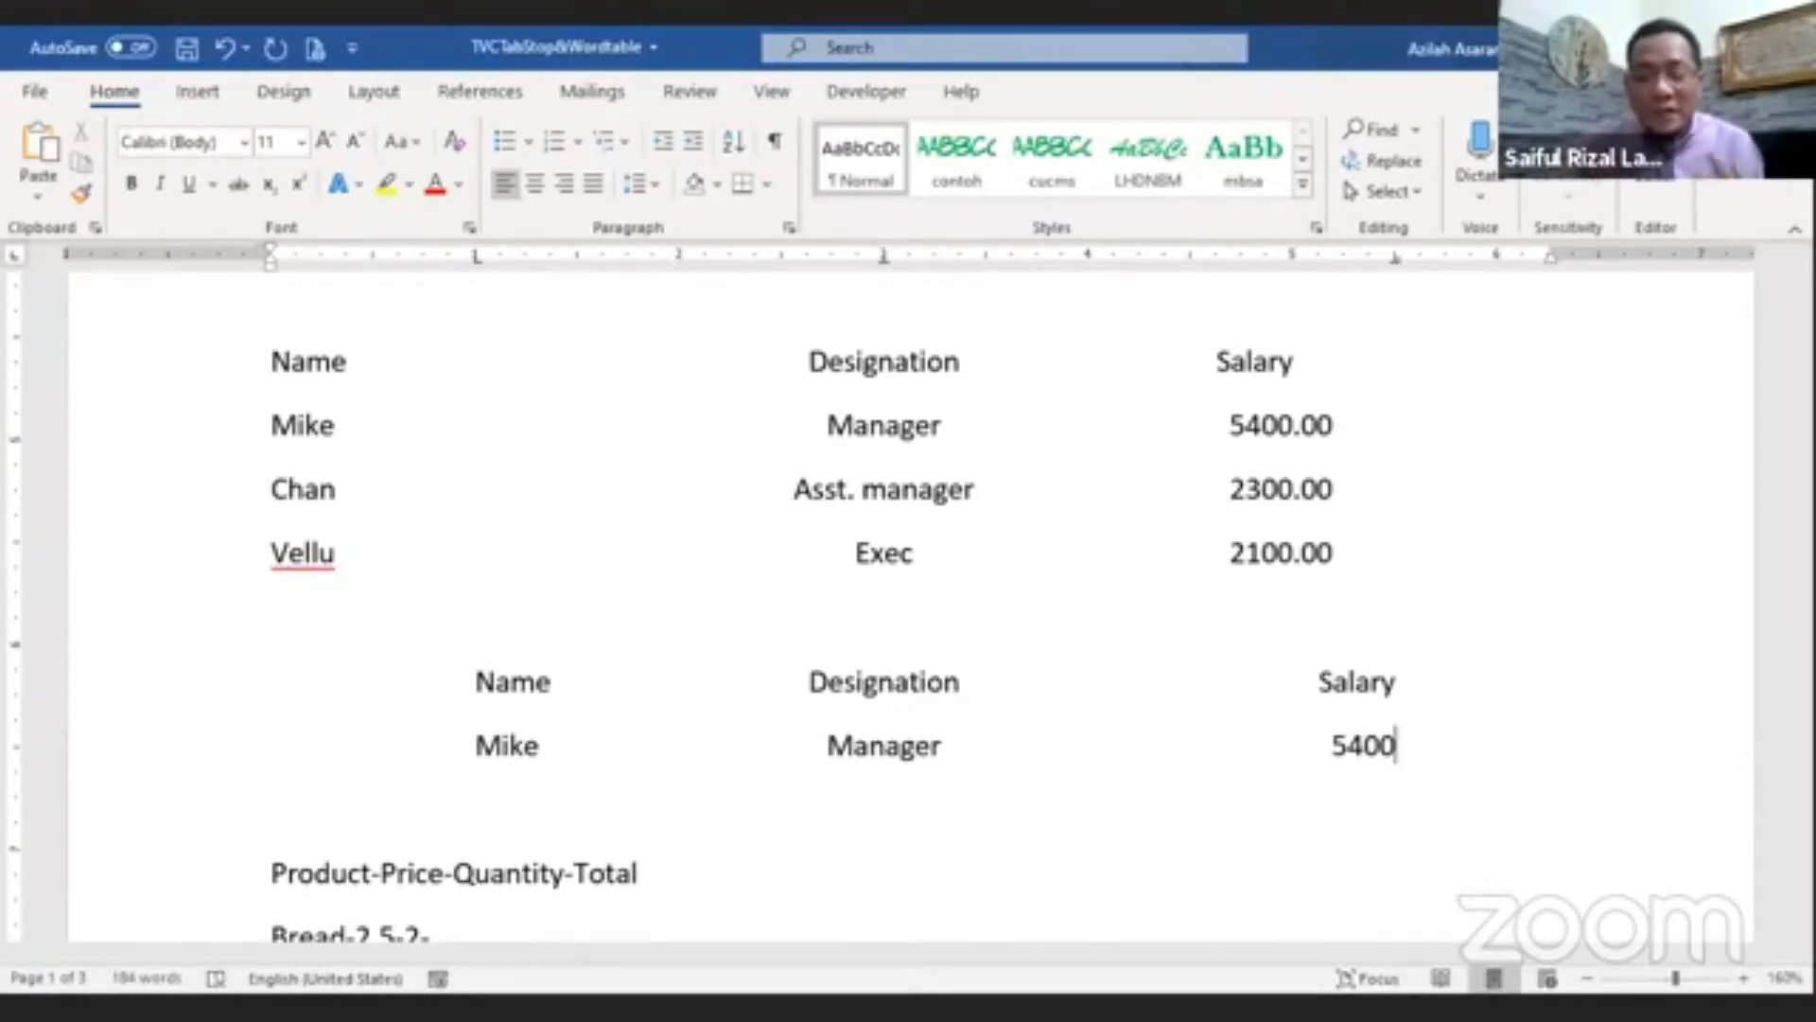
{"action": "type", "text": "."}
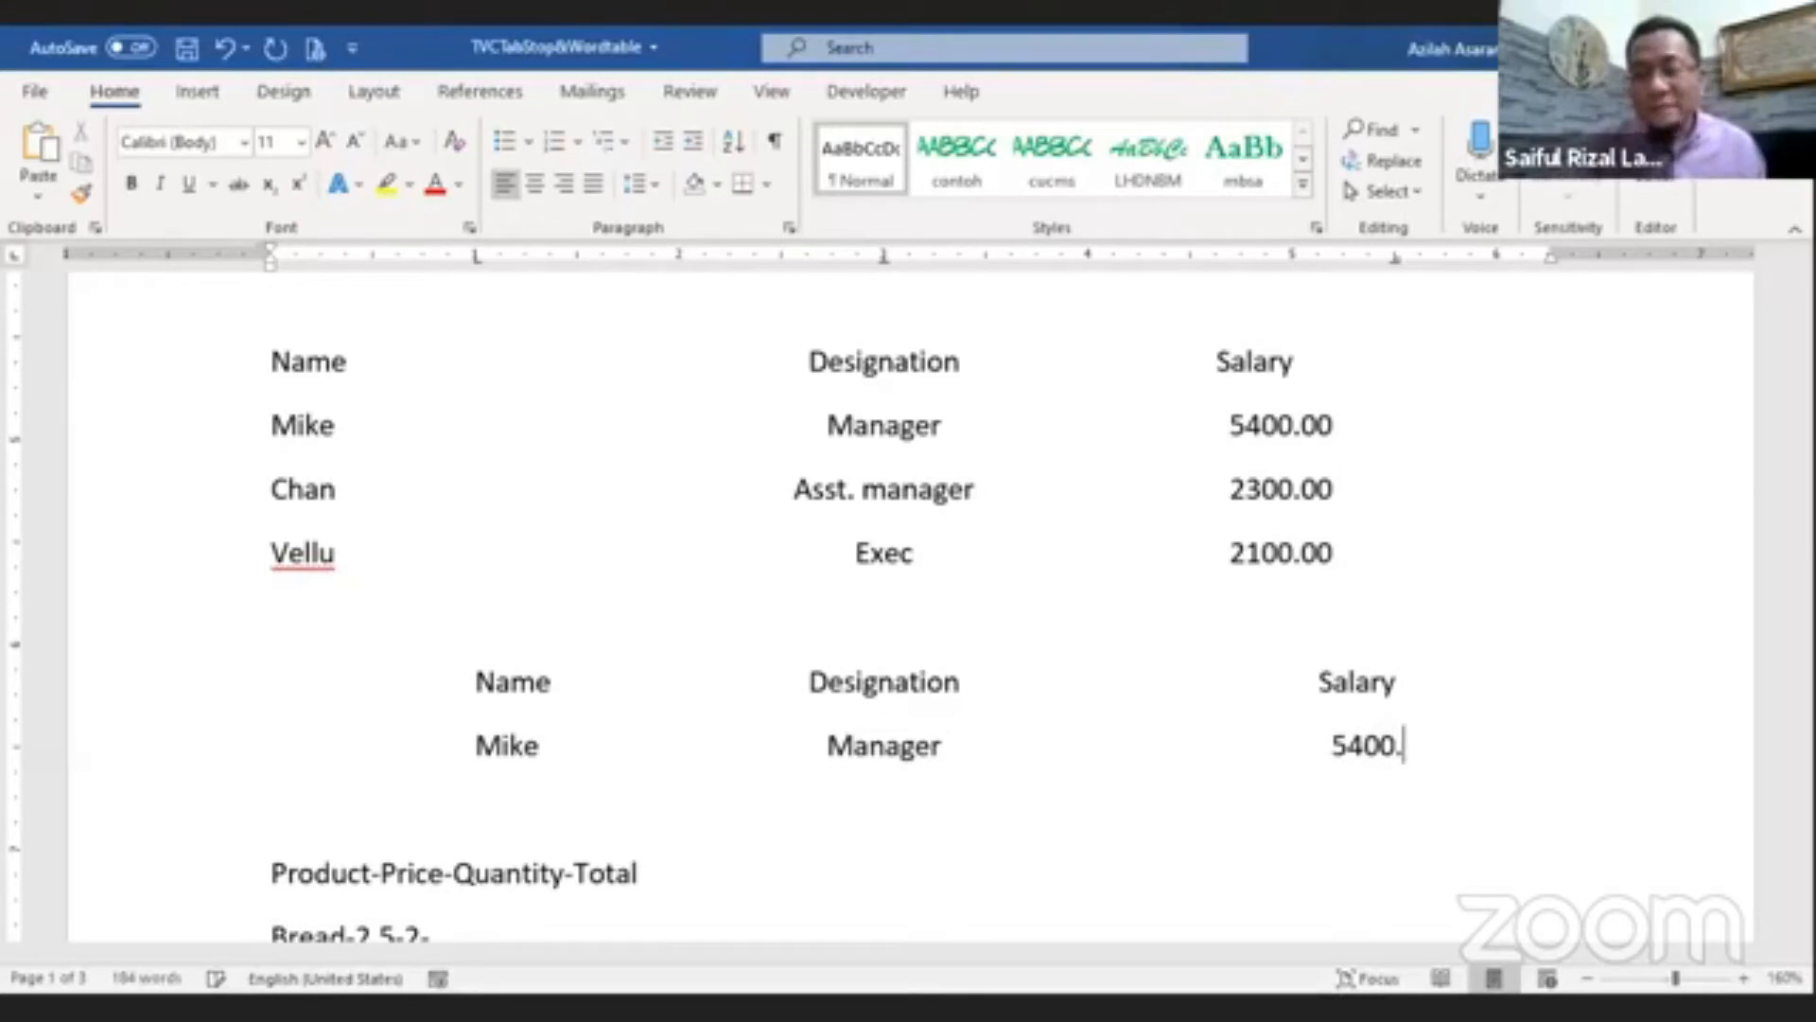
{"action": "type", "text": "0000"}
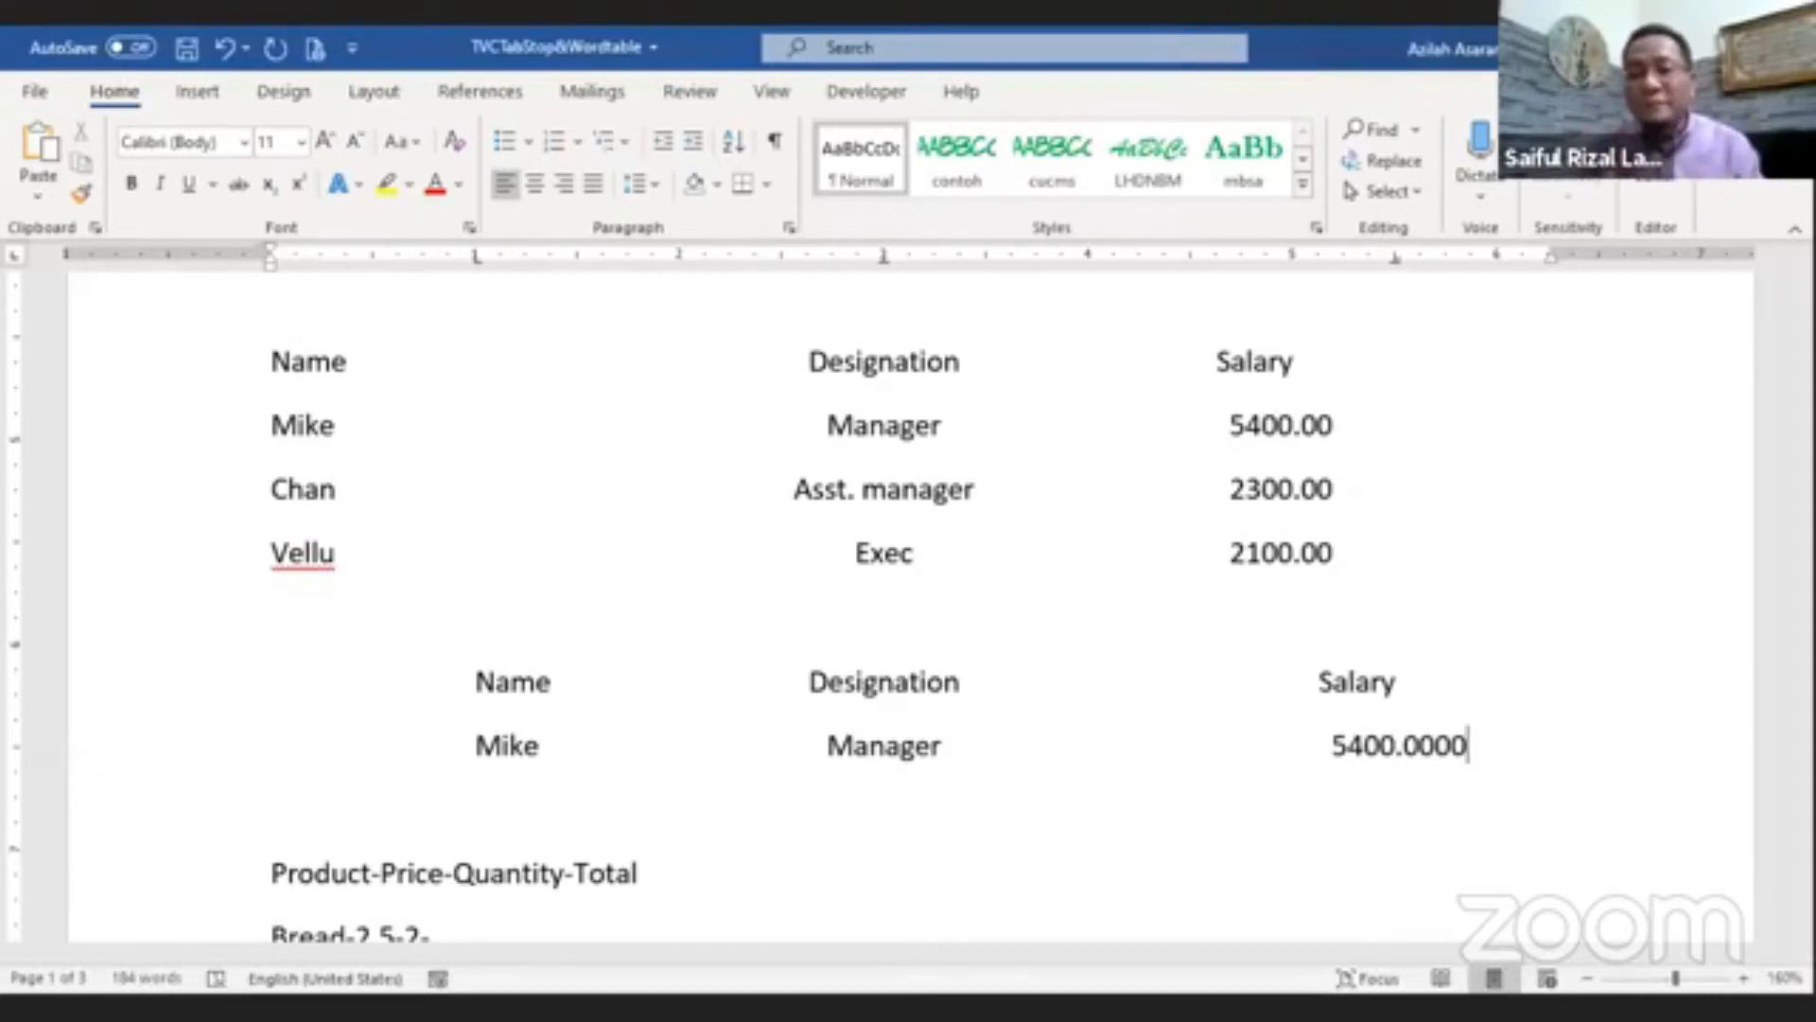
{"action": "key", "text": "BackSpace"}
{"action": "key", "text": "BackSpace"}
{"action": "key", "text": "BackSpace"}
{"action": "key", "text": "BackSpace"}
{"action": "key", "text": "BackSpace"}
{"action": "key", "text": "BackSpace"}
{"action": "key", "text": "BackSpace"}
{"action": "key", "text": "BackSpace"}
{"action": "key", "text": "BackSpace"}
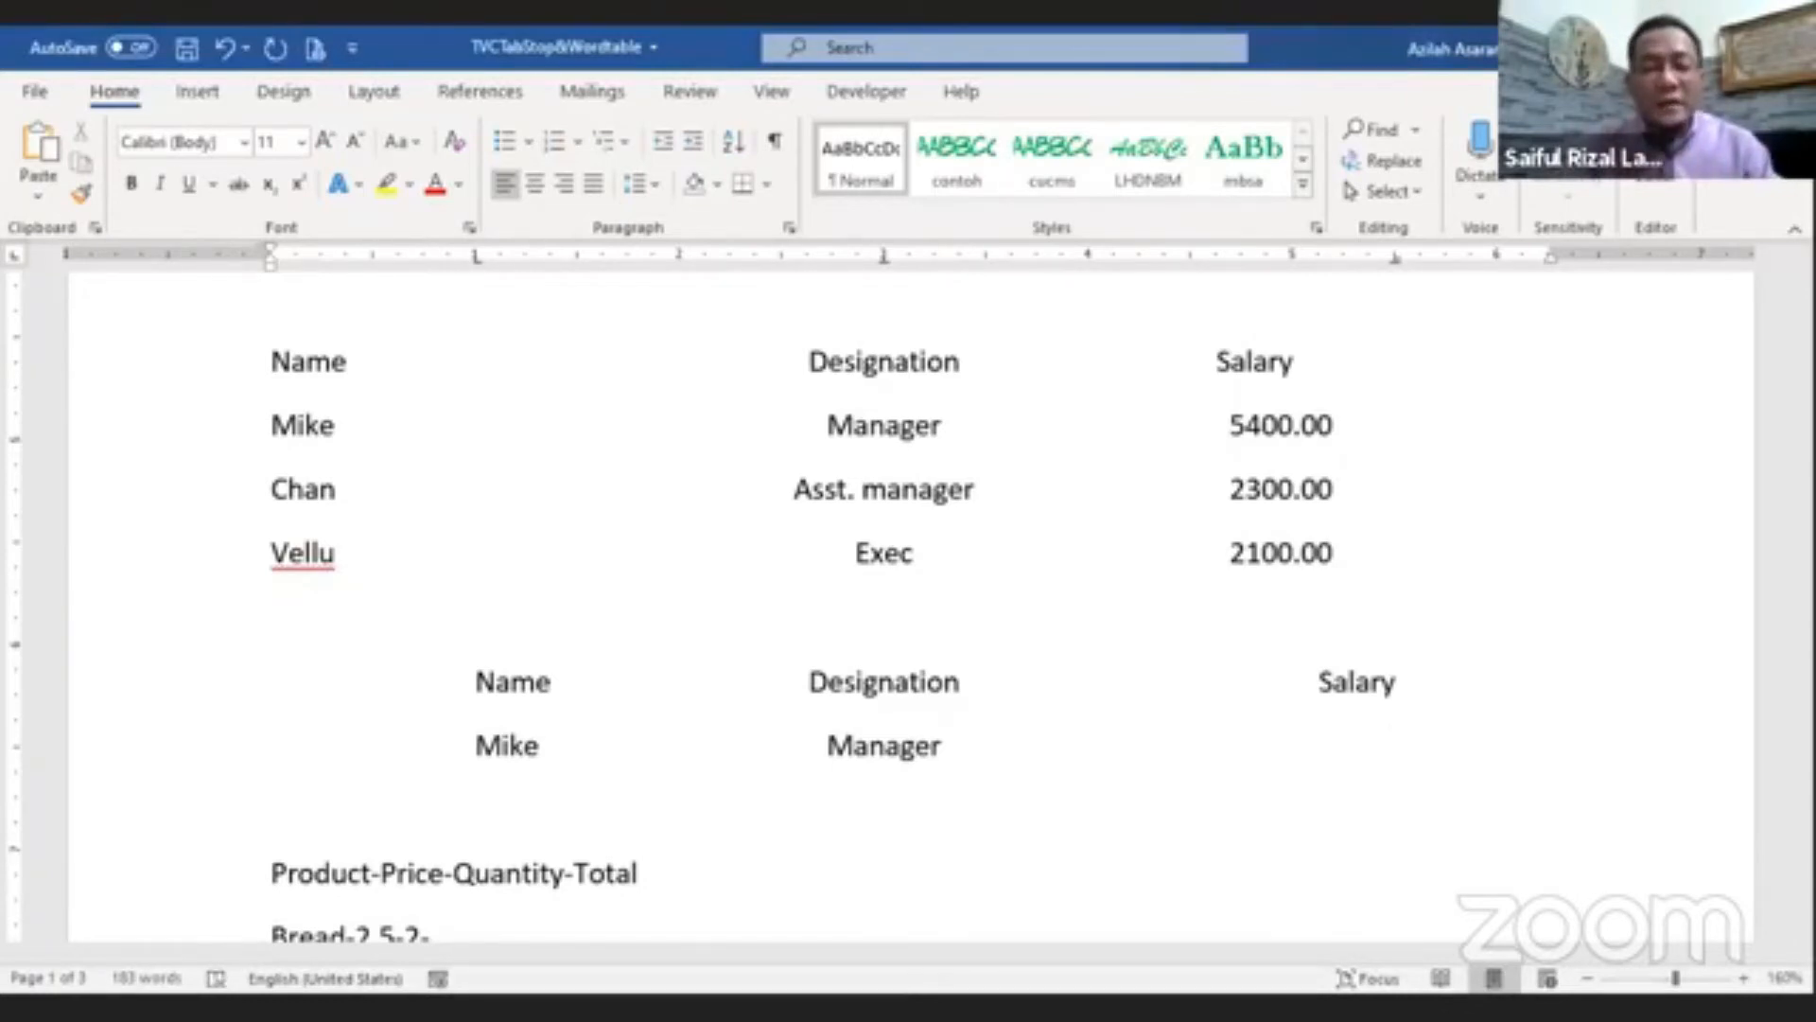
{"action": "type", "text": "5"}
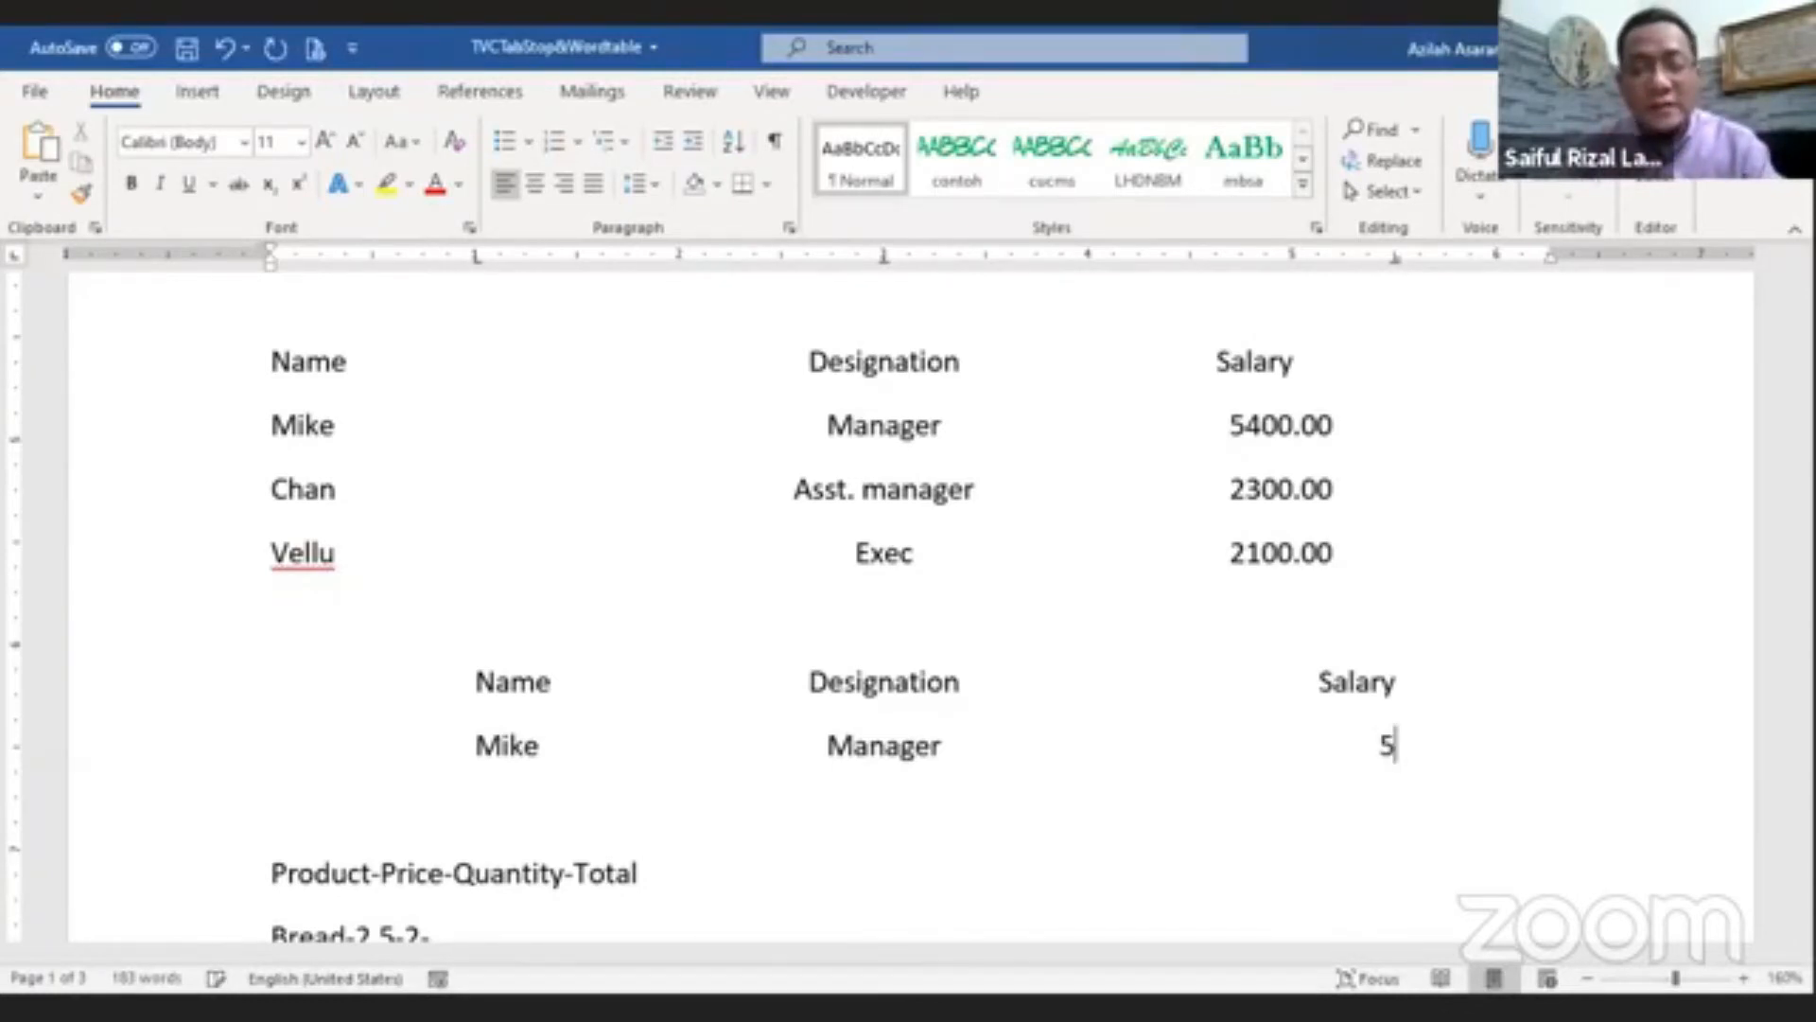
{"action": "type", "text": "444"}
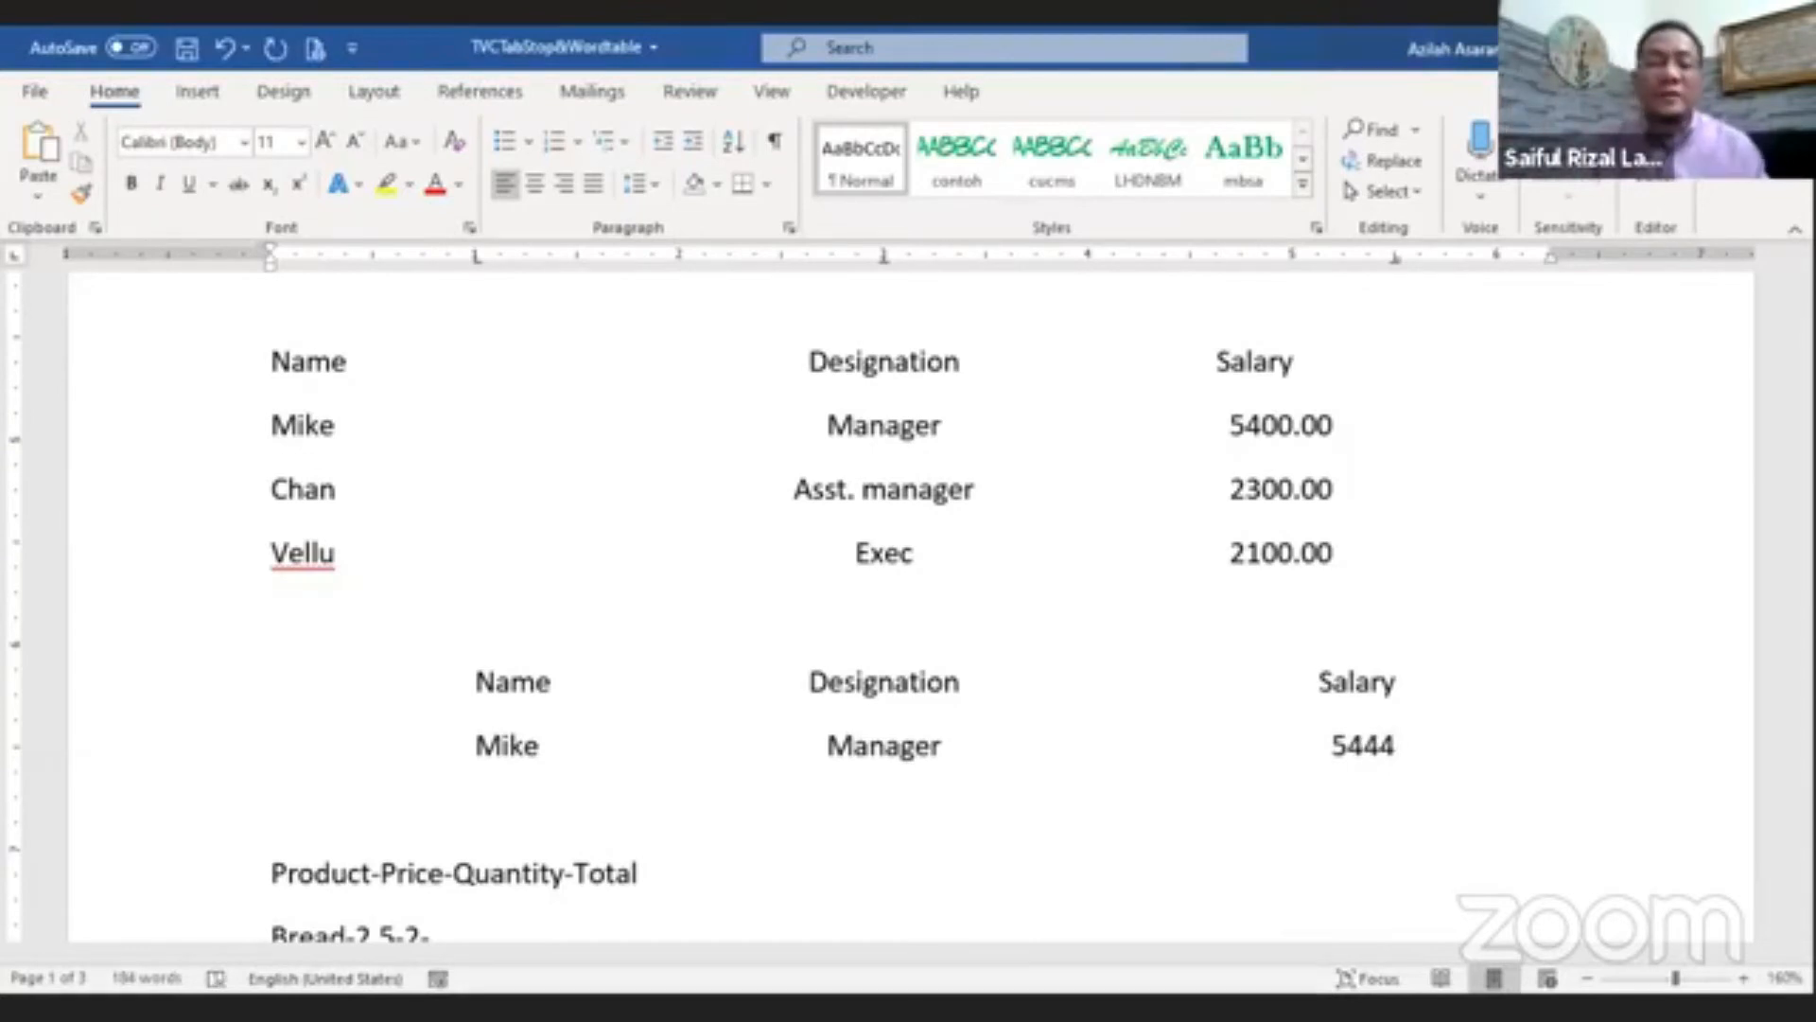
{"action": "type", "text": ".677"}
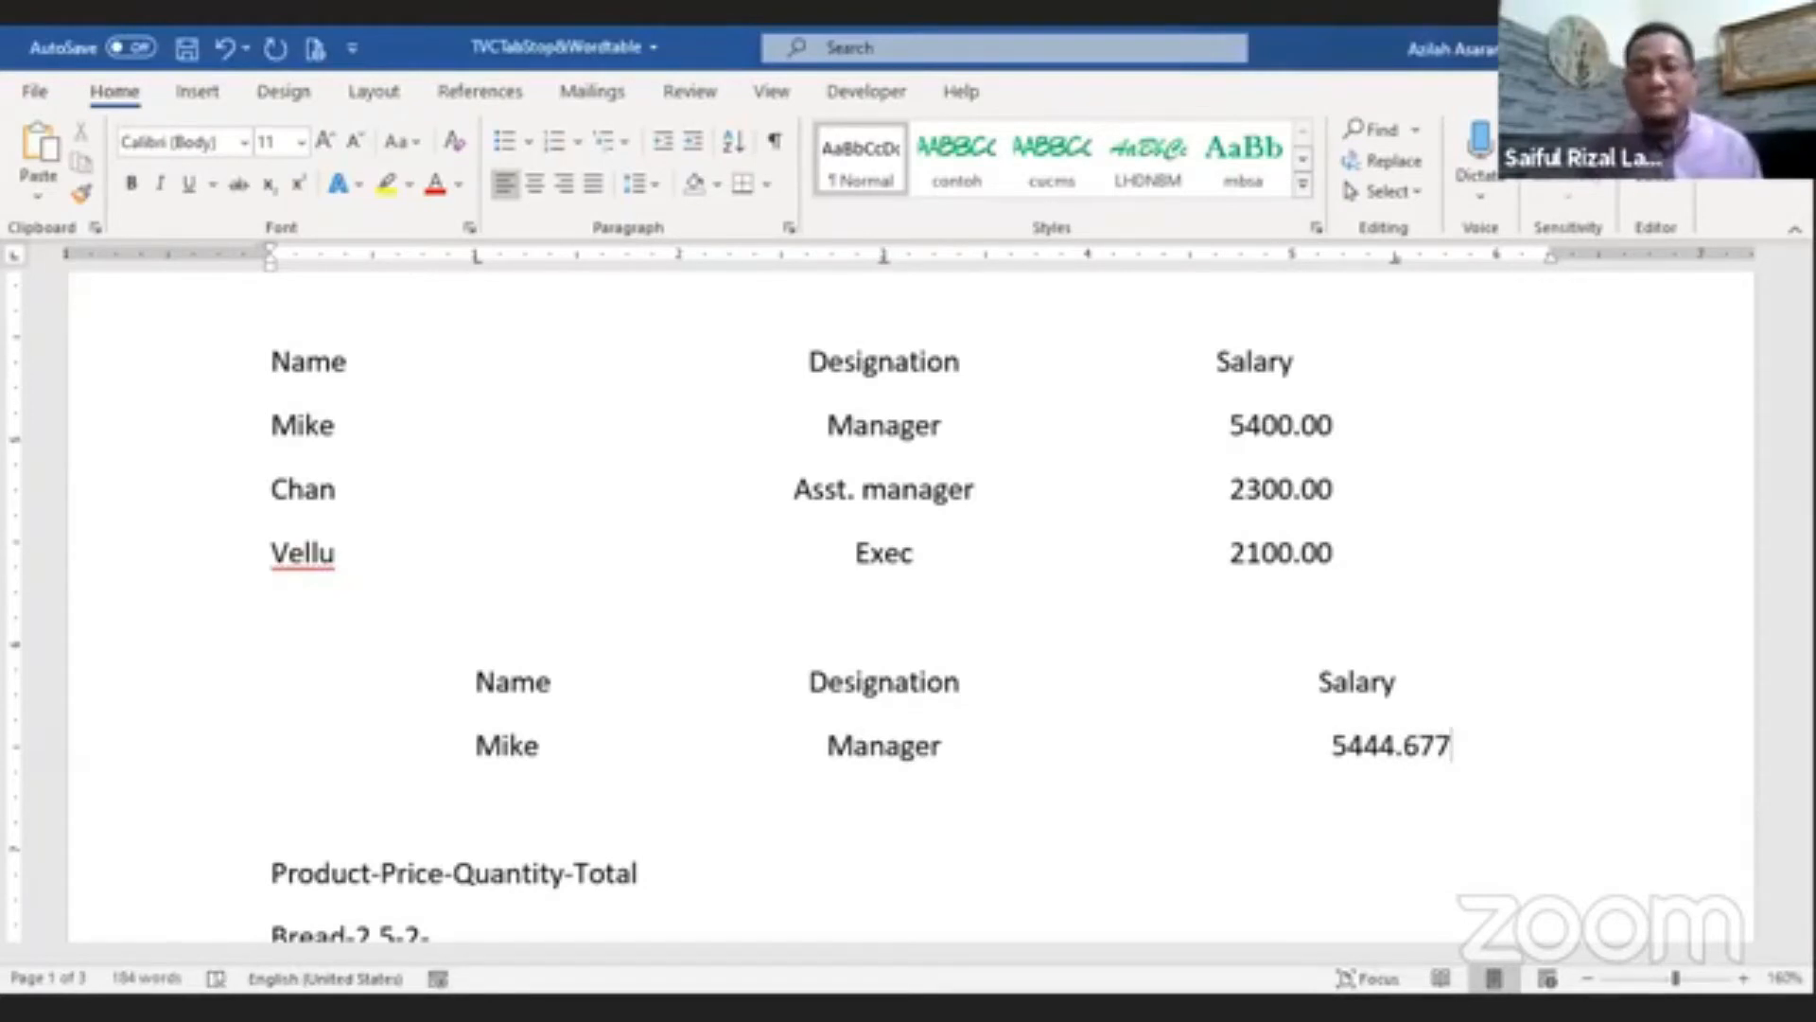
Step: Set Mike's salary to 5400.00 and start a new line
{"action": "key", "text": "BackSpace"}
{"action": "key", "text": "BackSpace"}
{"action": "key", "text": "BackSpace"}
{"action": "key", "text": "BackSpace"}
{"action": "key", "text": "BackSpace"}
{"action": "key", "text": "BackSpace"}
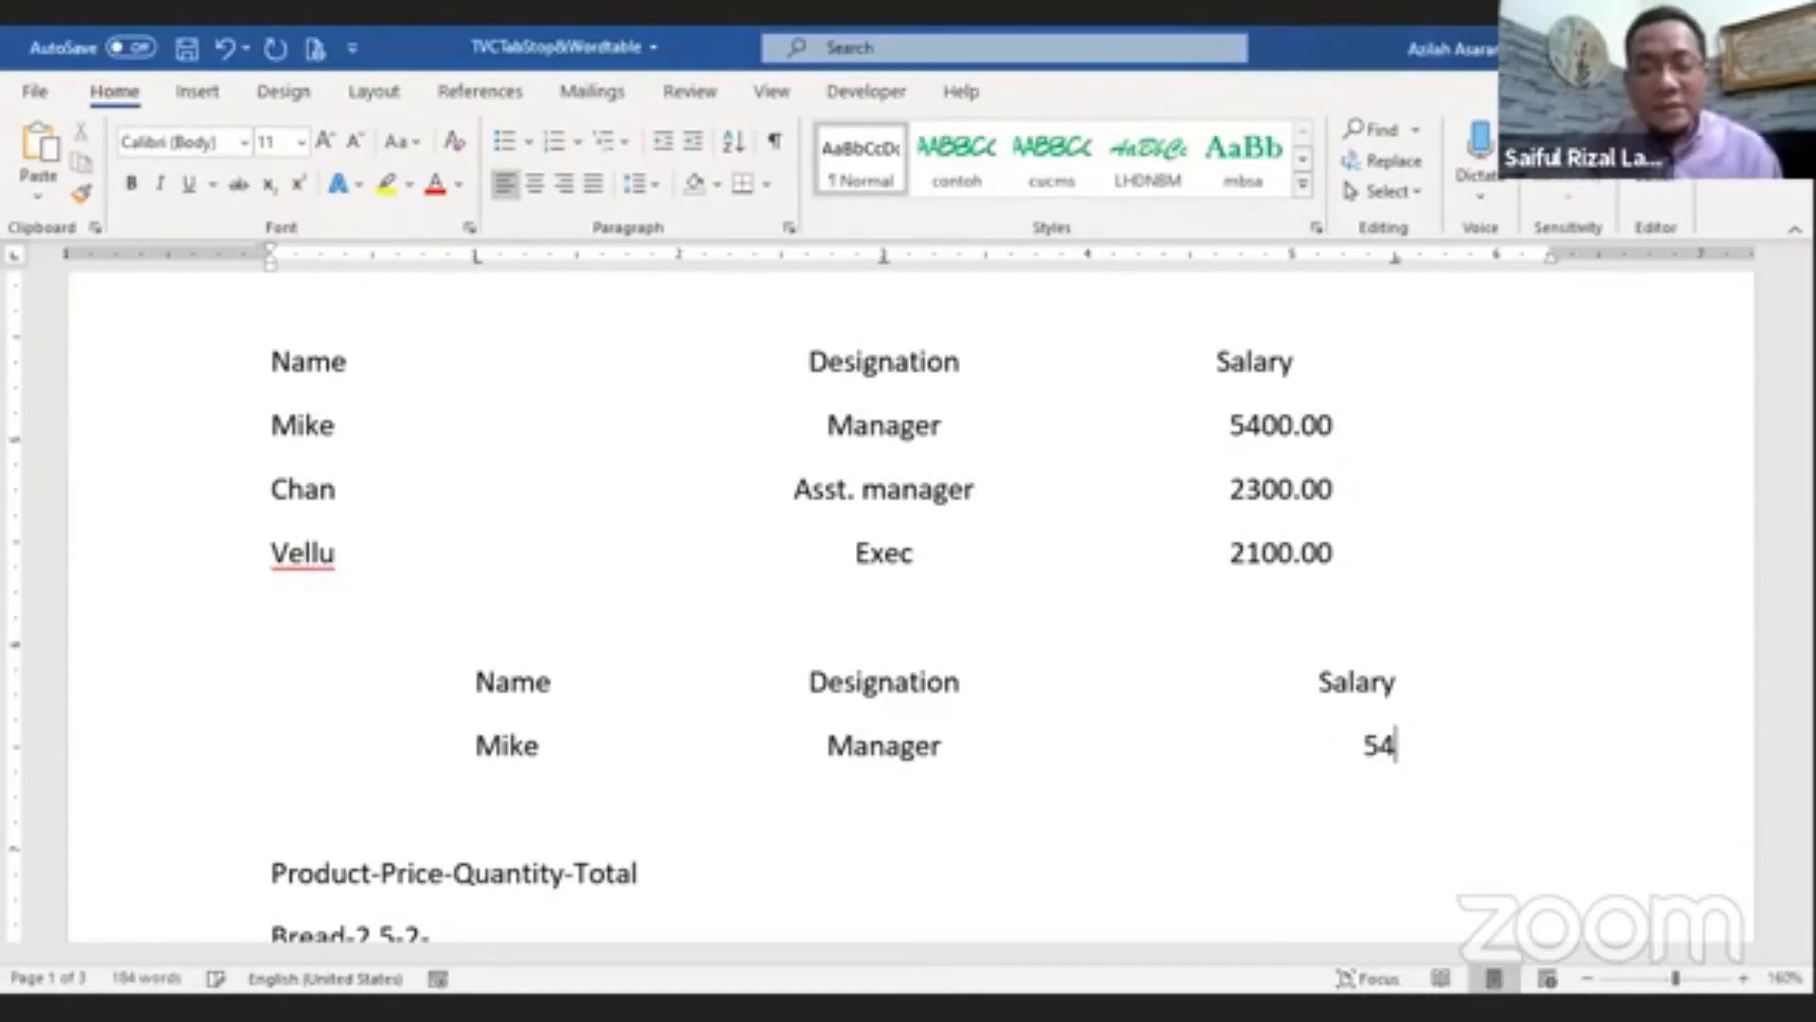
{"action": "type", "text": "00.00"}
{"action": "key", "text": "Return"}
Step: Type the Chan row with Asst. Manager and 2300.00 at the tab stops
{"action": "key", "text": "Tab"}
{"action": "type", "text": "Chan"}
{"action": "key", "text": "Tab"}
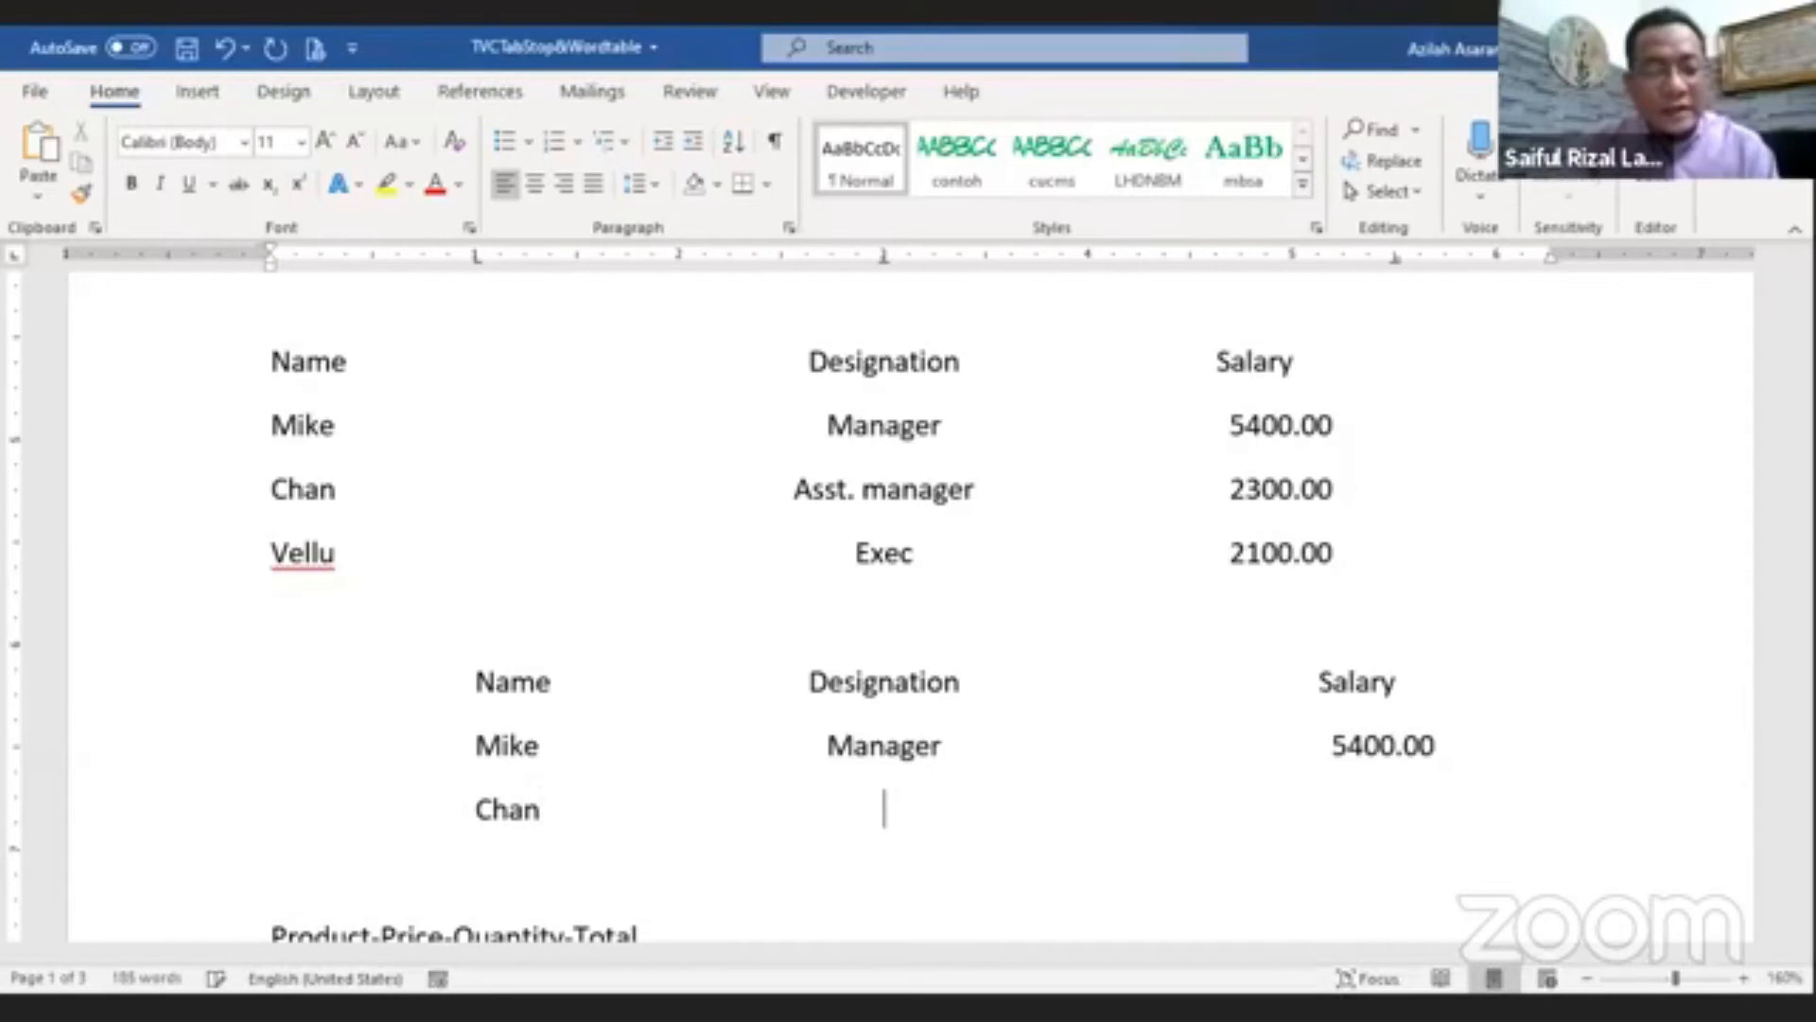
{"action": "type", "text": "Asst. M"}
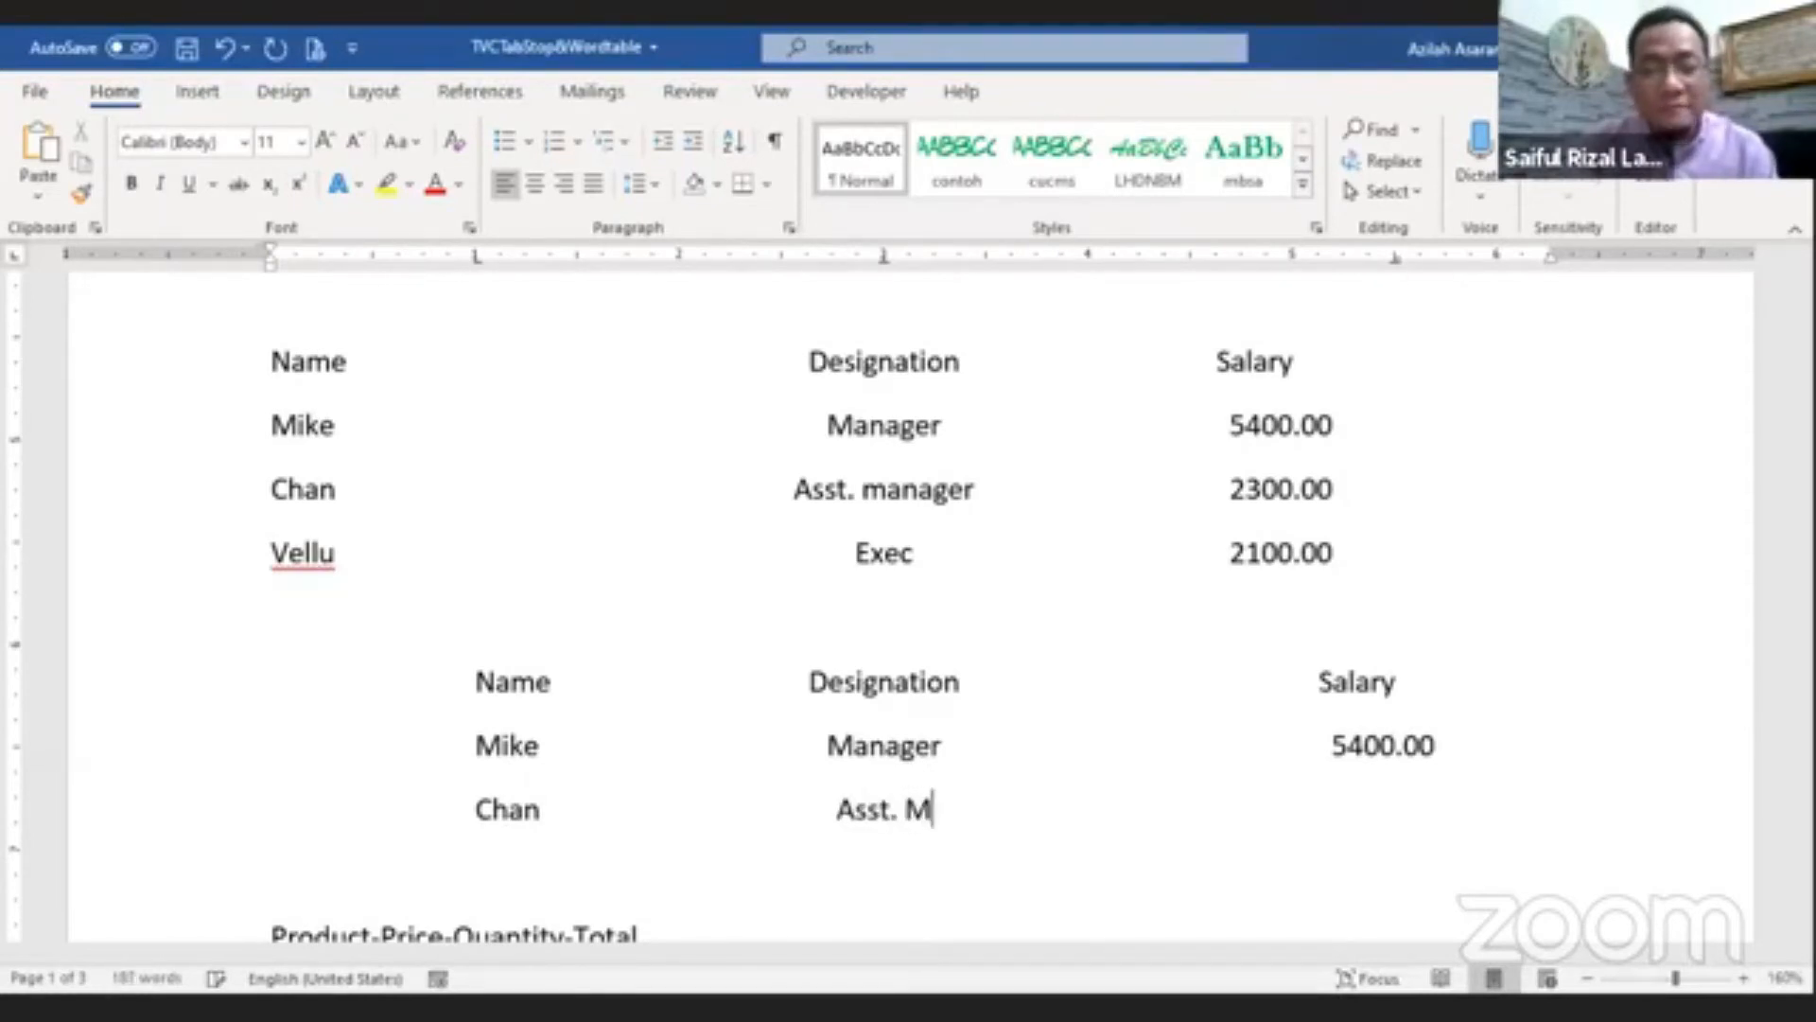
{"action": "type", "text": "anager"}
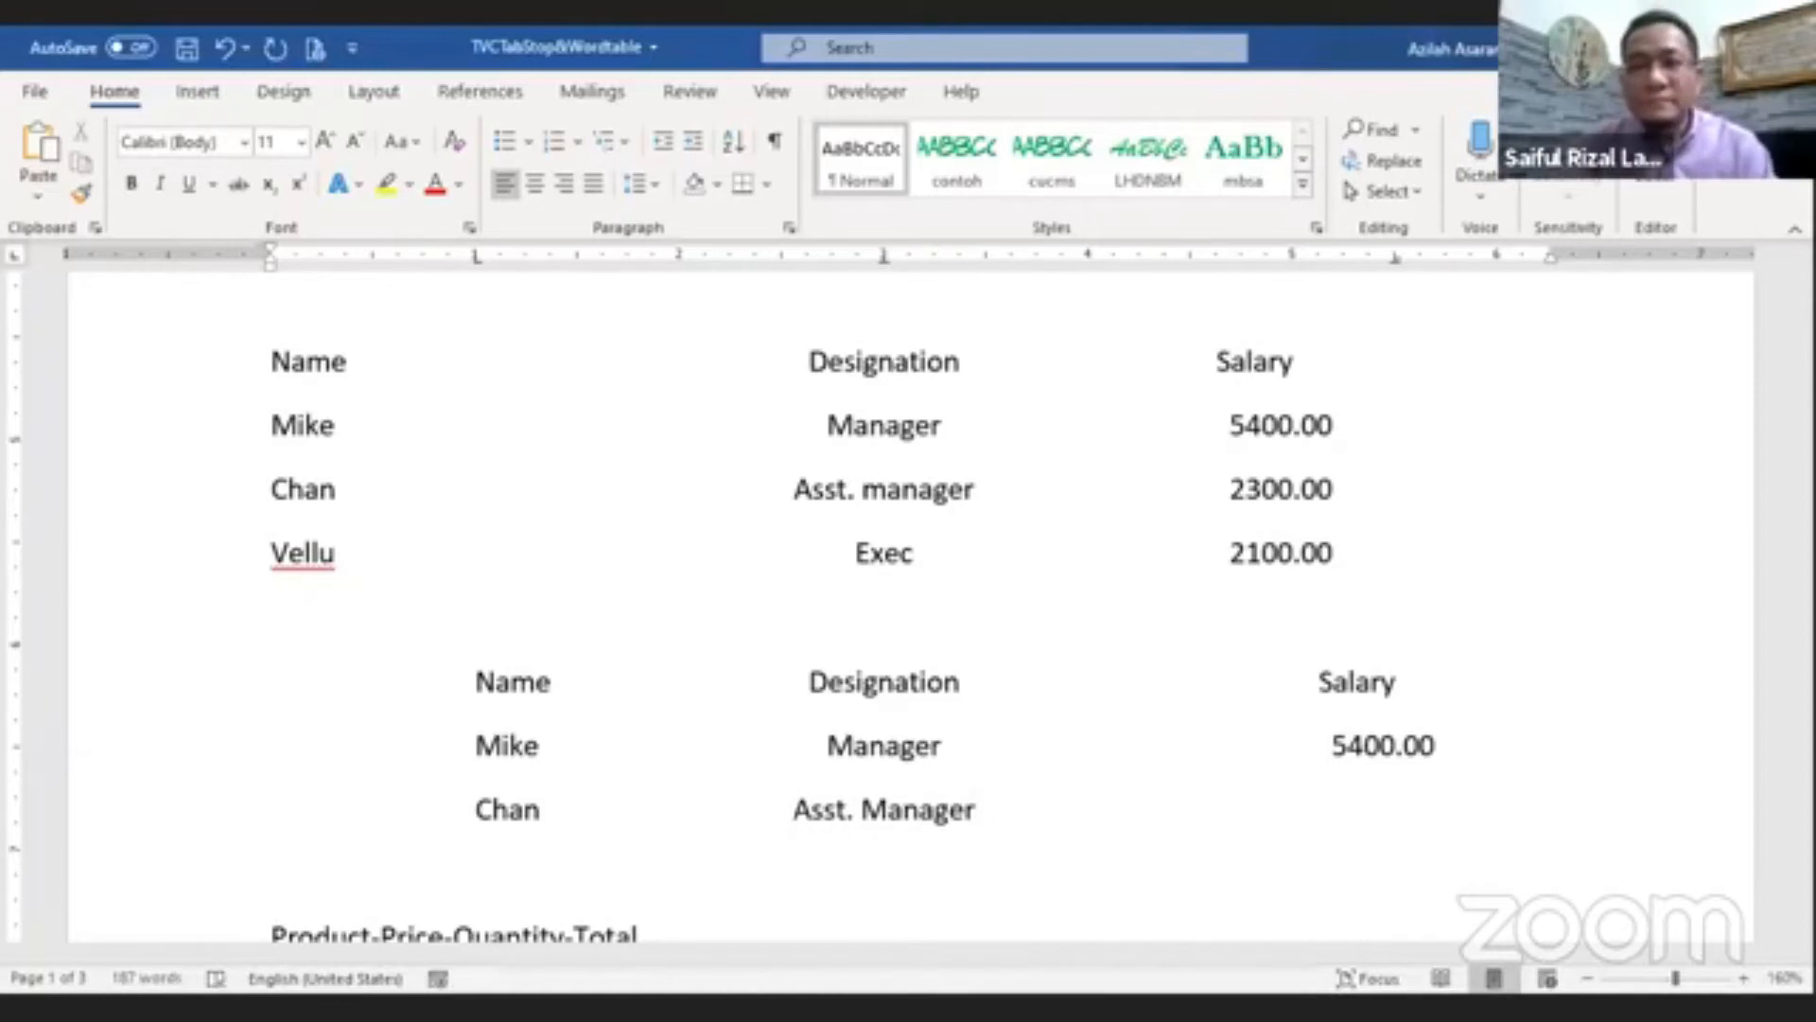
{"action": "key", "text": "Tab"}
{"action": "type", "text": "2300.00"}
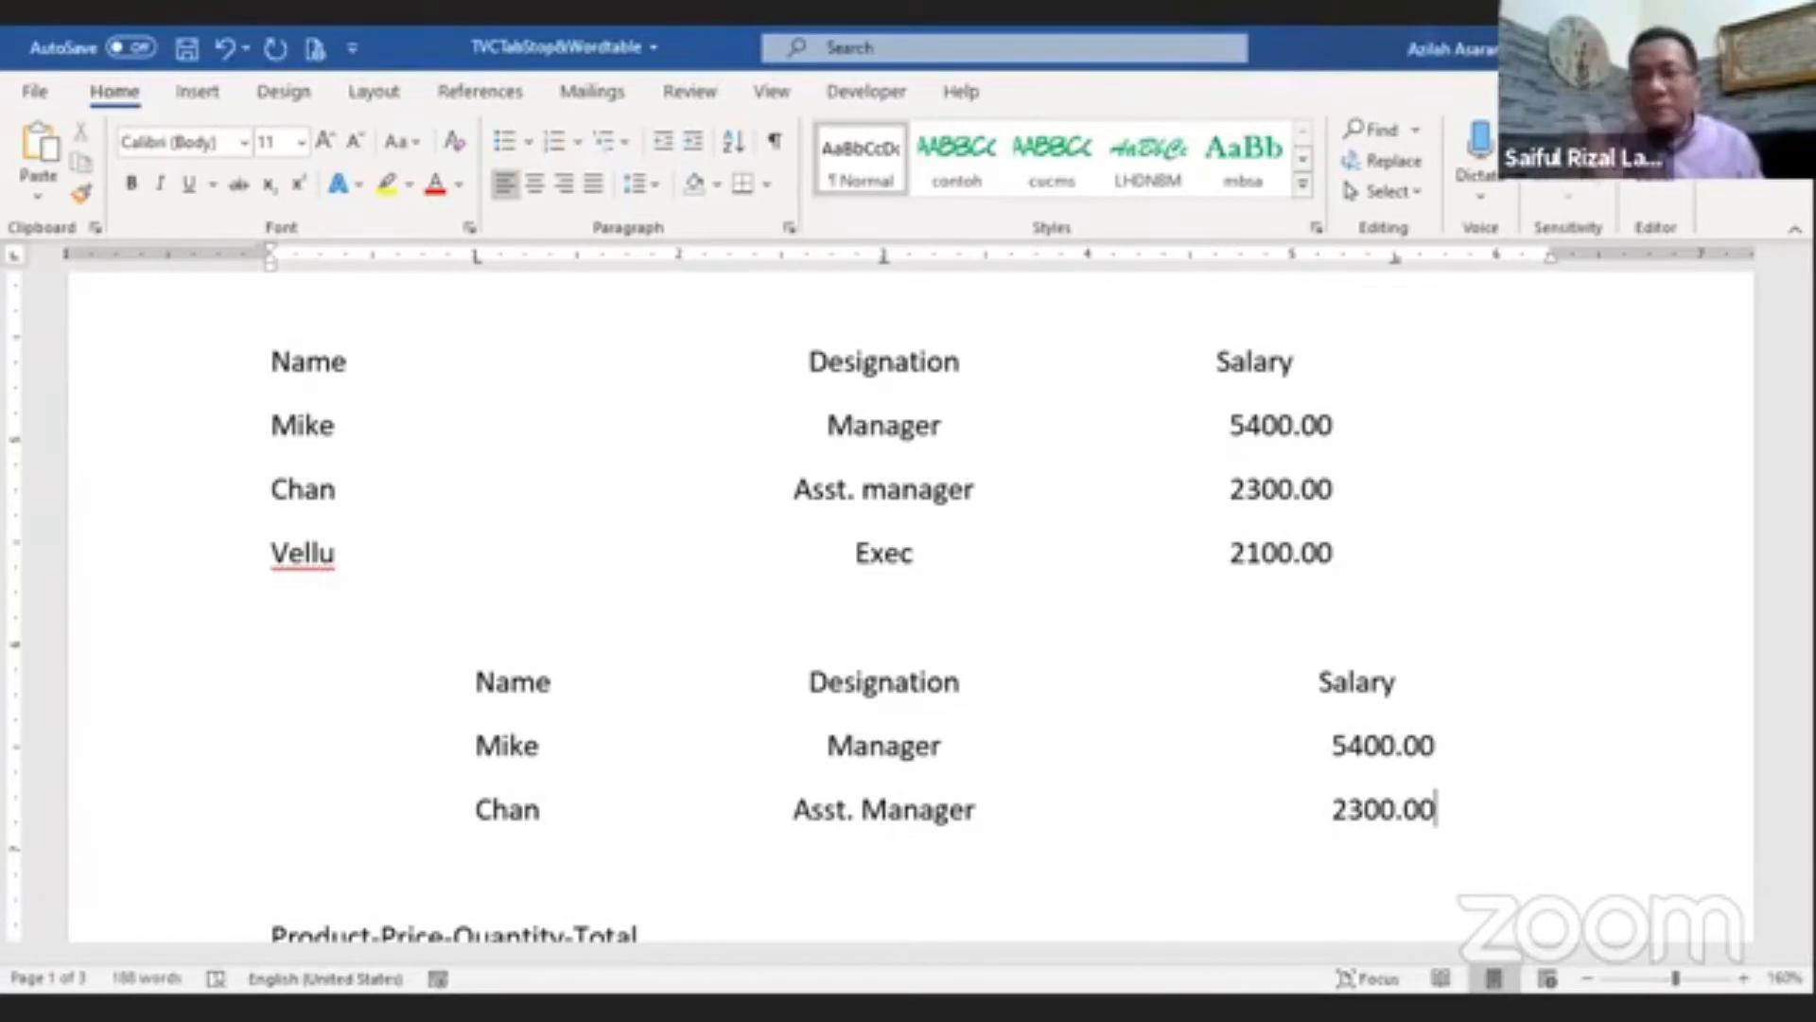
Step: Insert 9878 before the decimal point of Chan's salary to test decimal tab alignment with a longer number
{"action": "key", "text": "Left"}
{"action": "key", "text": "Left"}
{"action": "key", "text": "Left"}
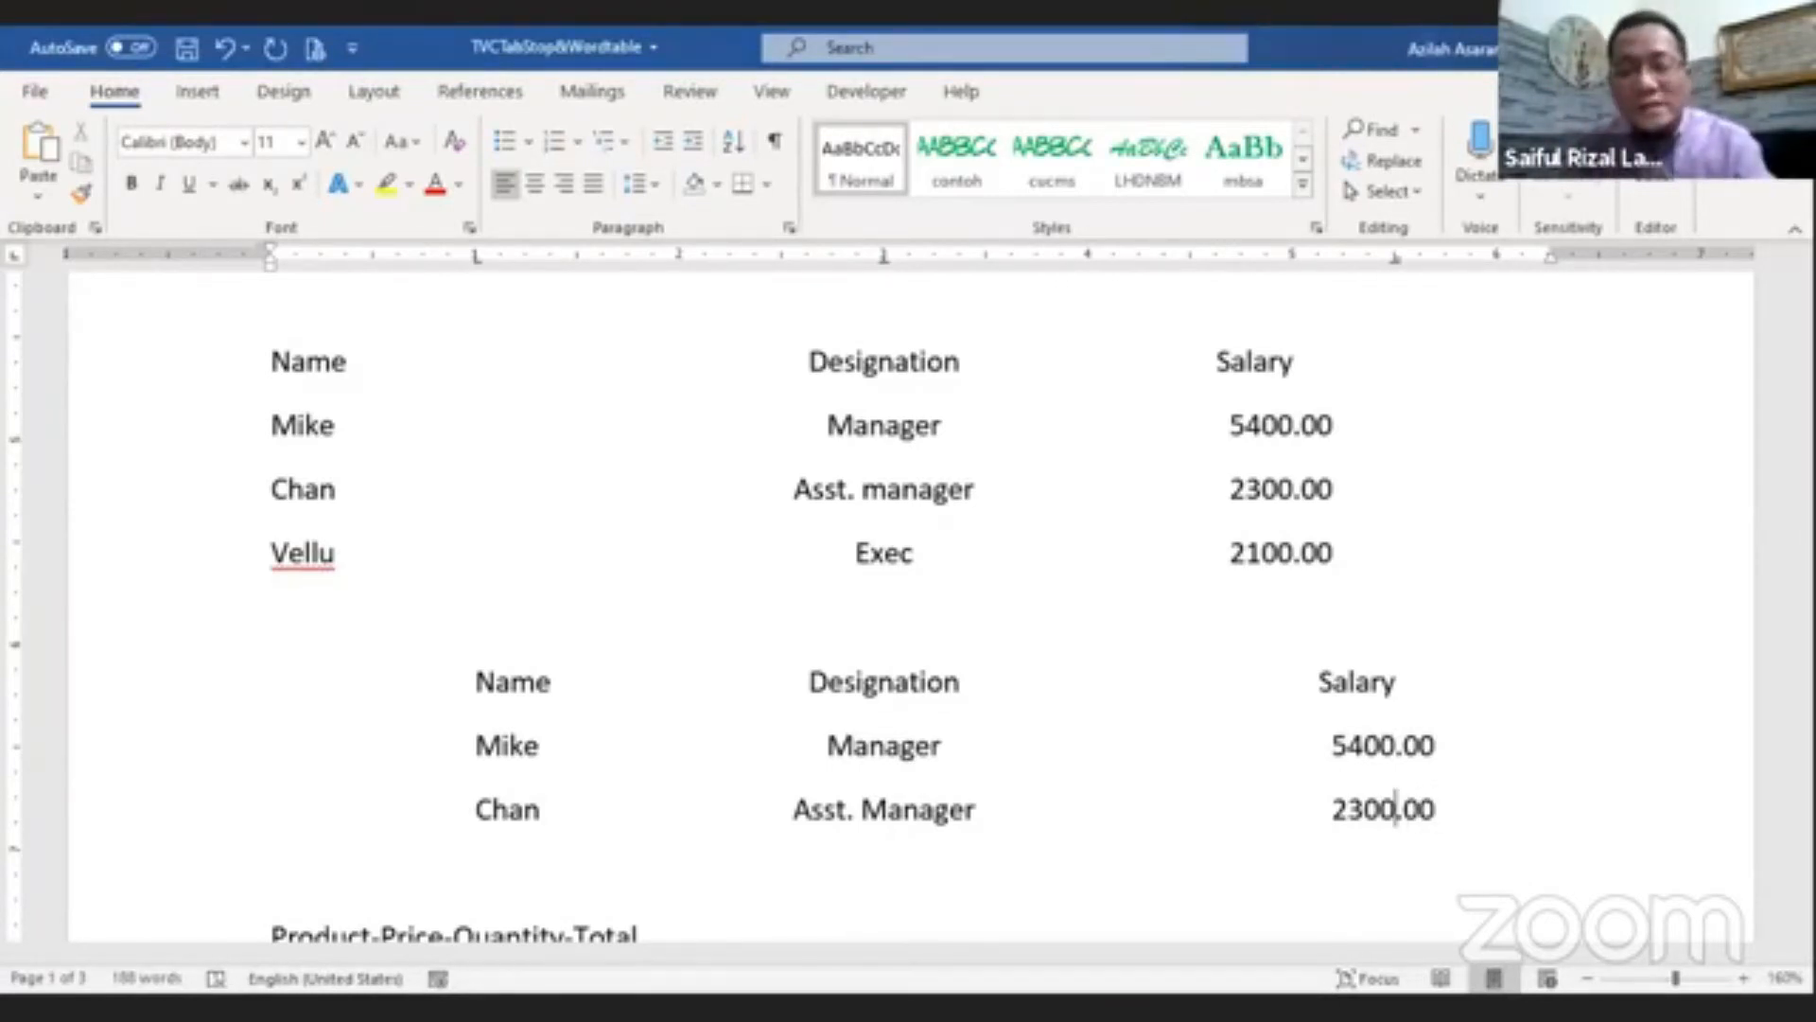
{"action": "type", "text": "9878"}
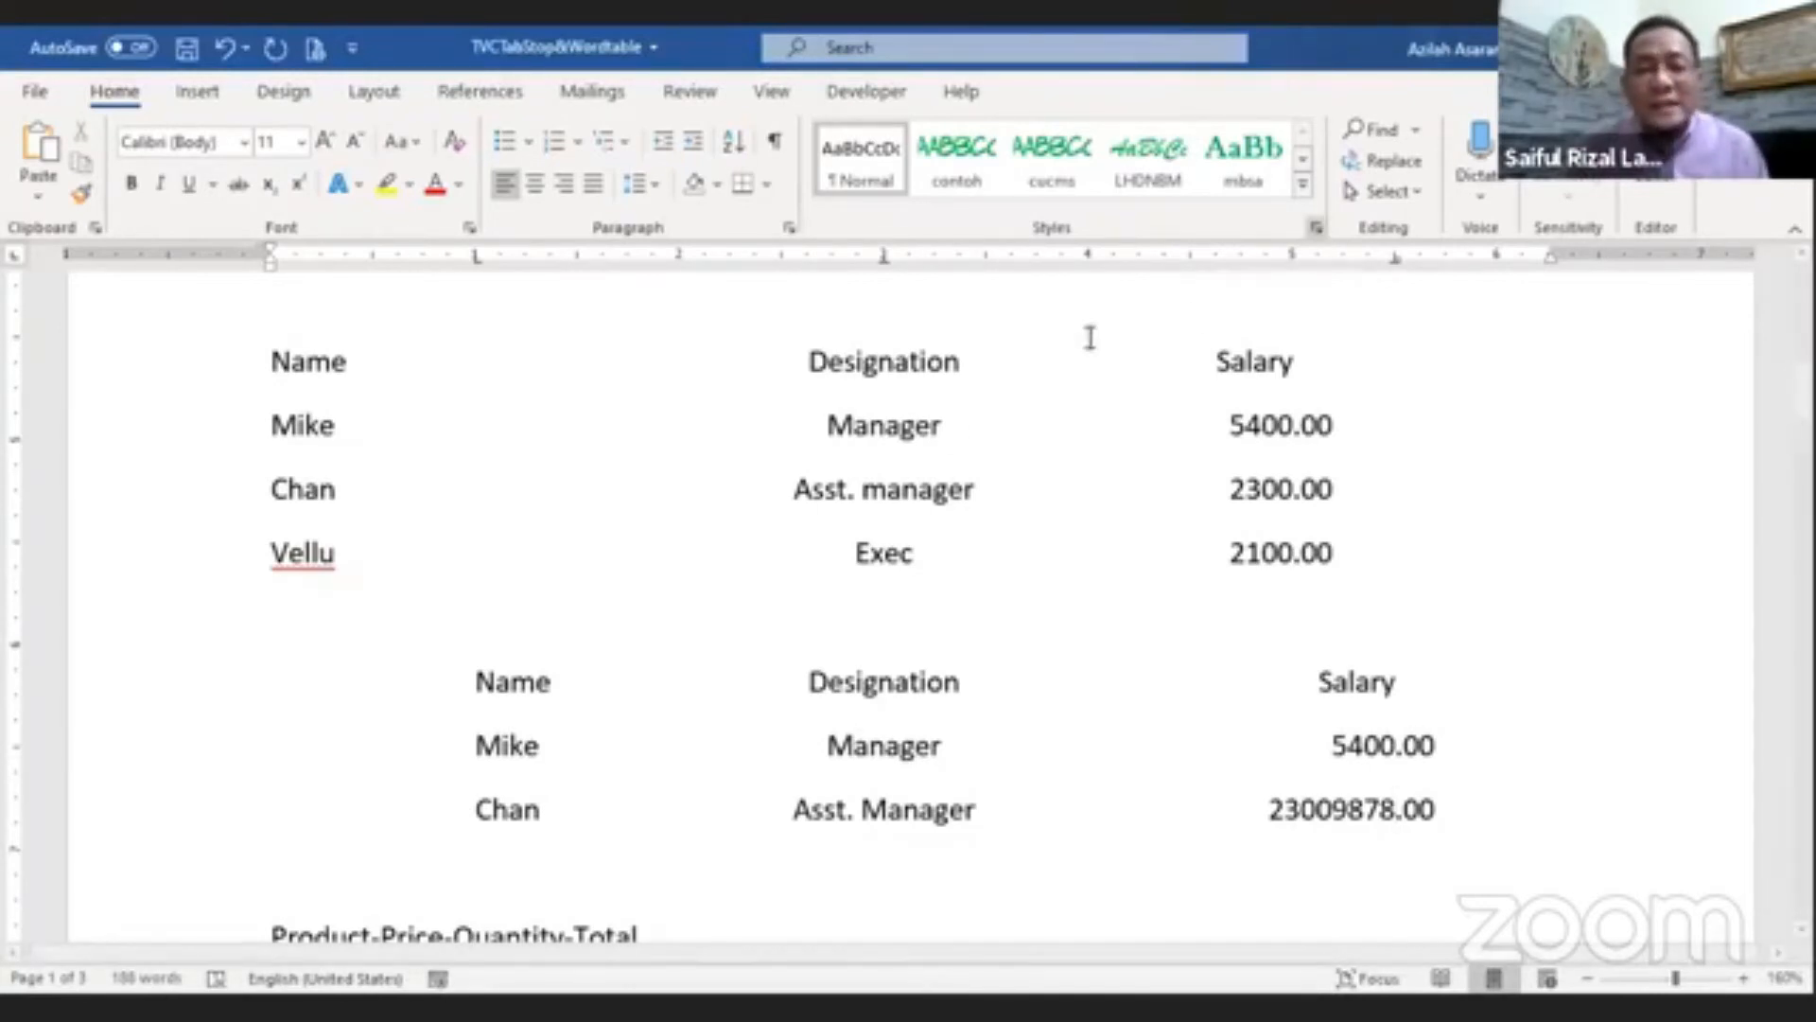
Step: Convert the hyphen-separated Product-Price-Quantity-Total list into a table, separating text at the - character
{"action": "scroll", "coordinate": [940, 573], "scroll_direction": "down", "scroll_amount": 5}
{"action": "scroll", "coordinate": [758, 598], "scroll_direction": "up", "scroll_amount": 2}
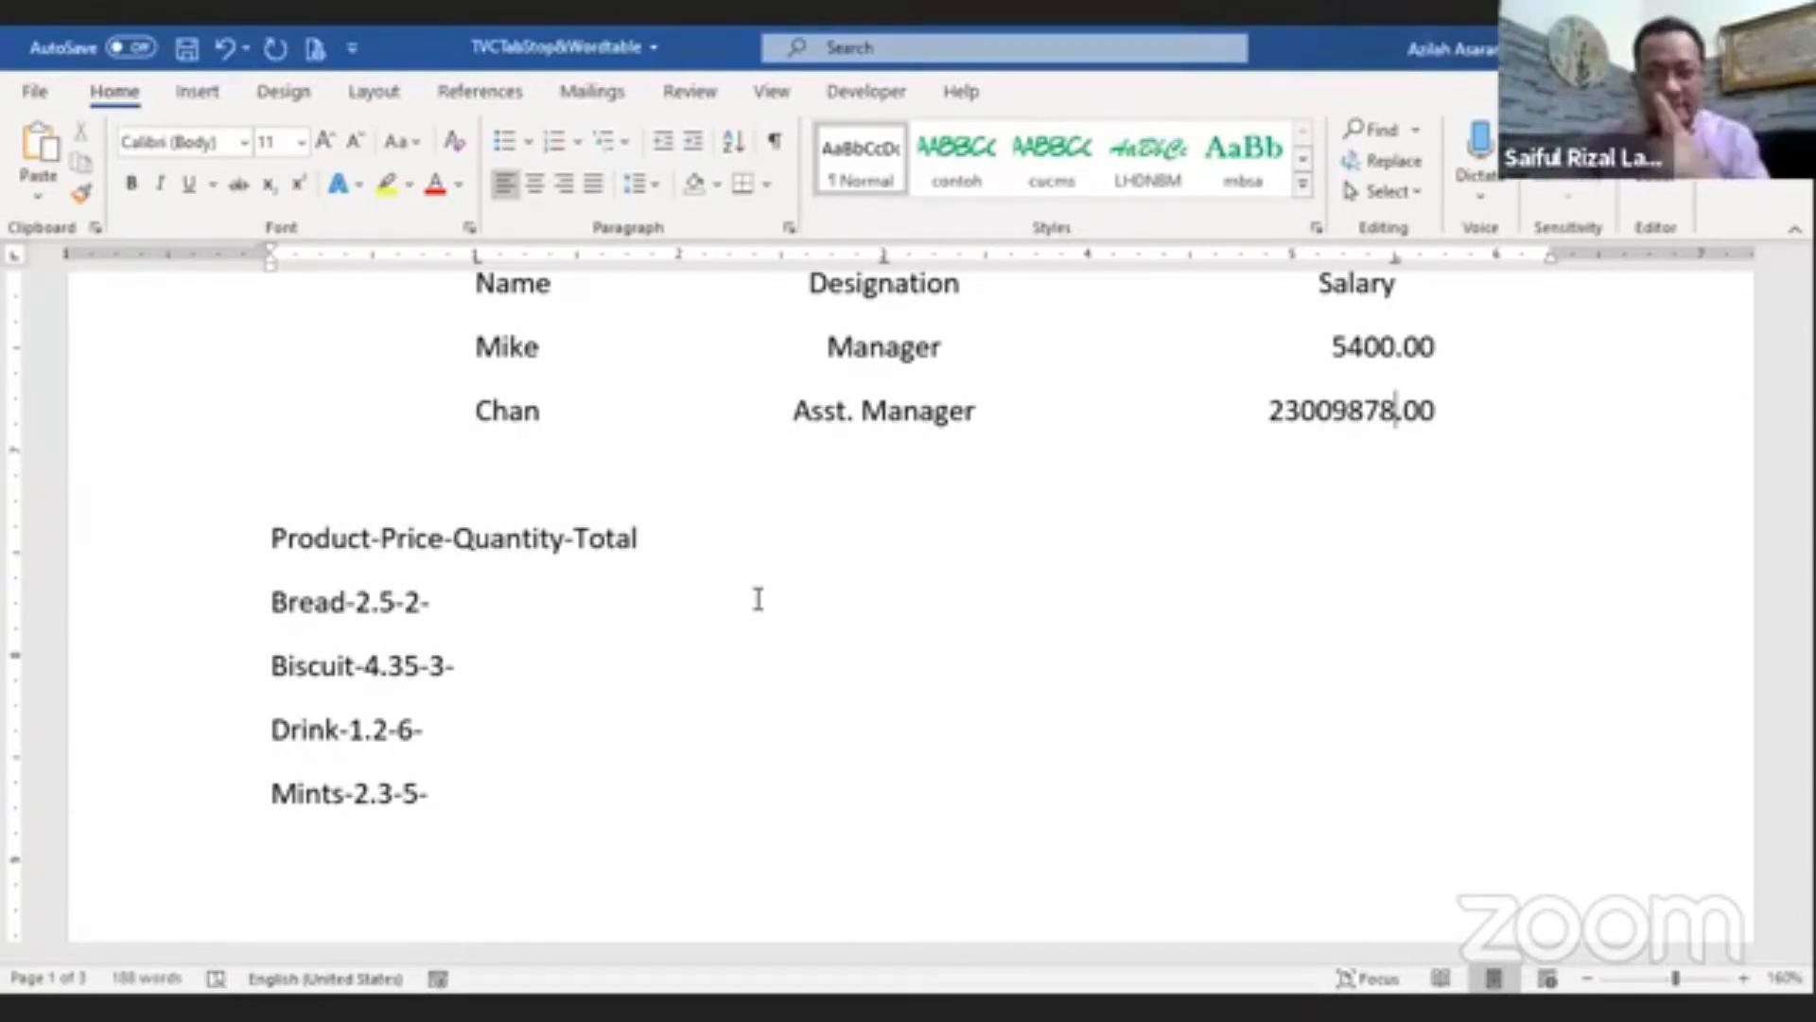
{"action": "left_click", "coordinate": [499, 801]}
{"action": "left_click_drag", "start_coordinate": [499, 800], "coordinate": [243, 542]}
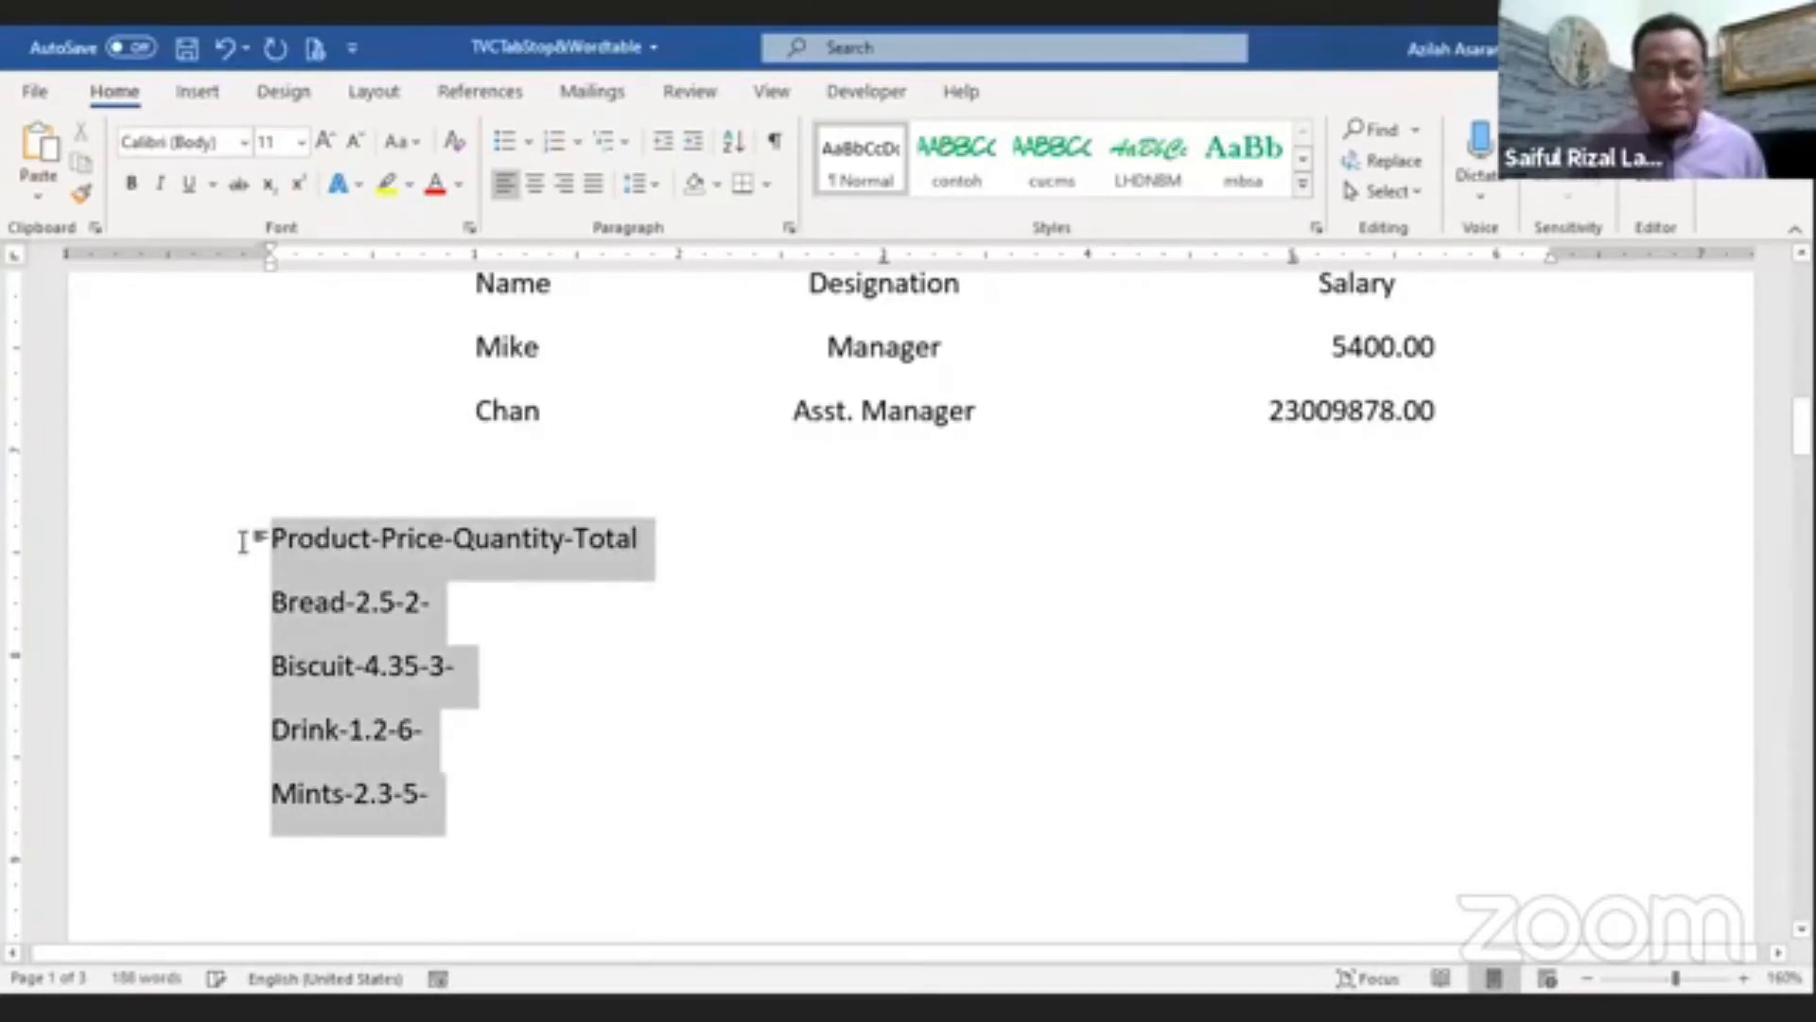
{"action": "left_click", "coordinate": [198, 94]}
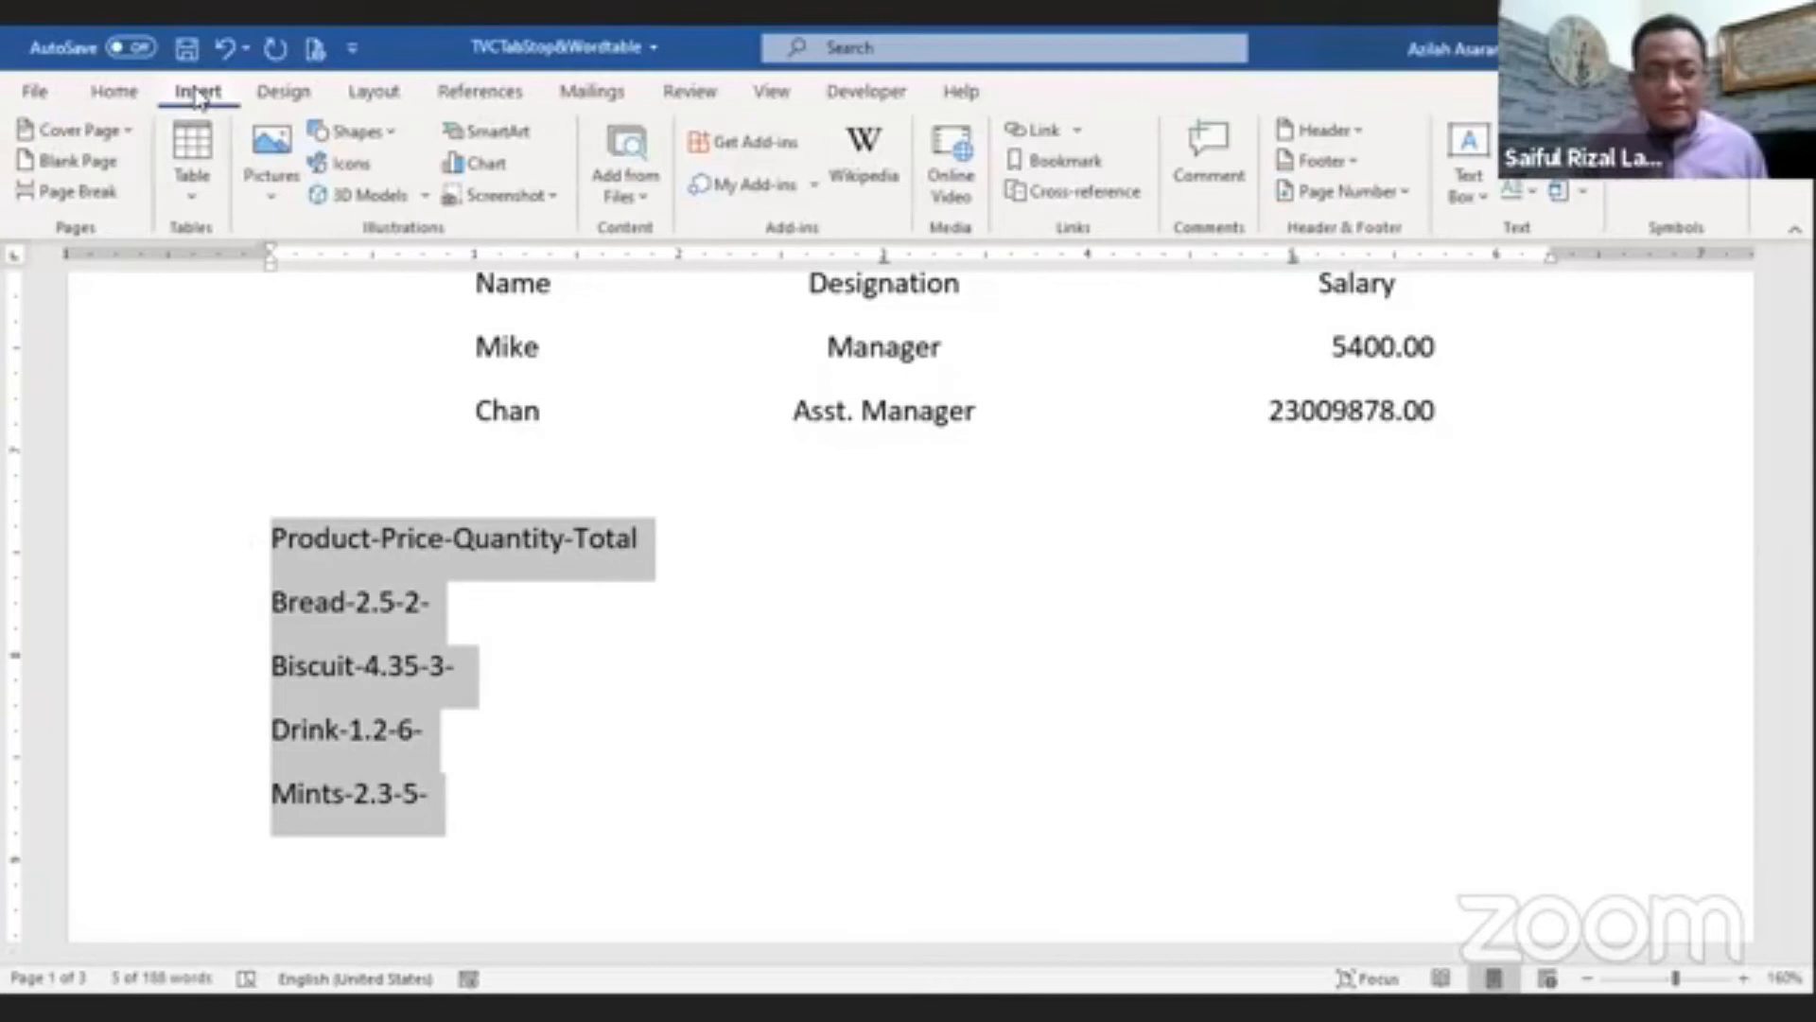
{"action": "left_click", "coordinate": [204, 196]}
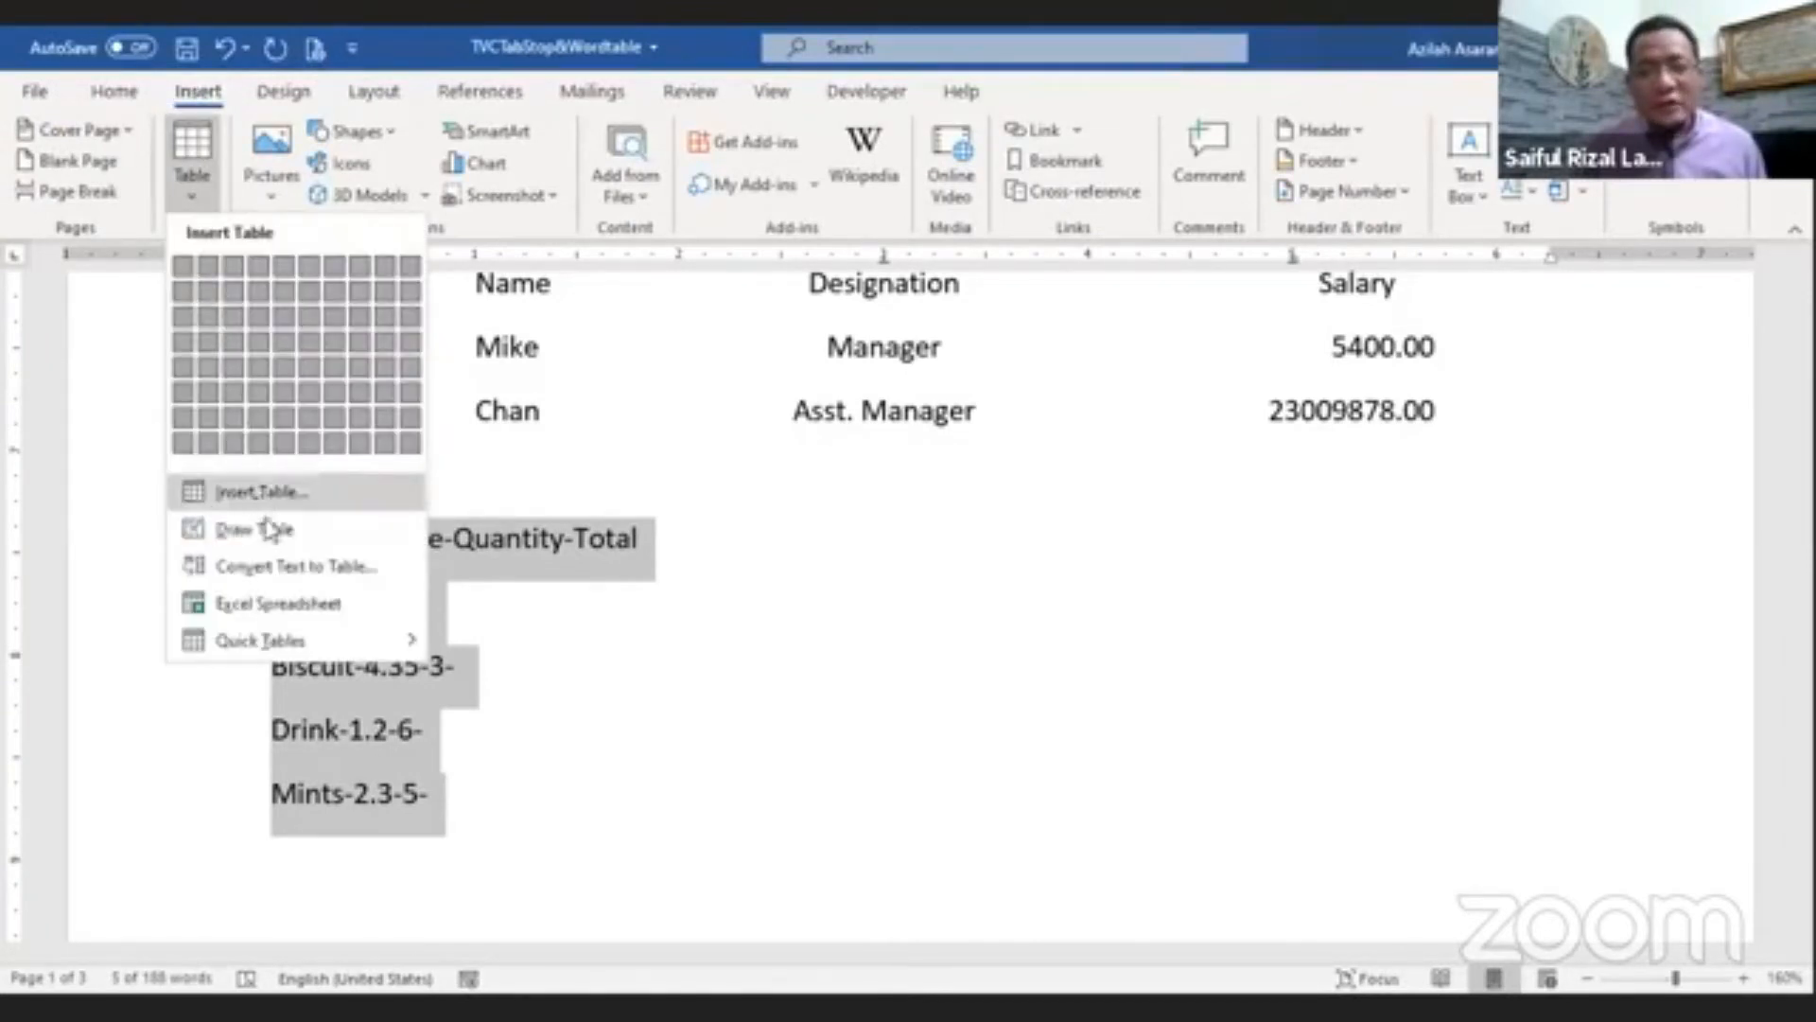
{"action": "left_click", "coordinate": [284, 567]}
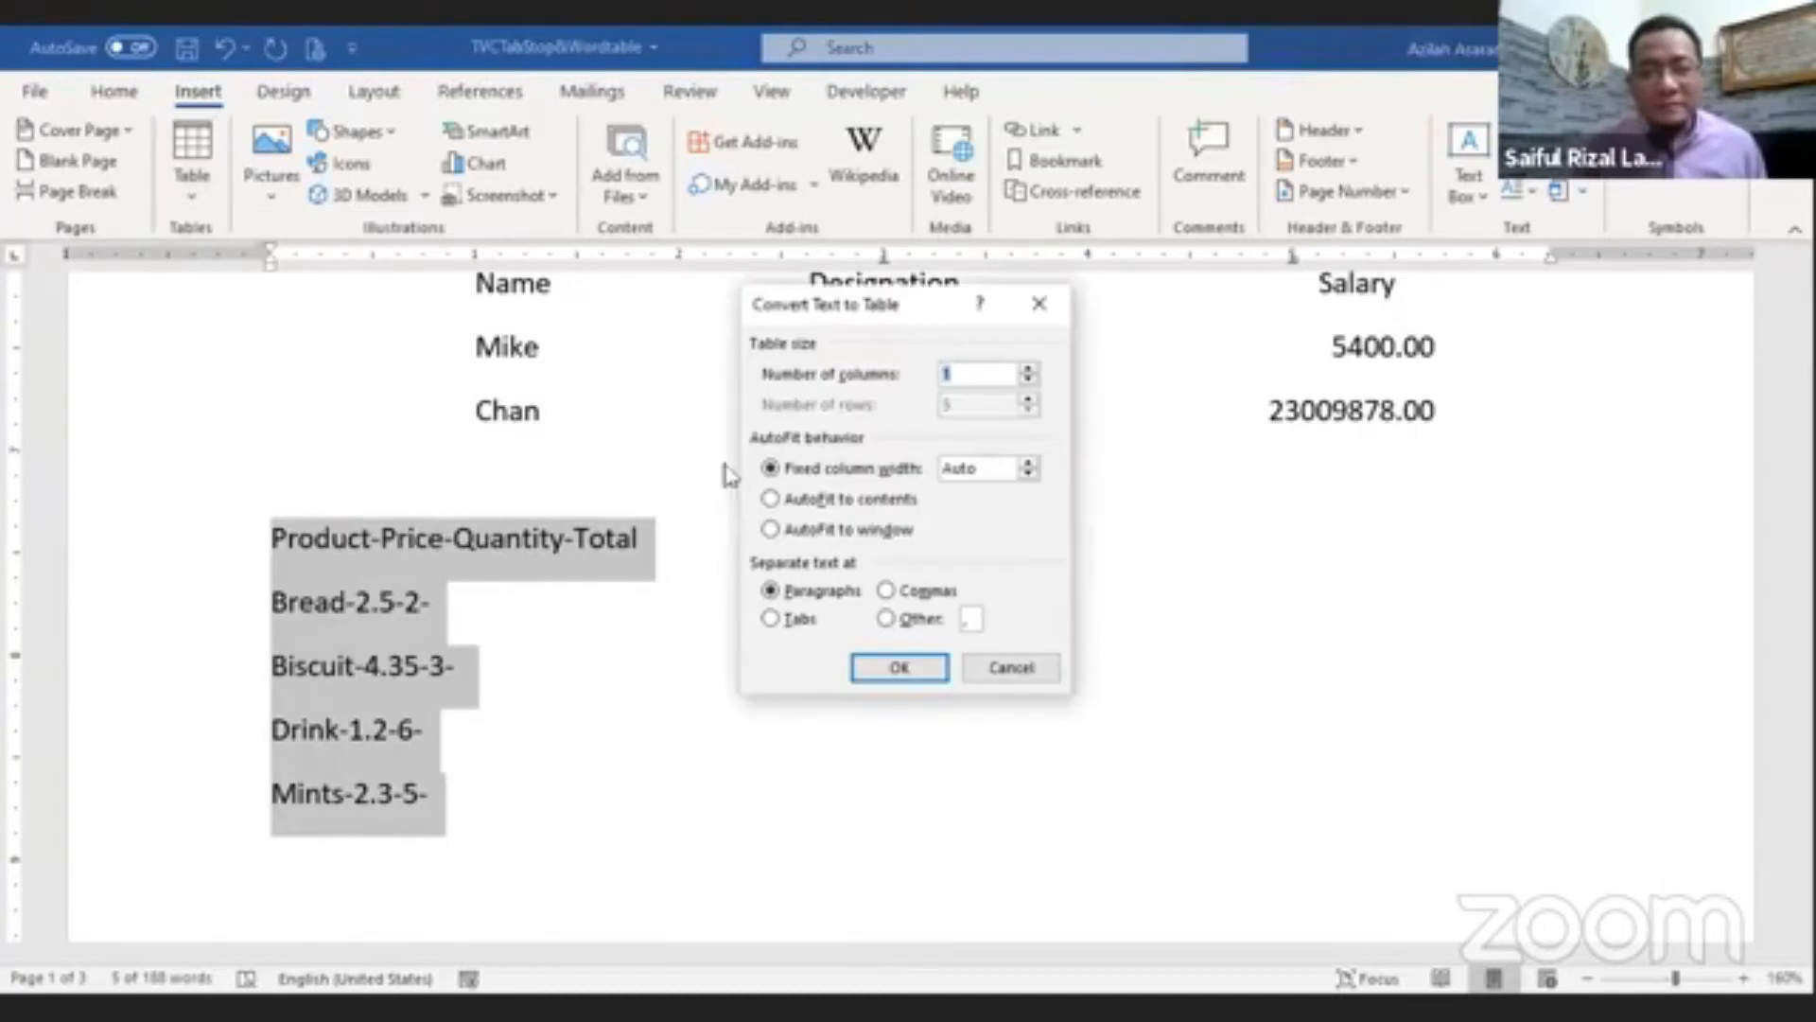
{"action": "left_click_drag", "start_coordinate": [887, 312], "coordinate": [1005, 336]}
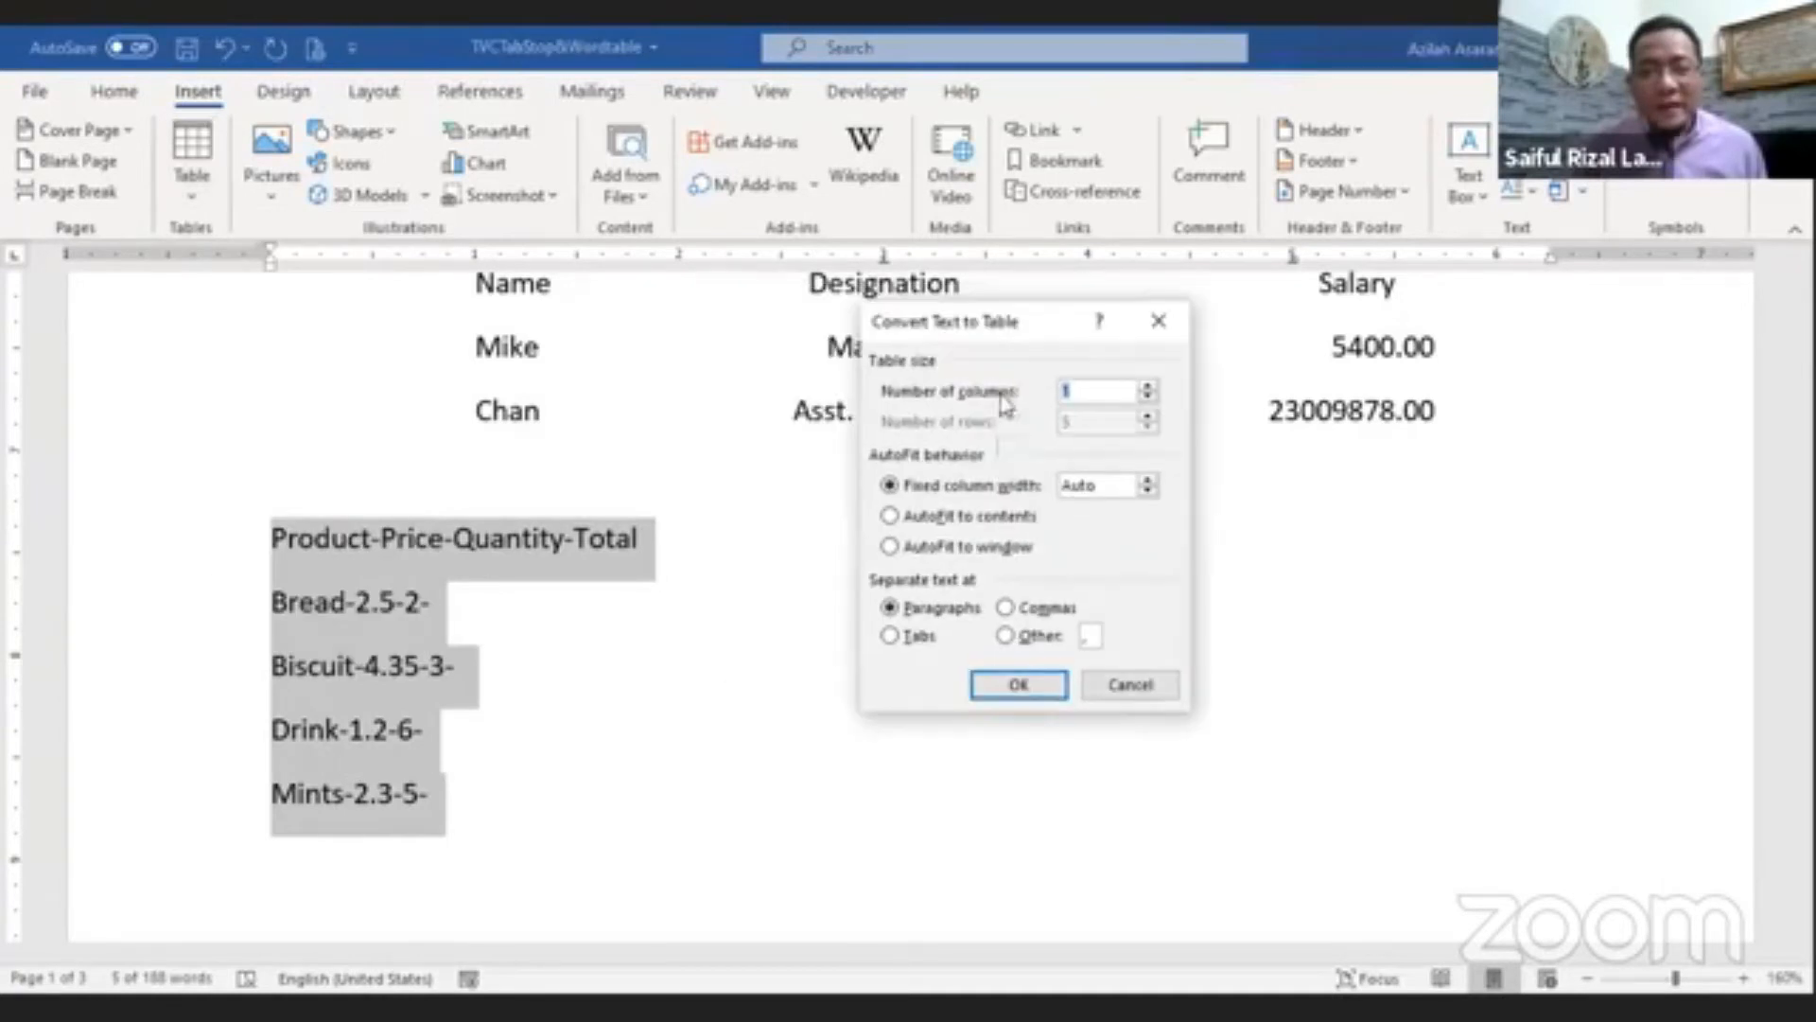
{"action": "left_click", "coordinate": [1005, 636]}
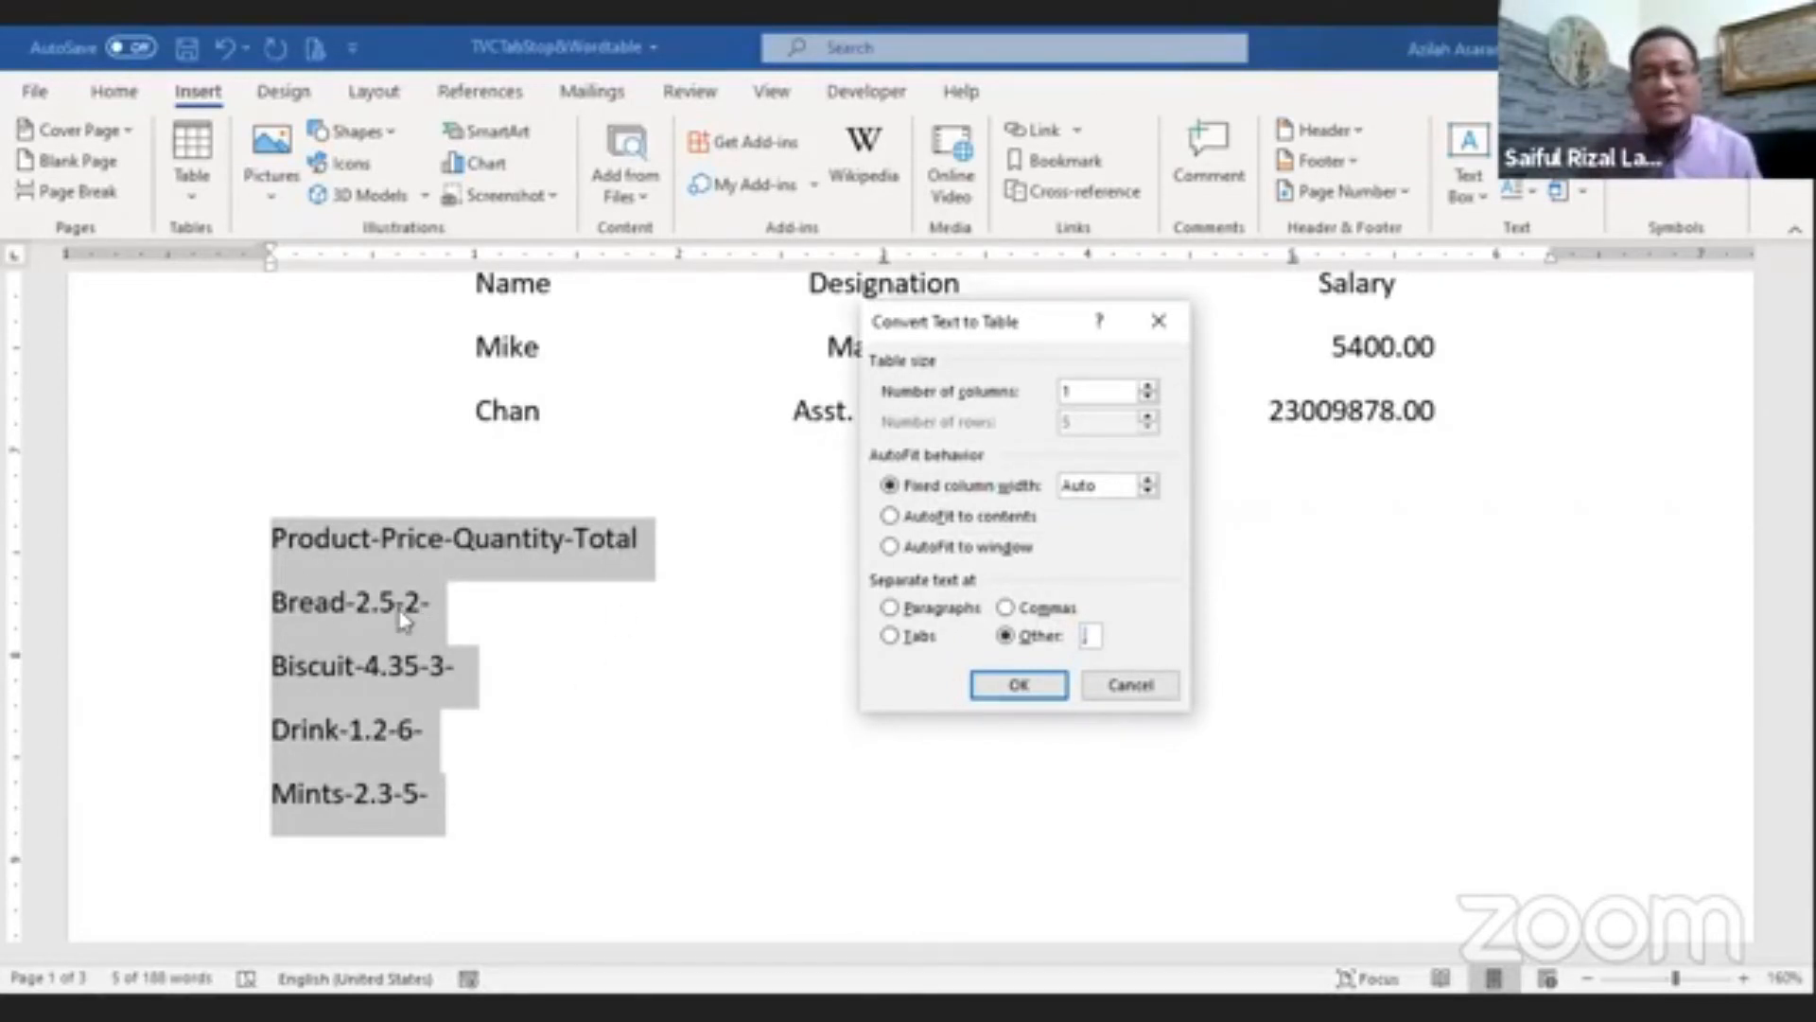
{"action": "type", "text": "-"}
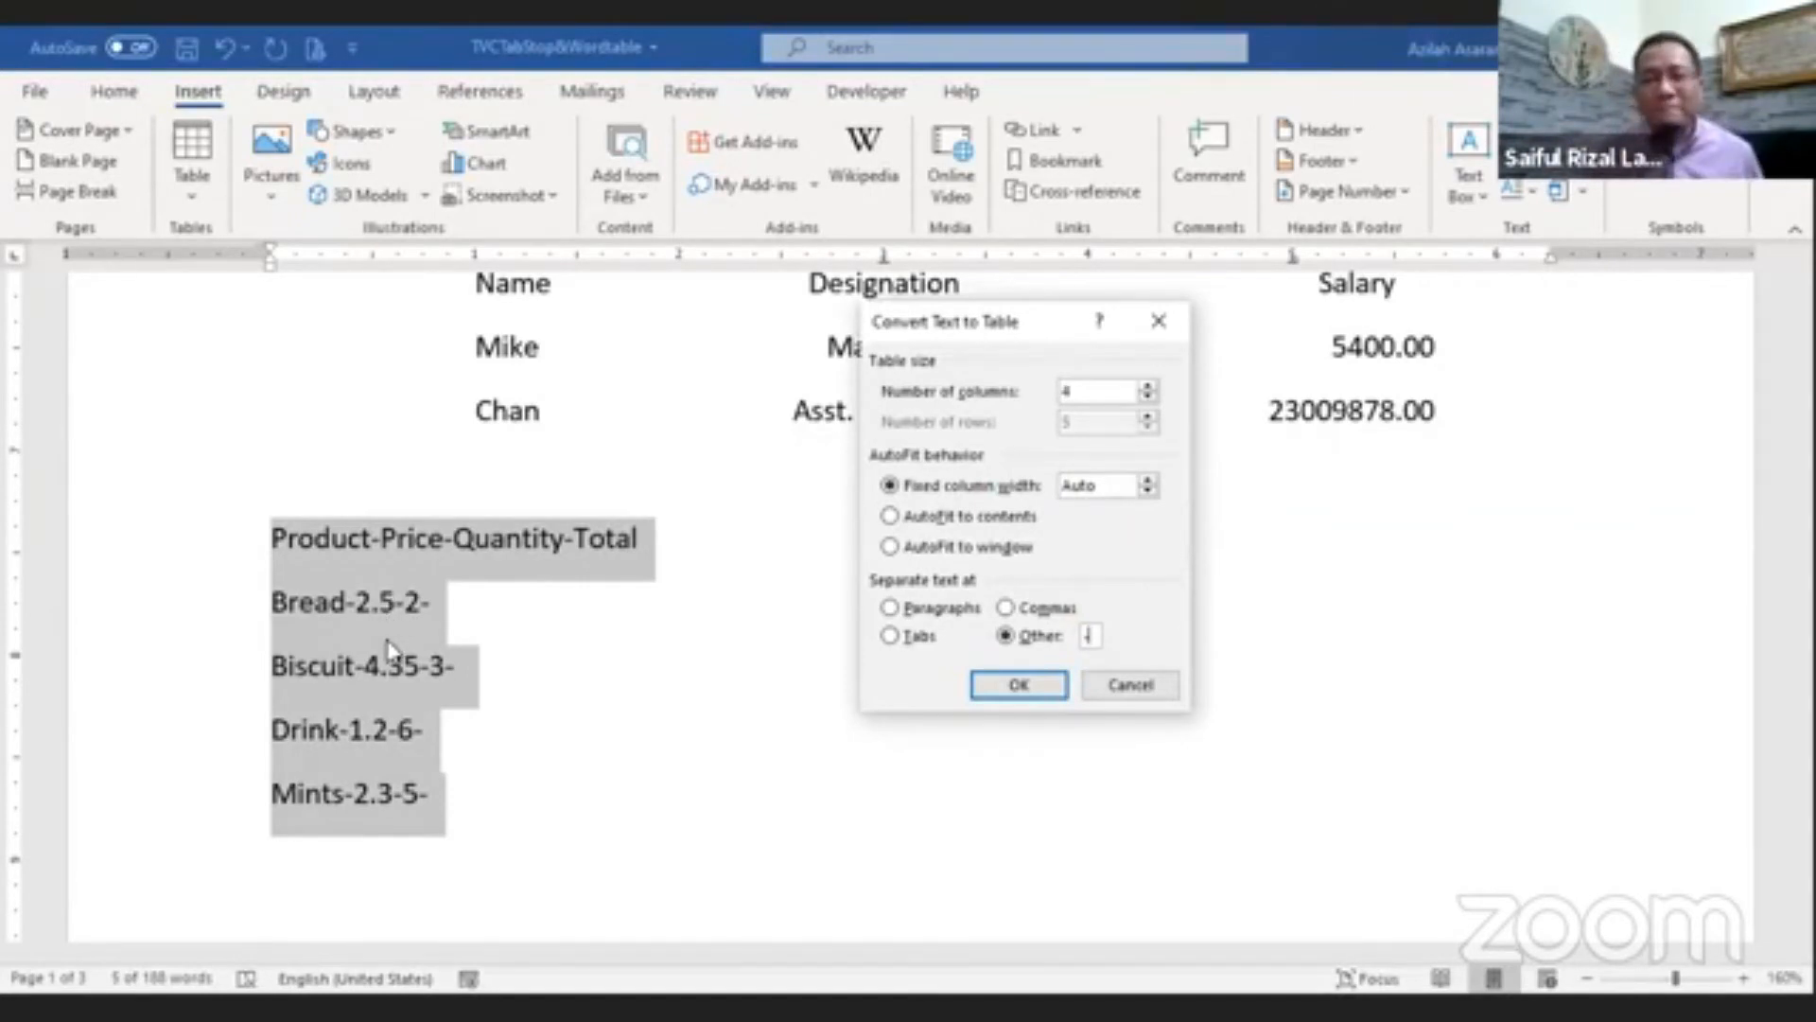
{"action": "left_click", "coordinate": [1020, 685]}
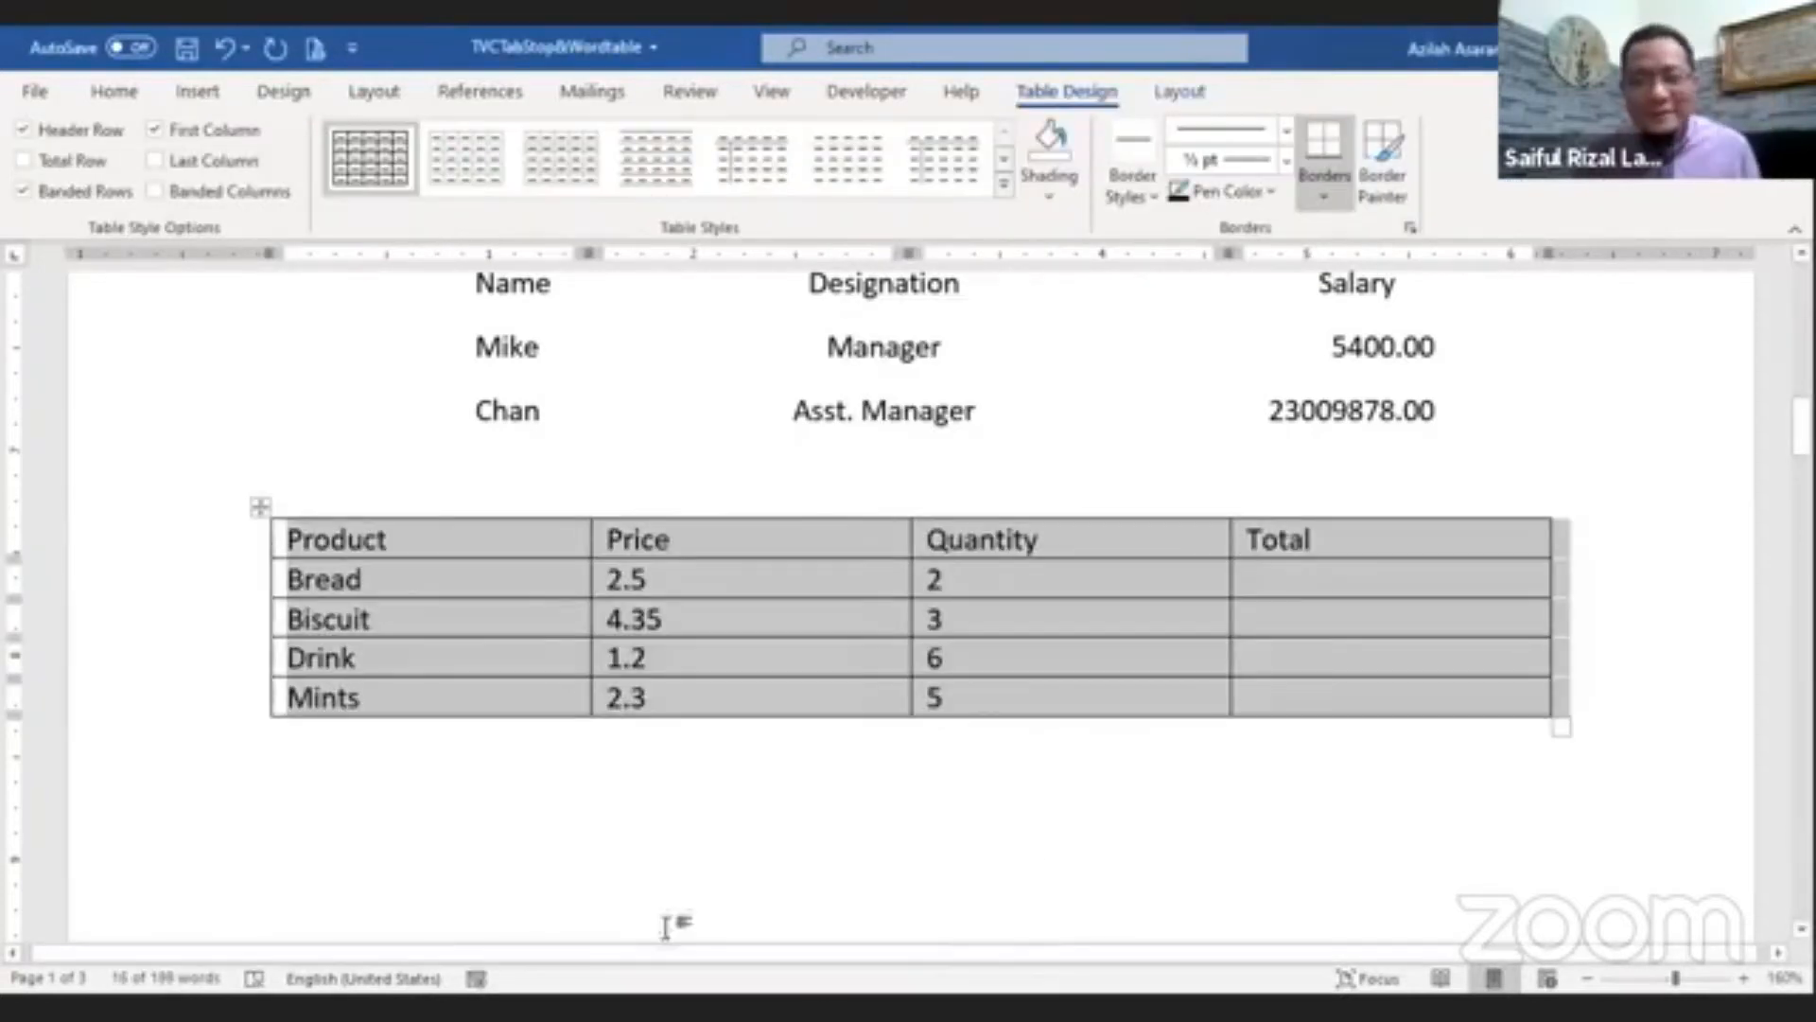
{"action": "left_click_drag", "start_coordinate": [993, 959], "coordinate": [1125, 959]}
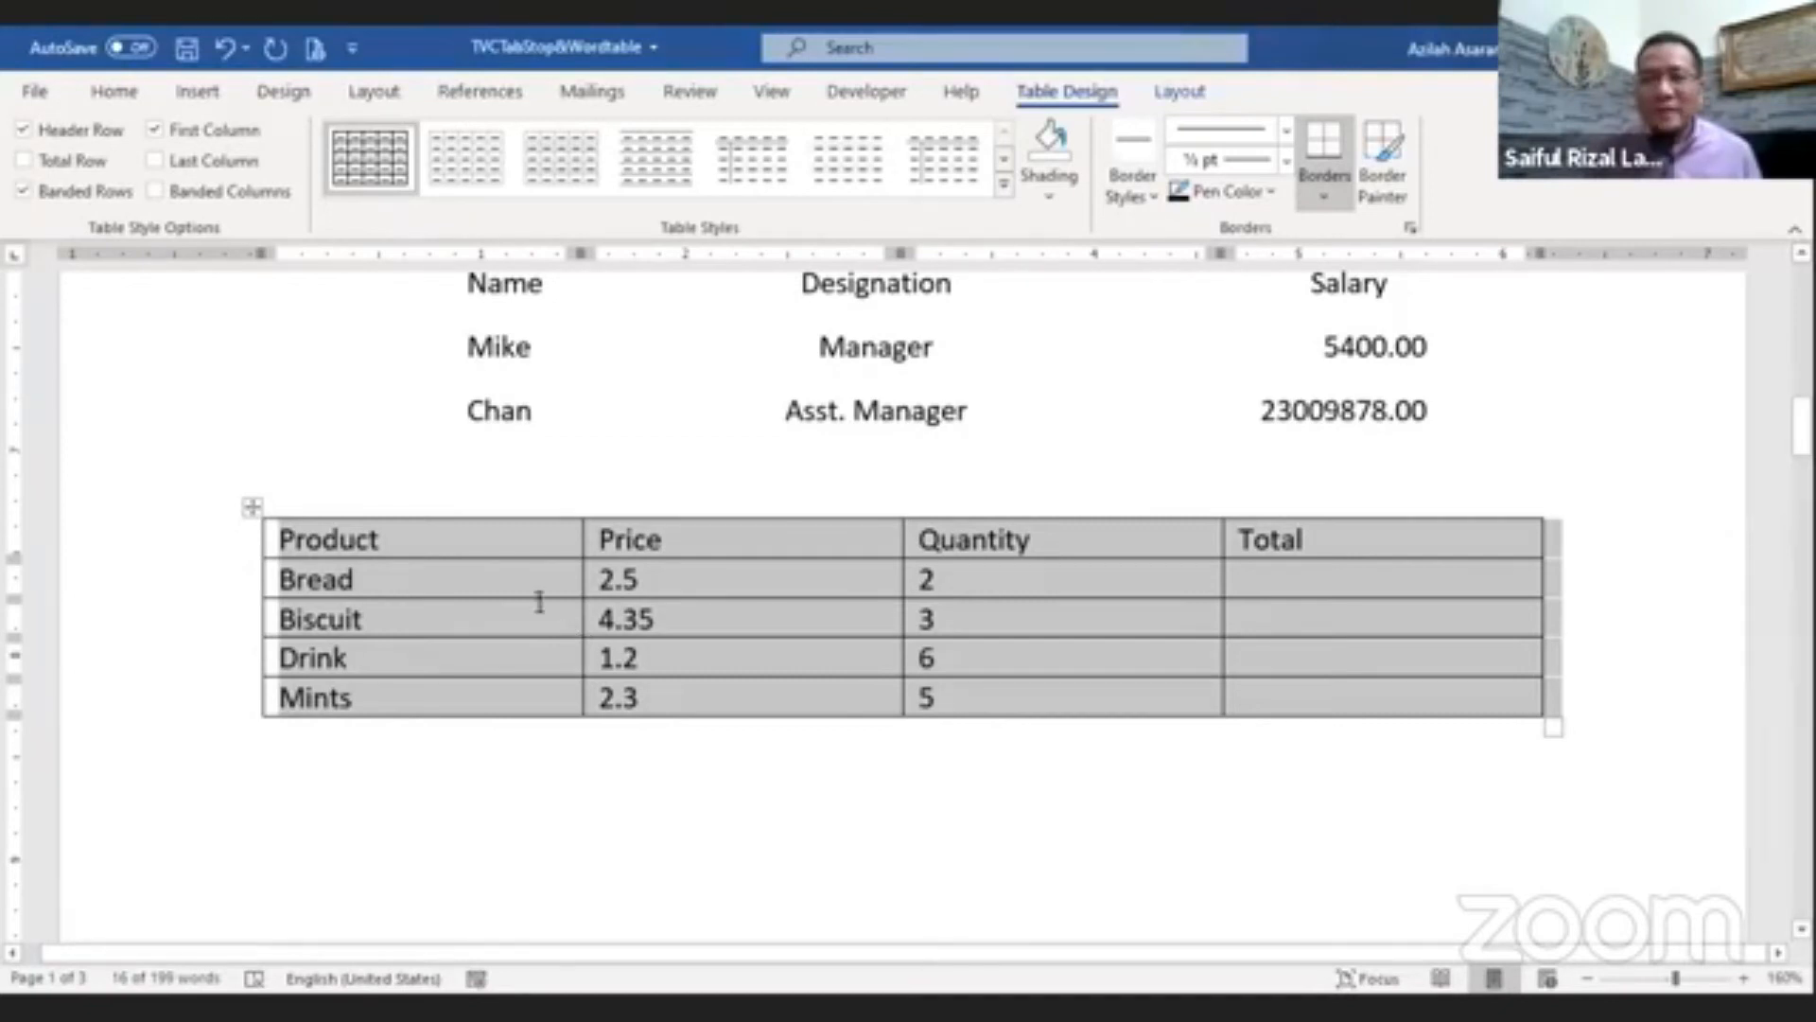
{"action": "left_click", "coordinate": [196, 92]}
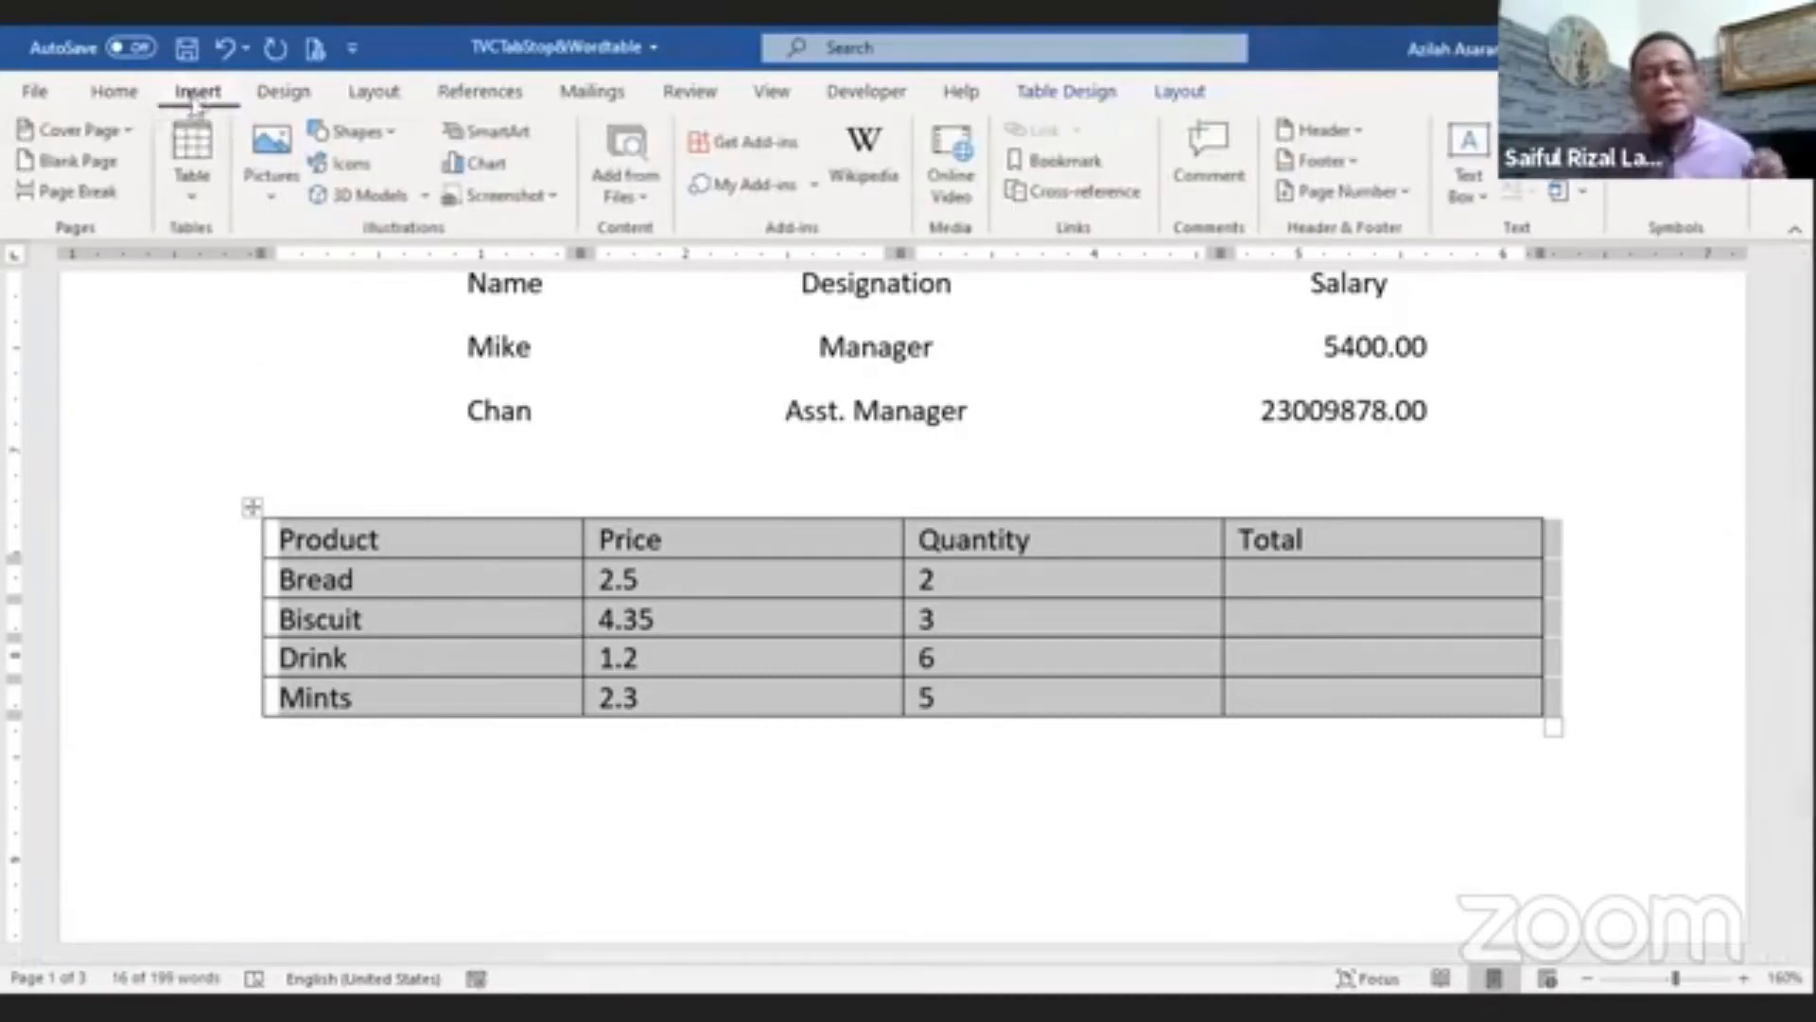
{"action": "left_click", "coordinate": [185, 200]}
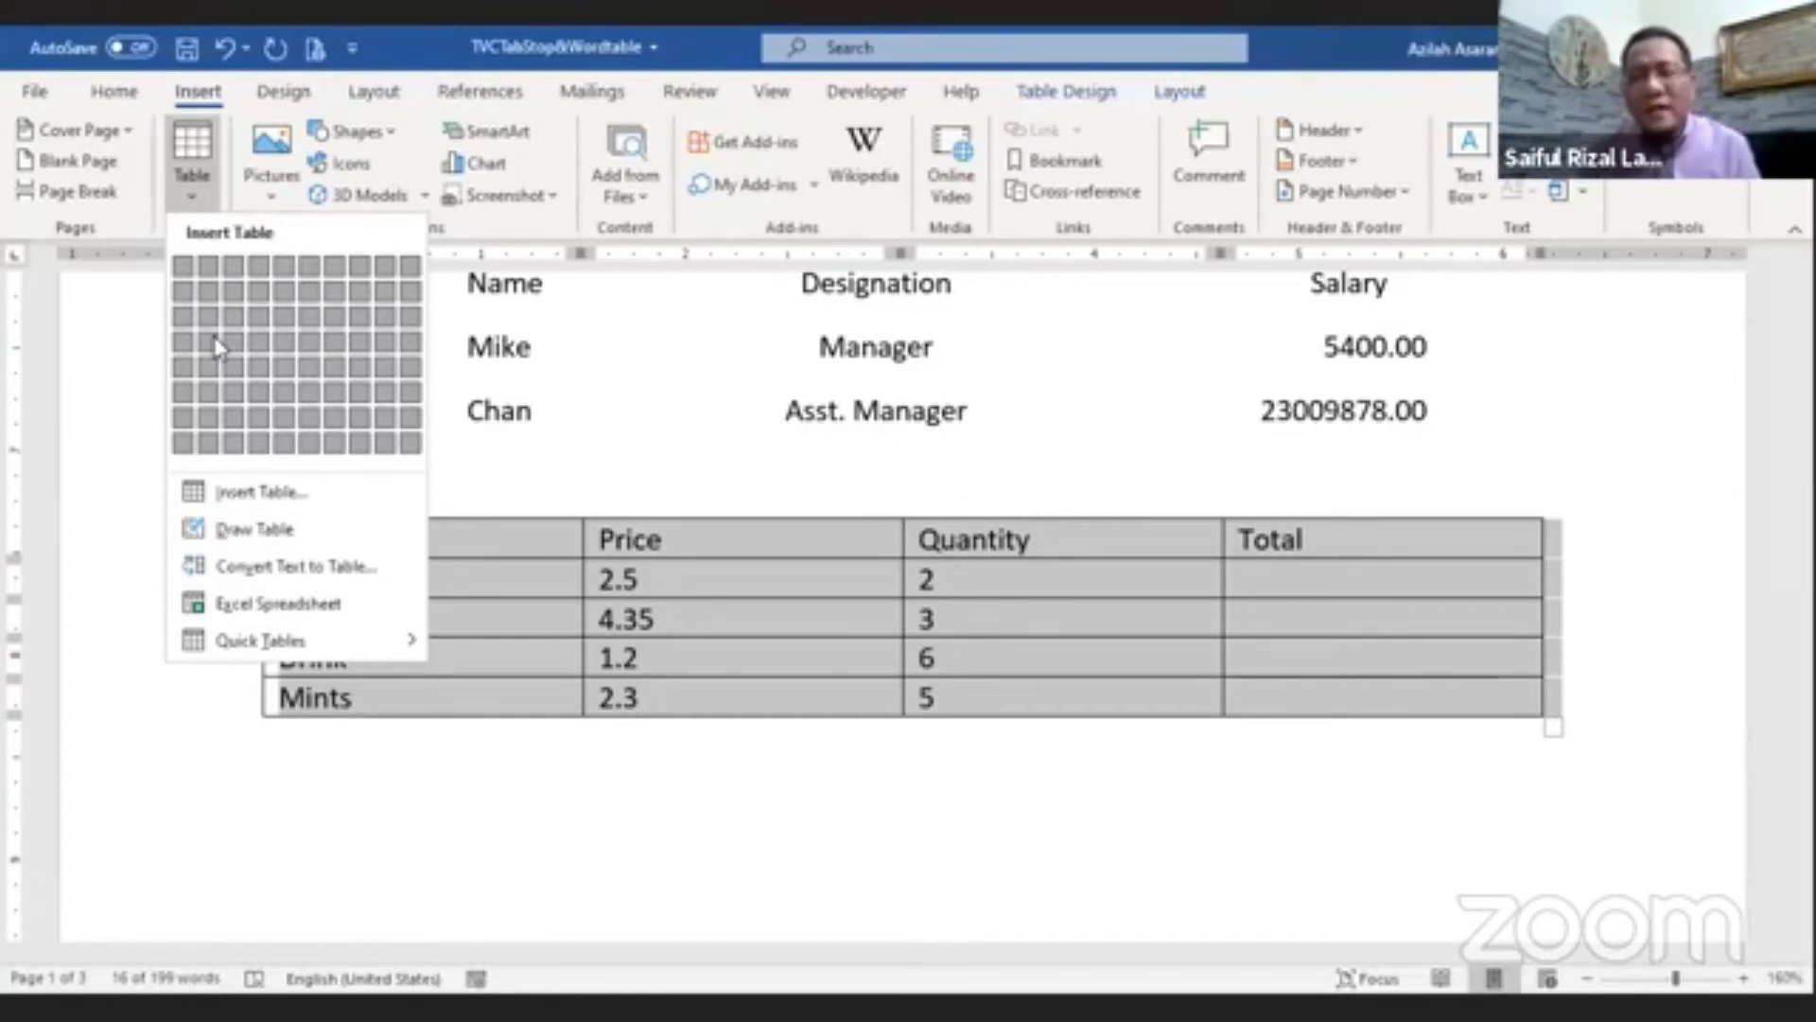
{"action": "left_click", "coordinate": [1094, 819]}
Step: Add a new row at the bottom of the table and label its first cell Grand Total
{"action": "left_click", "coordinate": [1248, 700]}
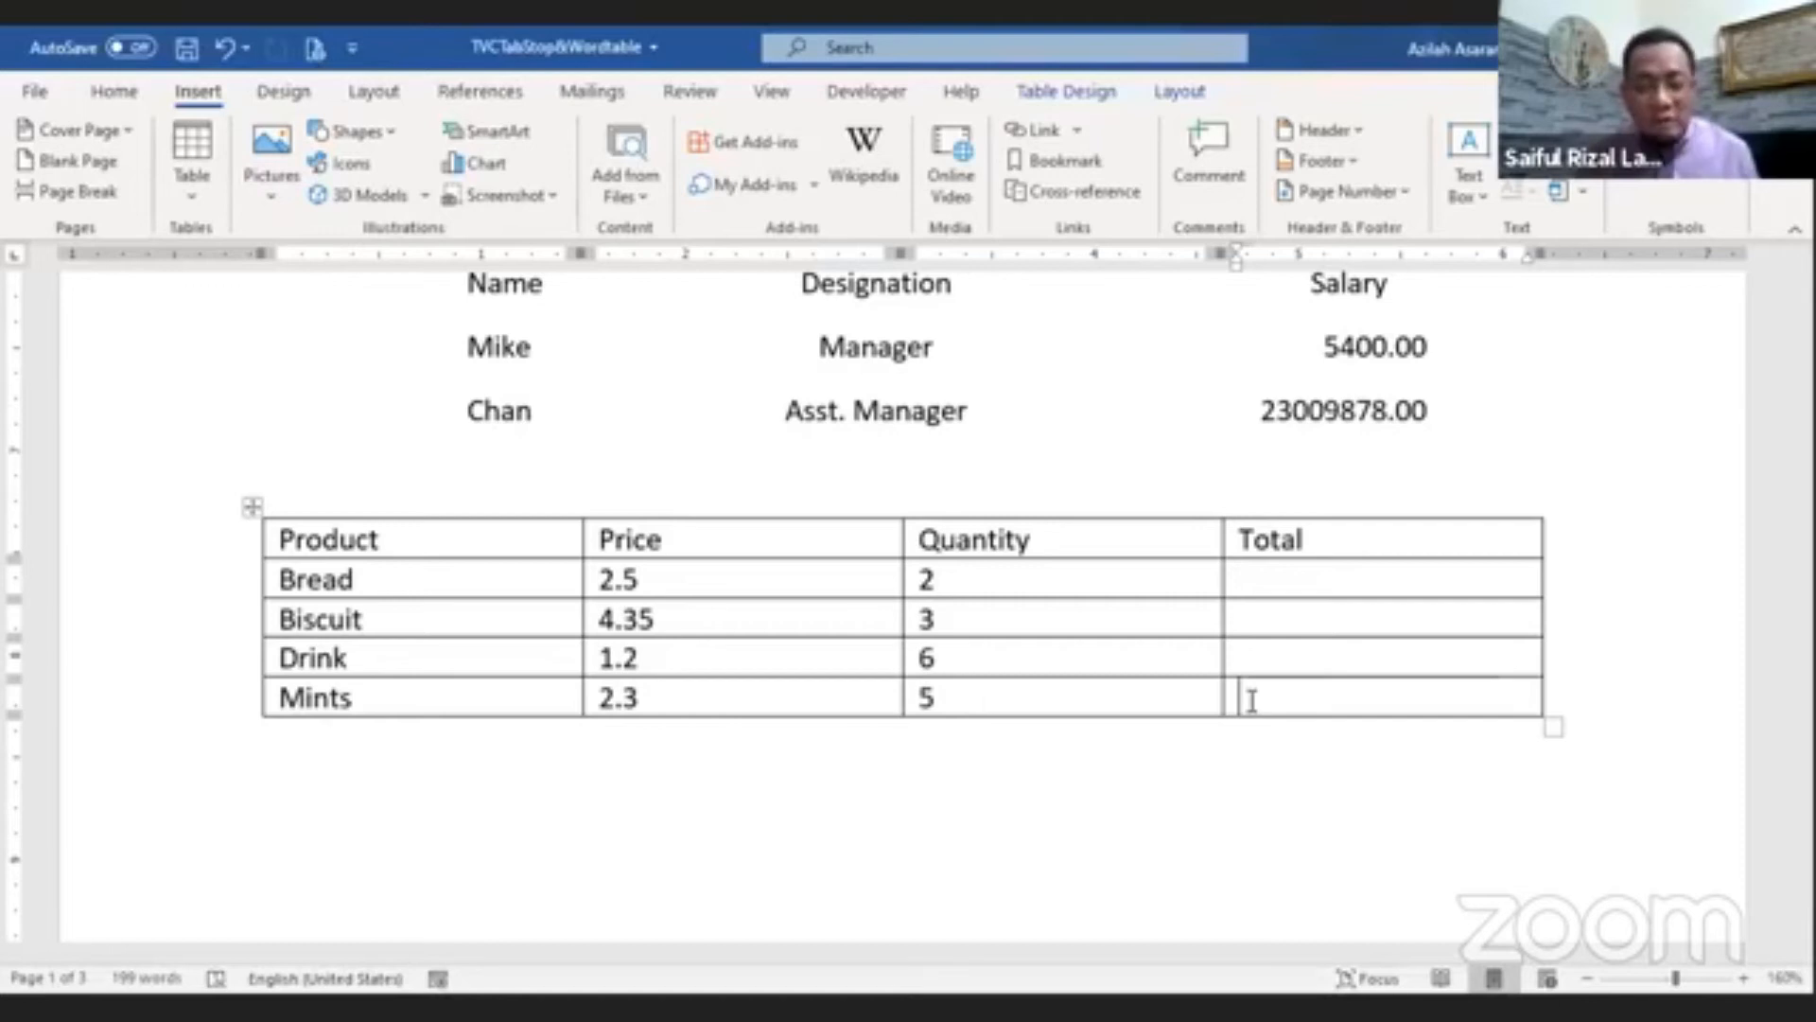
{"action": "key", "text": "Tab"}
{"action": "type", "text": "Grand Total"}
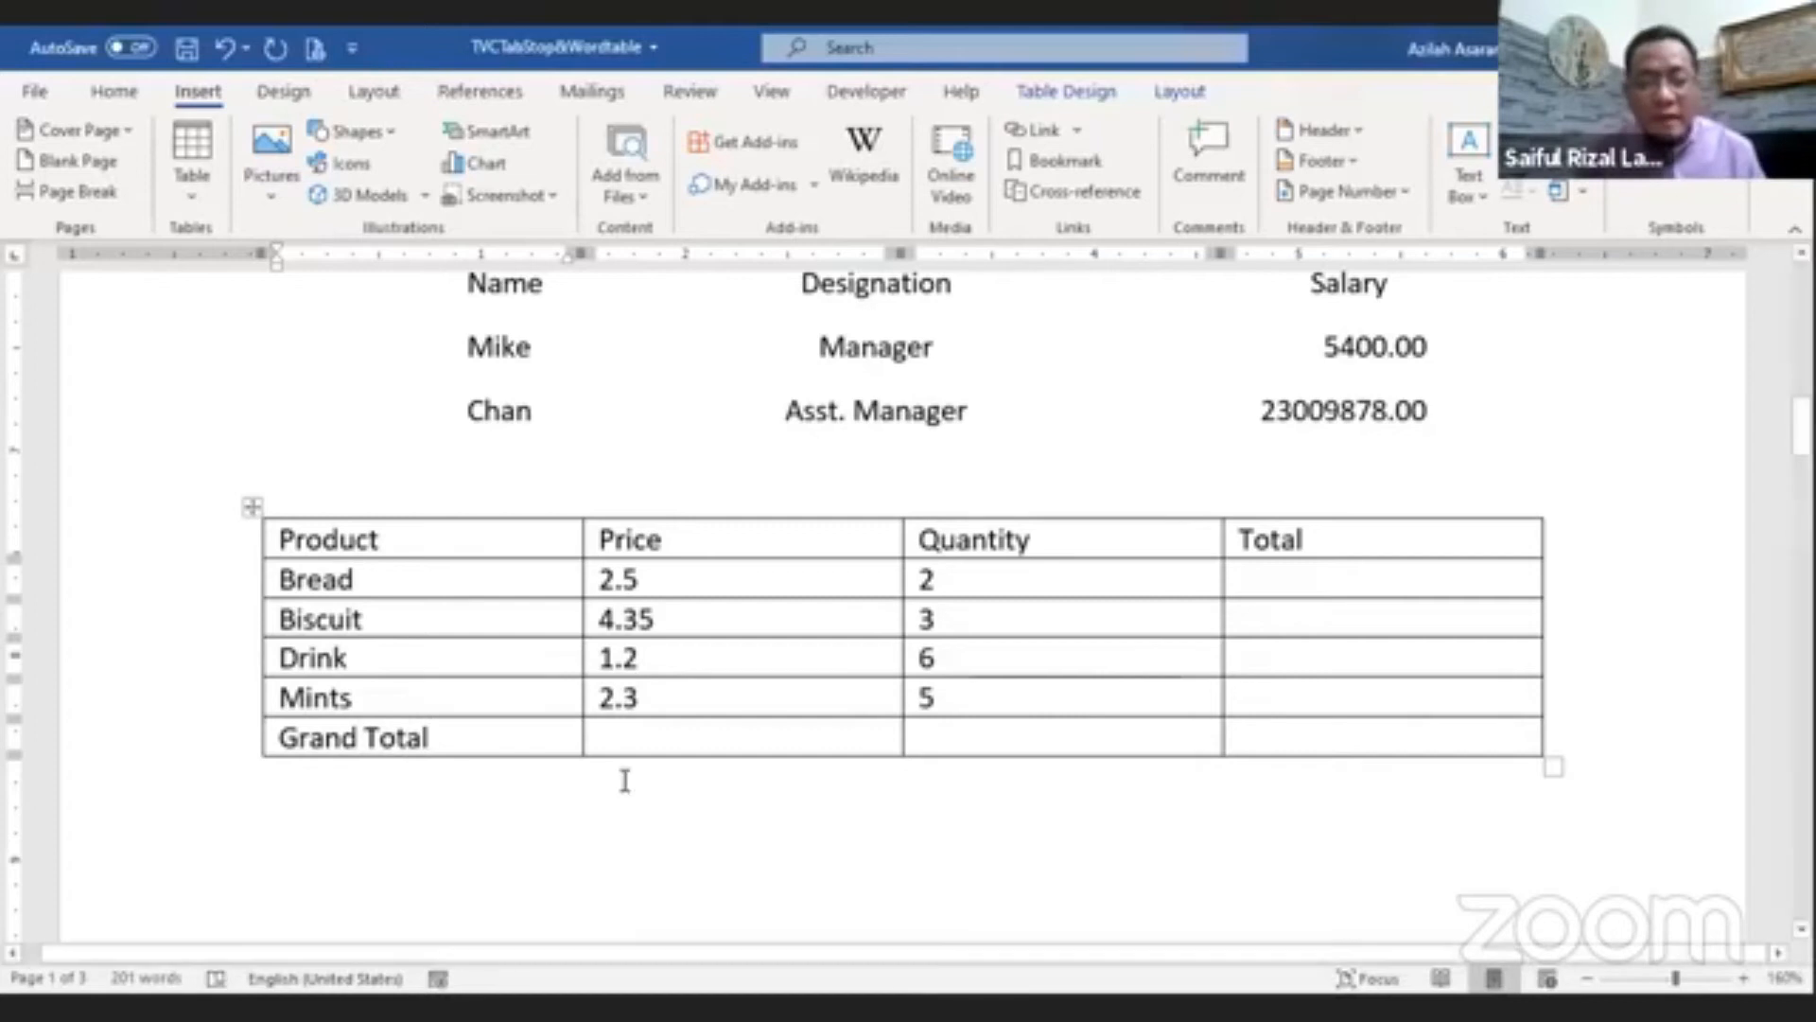
Step: Merge the first three cells of the Grand Total row
{"action": "left_click_drag", "start_coordinate": [572, 738], "coordinate": [1042, 730]}
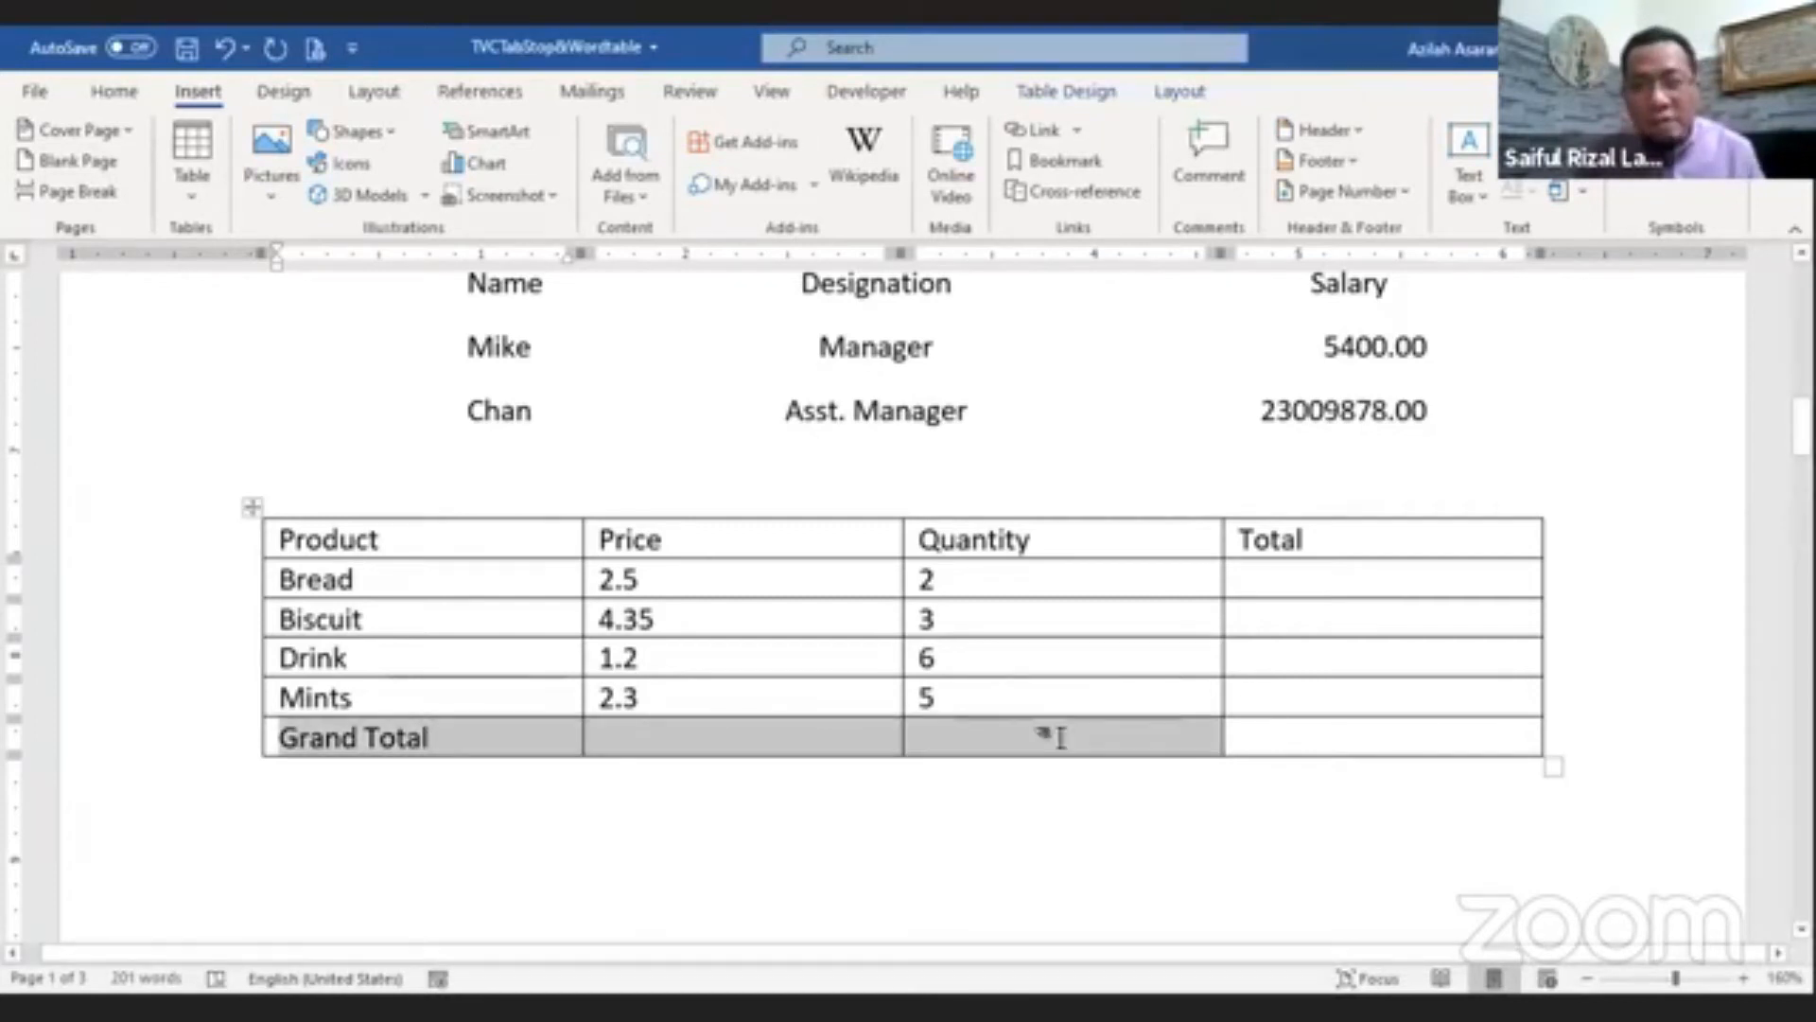
{"action": "left_click", "coordinate": [1182, 91]}
{"action": "left_click", "coordinate": [632, 184]}
{"action": "left_click", "coordinate": [1163, 803]}
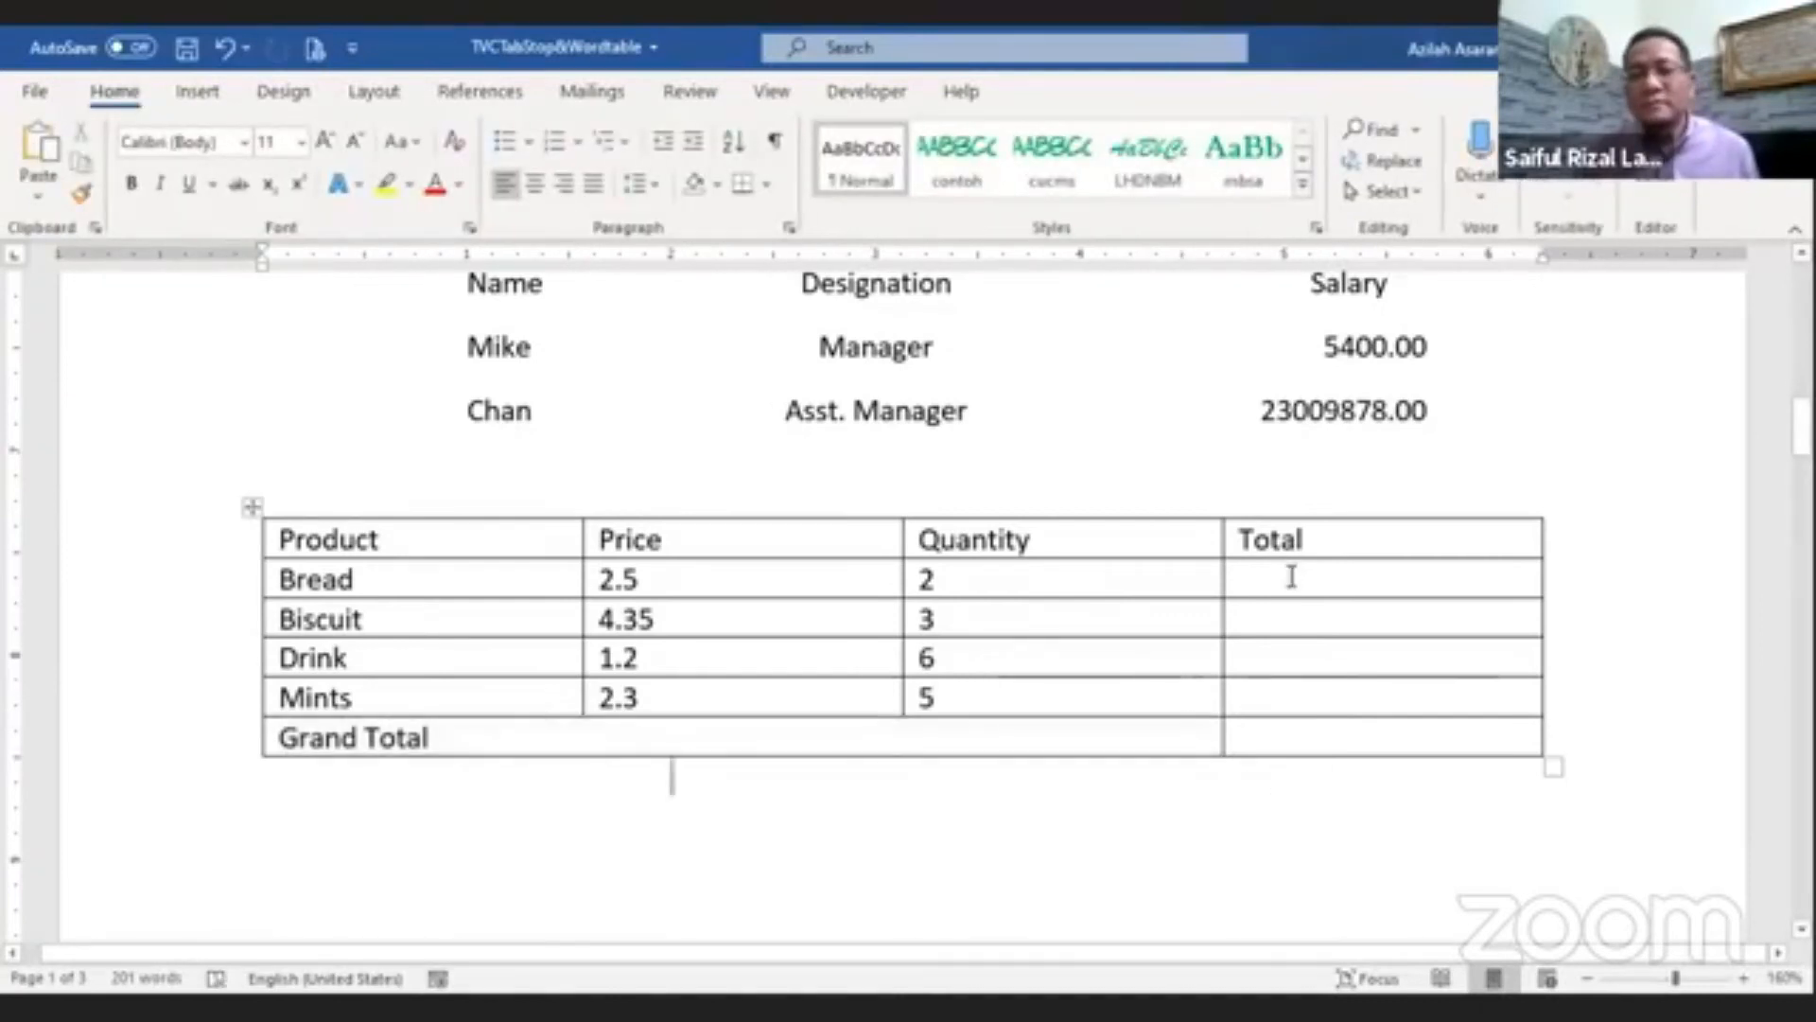
Step: Insert a =product(LEFT) formula in the Bread row's Total cell
{"action": "left_click", "coordinate": [1292, 576]}
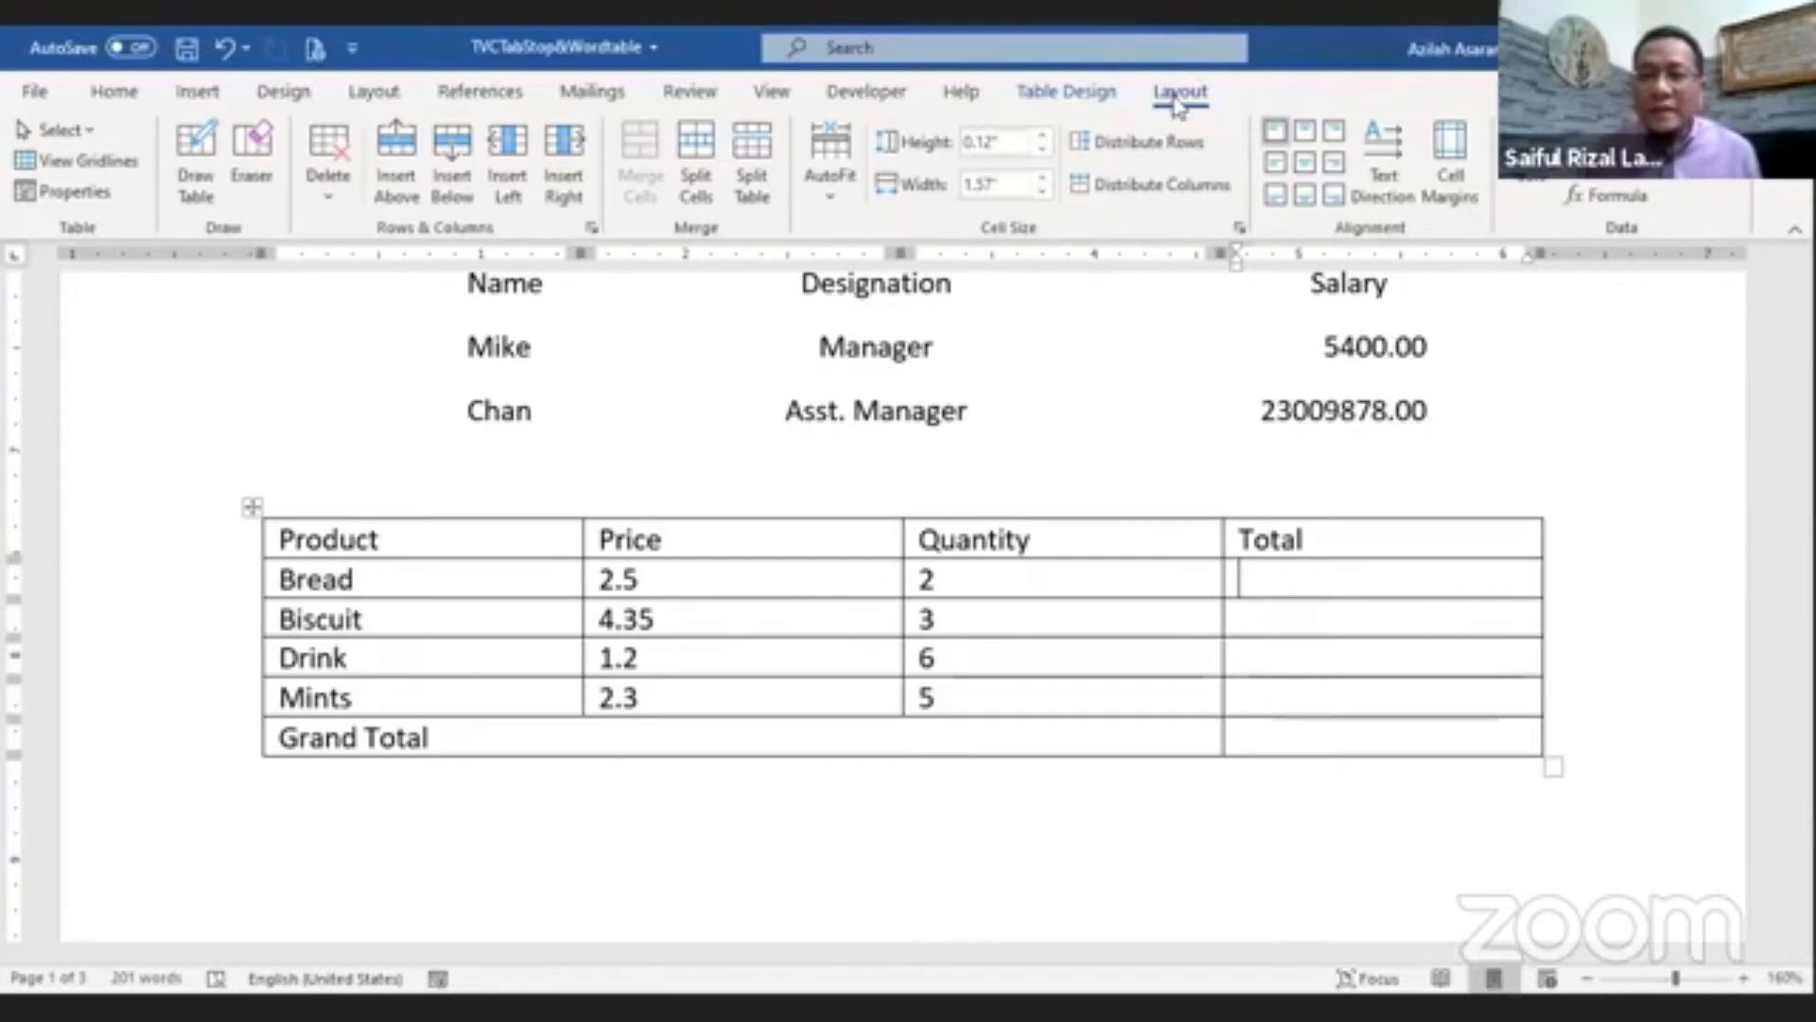
{"action": "left_click", "coordinate": [1571, 195]}
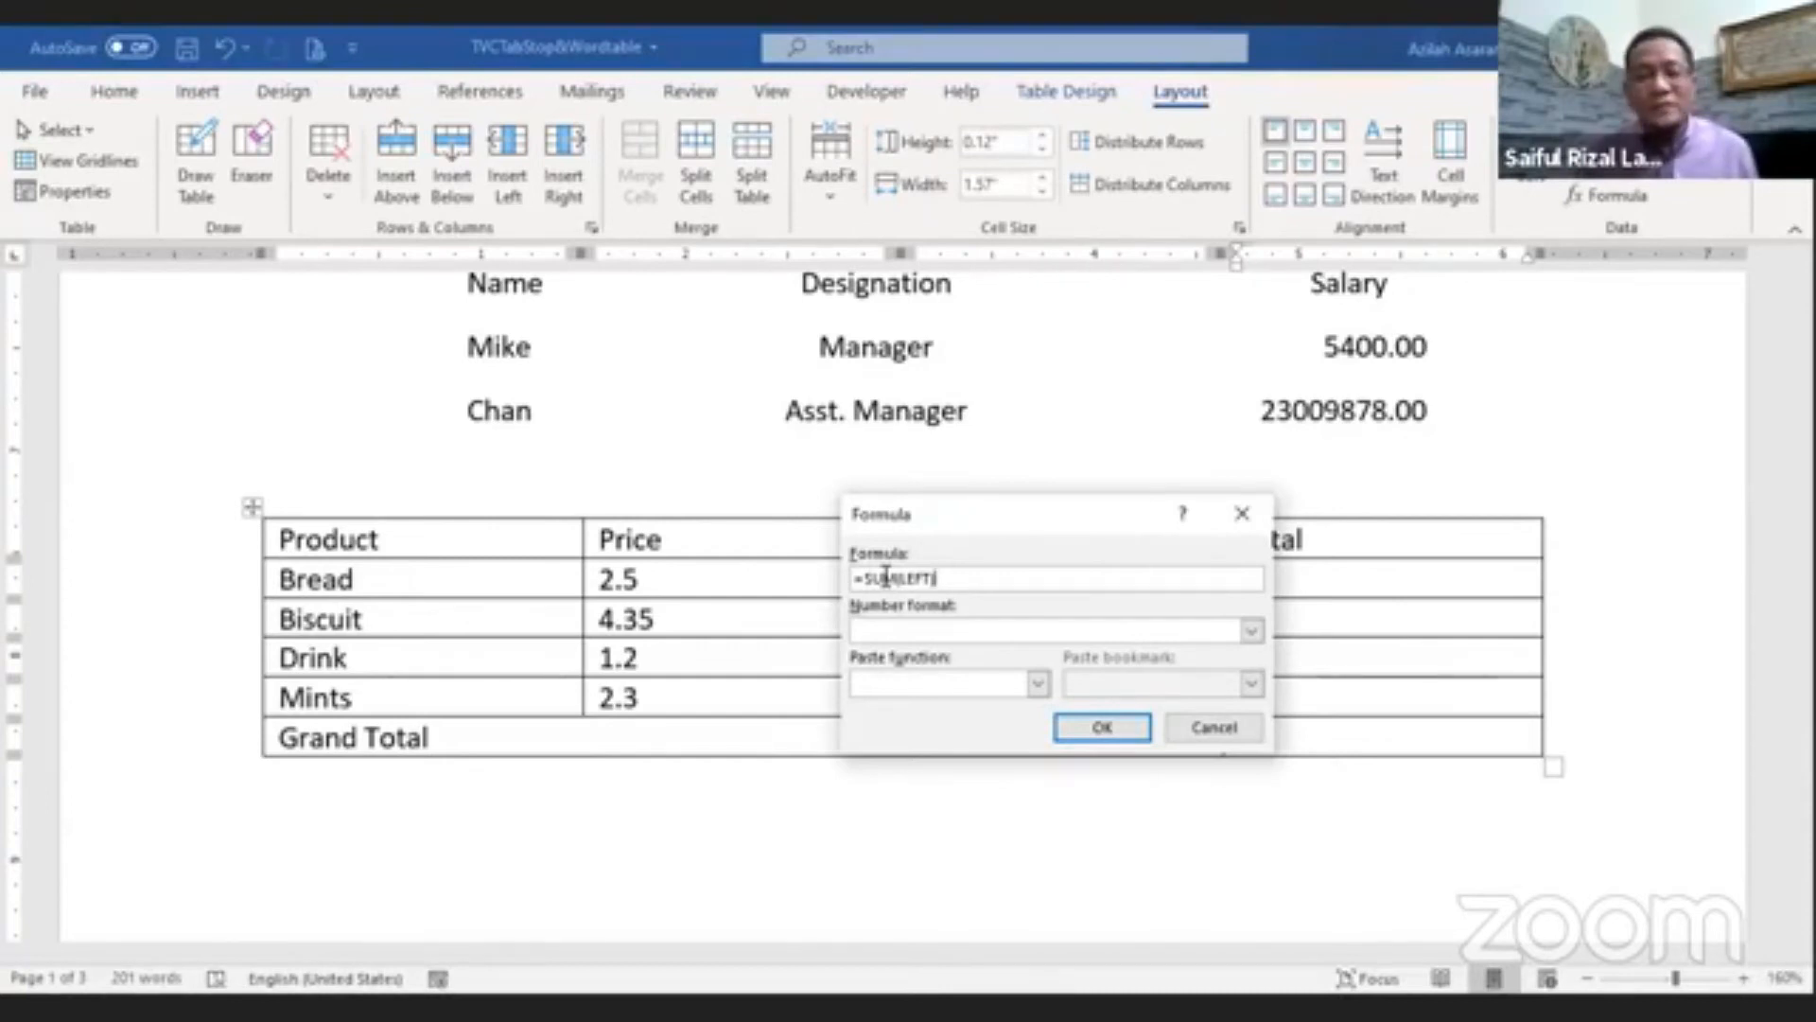
{"action": "double_click", "coordinate": [887, 577]}
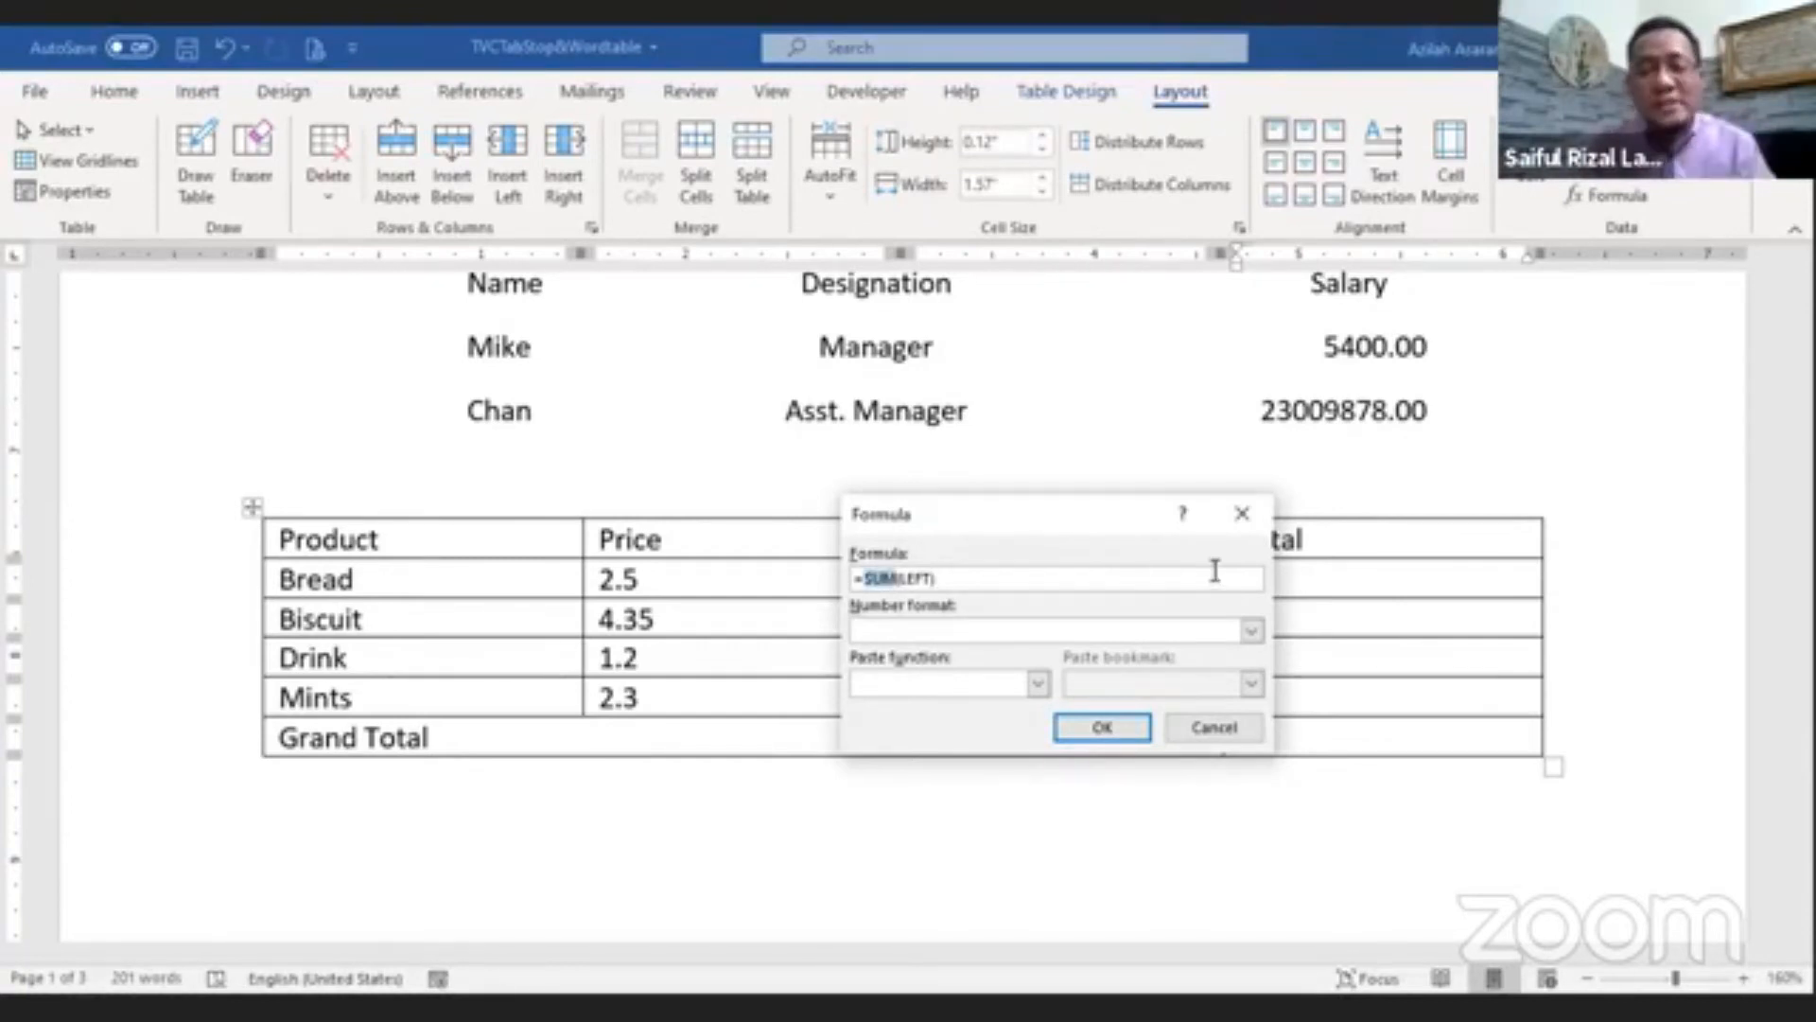
{"action": "type", "text": "product"}
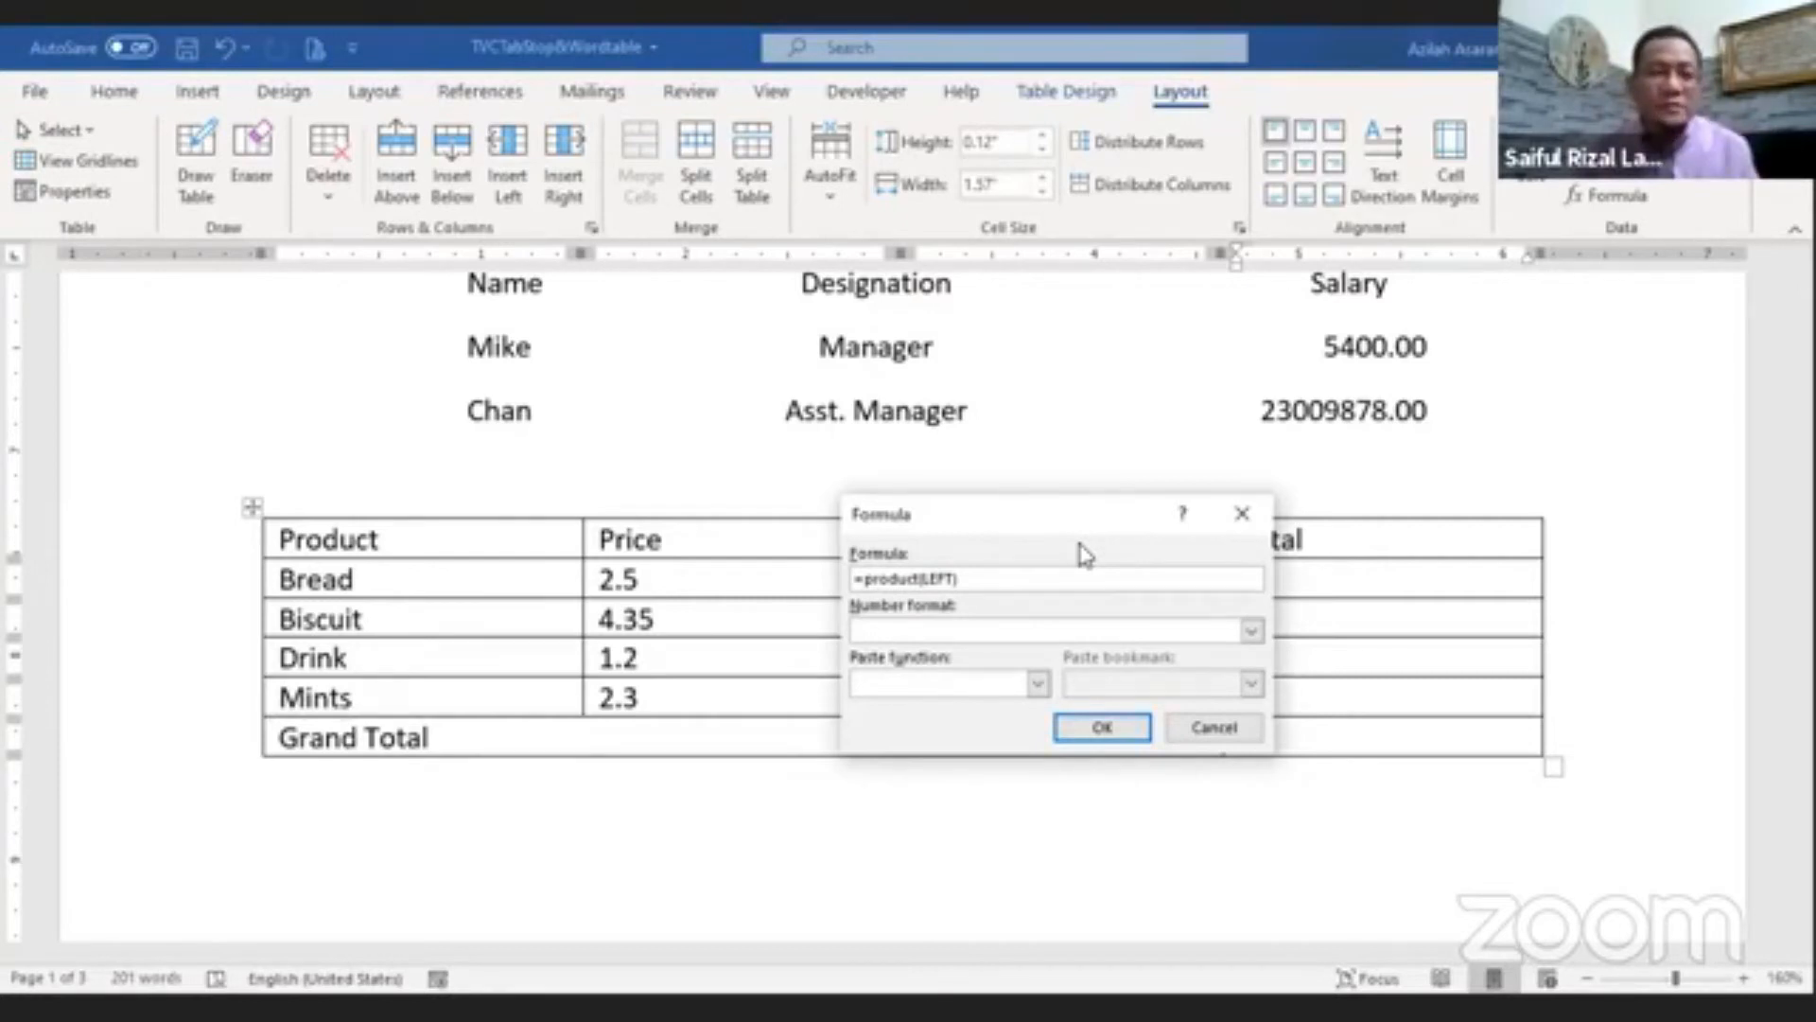
{"action": "left_click_drag", "start_coordinate": [1097, 537], "coordinate": [419, 701]}
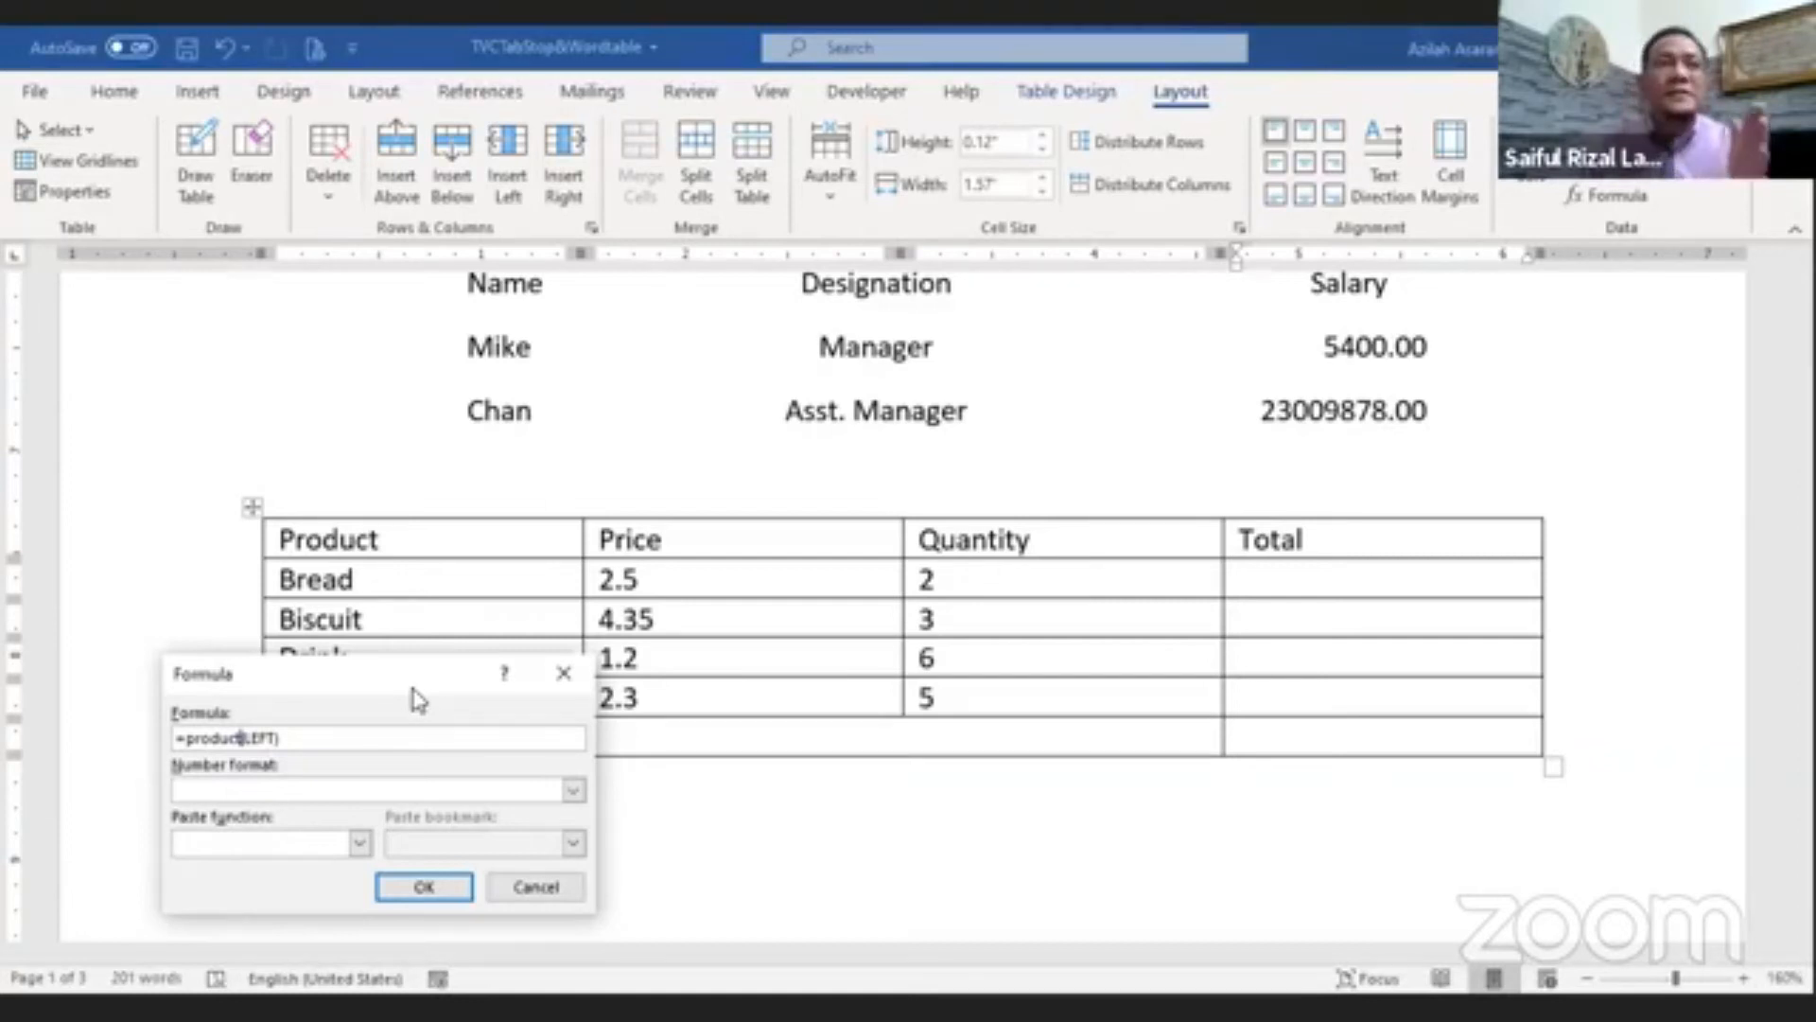
{"action": "left_click", "coordinate": [428, 889]}
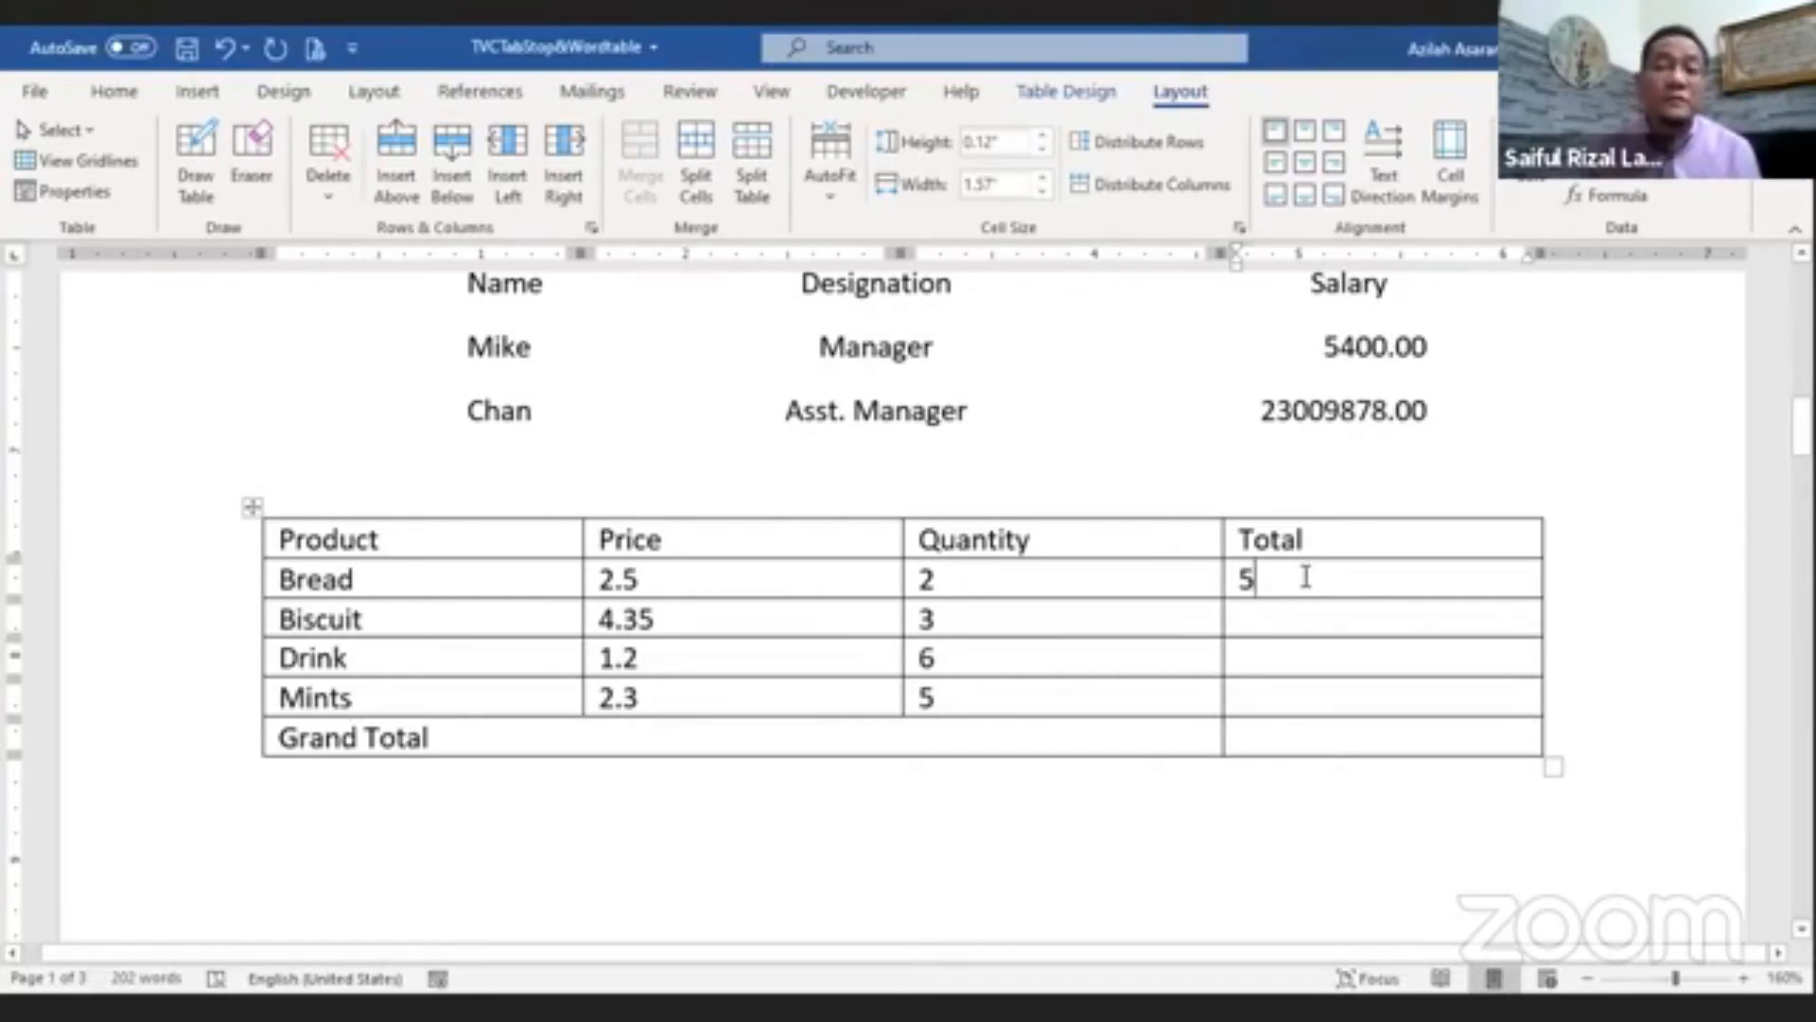
Step: Copy the Bread total formula and paste it into the Total cells of the Biscuit, Drink and Mints rows
{"action": "left_click", "coordinate": [1228, 589]}
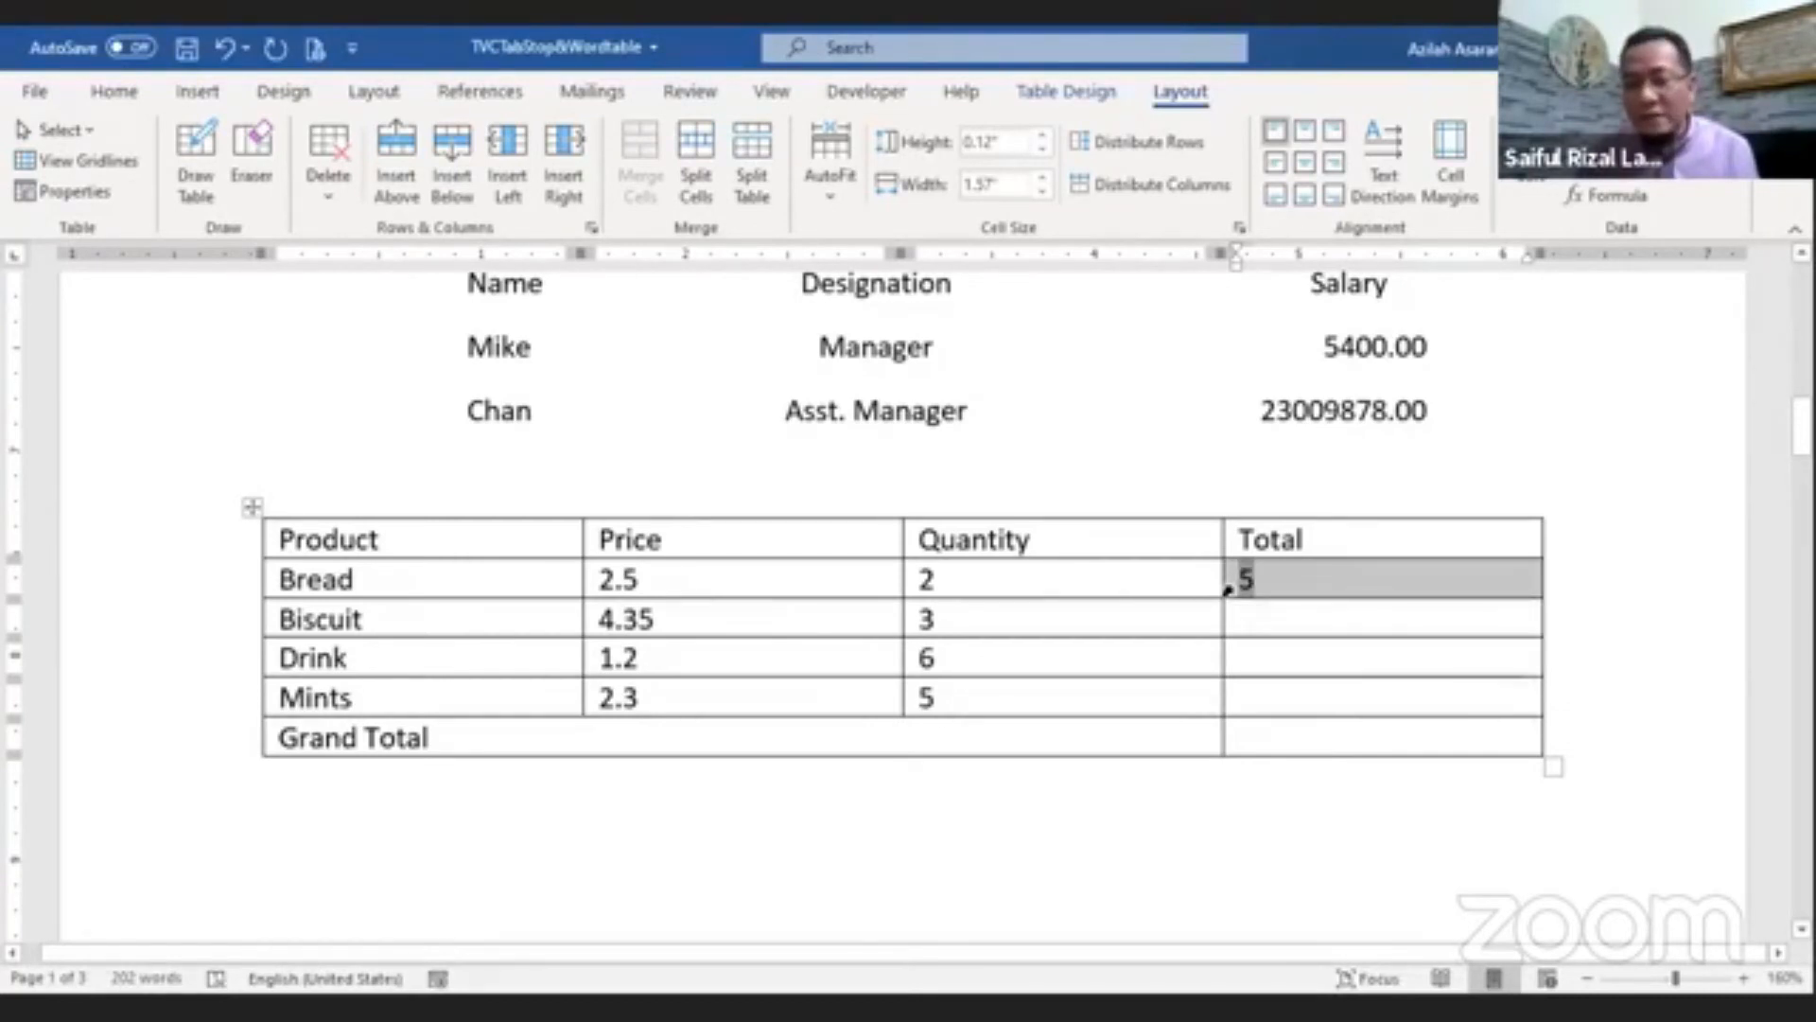
{"action": "right_click", "coordinate": [1230, 589]}
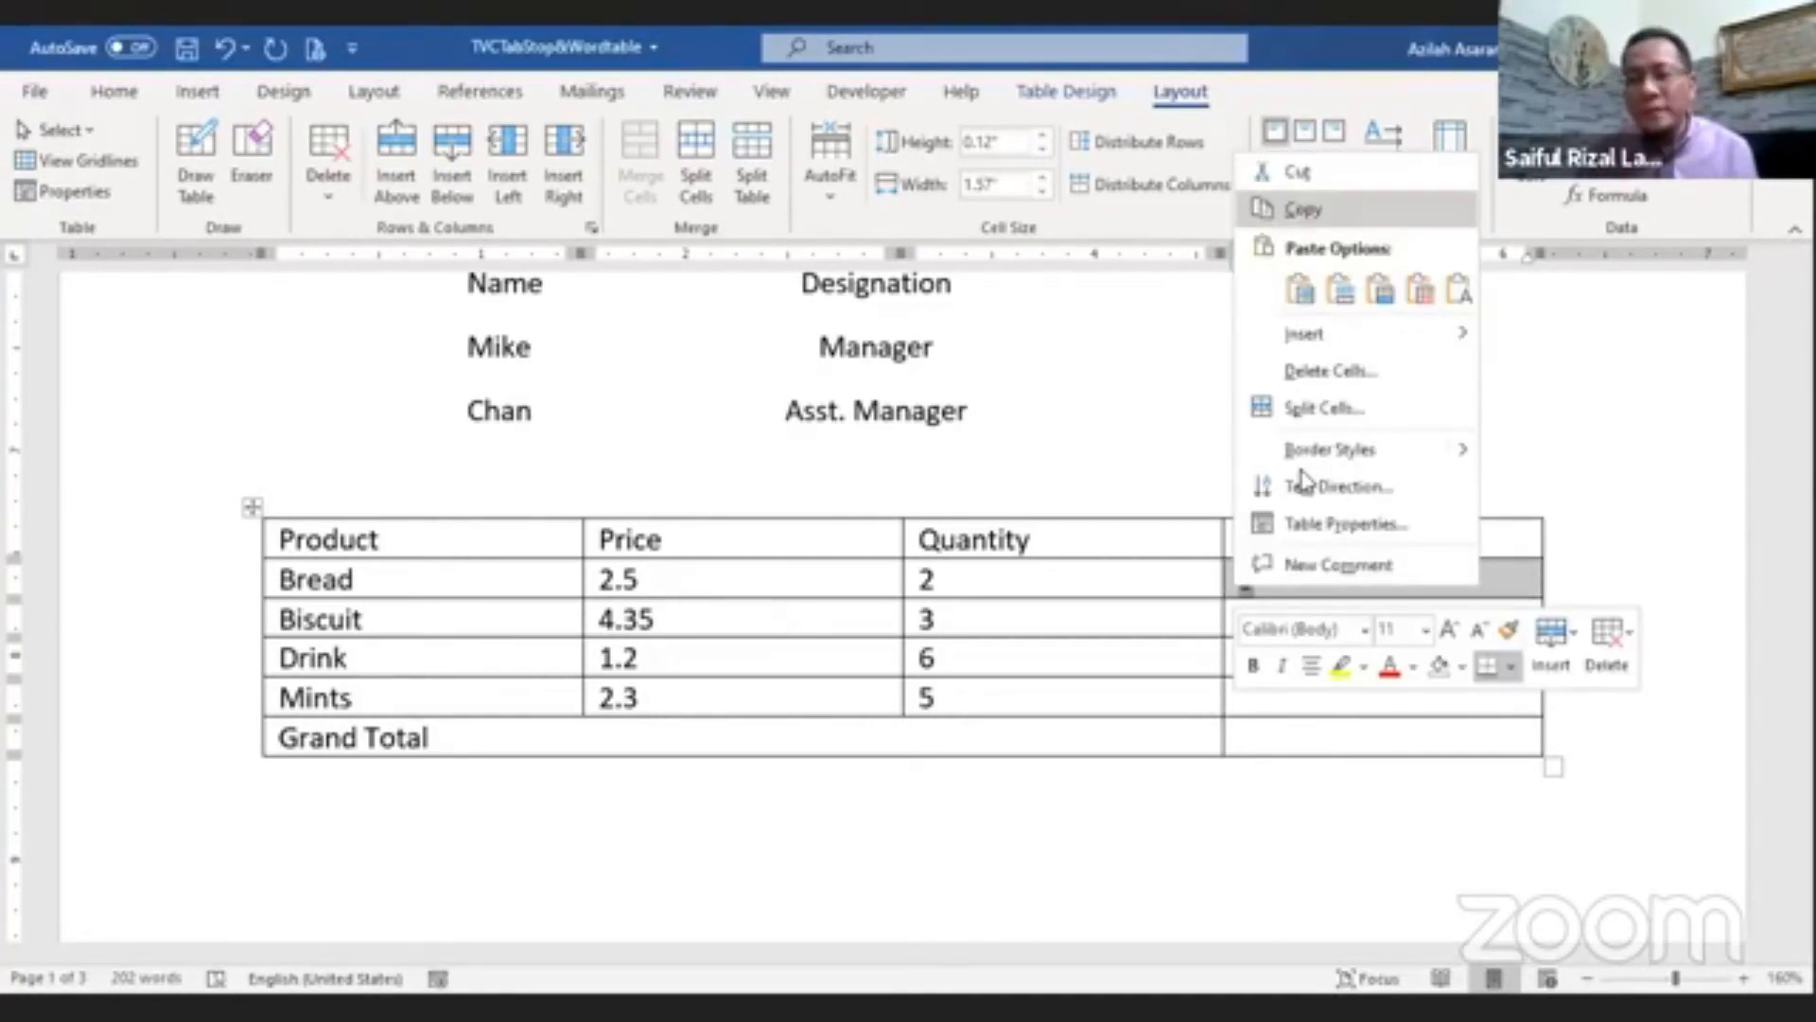
{"action": "key", "text": "Escape"}
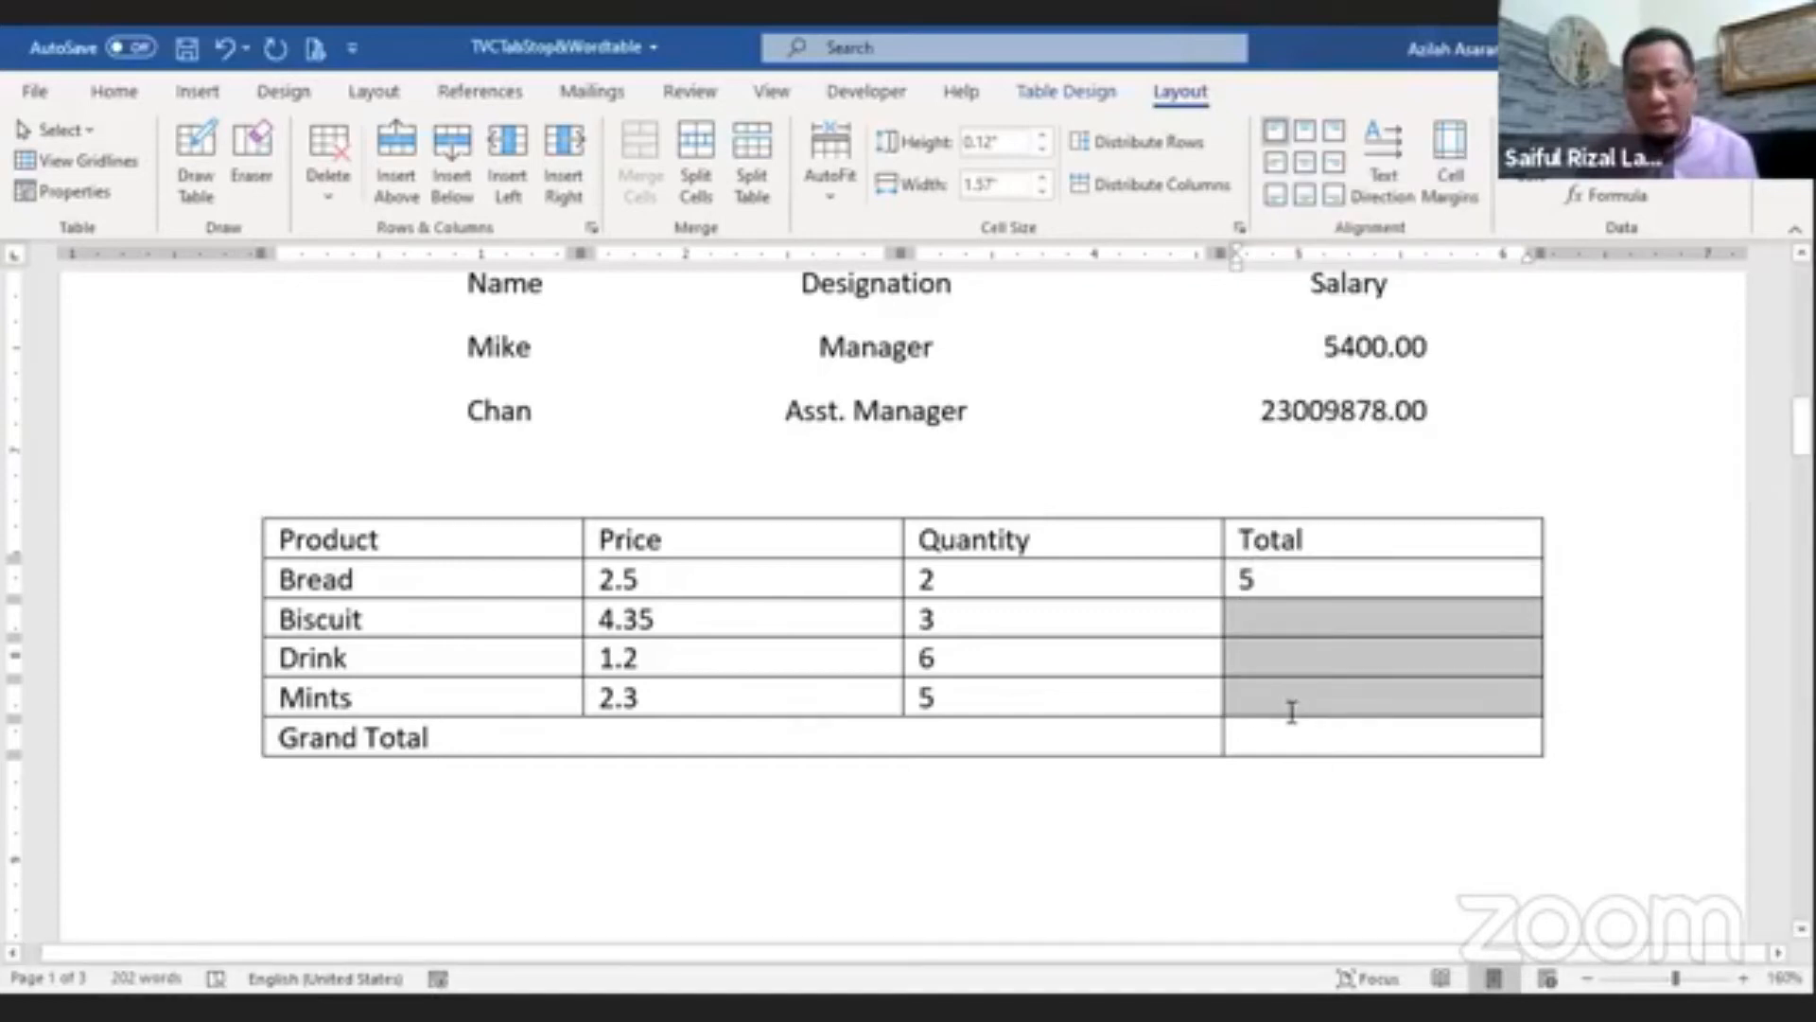
{"action": "left_click", "coordinate": [115, 91]}
{"action": "left_click", "coordinate": [44, 151]}
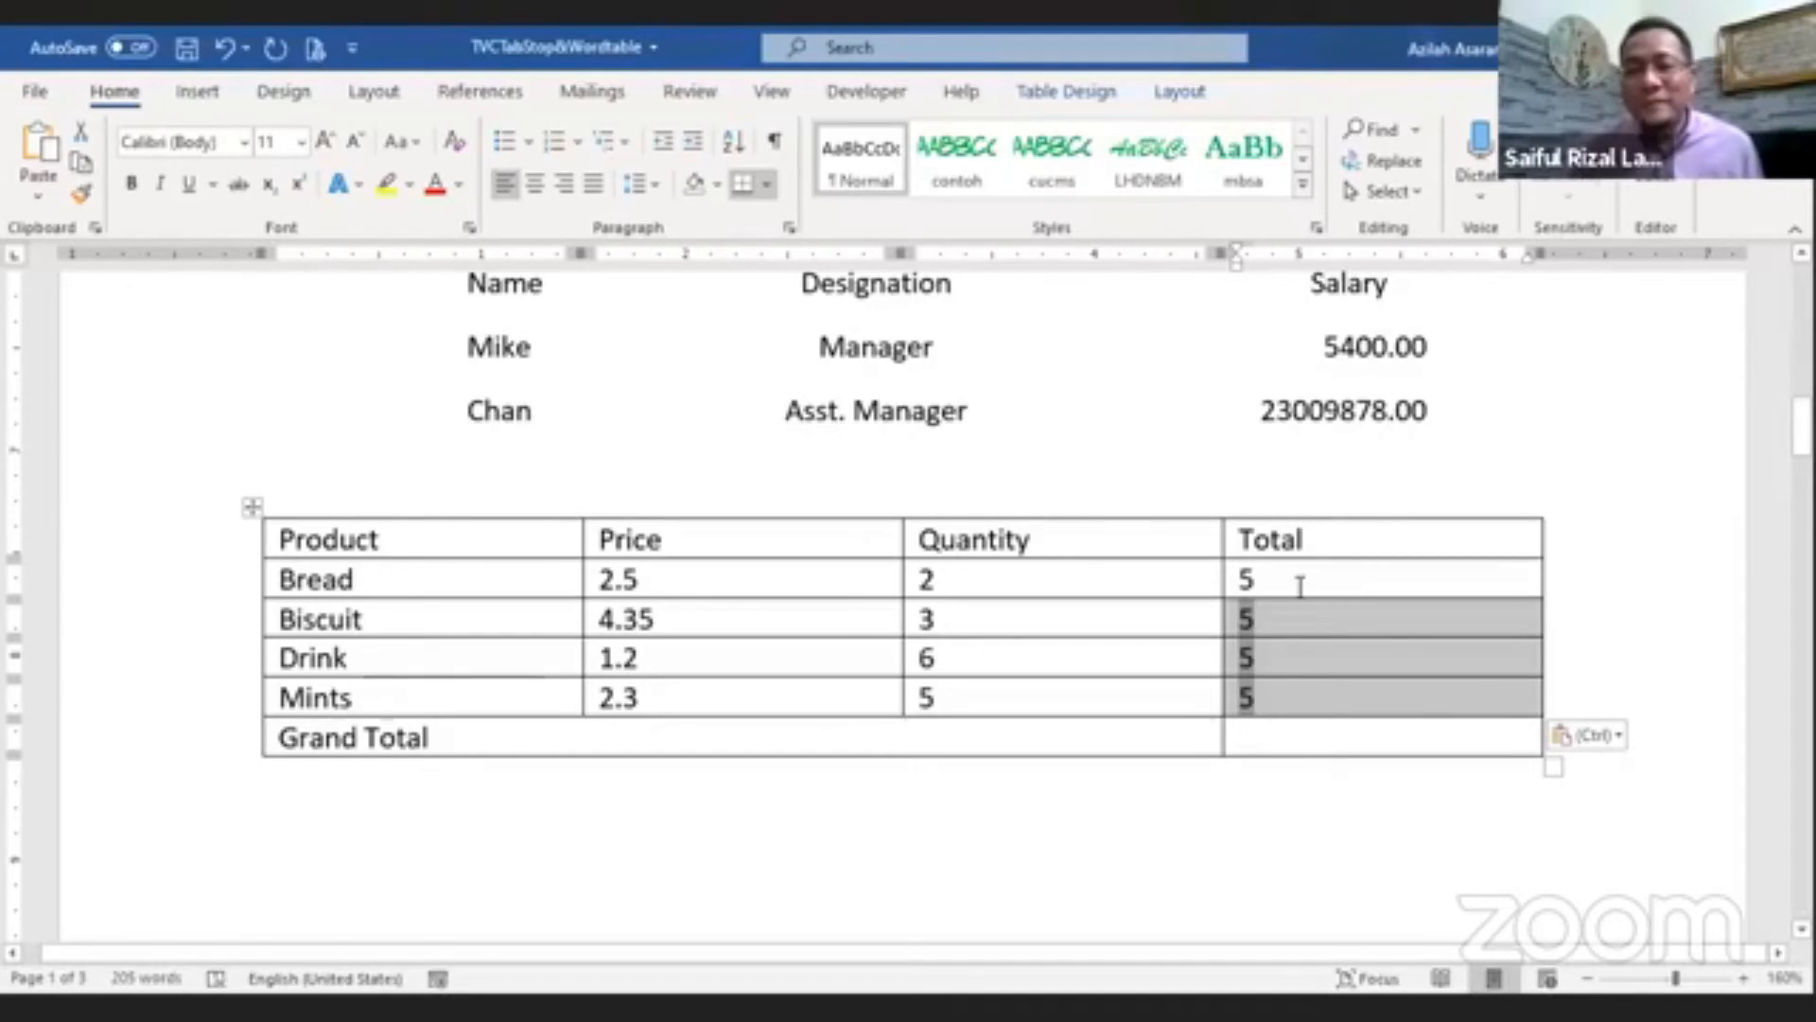
Step: Update the pasted formula fields in the Biscuit, Drink and Mints Total cells so they recalculate
{"action": "right_click", "coordinate": [1258, 636]}
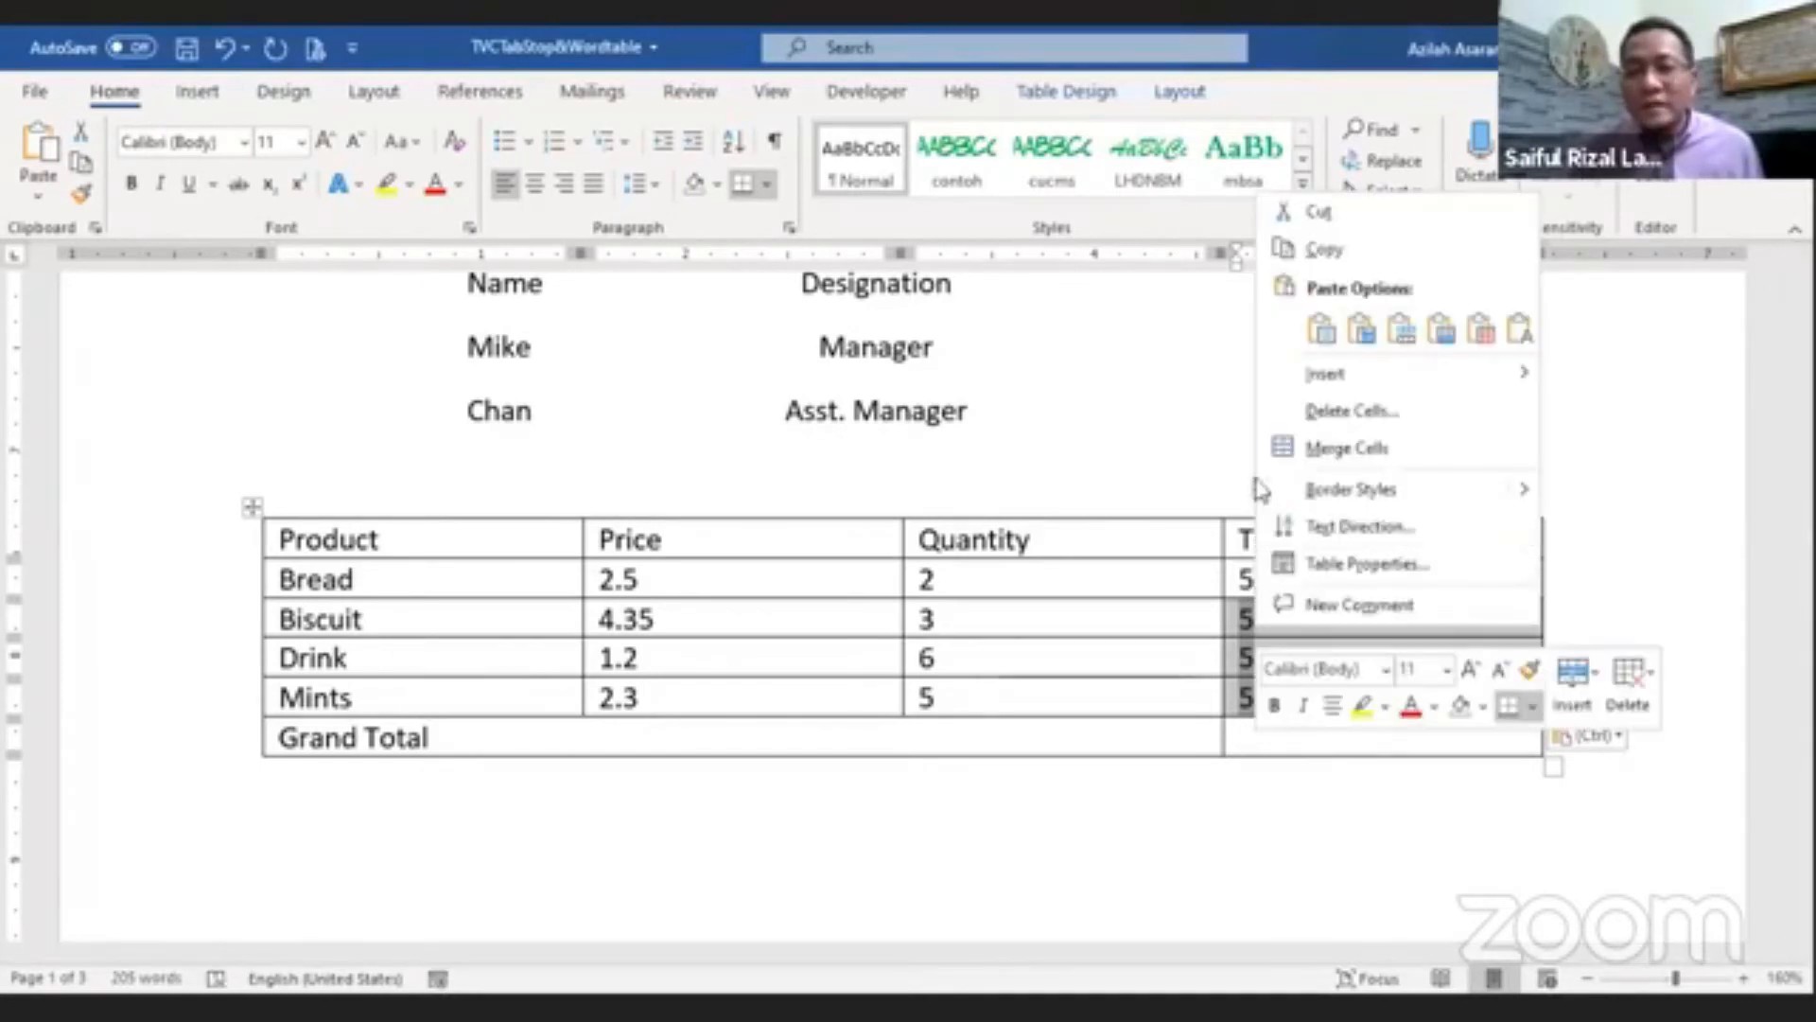
{"action": "left_click", "coordinate": [1180, 90]}
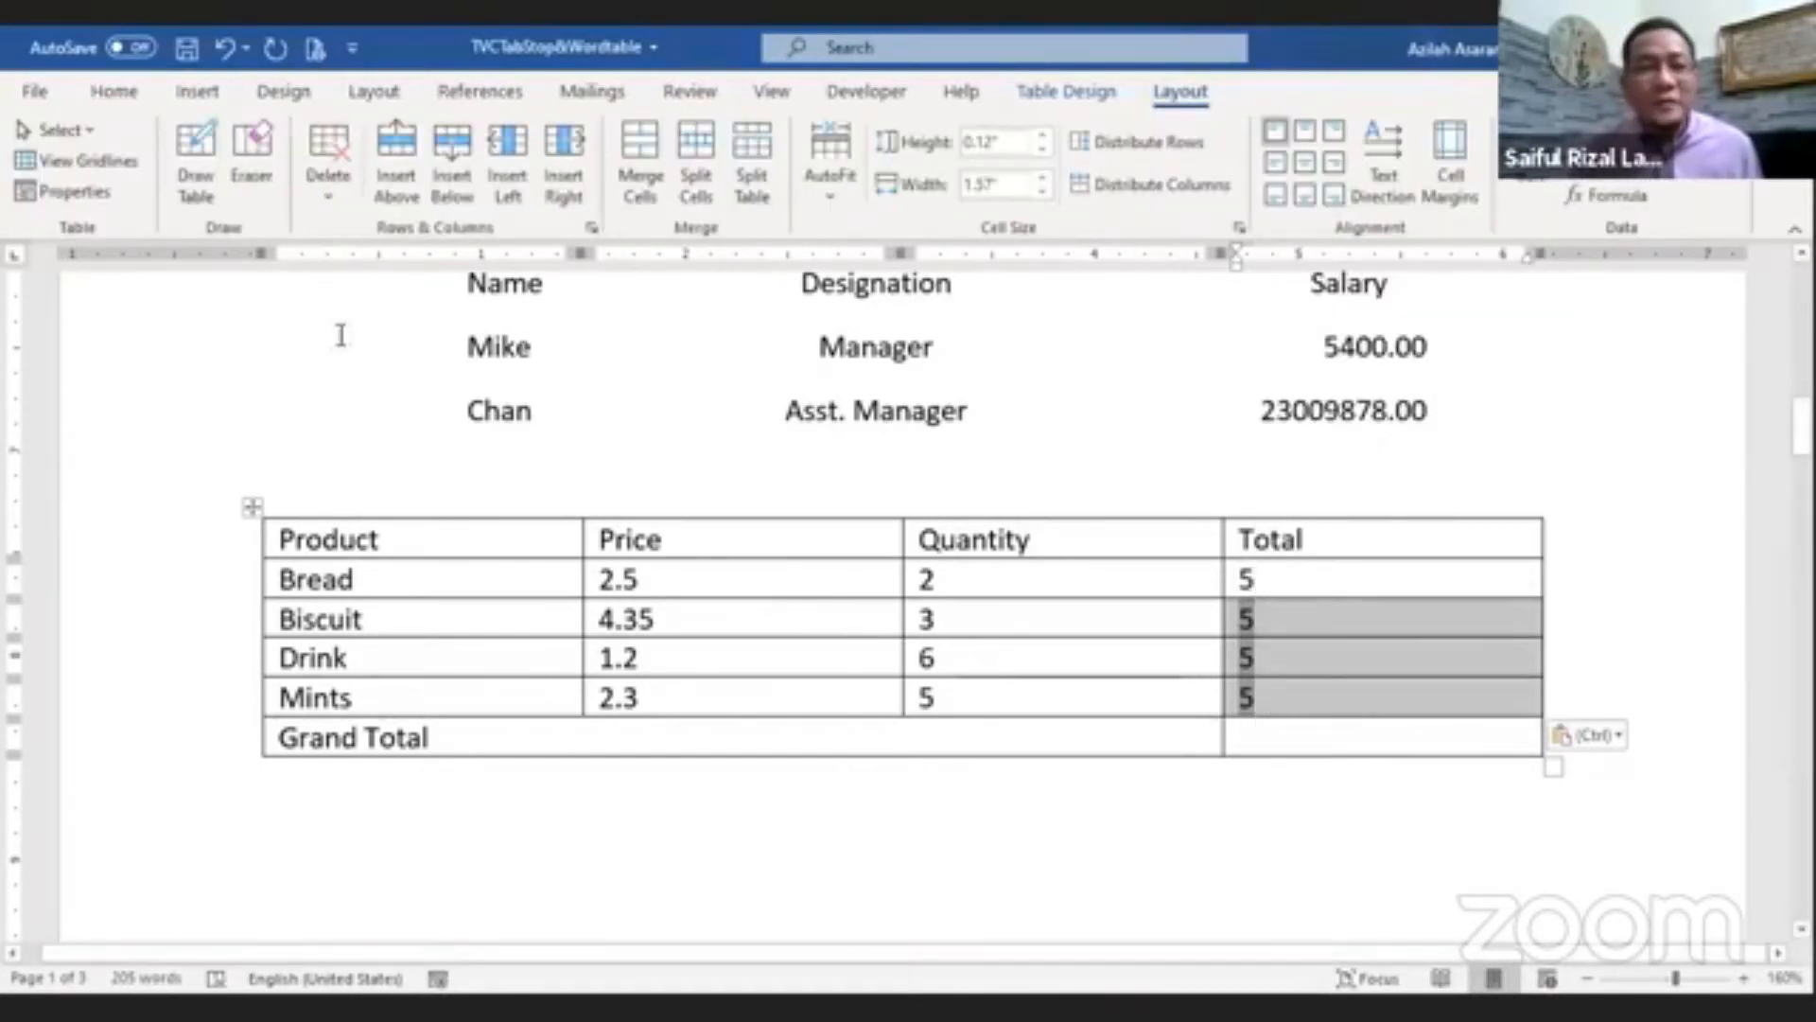
{"action": "left_click", "coordinate": [1084, 819]}
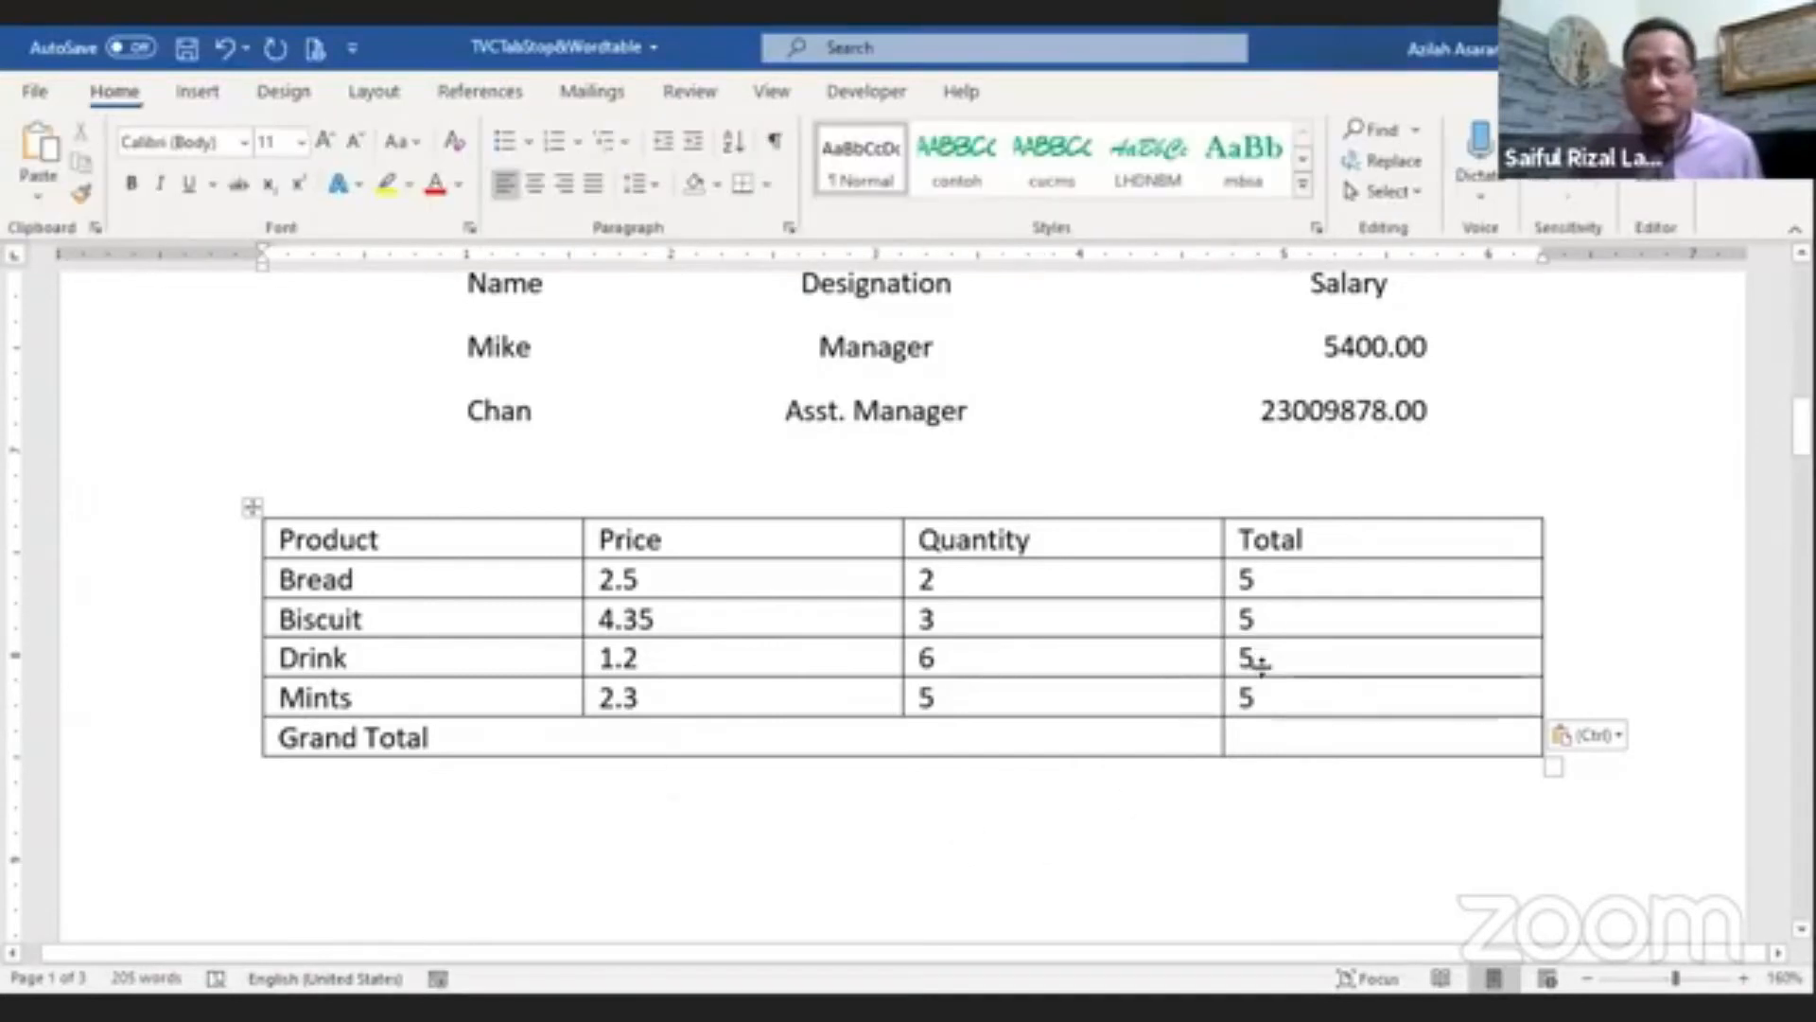
{"action": "left_click_drag", "start_coordinate": [1247, 698], "coordinate": [1246, 624]}
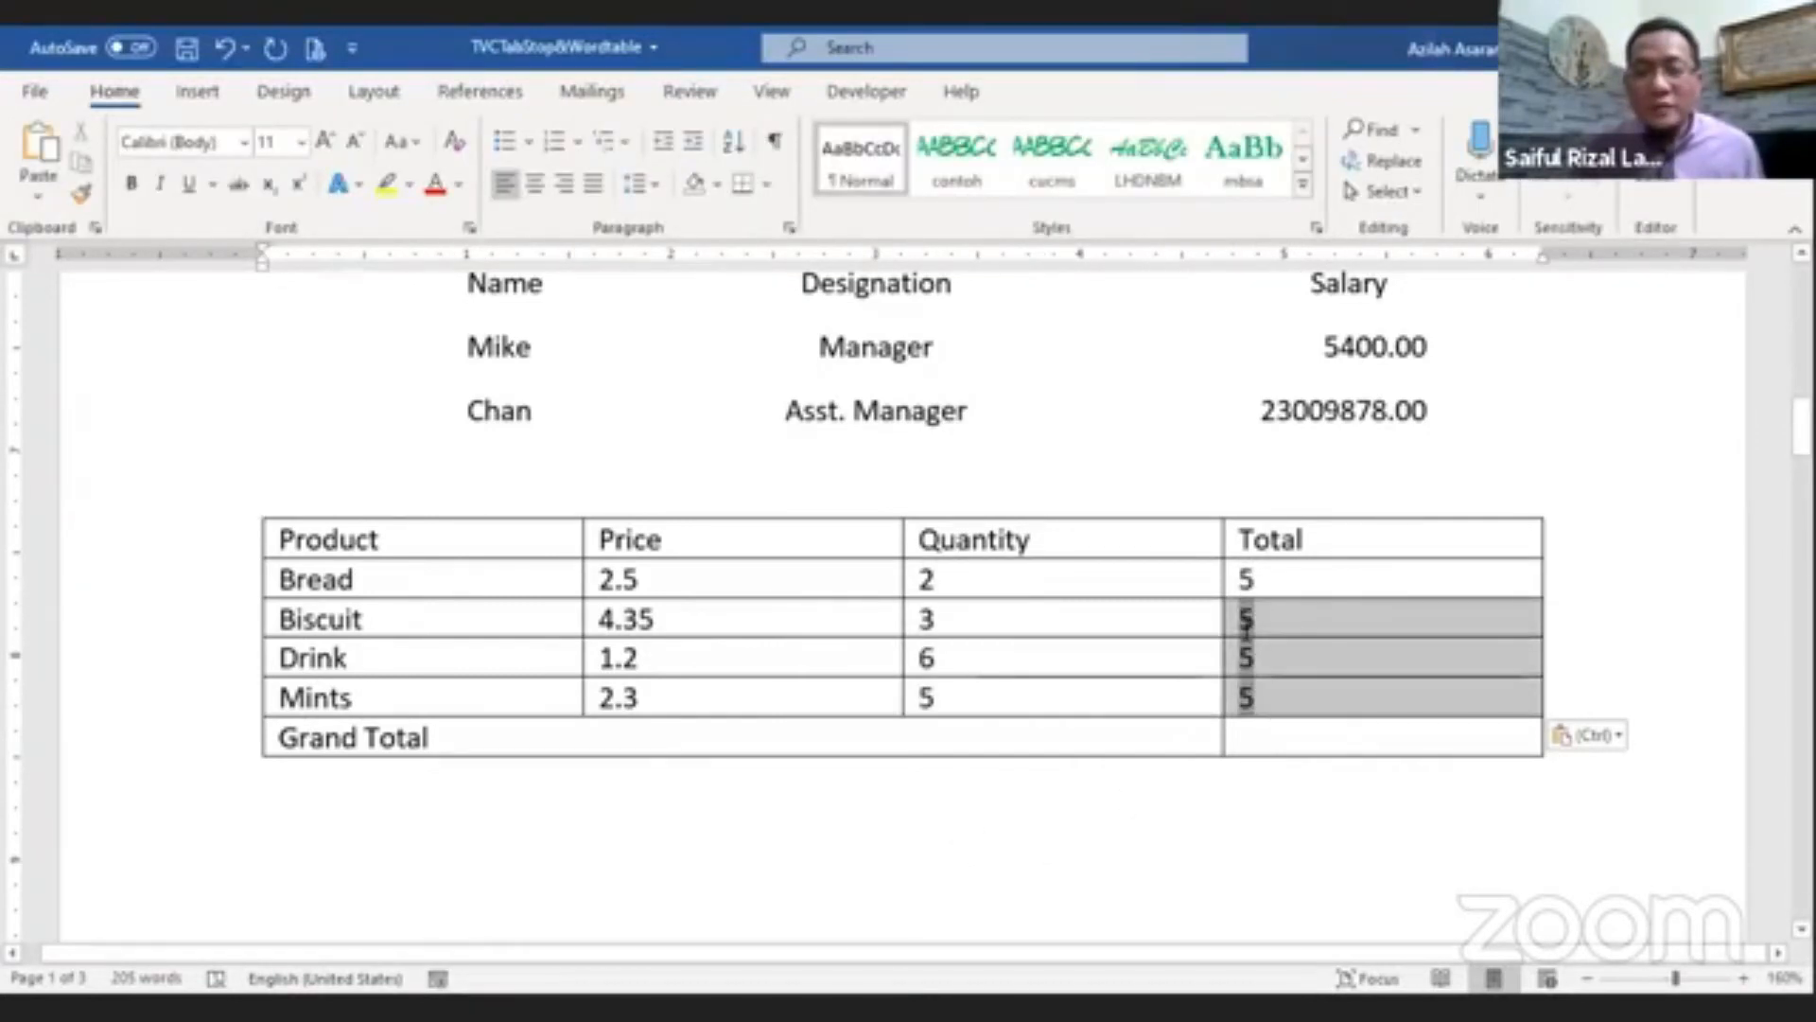
{"action": "key", "text": "F9"}
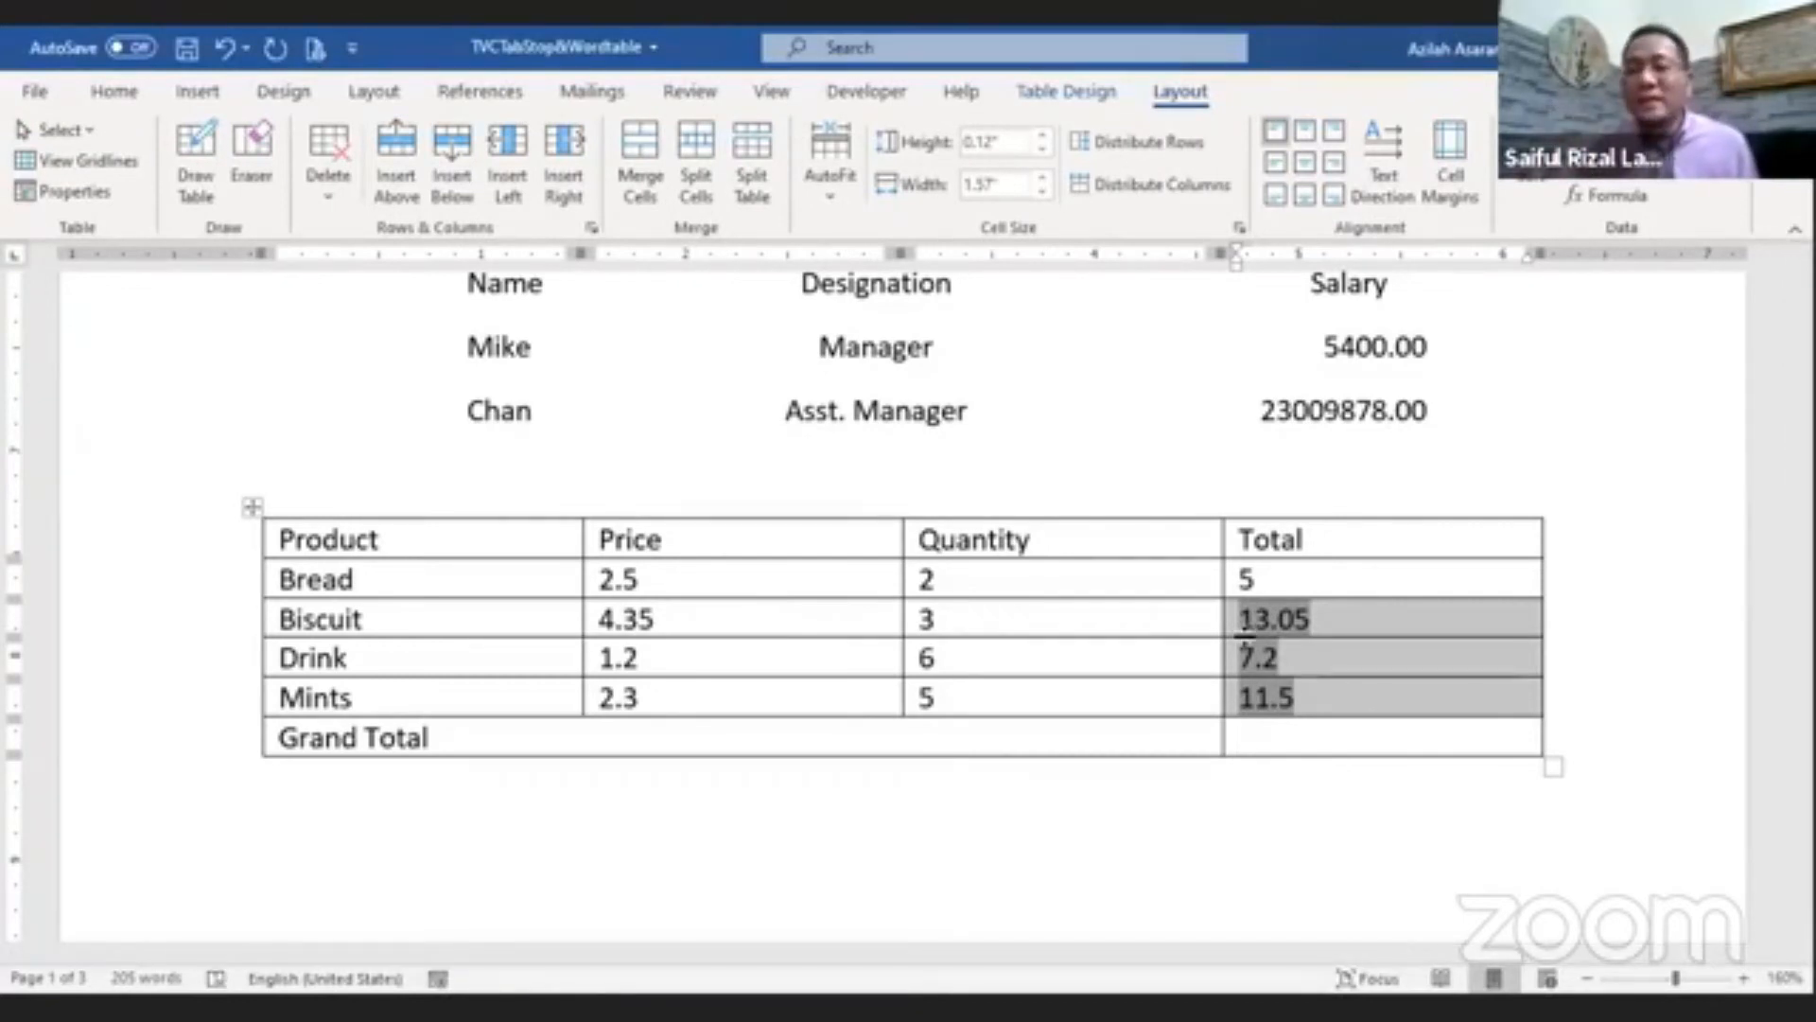
Step: Insert a =SUM(ABOVE) formula in the Grand Total cell of the Total column
{"action": "left_click", "coordinate": [1270, 744]}
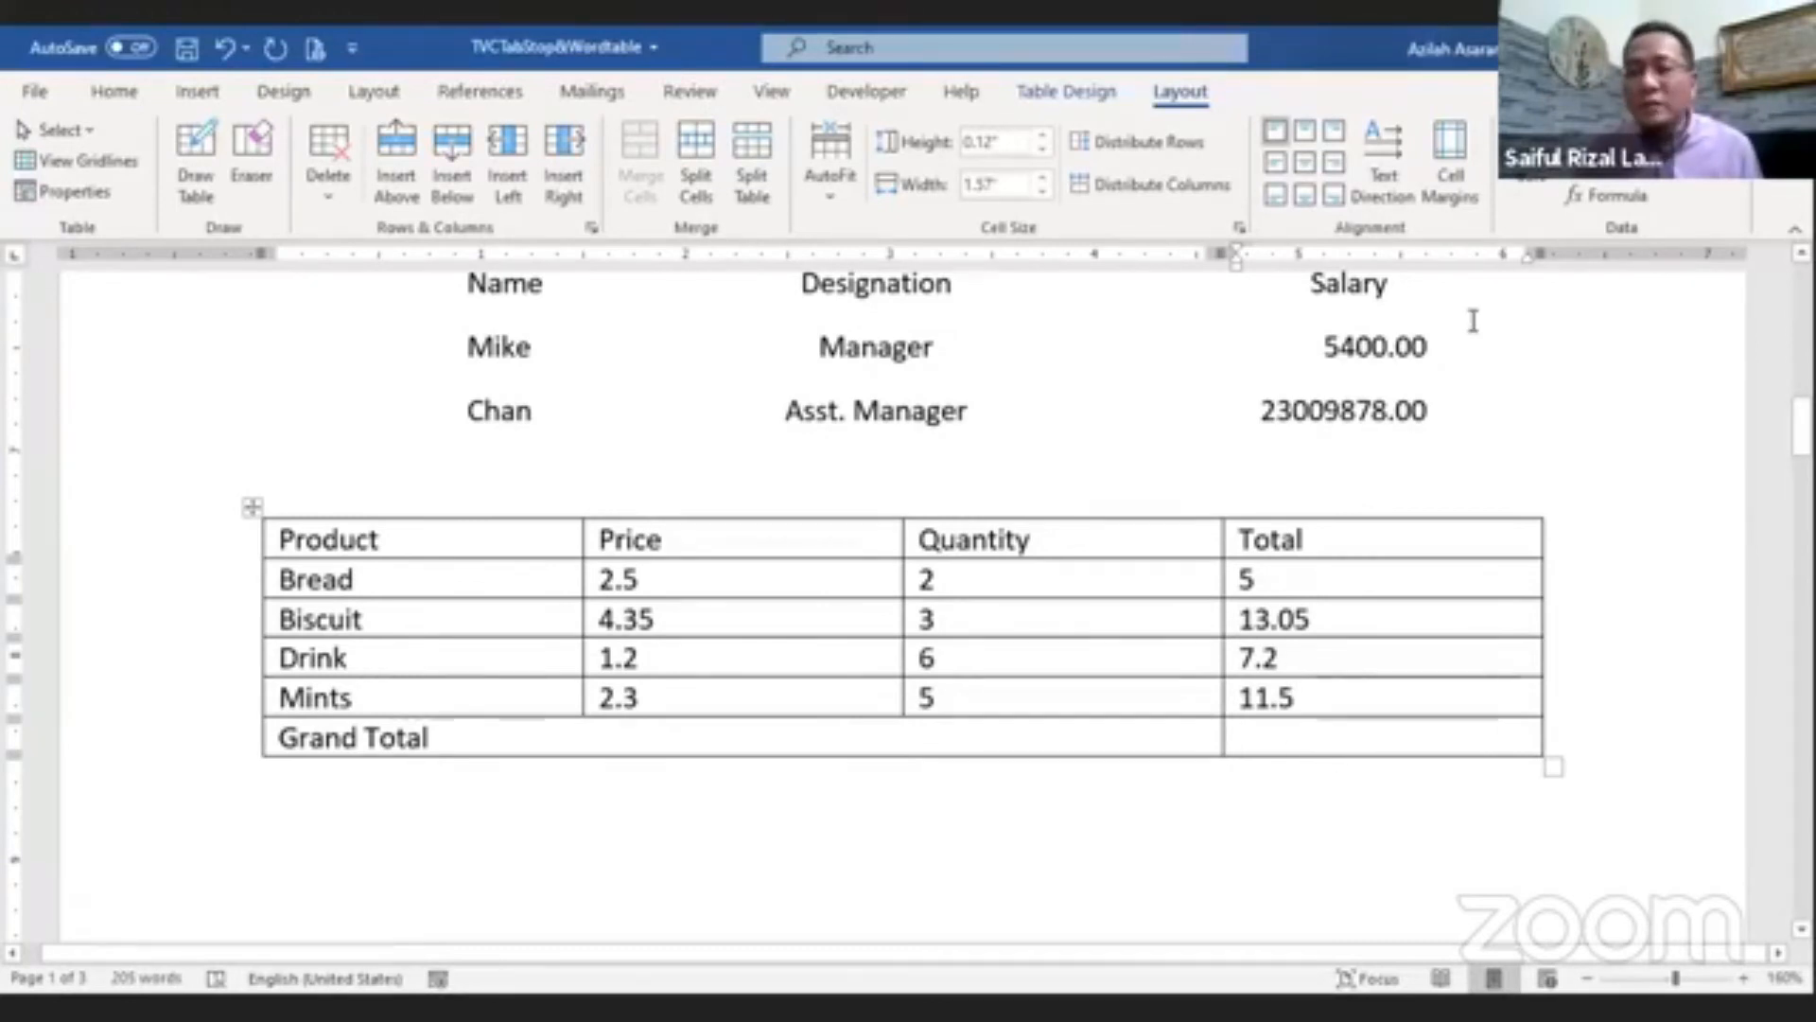
{"action": "left_click", "coordinate": [1599, 193]}
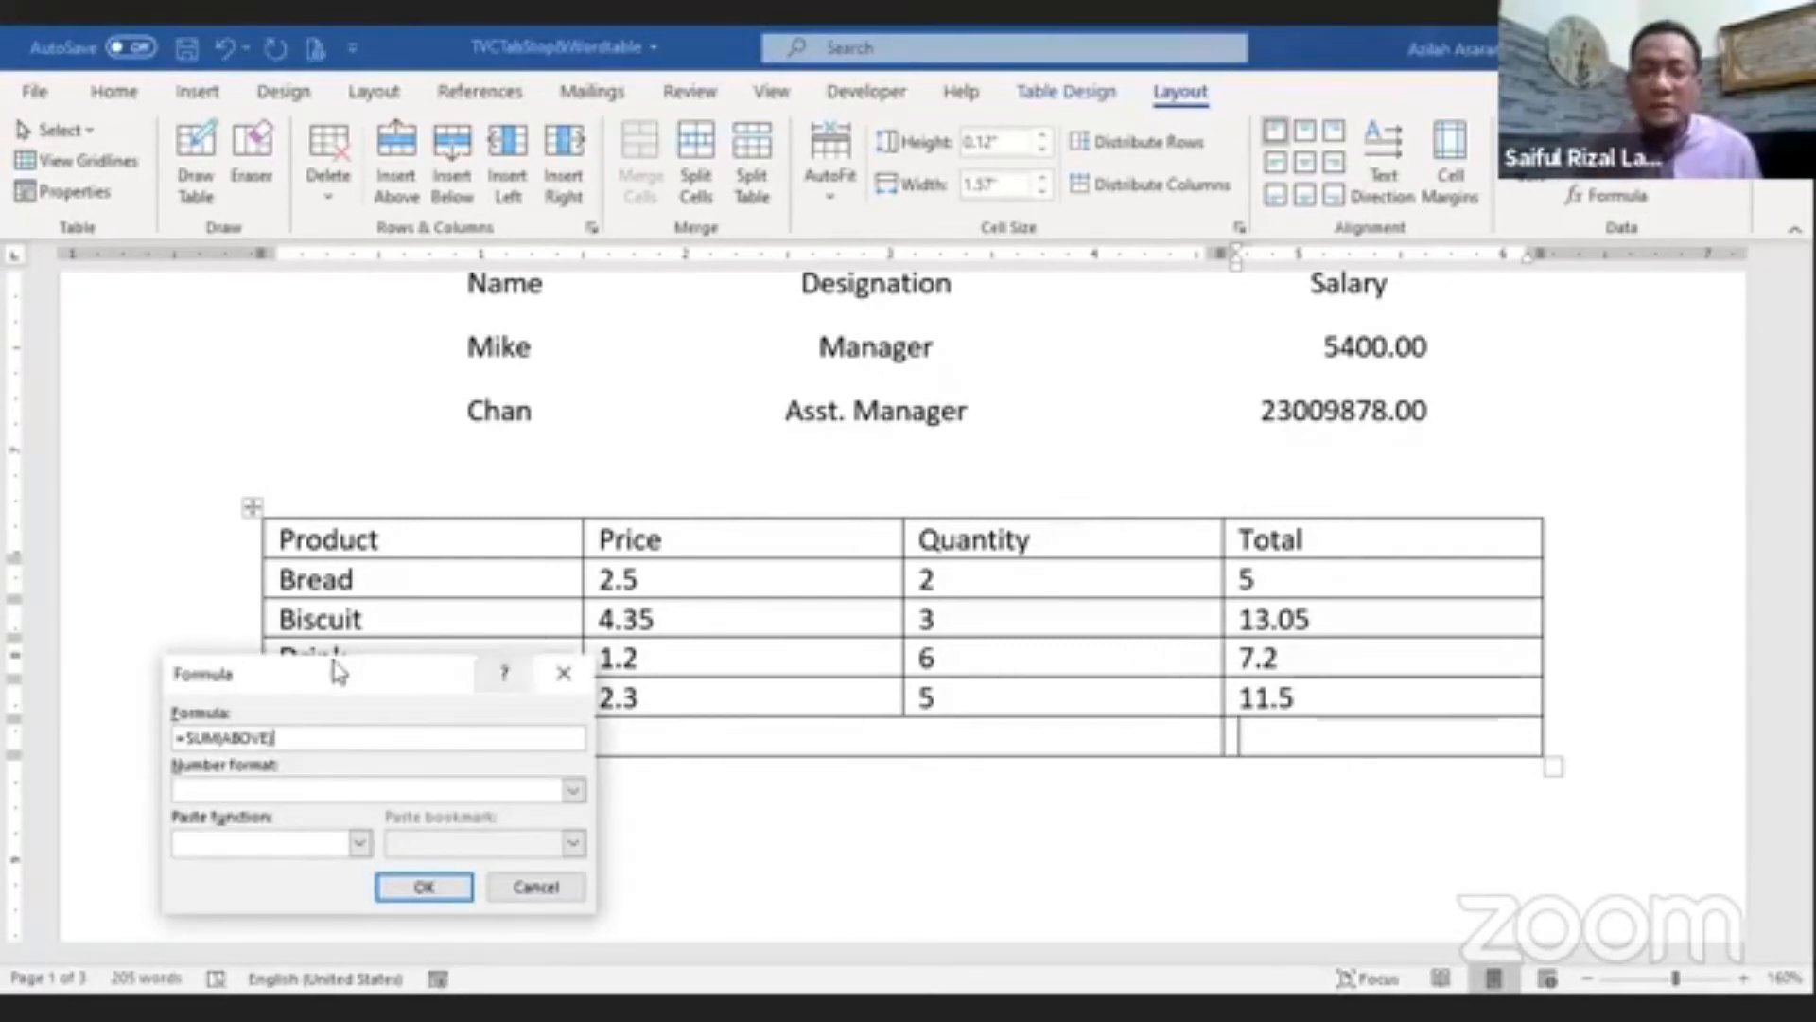
{"action": "left_click_drag", "start_coordinate": [383, 679], "coordinate": [688, 604]}
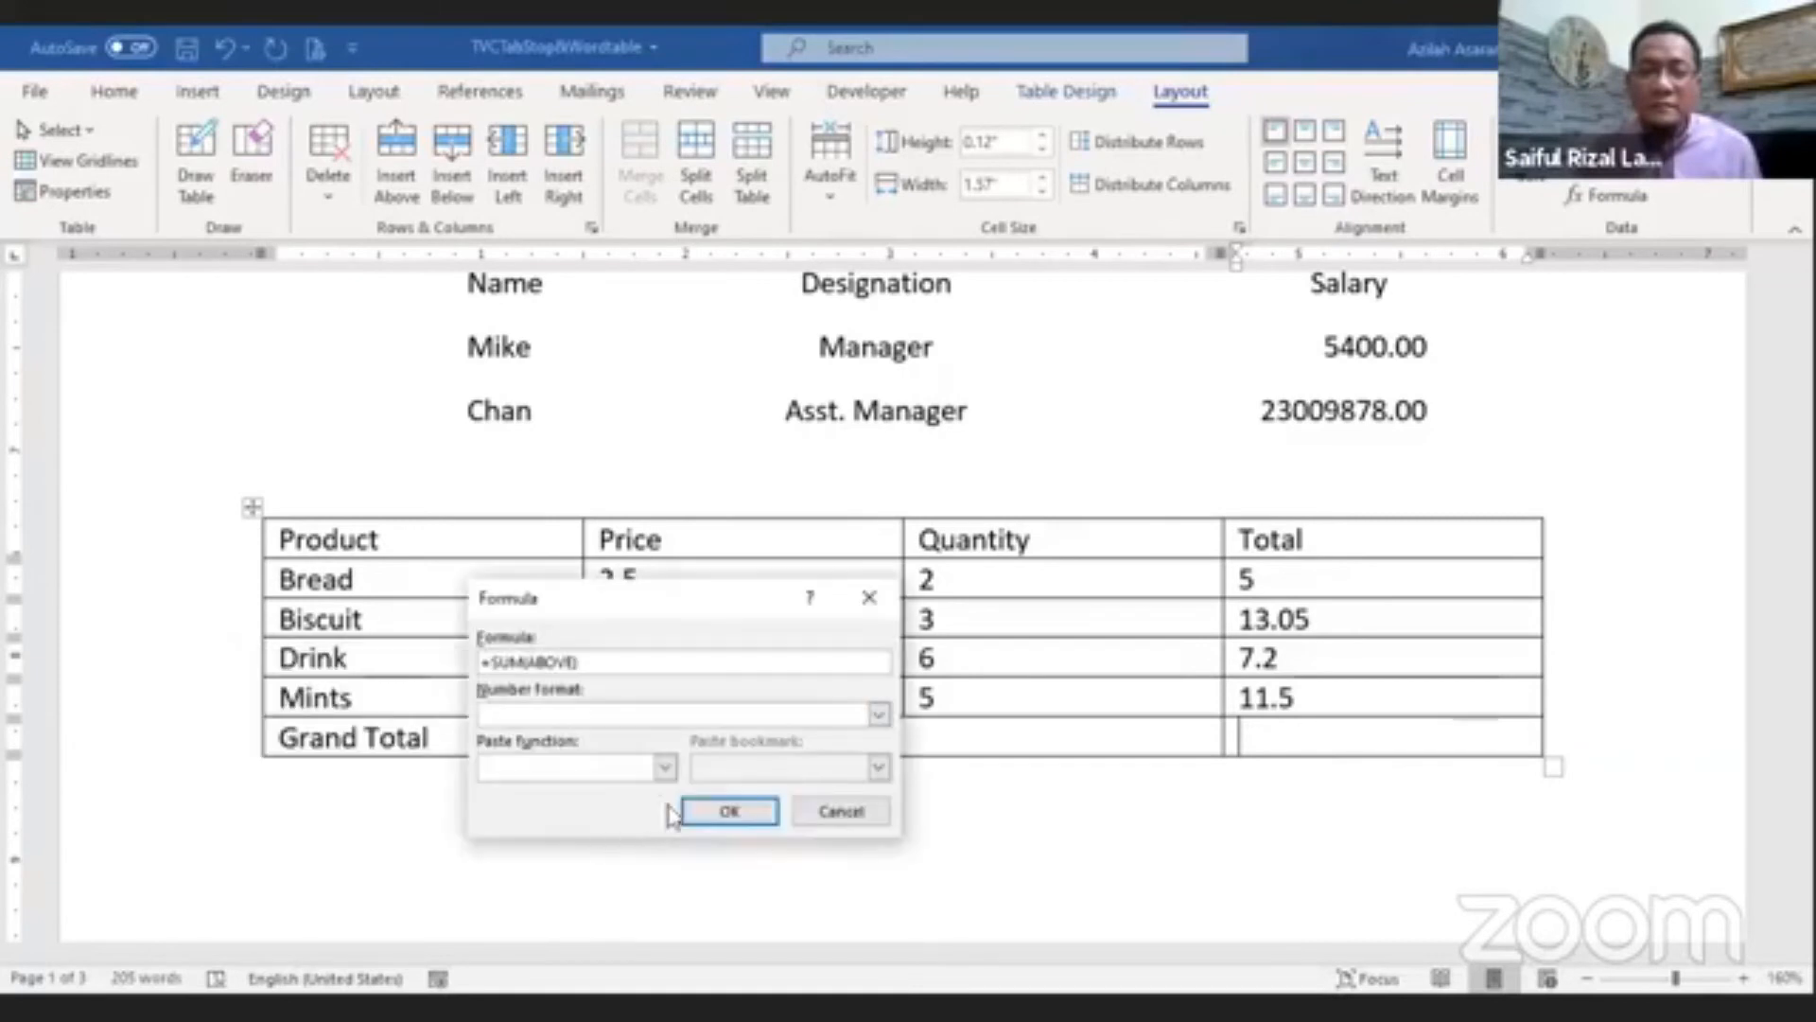
{"action": "left_click", "coordinate": [726, 813]}
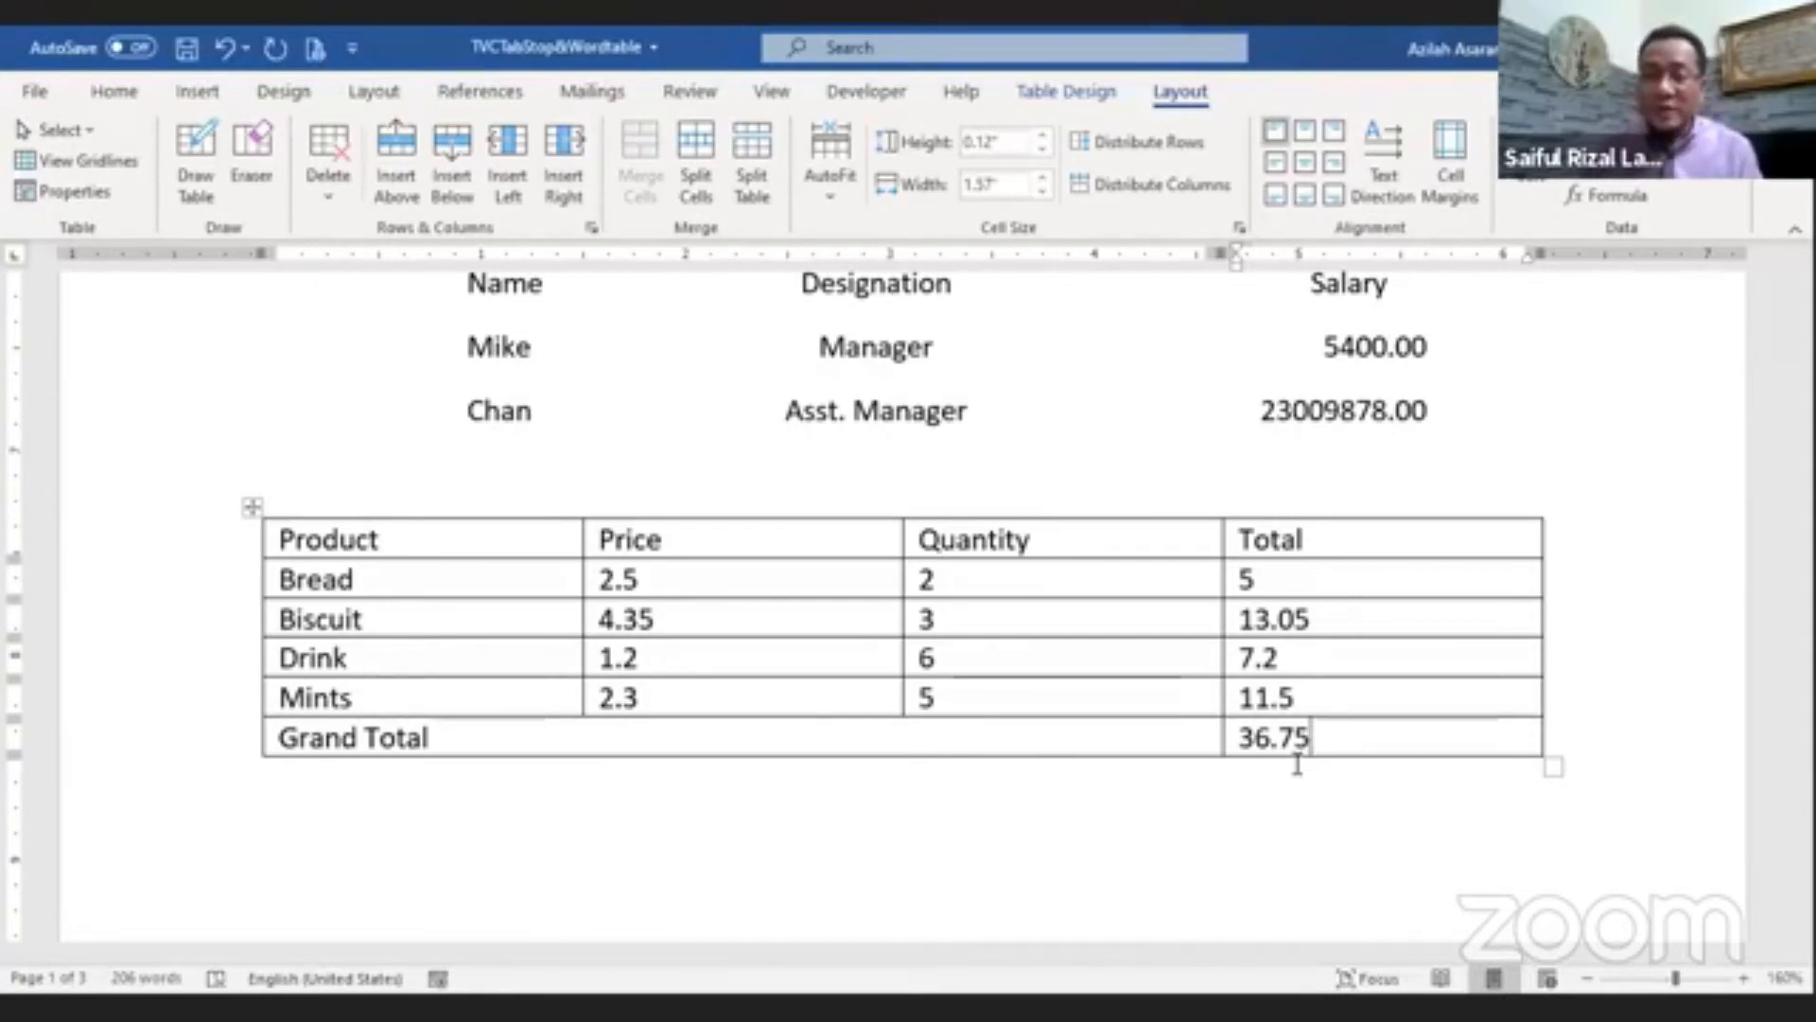
Step: Change the Bread quantity to 5 and the Drink price to 1.8
{"action": "left_click", "coordinate": [946, 573]}
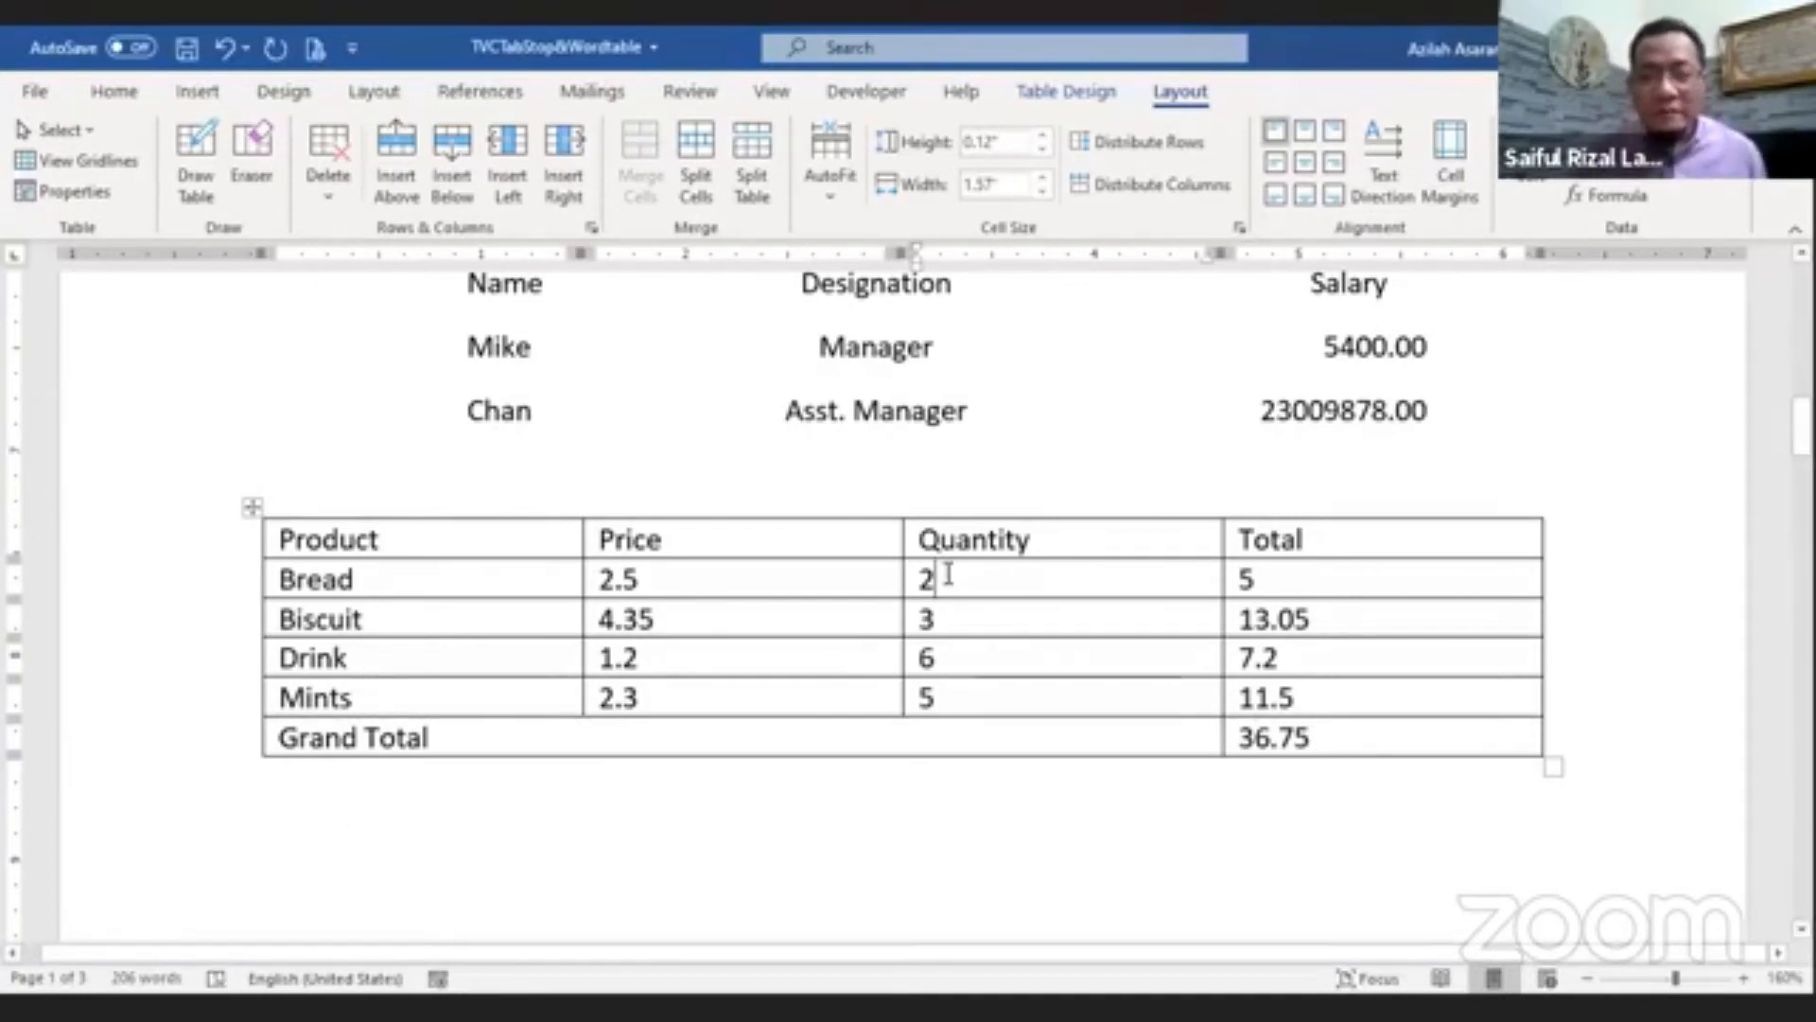
{"action": "key", "text": "BackSpace"}
{"action": "type", "text": "5"}
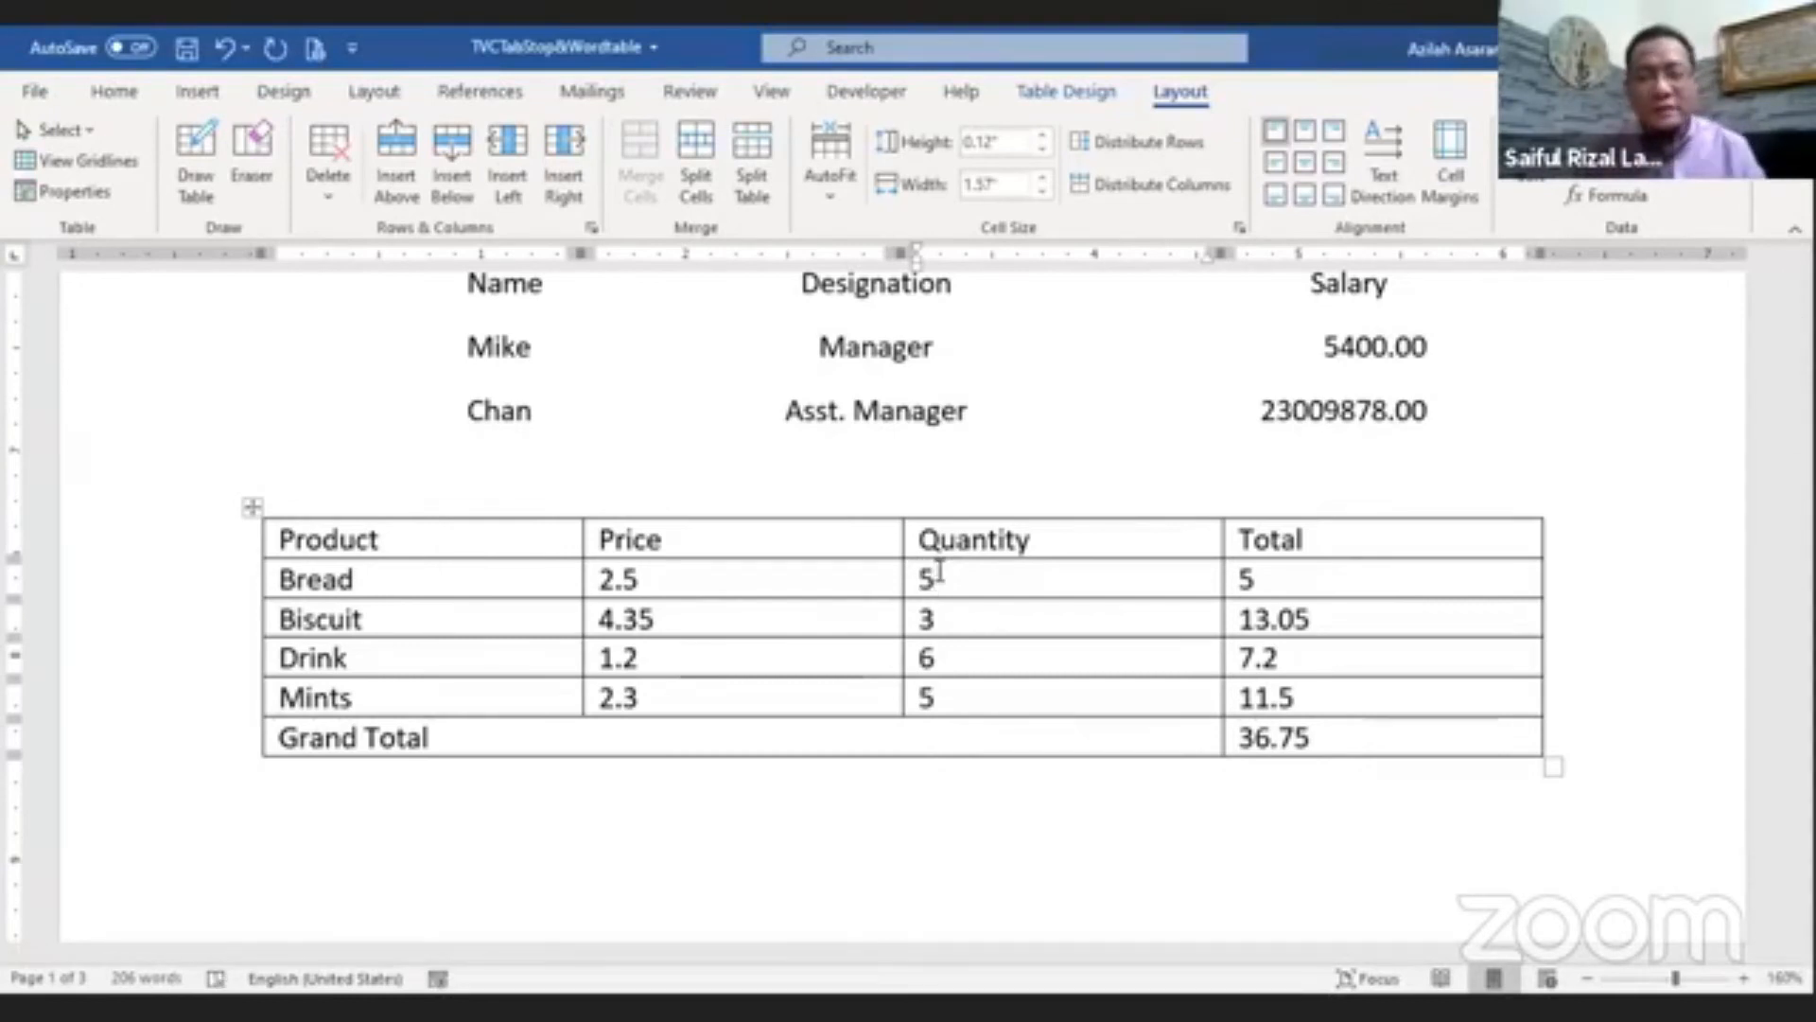
{"action": "left_click_drag", "start_coordinate": [669, 658], "coordinate": [608, 666]}
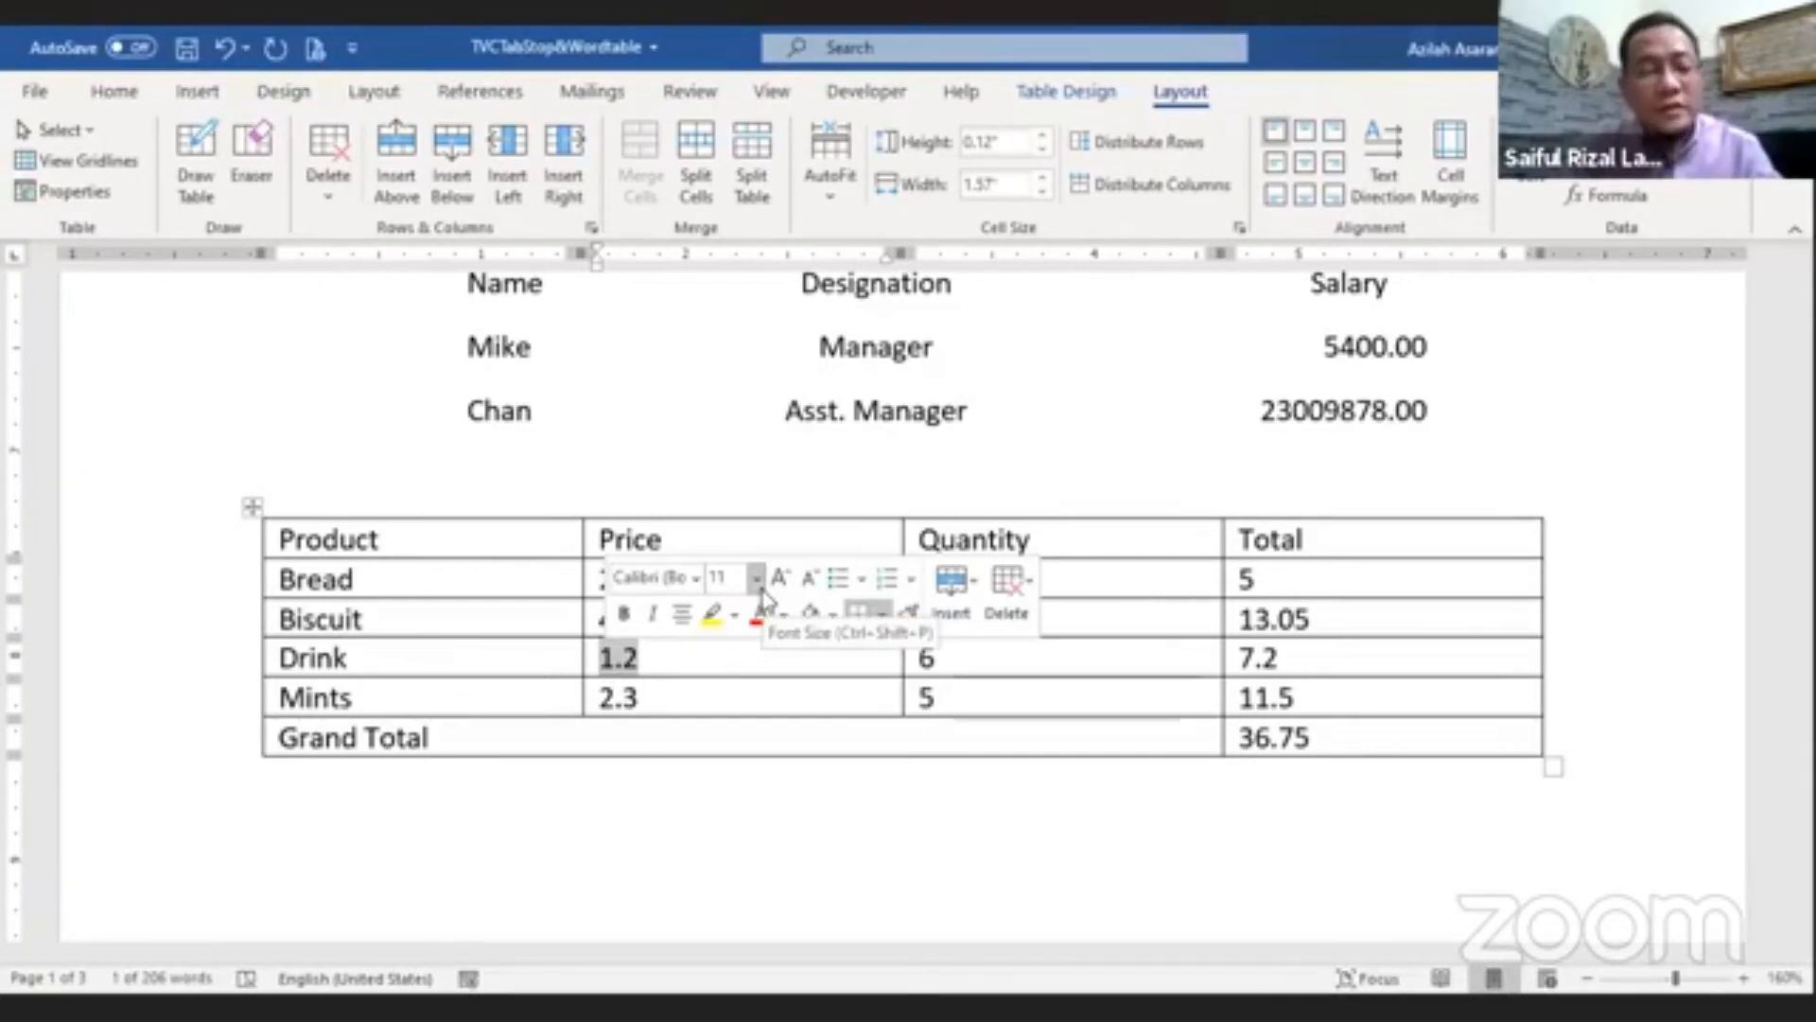
{"action": "type", "text": "1.8"}
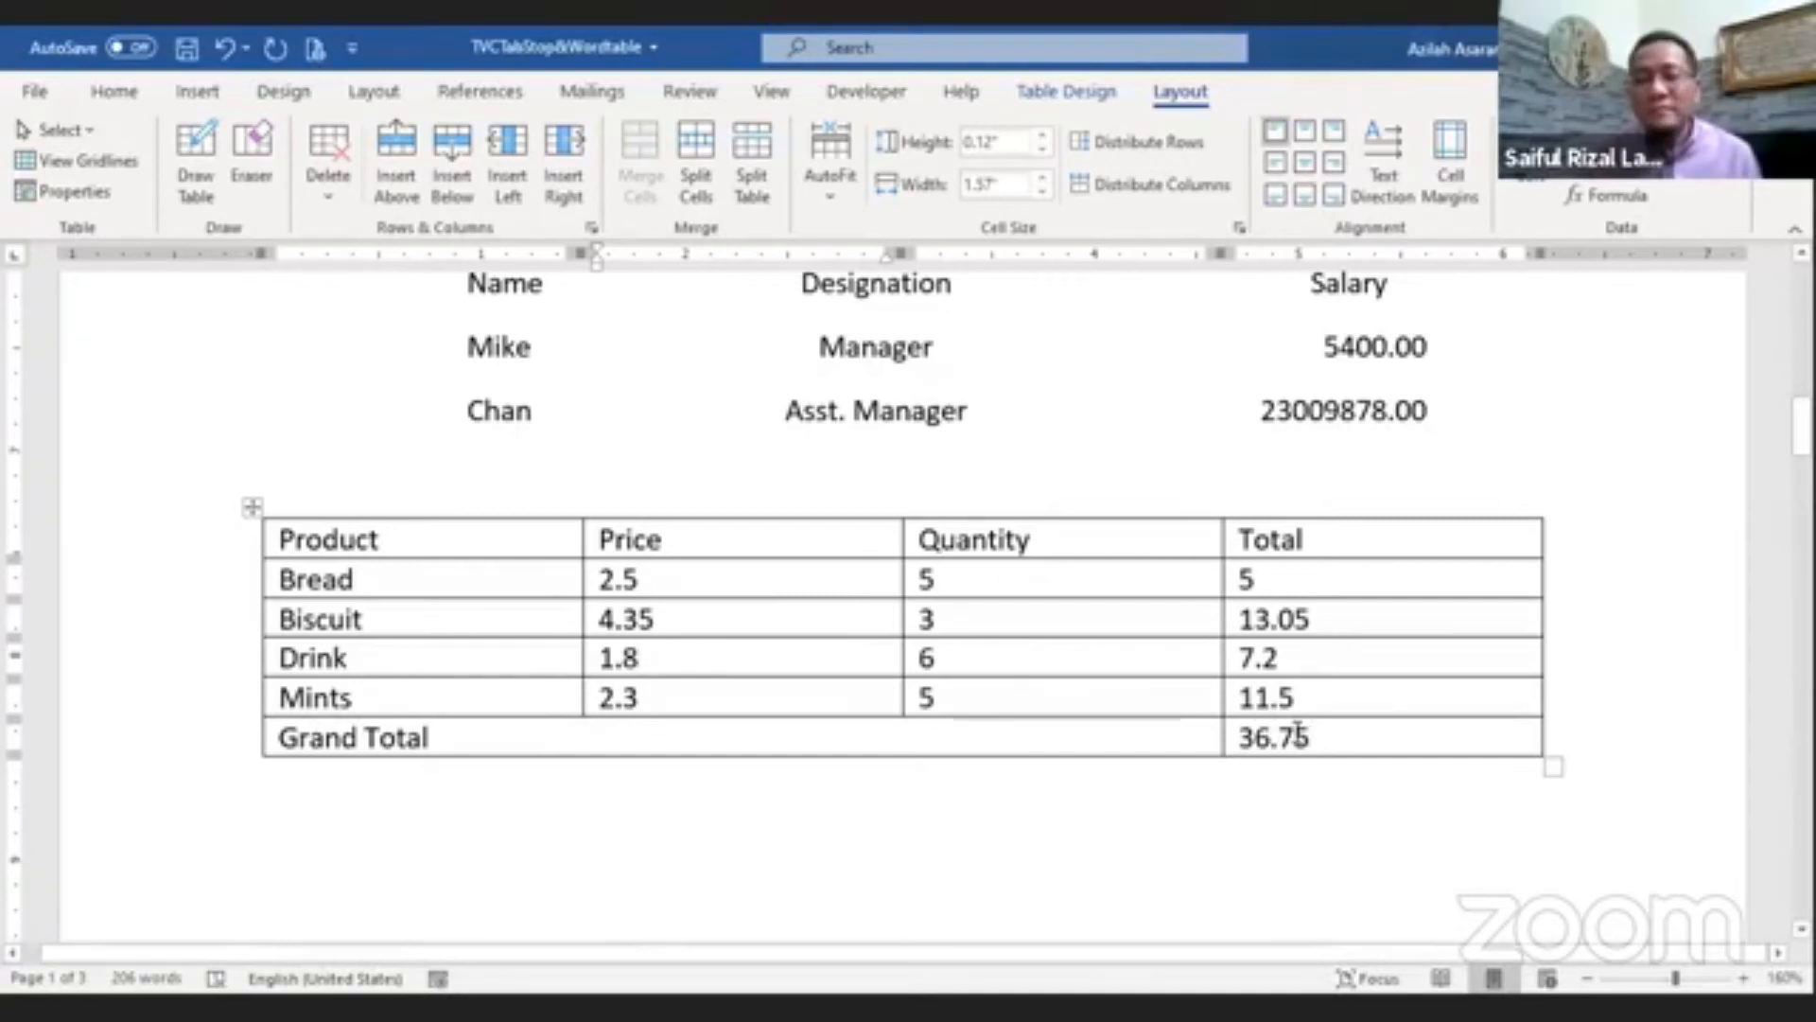
Step: Select the whole Total column and update its formula fields so all totals recalculate
{"action": "left_click", "coordinate": [1327, 737]}
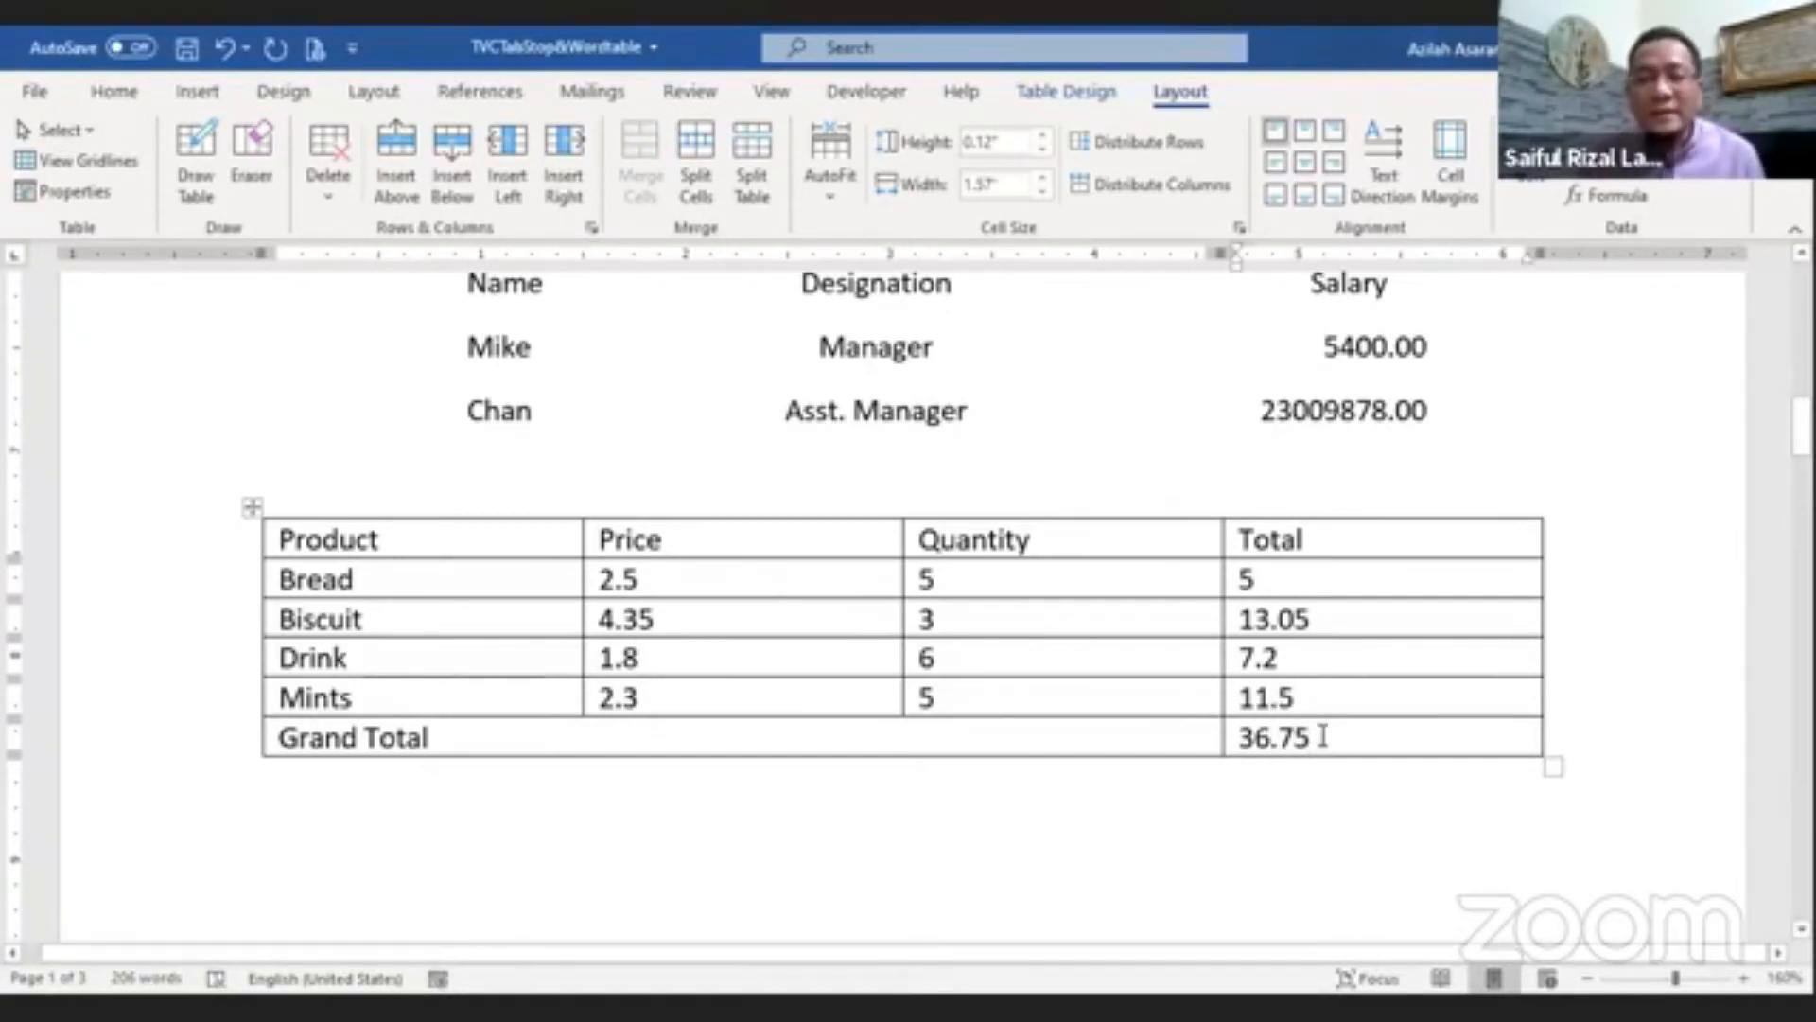
{"action": "mouse_move", "coordinate": [1322, 737]}
{"action": "left_mouse_down"}
{"action": "mouse_move", "coordinate": [1248, 740]}
{"action": "mouse_move", "coordinate": [1265, 576]}
{"action": "left_mouse_up"}
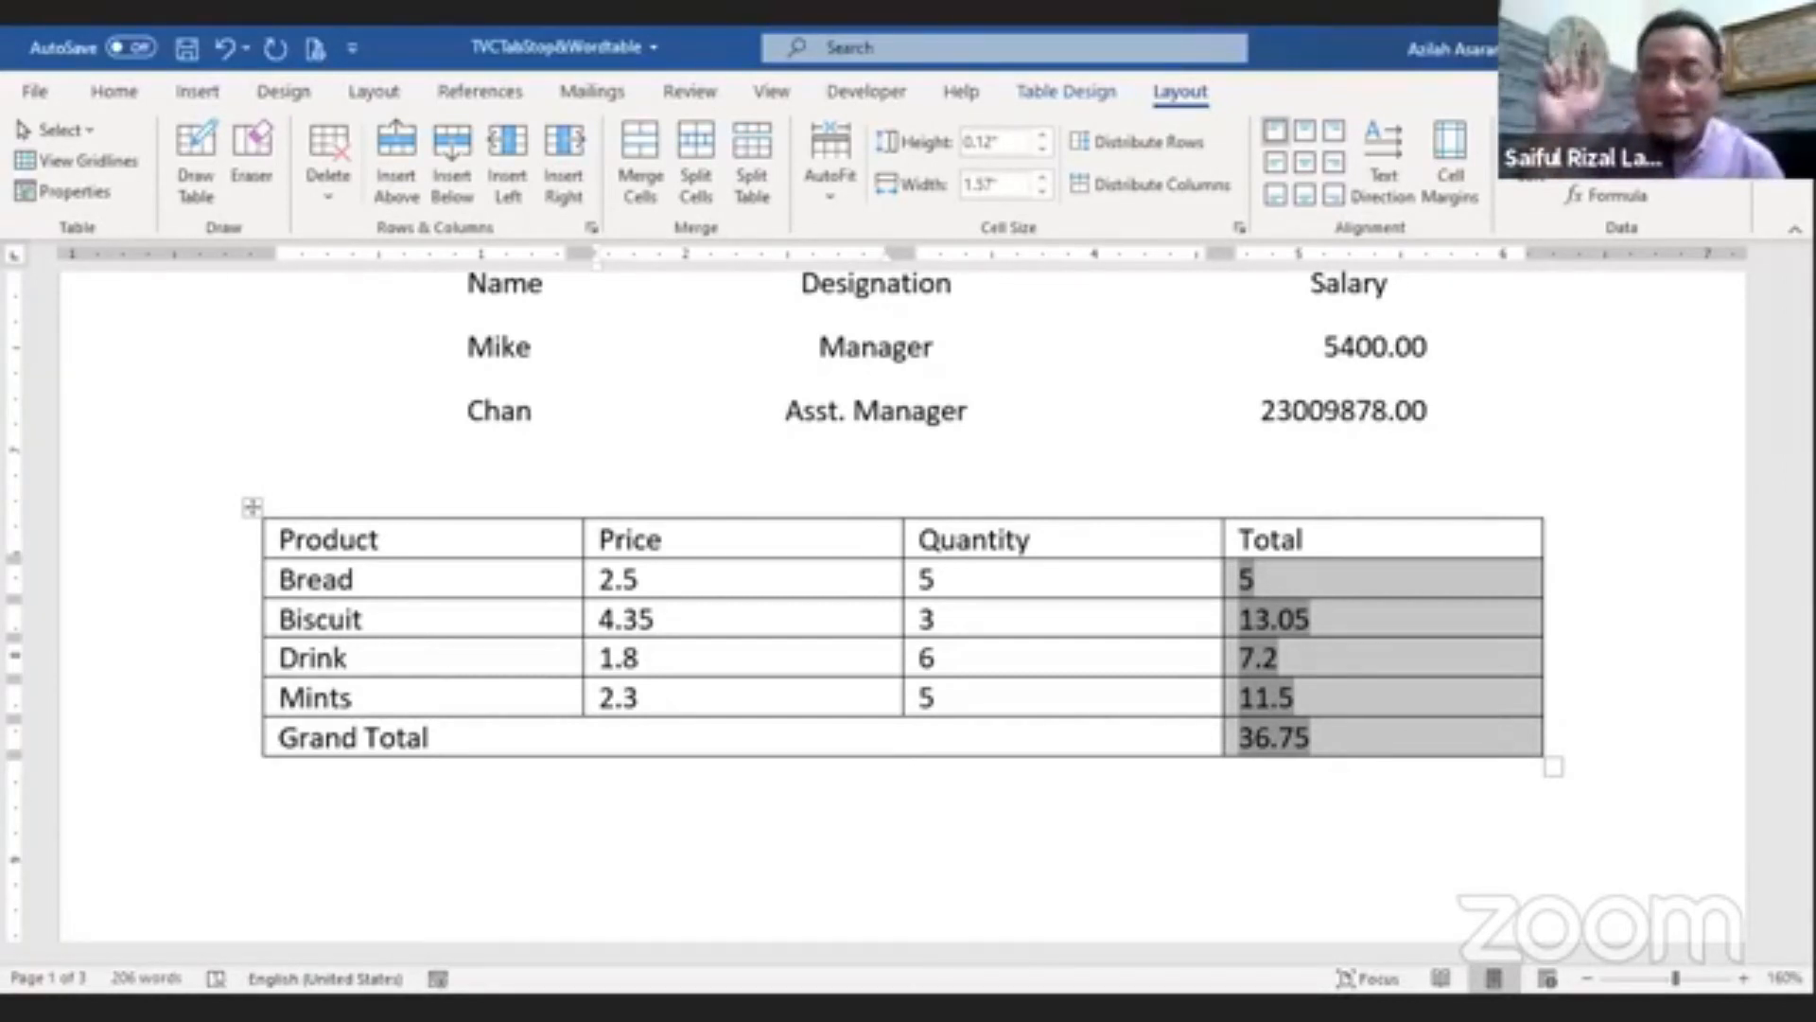
{"action": "key", "text": "F9"}
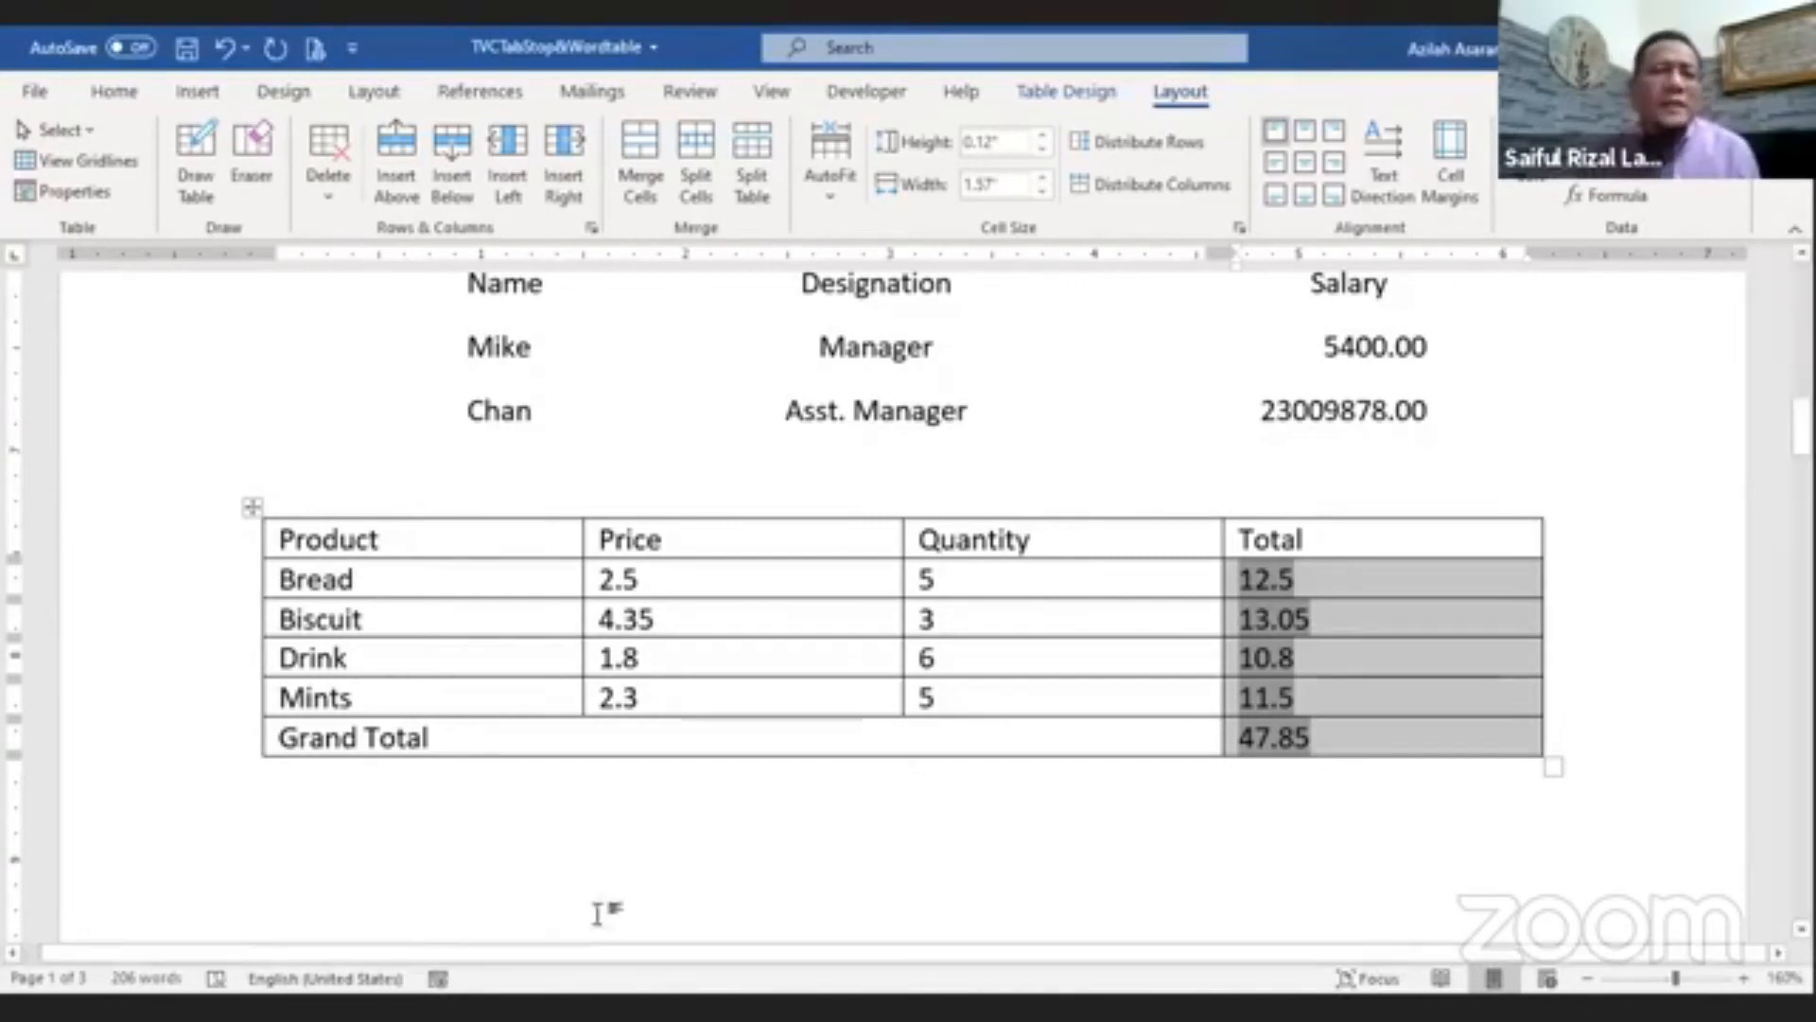
Step: Scroll through the Numberings/Topics table to examine its multilevel numbering example
{"action": "scroll", "coordinate": [616, 871], "scroll_direction": "down", "scroll_amount": 10}
{"action": "scroll", "coordinate": [633, 849], "scroll_direction": "down", "scroll_amount": 5}
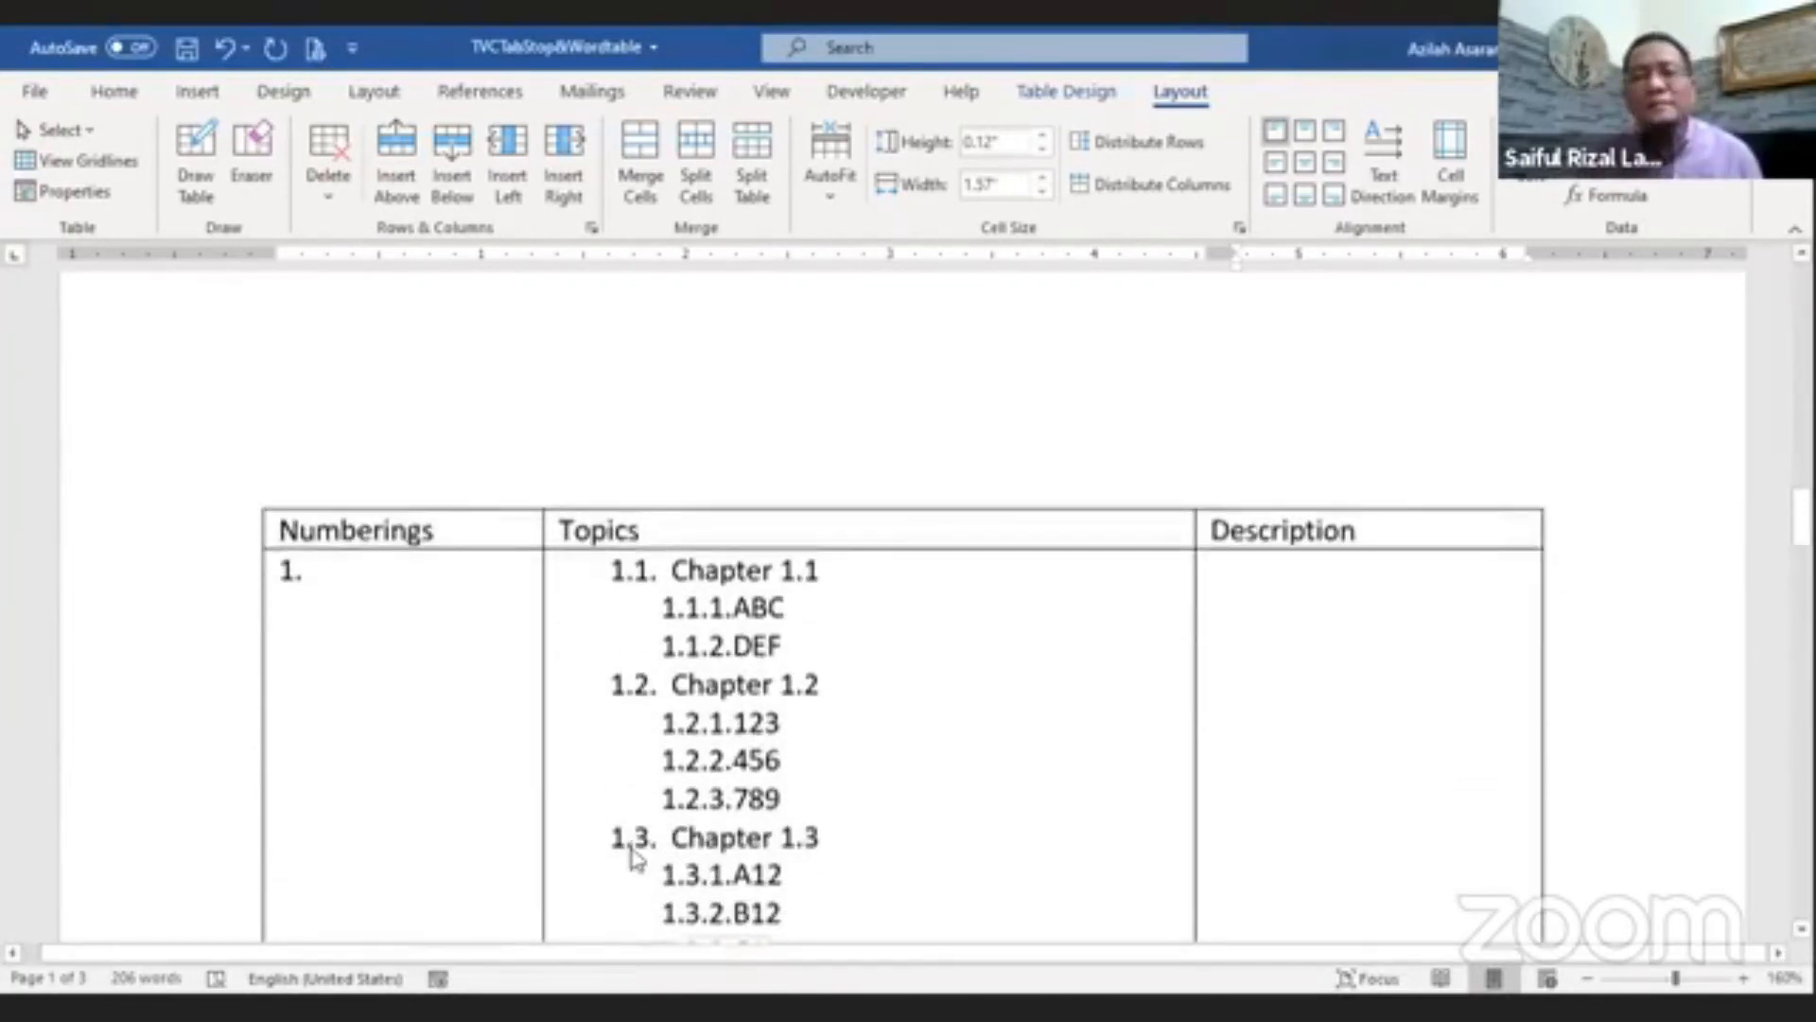
{"action": "scroll", "coordinate": [633, 845], "scroll_direction": "up", "scroll_amount": 2}
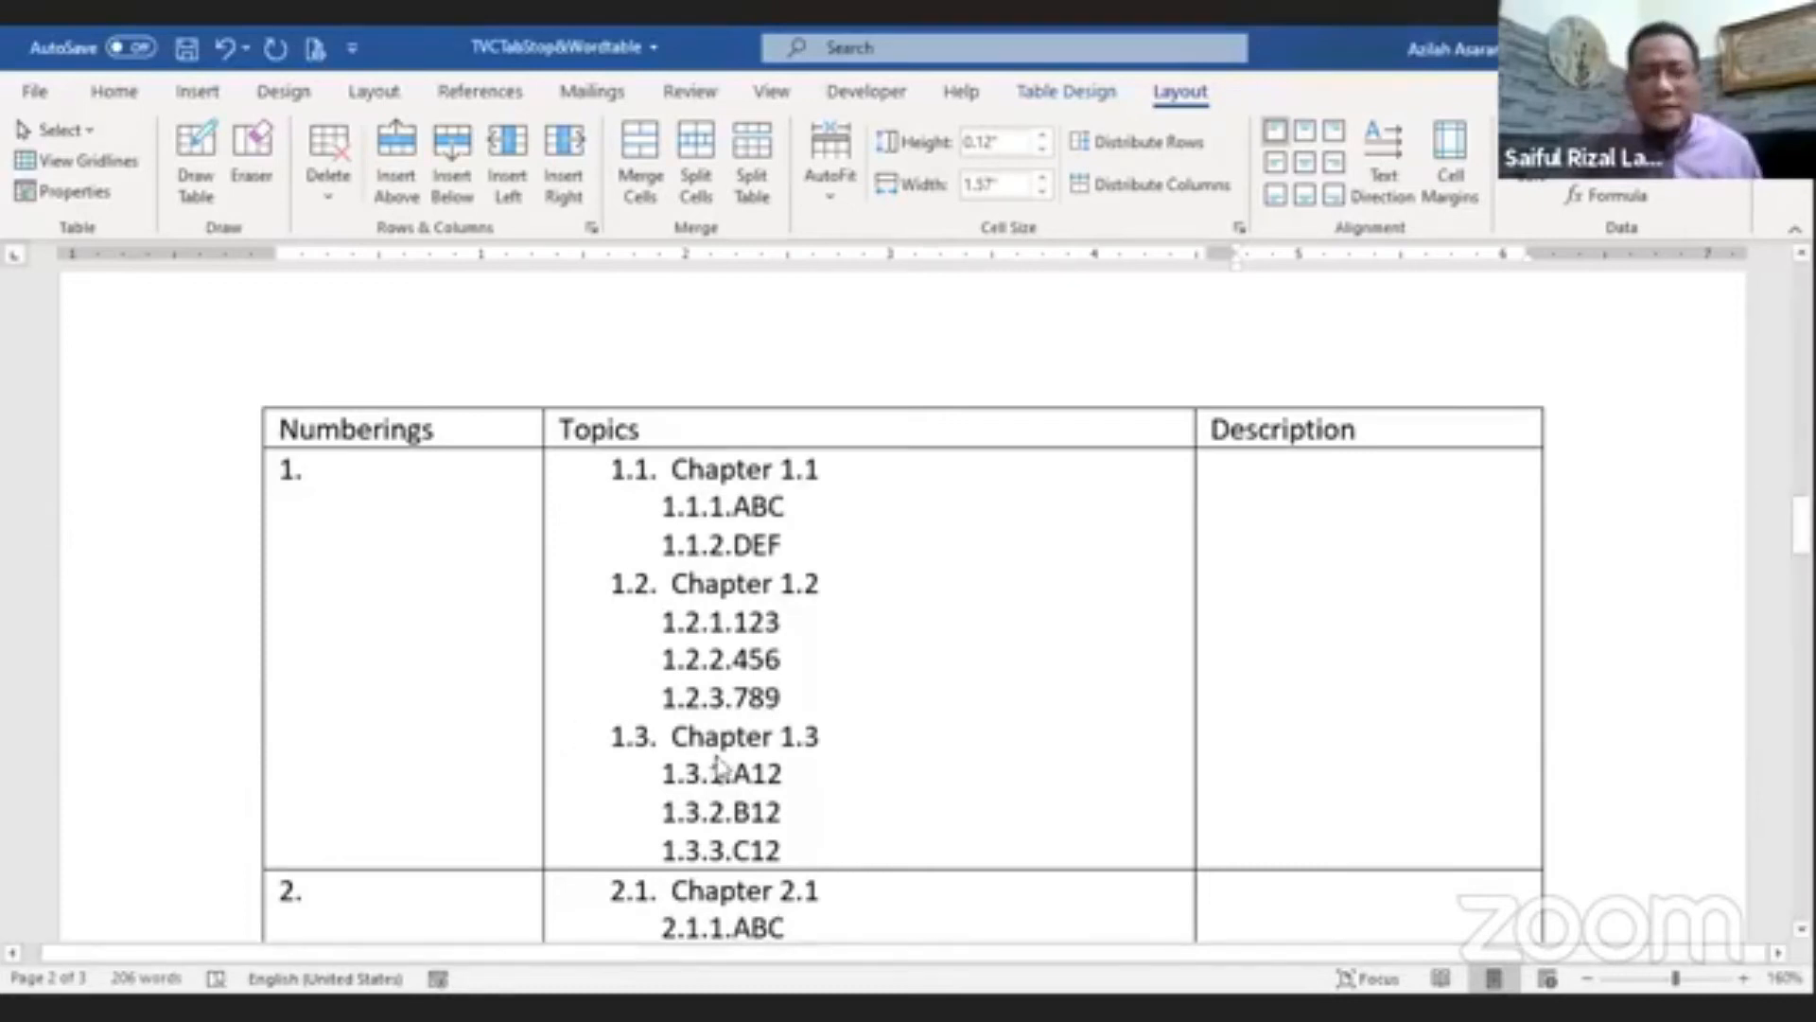
{"action": "scroll", "coordinate": [715, 758], "scroll_direction": "down", "scroll_amount": 10}
{"action": "scroll", "coordinate": [715, 764], "scroll_direction": "down", "scroll_amount": 5}
{"action": "scroll", "coordinate": [715, 762], "scroll_direction": "up", "scroll_amount": 6}
{"action": "scroll", "coordinate": [715, 762], "scroll_direction": "up", "scroll_amount": 8}
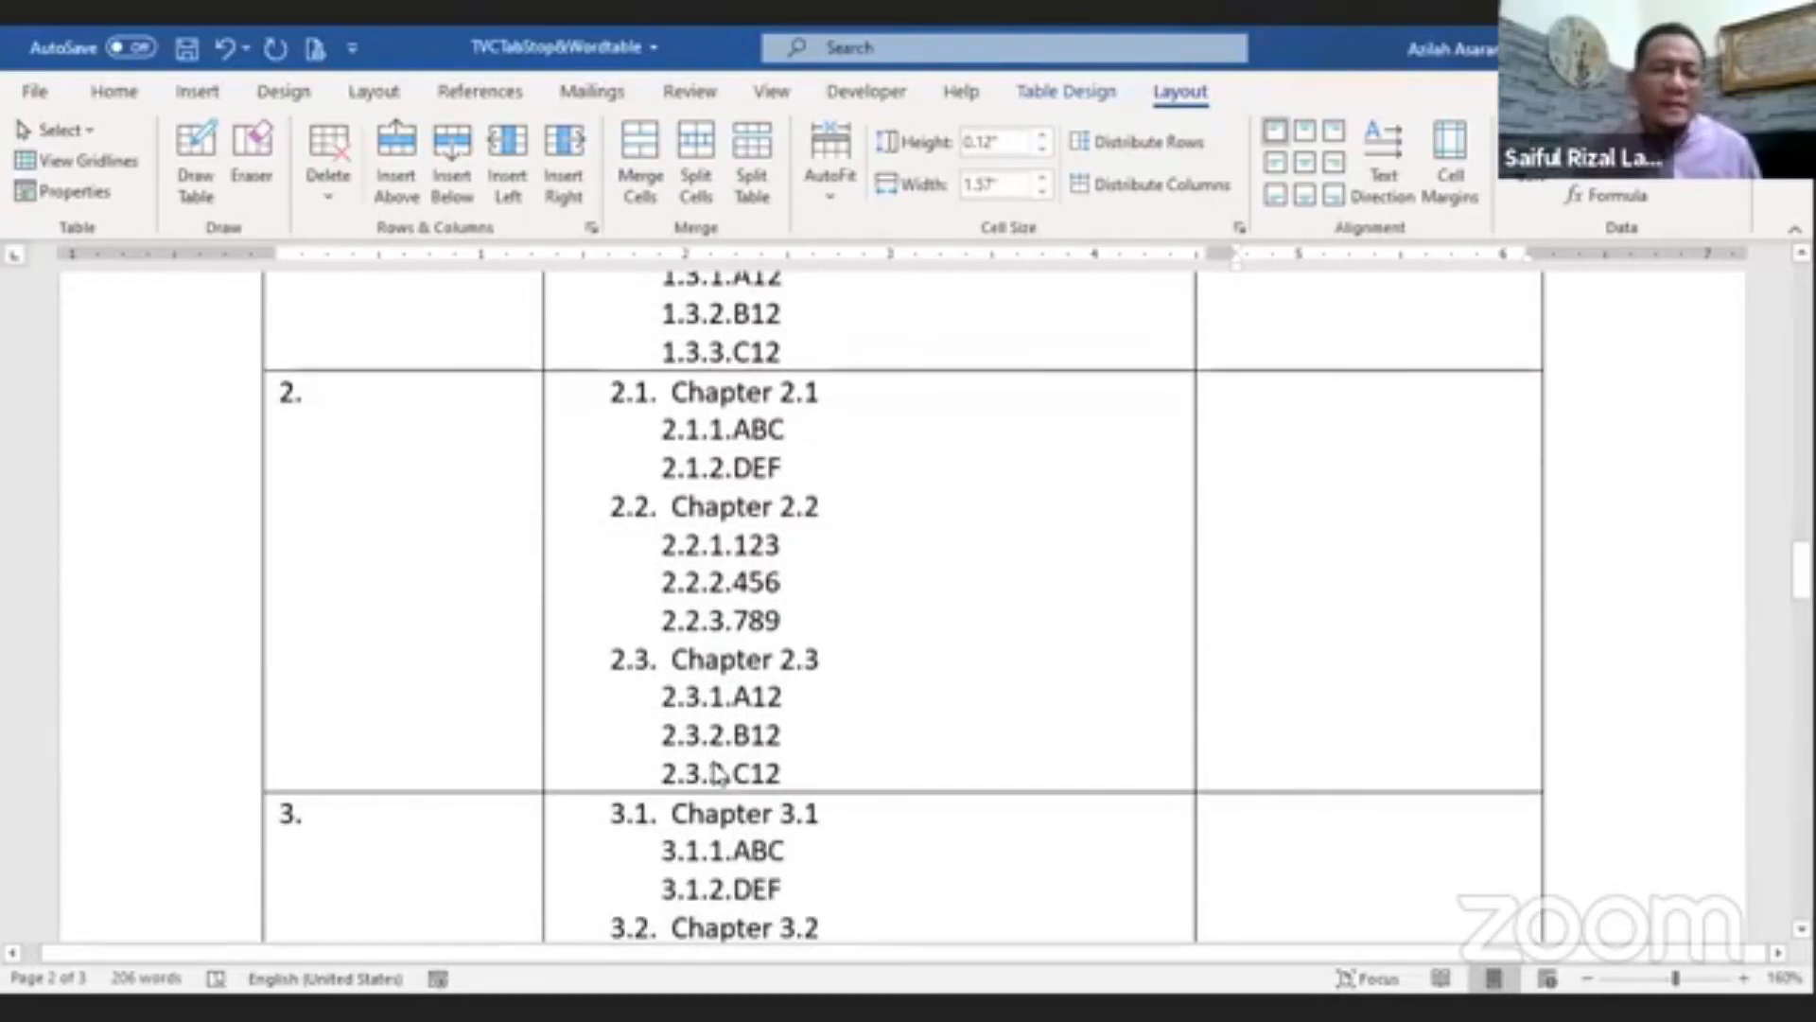
{"action": "scroll", "coordinate": [719, 772], "scroll_direction": "up", "scroll_amount": 3}
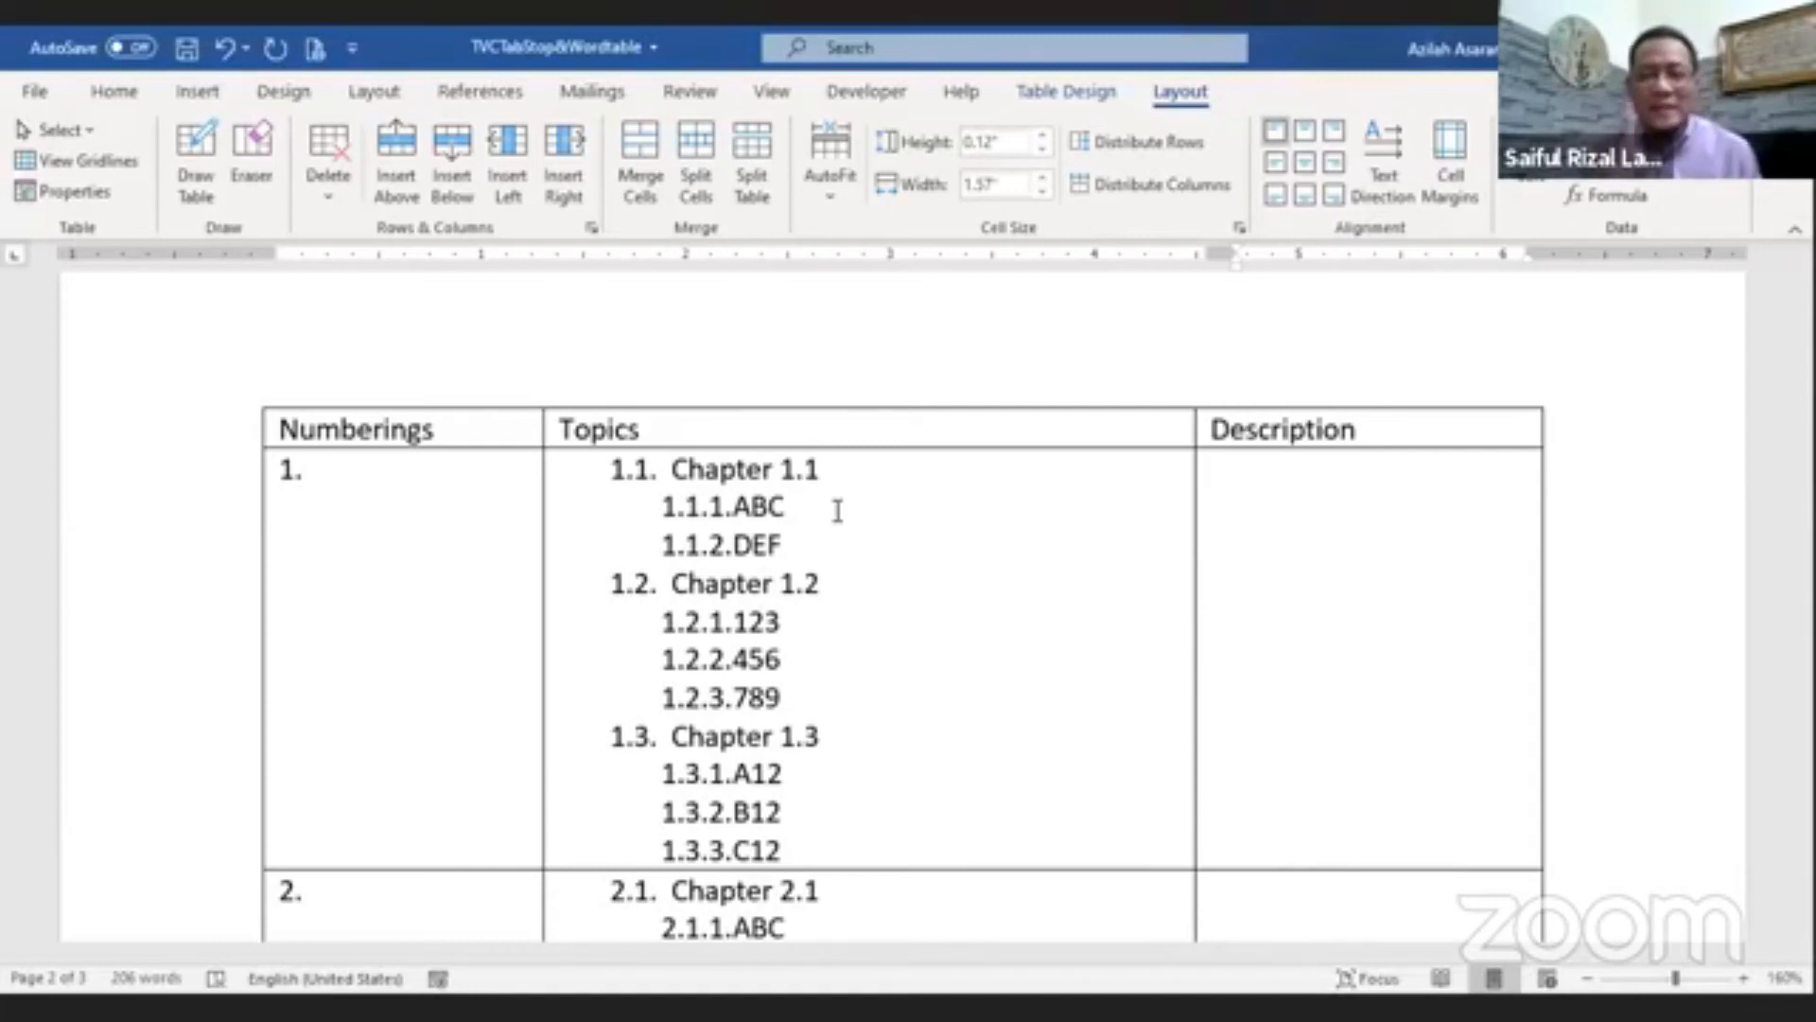
{"action": "scroll", "coordinate": [712, 725], "scroll_direction": "down", "scroll_amount": 10}
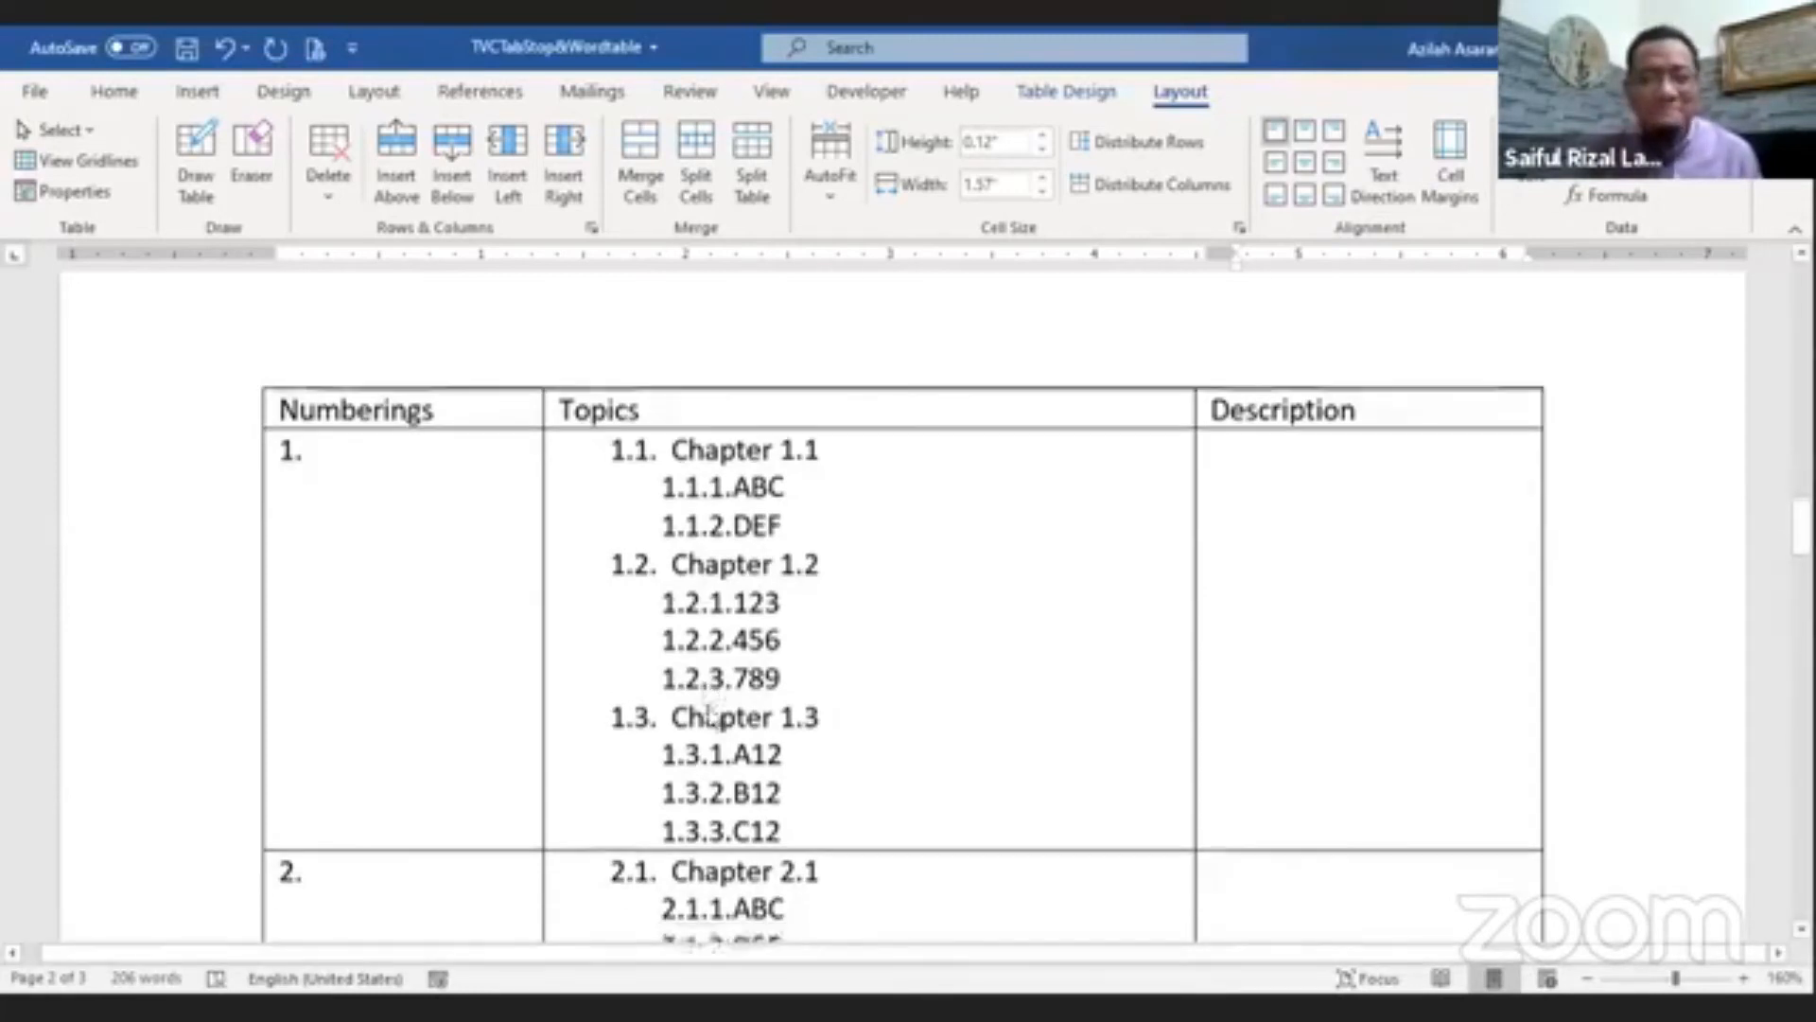
Step: Apply a multilevel numbered list to the Numberings and Topics cells of the unnumbered table
{"action": "scroll", "coordinate": [713, 724], "scroll_direction": "down", "scroll_amount": 3}
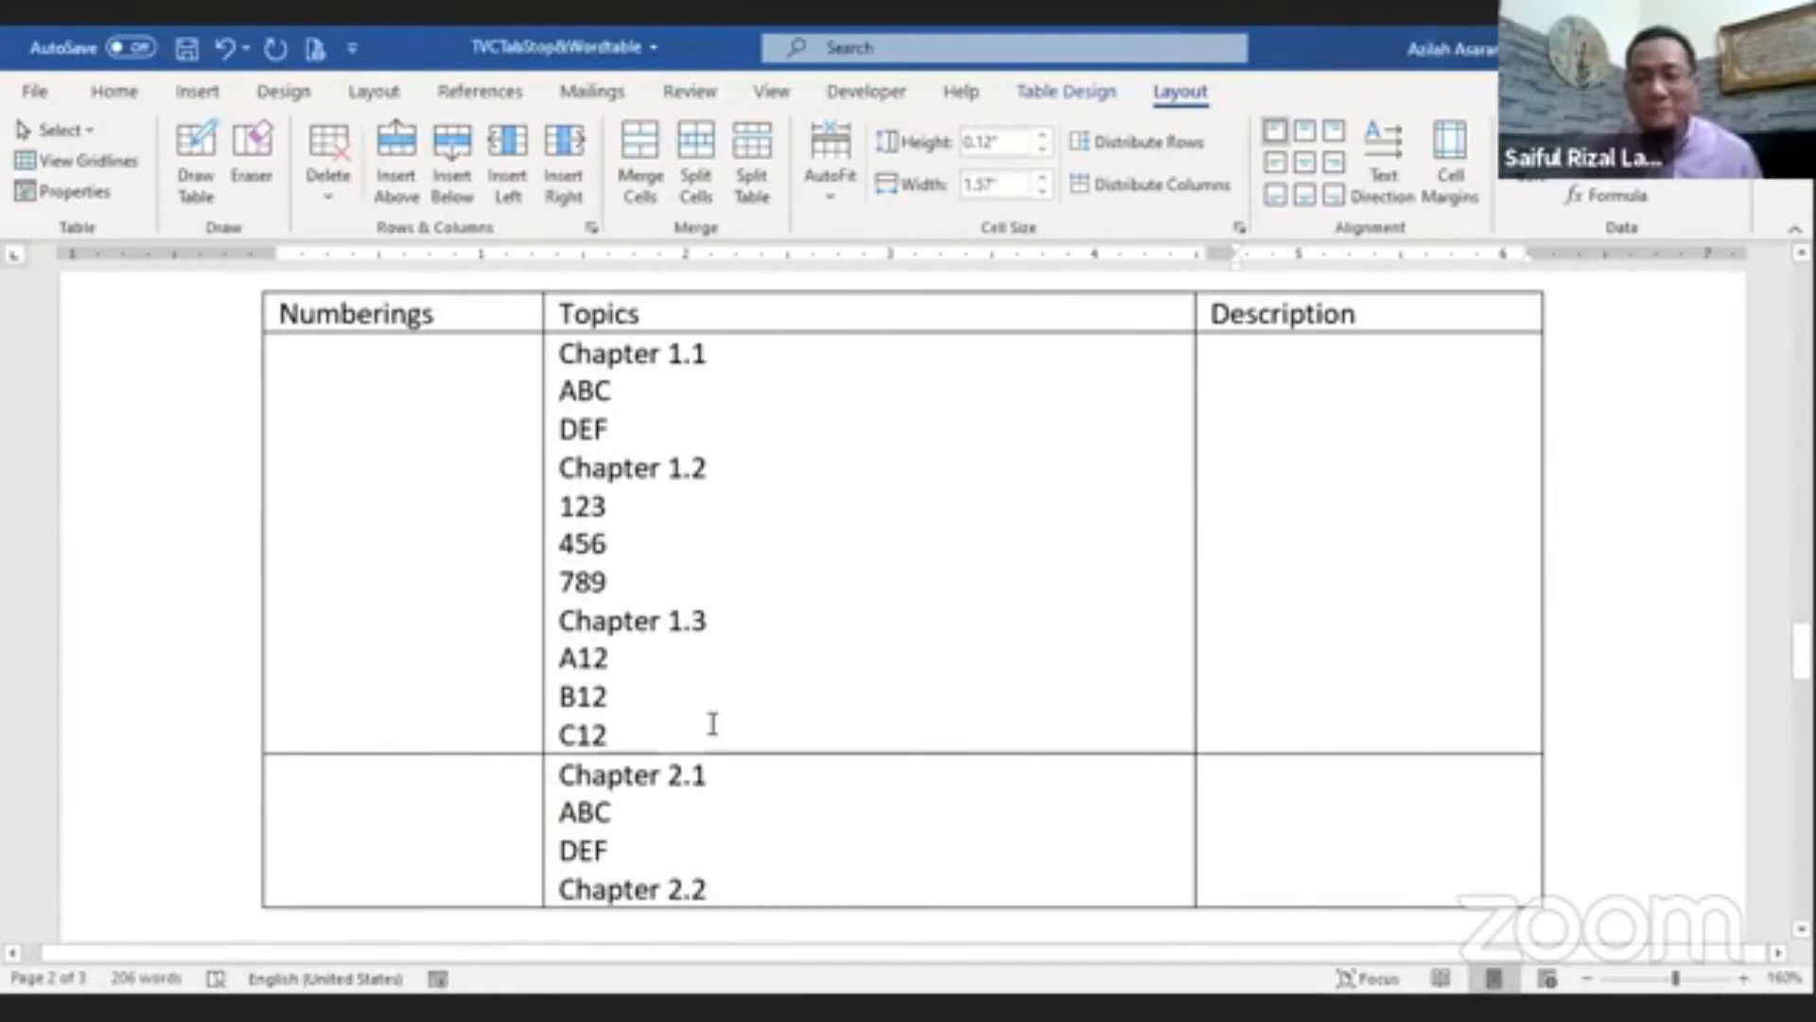
{"action": "scroll", "coordinate": [782, 856], "scroll_direction": "down", "scroll_amount": 3, "text": "ctrl"}
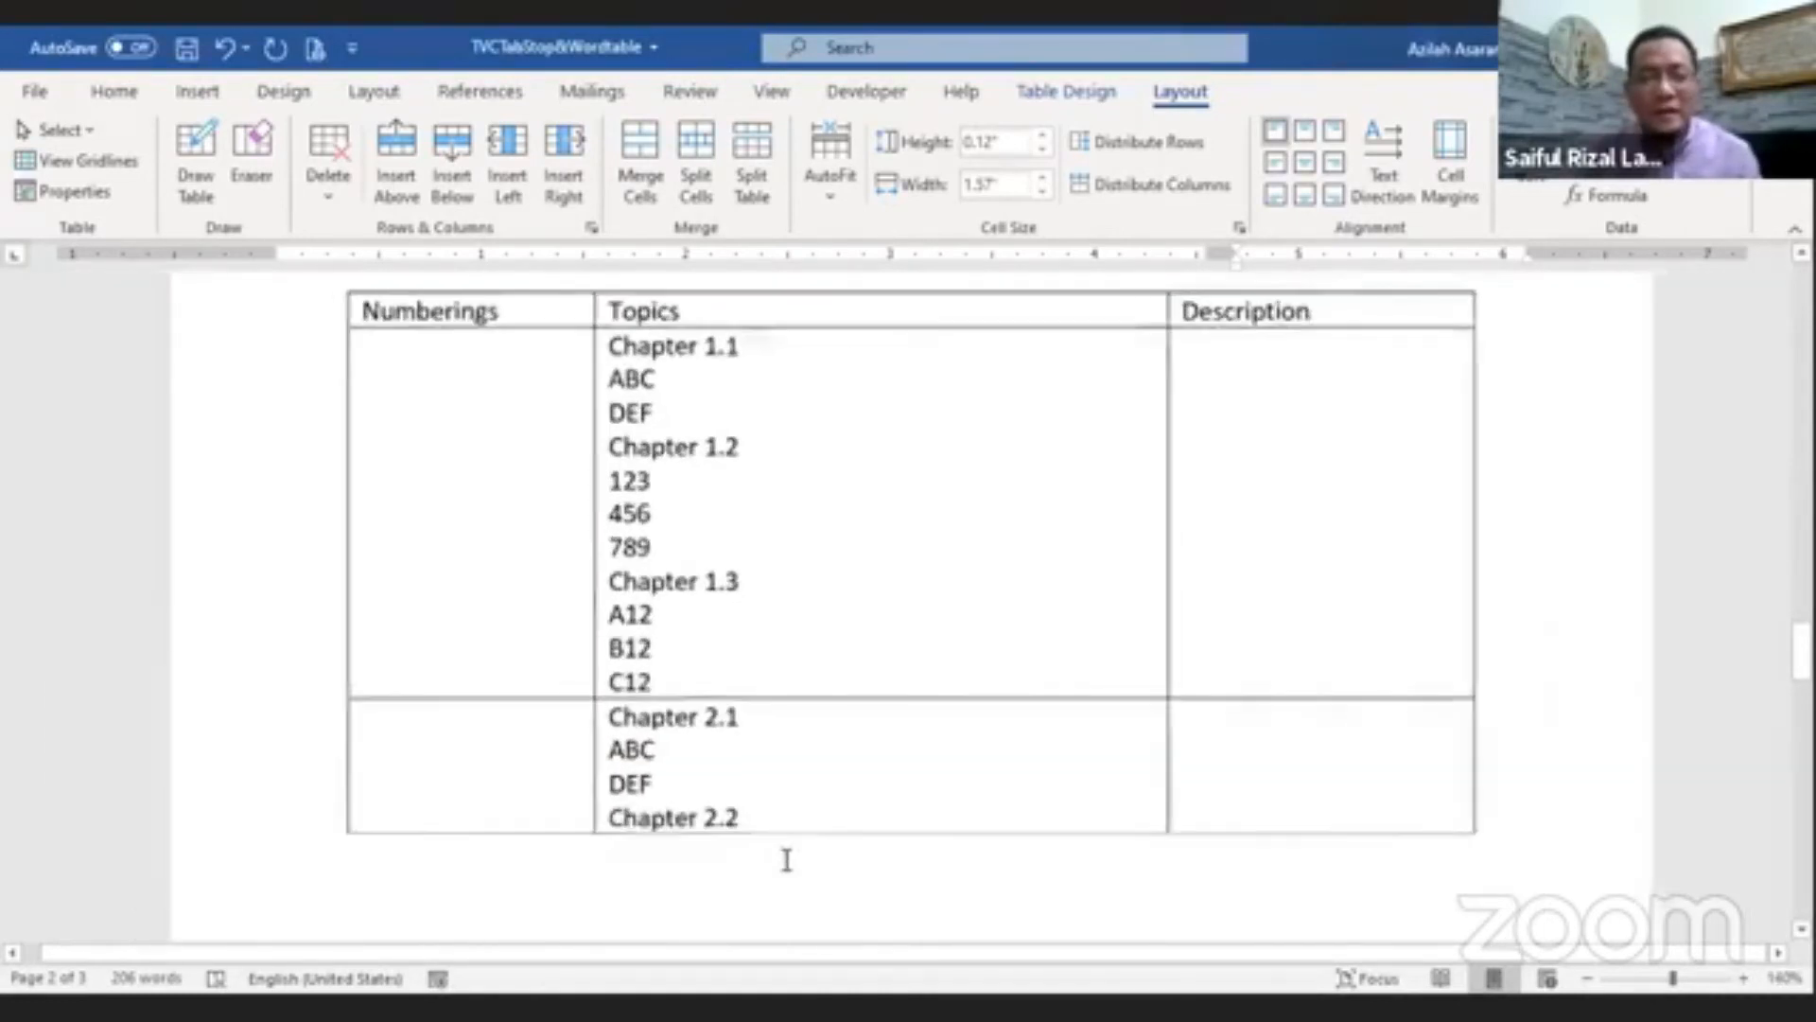
{"action": "scroll", "coordinate": [794, 740], "scroll_direction": "up", "scroll_amount": 1}
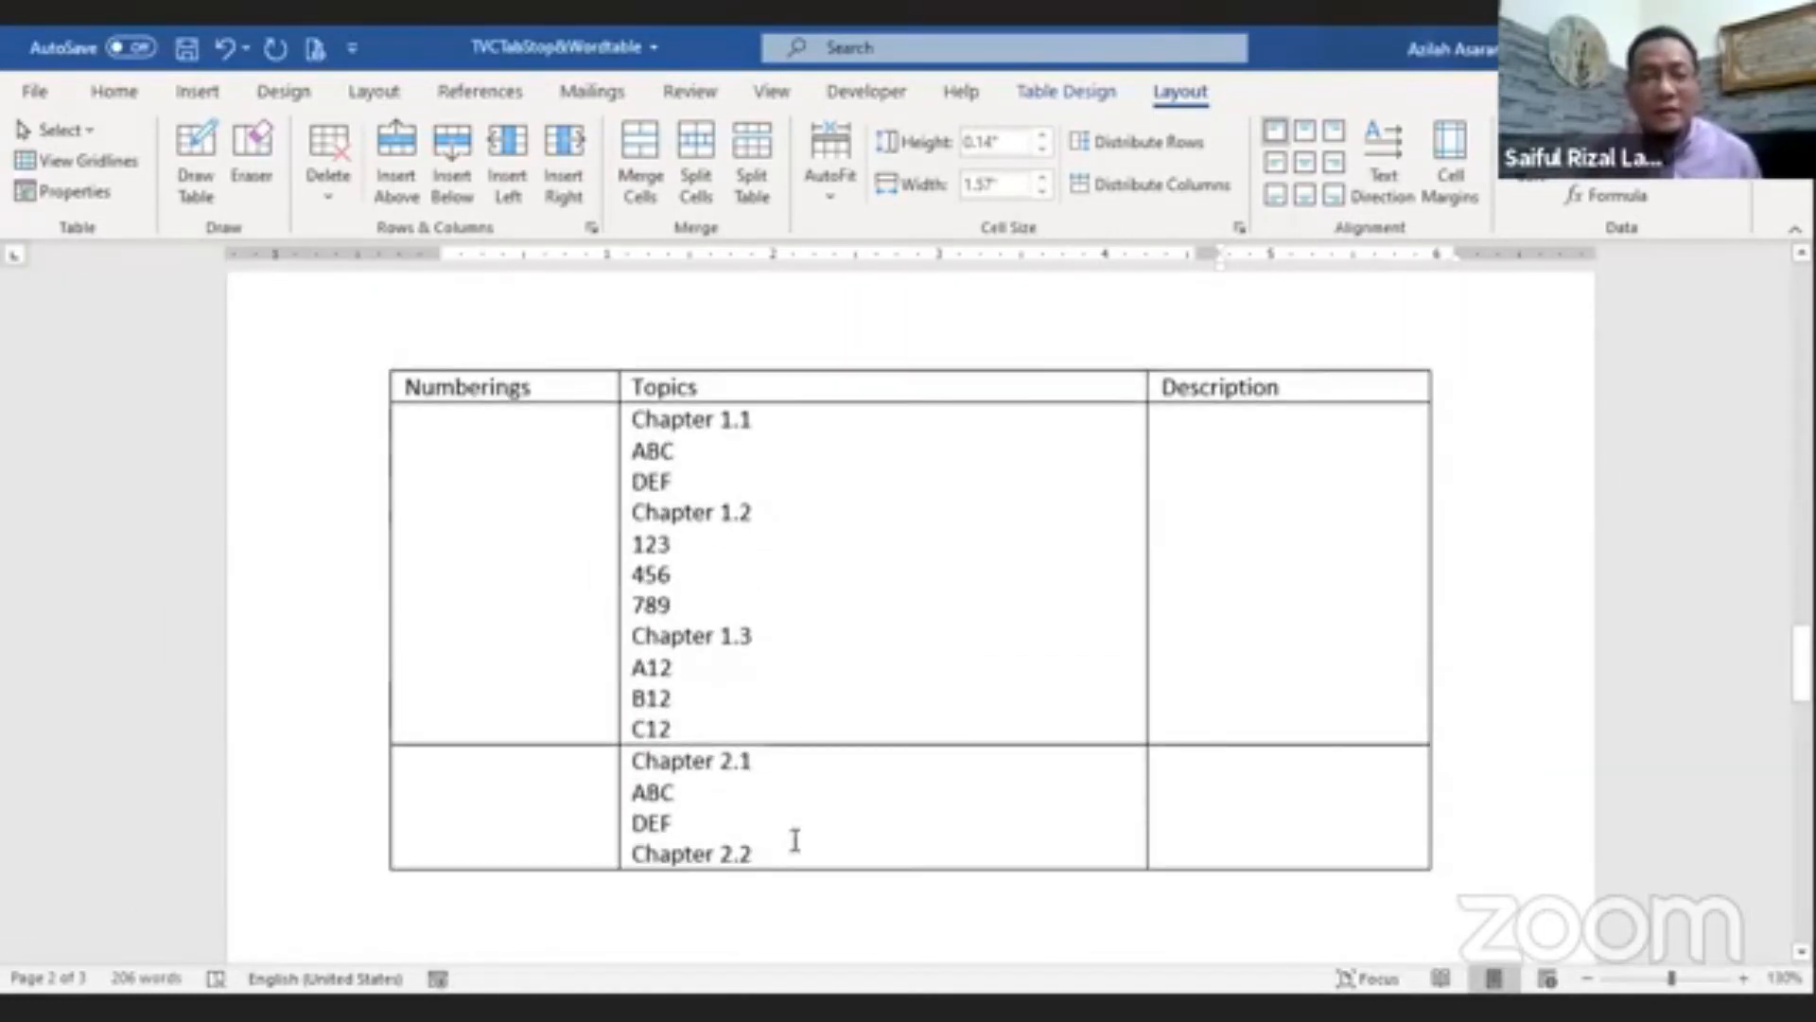
{"action": "left_click_drag", "start_coordinate": [789, 848], "coordinate": [503, 535]}
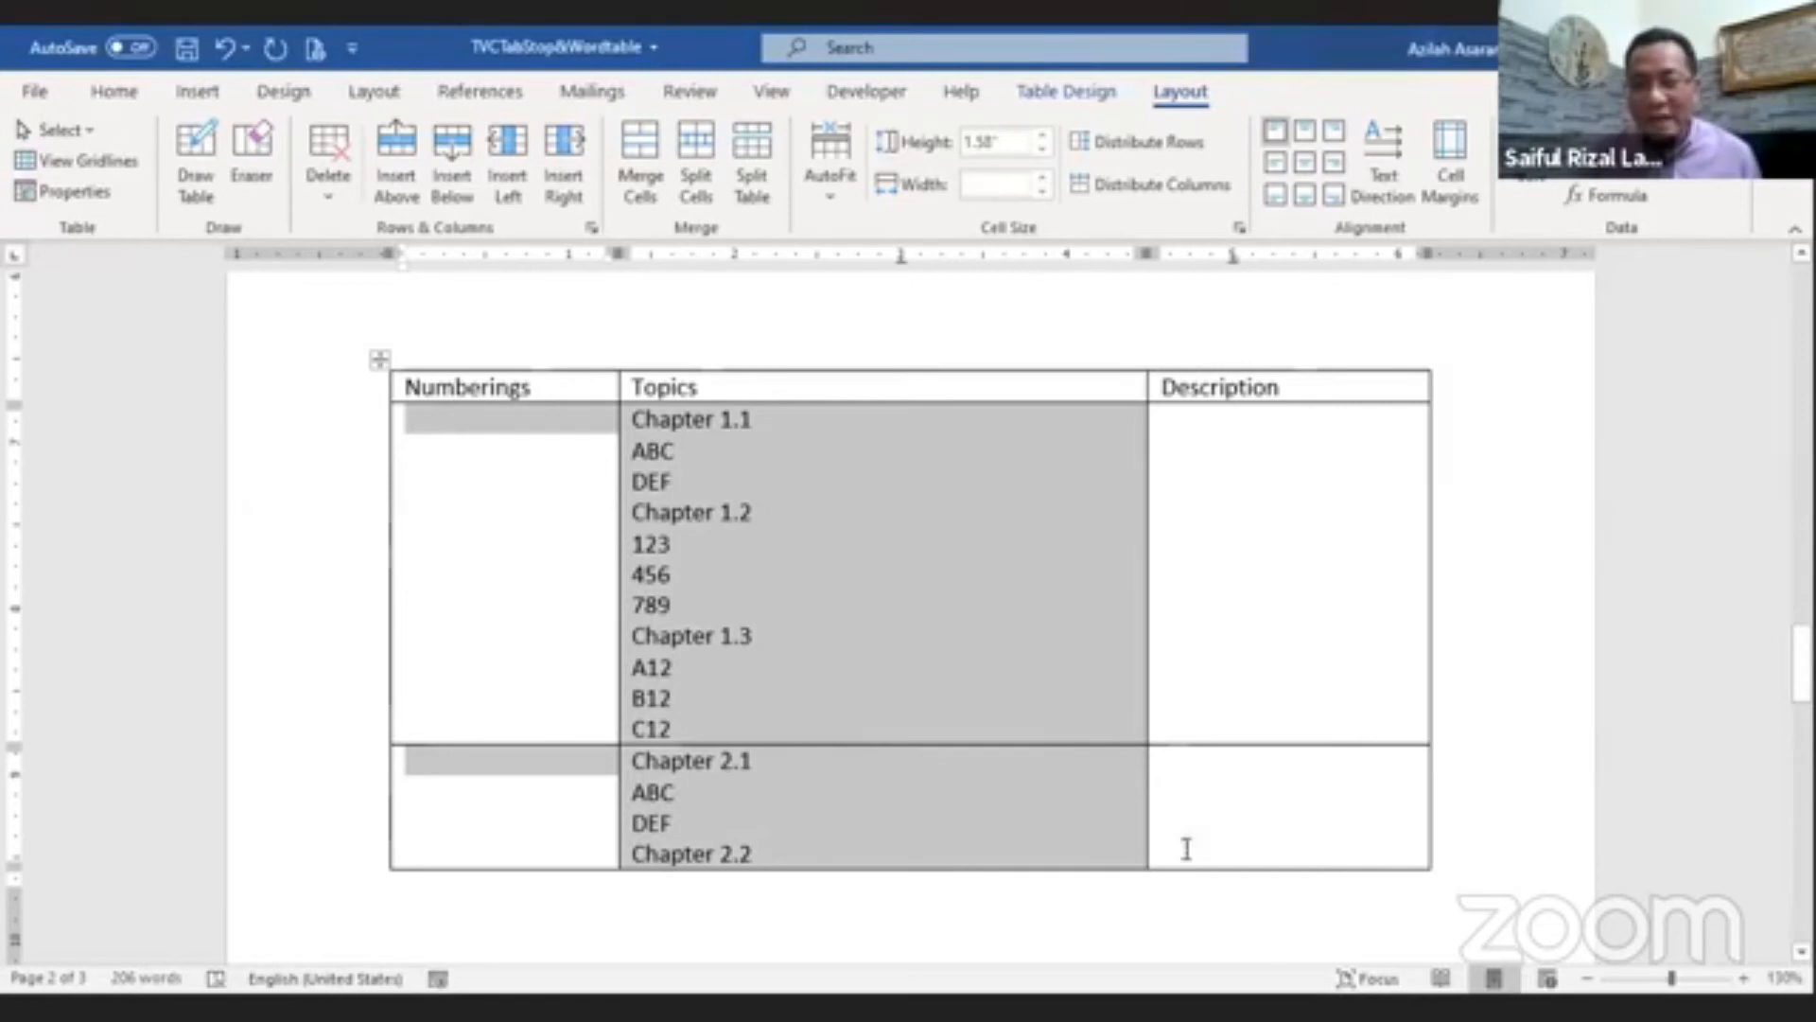
{"action": "left_click_drag", "start_coordinate": [790, 847], "coordinate": [500, 576]}
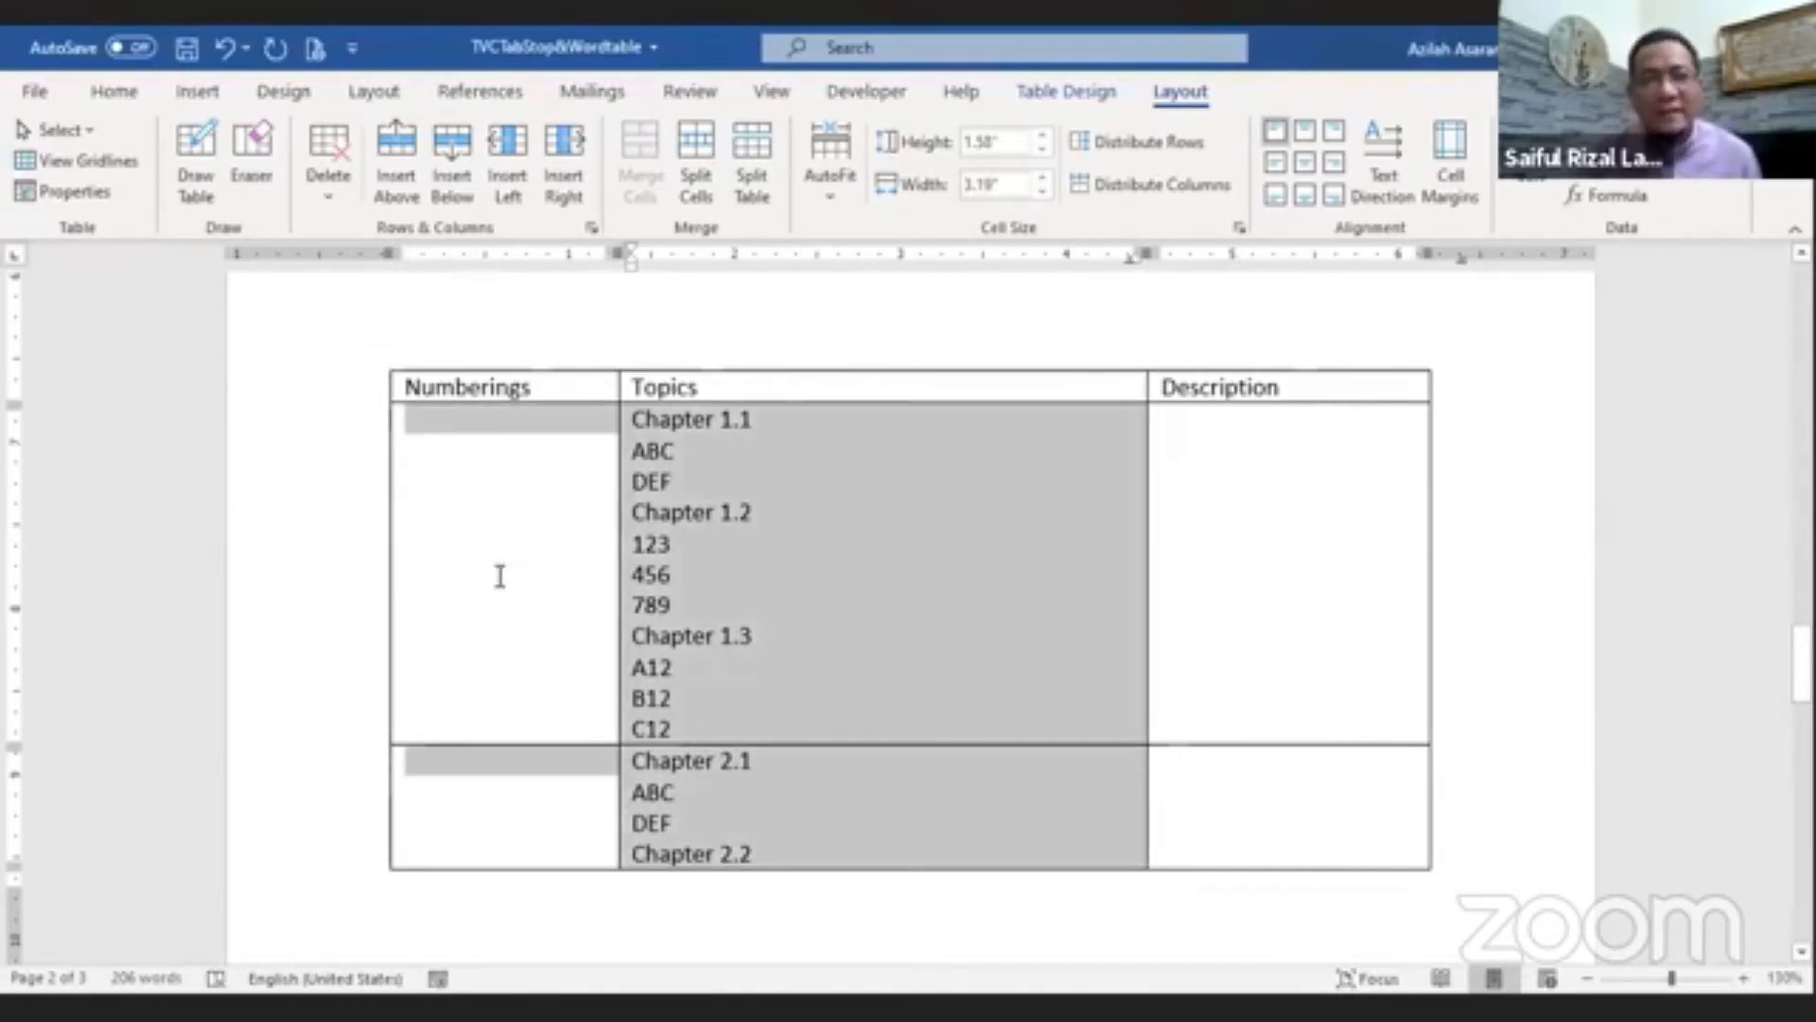
{"action": "left_click", "coordinate": [128, 94]}
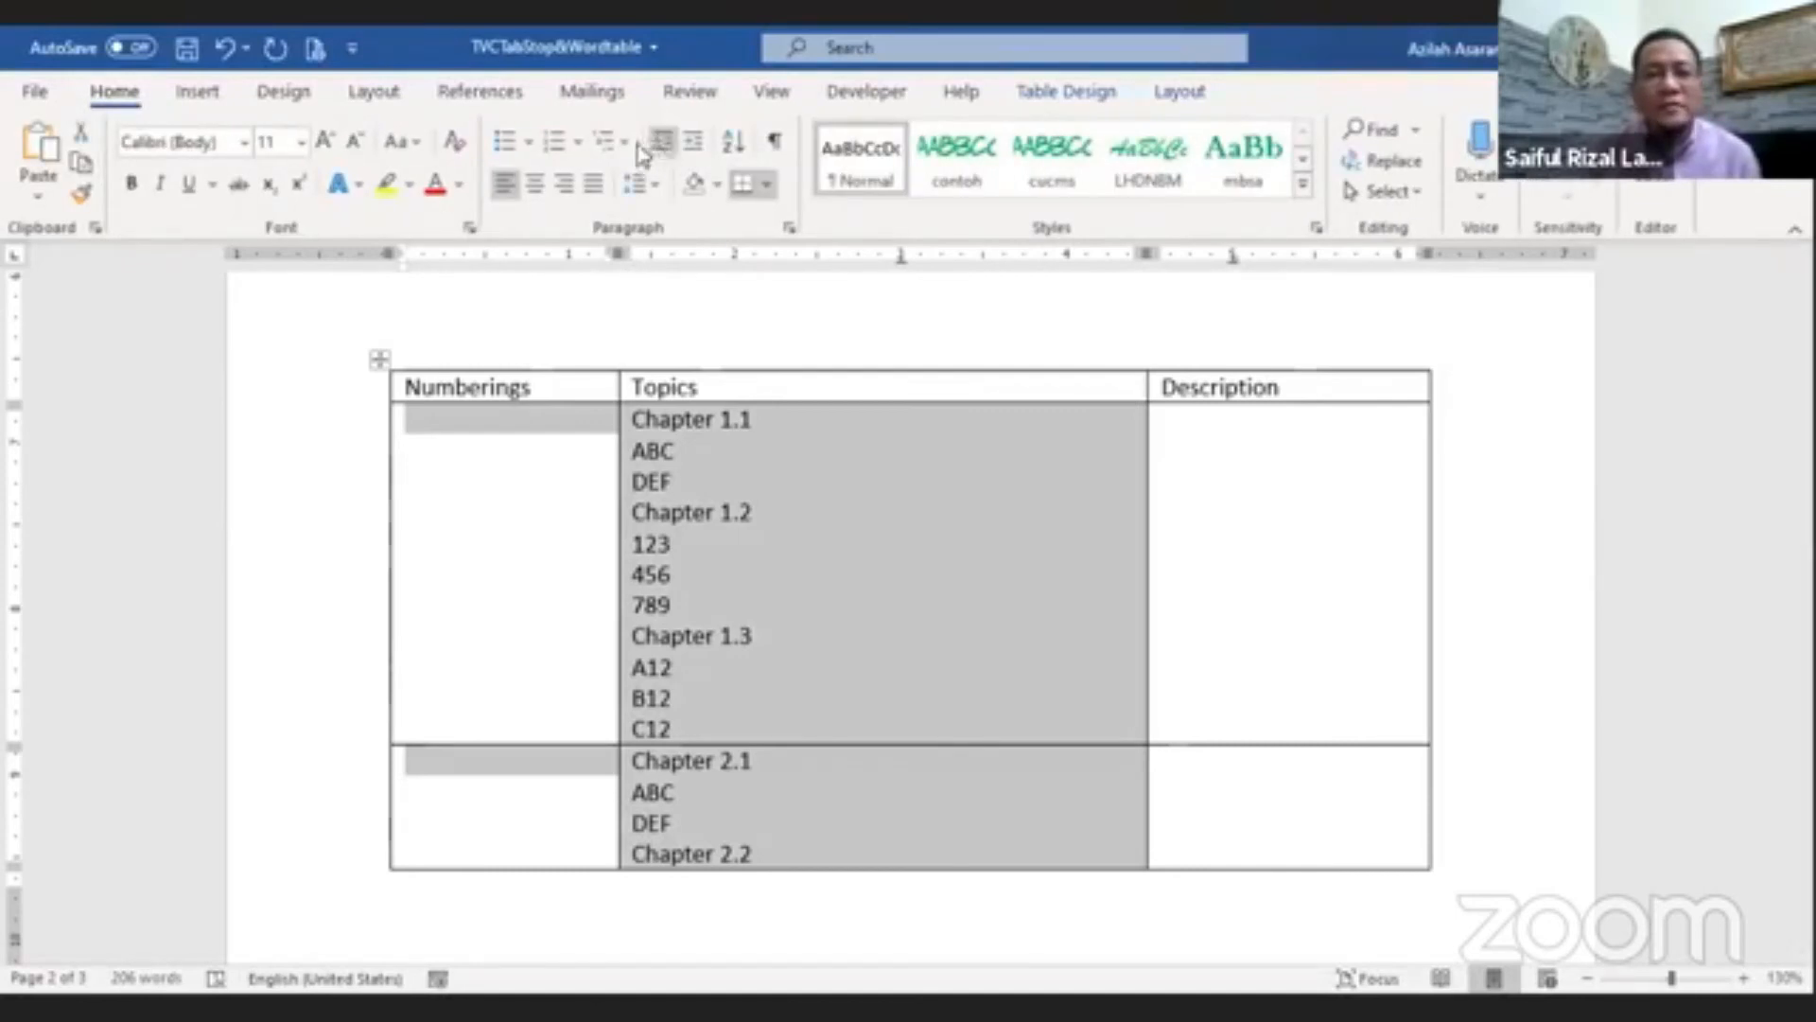
{"action": "left_click", "coordinate": [620, 154]}
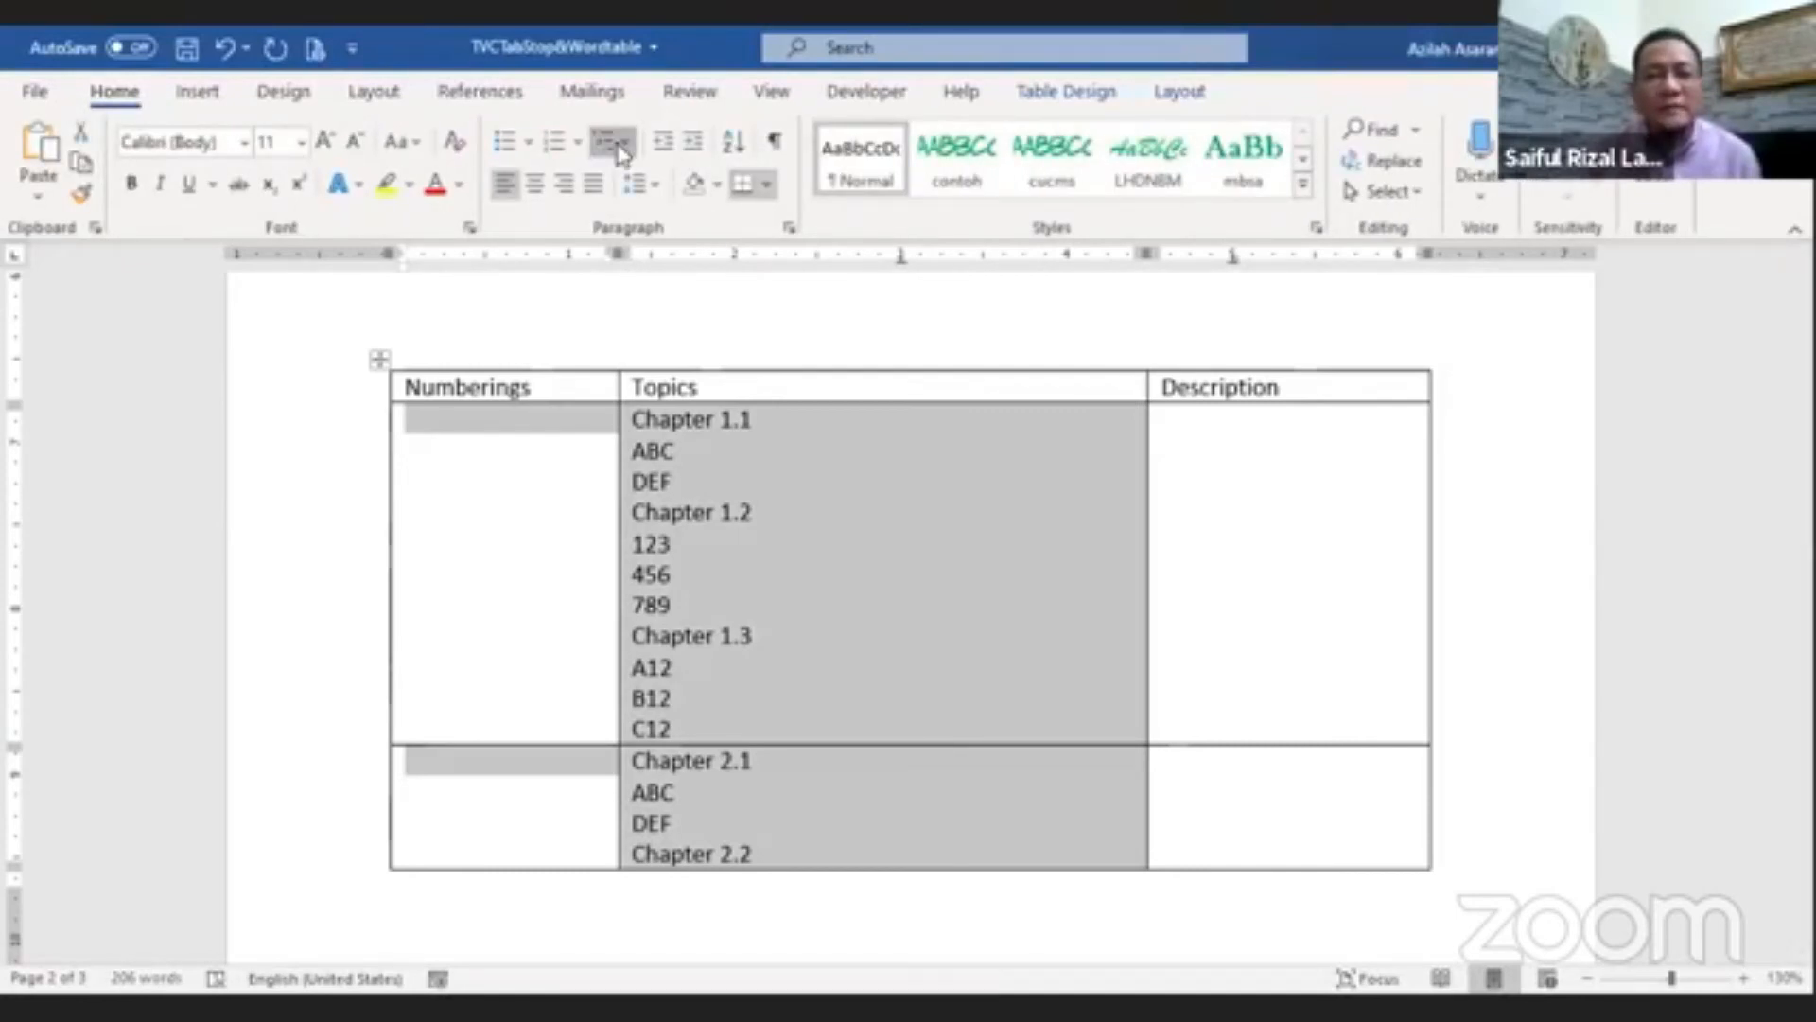
{"action": "left_click", "coordinate": [864, 466]}
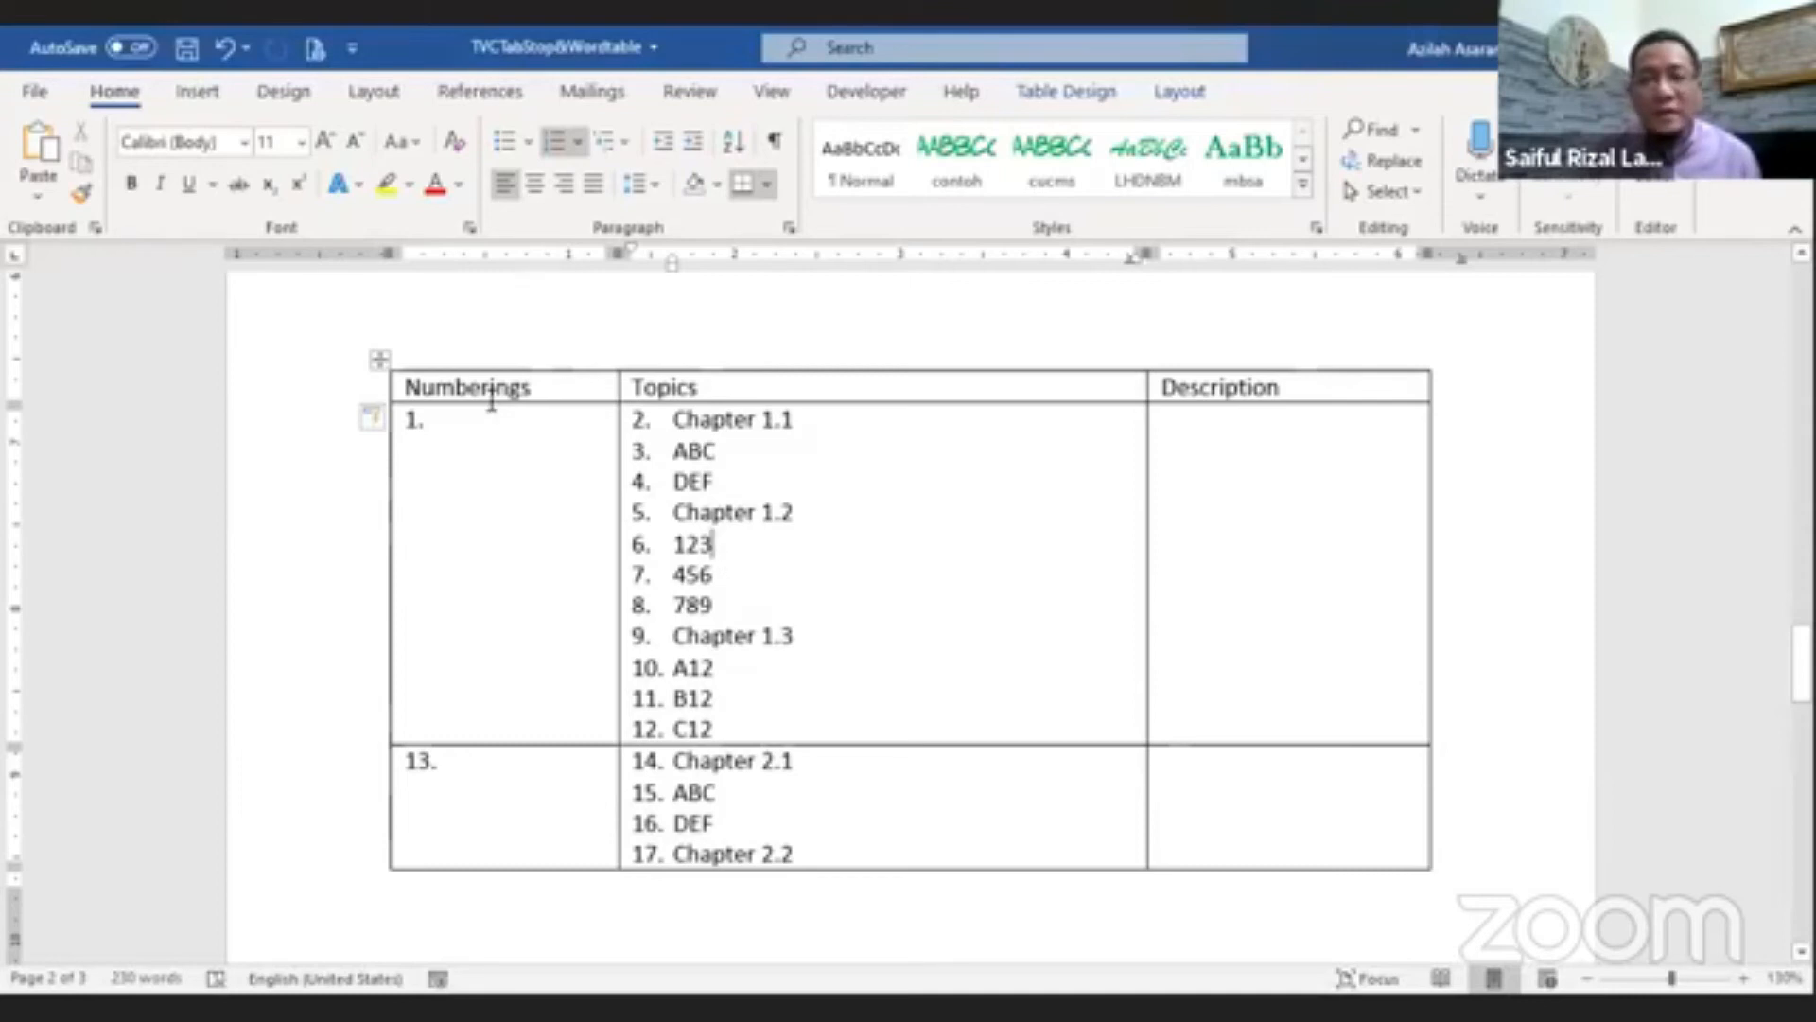
Step: Increase the indent of the first row's topic items to second-level numbering
{"action": "left_click_drag", "start_coordinate": [715, 728], "coordinate": [674, 419]}
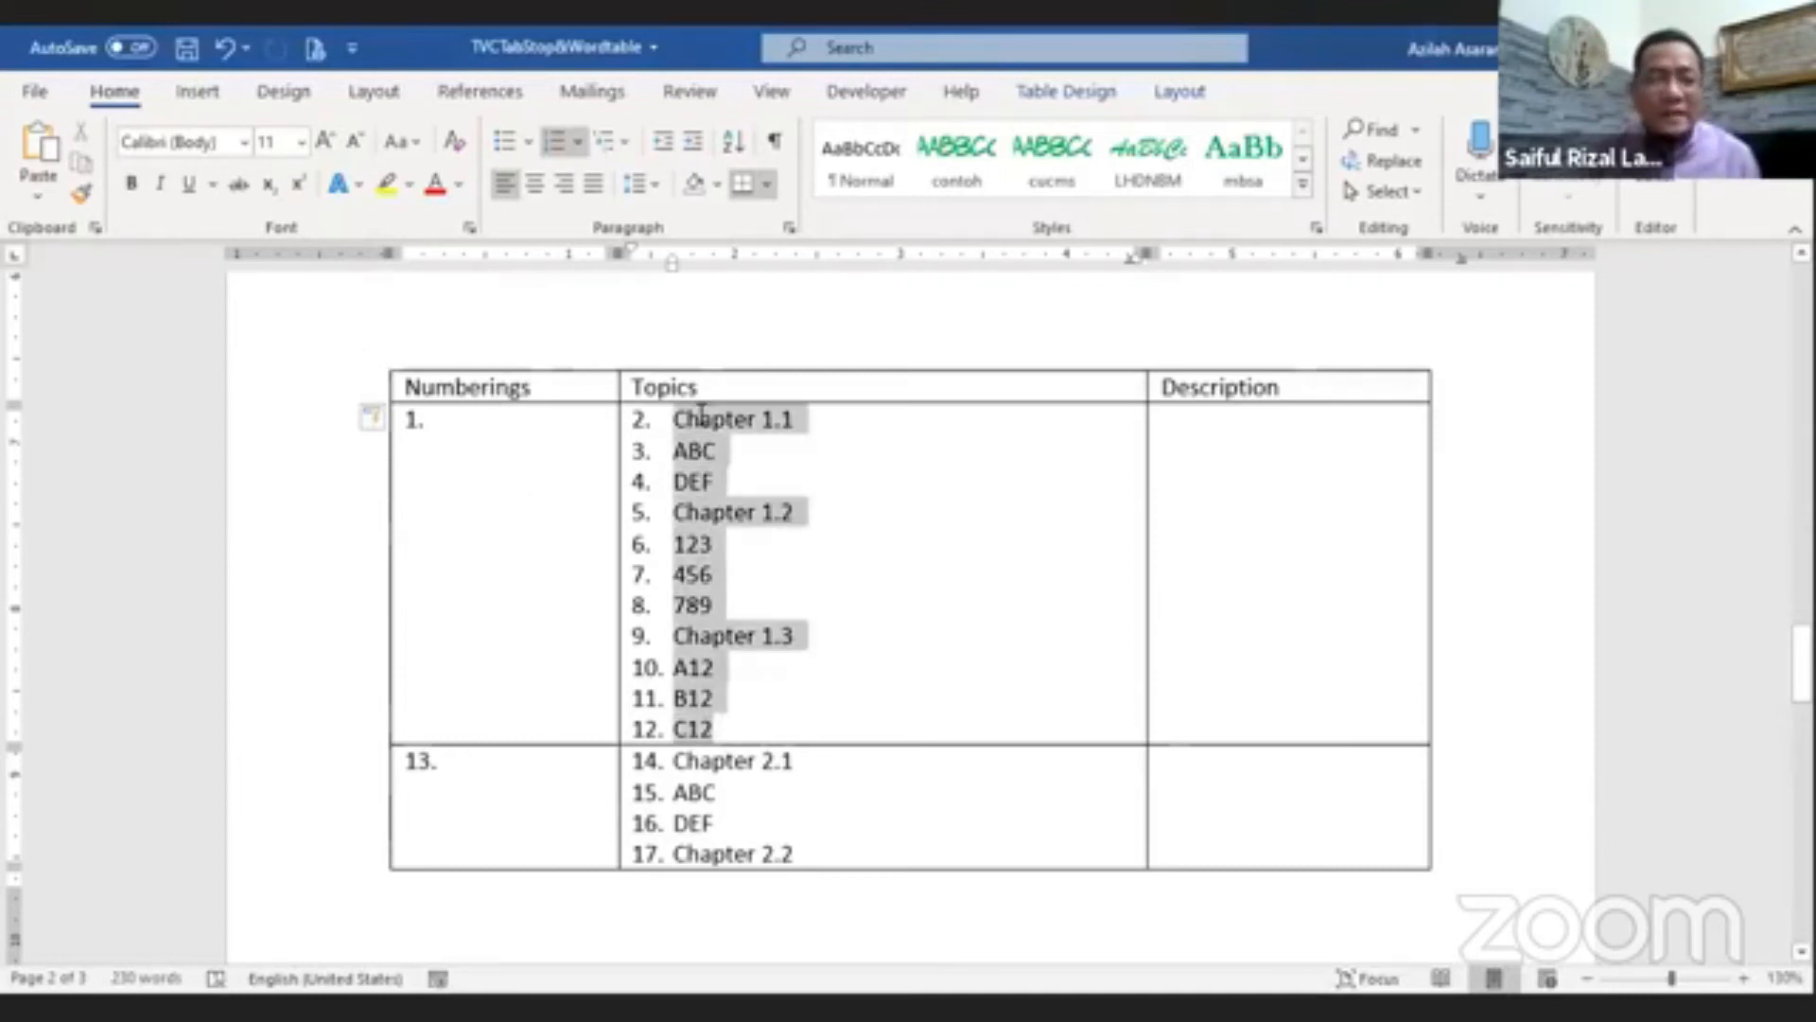
{"action": "left_click", "coordinate": [695, 143]}
{"action": "left_click", "coordinate": [933, 565]}
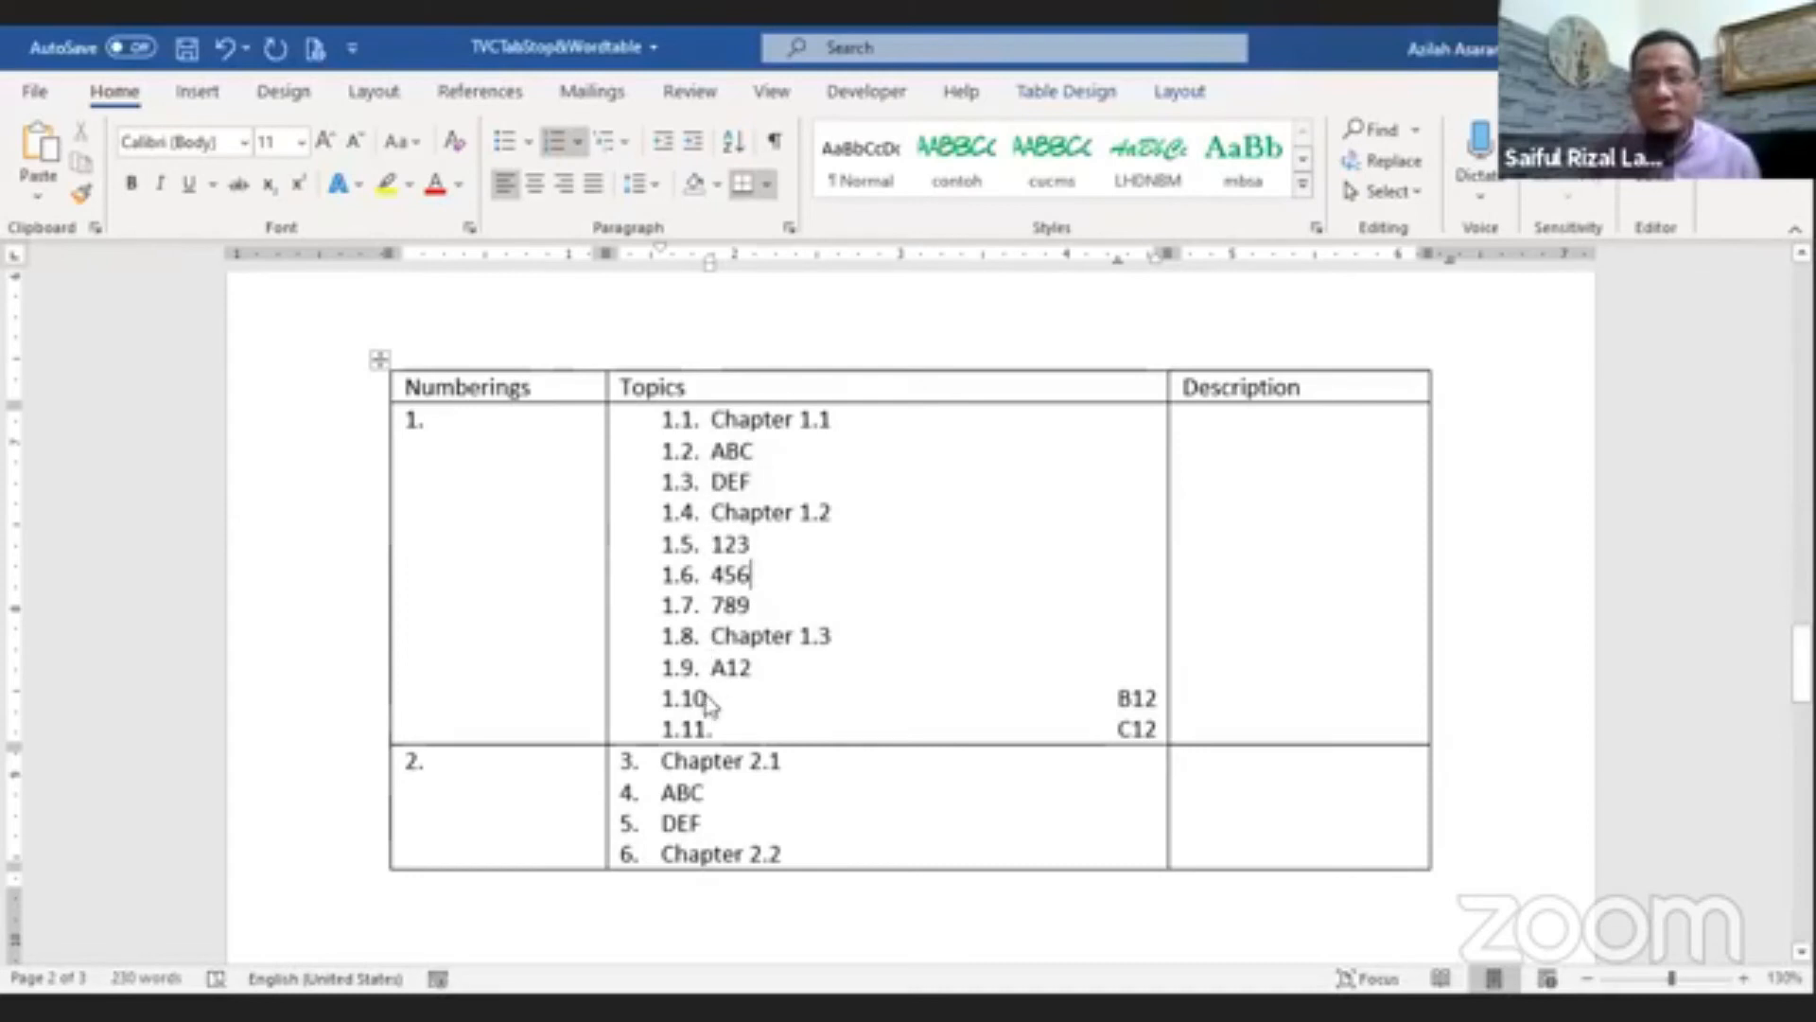
Step: Increase the indent of the second row's topic items to second-level numbering
{"action": "left_click_drag", "start_coordinate": [735, 854], "coordinate": [705, 762]}
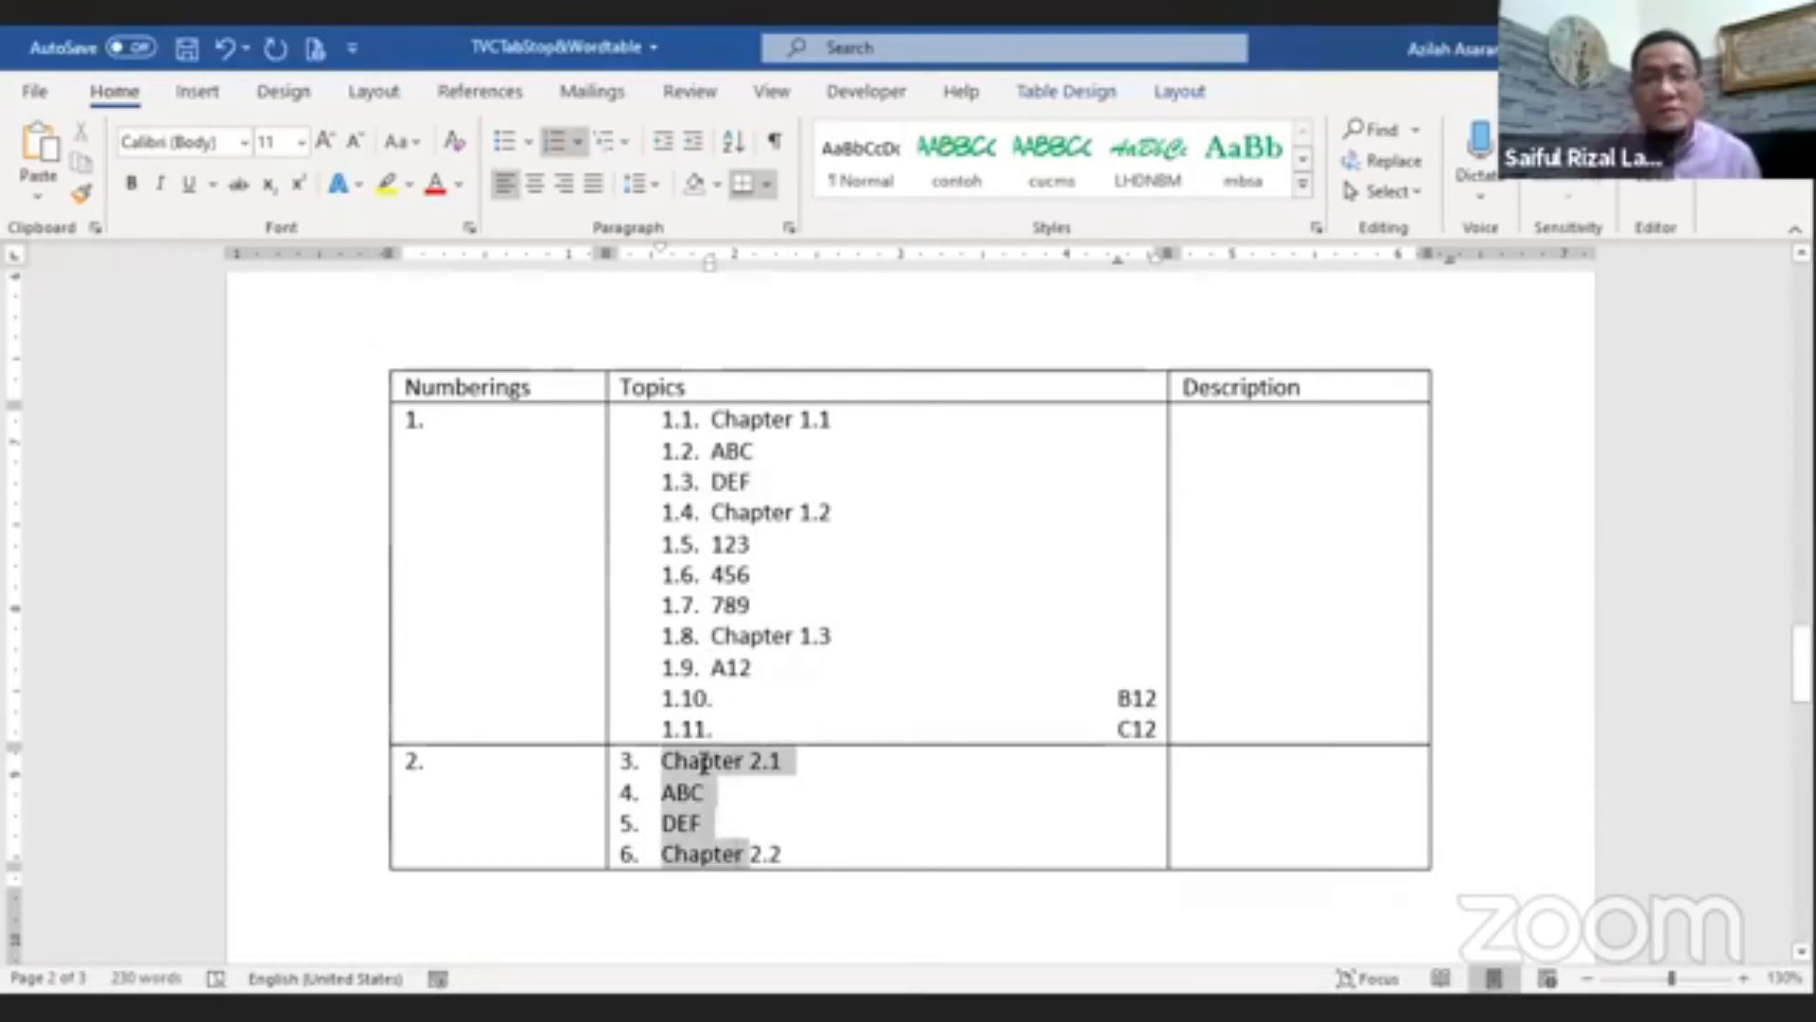
{"action": "left_click", "coordinate": [693, 141]}
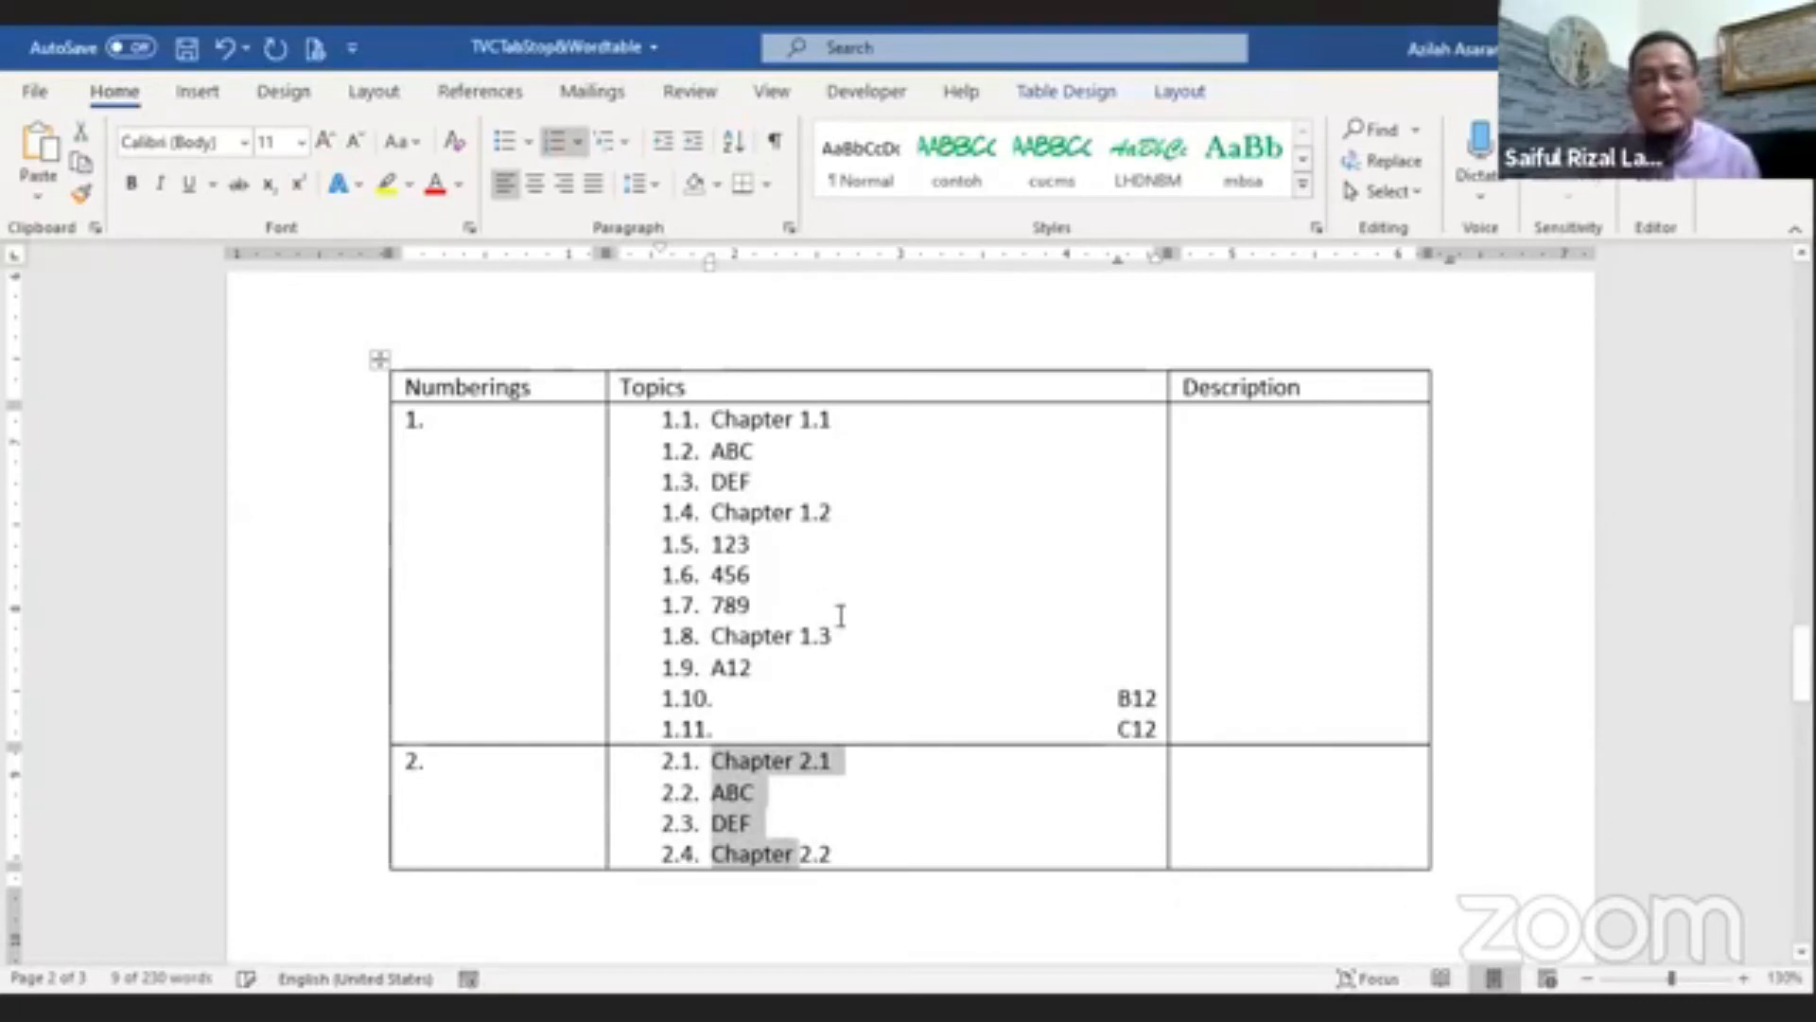
{"action": "left_click", "coordinate": [871, 620]}
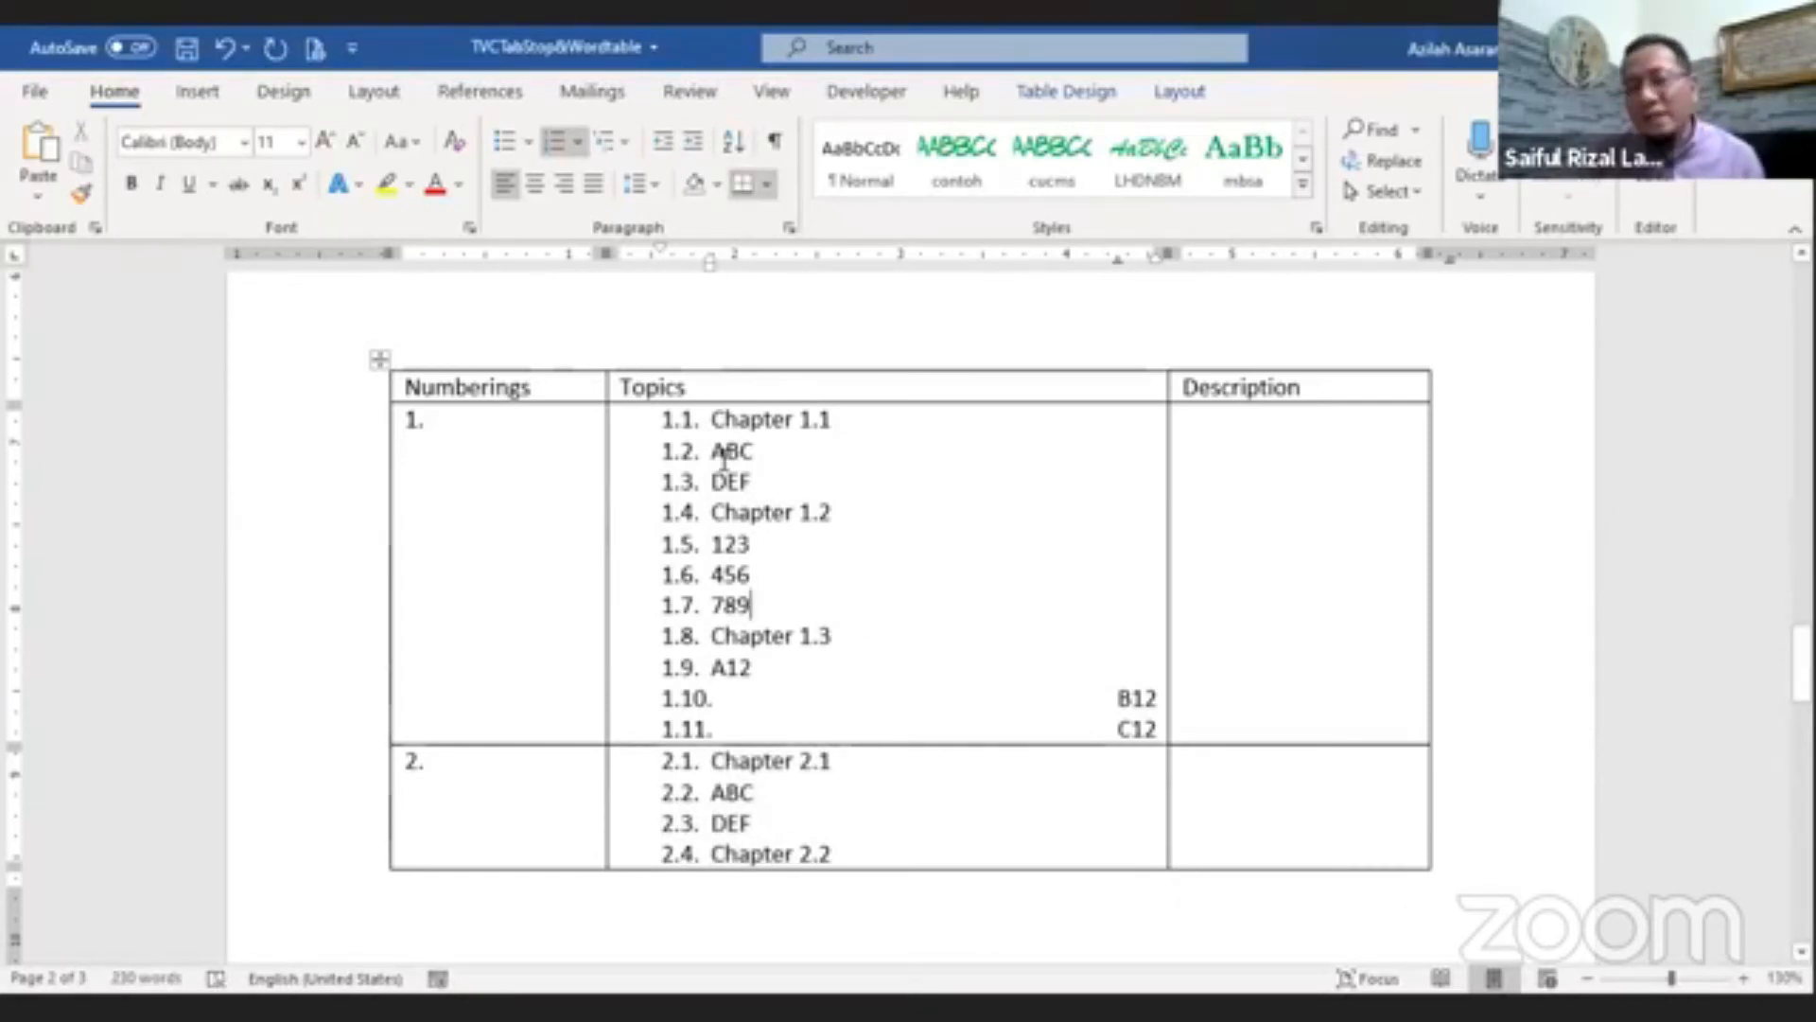
Step: Demote ABC, DEF and 123, 456, 789 in the first row to third-level items under their chapters
{"action": "left_click_drag", "start_coordinate": [729, 454], "coordinate": [736, 482]}
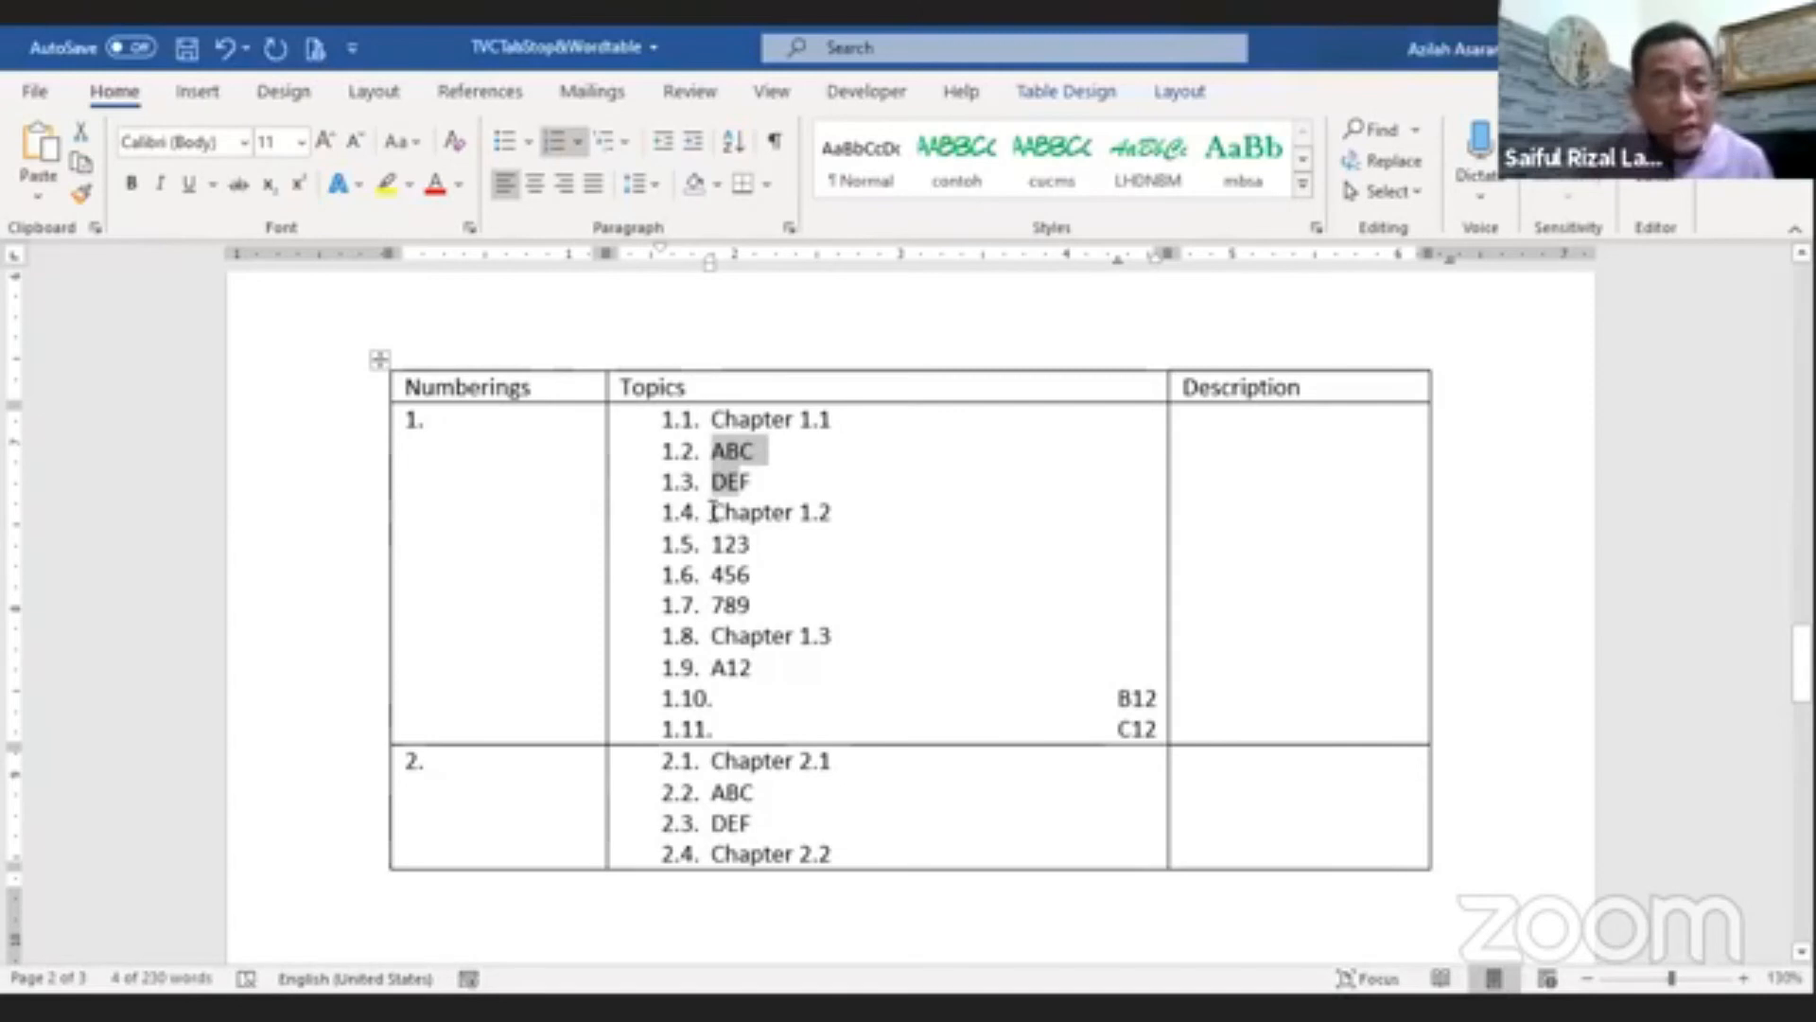
{"action": "left_click", "coordinate": [693, 142]}
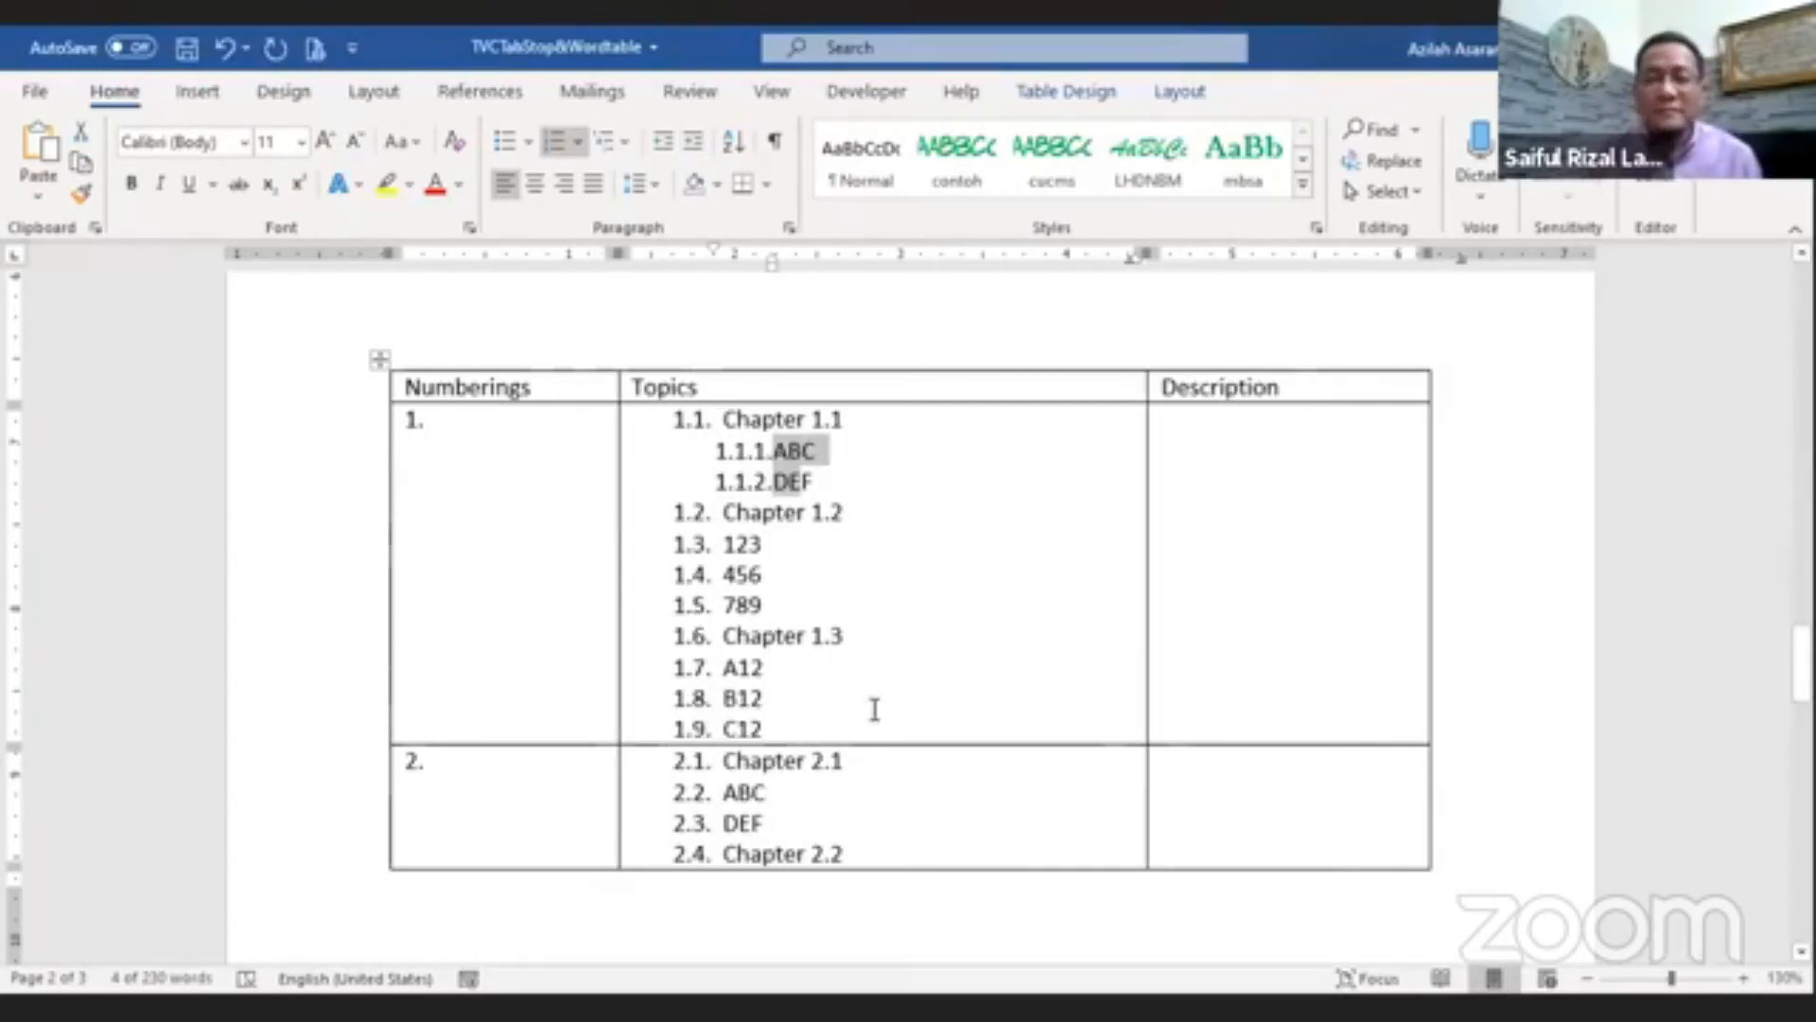
{"action": "left_click_drag", "start_coordinate": [742, 542], "coordinate": [764, 599]}
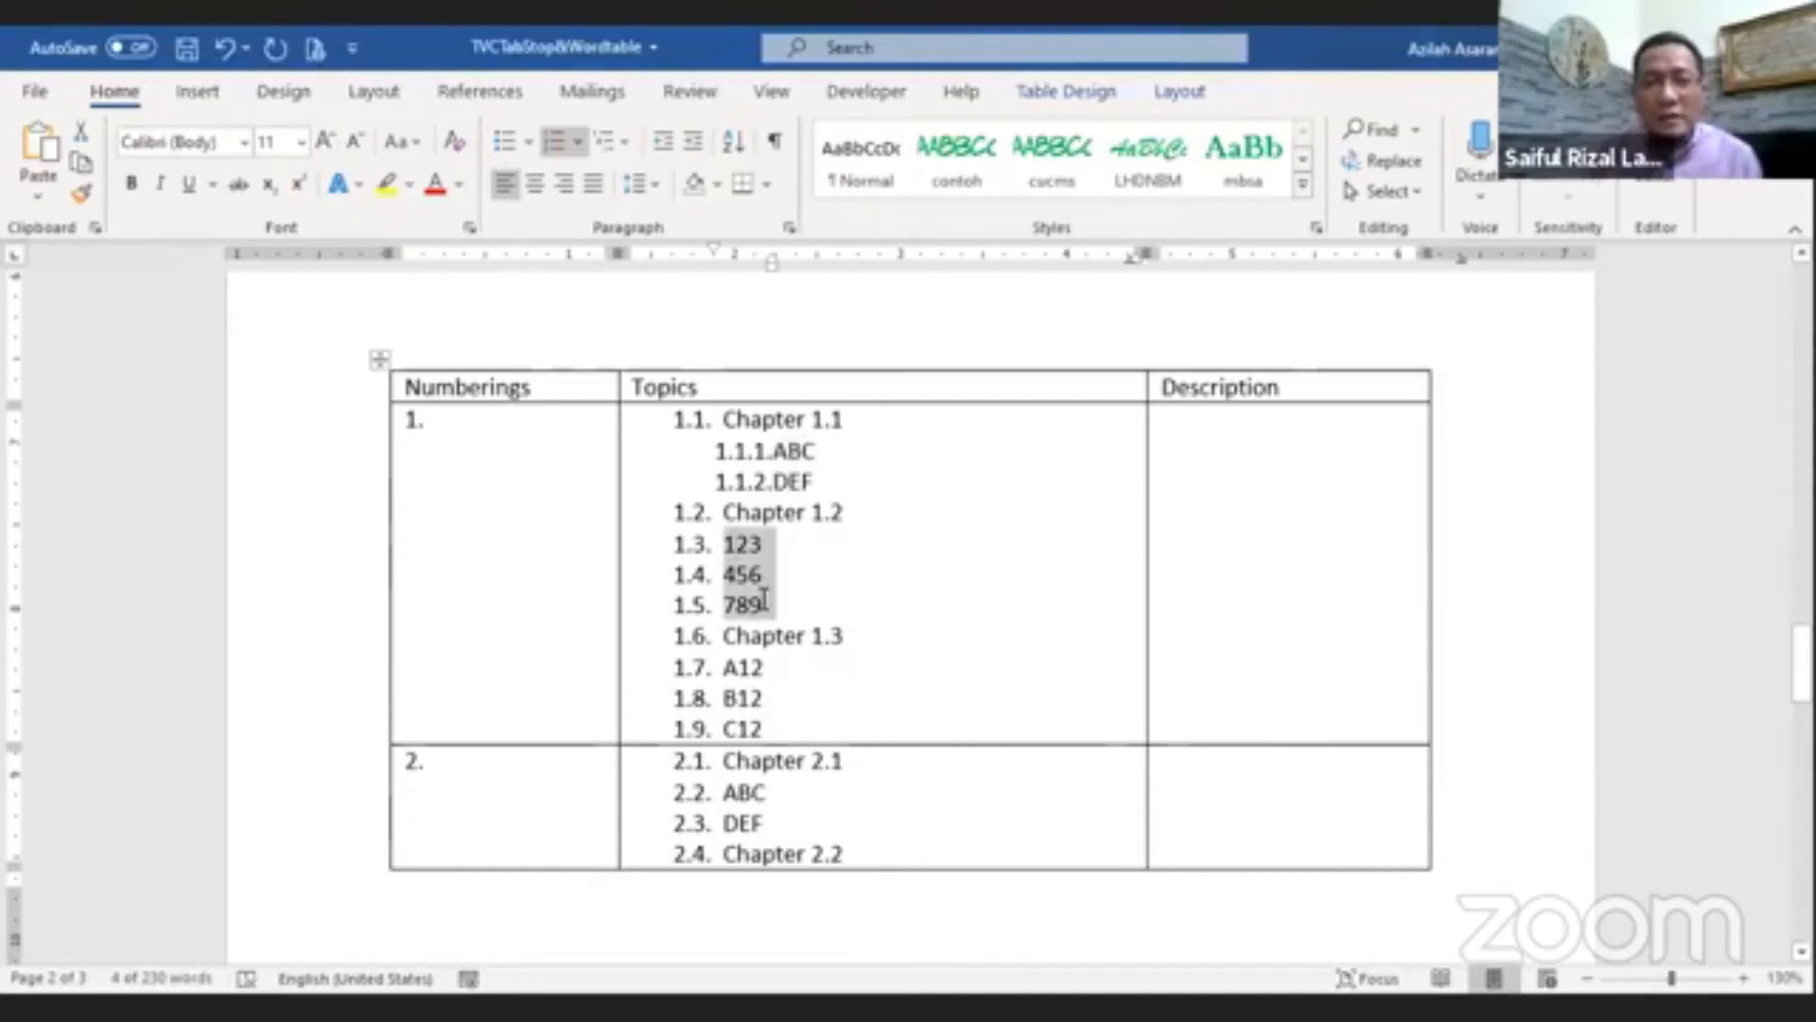
{"action": "key", "text": "Tab"}
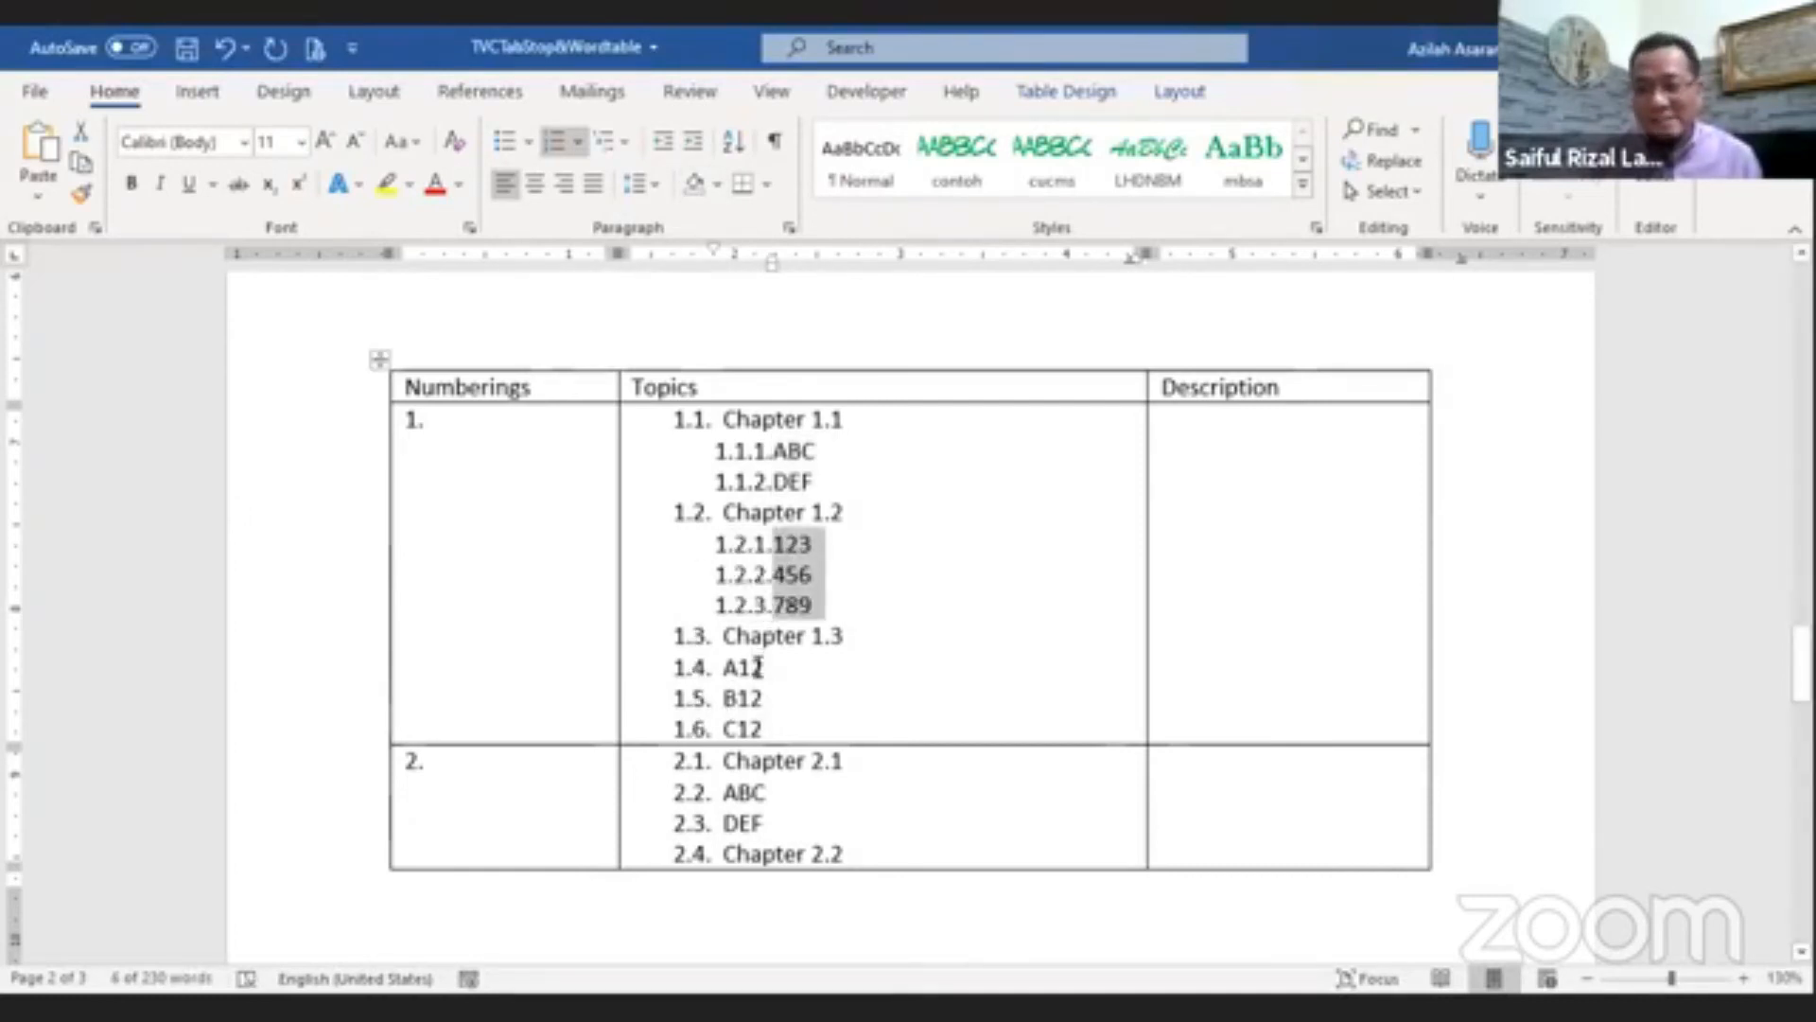
Step: Demote A12, B12, C12 and the second row's ABC and DEF to third-level items
{"action": "left_click_drag", "start_coordinate": [725, 667], "coordinate": [759, 821]}
{"action": "key", "text": "Tab"}
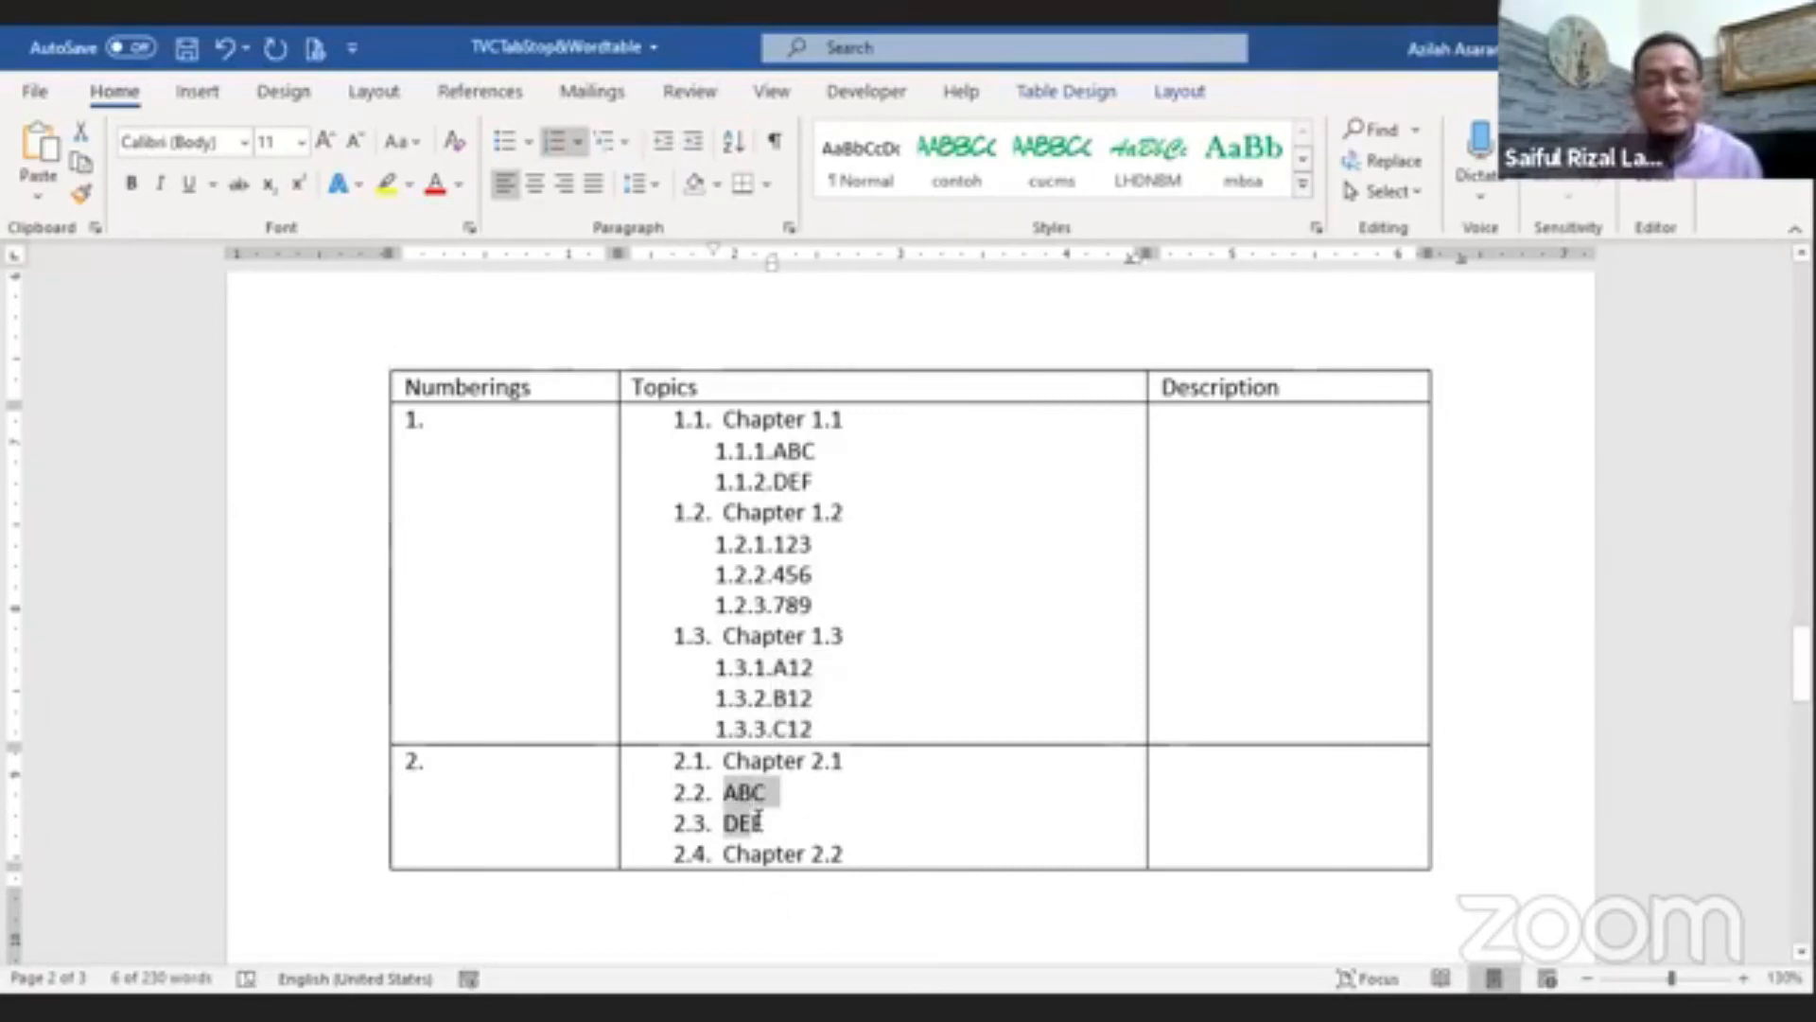
{"action": "key", "text": "Tab"}
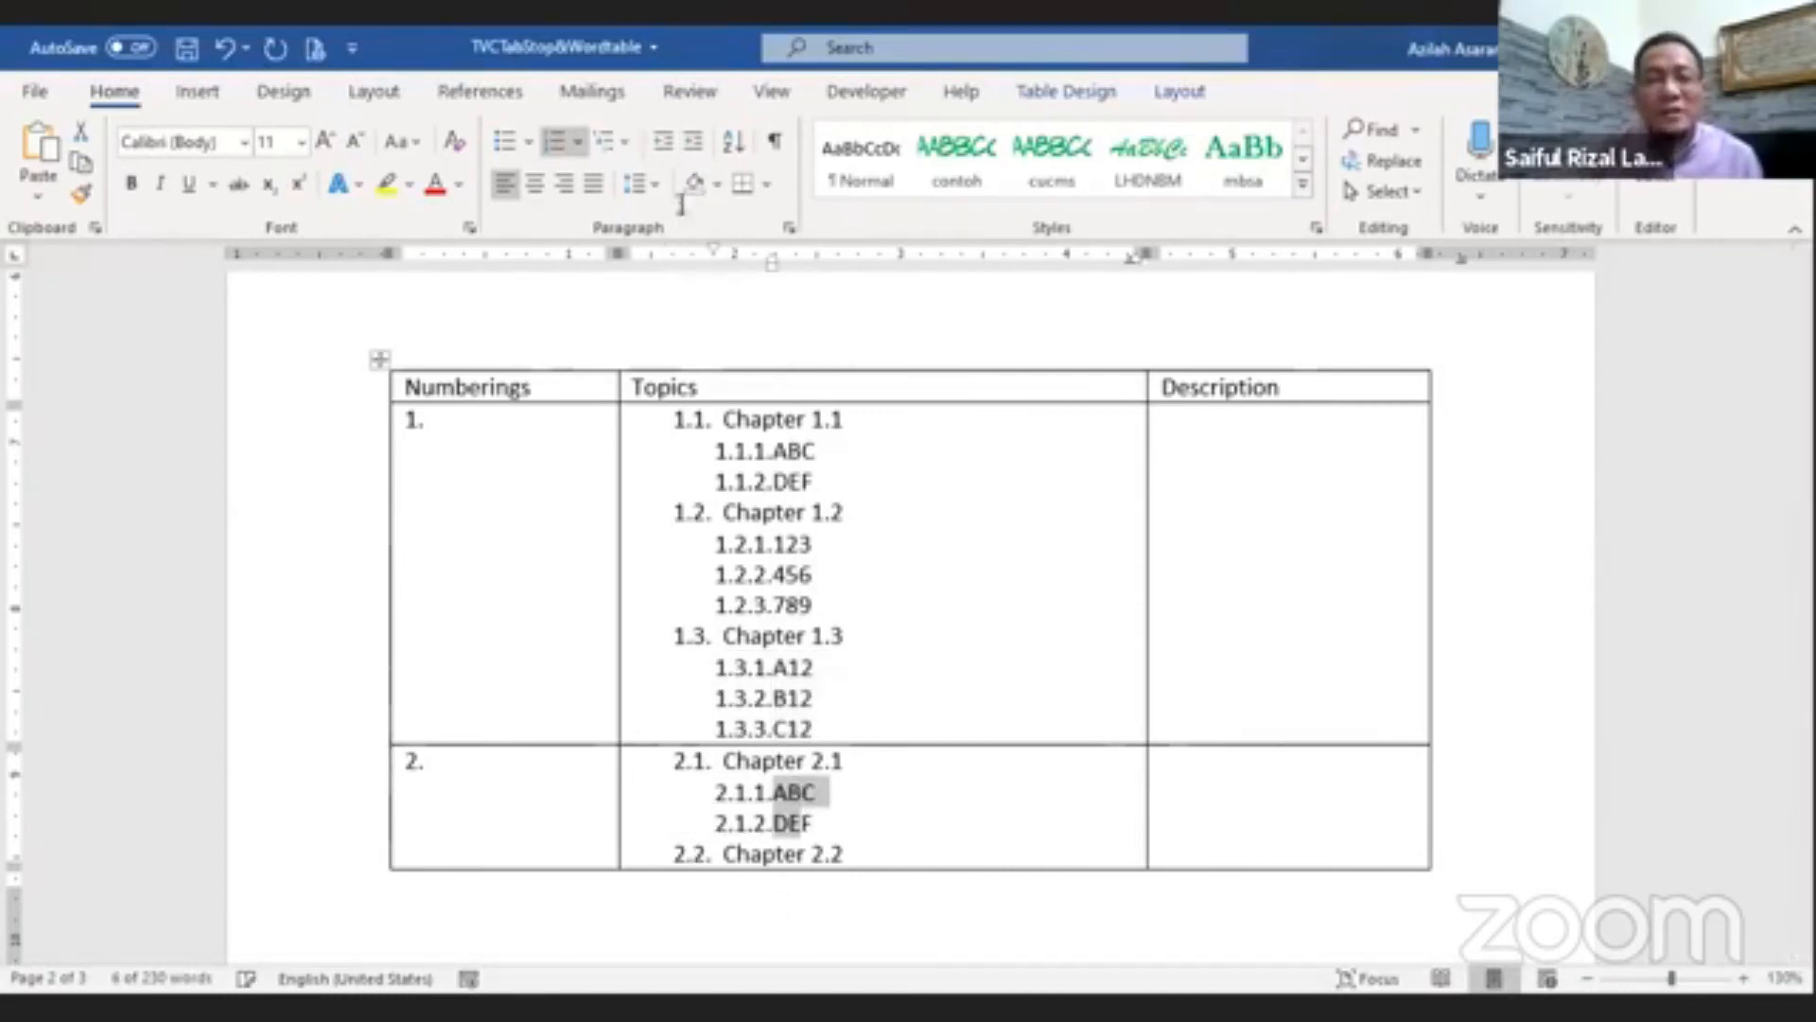
Step: Select the chapter and topic numbers in the Topics column to compare the list levels
{"action": "left_click", "coordinate": [943, 621]}
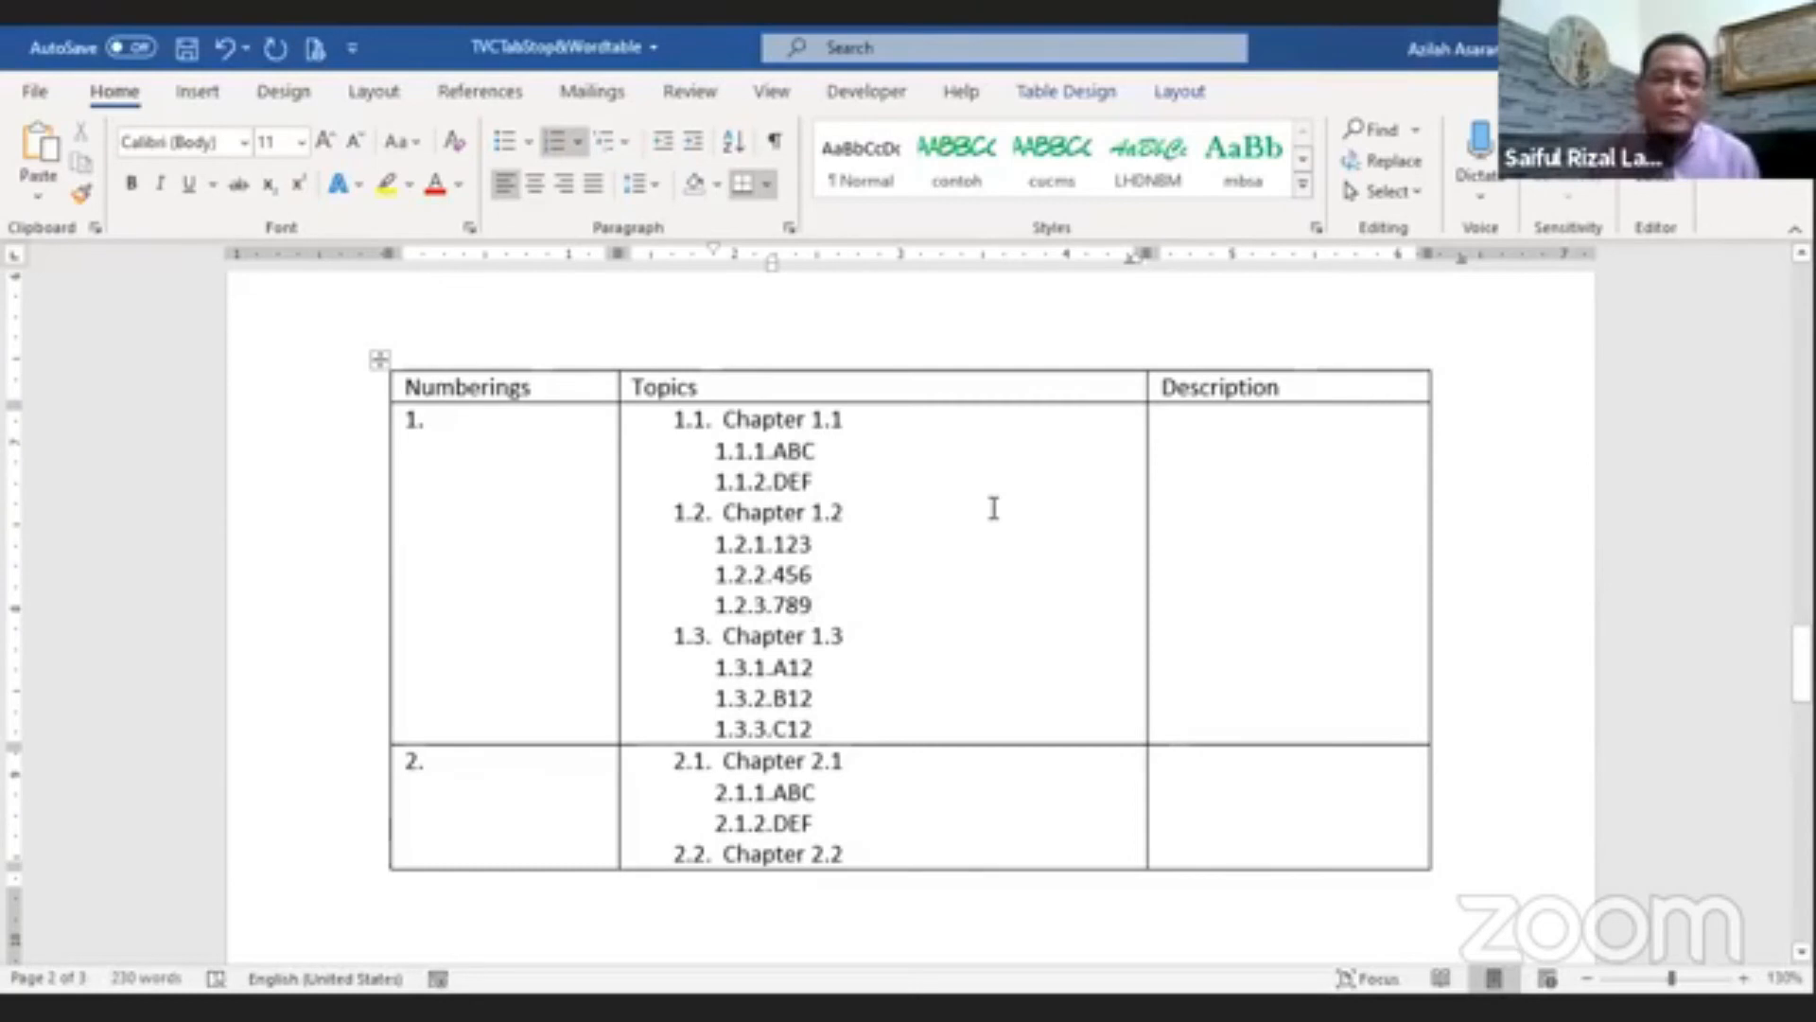
{"action": "left_click", "coordinate": [689, 421]}
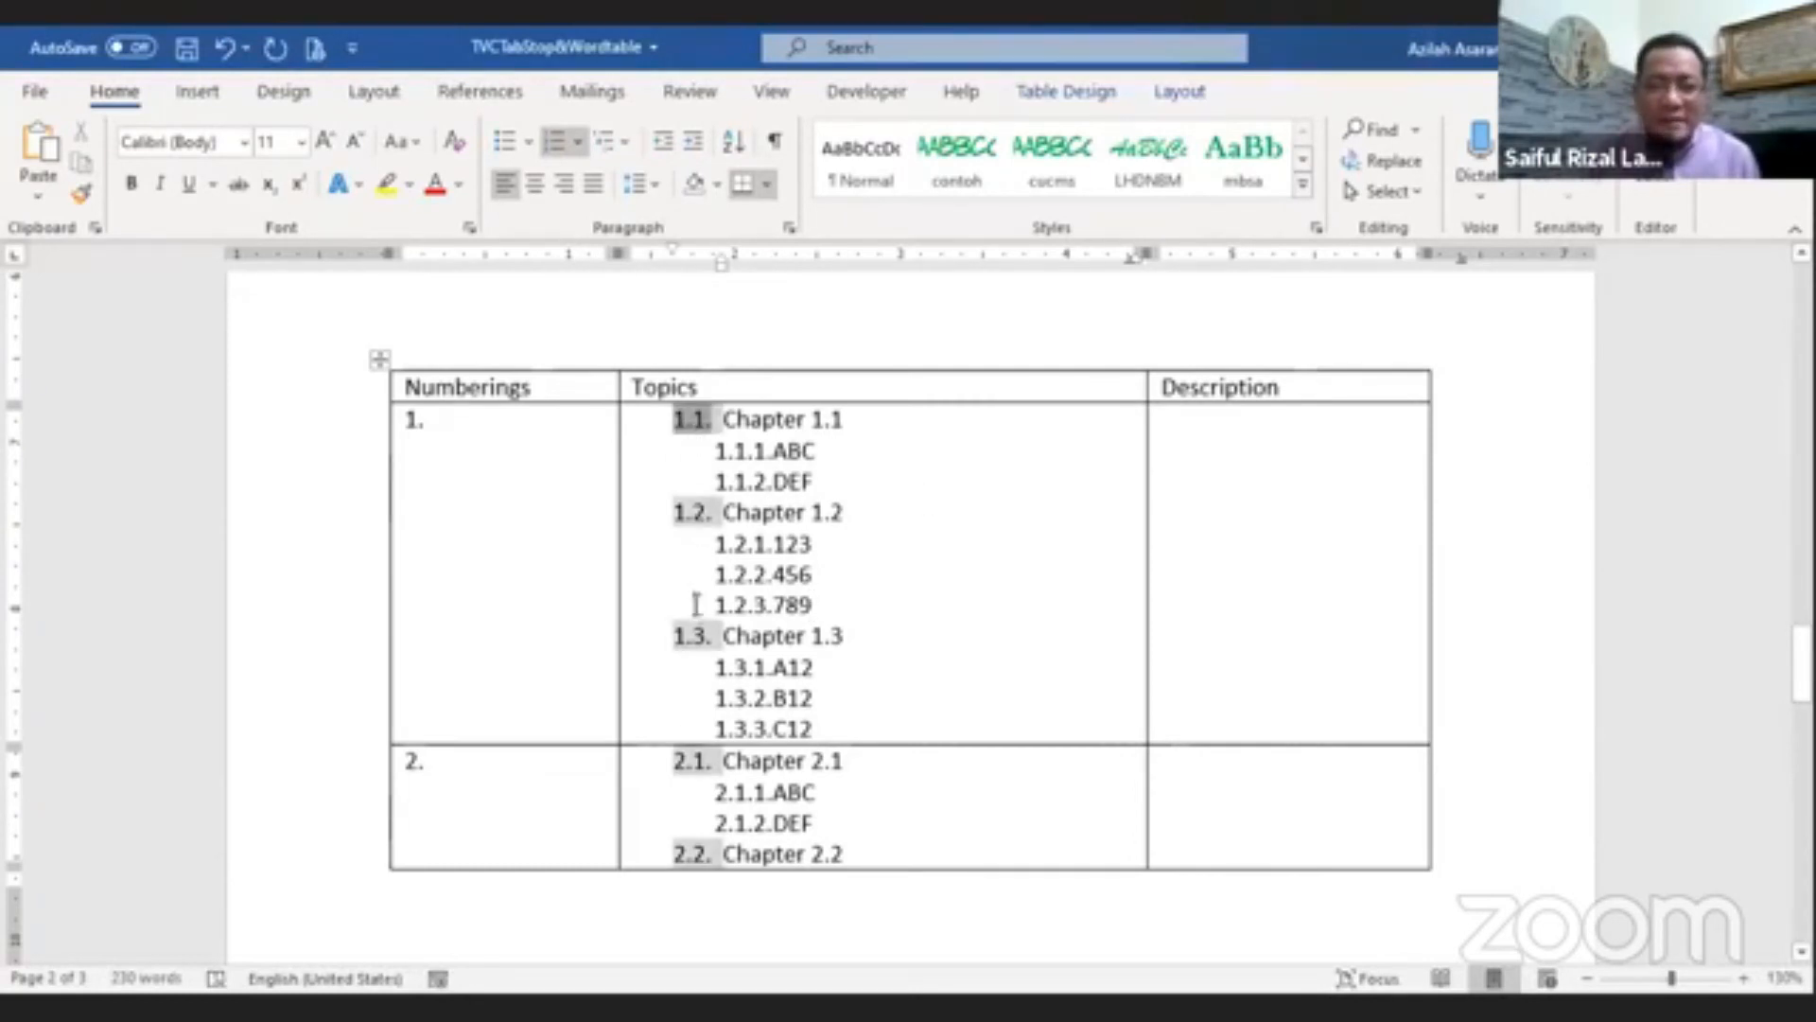
{"action": "left_click", "coordinate": [752, 453]}
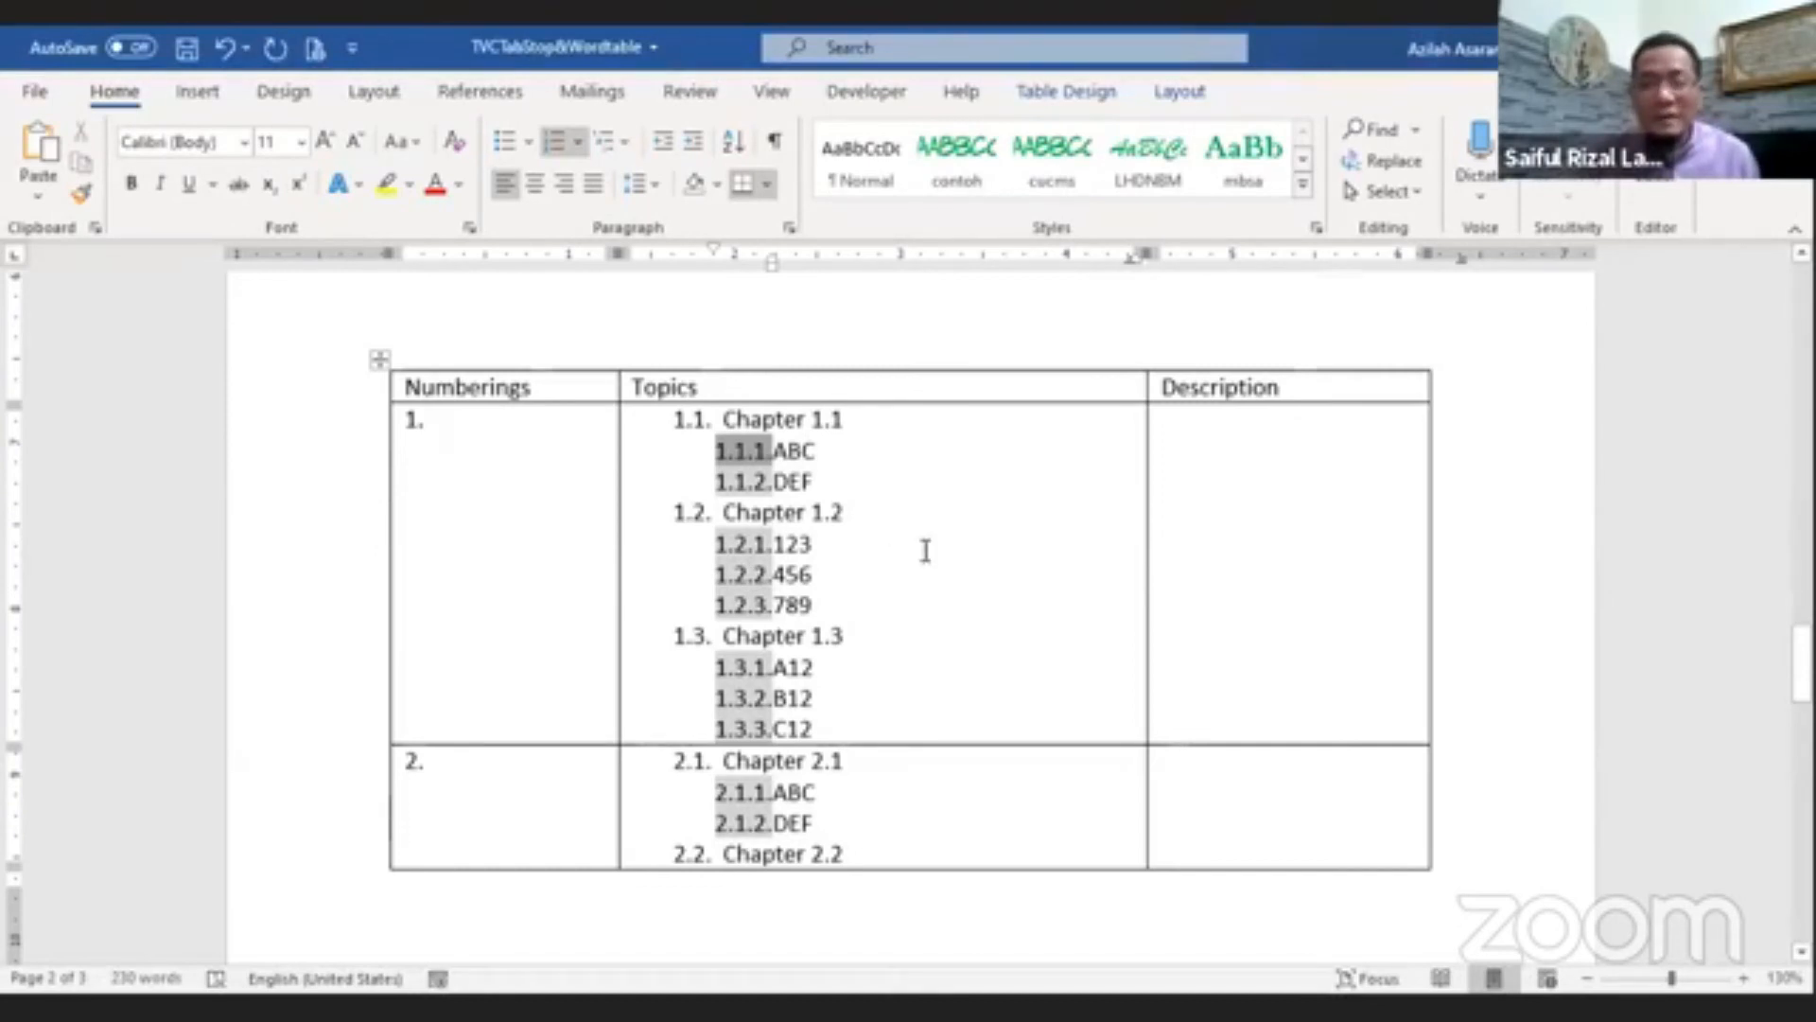
{"action": "key", "text": "Up"}
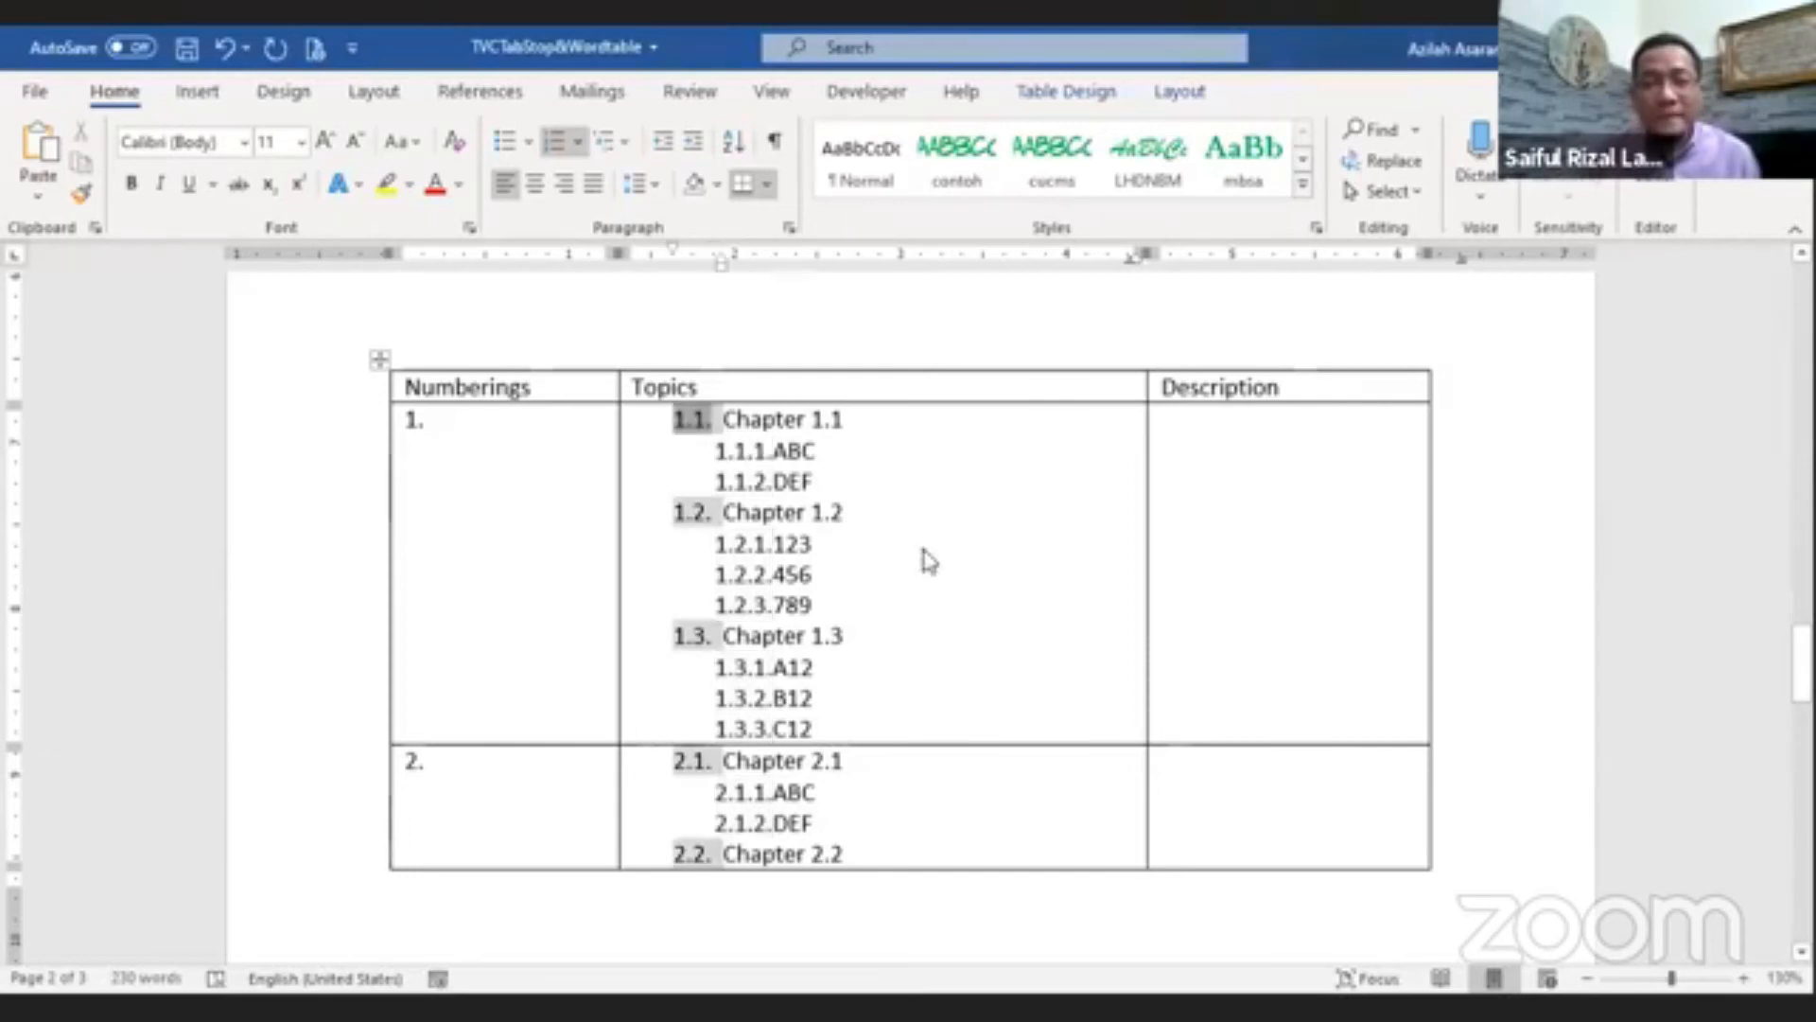
{"action": "left_click", "coordinate": [750, 483]}
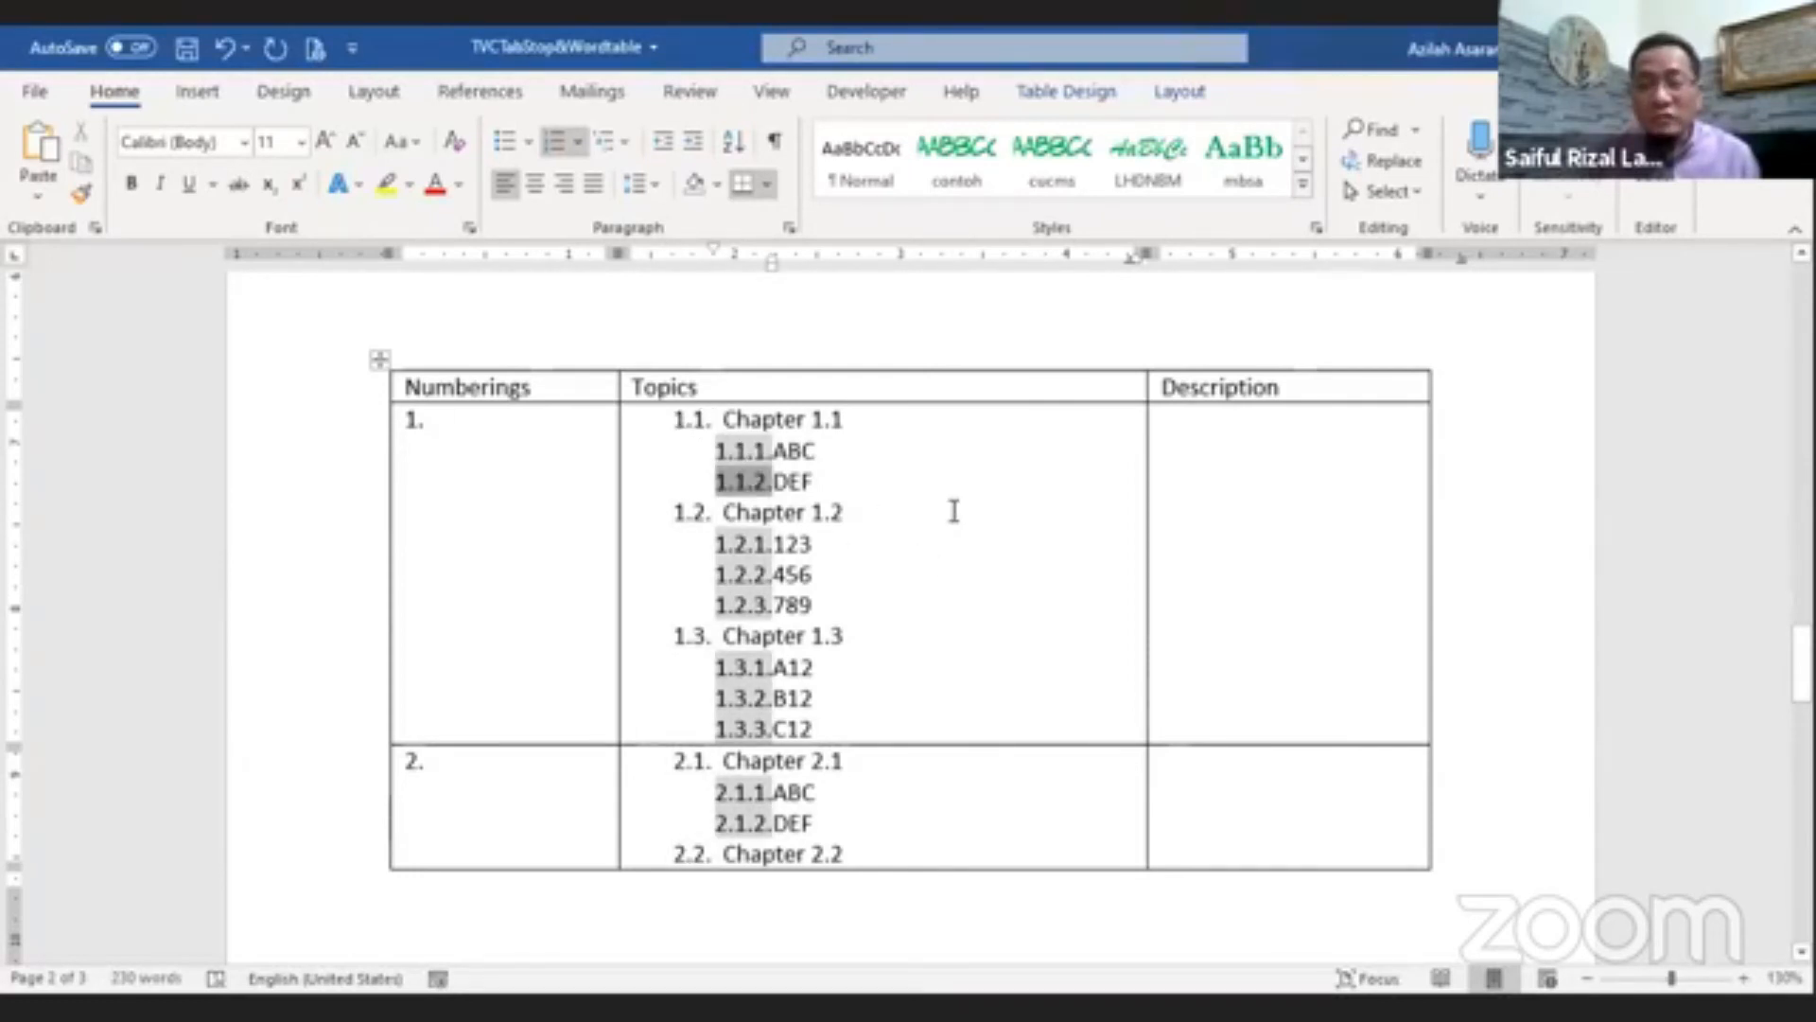
Step: Adjust the list indents so the second and third levels align at 0.25" with a 0.85" text indent
{"action": "left_click", "coordinate": [685, 419]}
{"action": "right_click", "coordinate": [697, 416]}
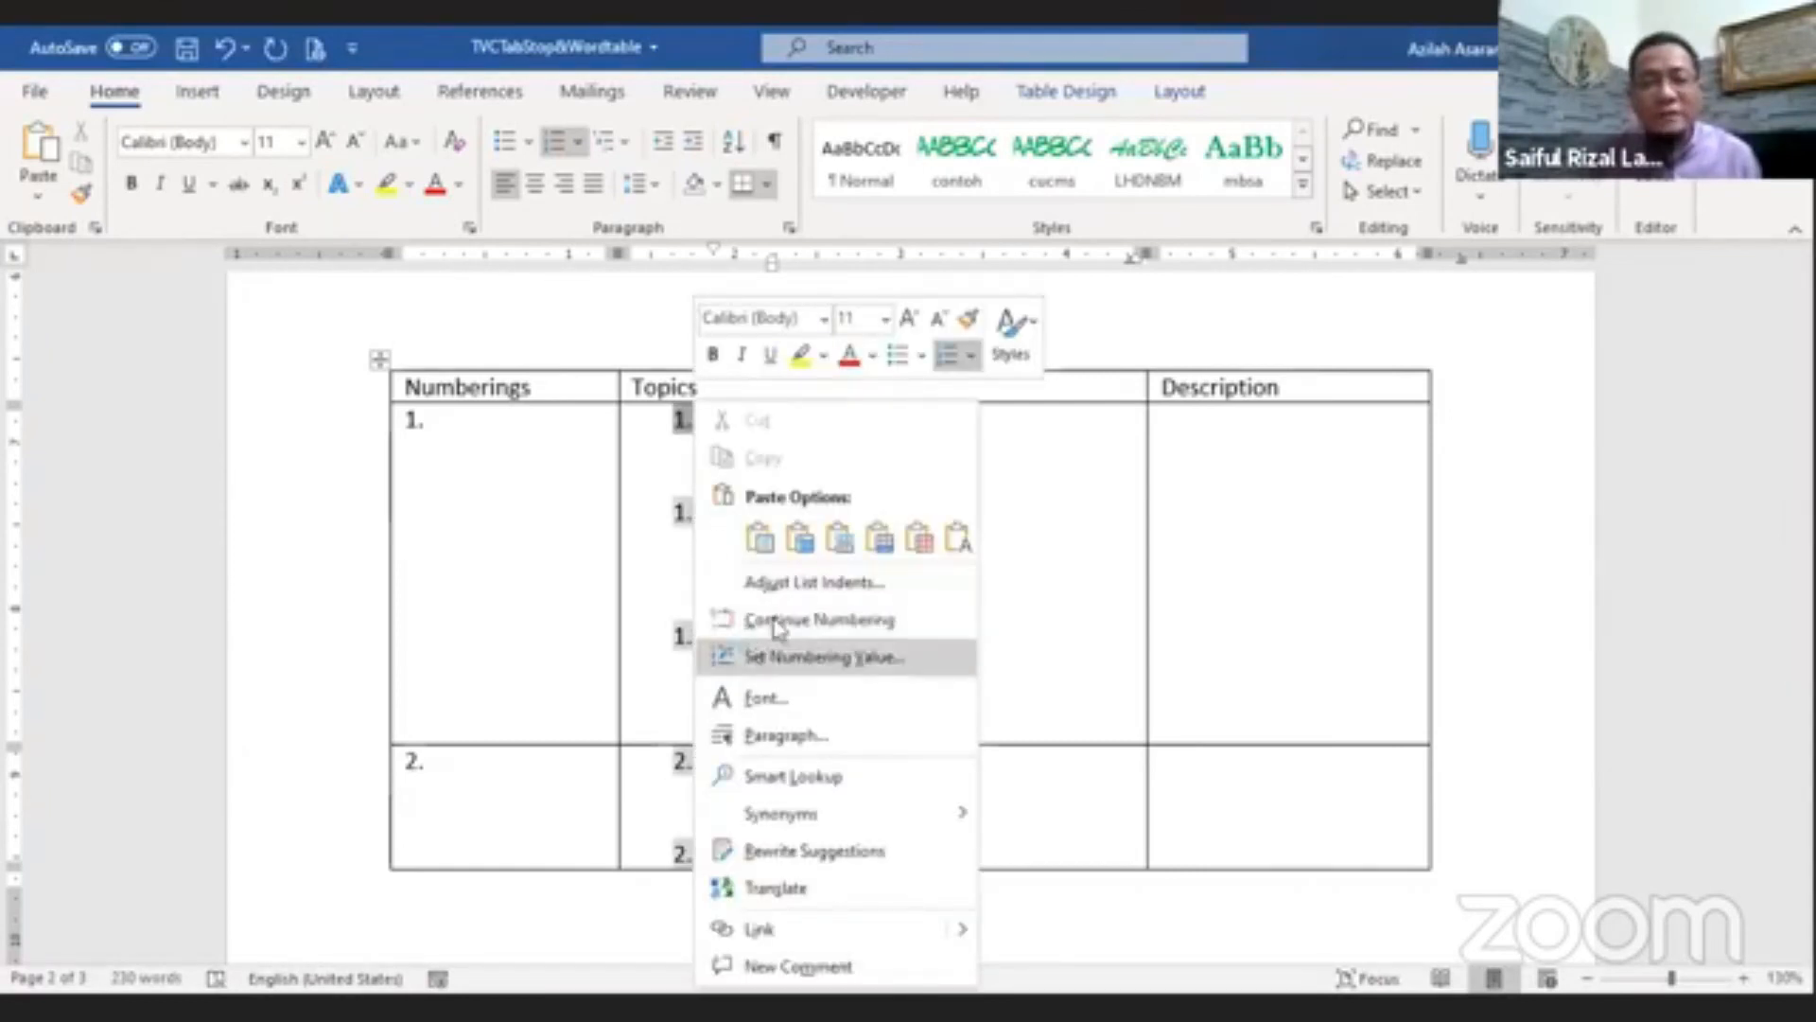
{"action": "left_click", "coordinate": [787, 585]}
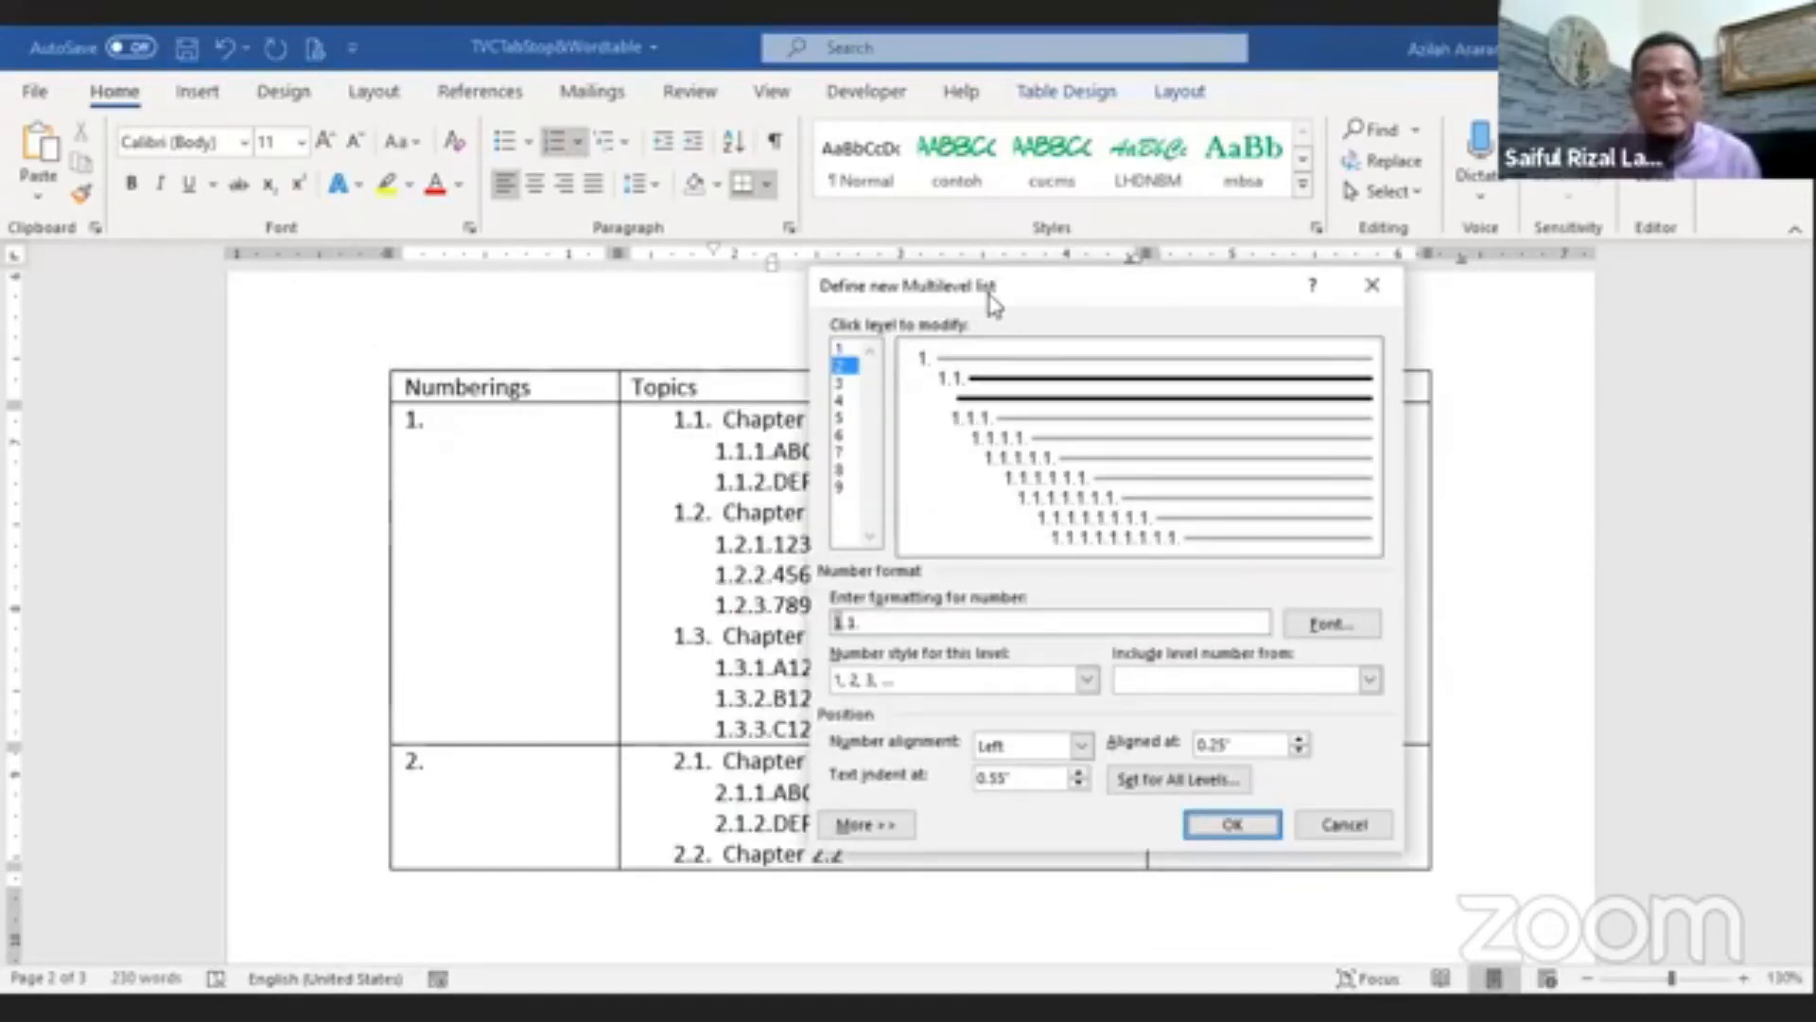
{"action": "left_click", "coordinate": [841, 383]}
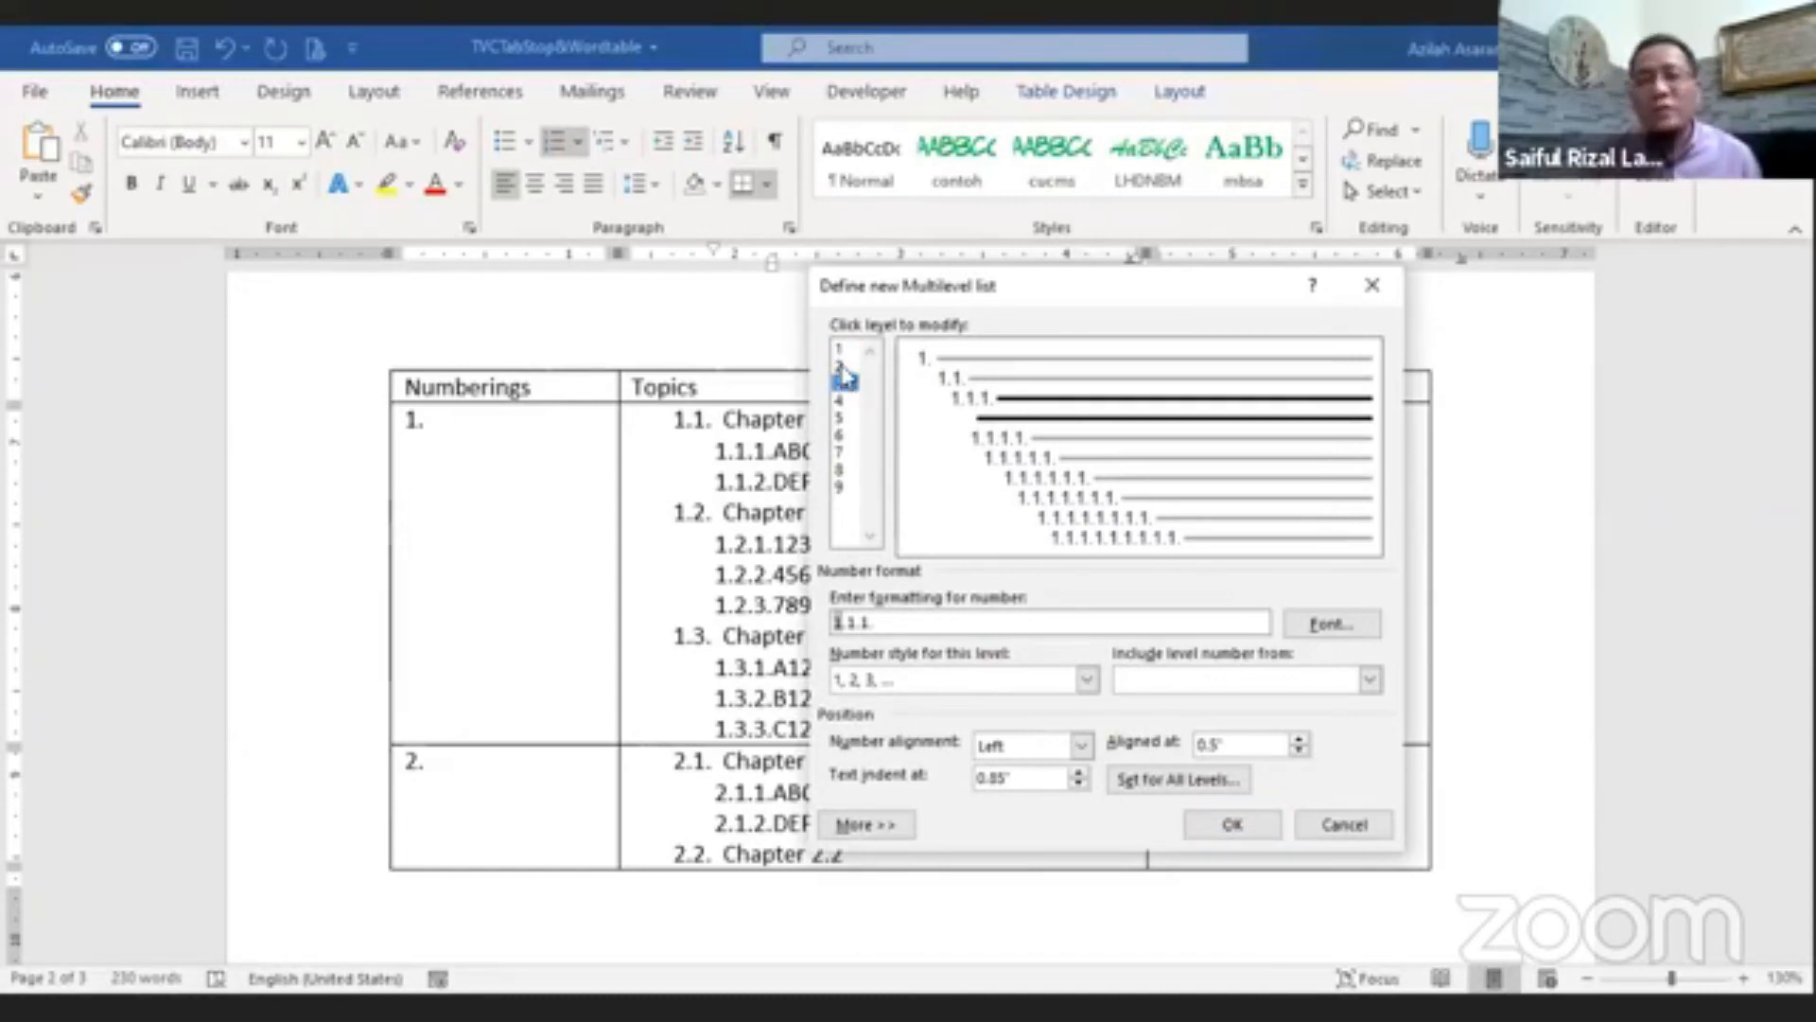
{"action": "left_click", "coordinate": [842, 366]}
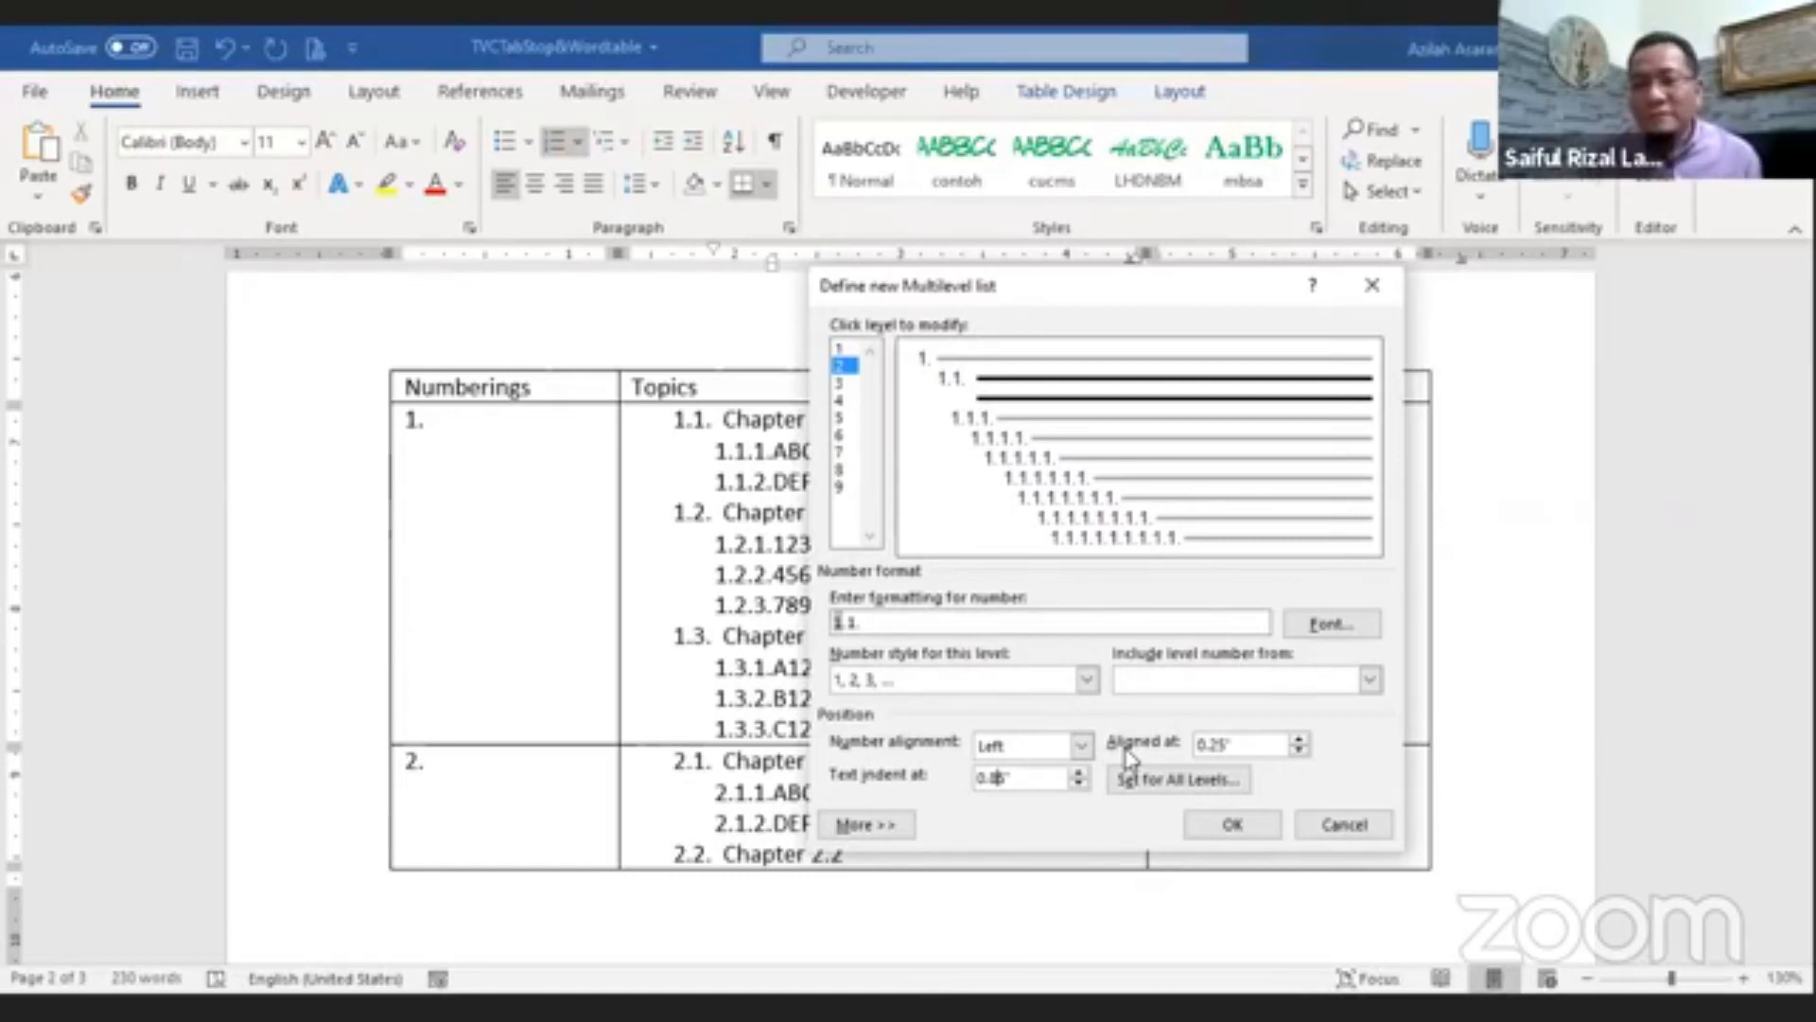
{"action": "left_click", "coordinate": [841, 383]}
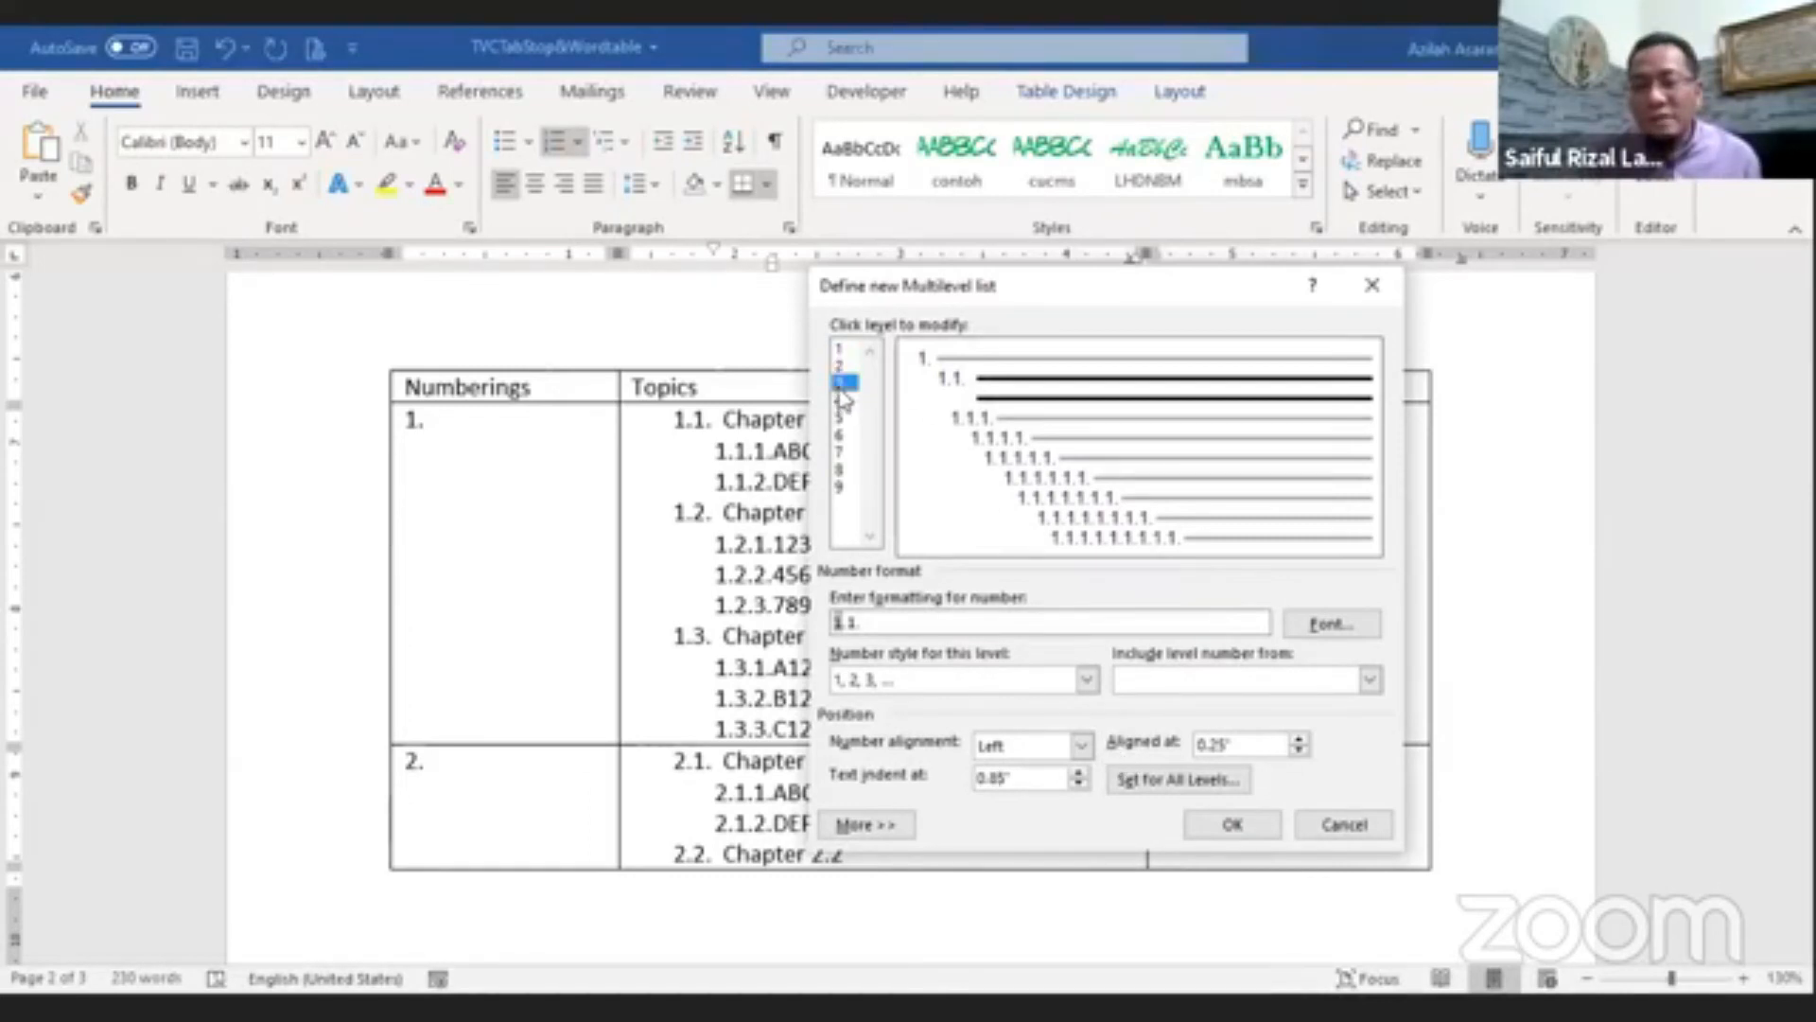
{"action": "left_click", "coordinate": [1215, 744]}
{"action": "type", "text": "2"}
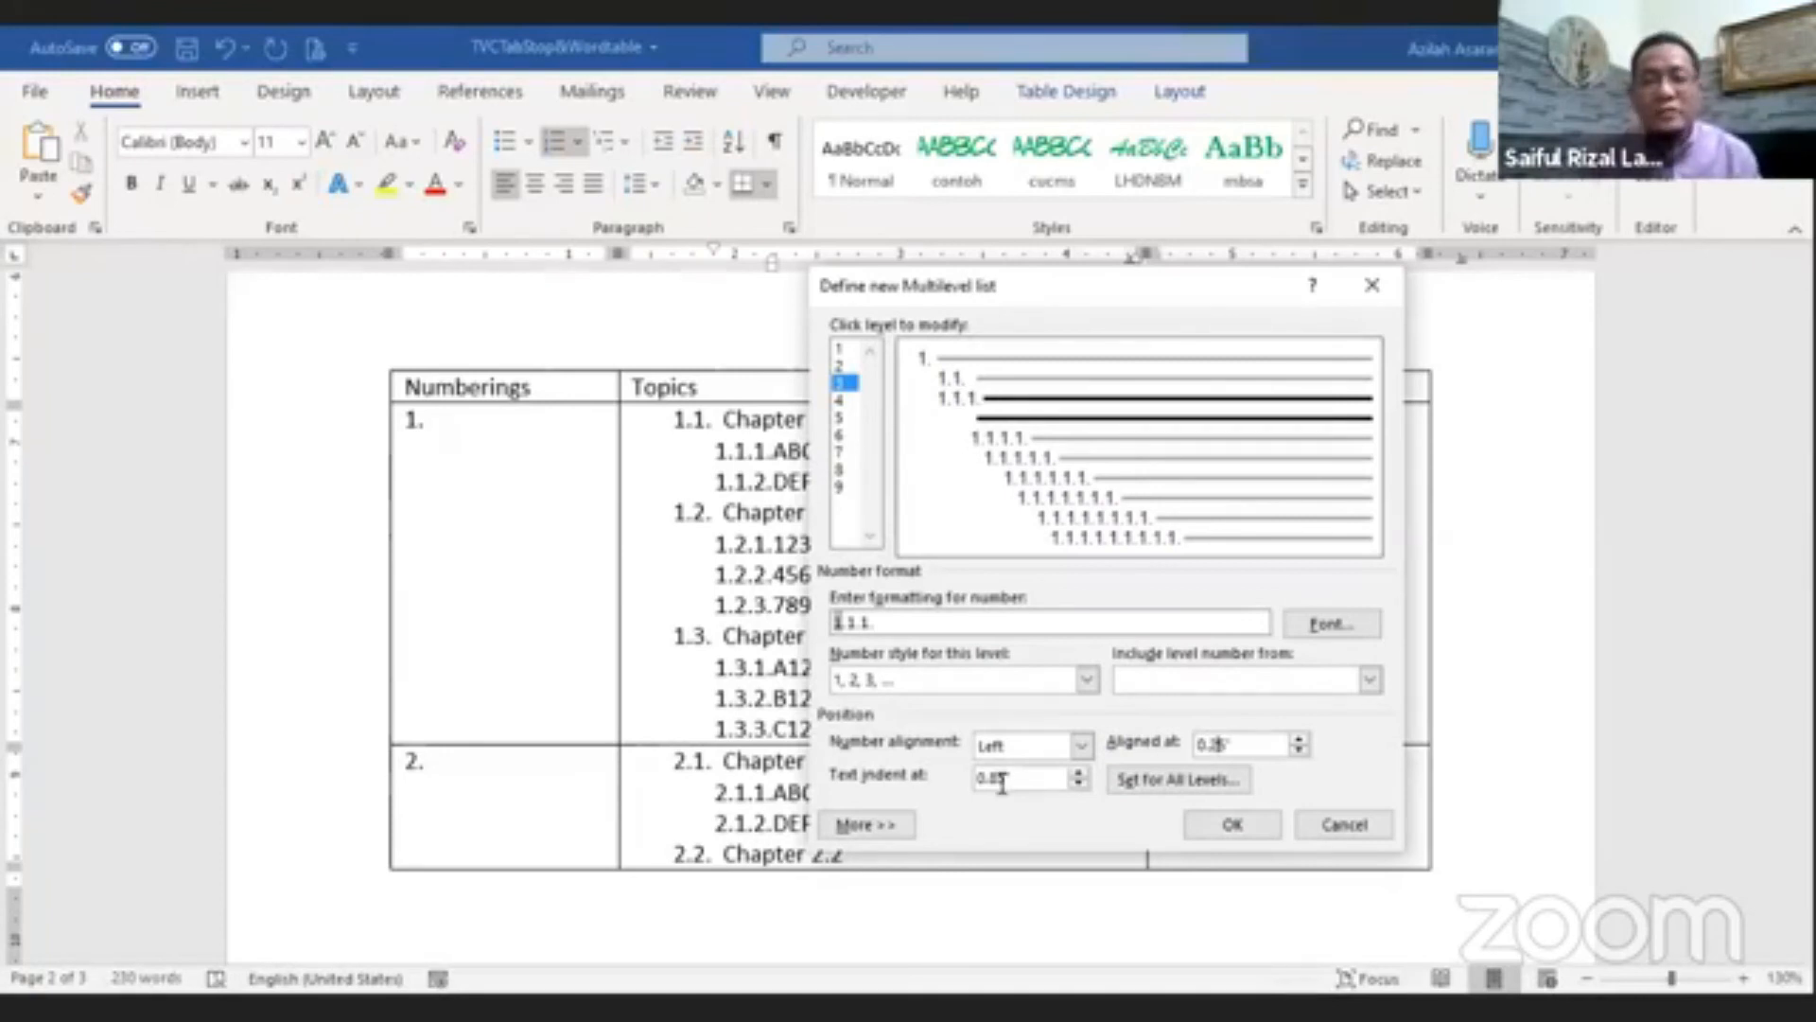
{"action": "left_click", "coordinate": [840, 366]}
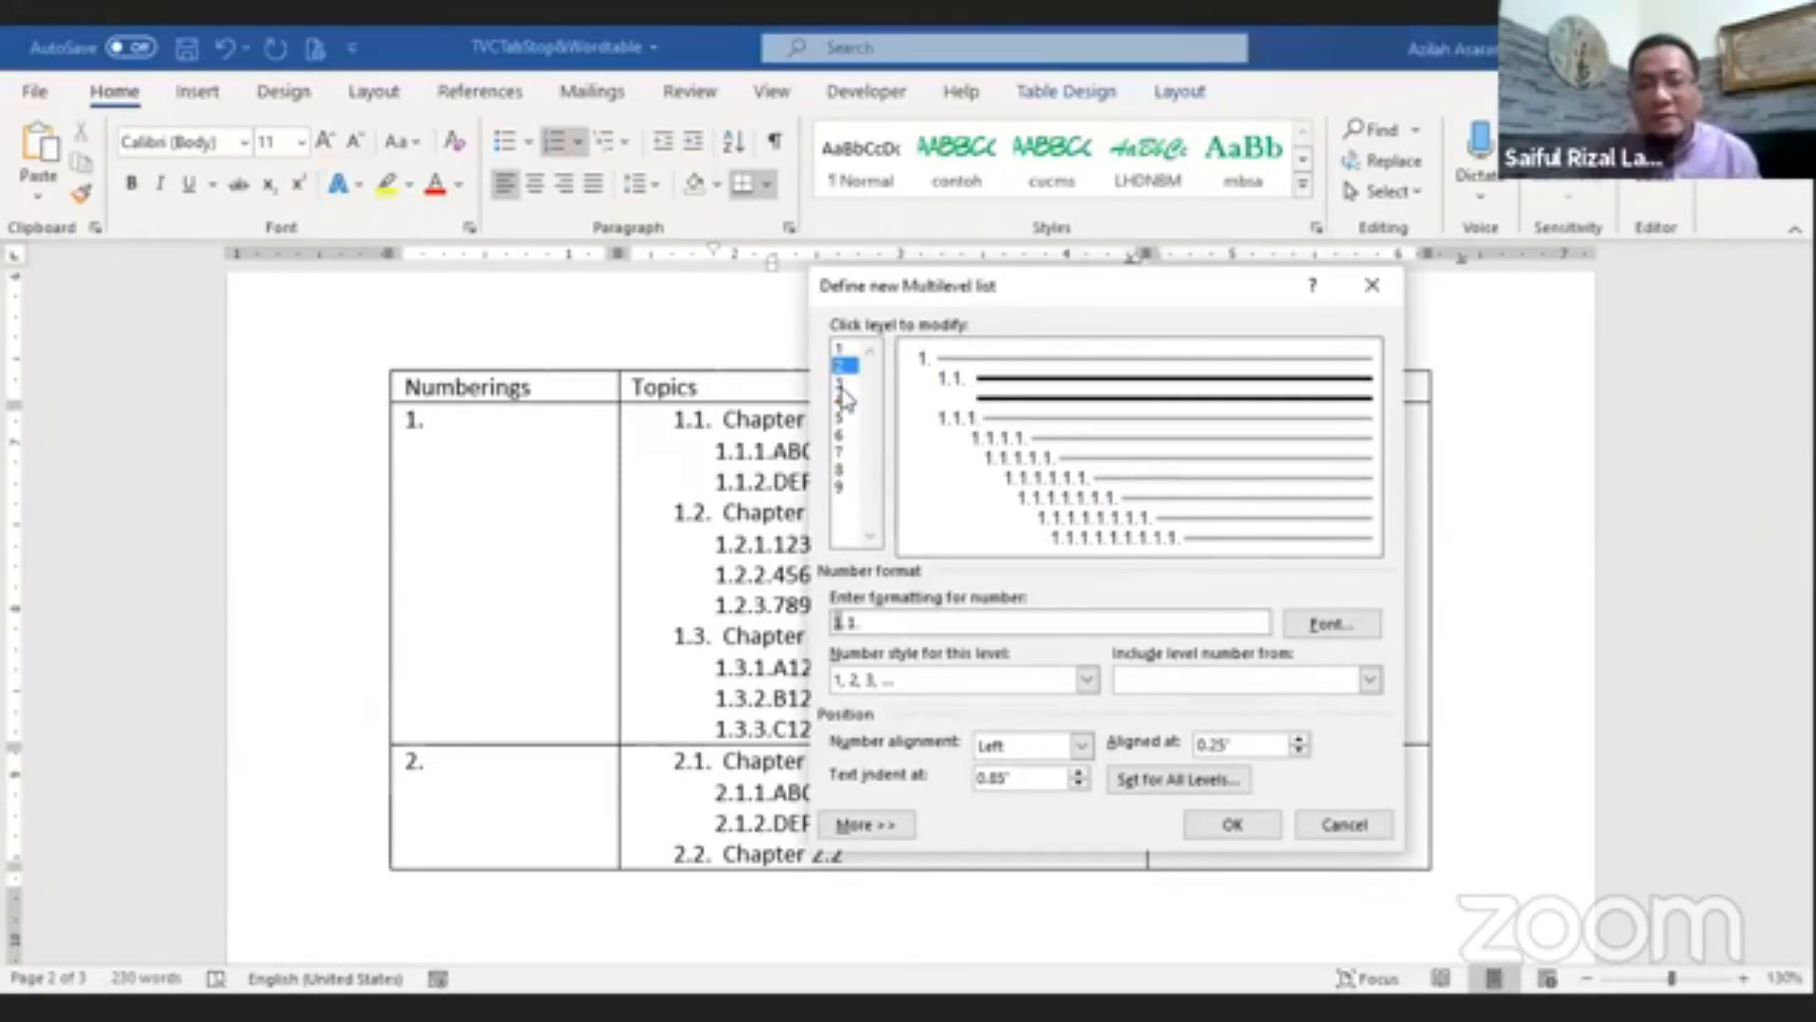
{"action": "left_click", "coordinate": [841, 383]}
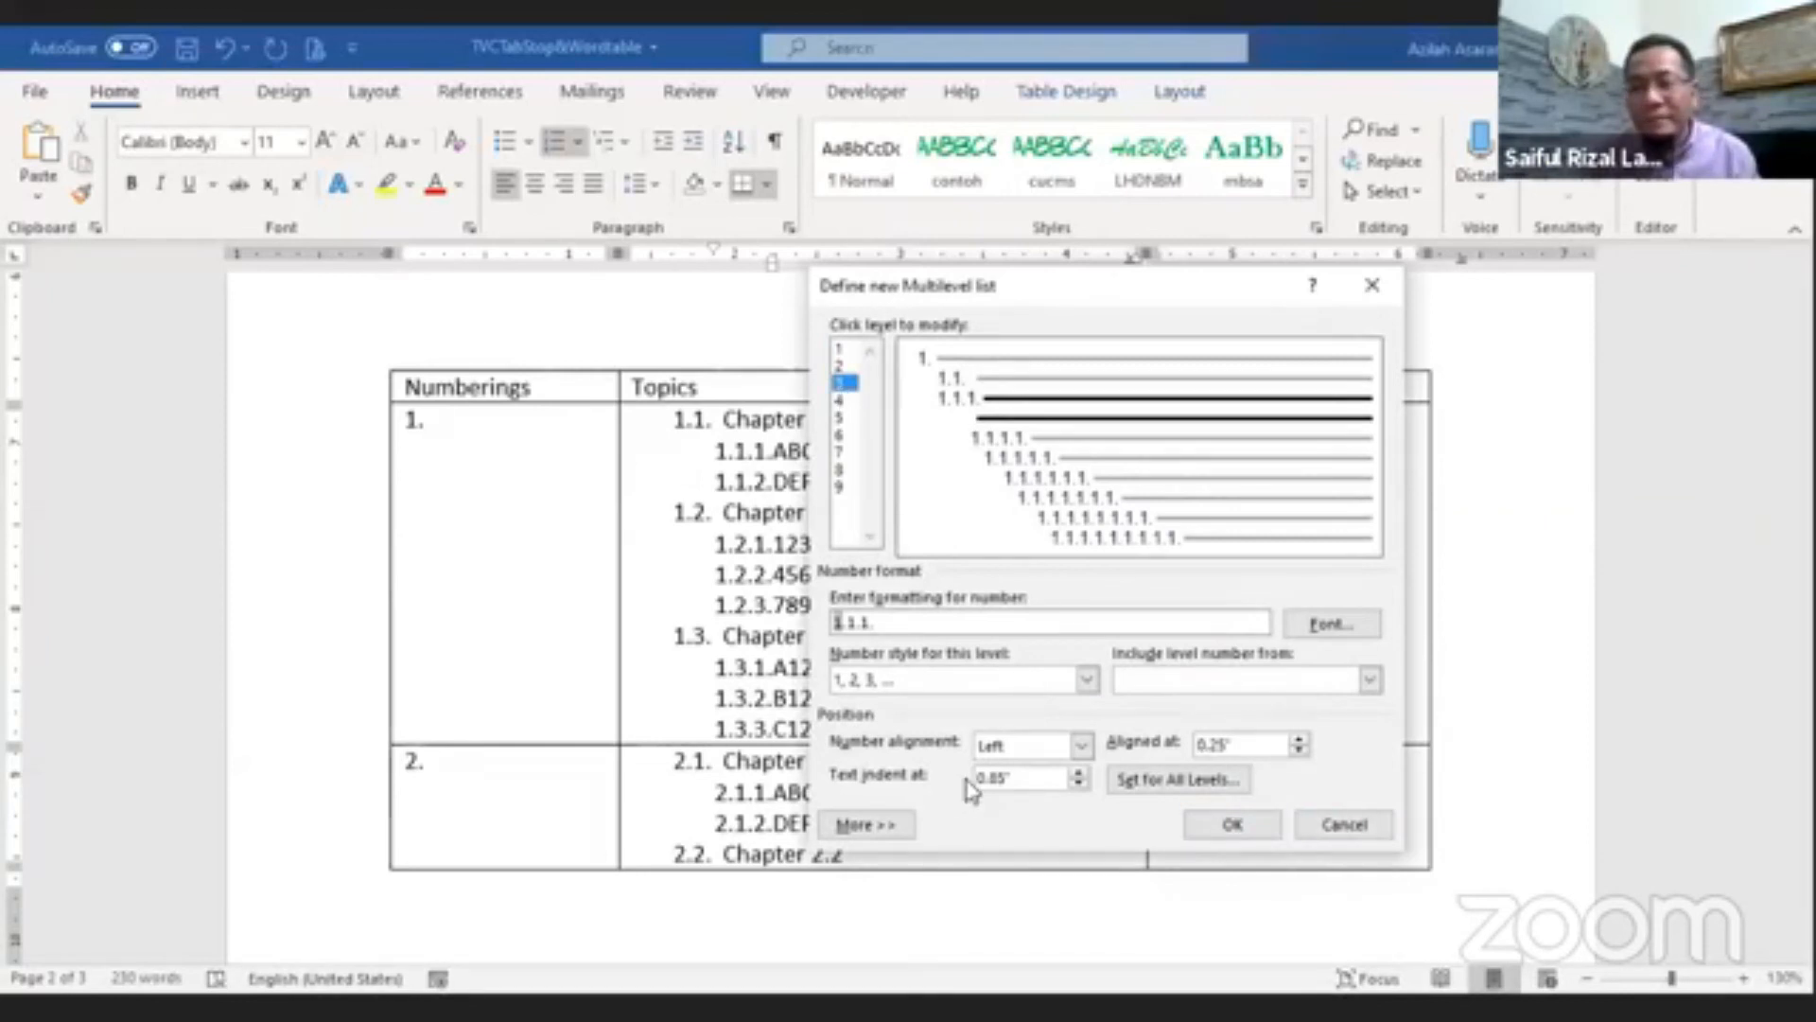
{"action": "left_click", "coordinate": [1247, 837]}
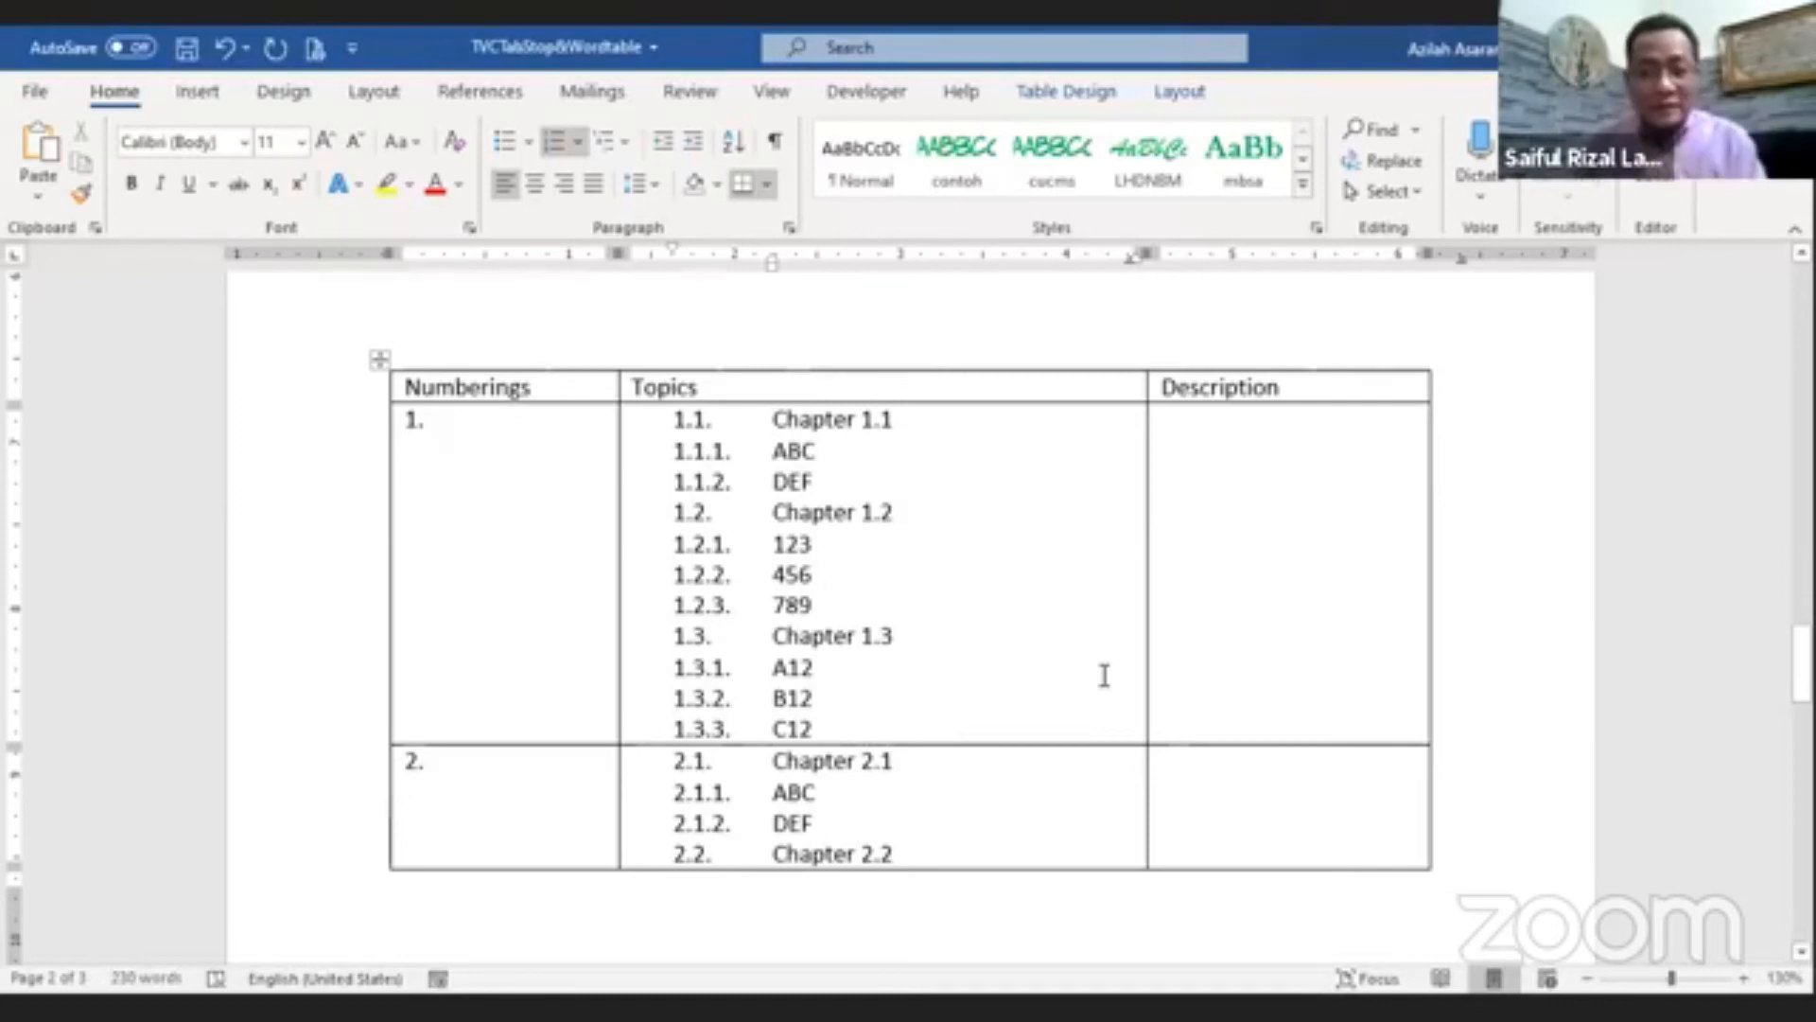
Step: Append a long run of random gibberish text after 123 in item 1.2.1
{"action": "left_click", "coordinate": [958, 527]}
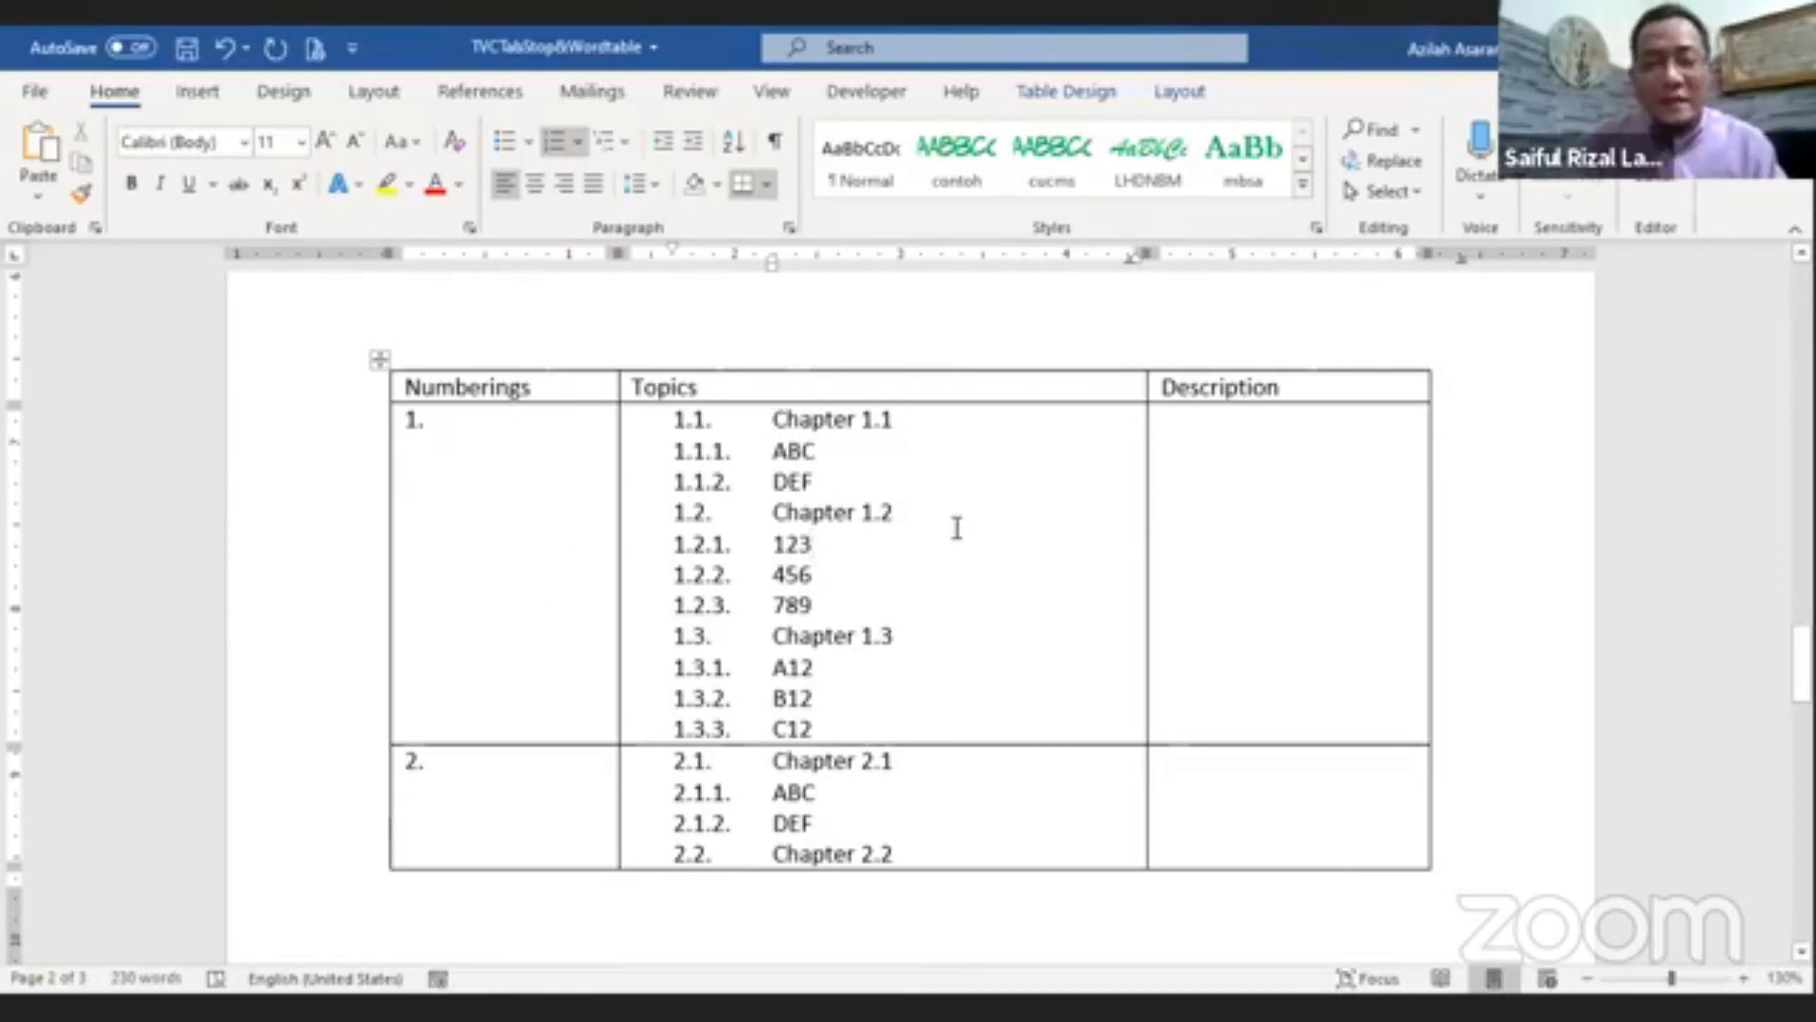
{"action": "type", "text": "lkadj lkdjkdjalskdjakldj fkj"}
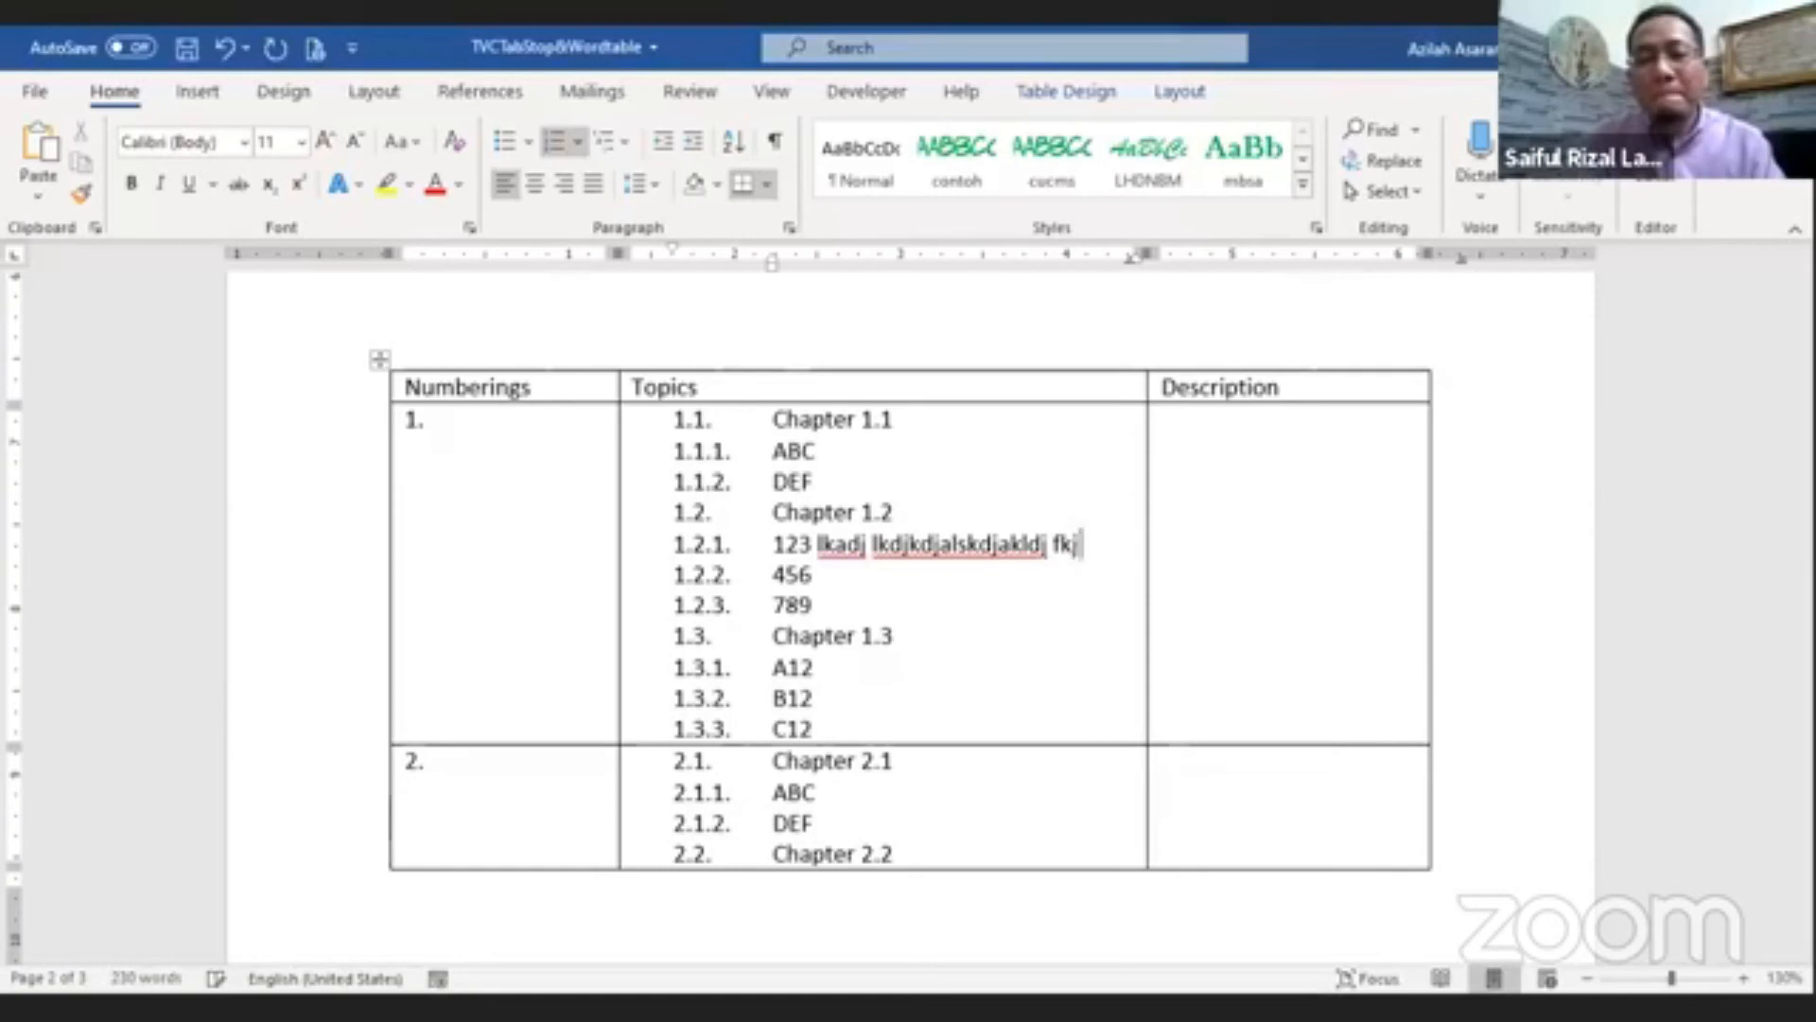
{"action": "type", "text": " laskdj slkdja sldkjasdkljasd lkajd aksd jadkj asdlkj asl"}
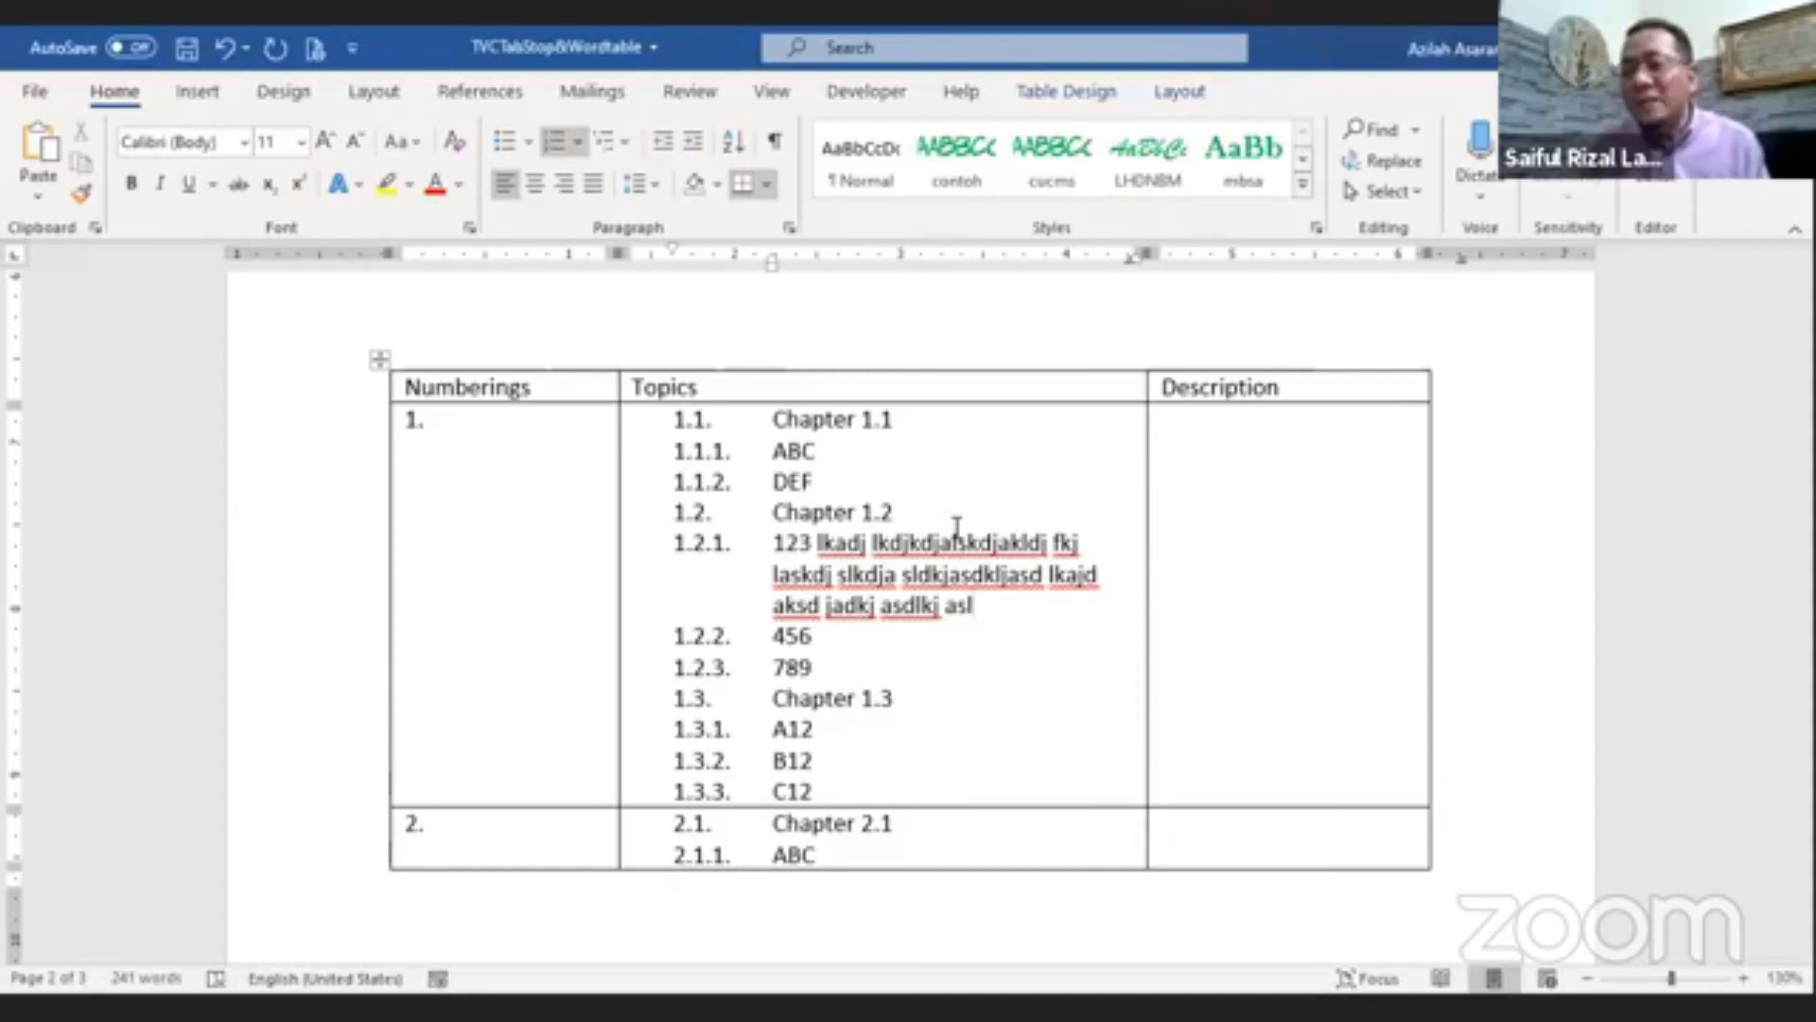
Step: Add three new items Dasd, Asdasd and asdasdasd below item 1.2.1
{"action": "key", "text": "Return"}
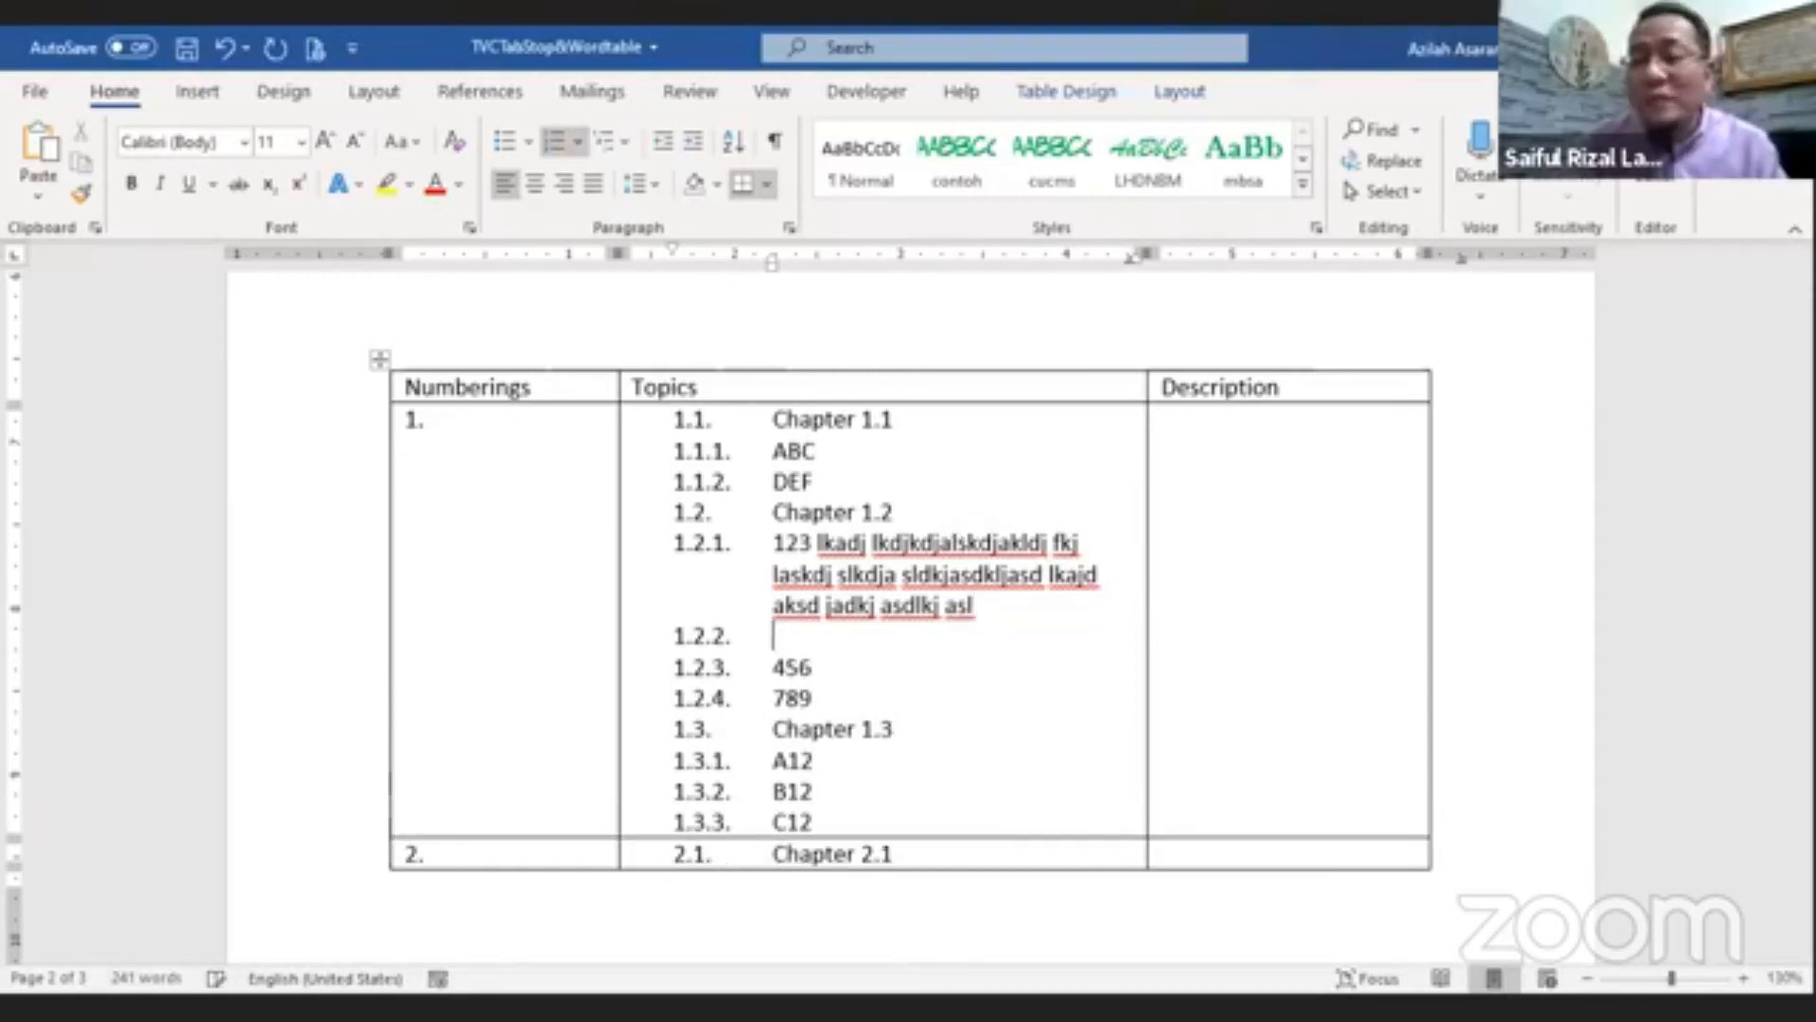
{"action": "type", "text": "dasd"}
{"action": "key", "text": "Return"}
{"action": "type", "text": "asdasd"}
{"action": "key", "text": "Return"}
{"action": "type", "text": "asdasdasd"}
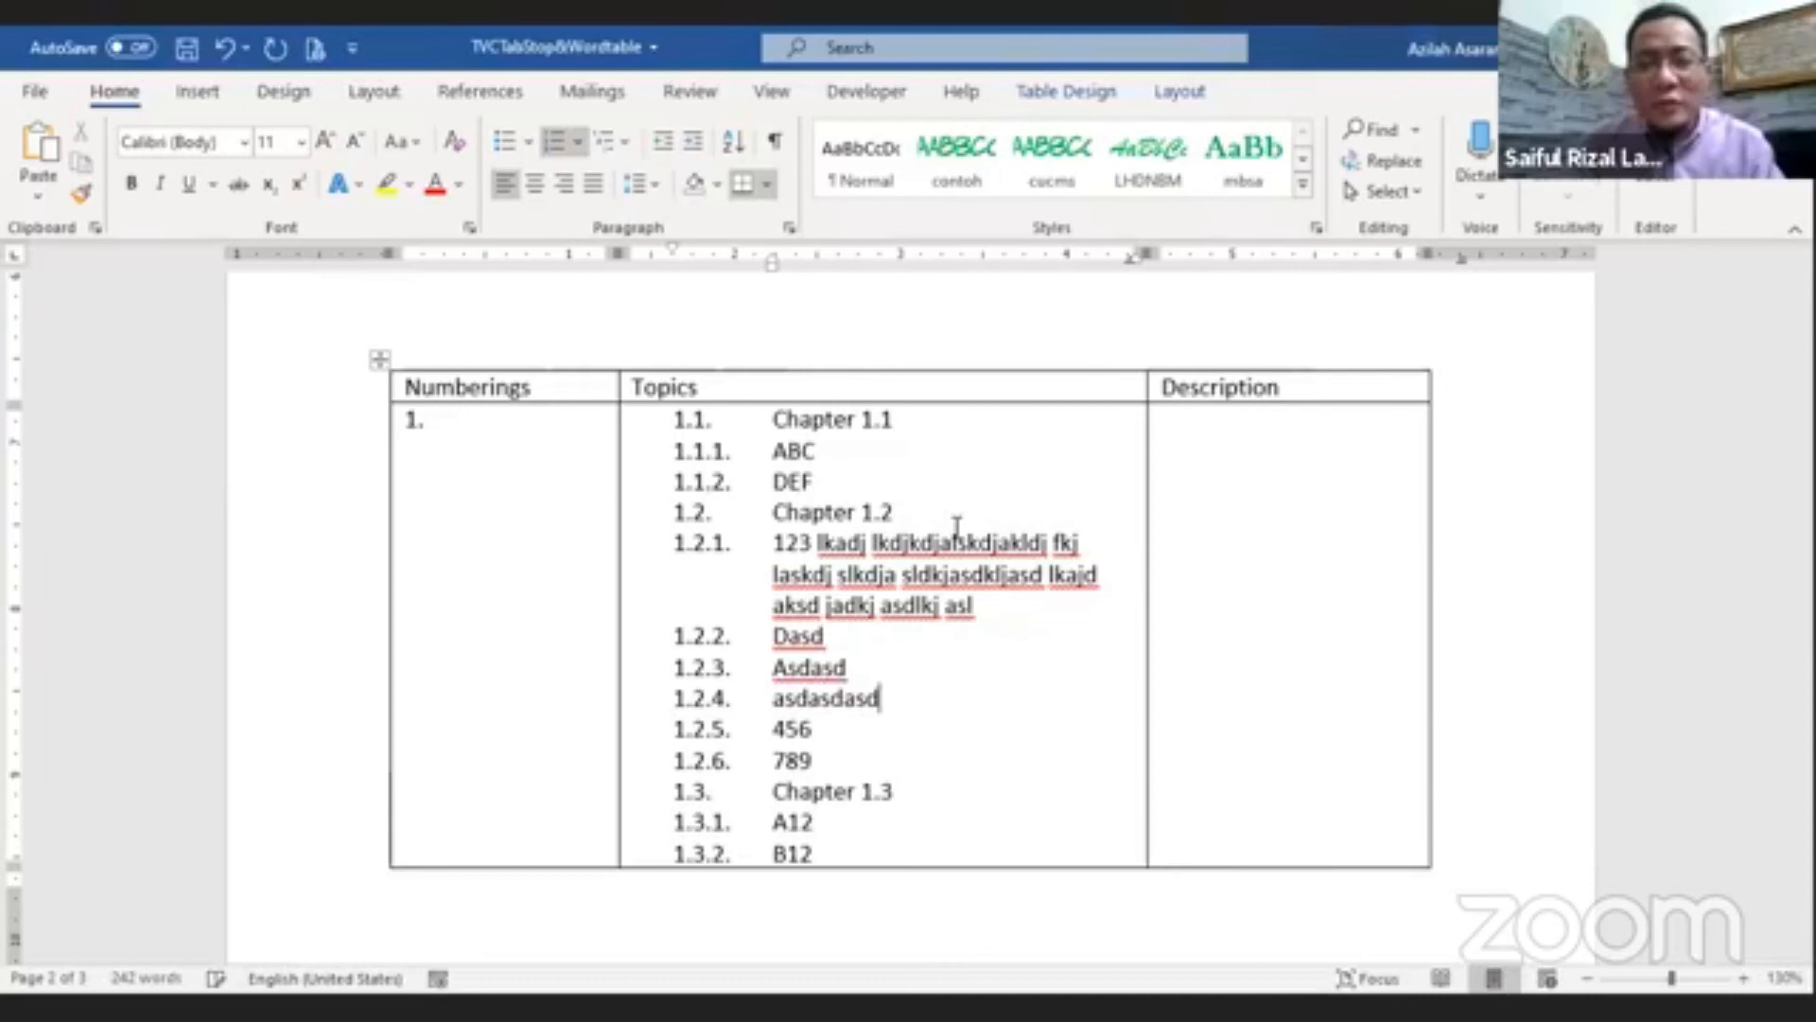
Step: Renumber the three new items as an A., B., C. lettered list indented under item 1.2.1
{"action": "left_click_drag", "start_coordinate": [864, 698], "coordinate": [806, 643]}
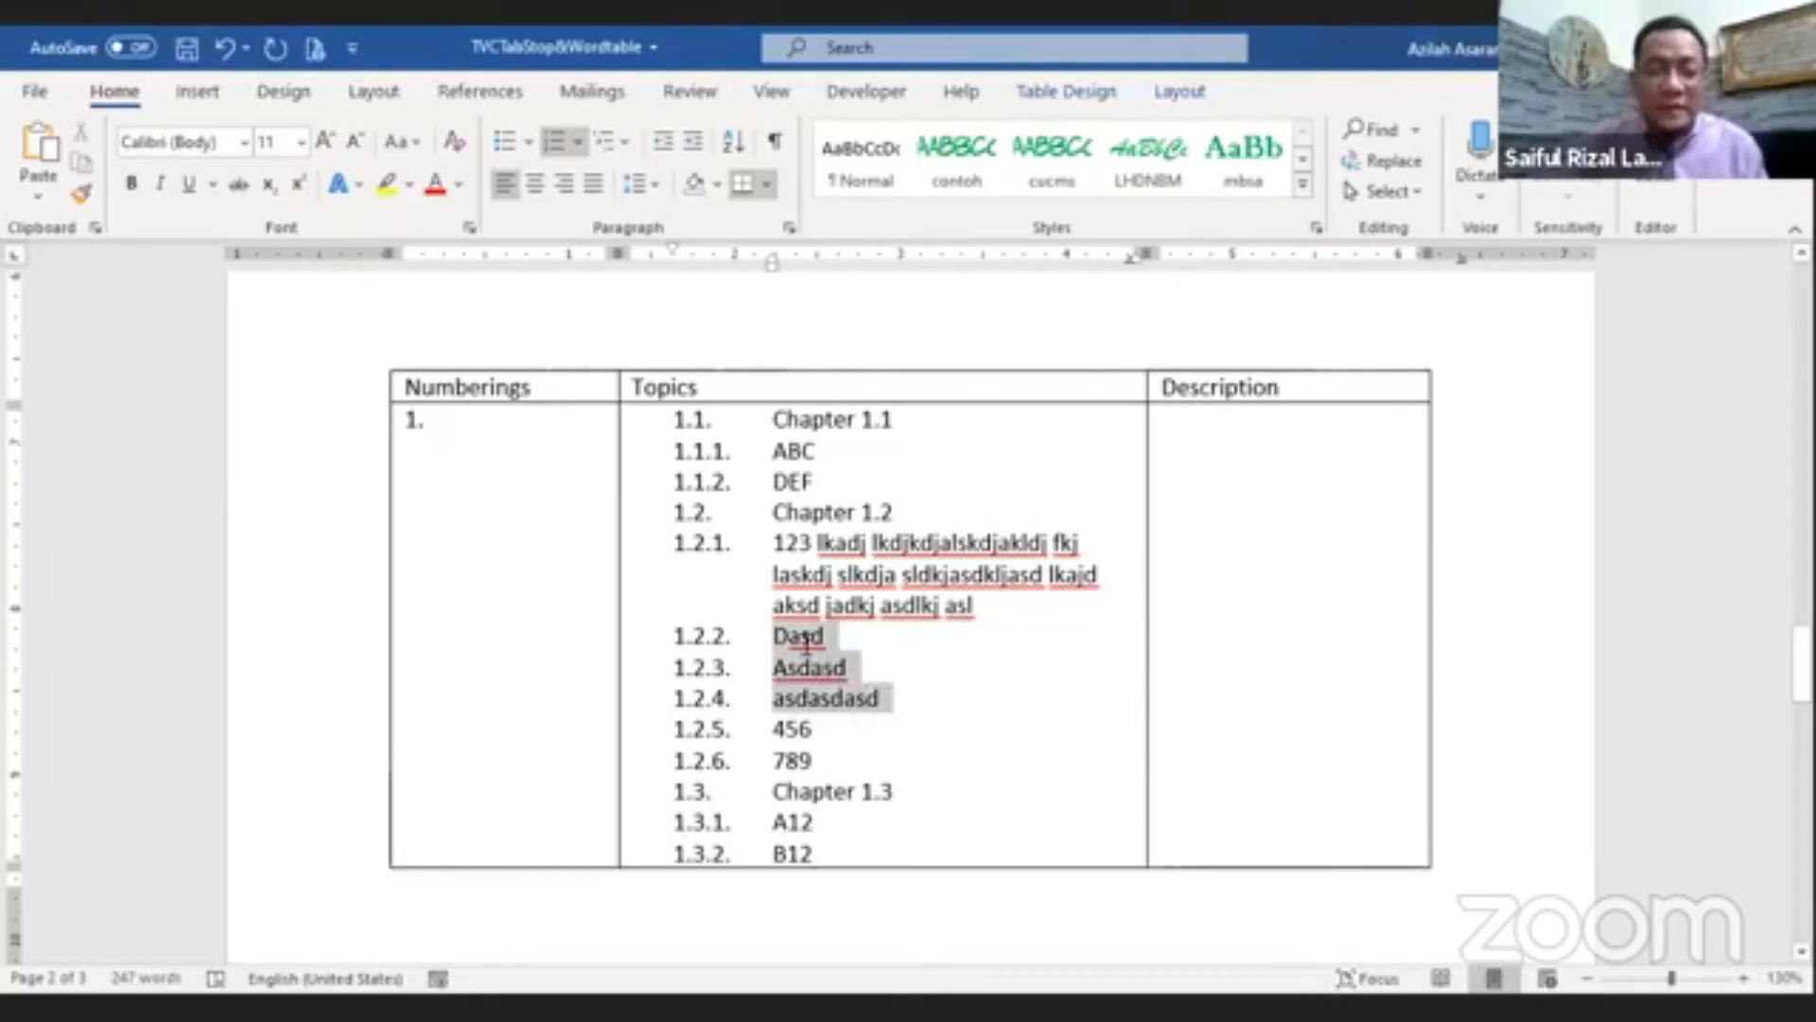
{"action": "left_click", "coordinate": [557, 150]}
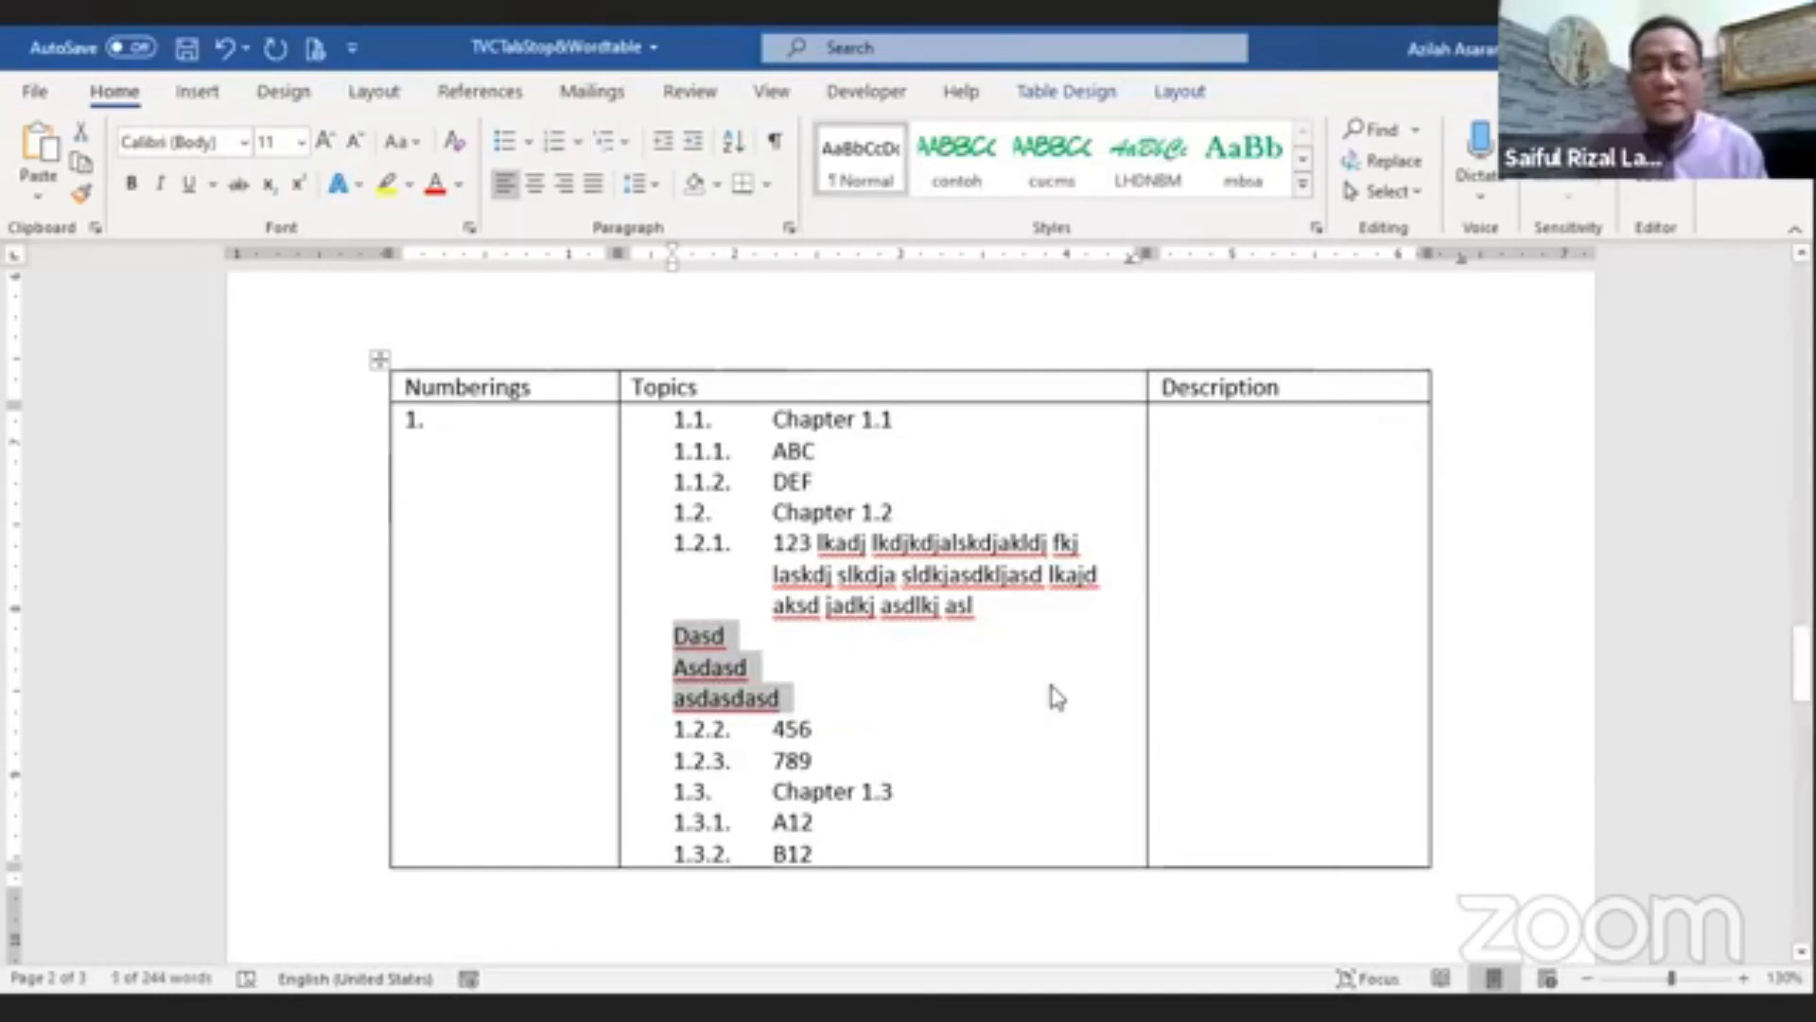
{"action": "left_click", "coordinate": [581, 142]}
{"action": "left_click", "coordinate": [599, 491]}
{"action": "left_click", "coordinate": [695, 142]}
{"action": "left_click", "coordinate": [1019, 760]}
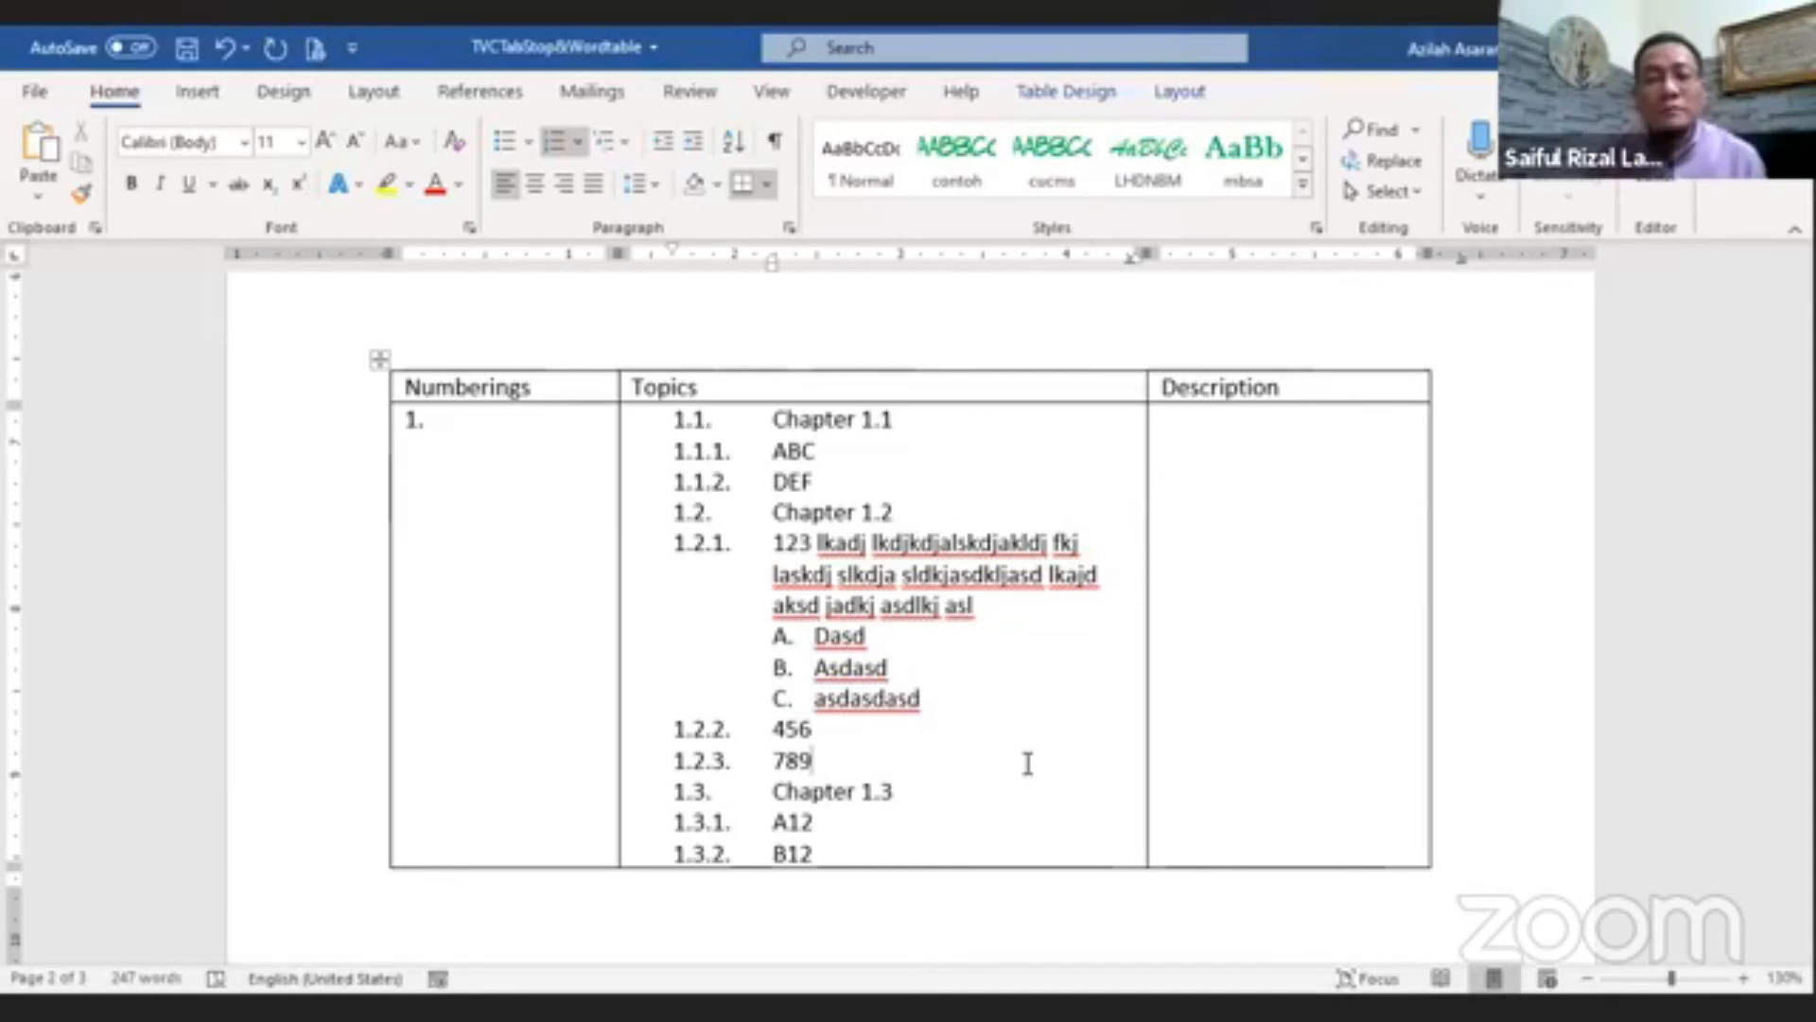
Step: Add a new empty row at the end of the table
{"action": "scroll", "coordinate": [980, 736], "scroll_direction": "down", "scroll_amount": 1}
{"action": "scroll", "coordinate": [974, 735], "scroll_direction": "down", "scroll_amount": 7}
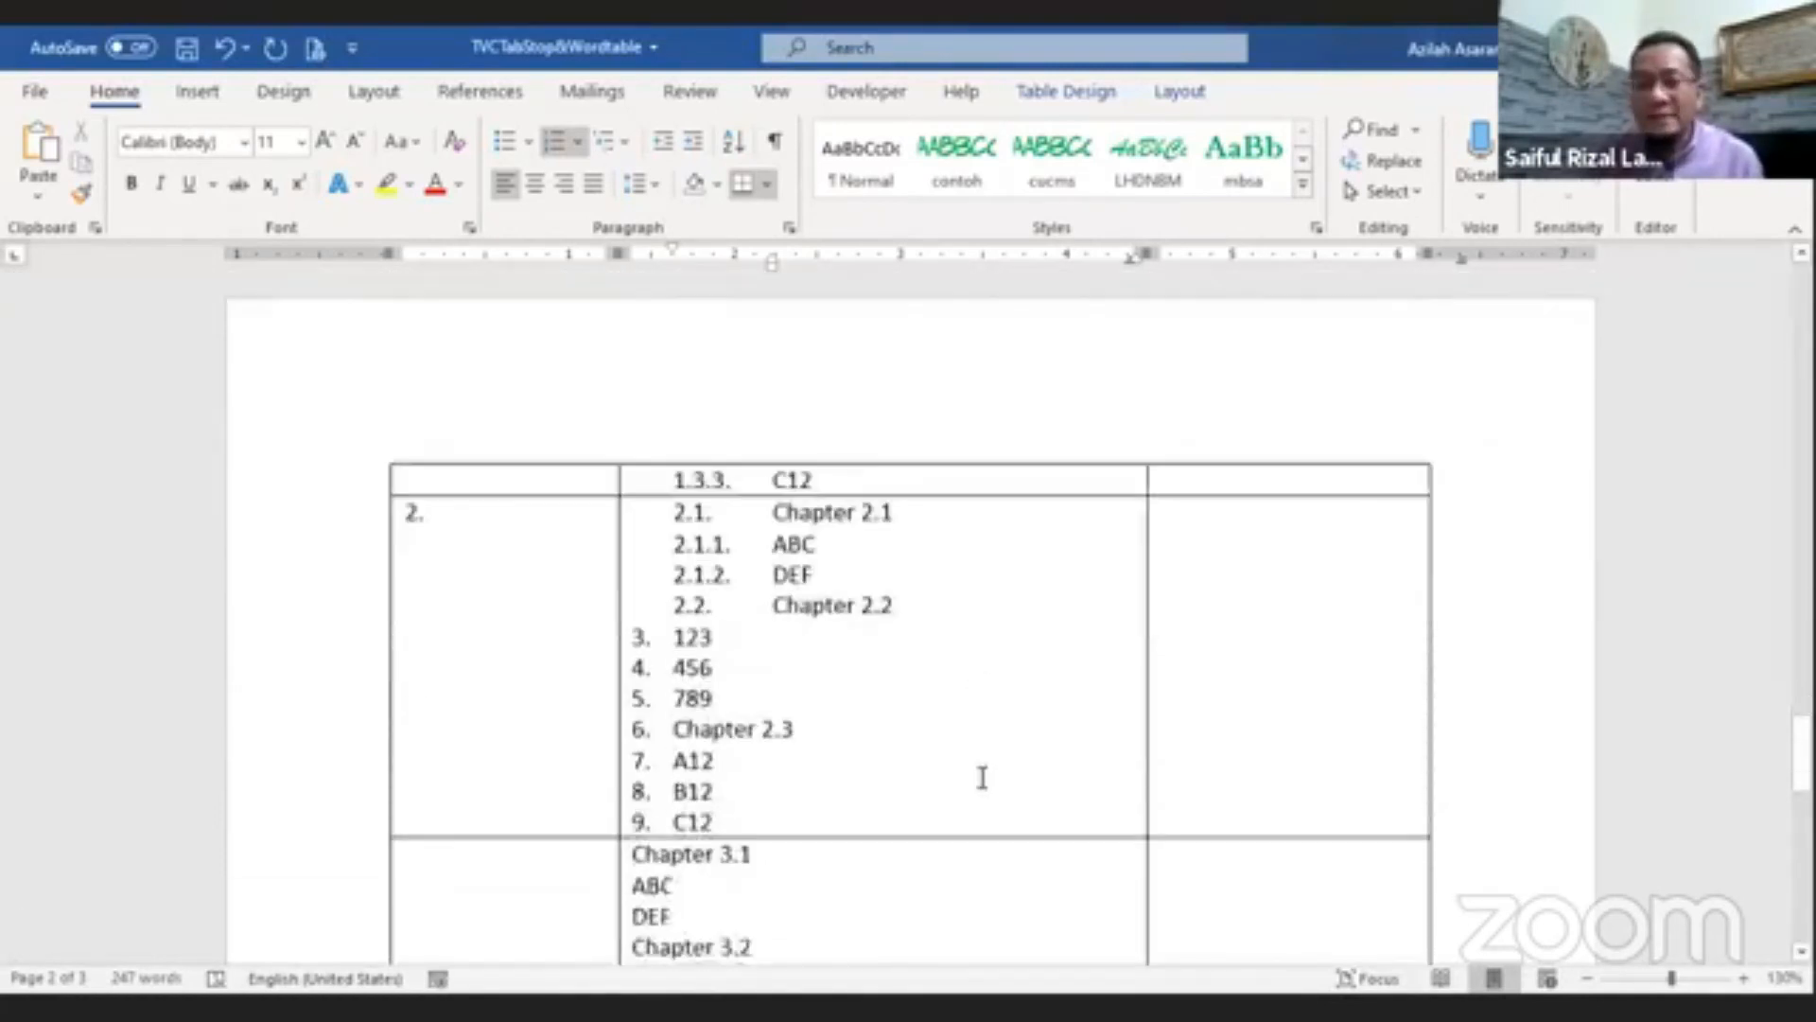
{"action": "left_click", "coordinate": [1206, 536]}
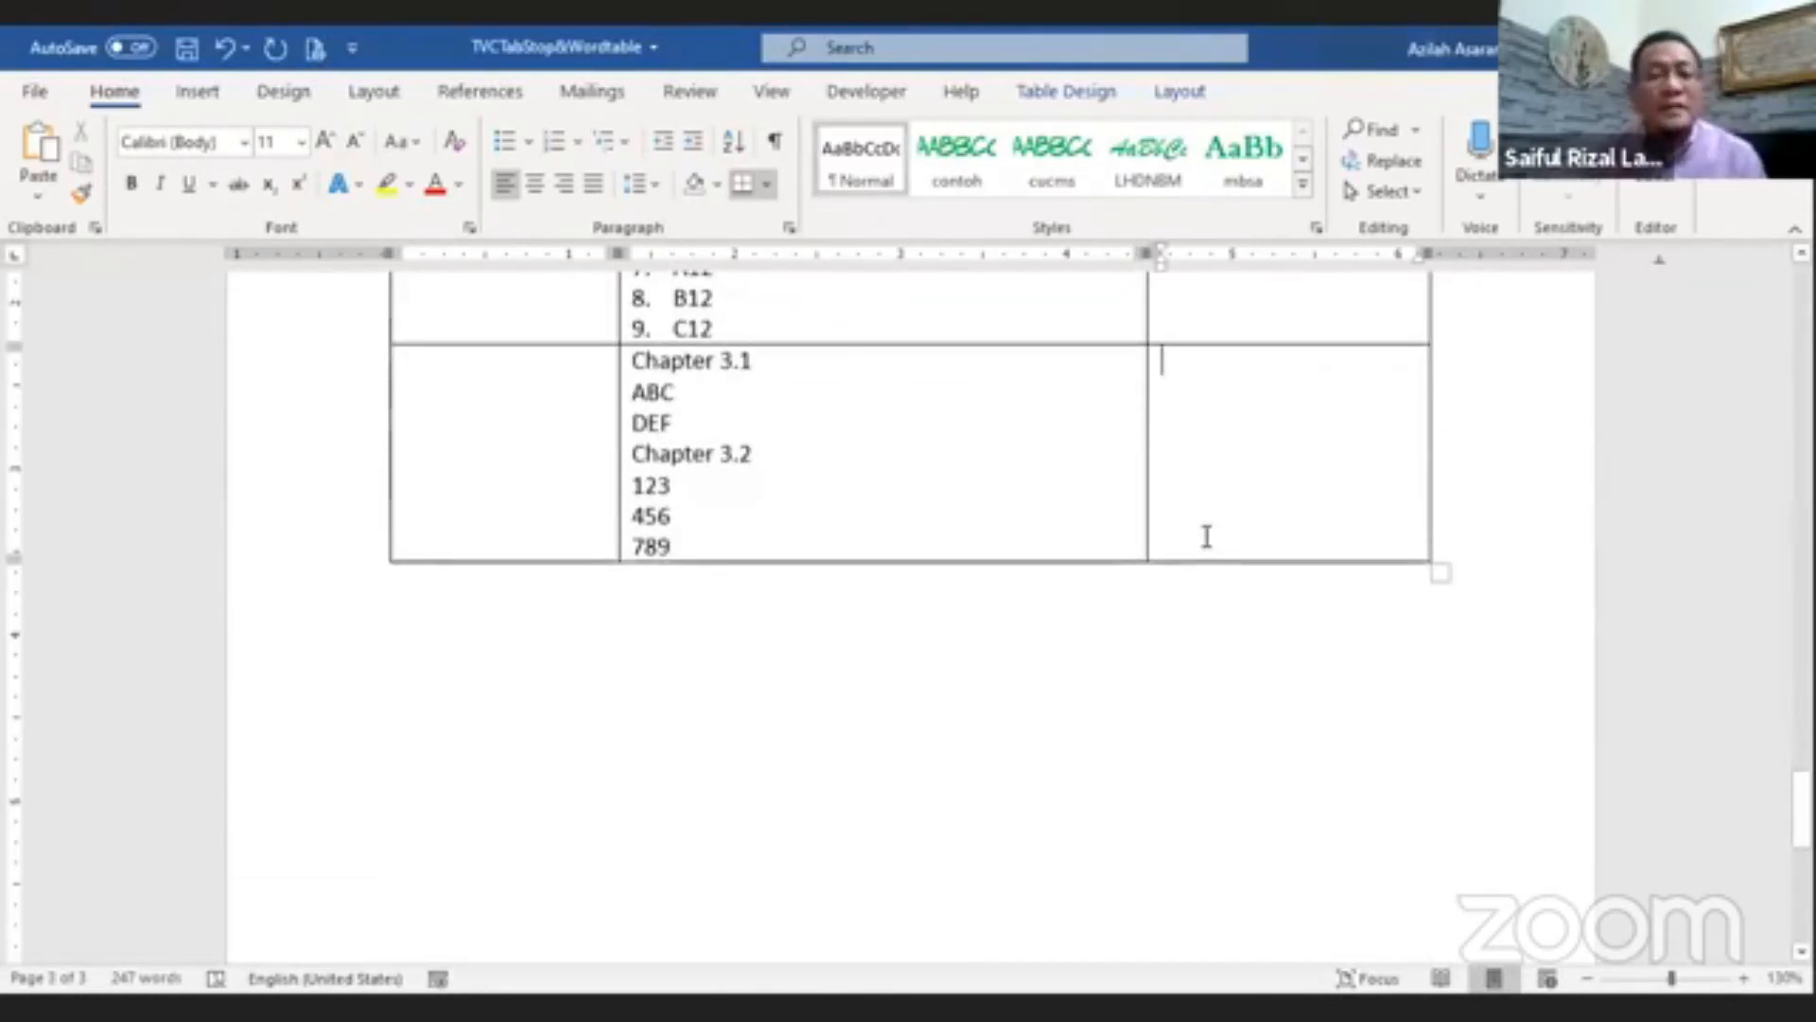
{"action": "key", "text": "Tab"}
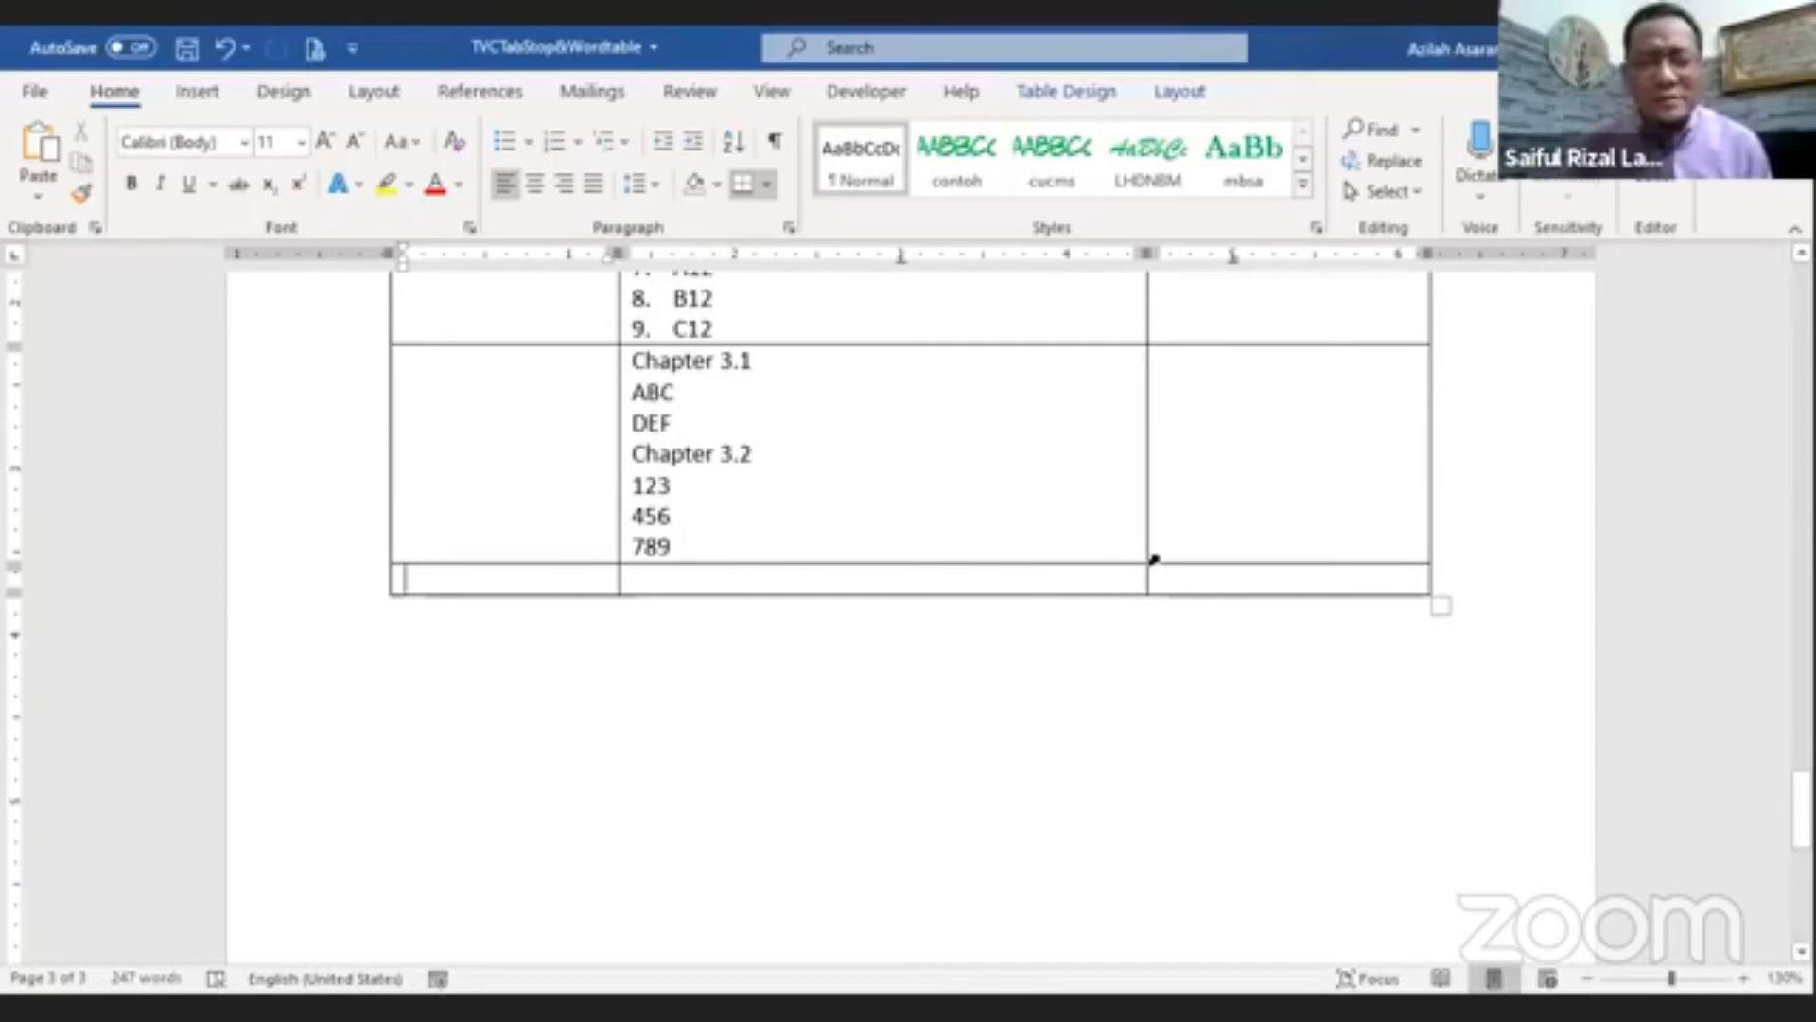
Step: Generate random sample paragraphs in the new row's Topics cell with =rand(30)
{"action": "left_click_drag", "start_coordinate": [1232, 580], "coordinate": [551, 574]}
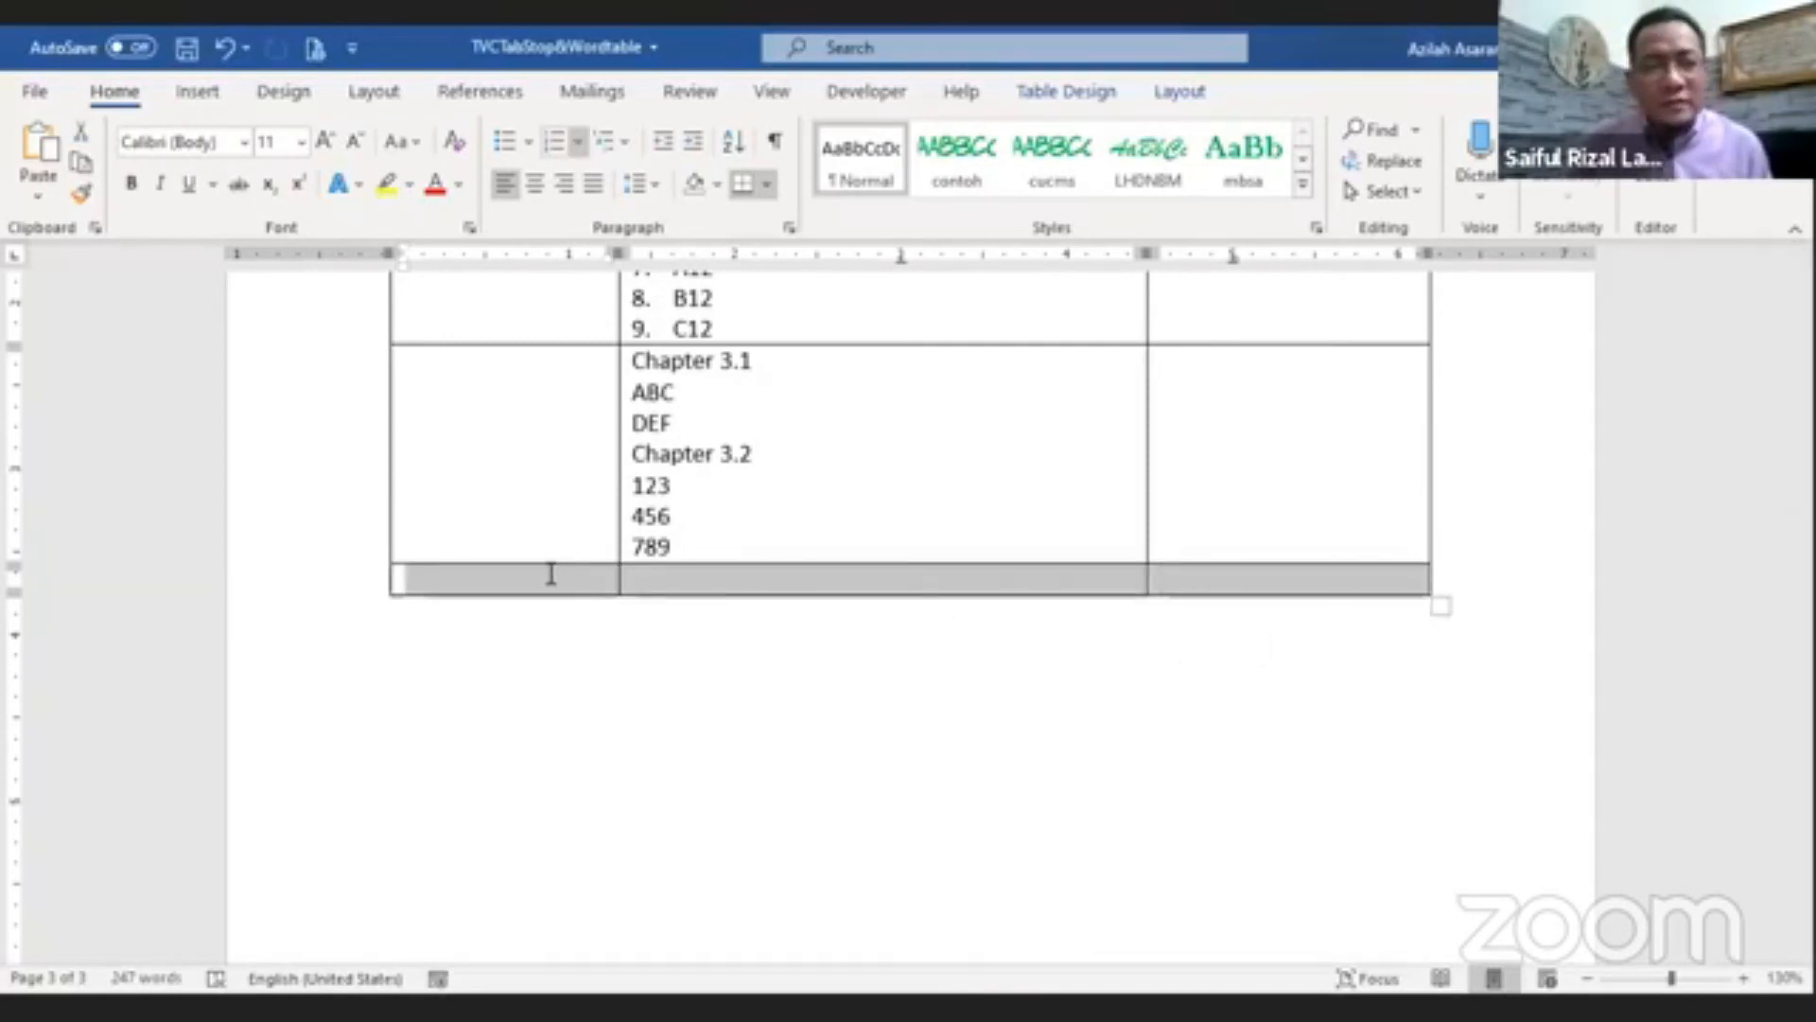
{"action": "left_click", "coordinate": [767, 579]}
{"action": "type", "text": "="}
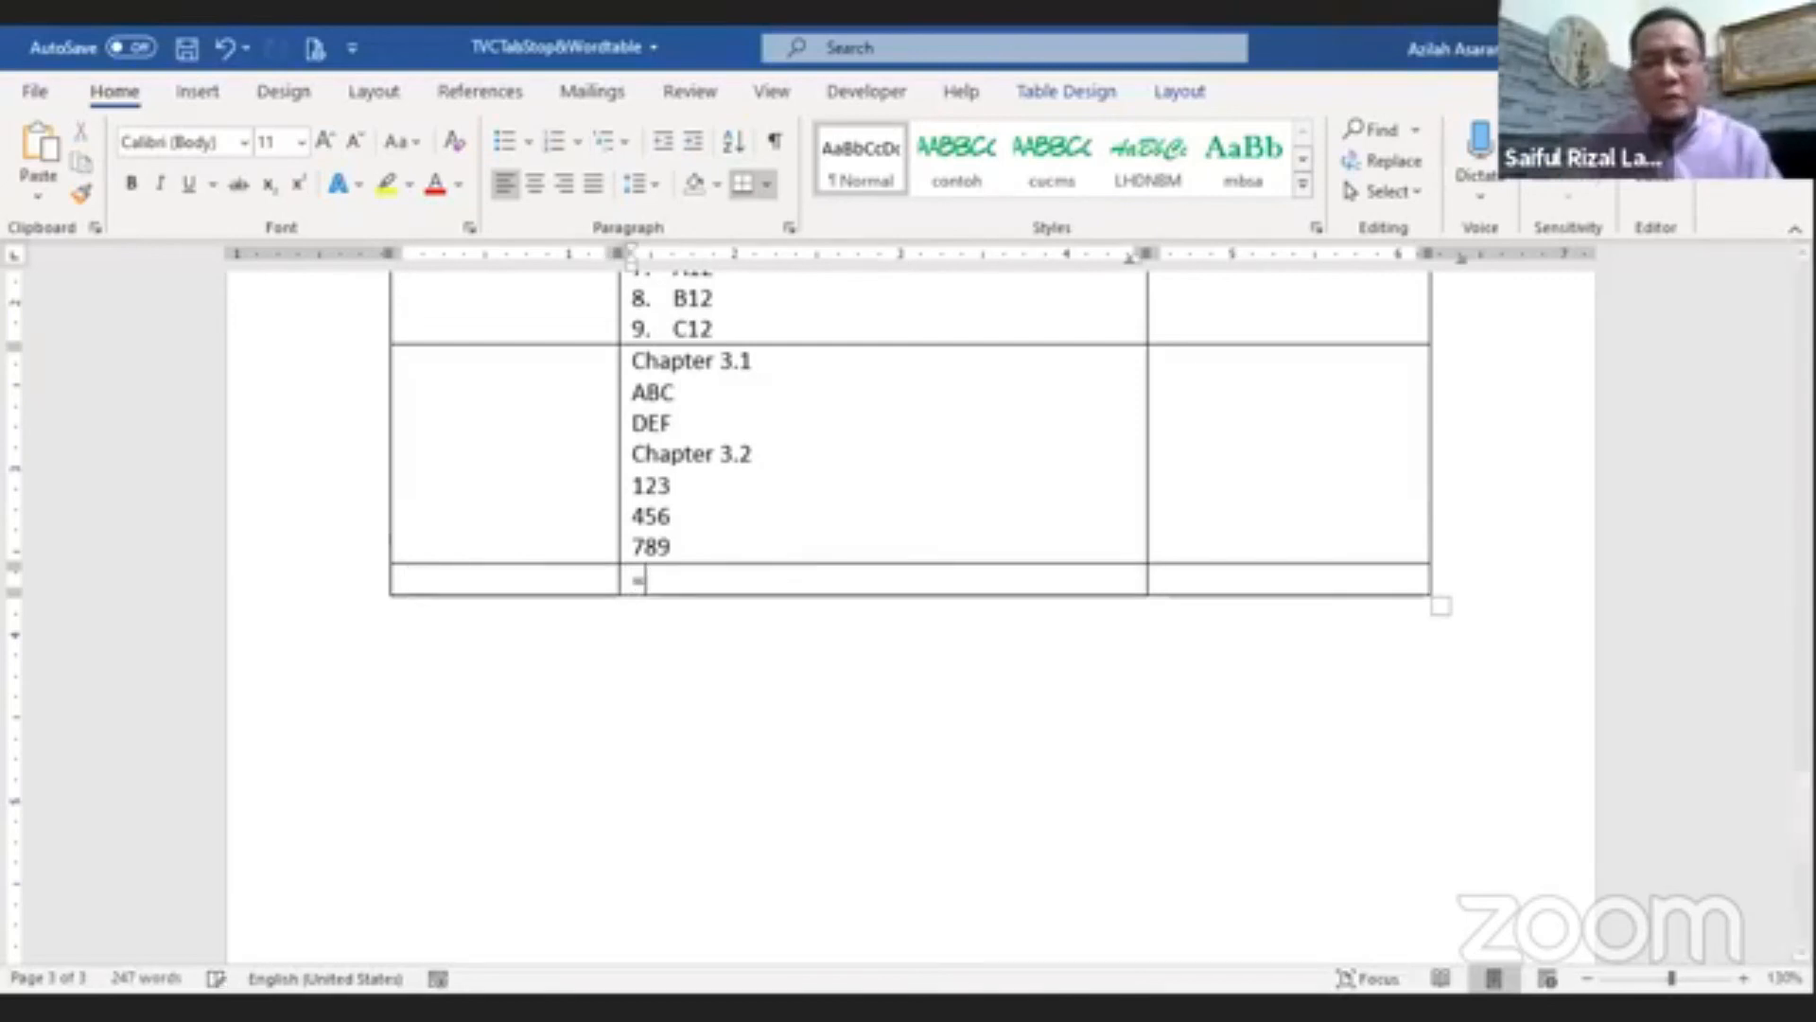
{"action": "type", "text": "fand("}
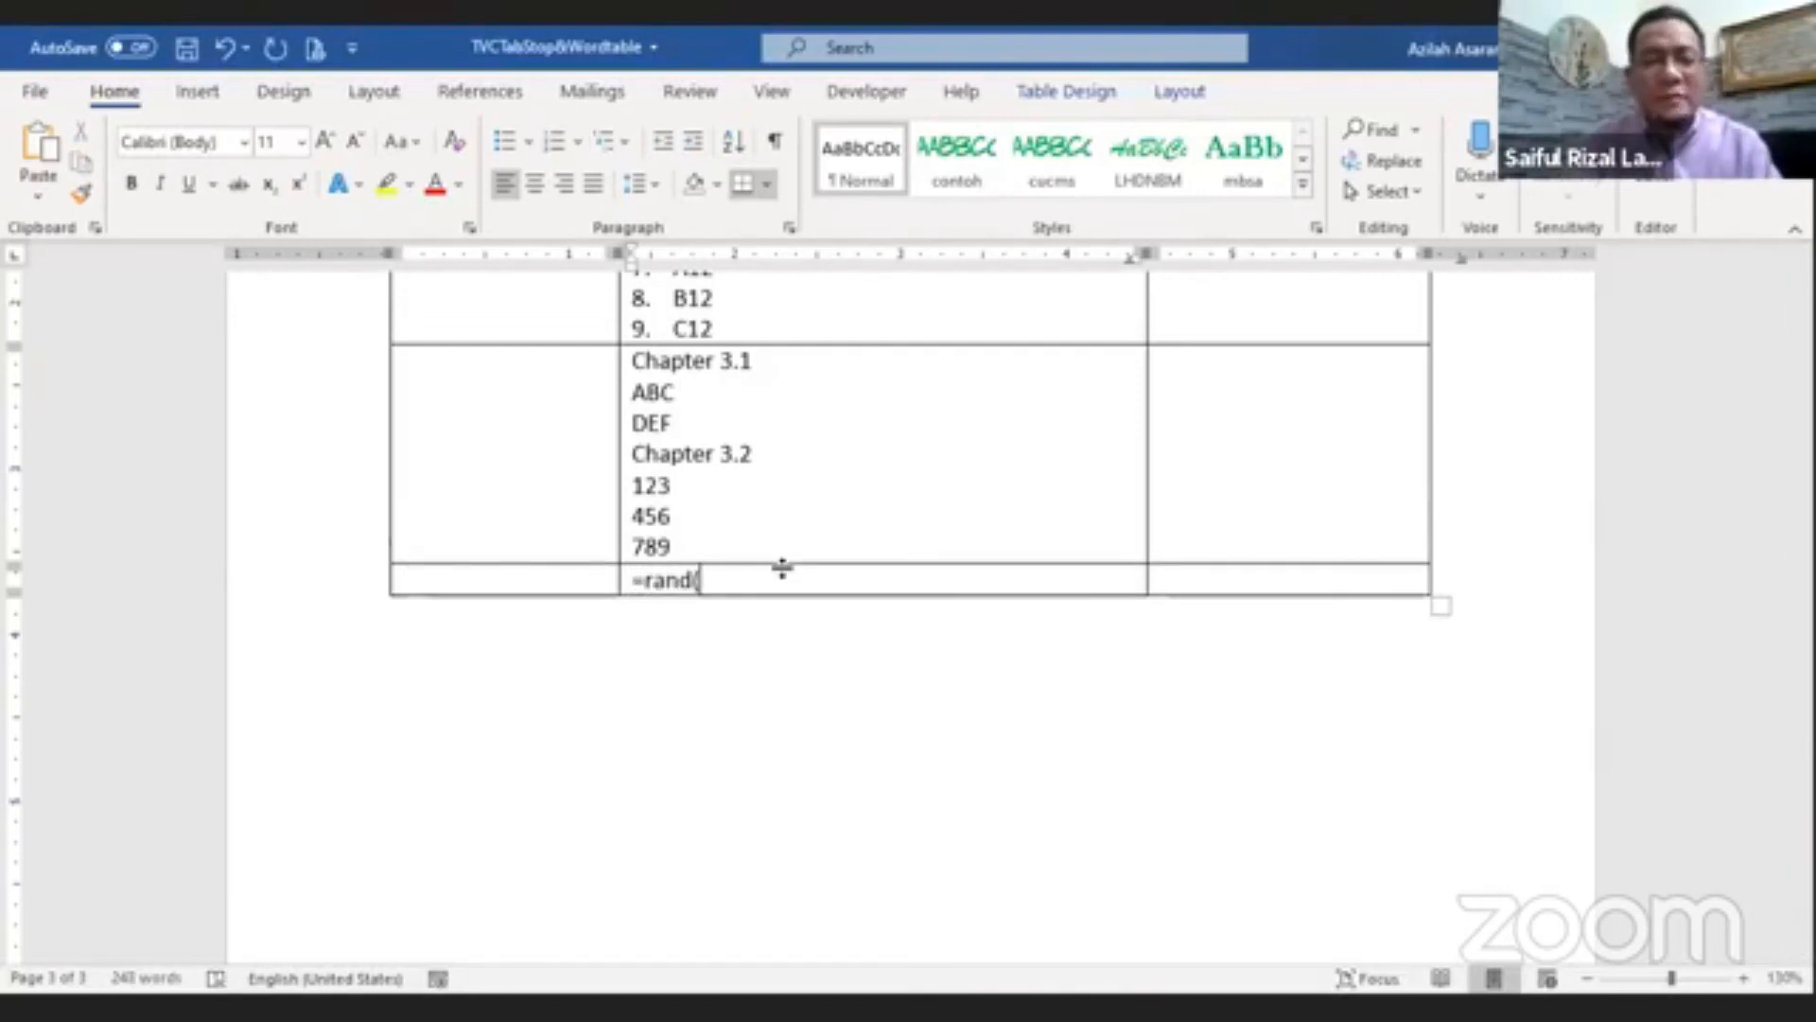
{"action": "type", "text": "30)"}
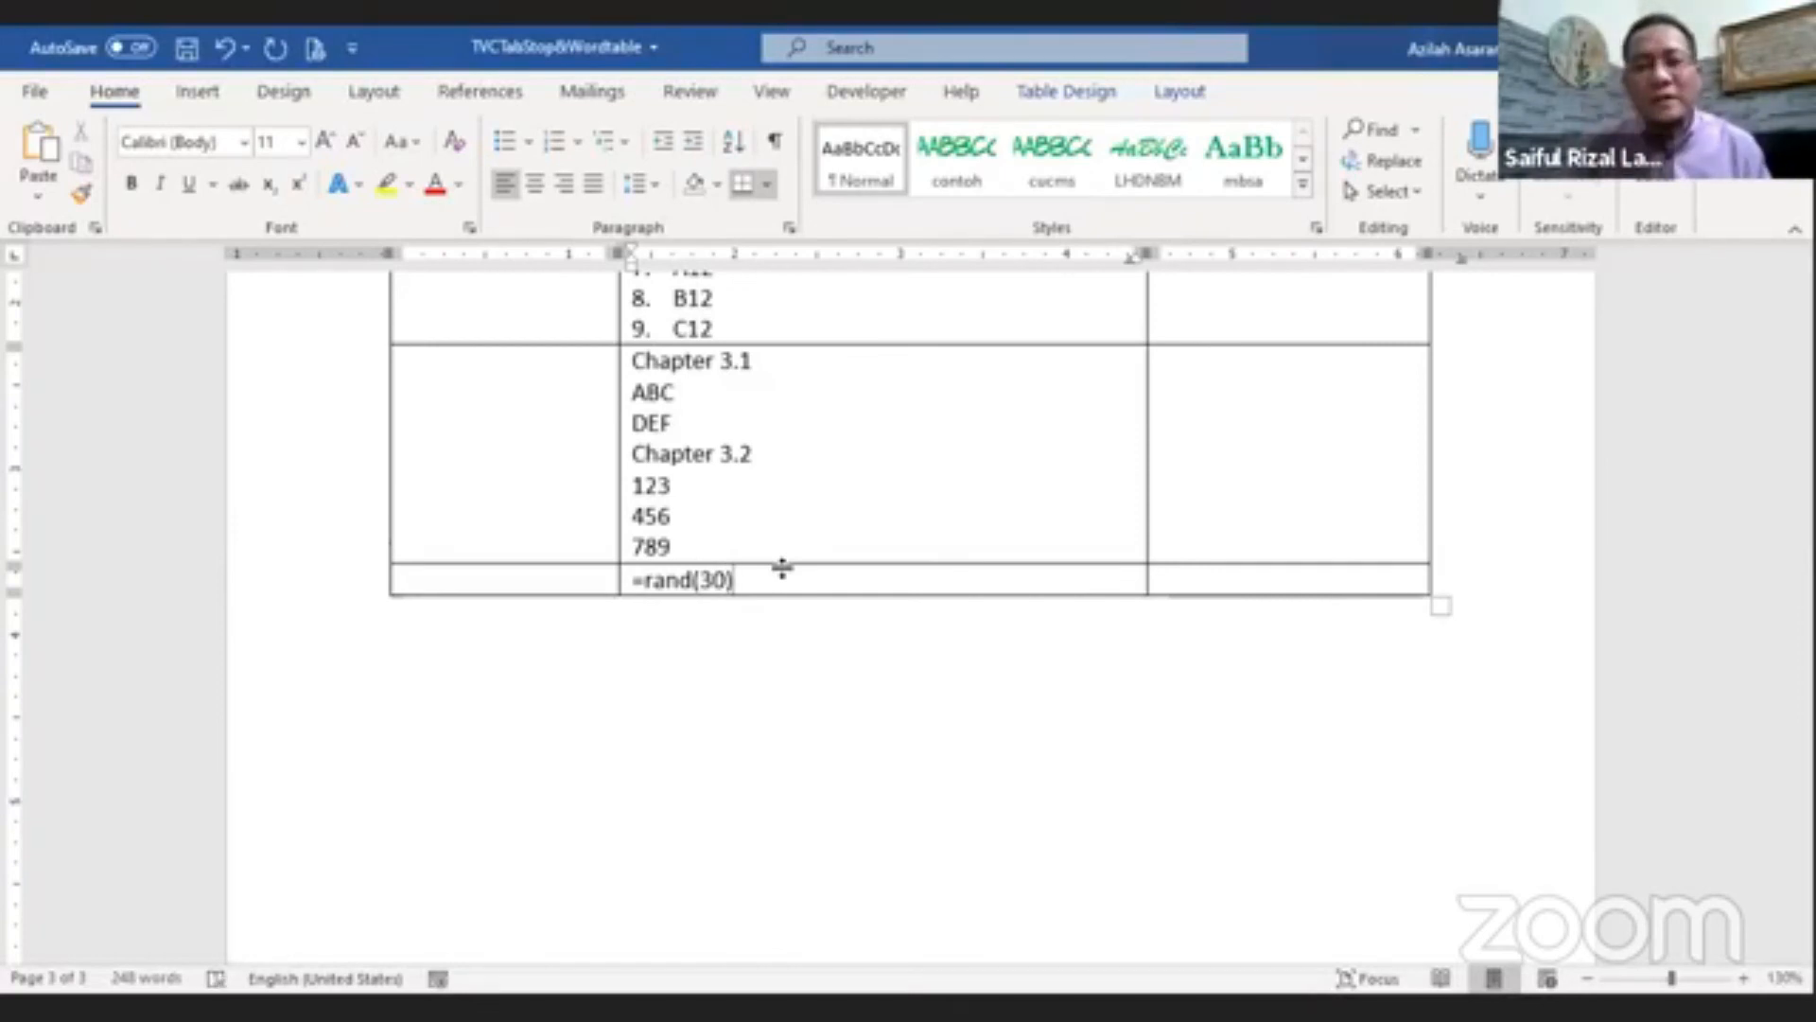
{"action": "key", "text": "Return"}
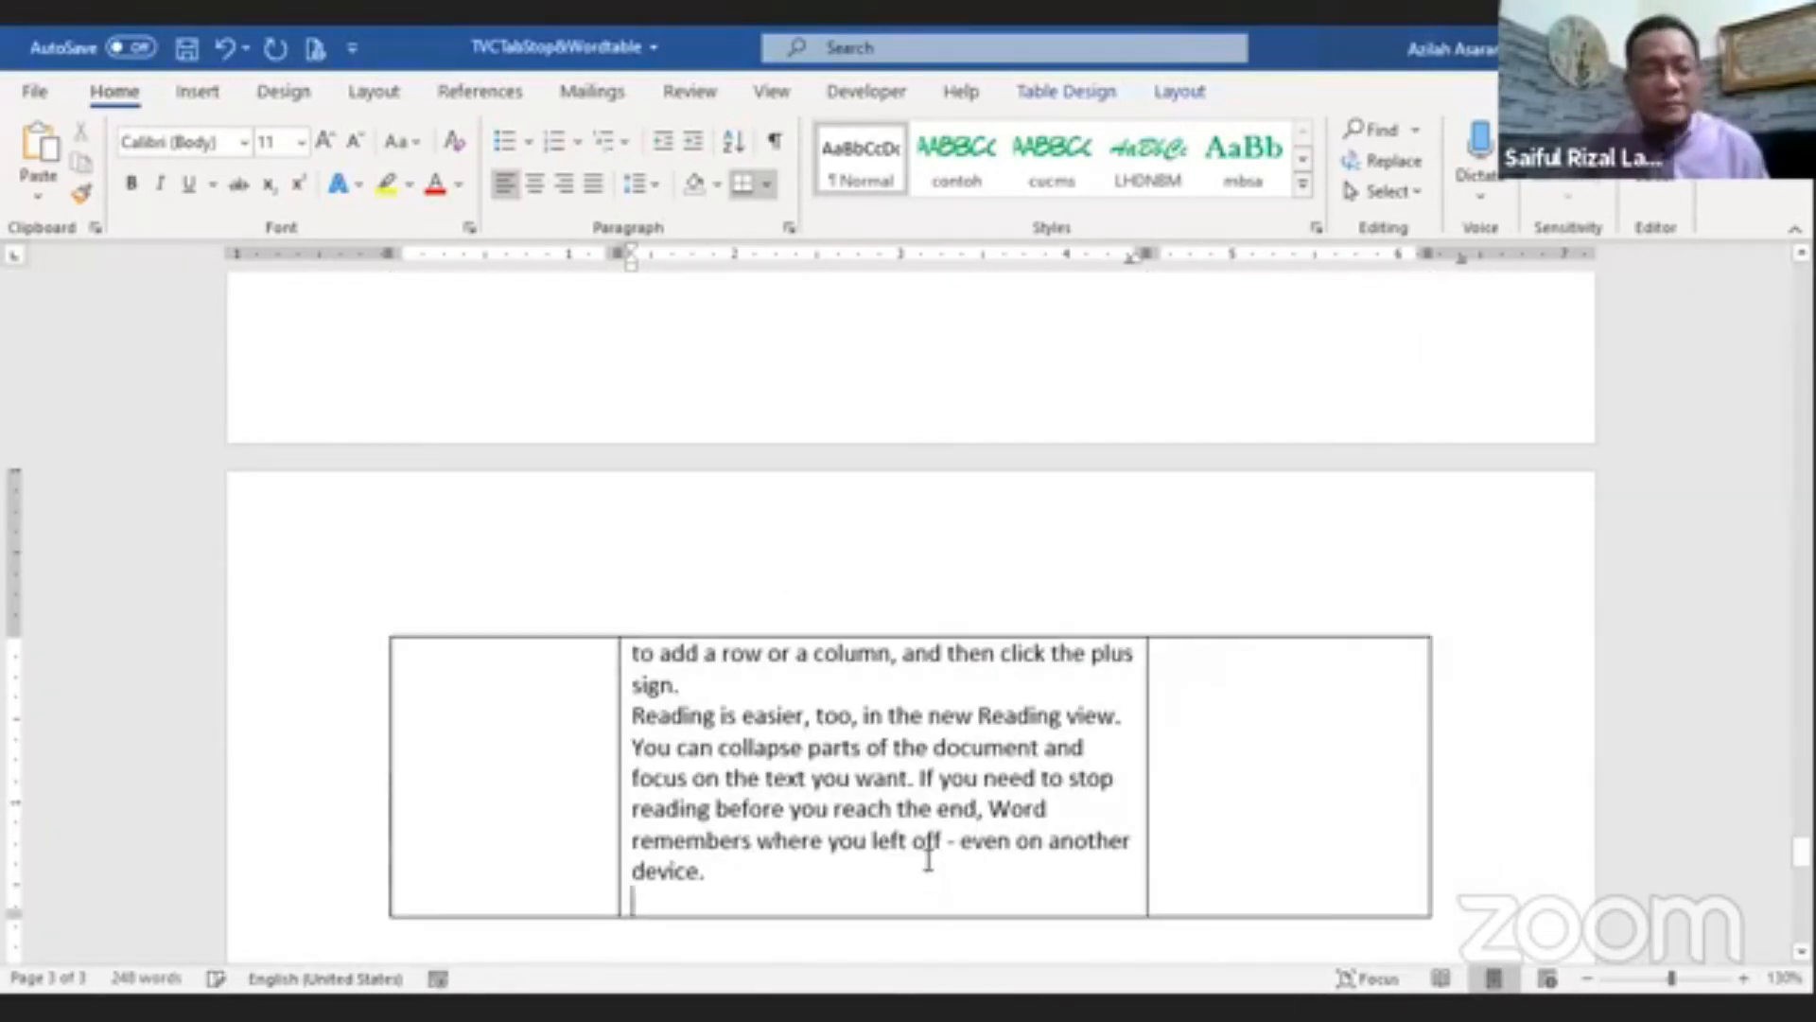
Step: Browse the zoomed-out pages to inspect the generated text in the table
{"action": "scroll", "coordinate": [928, 859], "scroll_direction": "down", "scroll_amount": 8, "text": "ctrl"}
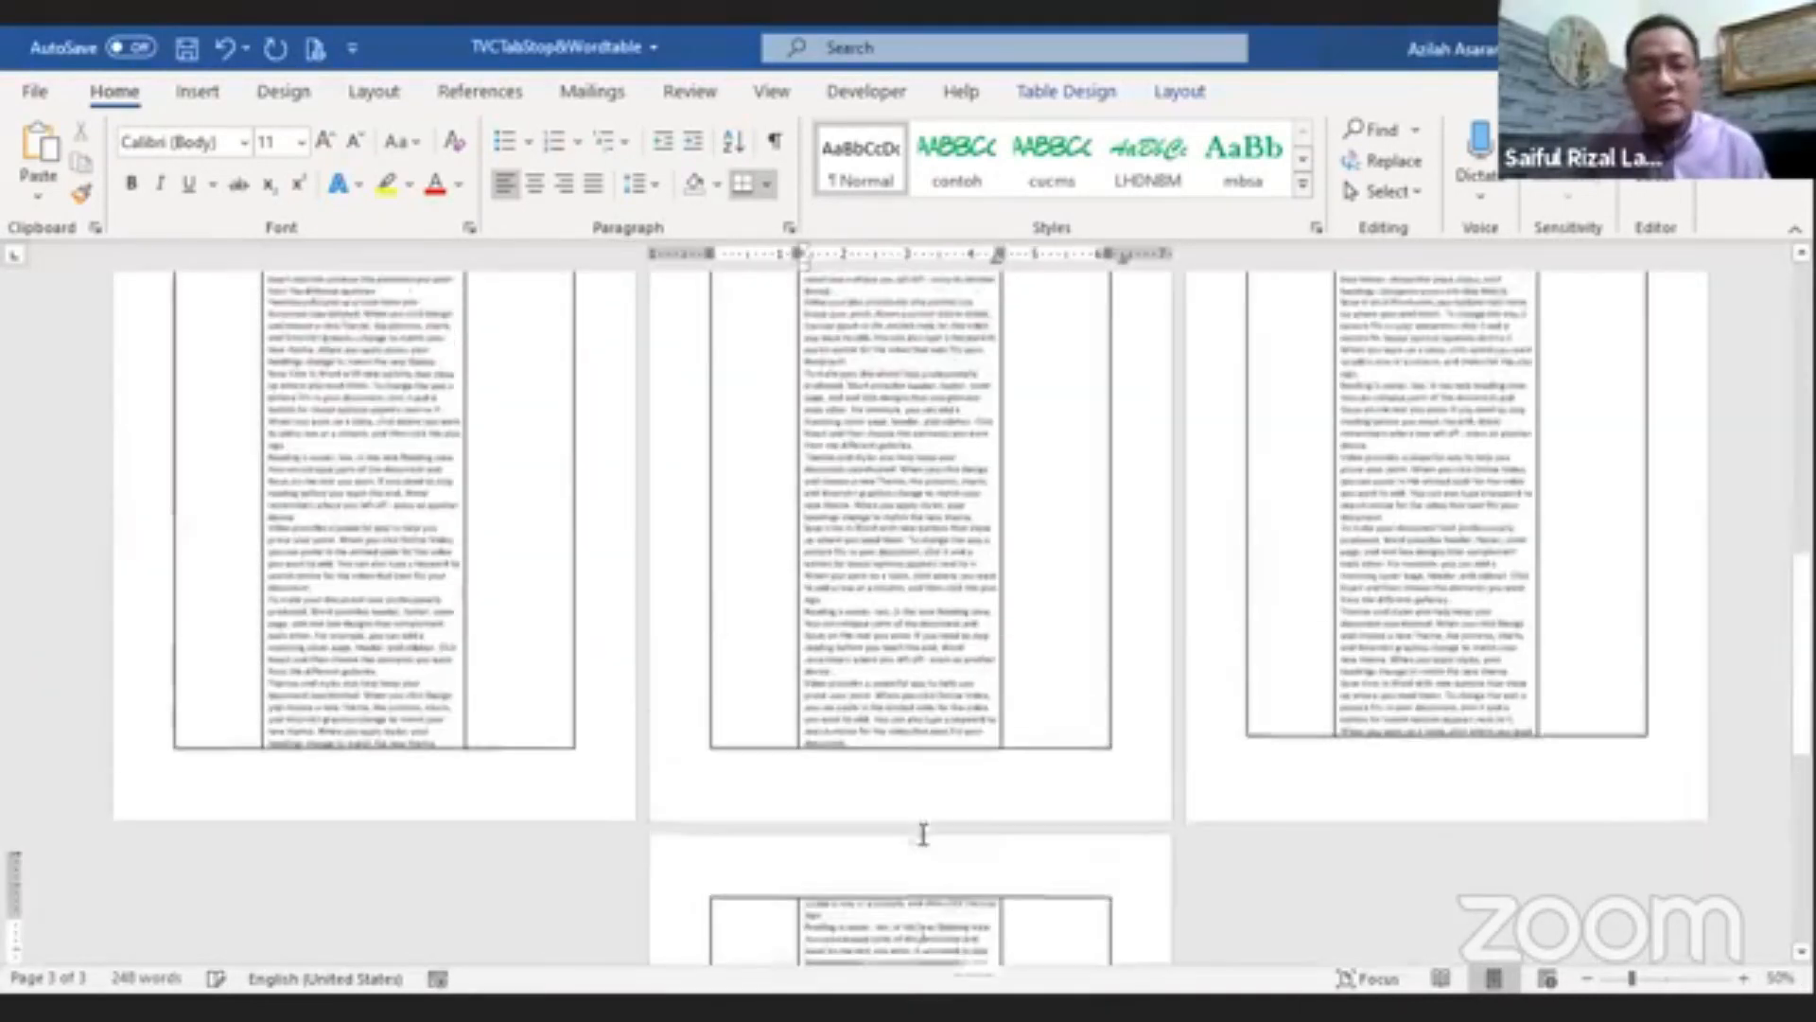
{"action": "scroll", "coordinate": [924, 834], "scroll_direction": "up", "scroll_amount": 10}
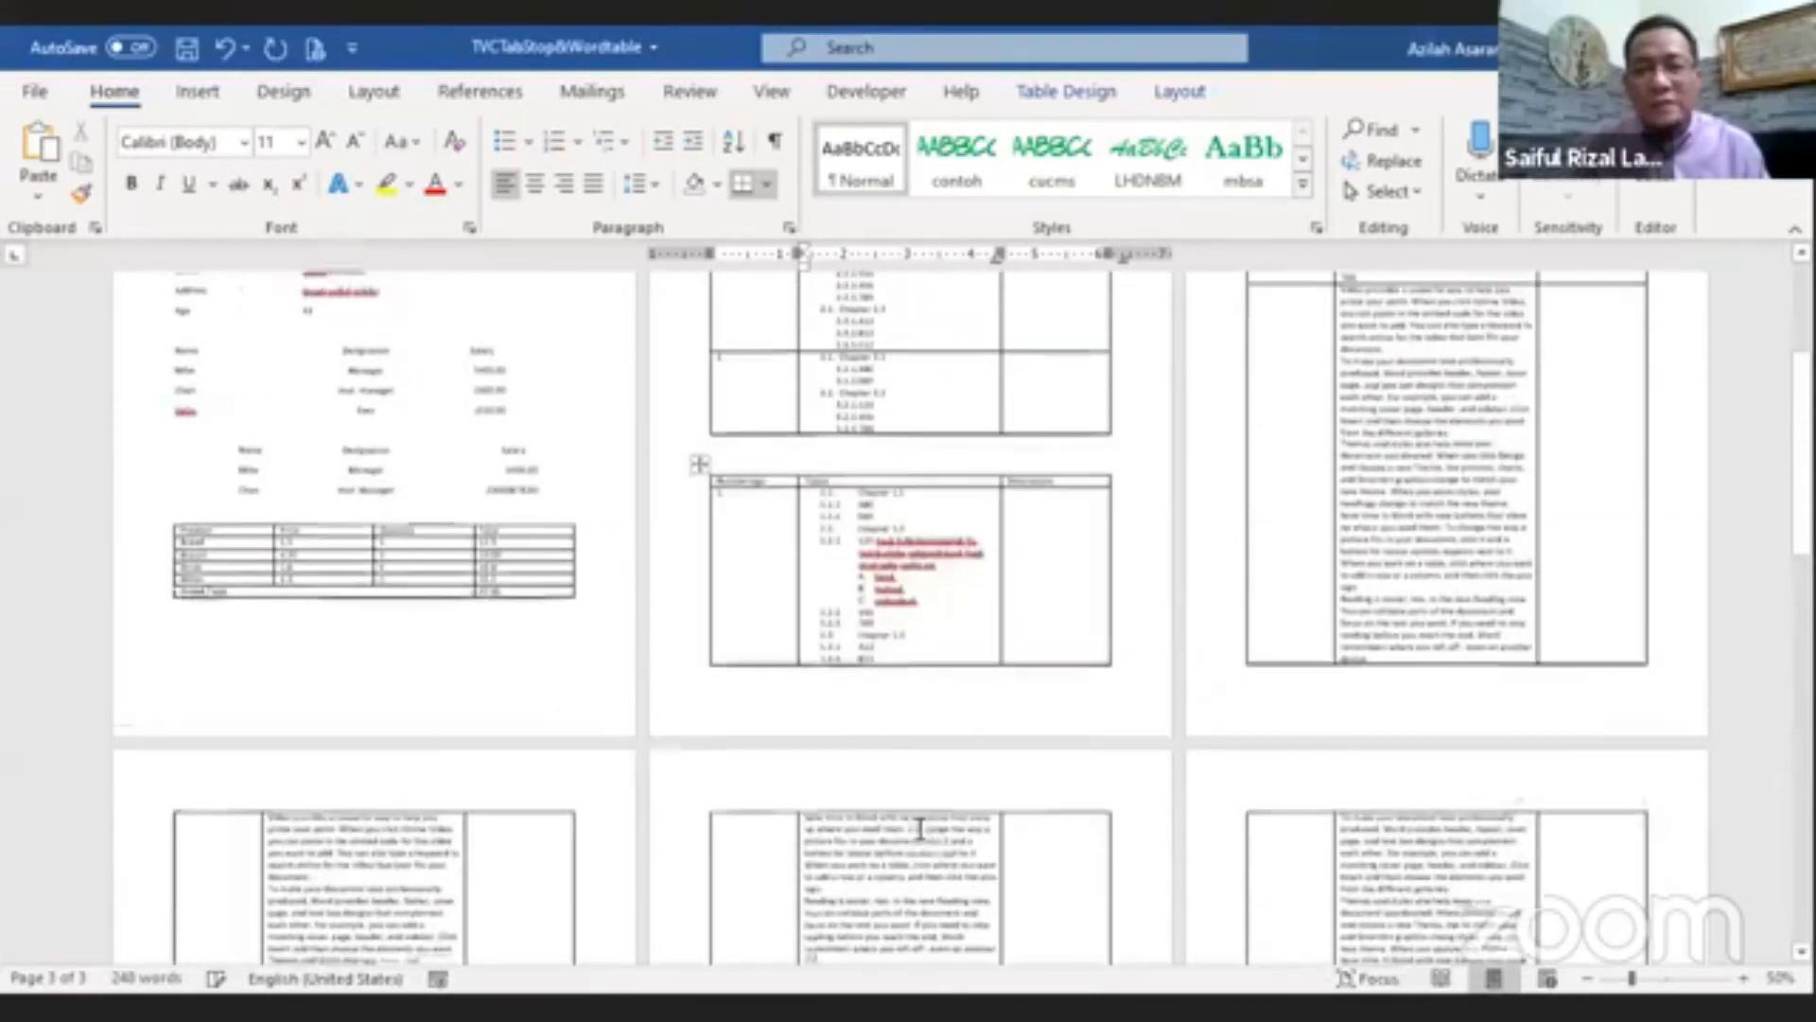
{"action": "scroll", "coordinate": [920, 829], "scroll_direction": "up", "scroll_amount": 5}
{"action": "scroll", "coordinate": [918, 830], "scroll_direction": "down", "scroll_amount": 3}
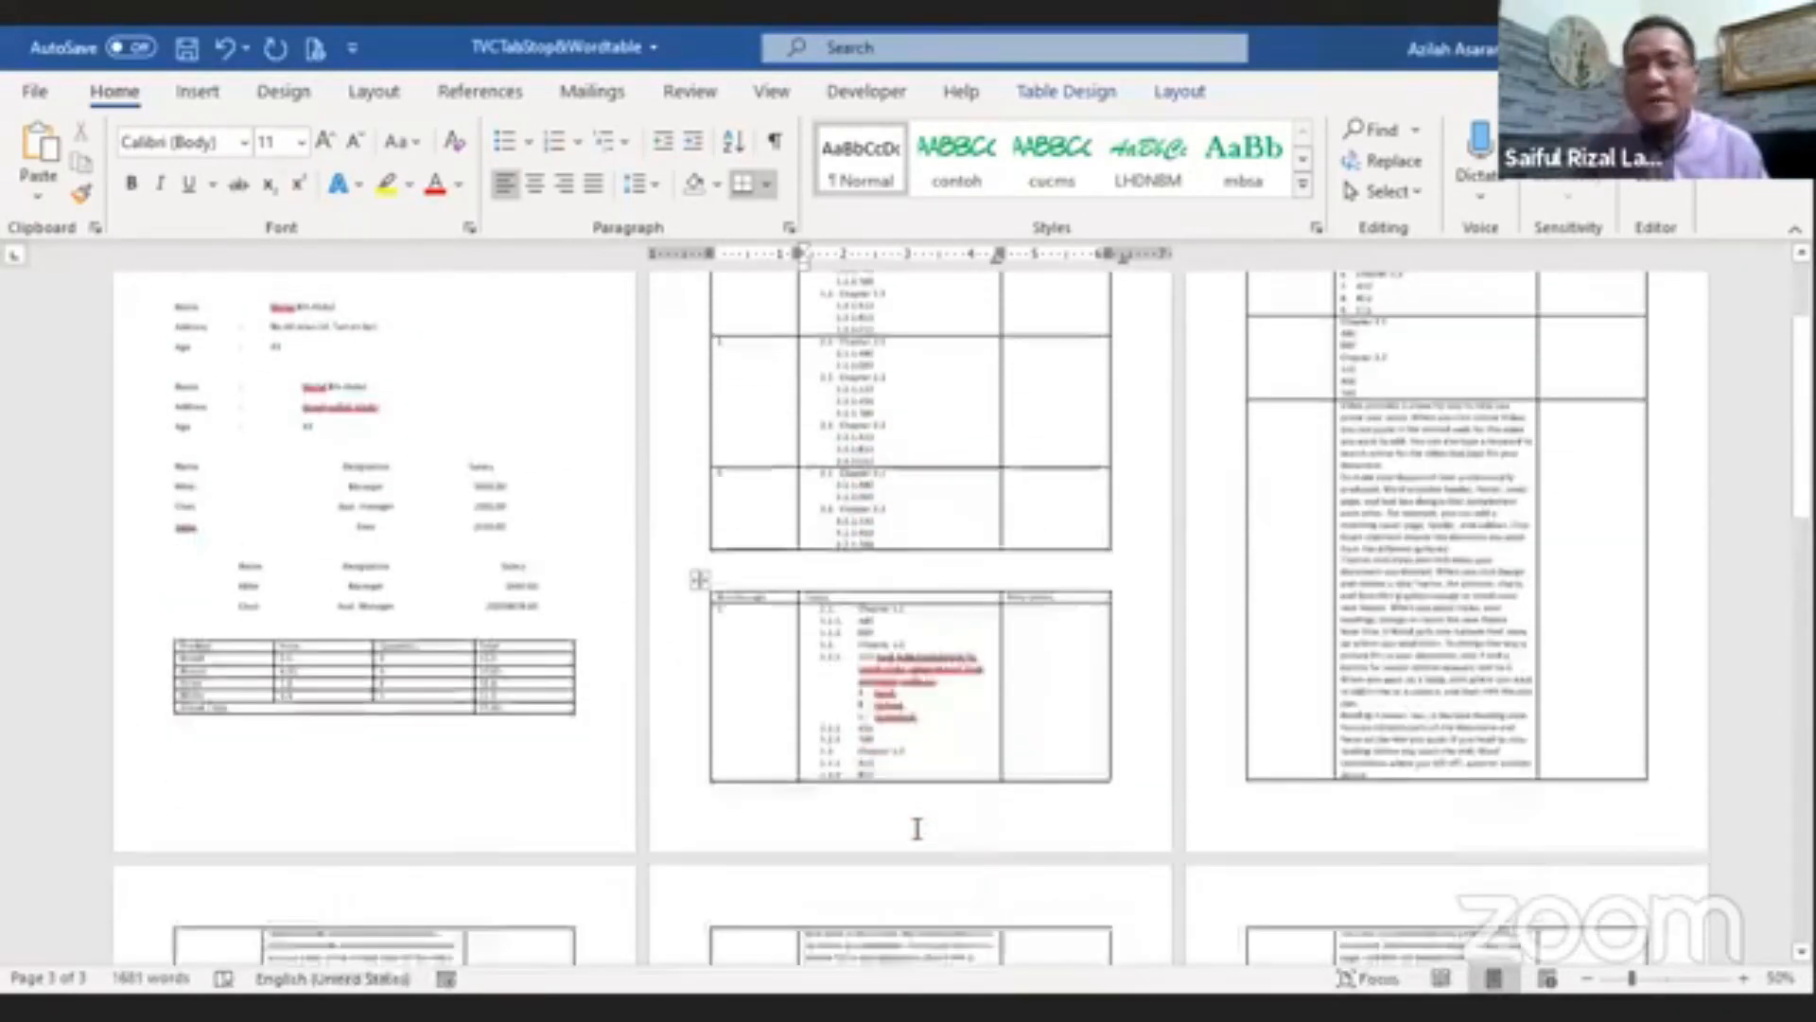
{"action": "scroll", "coordinate": [916, 829], "scroll_direction": "down", "scroll_amount": 3}
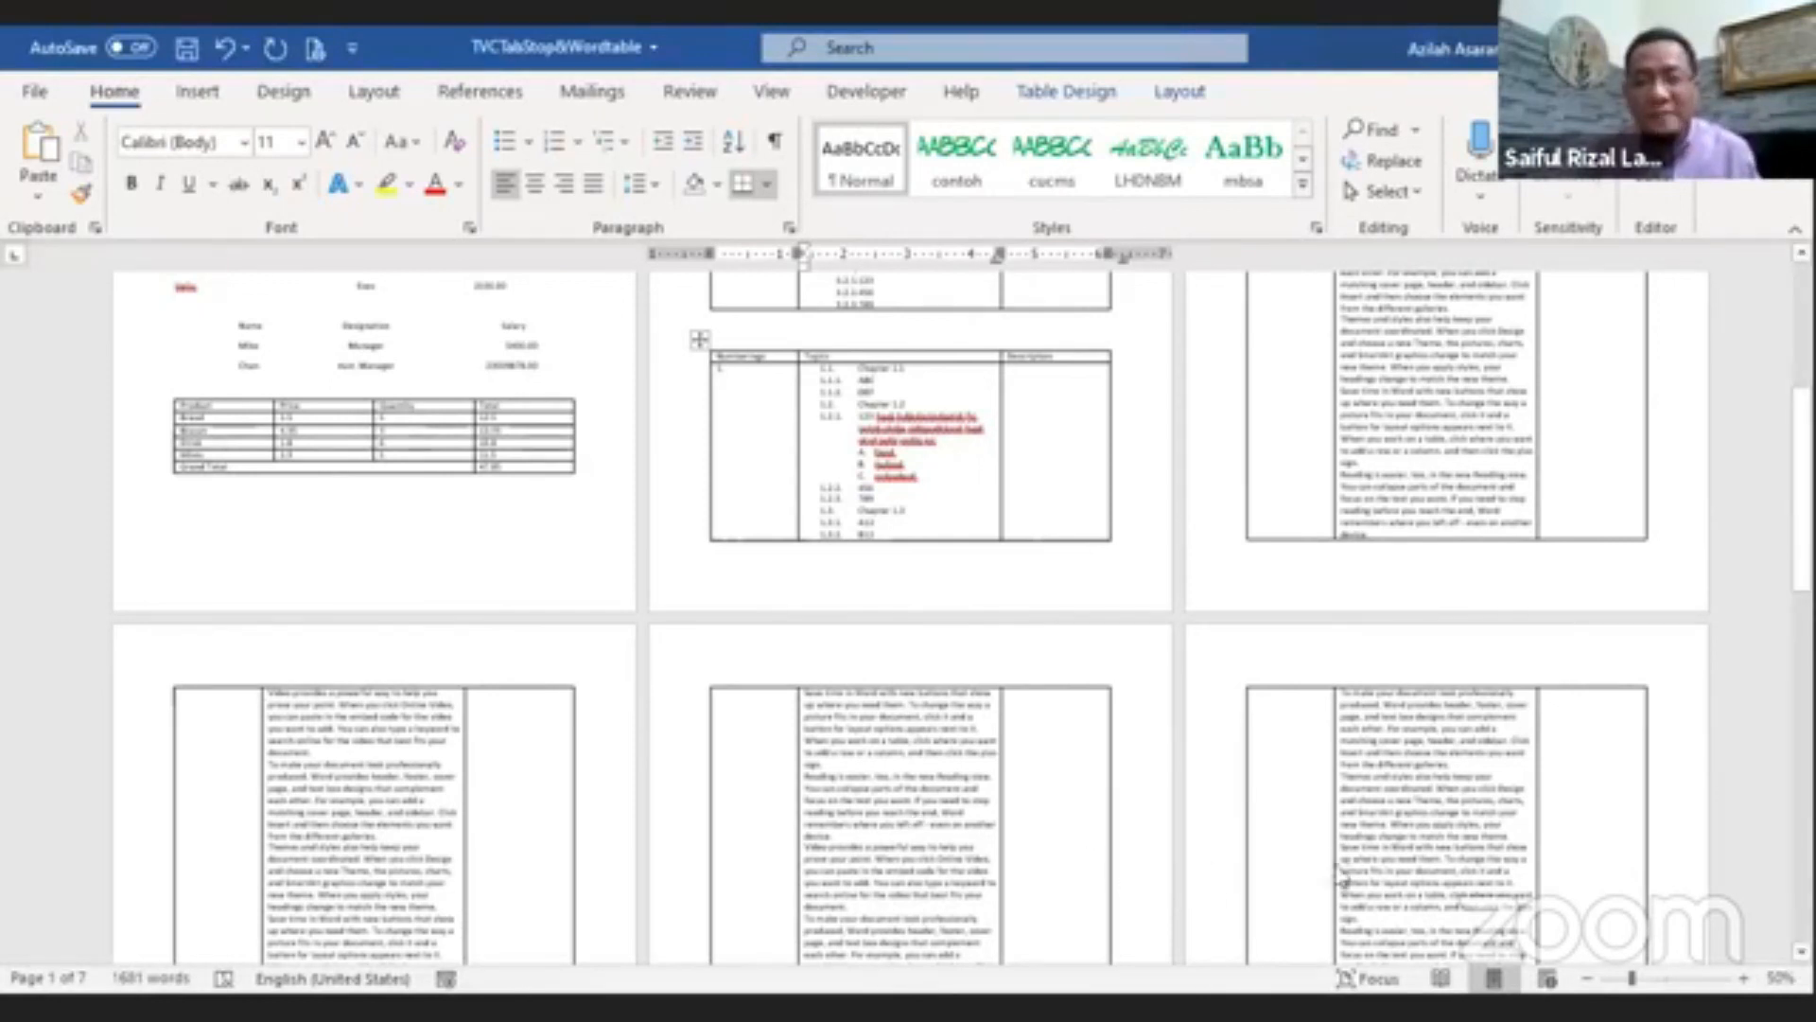
{"action": "scroll", "coordinate": [1442, 871], "scroll_direction": "up", "scroll_amount": 5}
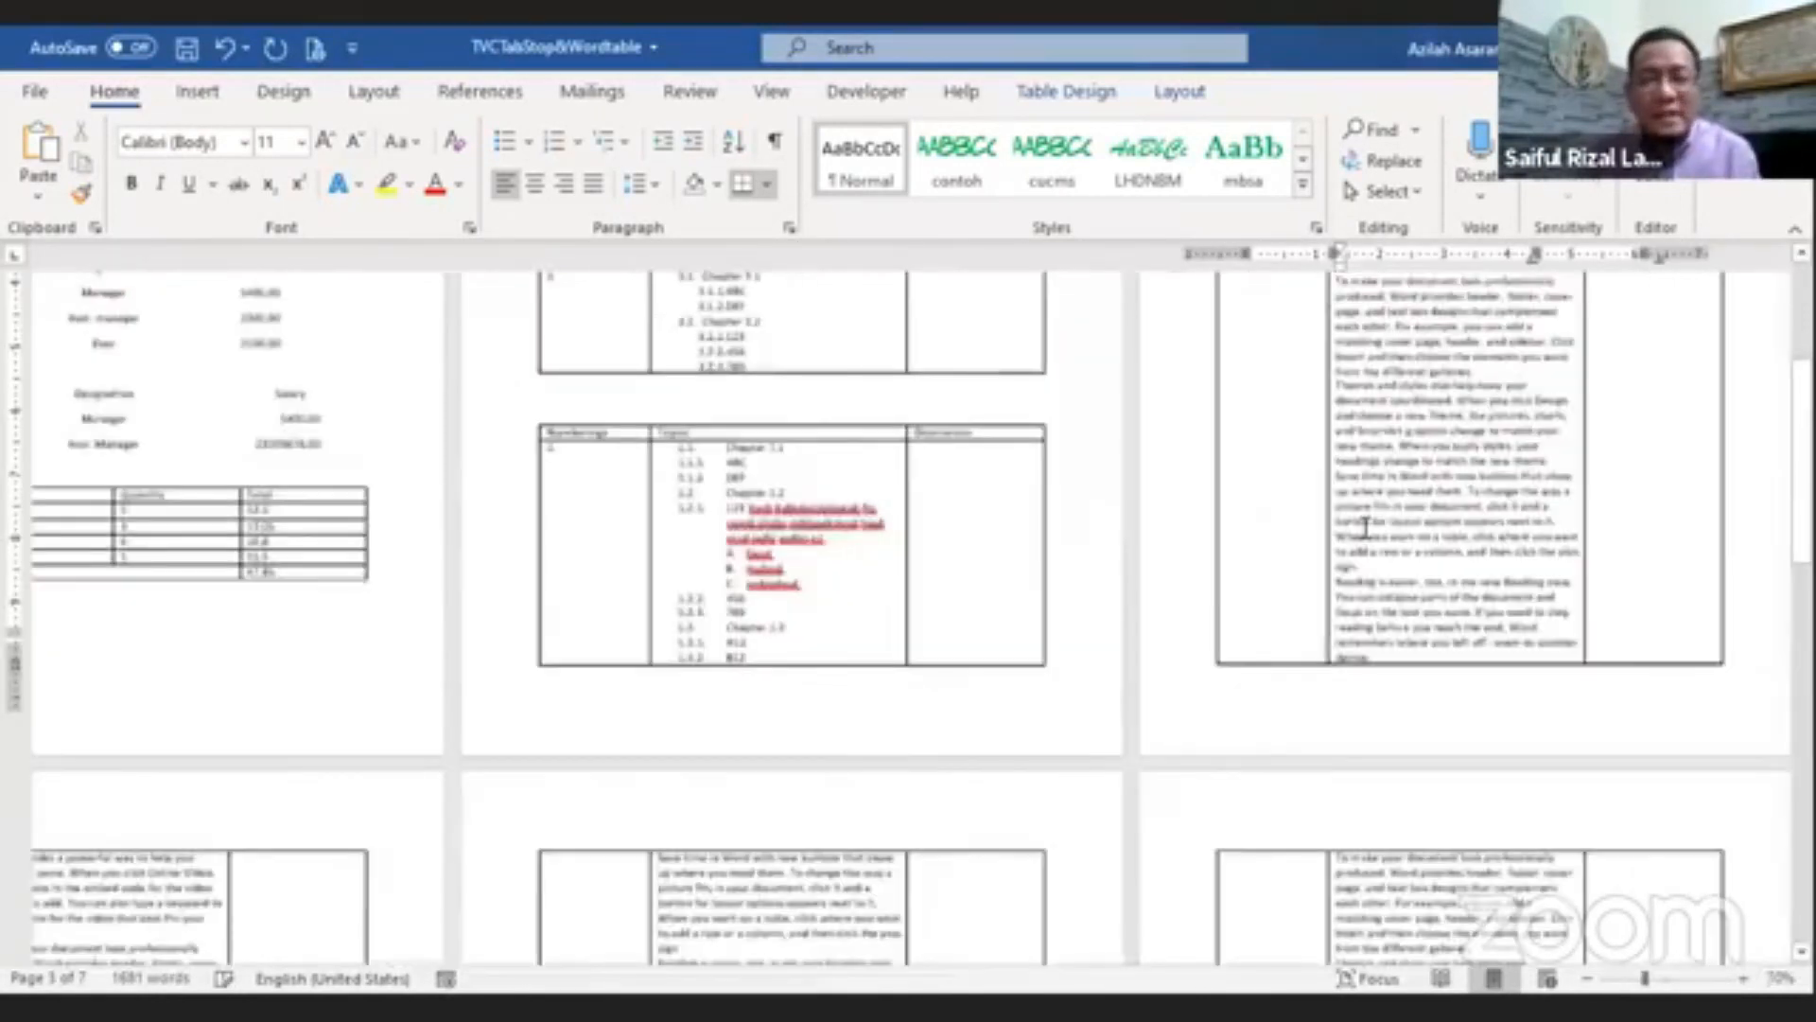
Step: Shade the table's header row orange
{"action": "scroll", "coordinate": [1283, 568], "scroll_direction": "up", "scroll_amount": 15}
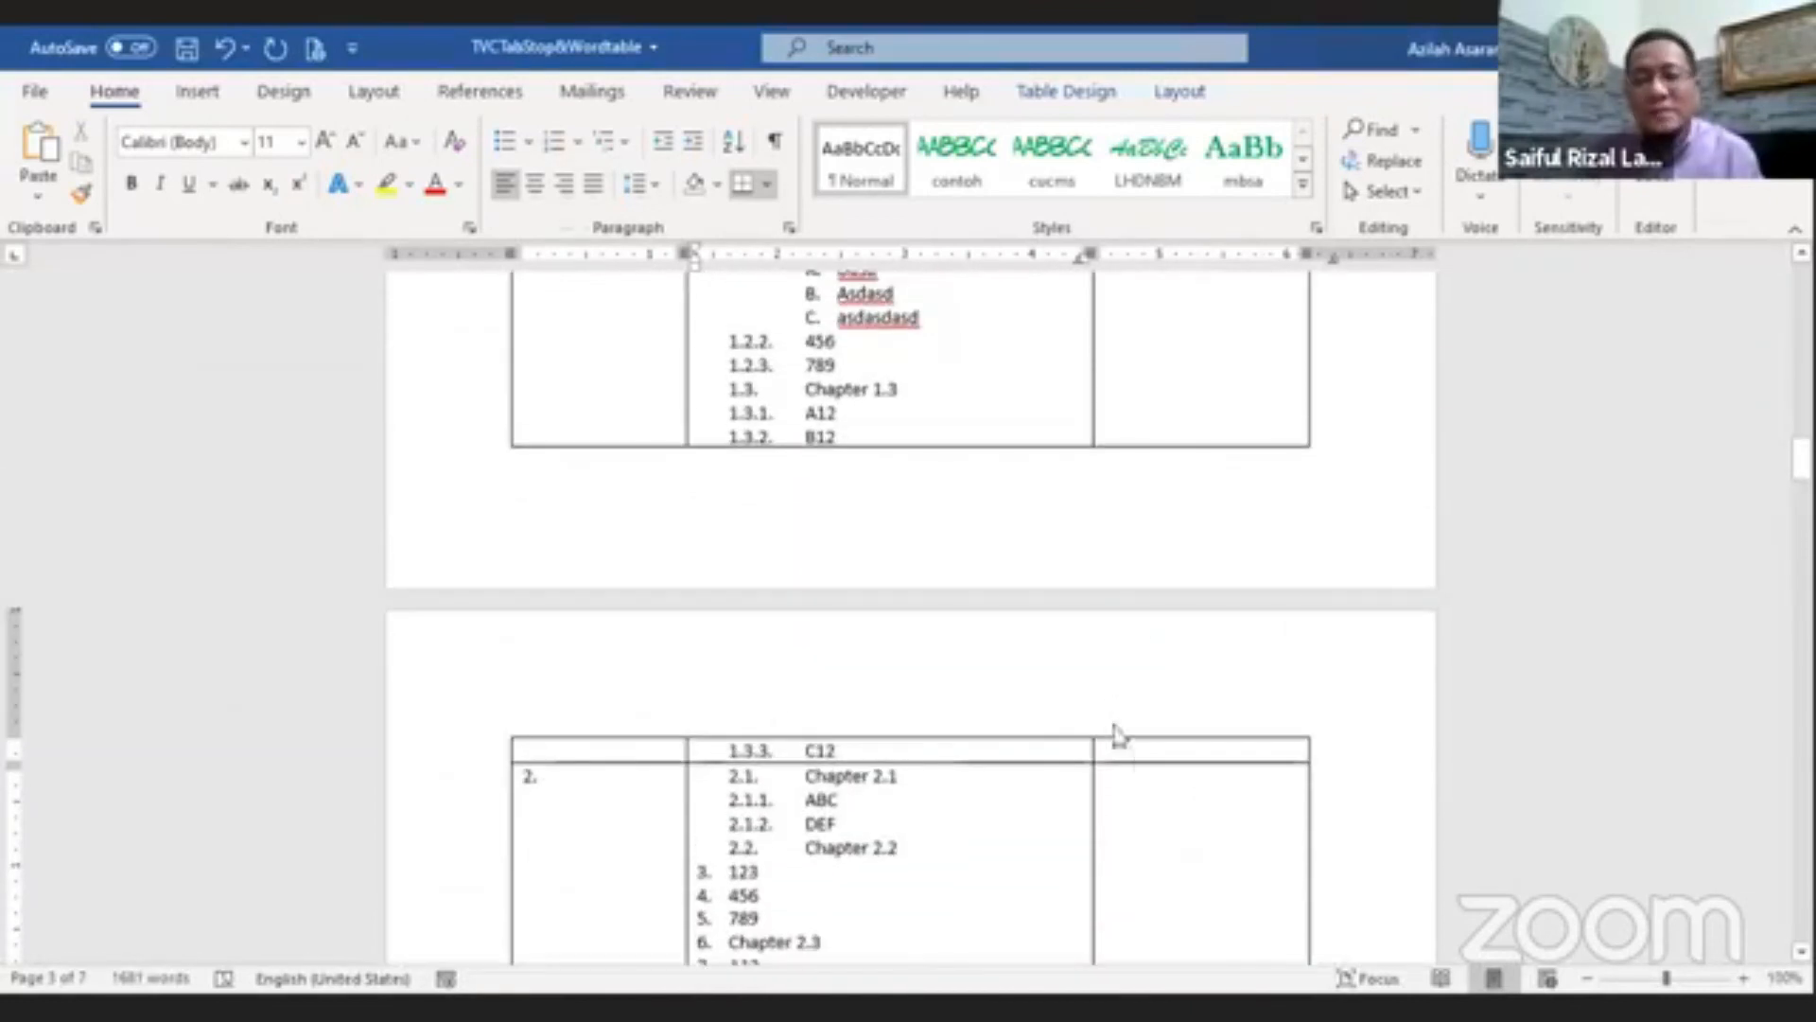
{"action": "scroll", "coordinate": [1103, 636], "scroll_direction": "up", "scroll_amount": 15}
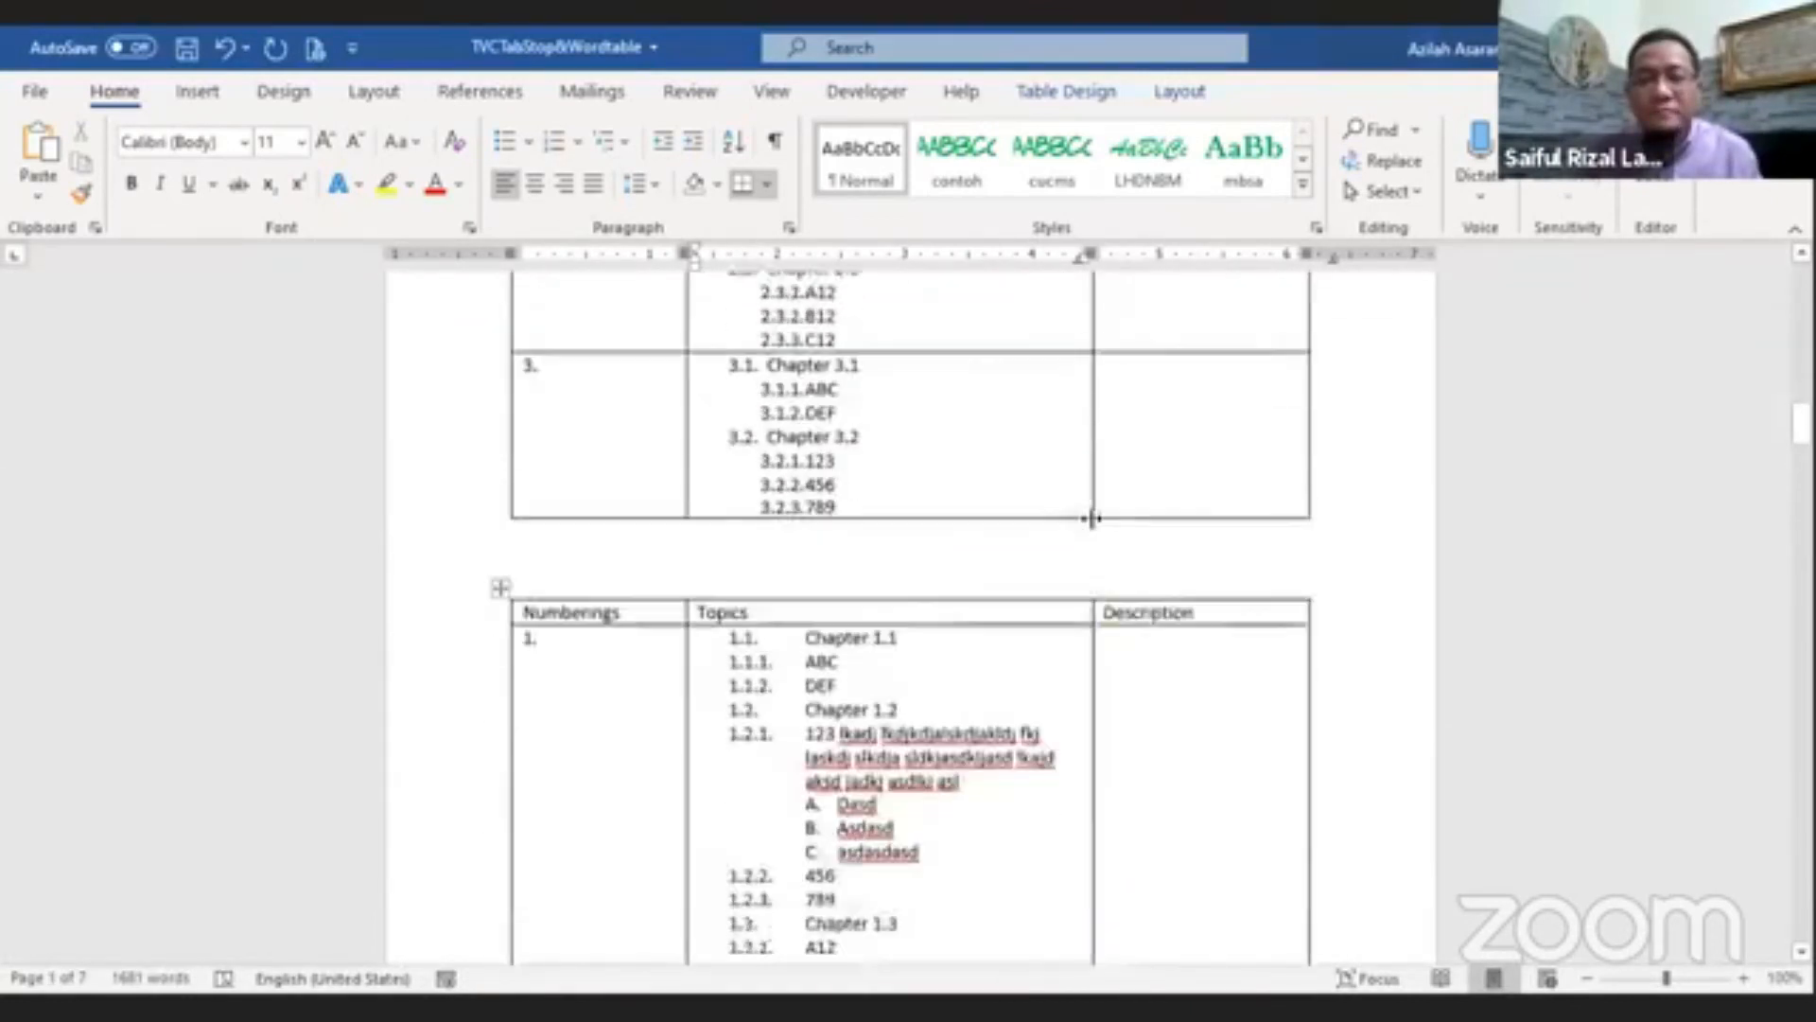
{"action": "scroll", "coordinate": [1107, 502], "scroll_direction": "up", "scroll_amount": 8}
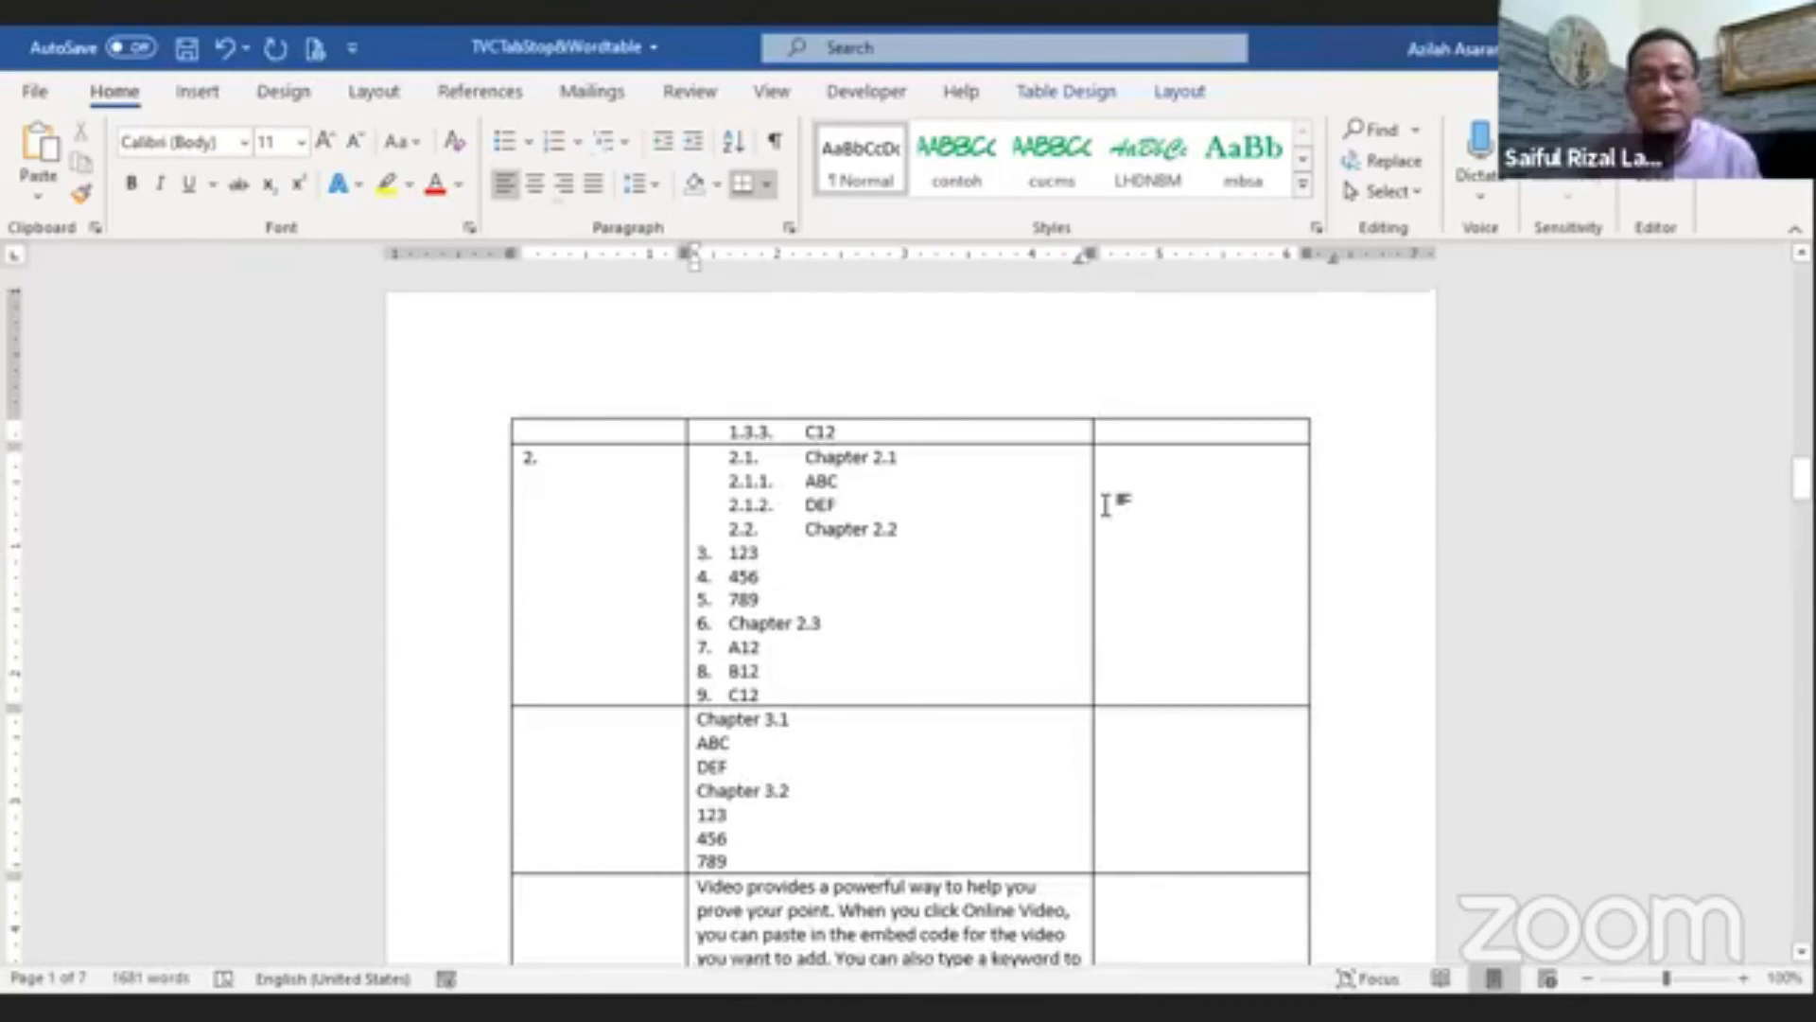
{"action": "scroll", "coordinate": [1148, 633], "scroll_direction": "up", "scroll_amount": 10}
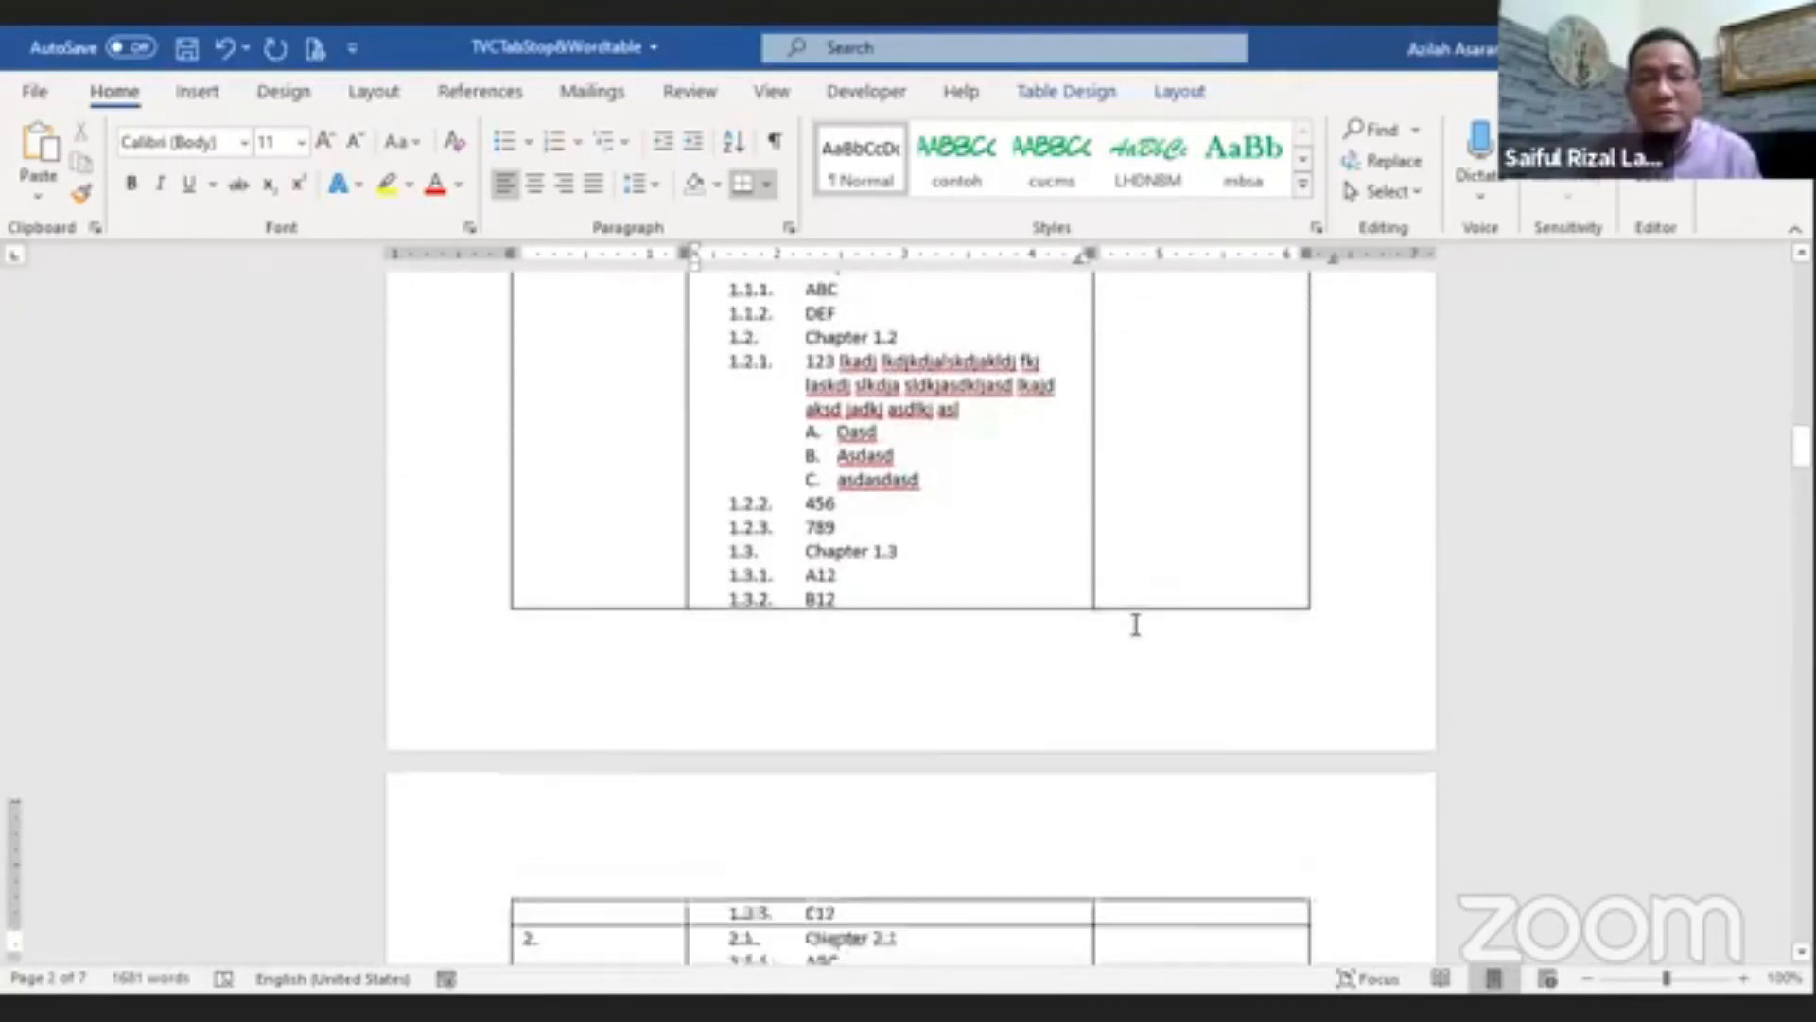
{"action": "left_click_drag", "start_coordinate": [1147, 530], "coordinate": [617, 524]}
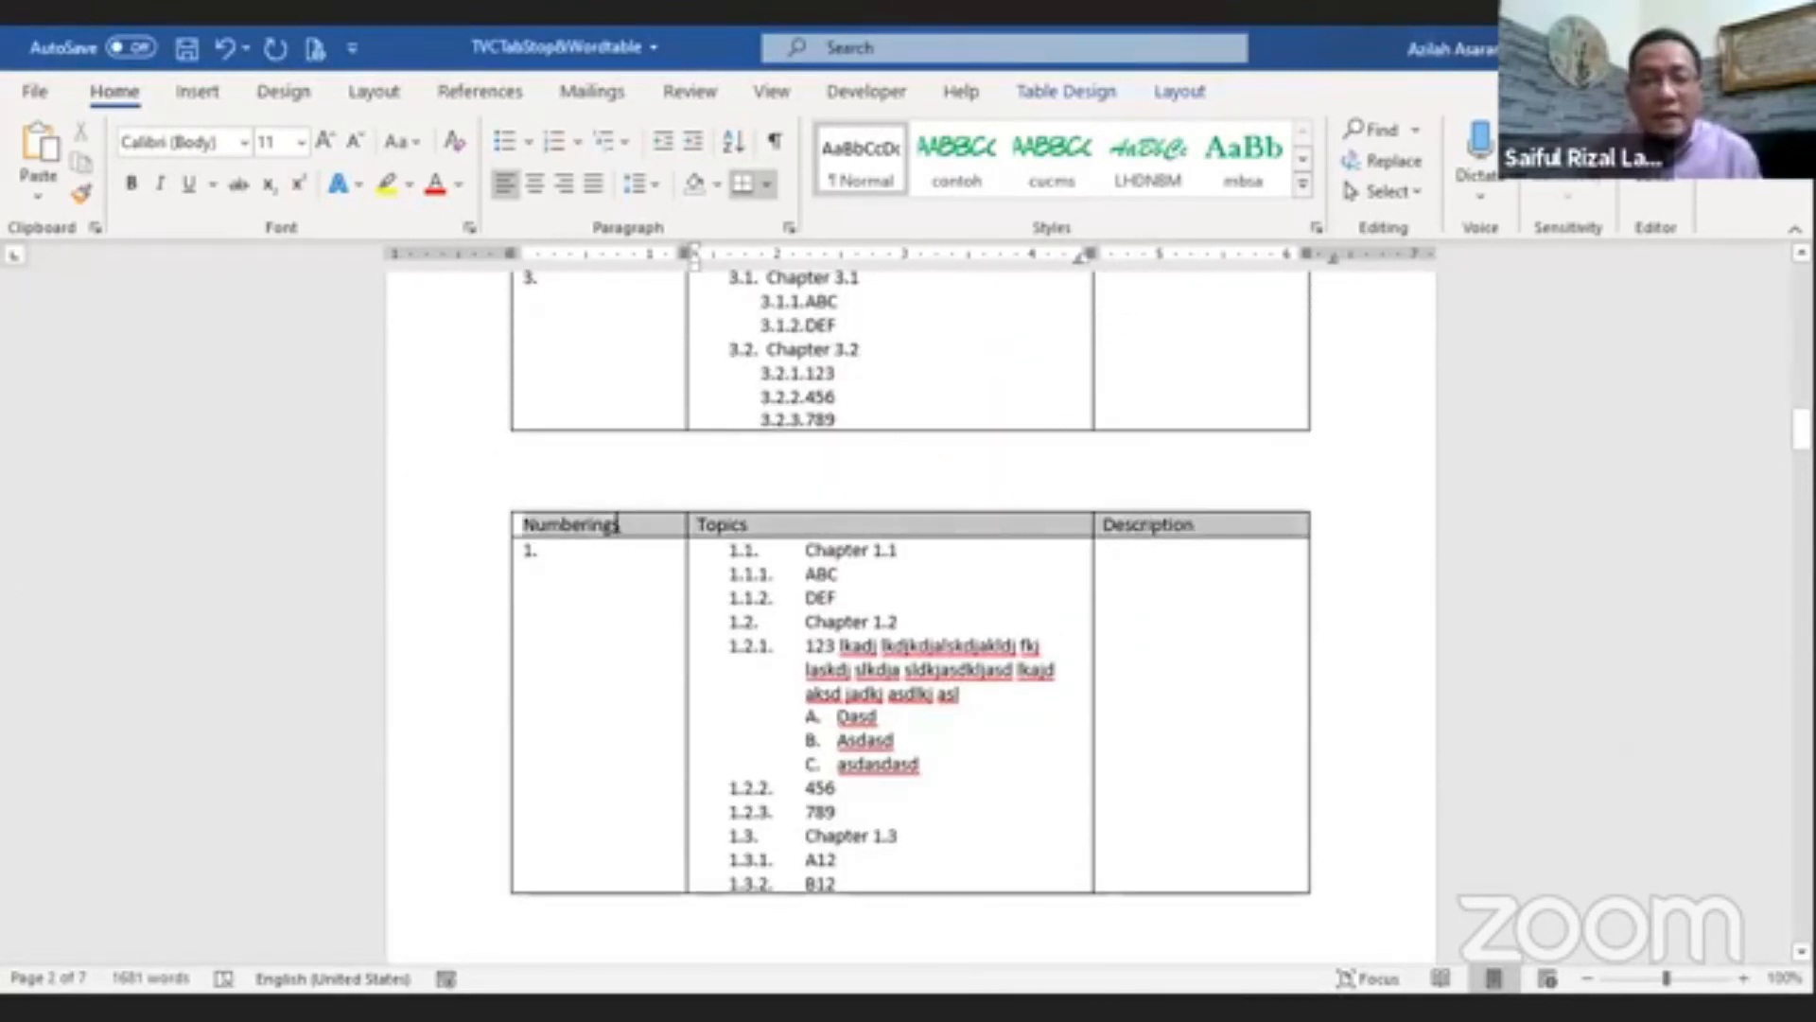
{"action": "left_click", "coordinate": [1102, 94]}
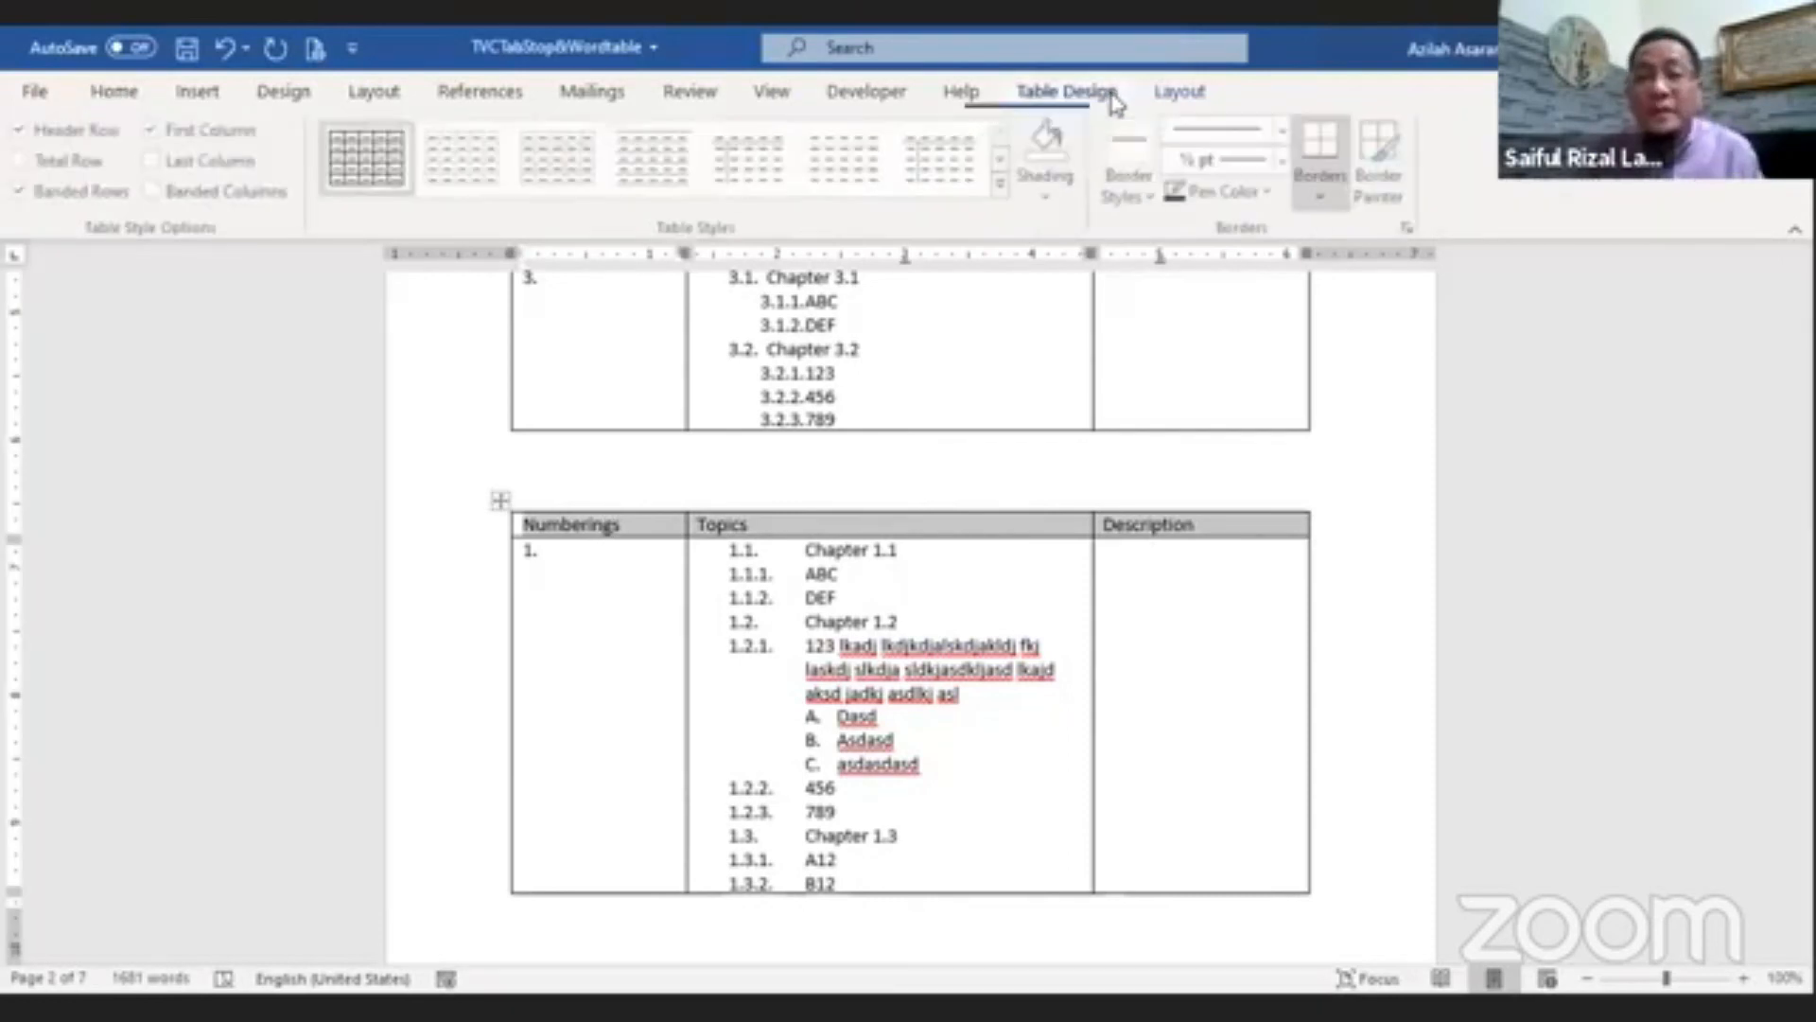
{"action": "left_click", "coordinate": [1047, 195]}
{"action": "left_click", "coordinate": [1188, 265]}
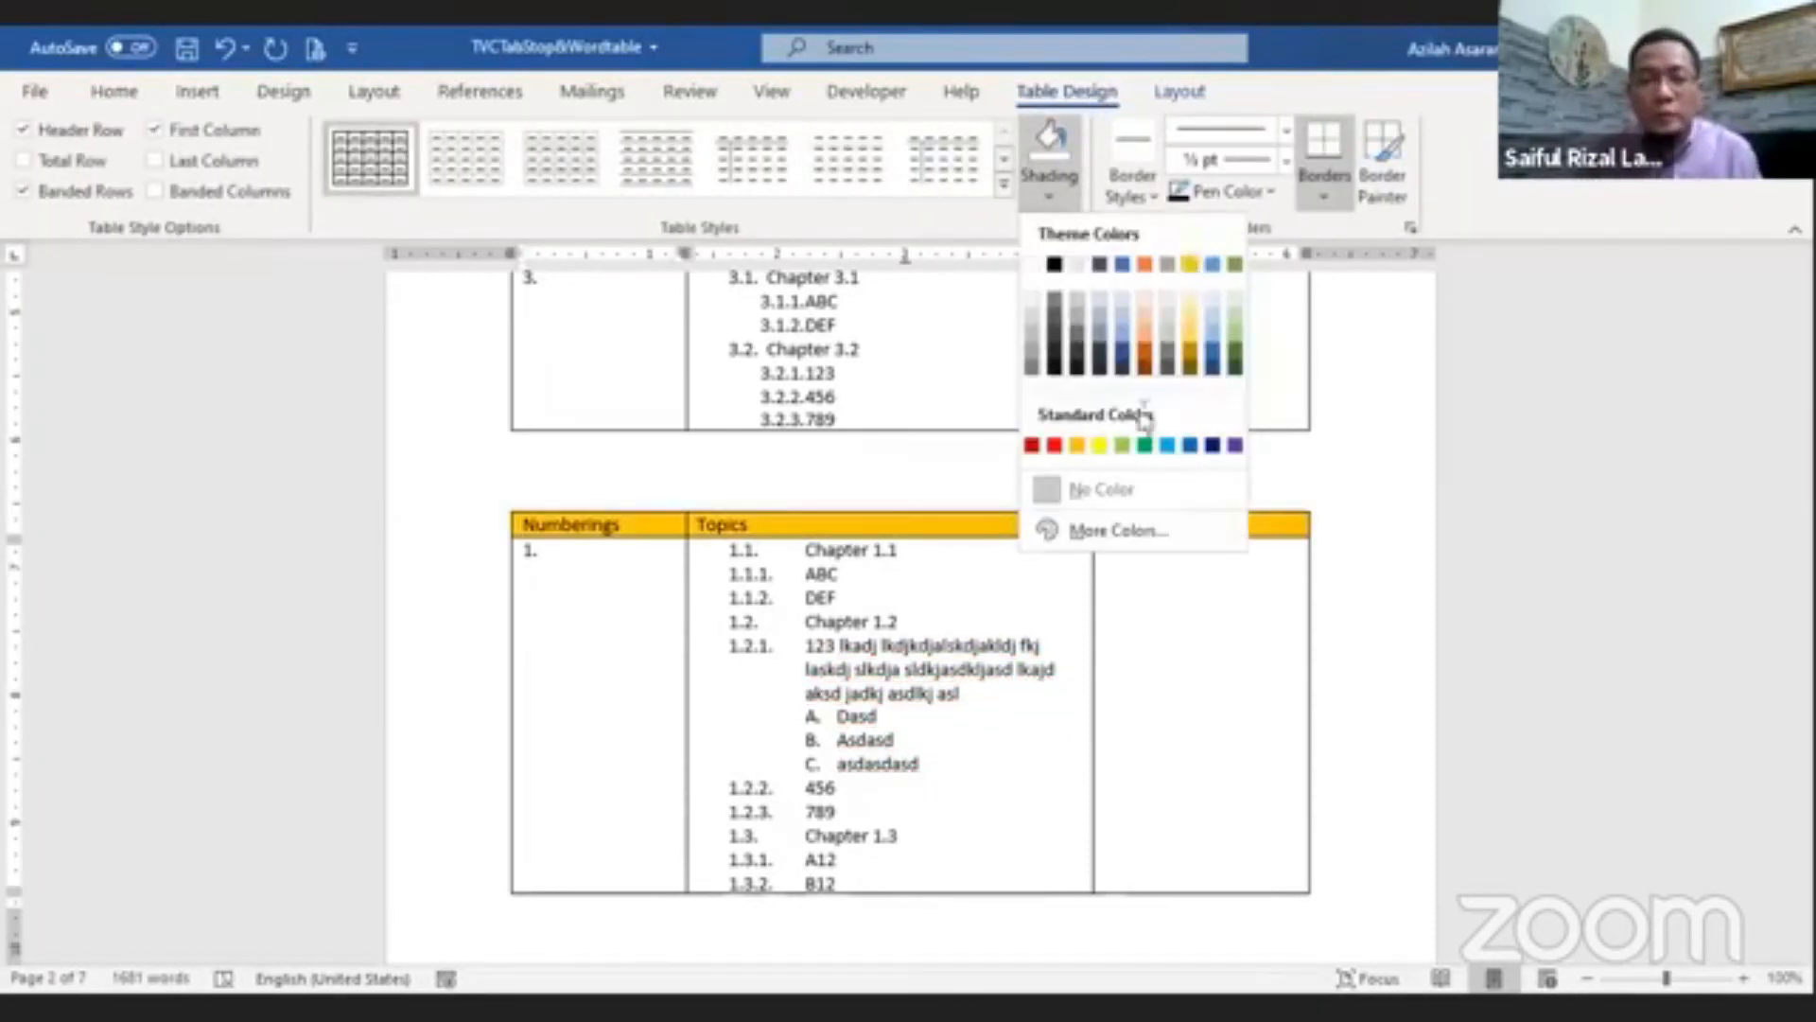
Step: Set the table's header row to repeat at the top of each page
{"action": "scroll", "coordinate": [1194, 624], "scroll_direction": "down", "scroll_amount": 20}
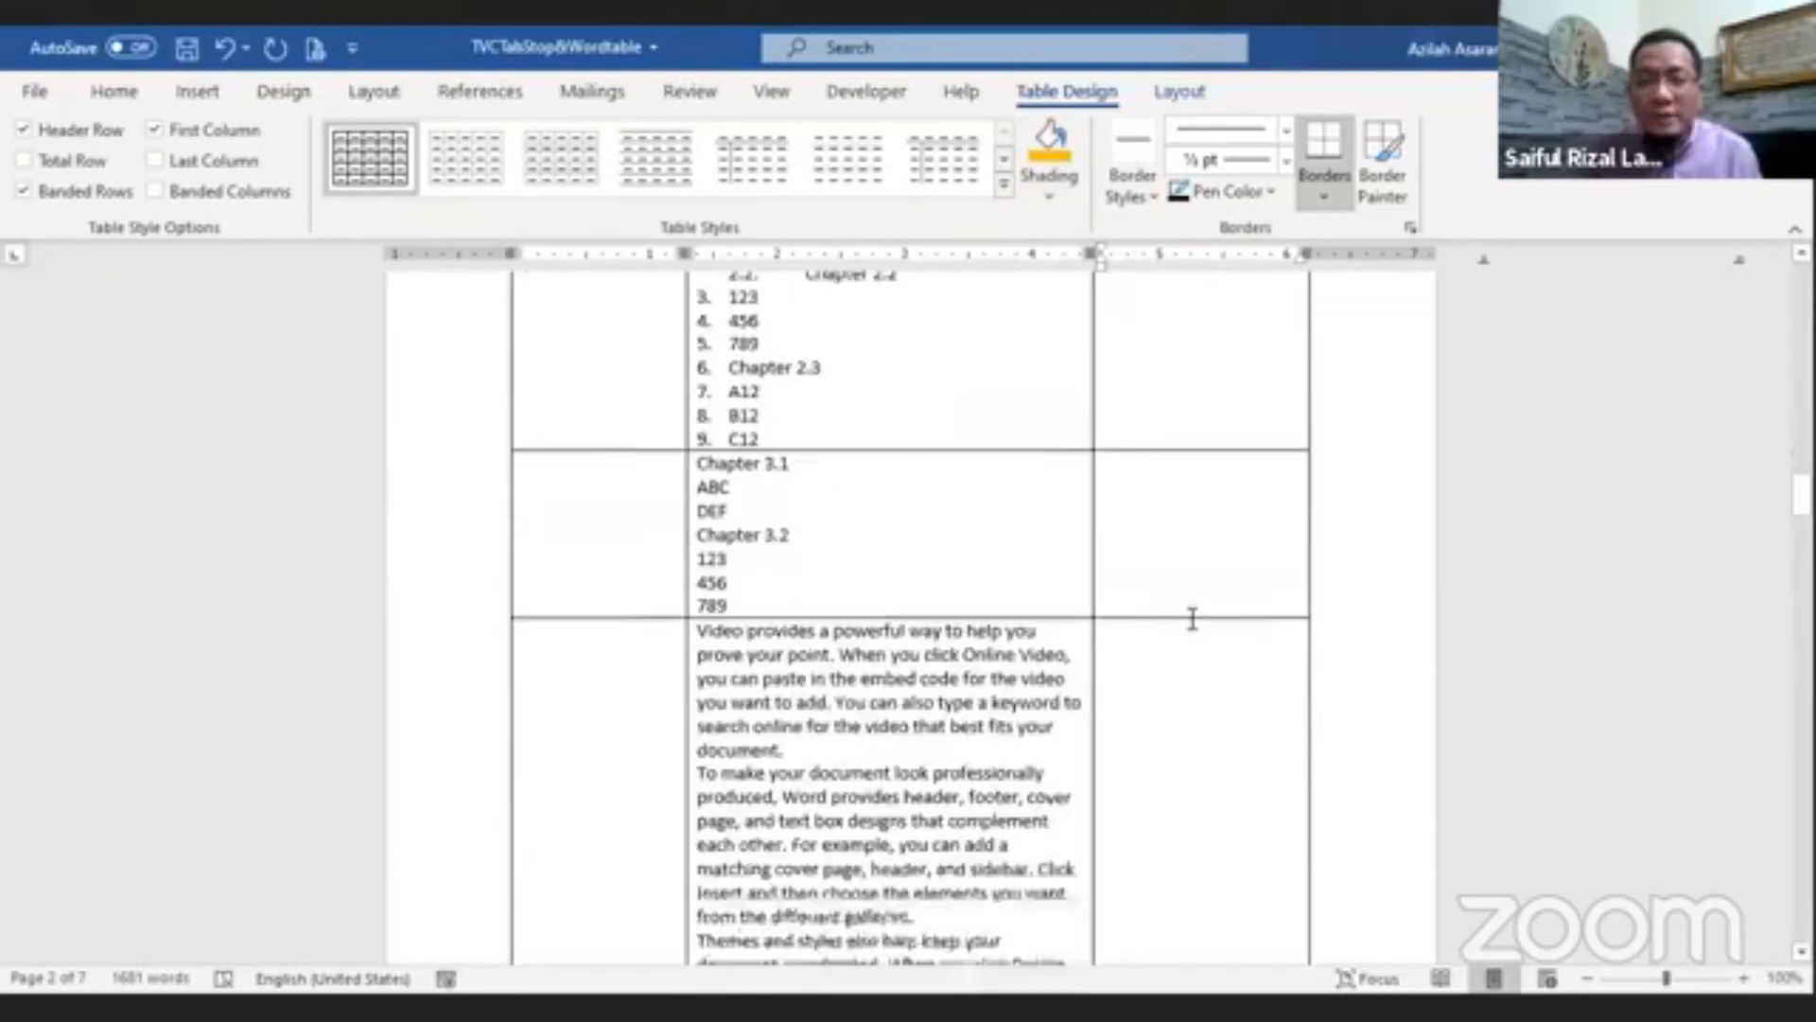
{"action": "scroll", "coordinate": [1192, 620], "scroll_direction": "up", "scroll_amount": 20}
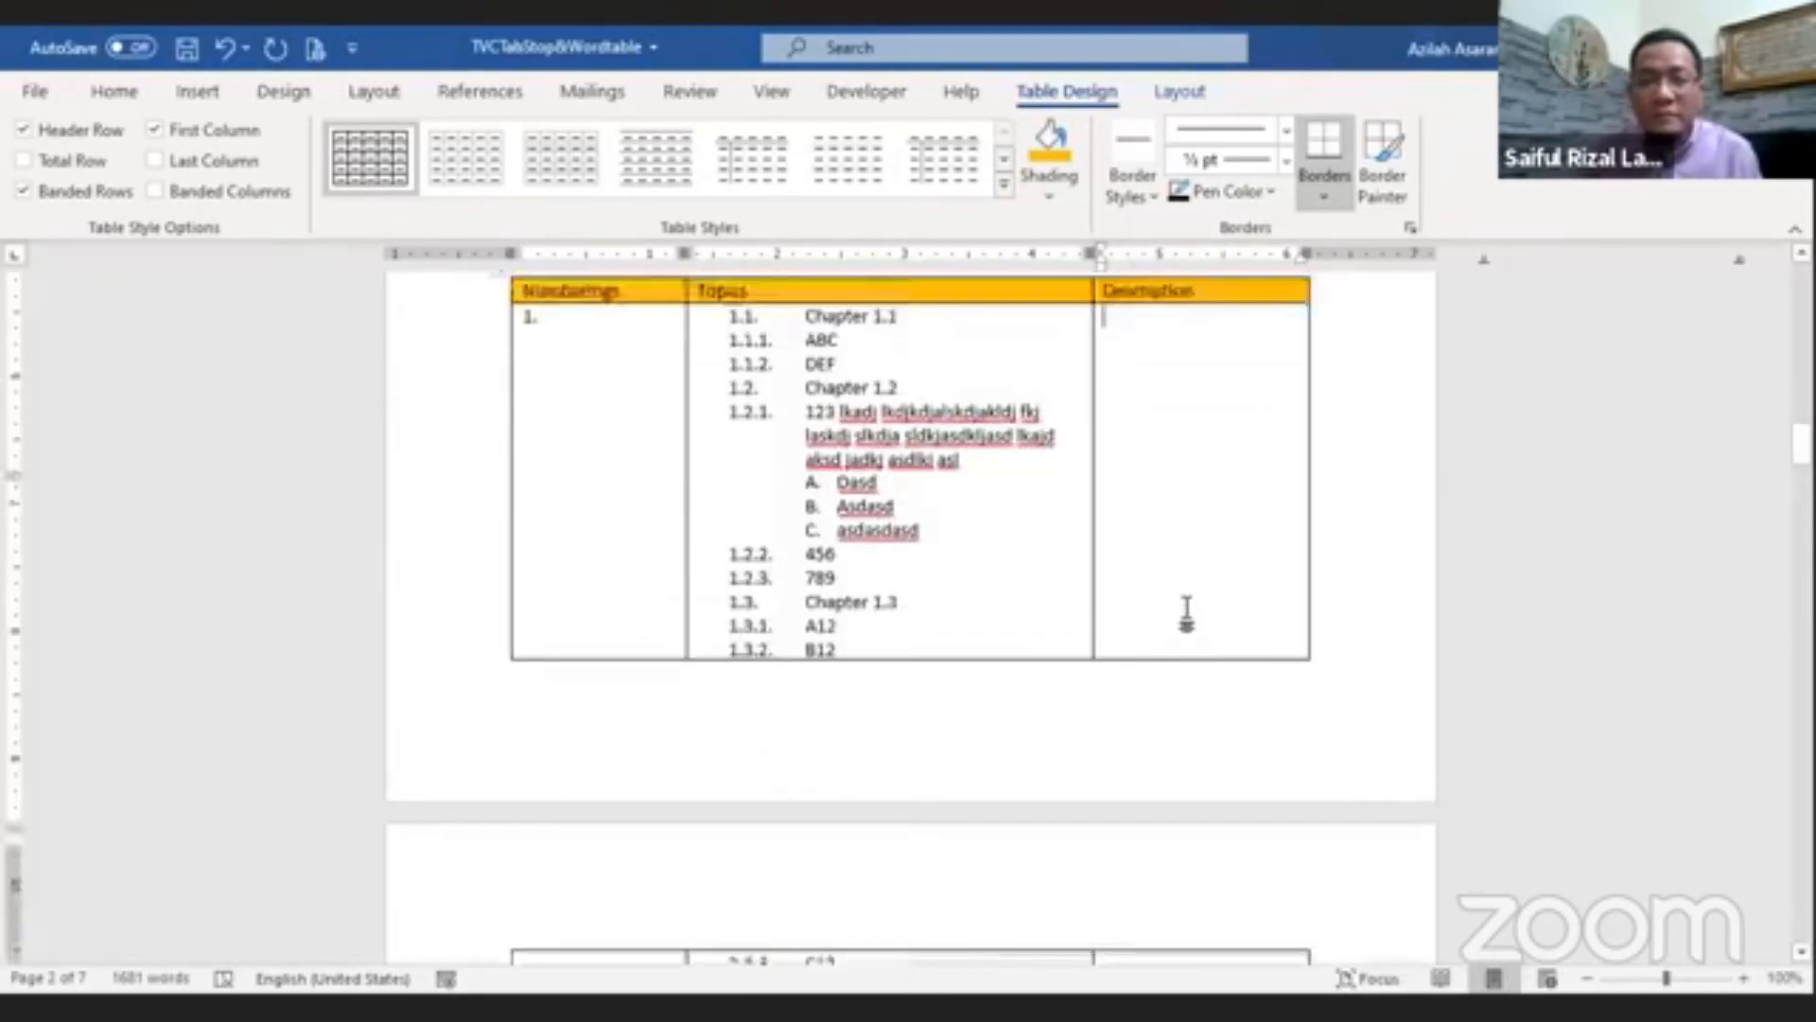
{"action": "scroll", "coordinate": [1189, 604], "scroll_direction": "down", "scroll_amount": 20}
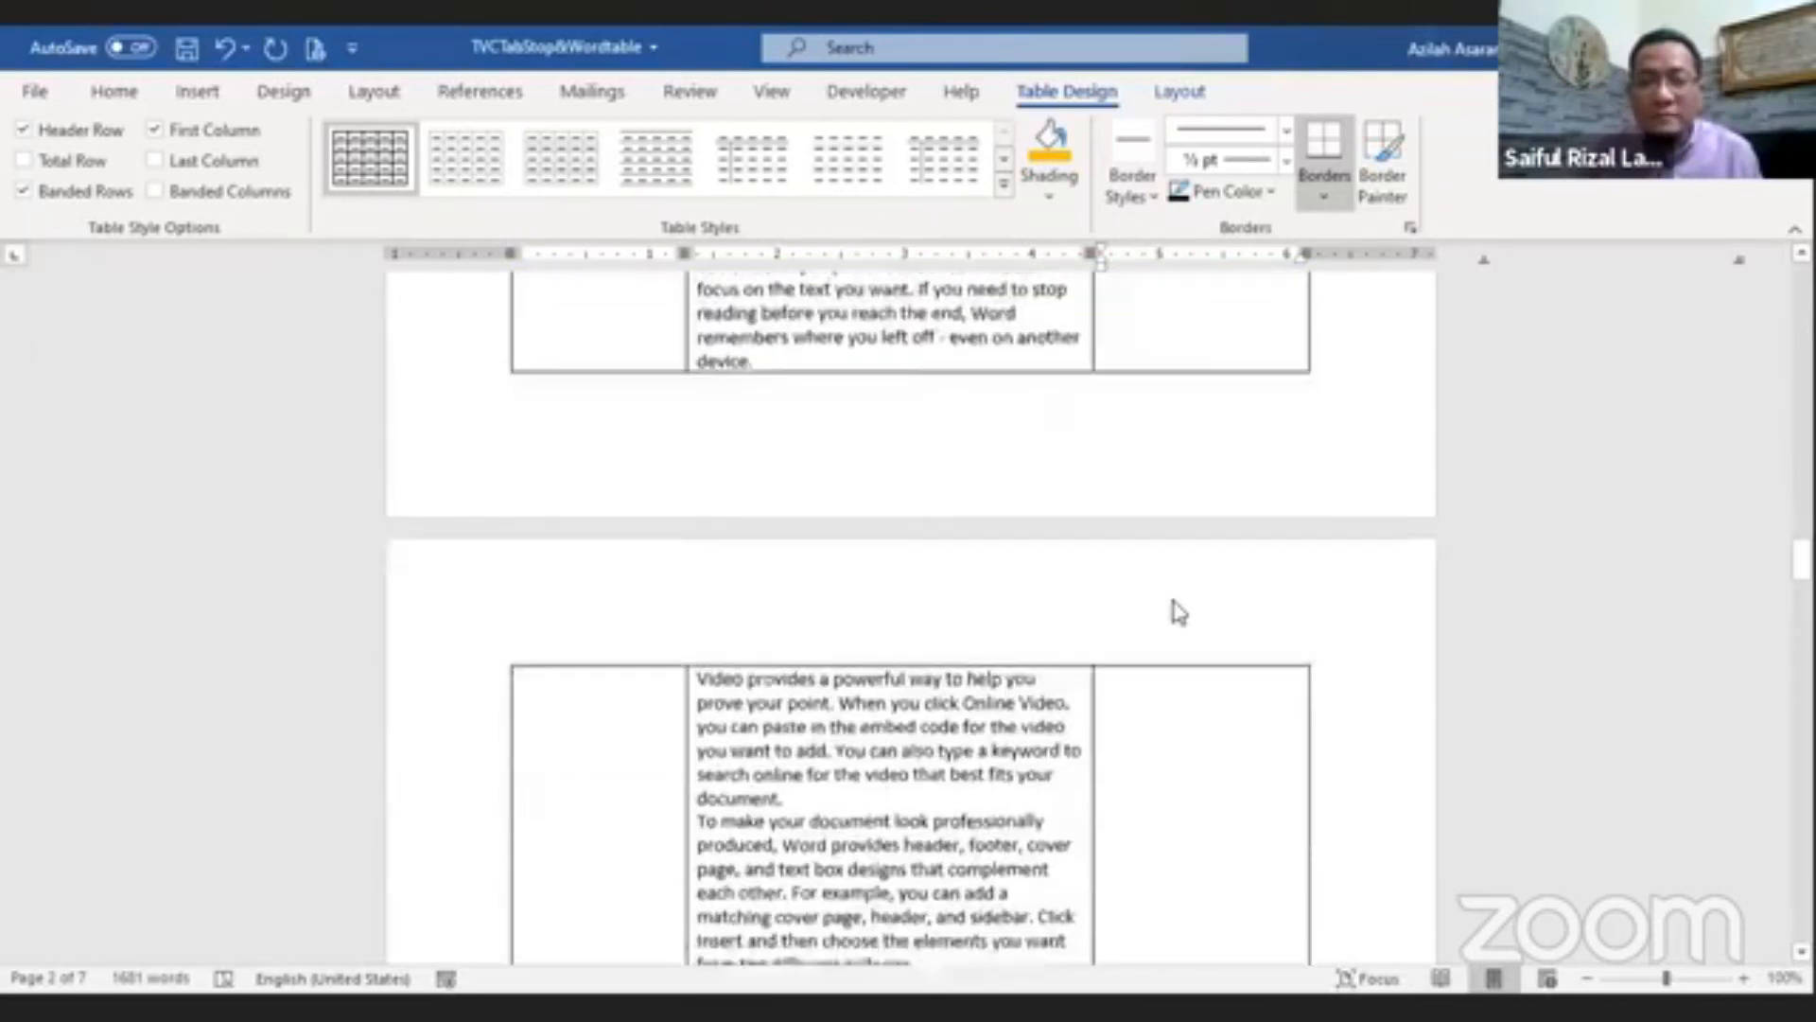
{"action": "scroll", "coordinate": [1177, 605], "scroll_direction": "down", "scroll_amount": 6}
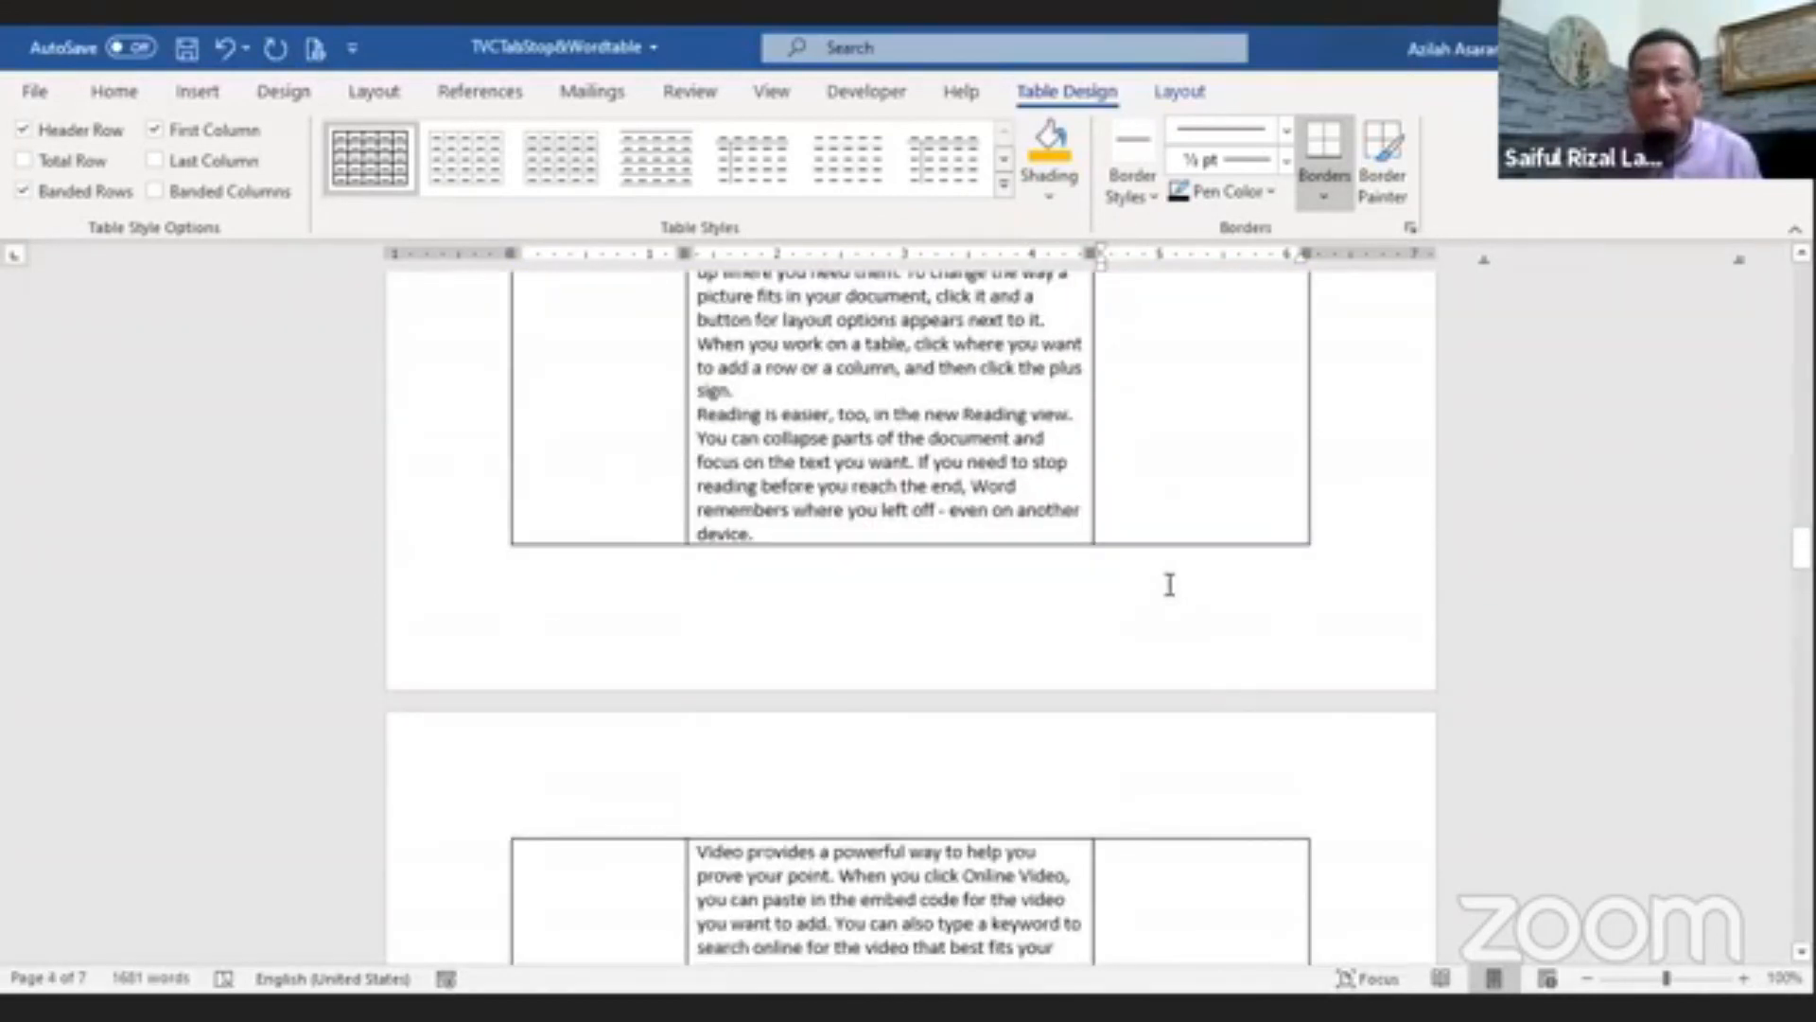
{"action": "scroll", "coordinate": [1170, 585], "scroll_direction": "up", "scroll_amount": 20}
{"action": "scroll", "coordinate": [1170, 585], "scroll_direction": "down", "scroll_amount": 3}
{"action": "left_click", "coordinate": [1037, 588]}
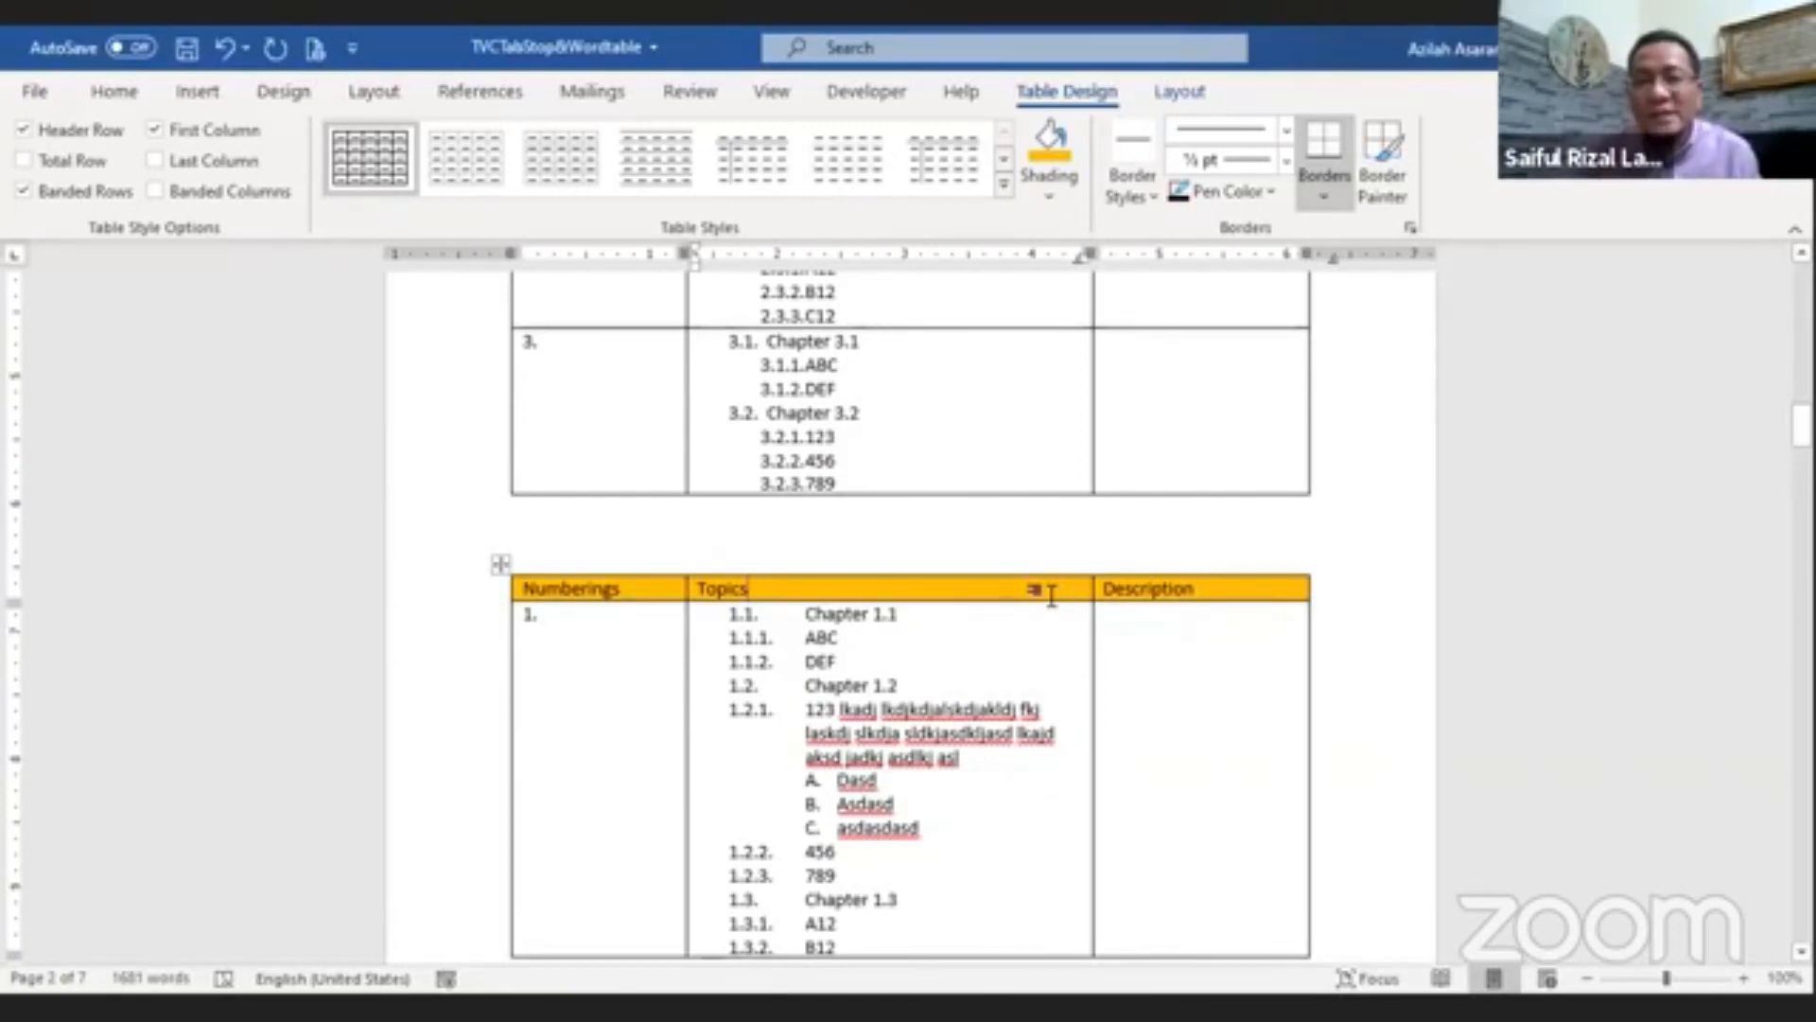
{"action": "left_click", "coordinate": [1183, 590]}
{"action": "left_click", "coordinate": [800, 584]}
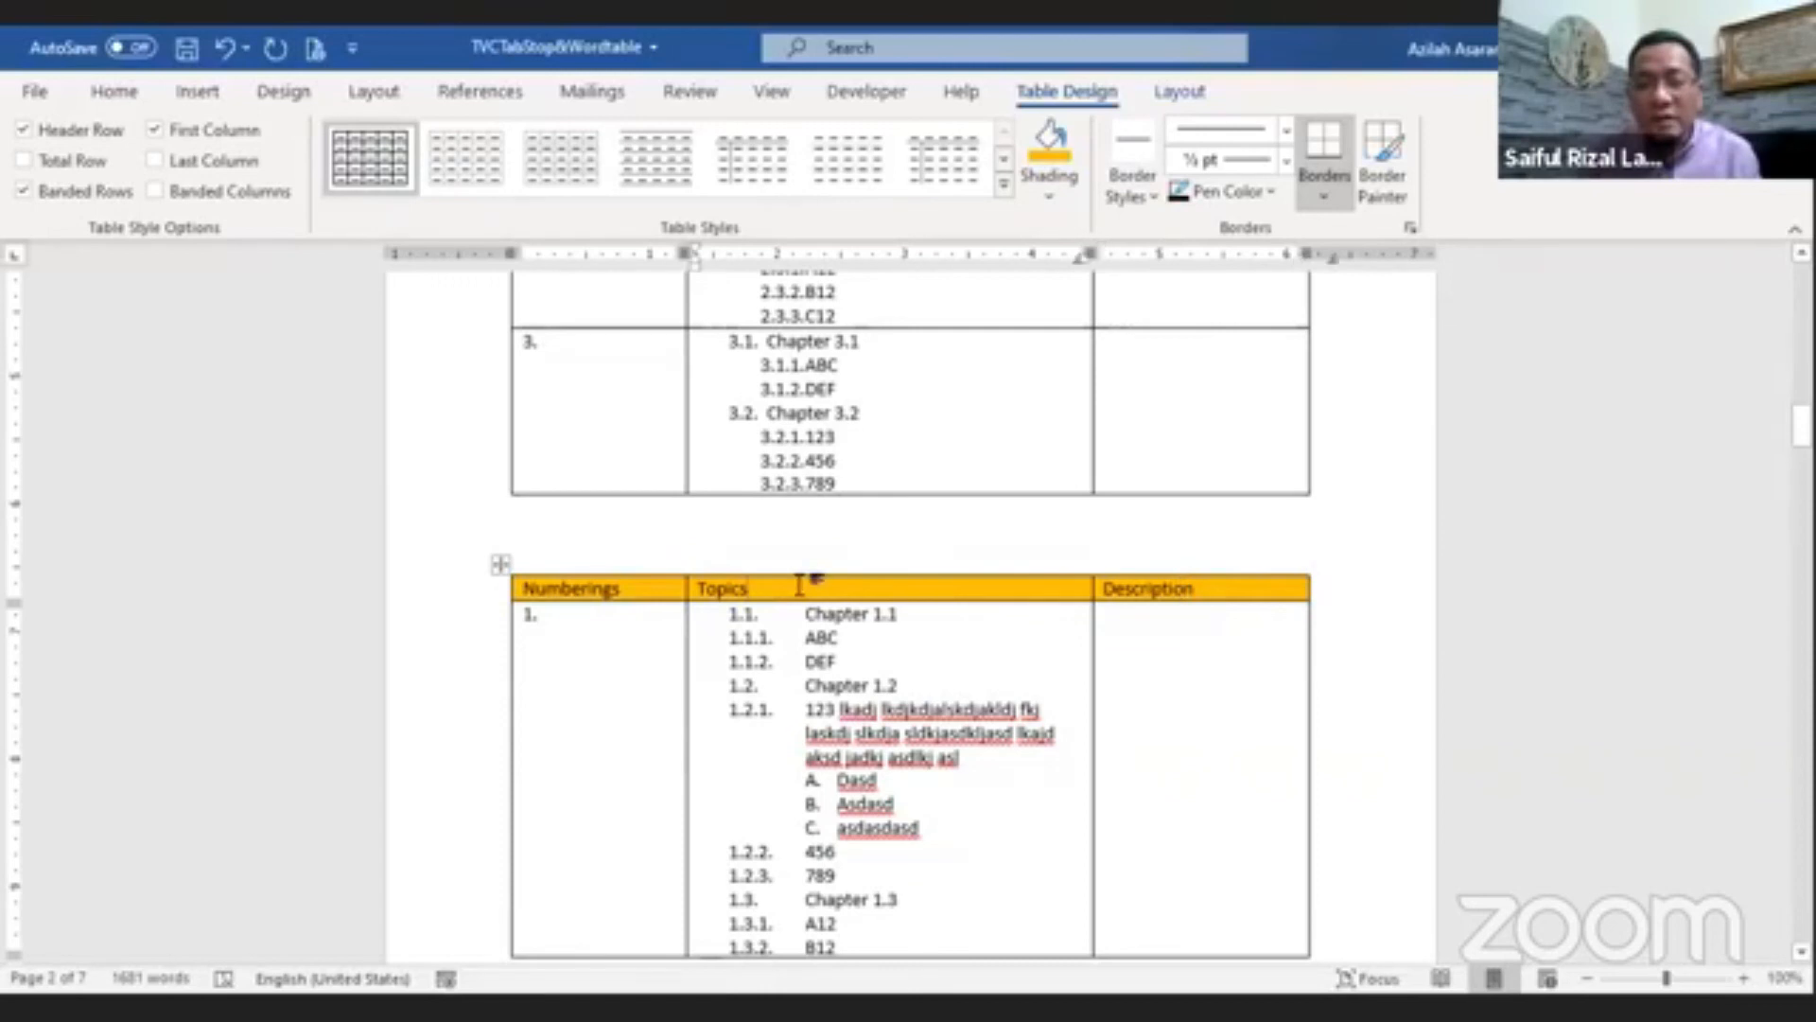
{"action": "left_click", "coordinate": [636, 588]}
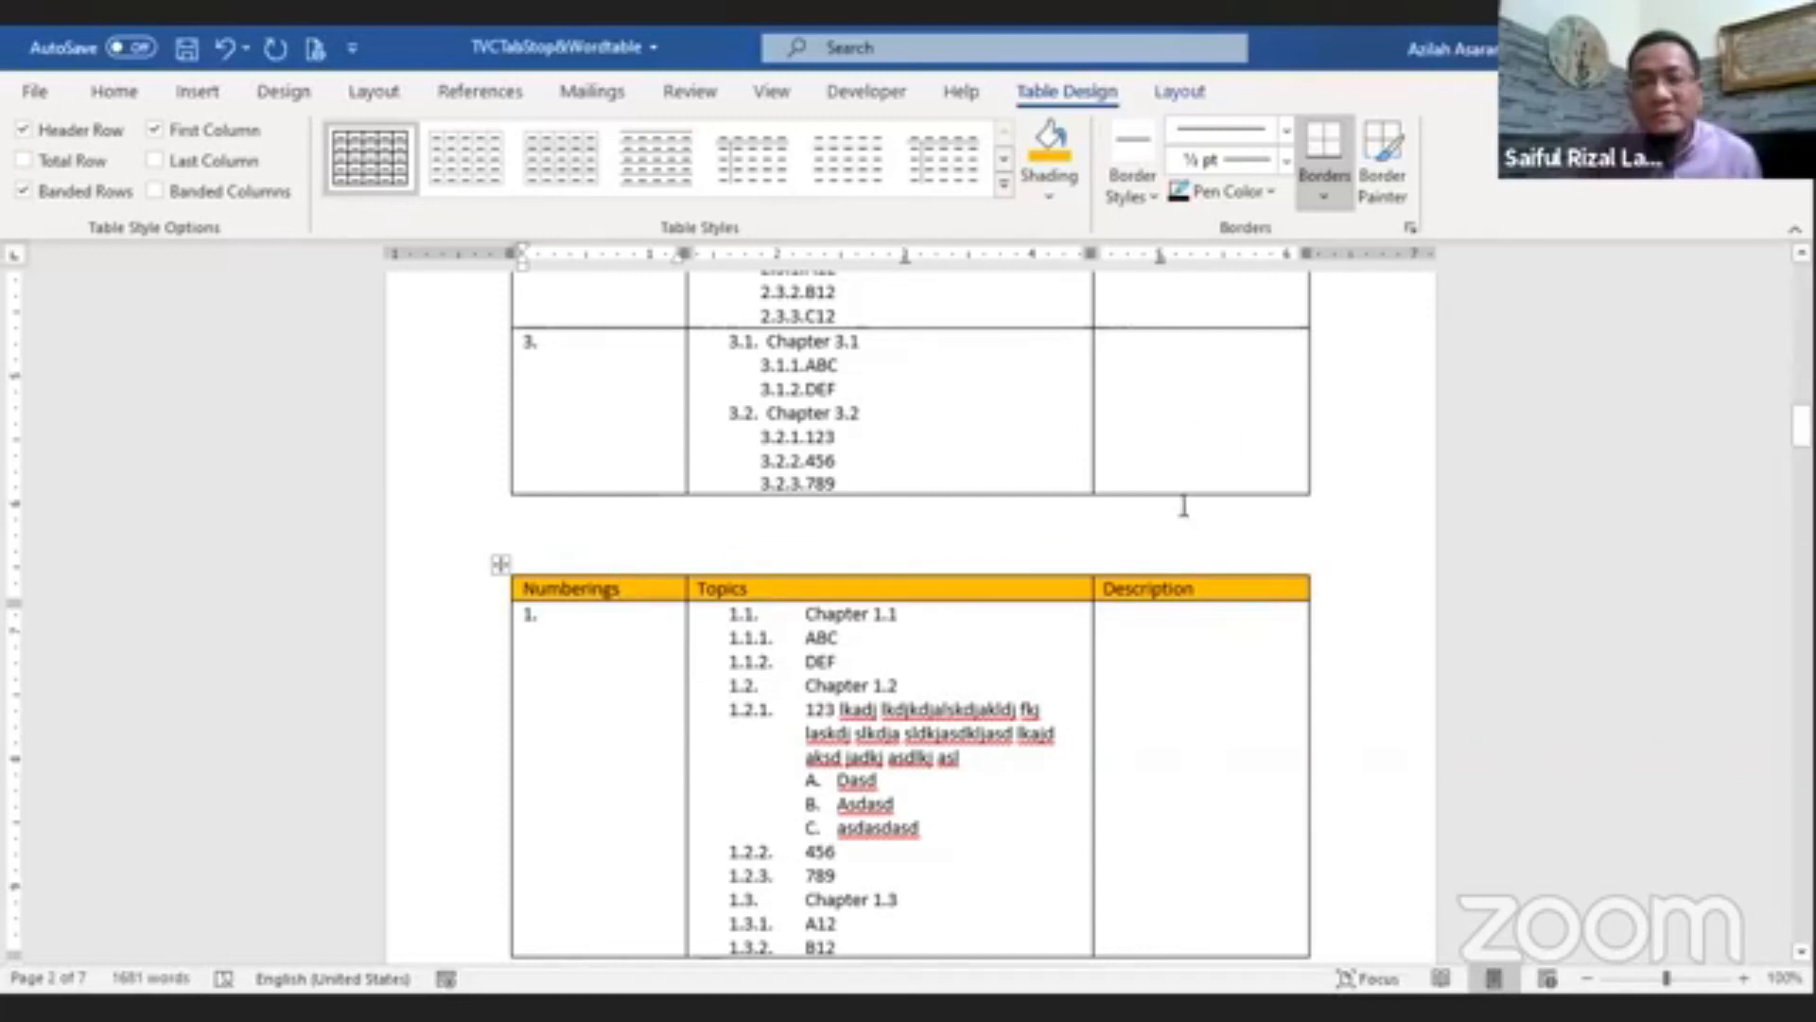
{"action": "scroll", "coordinate": [1340, 486], "scroll_direction": "up", "scroll_amount": 2}
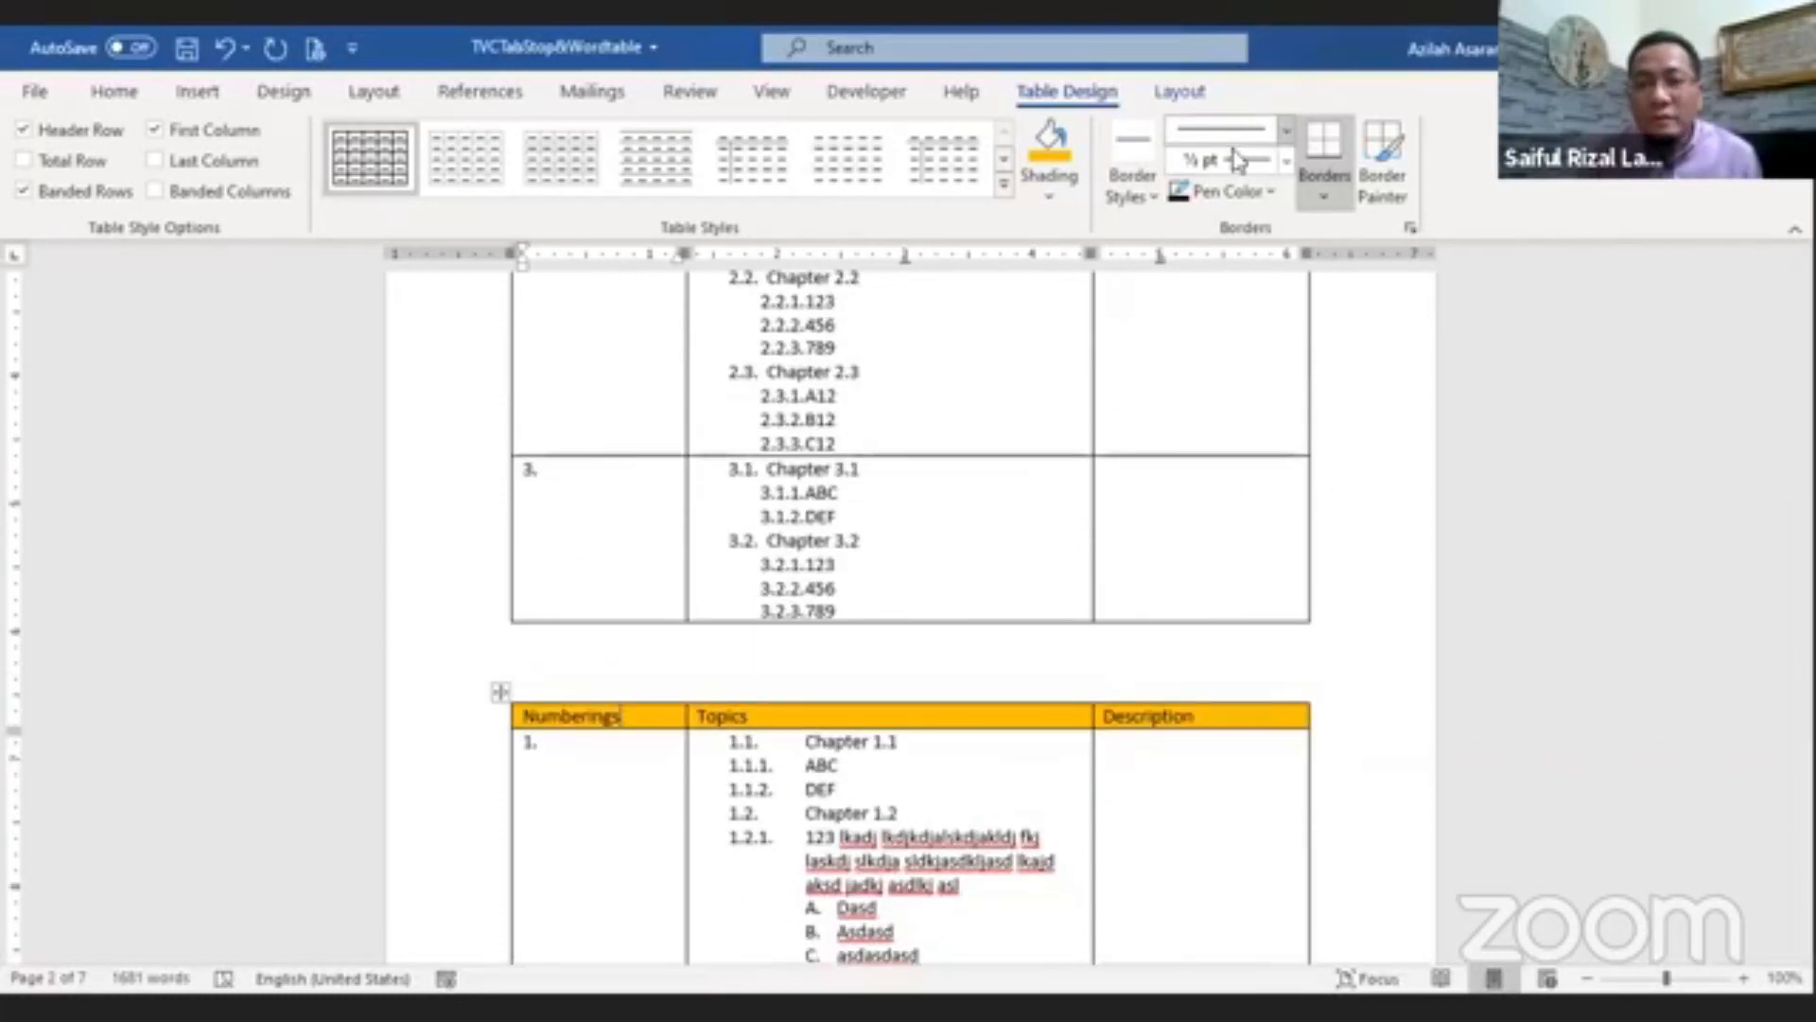
{"action": "scroll", "coordinate": [1288, 197], "scroll_direction": "down", "scroll_amount": 1}
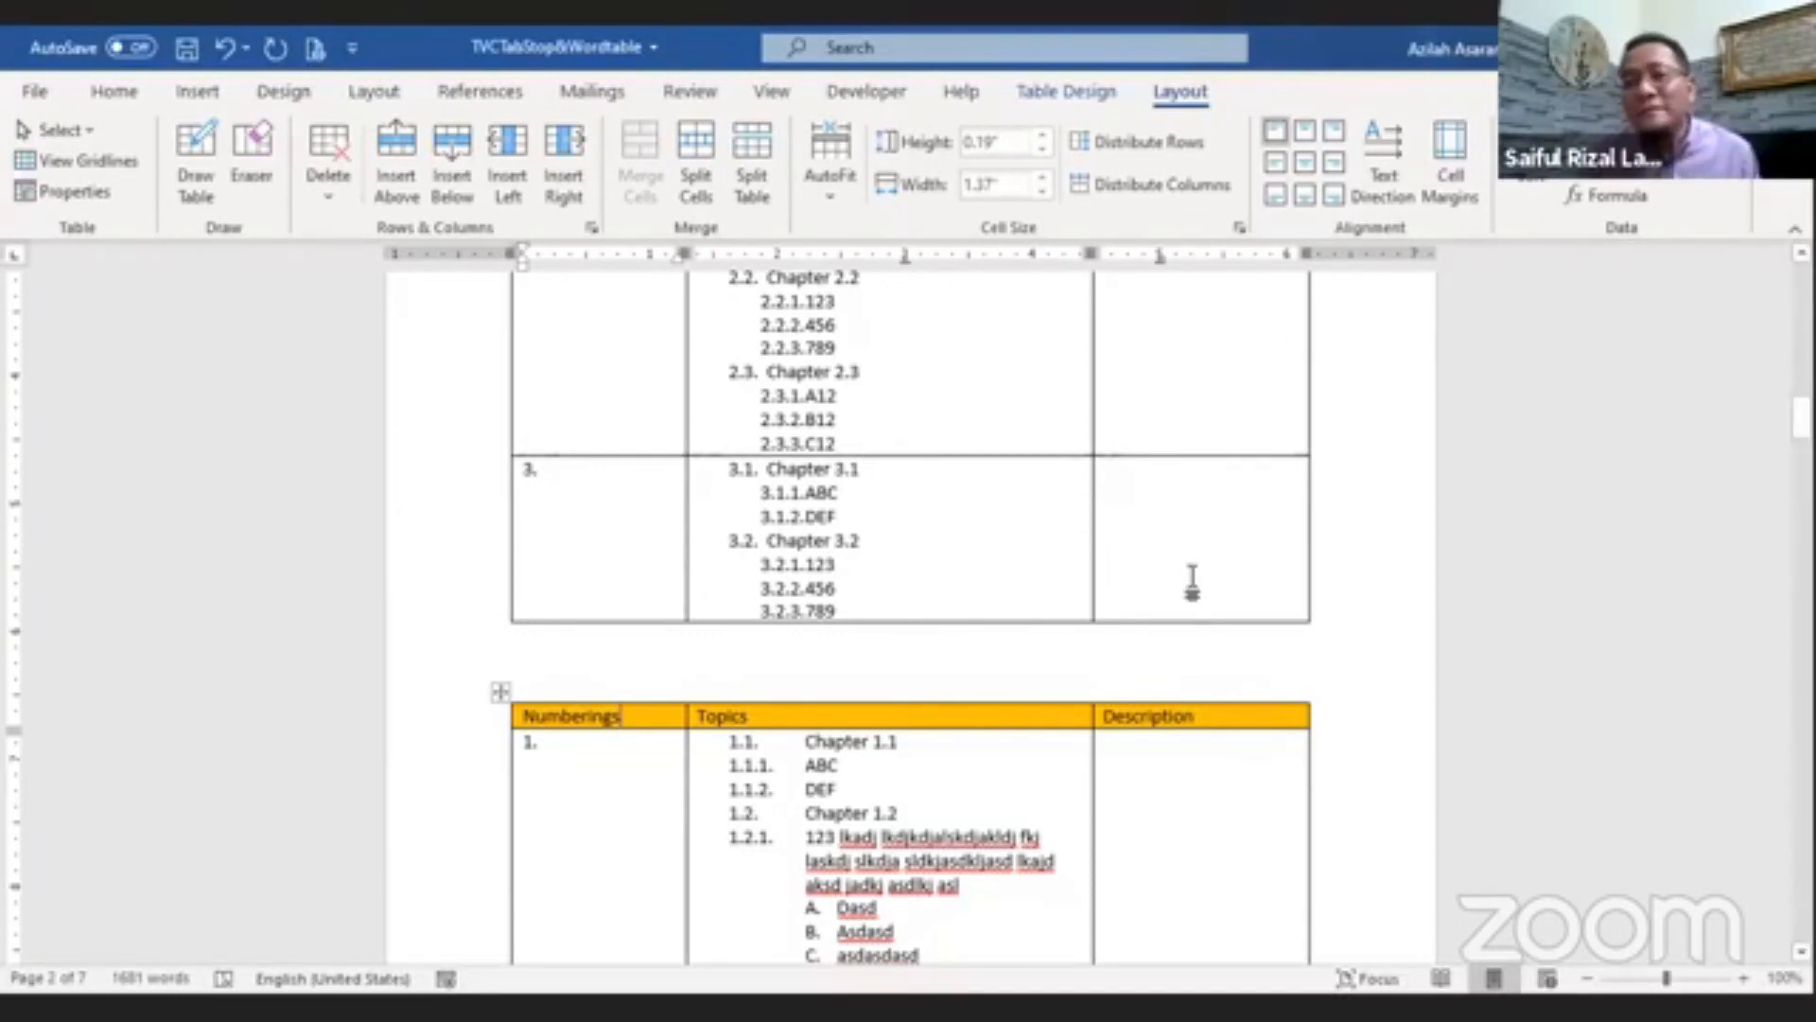
Step: Scroll through the table's pages to check the header row at the top of each page
{"action": "scroll", "coordinate": [1186, 587], "scroll_direction": "down", "scroll_amount": 10}
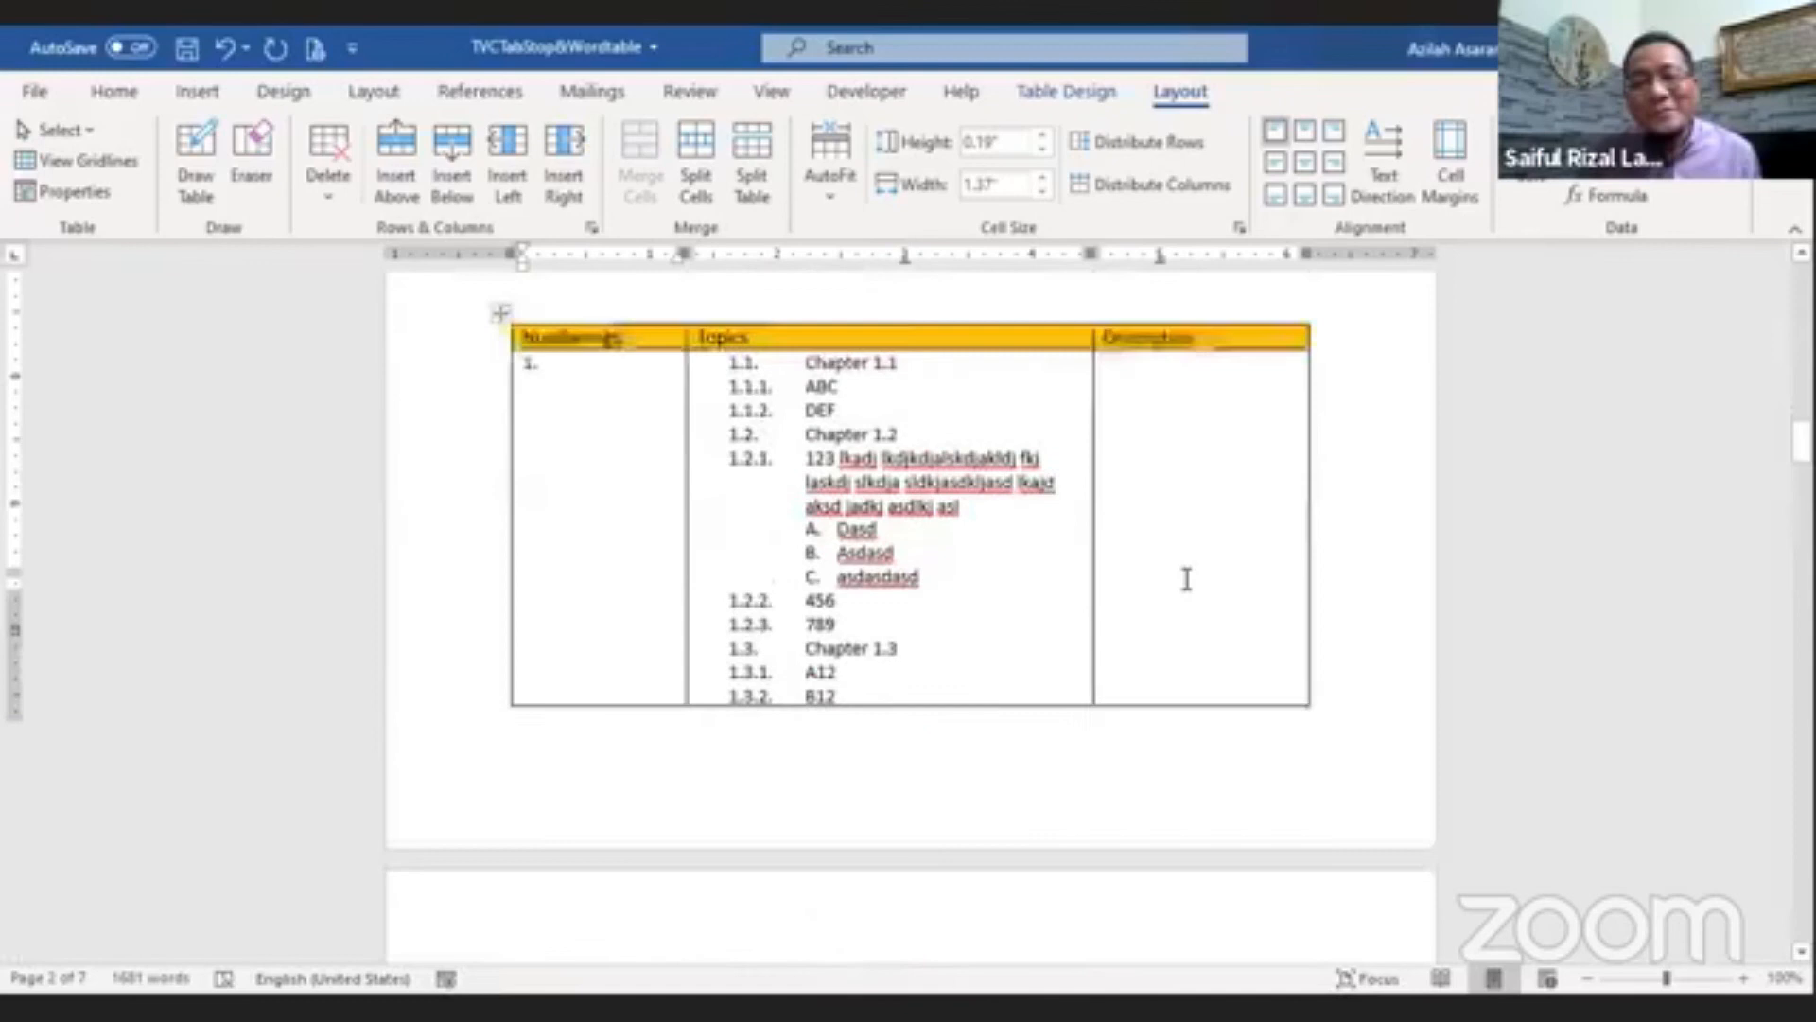
{"action": "scroll", "coordinate": [974, 612], "scroll_direction": "down", "scroll_amount": 15}
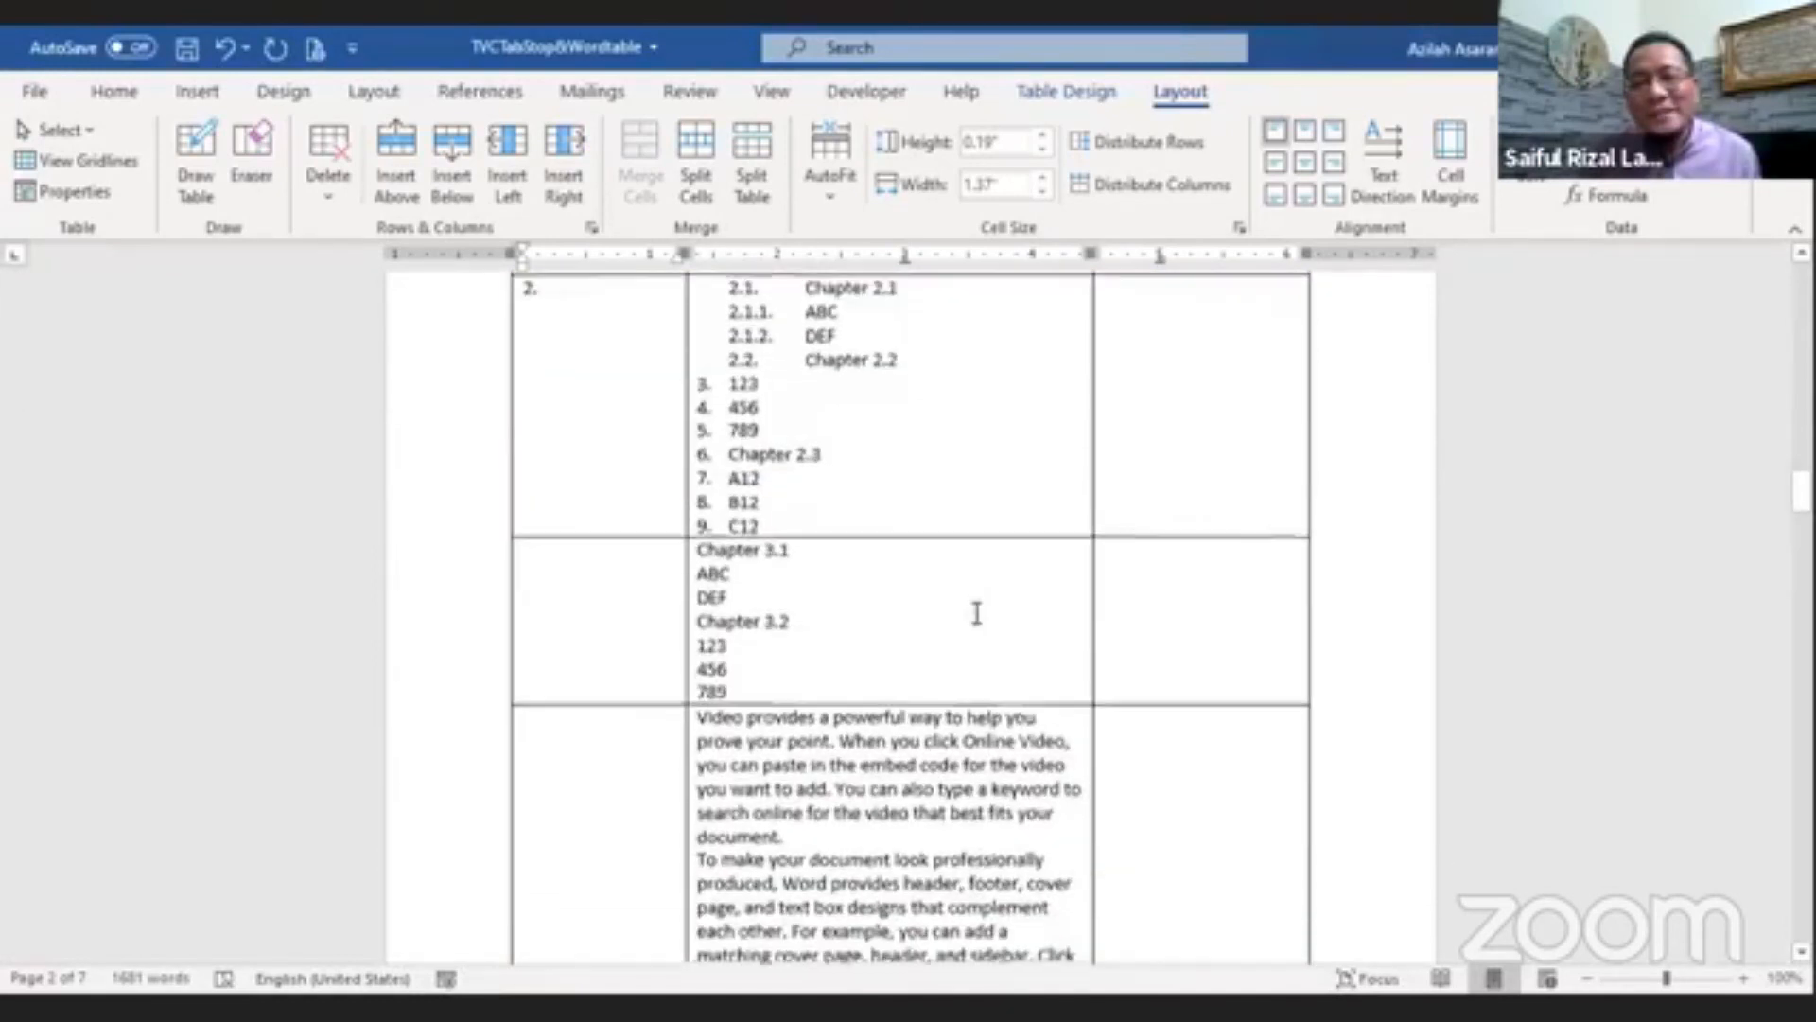
{"action": "scroll", "coordinate": [976, 612], "scroll_direction": "down", "scroll_amount": 15}
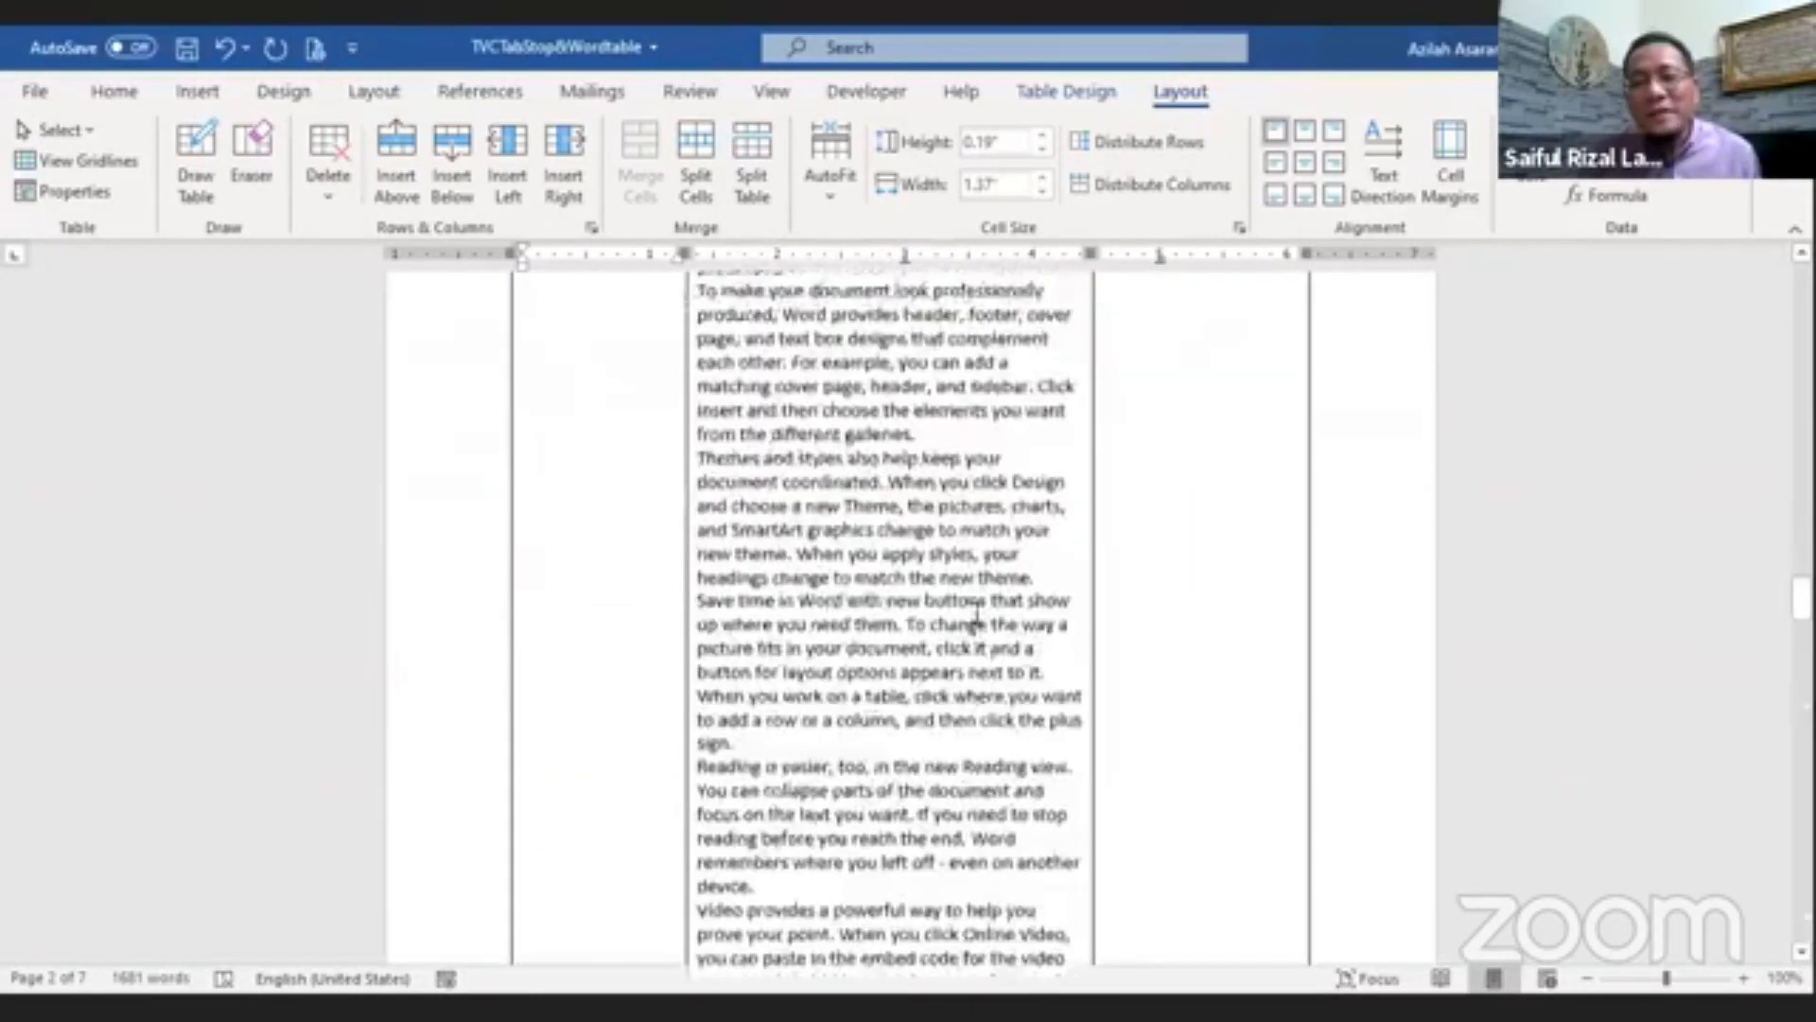
{"action": "scroll", "coordinate": [976, 612], "scroll_direction": "down", "scroll_amount": 15}
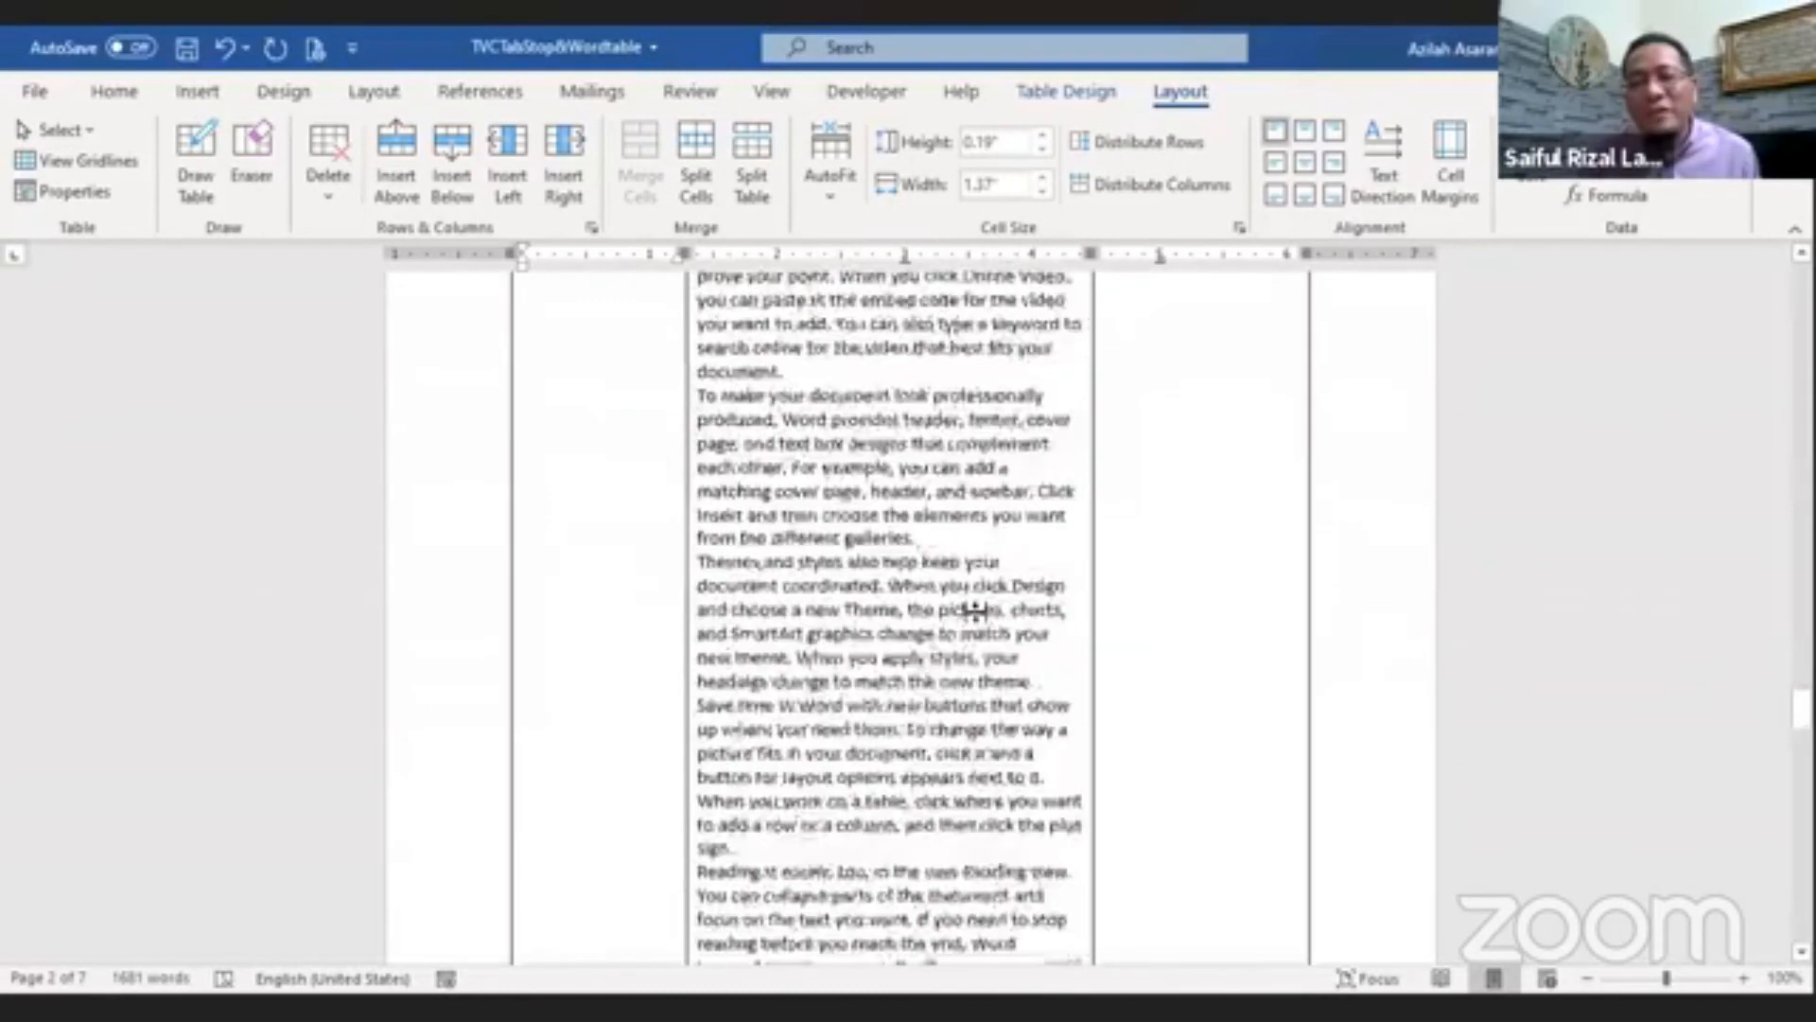
{"action": "scroll", "coordinate": [976, 612], "scroll_direction": "down", "scroll_amount": 15}
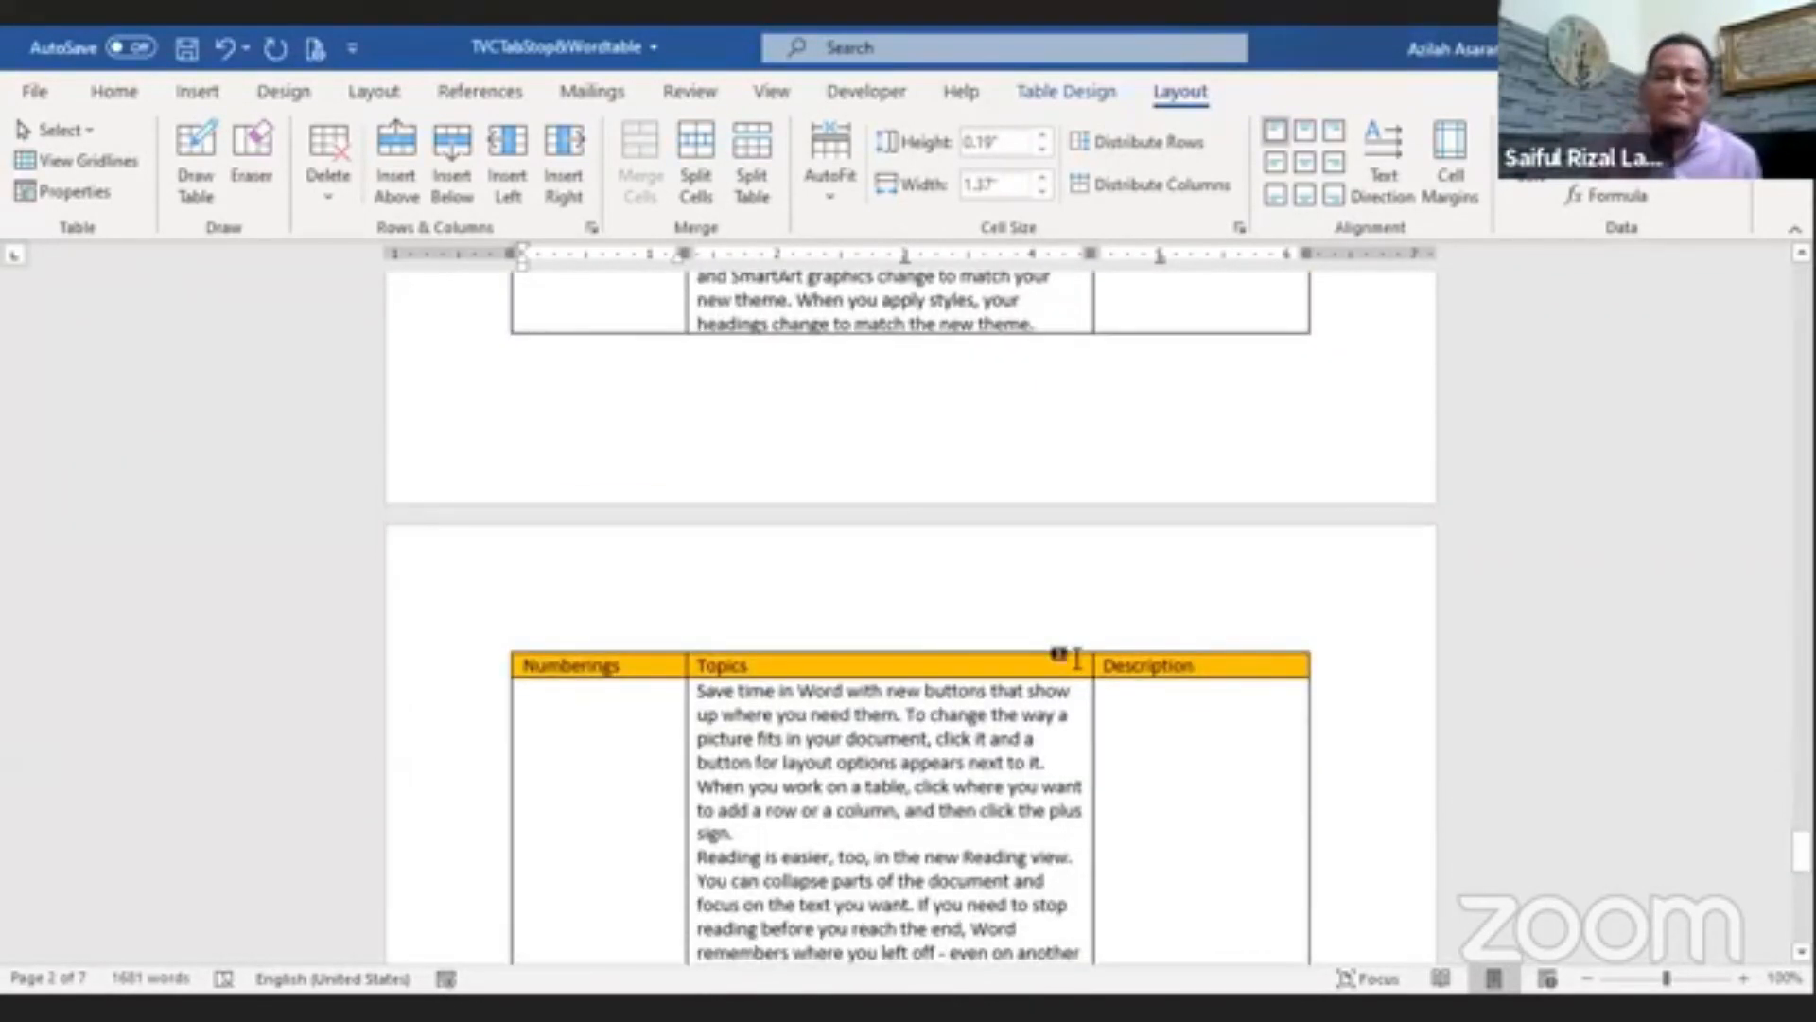
{"action": "scroll", "coordinate": [1241, 913], "scroll_direction": "up", "scroll_amount": 6}
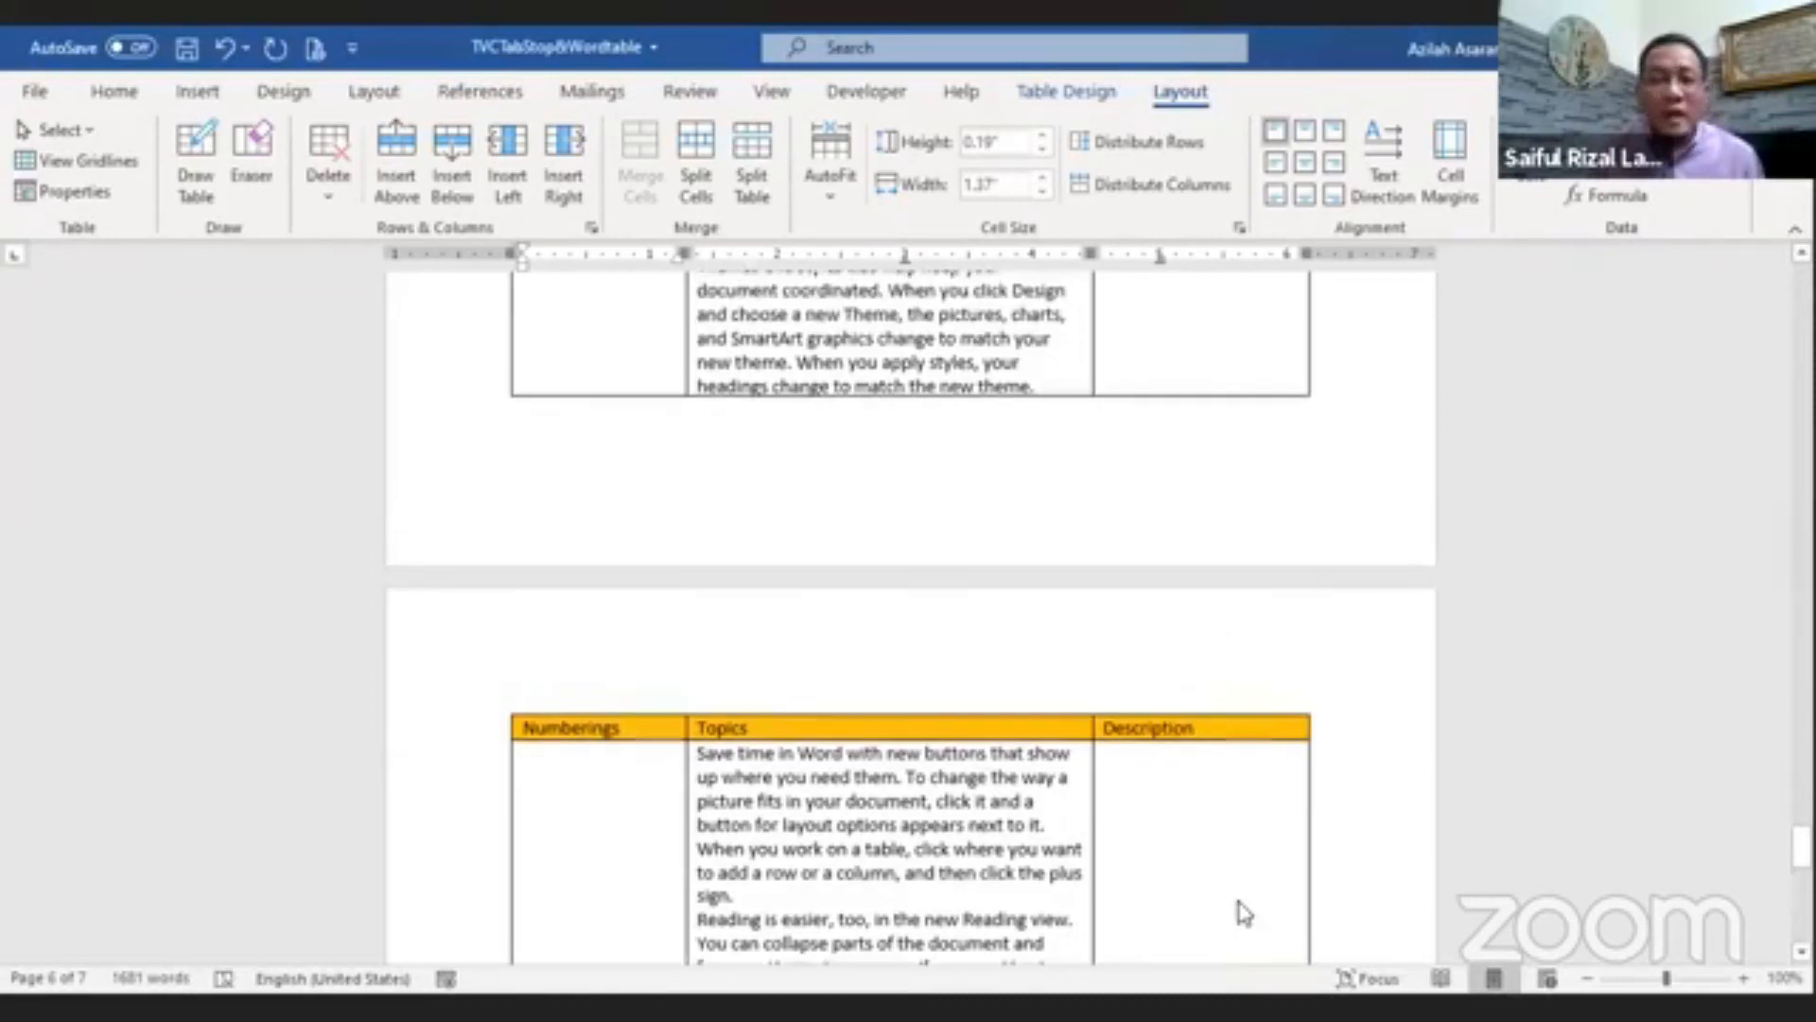
{"action": "scroll", "coordinate": [1188, 845], "scroll_direction": "down", "scroll_amount": 10}
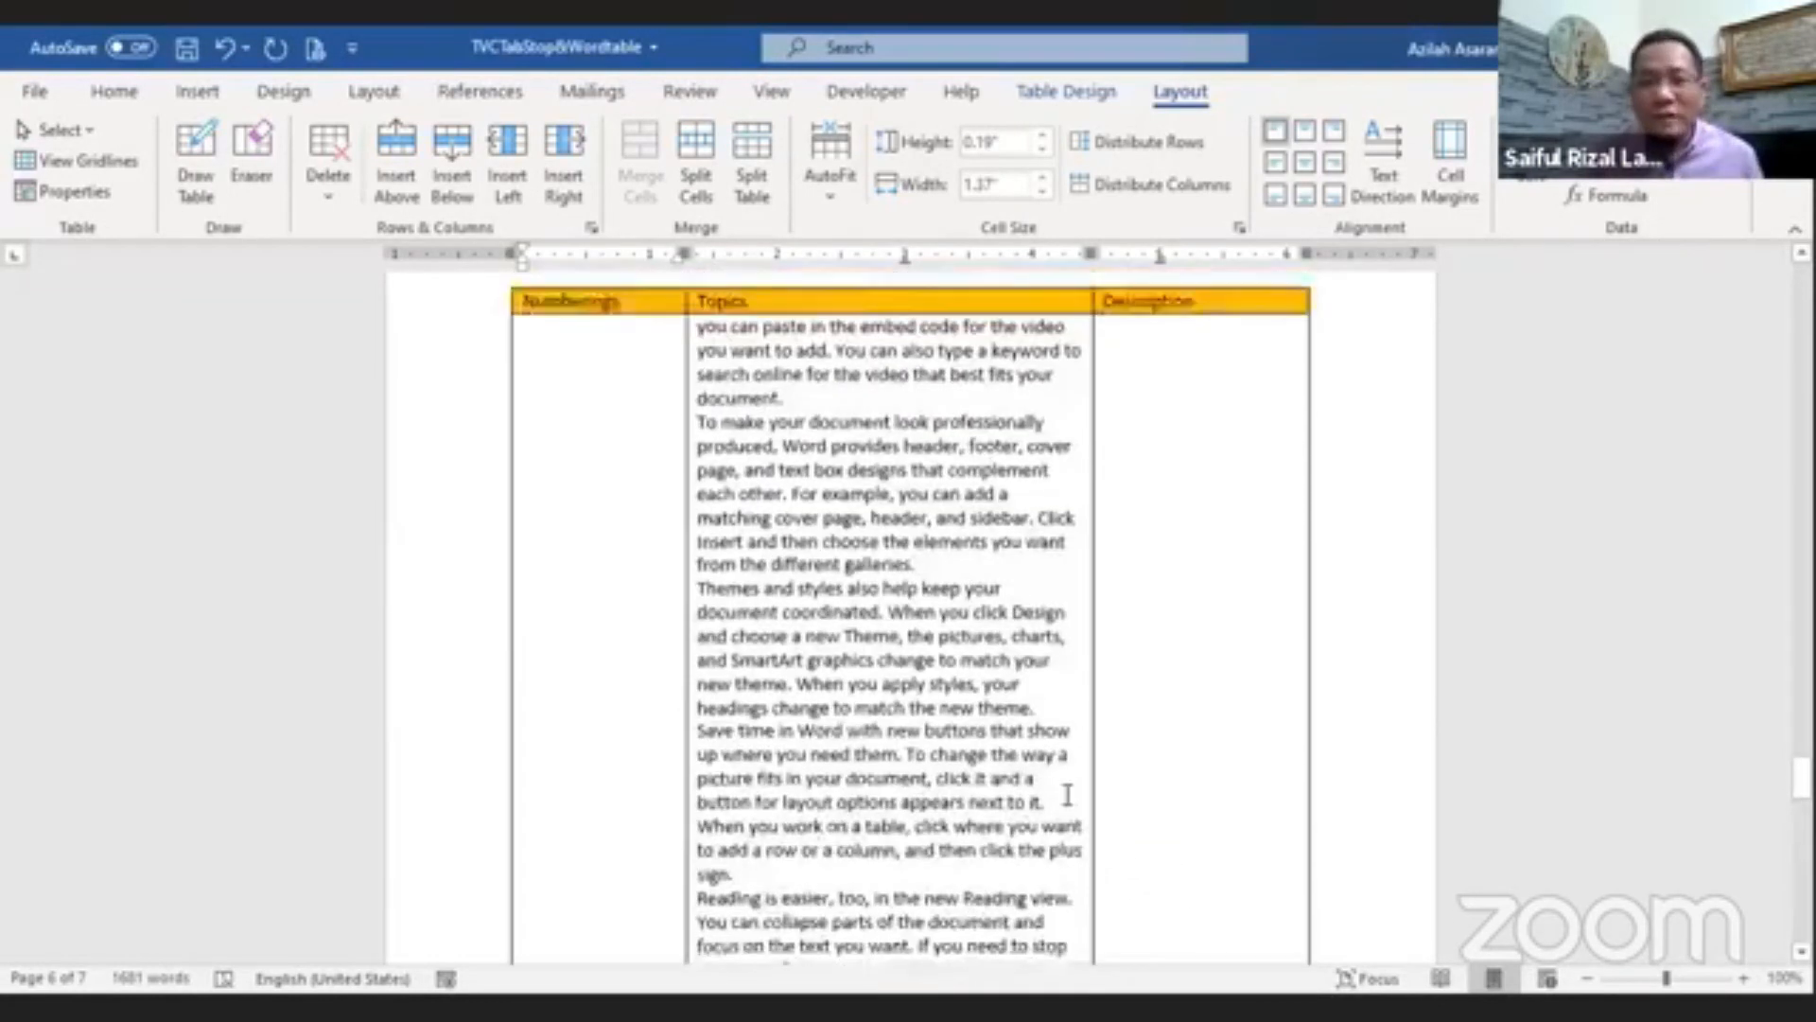
{"action": "scroll", "coordinate": [1066, 803], "scroll_direction": "up", "scroll_amount": 5}
{"action": "scroll", "coordinate": [1067, 795], "scroll_direction": "up", "scroll_amount": 15}
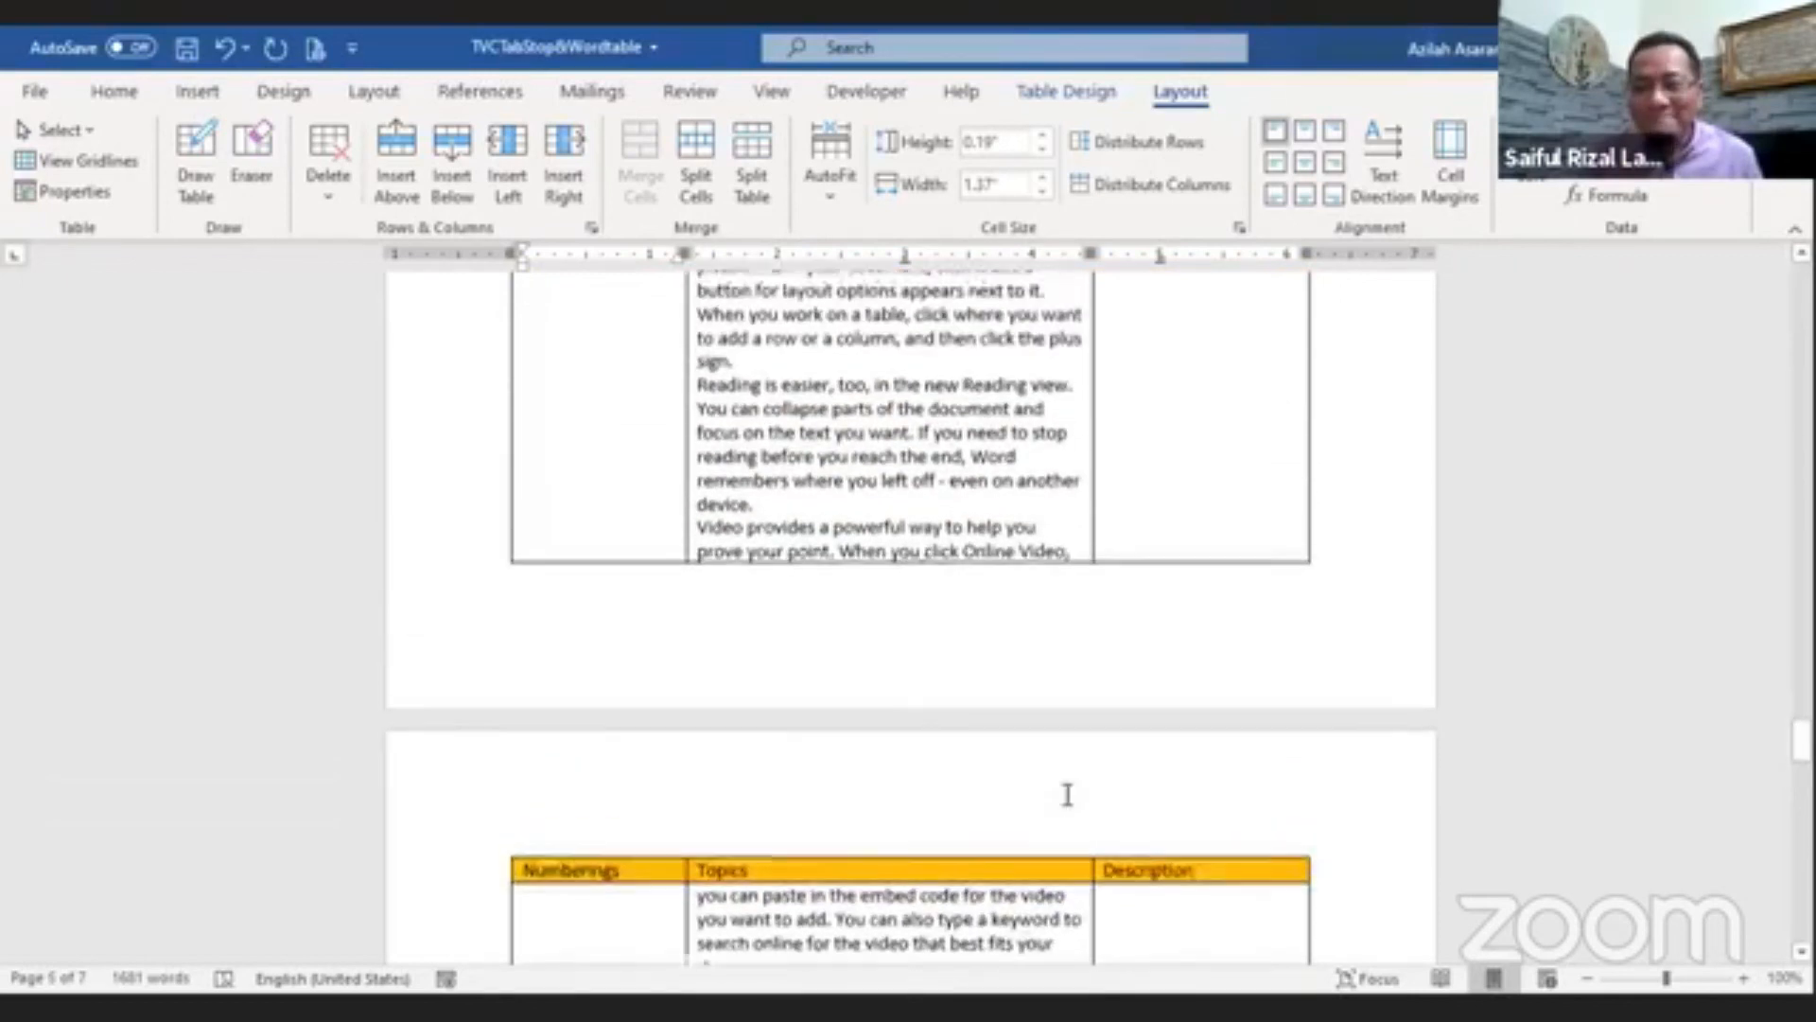
{"action": "scroll", "coordinate": [1067, 793], "scroll_direction": "down", "scroll_amount": 8}
{"action": "scroll", "coordinate": [1067, 793], "scroll_direction": "up", "scroll_amount": 4}
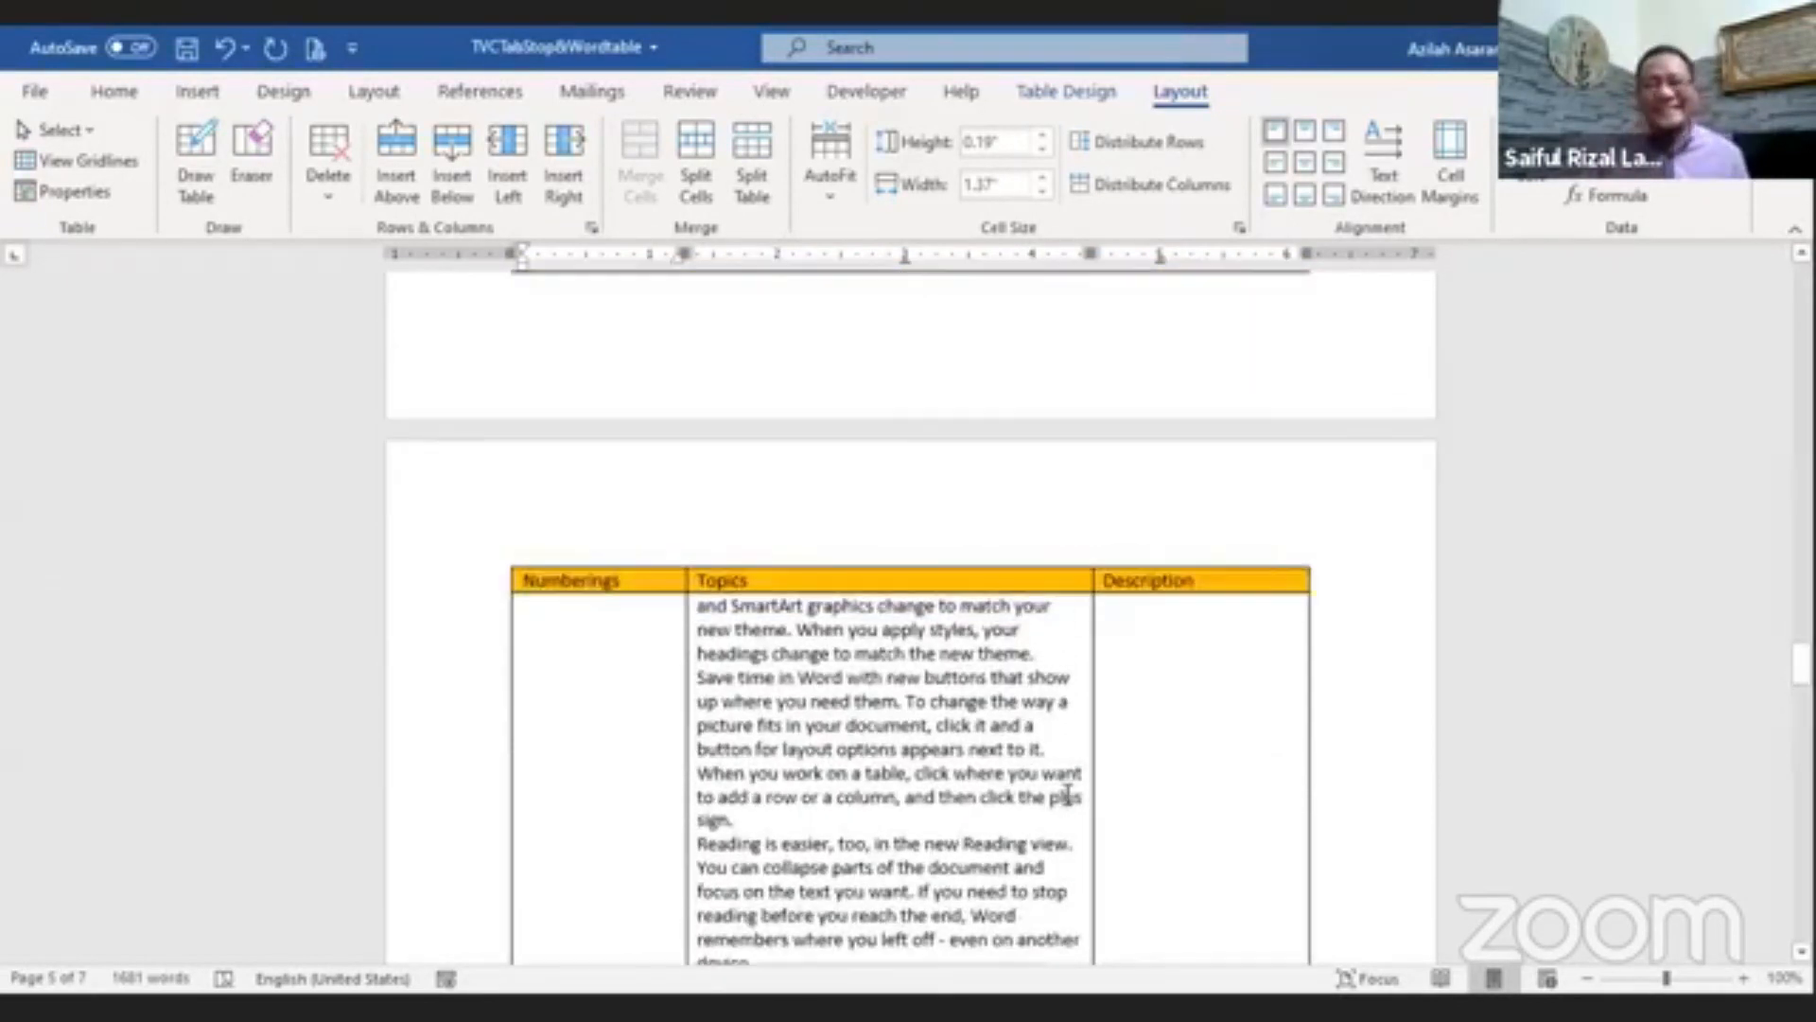
{"action": "scroll", "coordinate": [1067, 795], "scroll_direction": "down", "scroll_amount": 10}
{"action": "scroll", "coordinate": [1067, 792], "scroll_direction": "down", "scroll_amount": 4}
{"action": "scroll", "coordinate": [1067, 793], "scroll_direction": "up", "scroll_amount": 14}
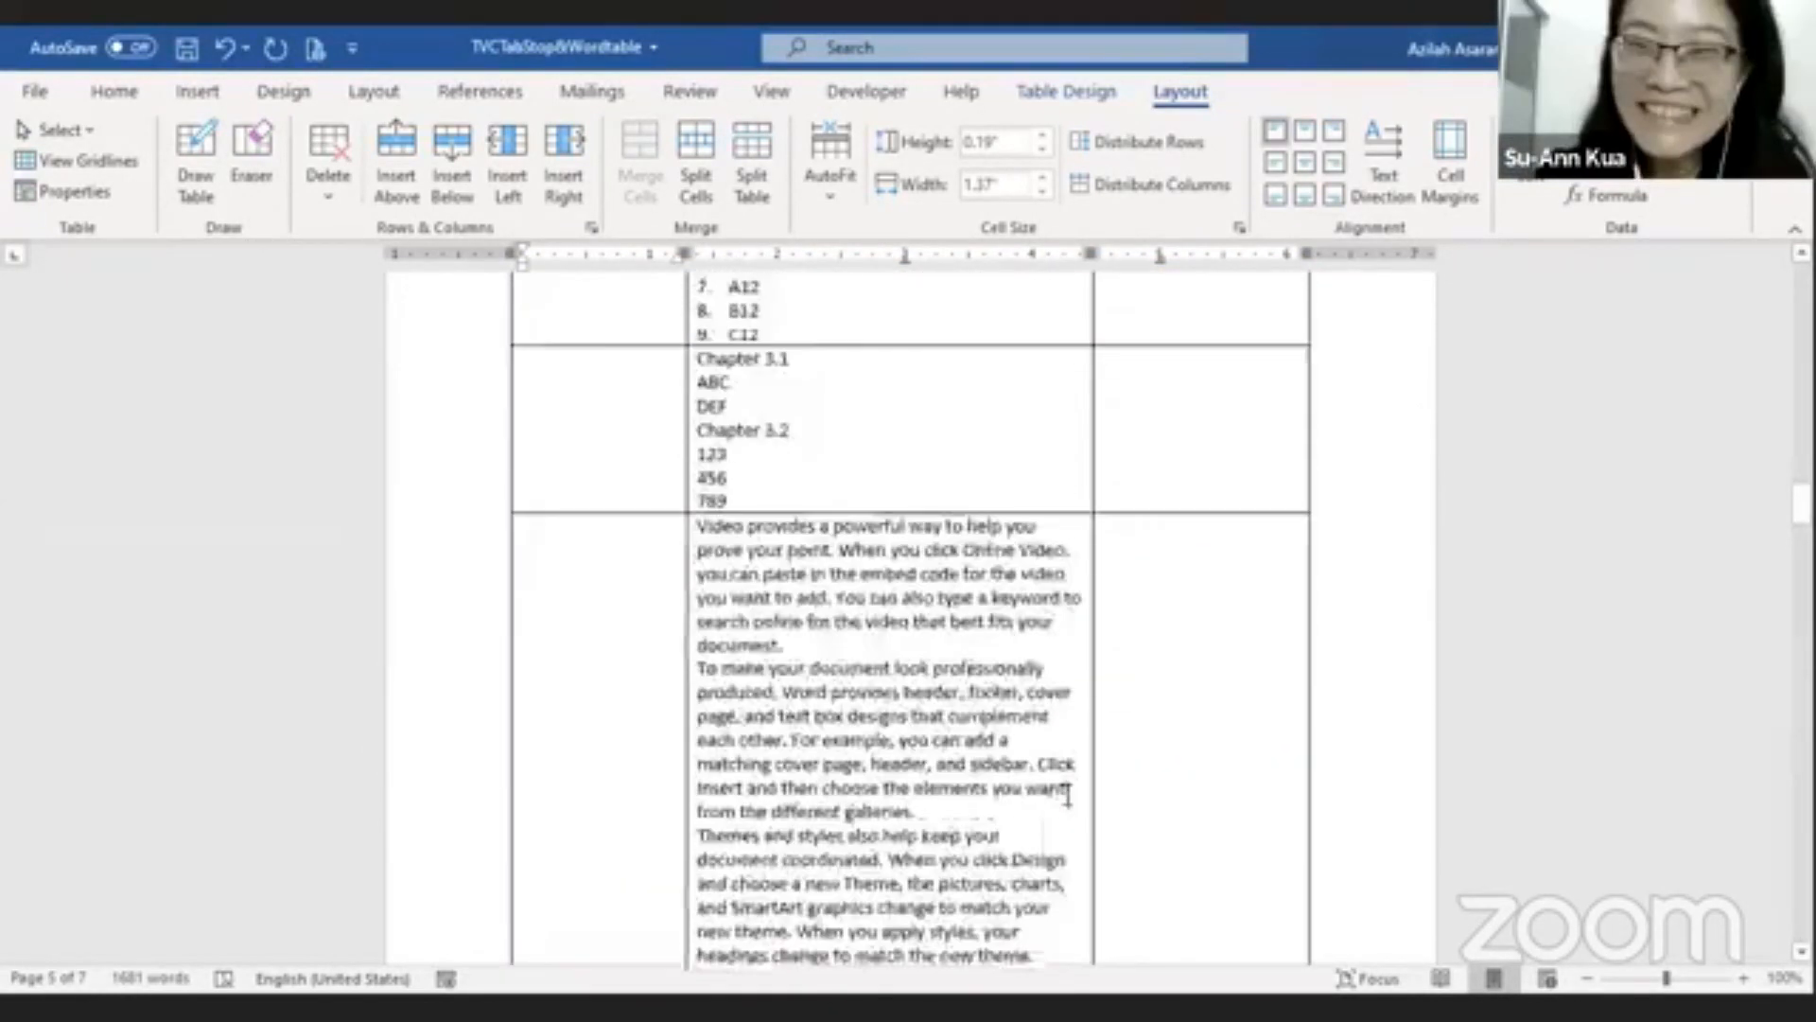
{"action": "scroll", "coordinate": [1097, 646], "scroll_direction": "up", "scroll_amount": 10}
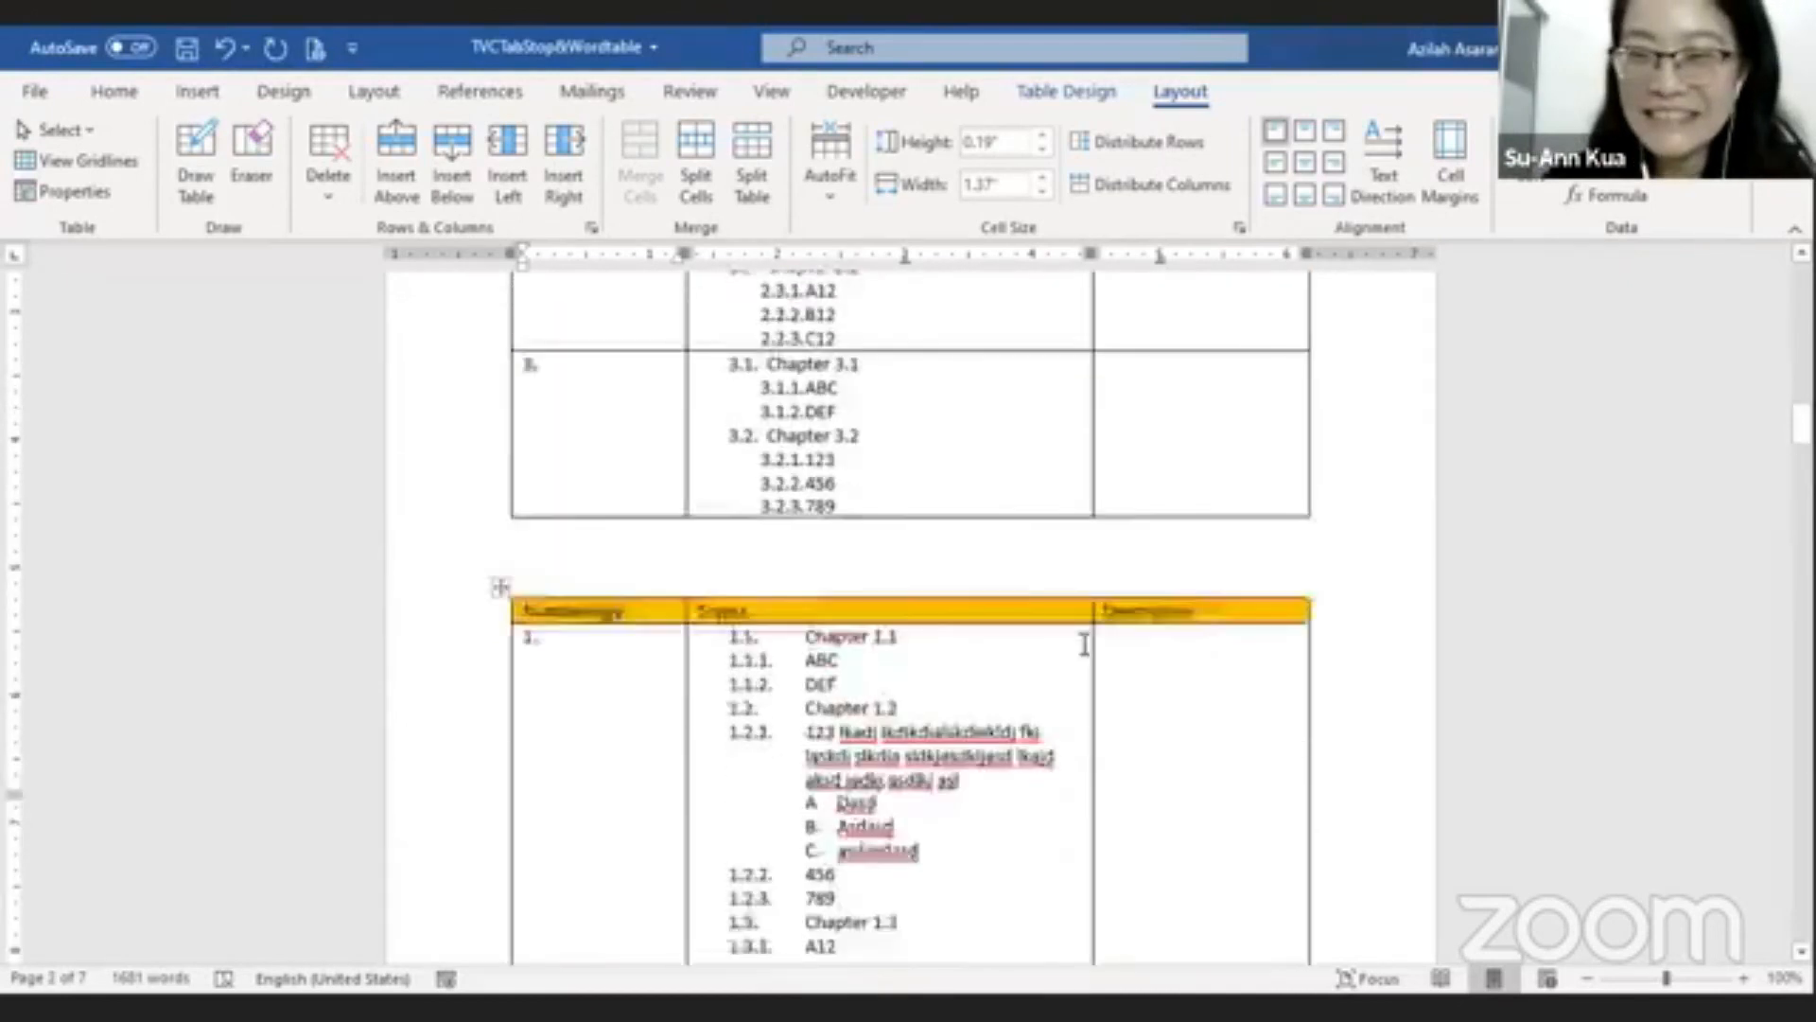
{"action": "scroll", "coordinate": [982, 783], "scroll_direction": "down", "scroll_amount": 3}
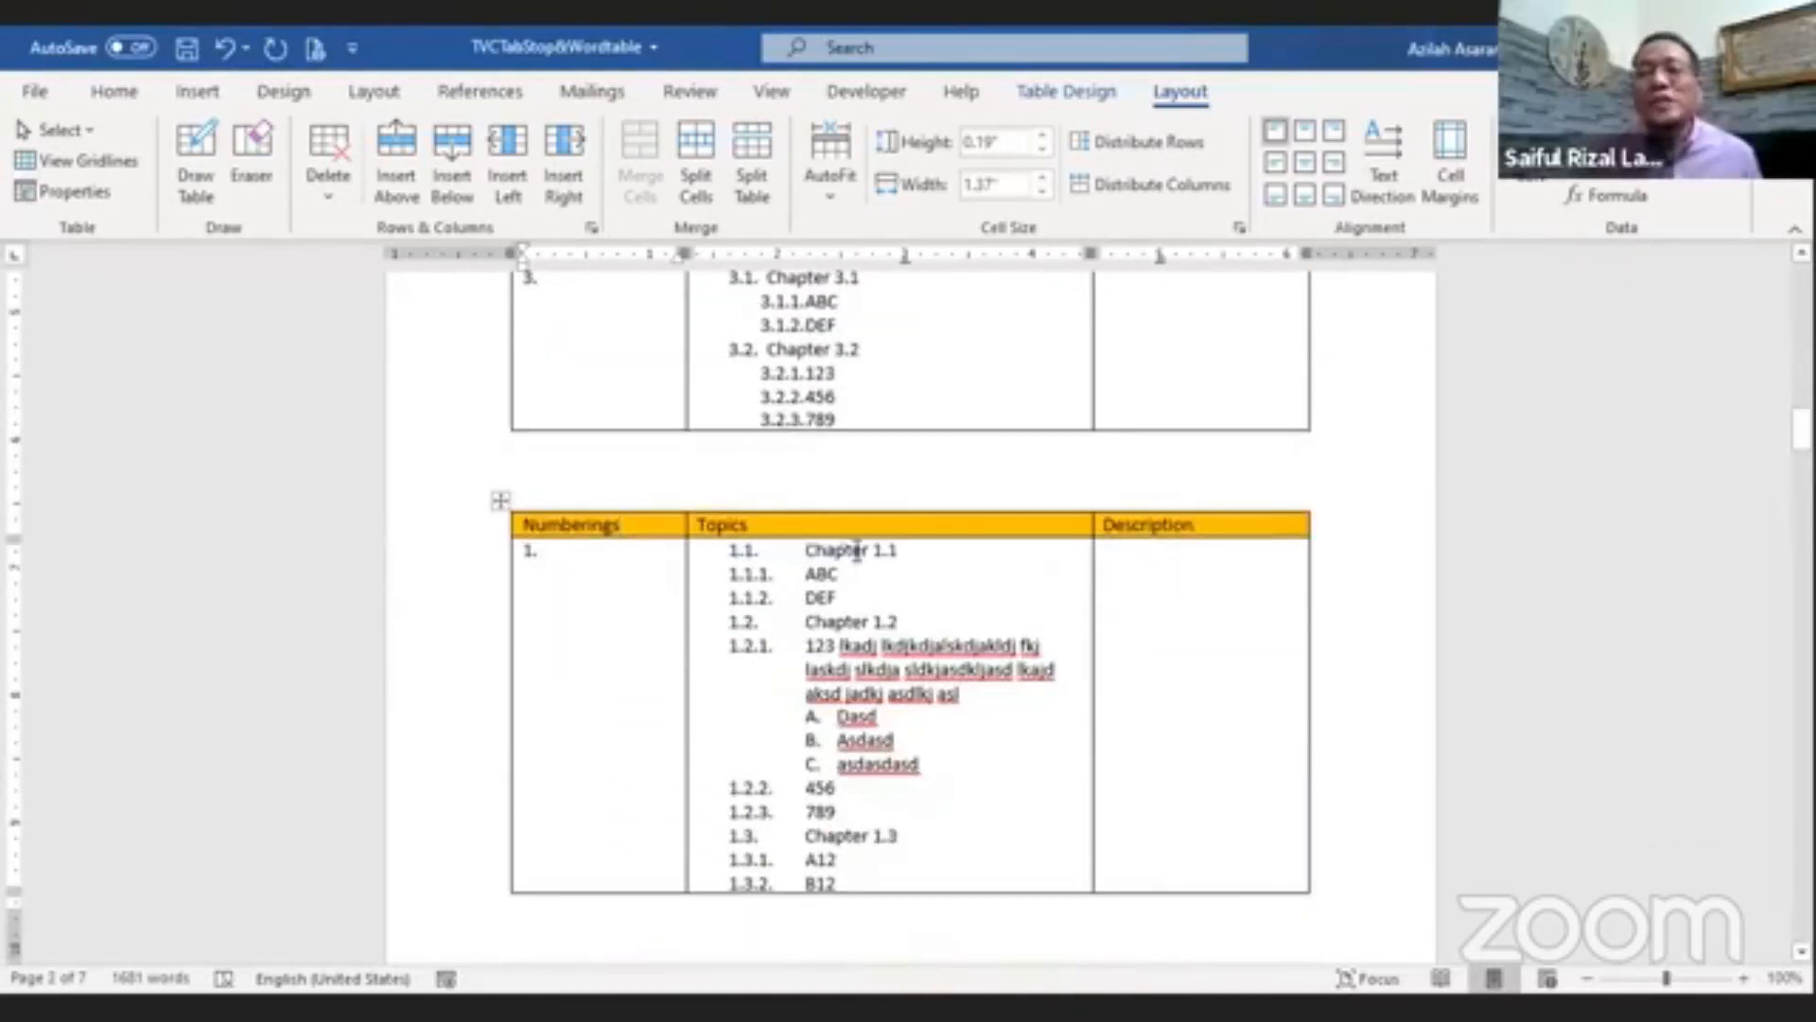
Step: Shade the Topics header cell green
{"action": "left_click", "coordinate": [787, 522]}
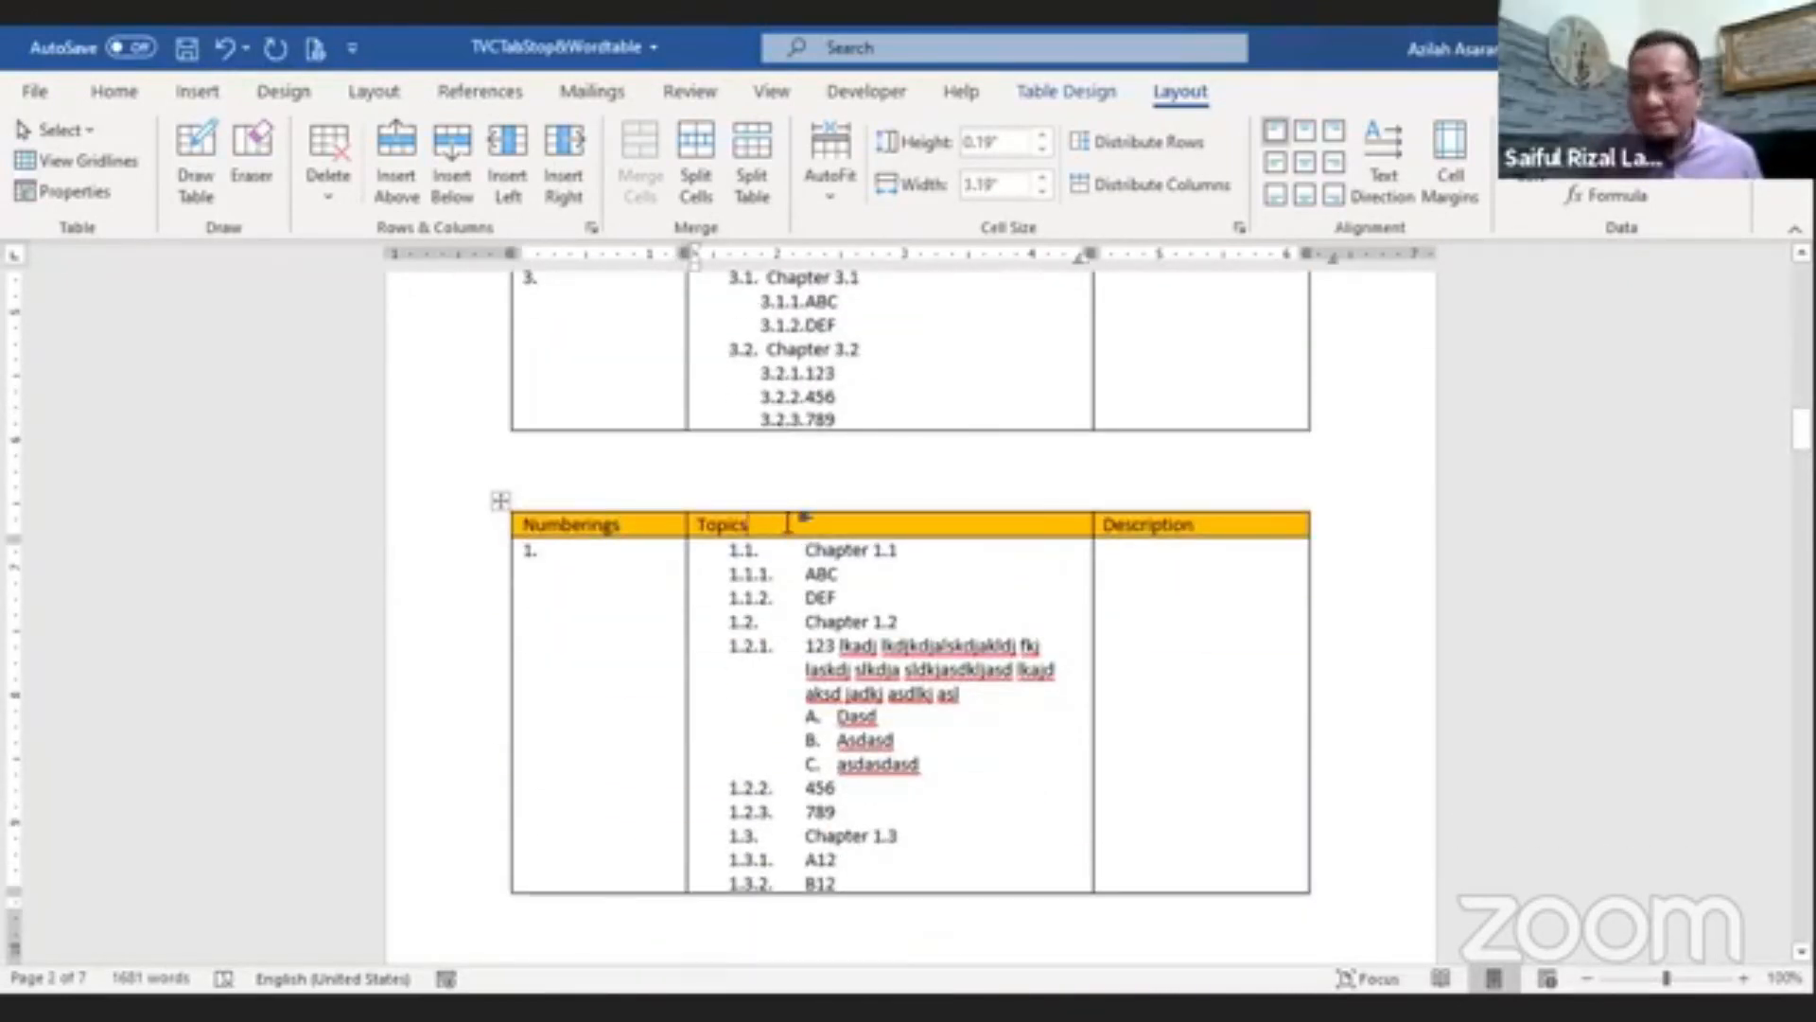
{"action": "left_click", "coordinate": [1065, 92]}
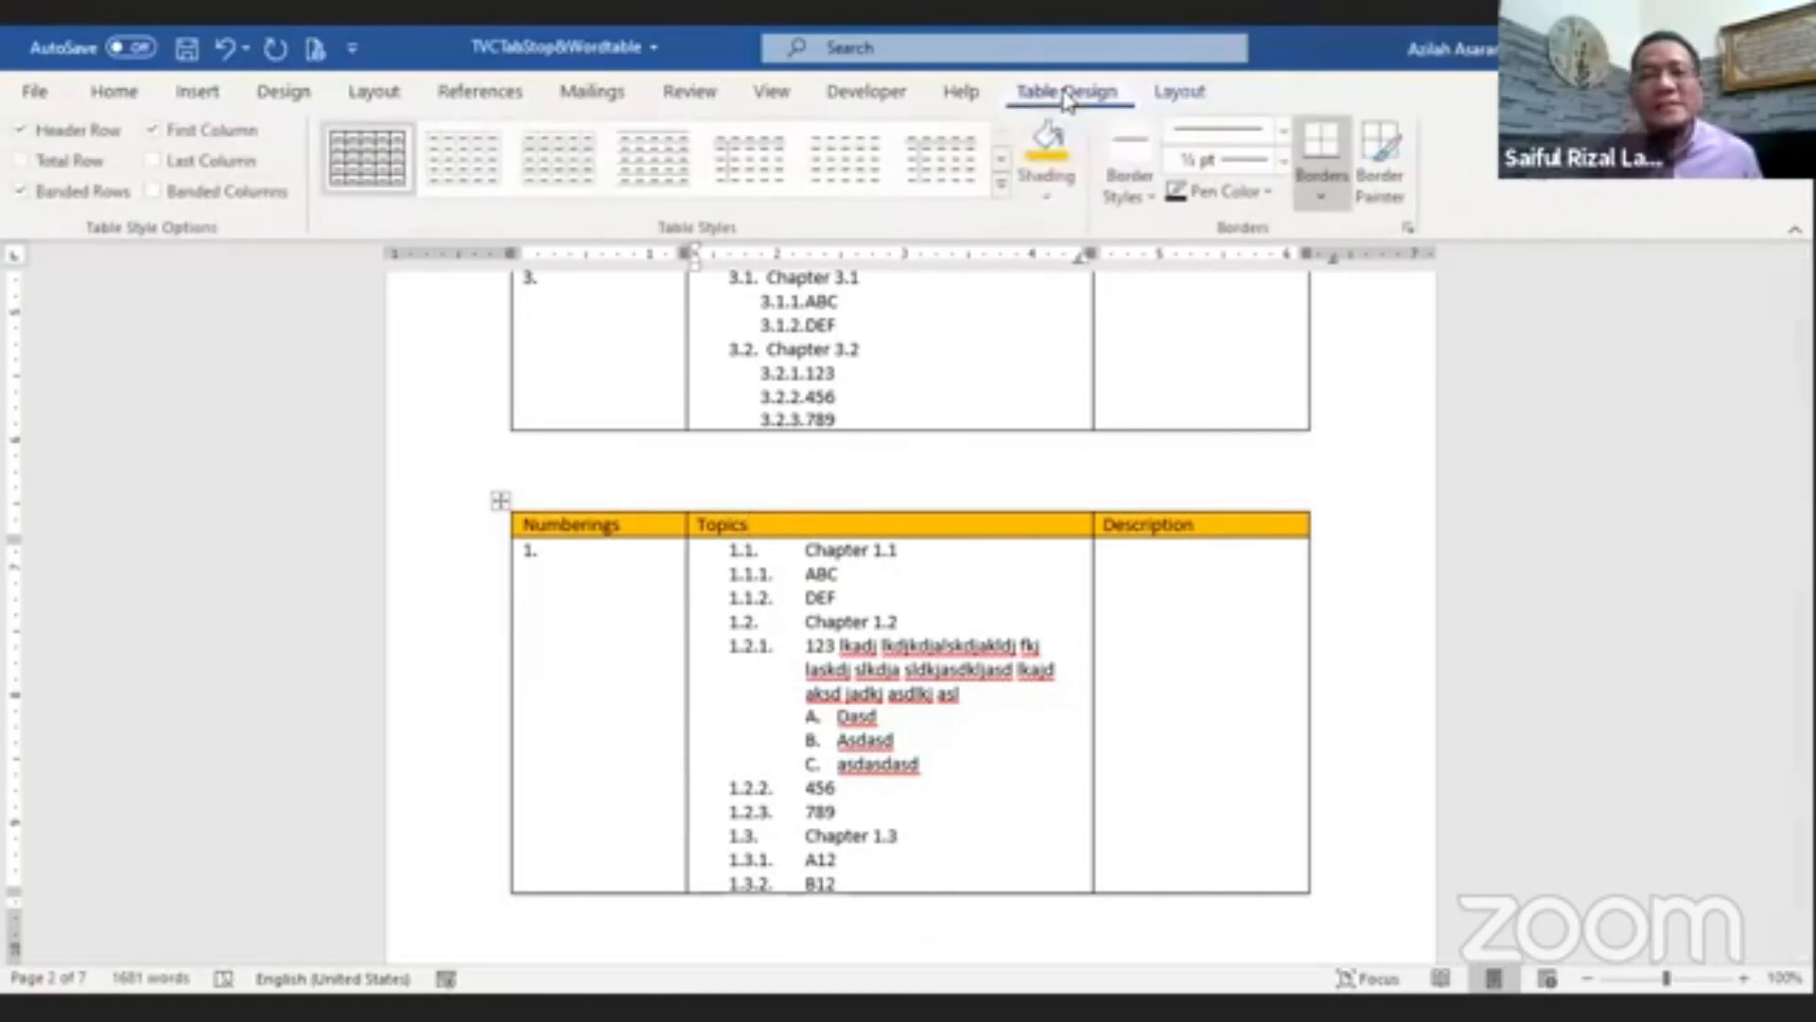
{"action": "left_click", "coordinate": [1067, 203]}
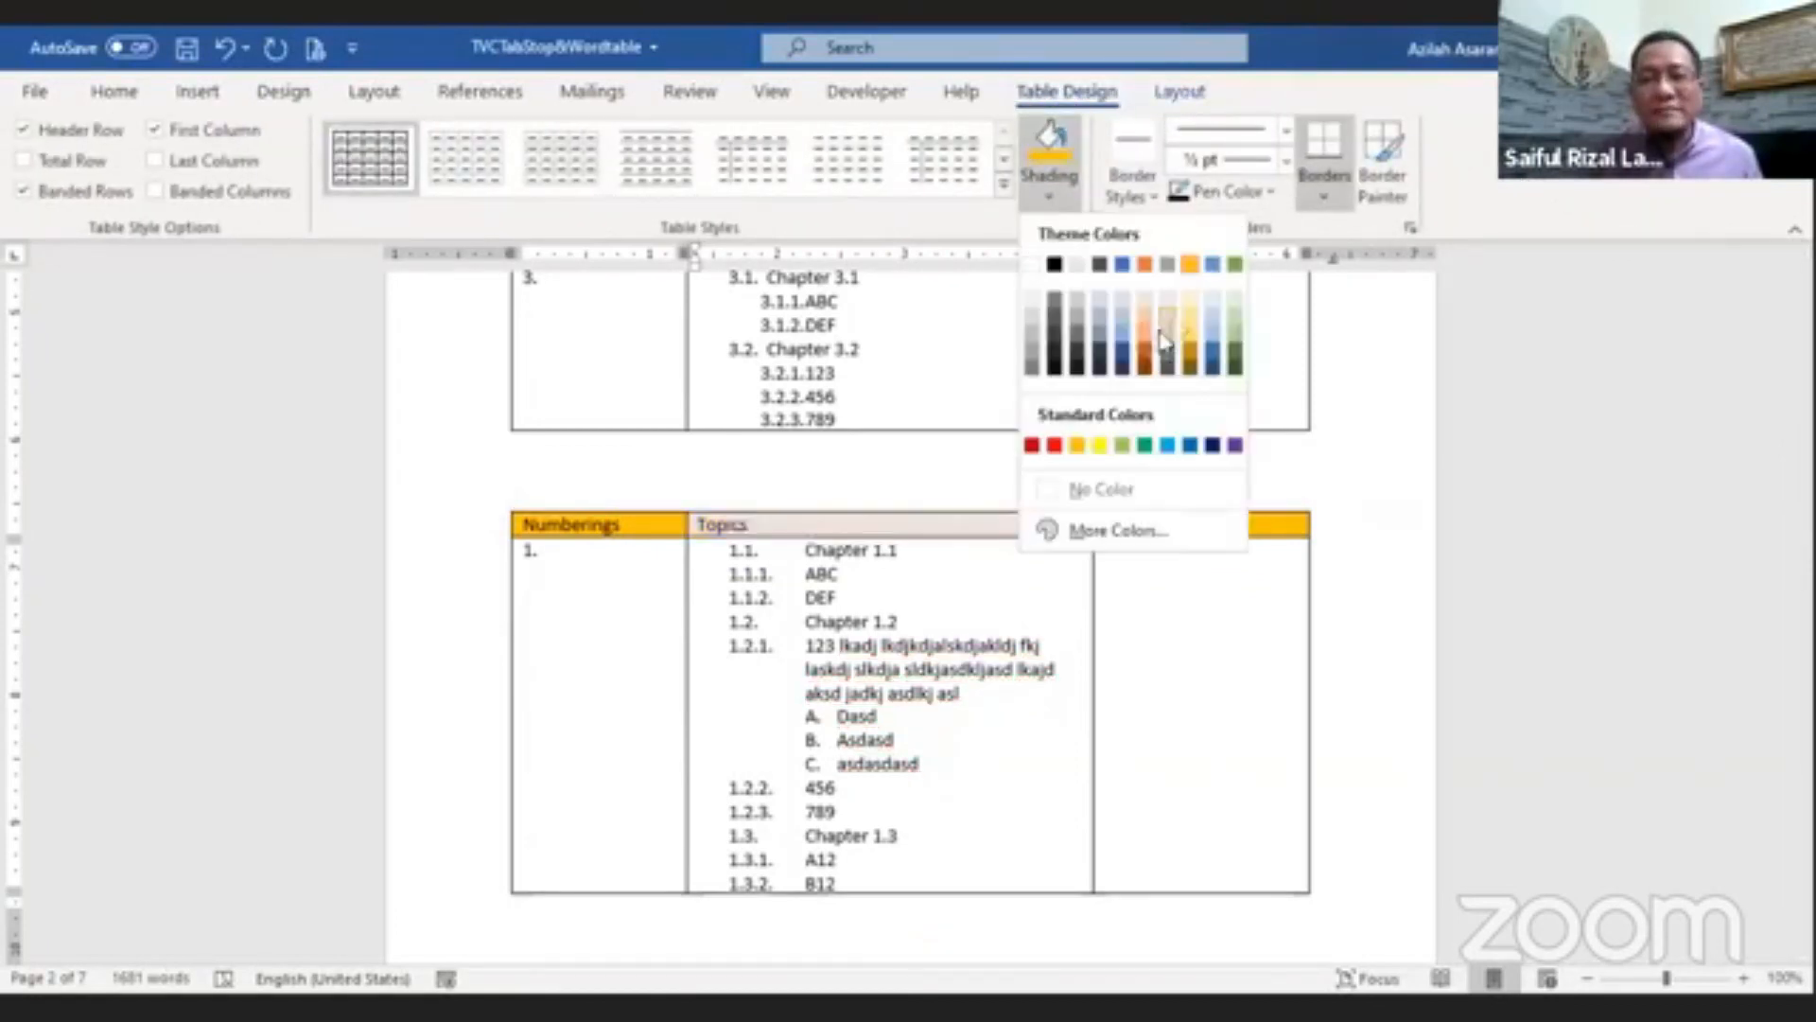
{"action": "left_click", "coordinate": [1235, 360]}
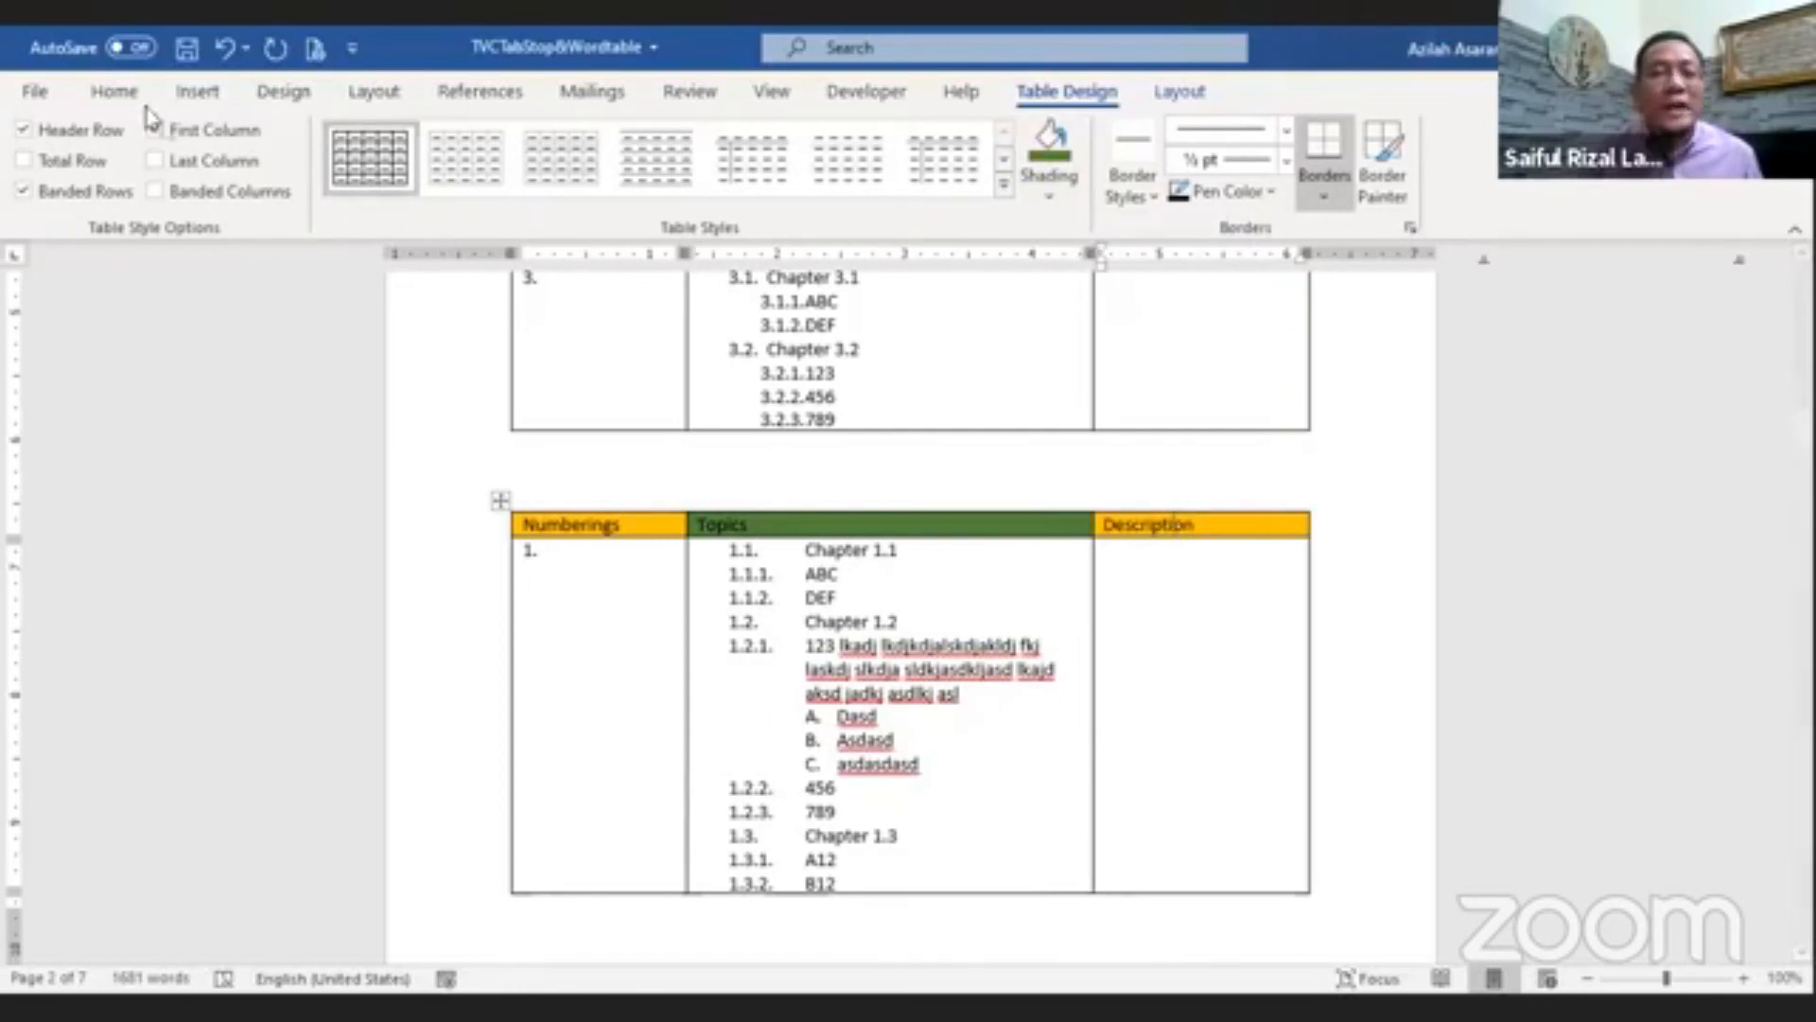
Step: Set the Description header cell's font to Broadway and shade that cell red
{"action": "left_click", "coordinate": [114, 93]}
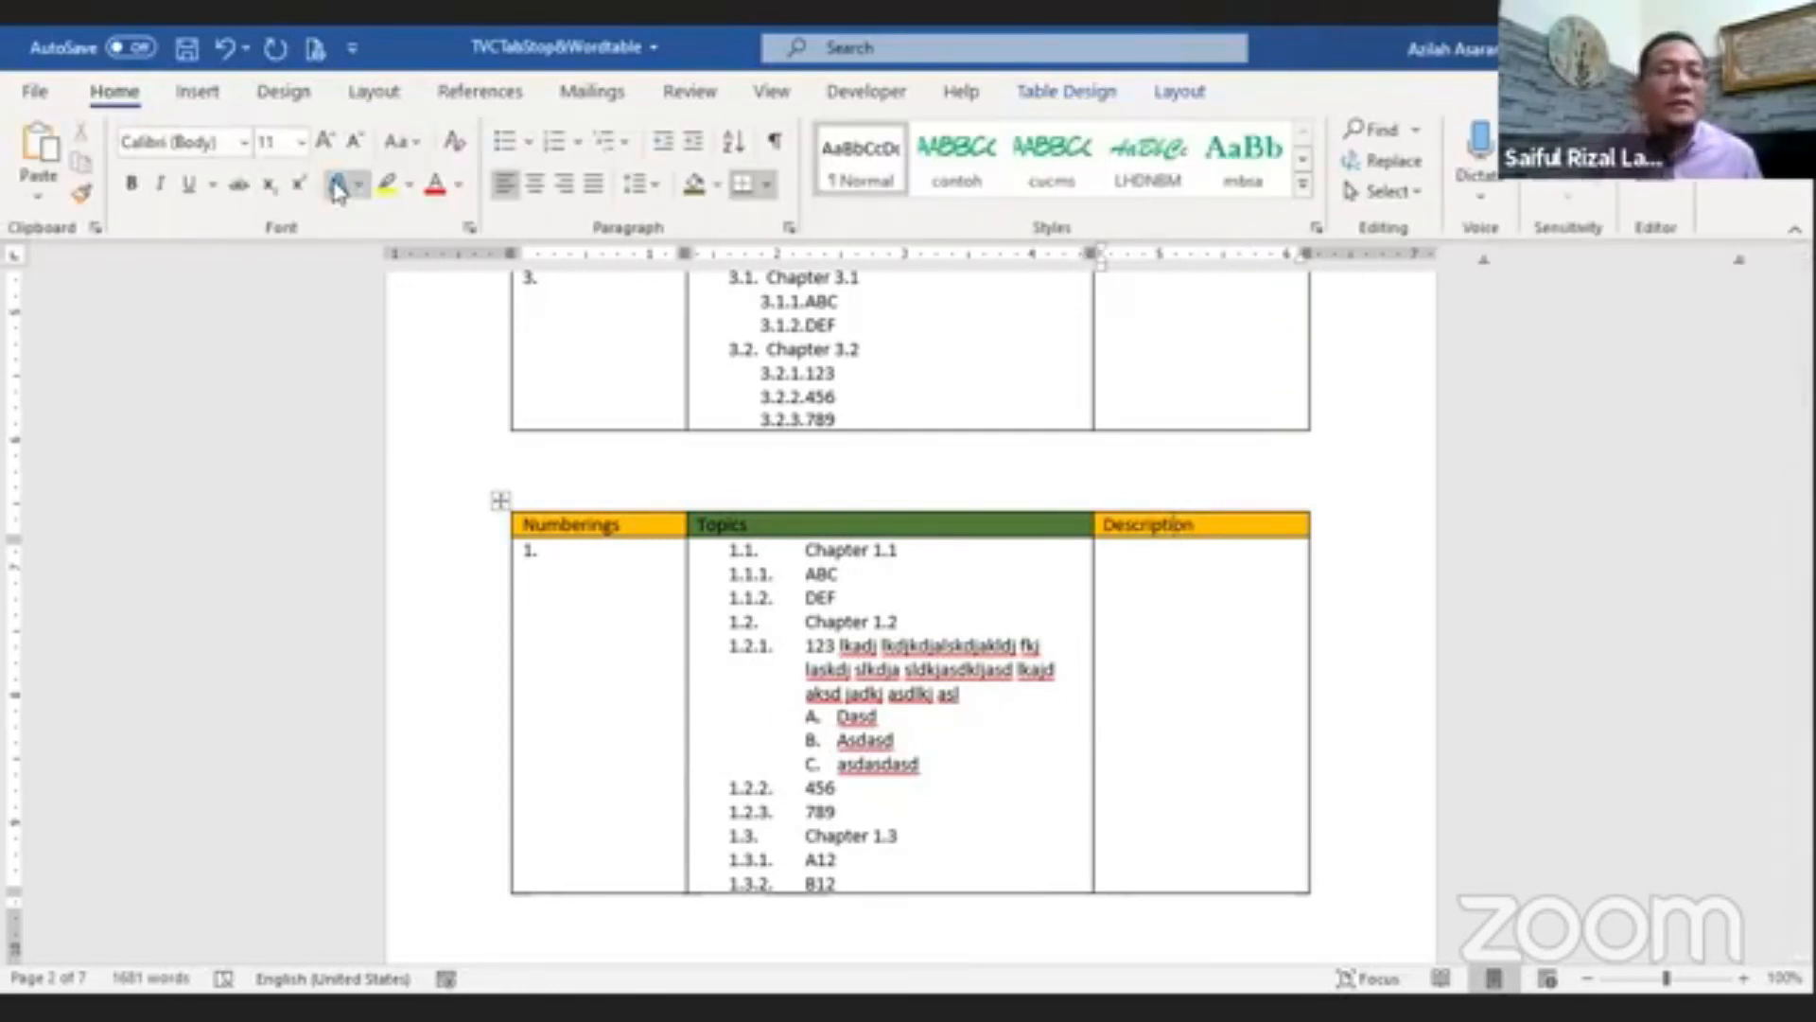
{"action": "left_click", "coordinate": [244, 142]}
{"action": "left_click", "coordinate": [212, 442]}
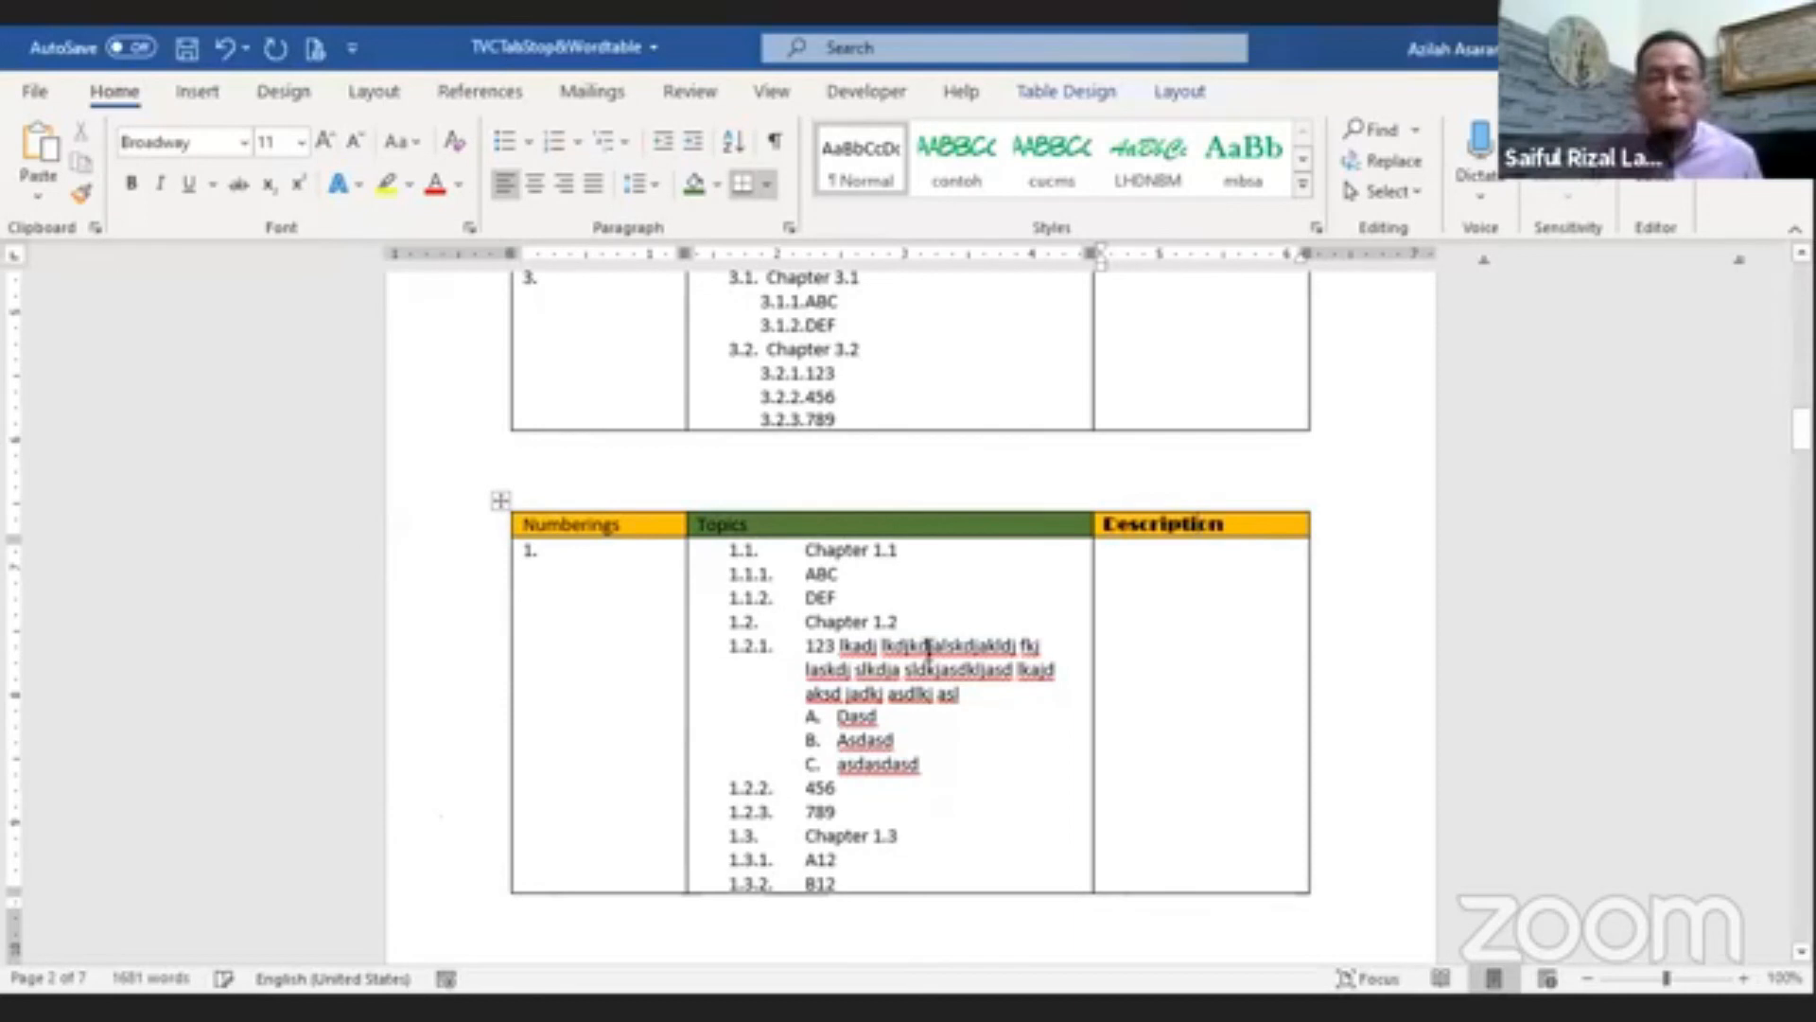
{"action": "left_click", "coordinate": [1078, 93]}
{"action": "left_click", "coordinate": [1057, 201]}
{"action": "left_click", "coordinate": [1054, 454]}
{"action": "scroll", "coordinate": [959, 655], "scroll_direction": "down", "scroll_amount": 6}
{"action": "scroll", "coordinate": [959, 655], "scroll_direction": "down", "scroll_amount": 12}
{"action": "scroll", "coordinate": [960, 655], "scroll_direction": "down", "scroll_amount": 12}
{"action": "scroll", "coordinate": [959, 656], "scroll_direction": "down", "scroll_amount": 12}
{"action": "scroll", "coordinate": [967, 669], "scroll_direction": "down", "scroll_amount": 9}
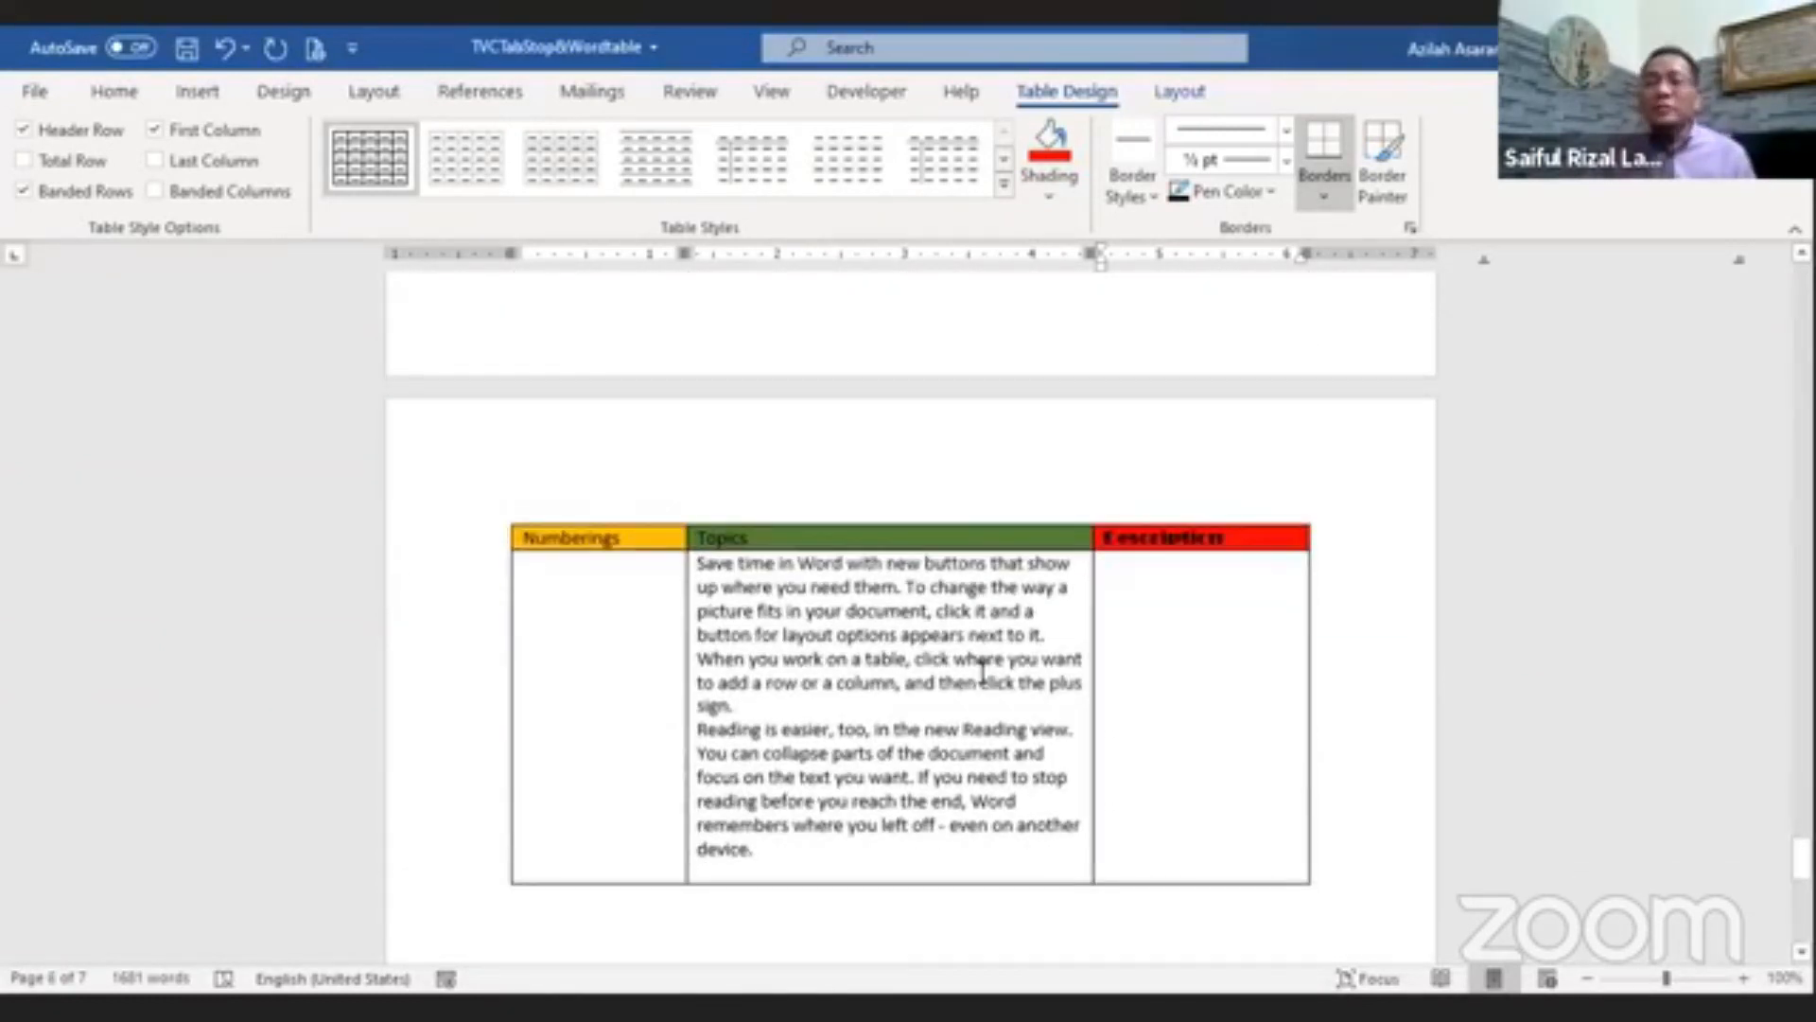